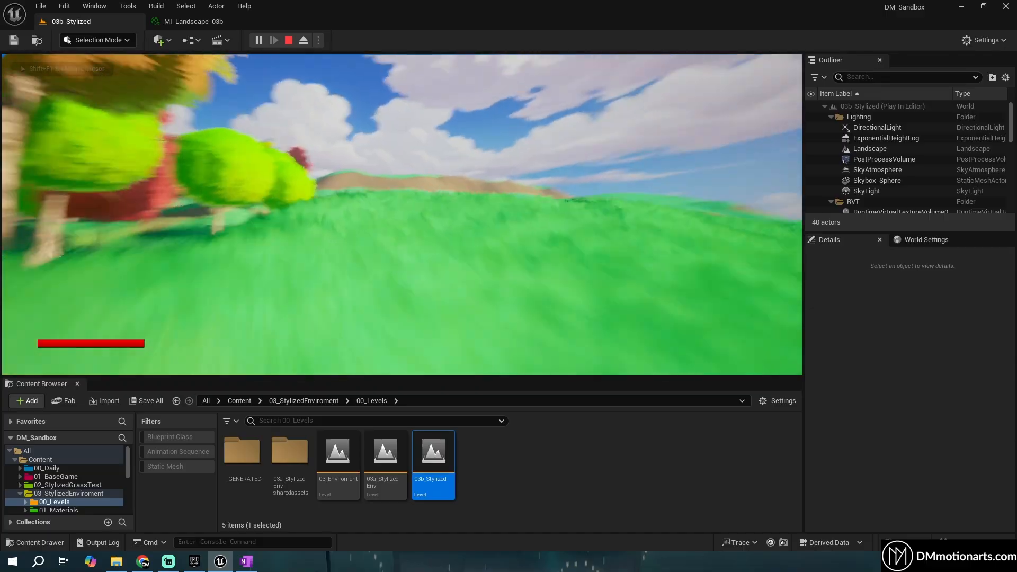
Explore the 03b_Stylized level in play mode, examining its grass, trees, dirt patches and hills, and end the play session
{"action": "key", "text": "w"}
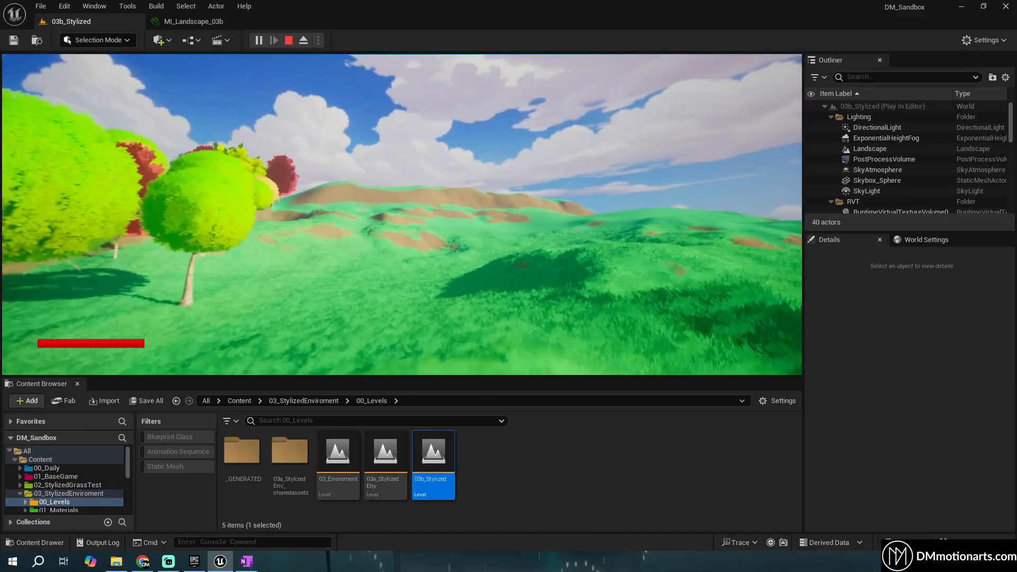
{"action": "key", "text": "w"}
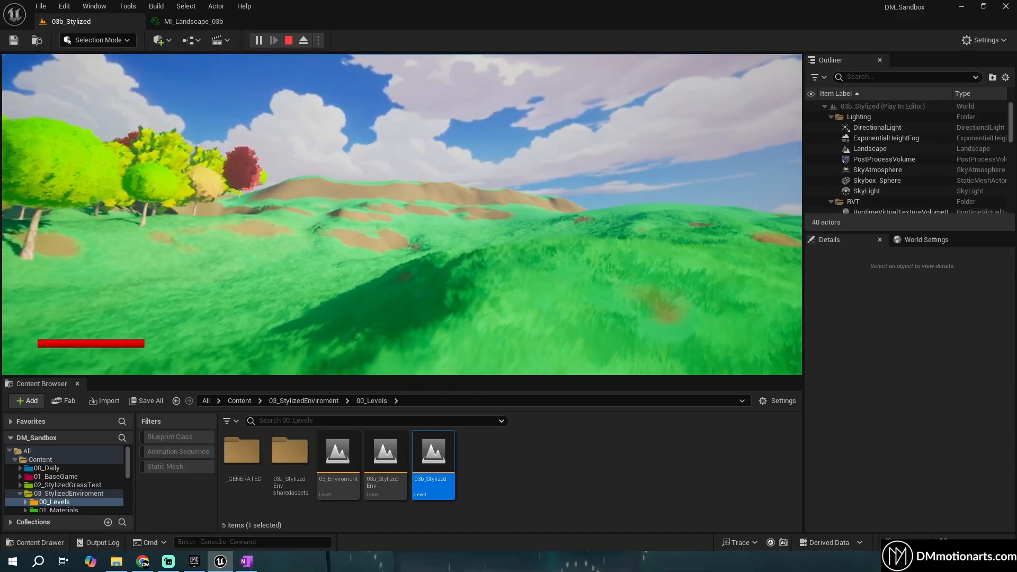
{"action": "key", "text": "w"}
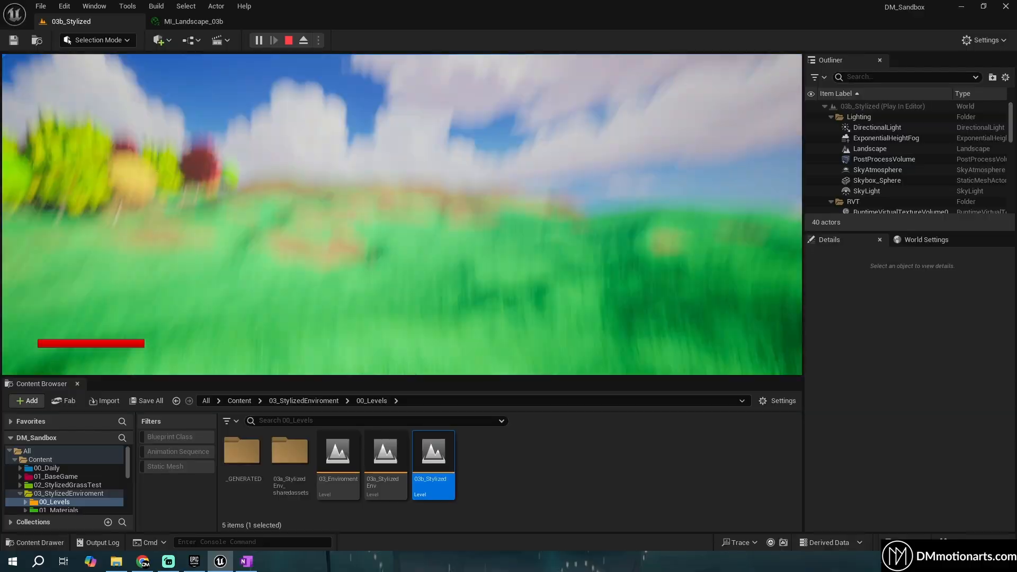
{"action": "key", "text": "w"}
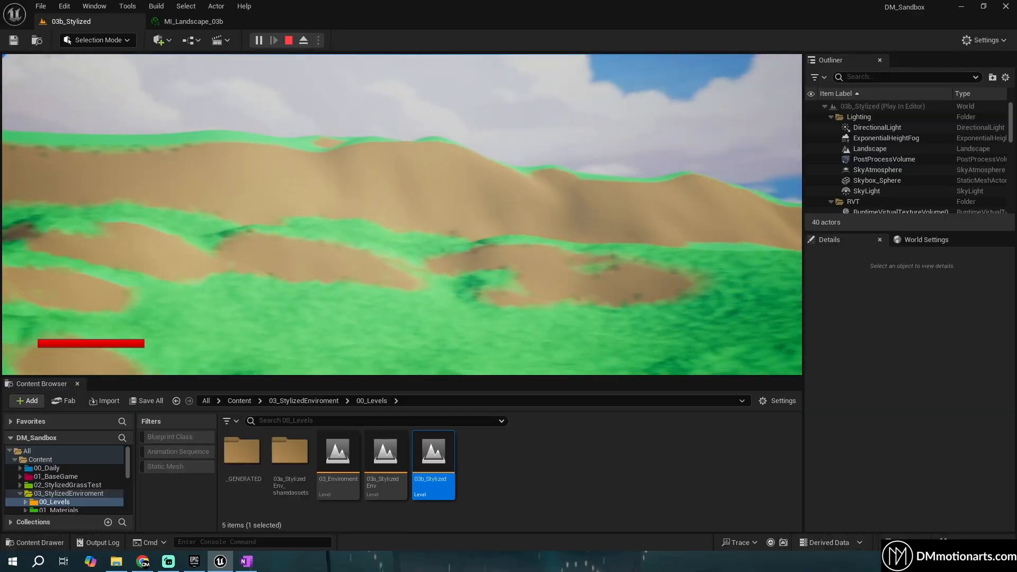
{"action": "key", "text": "w"}
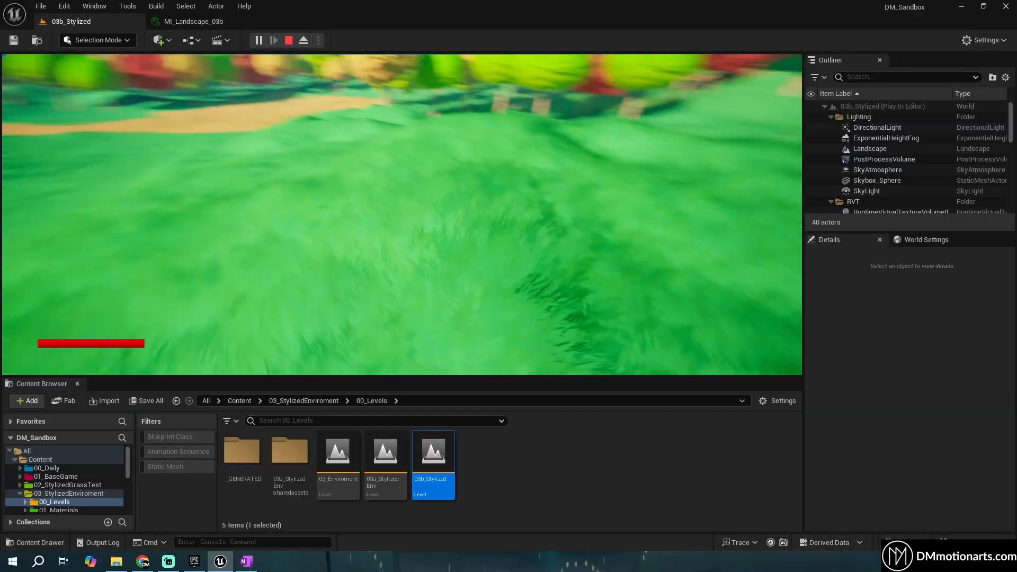
{"action": "key", "text": "w"}
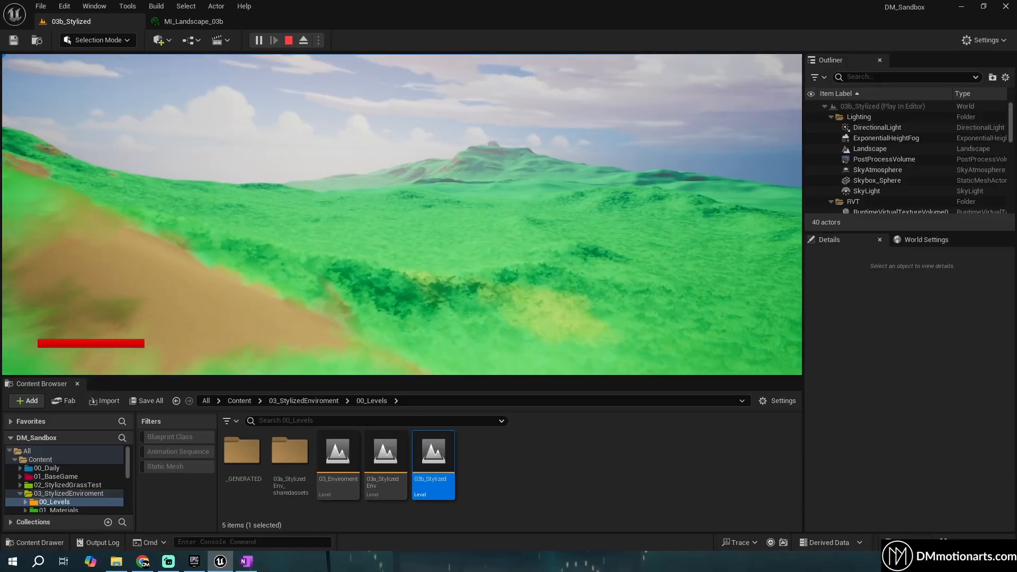
{"action": "key", "text": "w"}
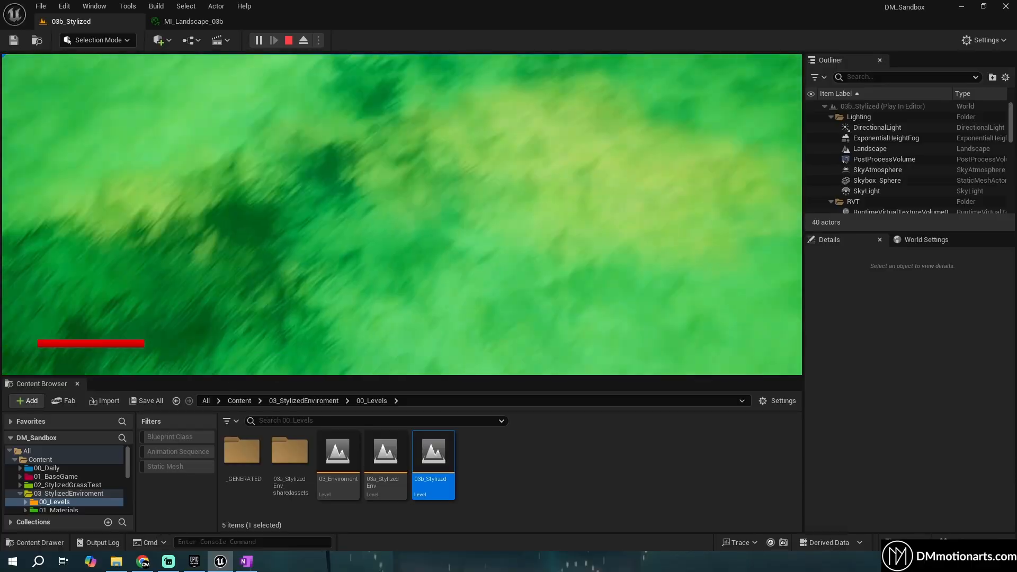
{"action": "key", "text": "s"}
{"action": "key", "text": "shift+F1"}
{"action": "key", "text": "Escape"}
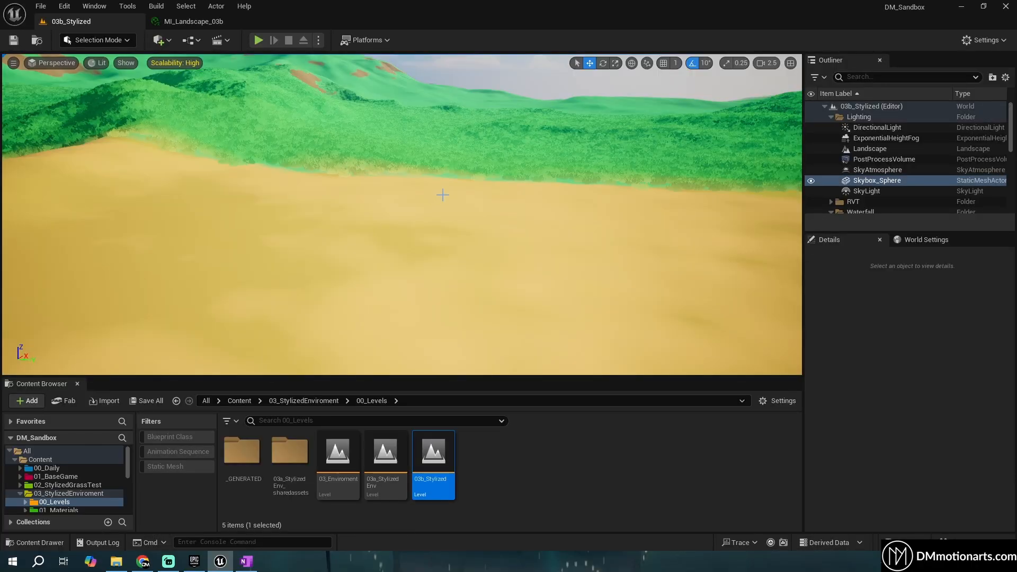
Examine the 03b_Stylized level's forest, dirt paths and grass colour variation in the editor viewport, and clear the actor selection
{"action": "right_click_drag", "start_coordinate": [542, 218], "coordinate": [484, 265]}
{"action": "key", "text": "w"}
{"action": "right_click_drag", "start_coordinate": [541, 278], "coordinate": [120, 252]}
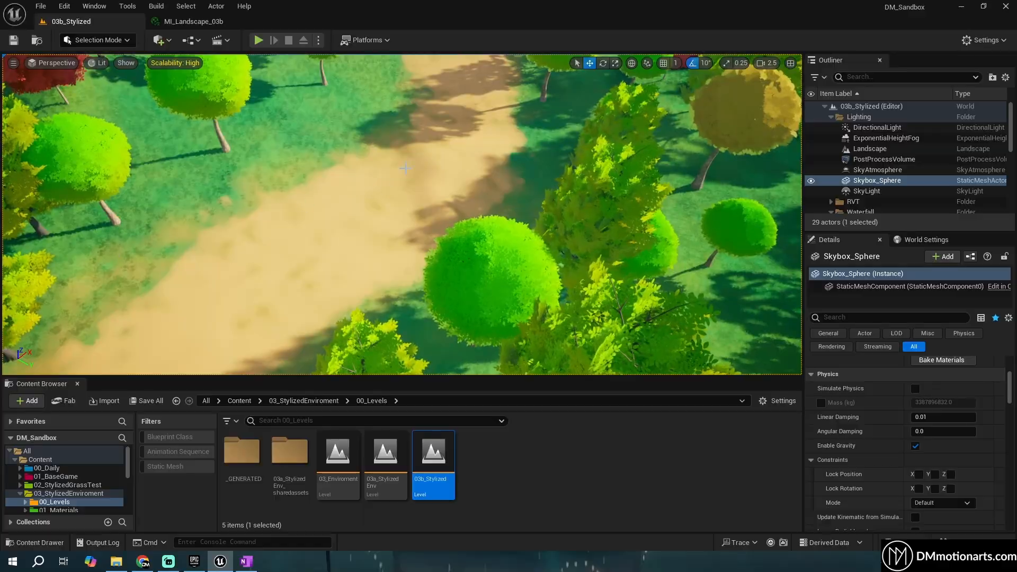
{"action": "right_click_drag", "start_coordinate": [405, 169], "coordinate": [180, 190]}
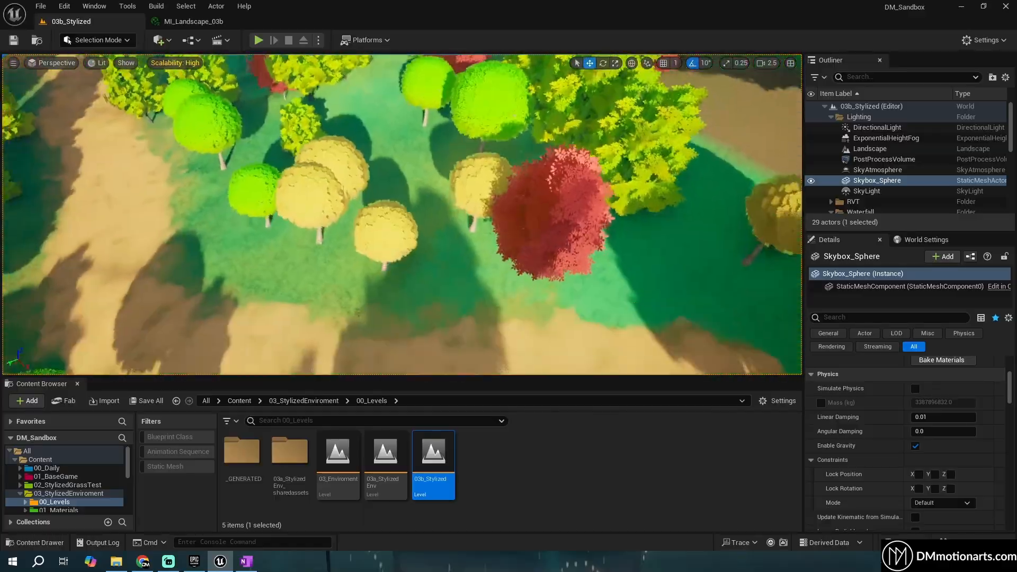
{"action": "right_click_drag", "start_coordinate": [426, 204], "coordinate": [657, 169]}
{"action": "key", "text": "w"}
{"action": "key", "text": "s"}
{"action": "key", "text": "w"}
{"action": "key", "text": "s"}
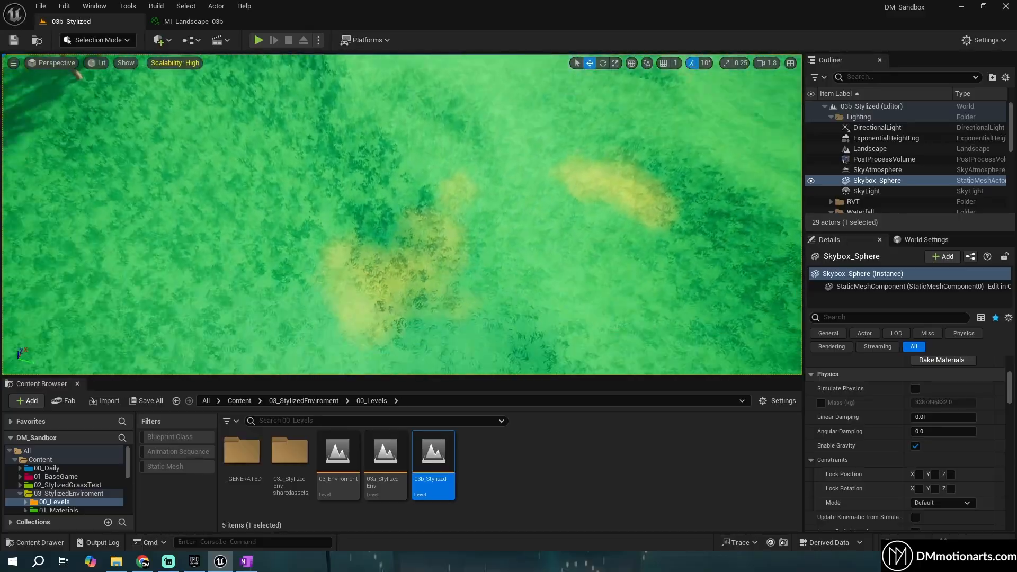
{"action": "right_click_drag", "start_coordinate": [402, 214], "coordinate": [577, 201]}
{"action": "key", "text": "Escape"}
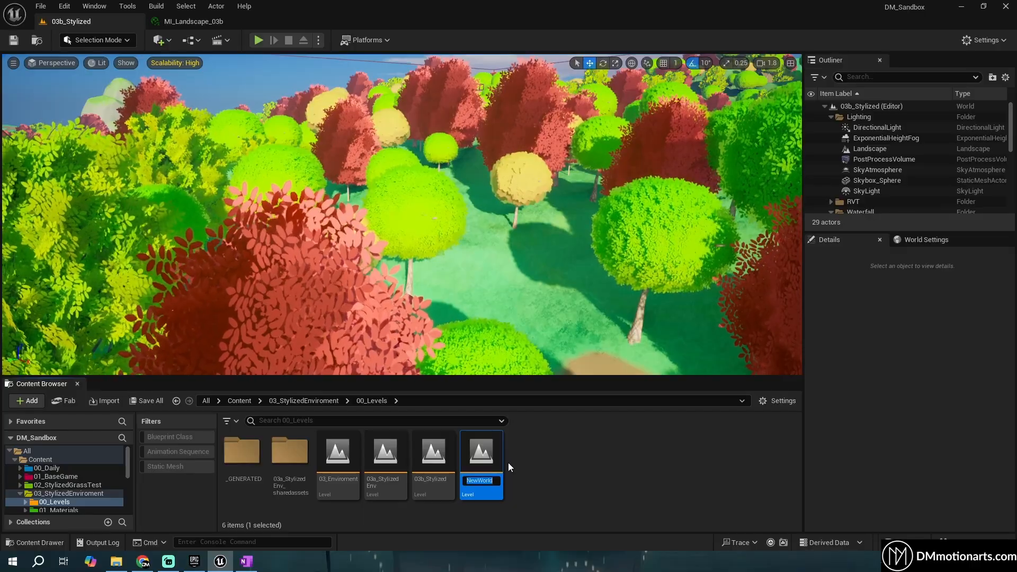
Create a level named 04_TutorialStylized in the 00_Levels folder and open it
{"action": "type", "text": "04_"}
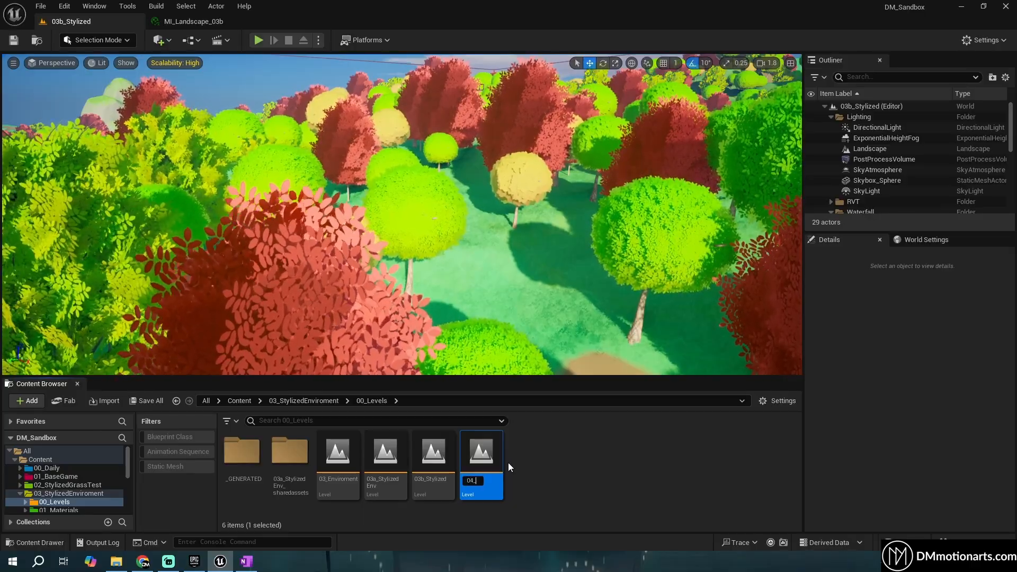
{"action": "type", "text": "TutorialStylized"}
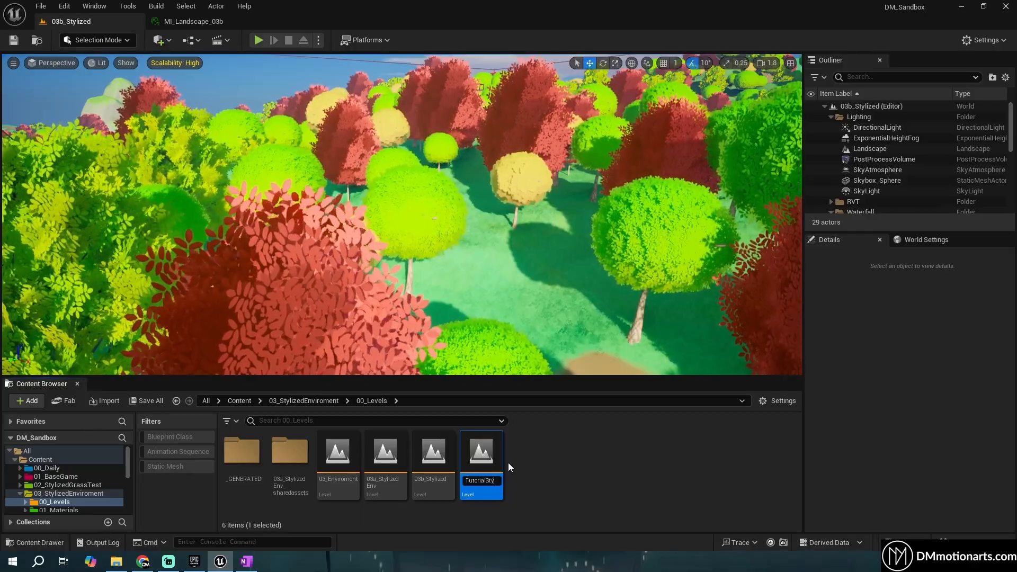
{"action": "key", "text": "Return"}
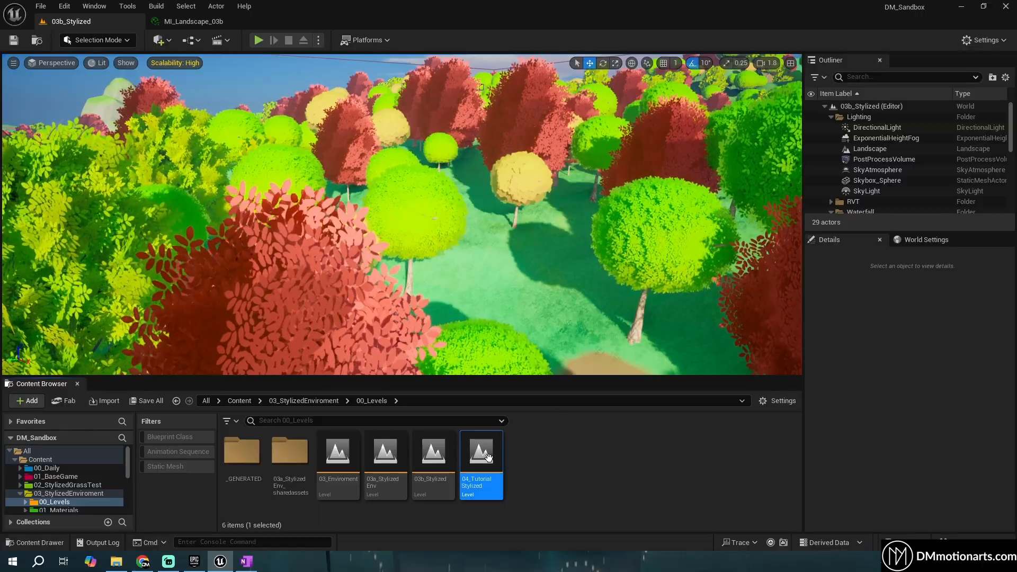
{"action": "double_click", "coordinate": [488, 456]}
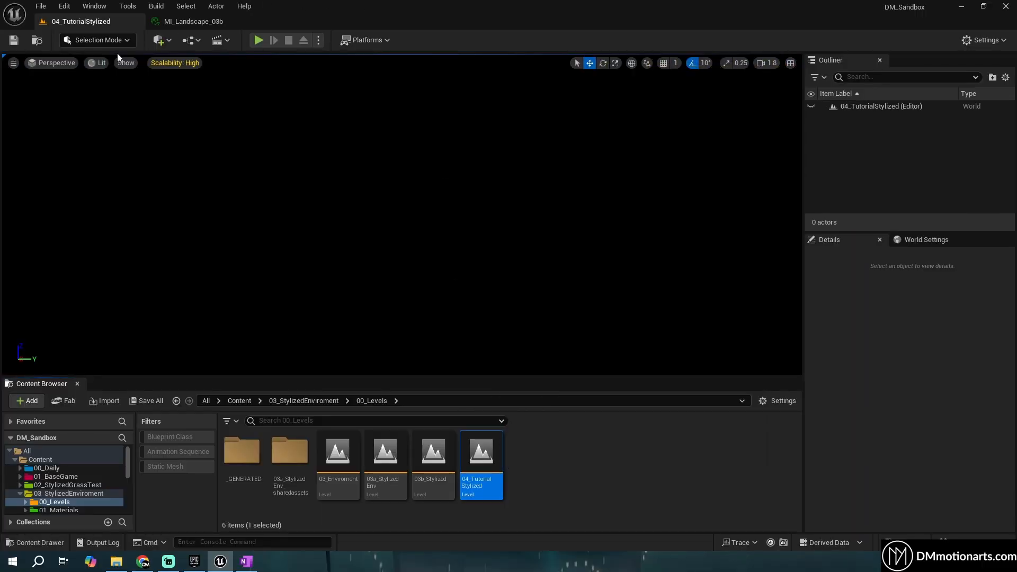
Set all viewport scalability groups to Low quality
{"action": "left_click", "coordinate": [179, 63]}
{"action": "left_click", "coordinate": [224, 93]}
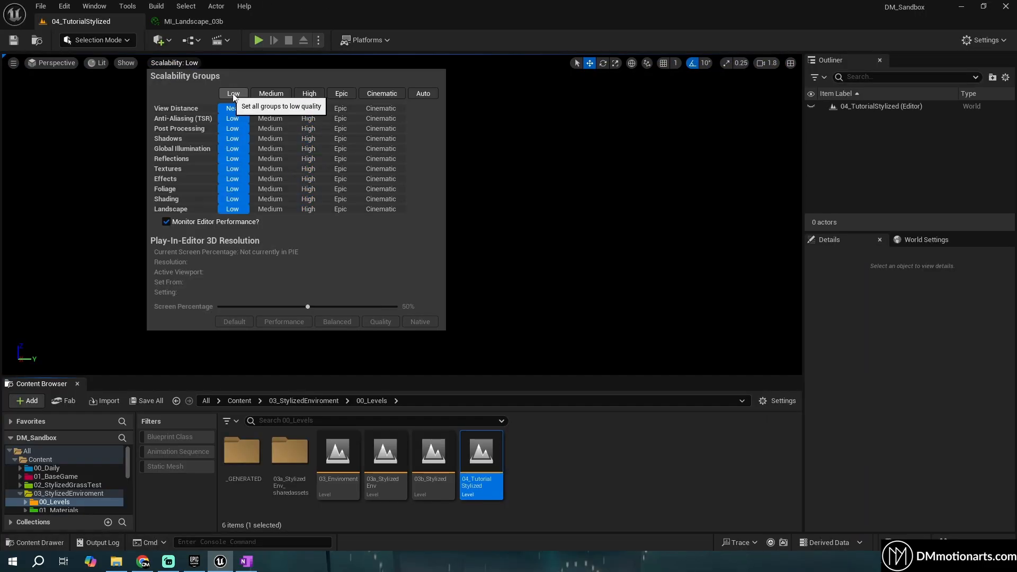
{"action": "left_click", "coordinate": [427, 36]}
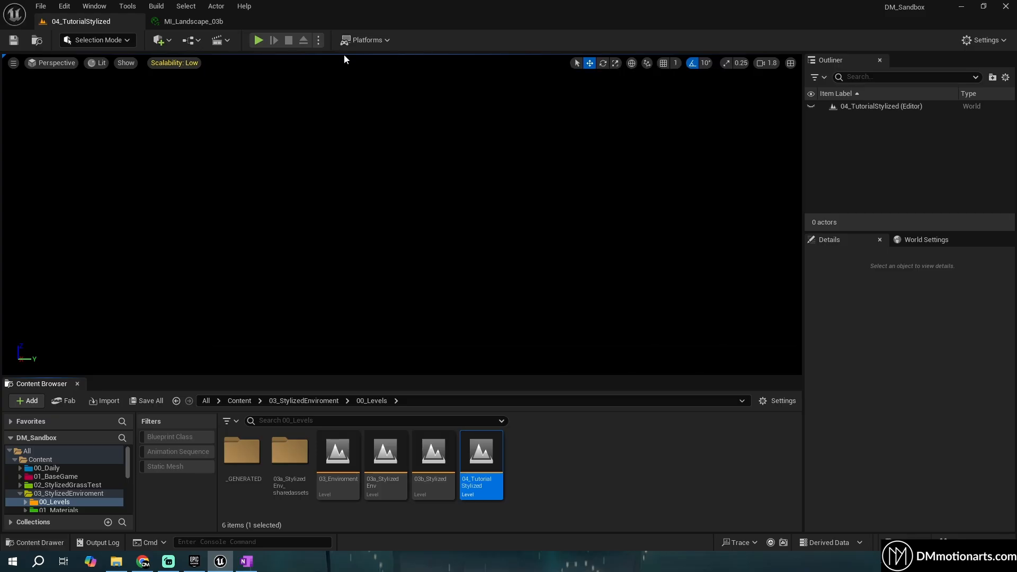
Create a new landscape in Landscape Mode with 63×63-quad sections, 8 × 8 components and no material
{"action": "left_click", "coordinate": [123, 41]}
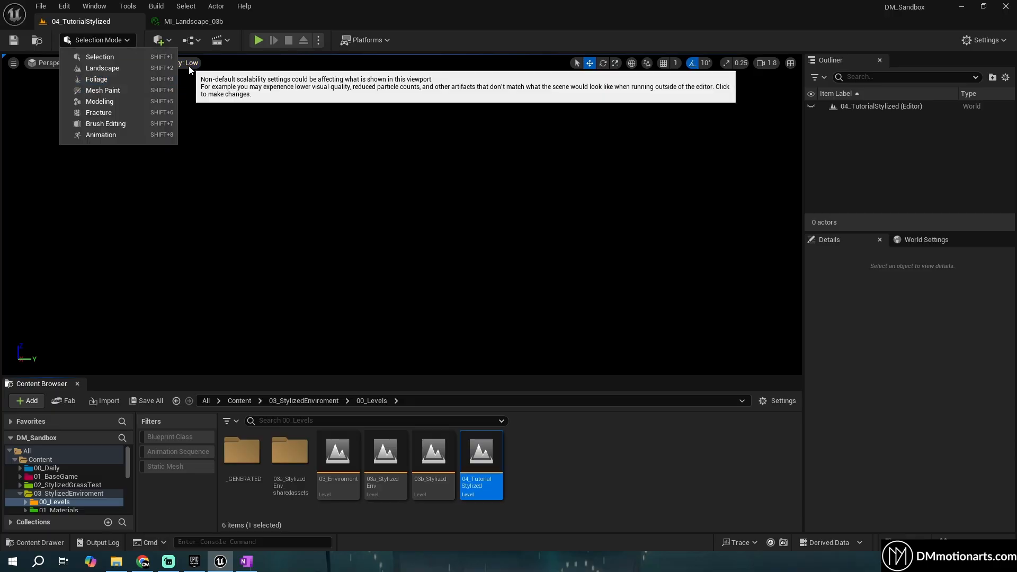
{"action": "left_click", "coordinate": [256, 213]}
{"action": "left_click", "coordinate": [96, 41]}
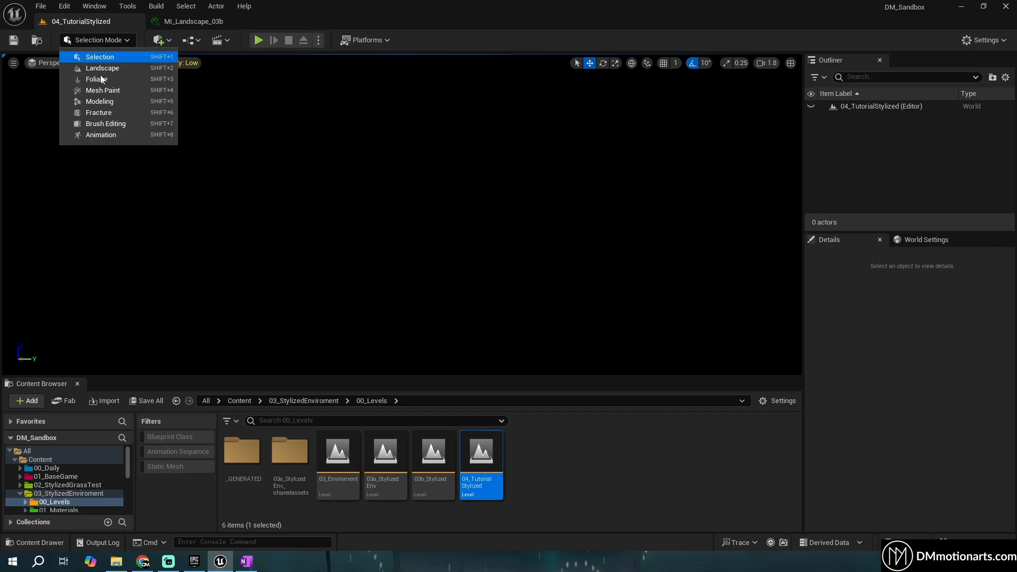
{"action": "left_click", "coordinate": [106, 68]}
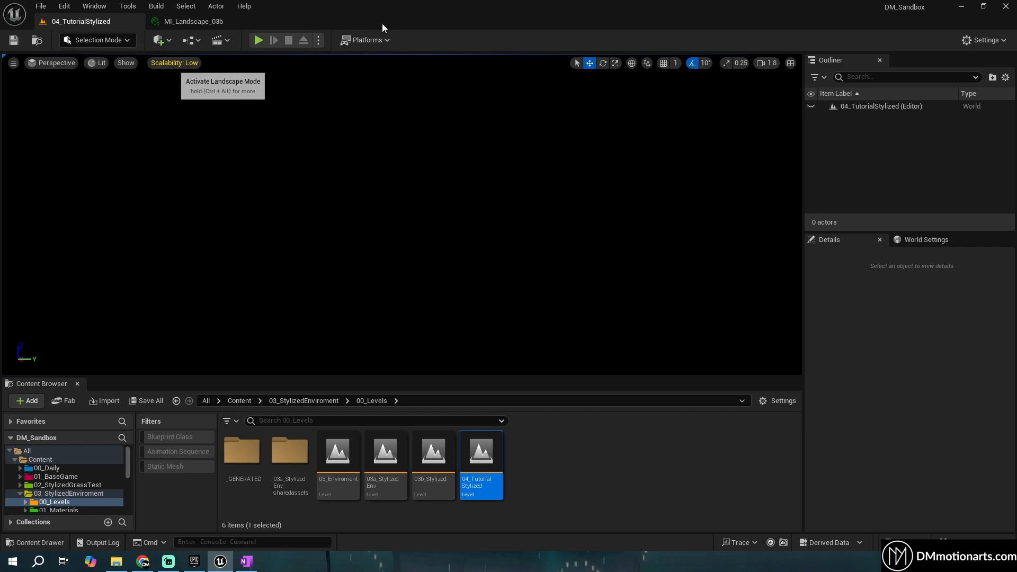
{"action": "key", "text": "e"}
{"action": "right_click_drag", "start_coordinate": [418, 237], "coordinate": [439, 299]}
{"action": "key", "text": "q"}
{"action": "left_click", "coordinate": [117, 39]}
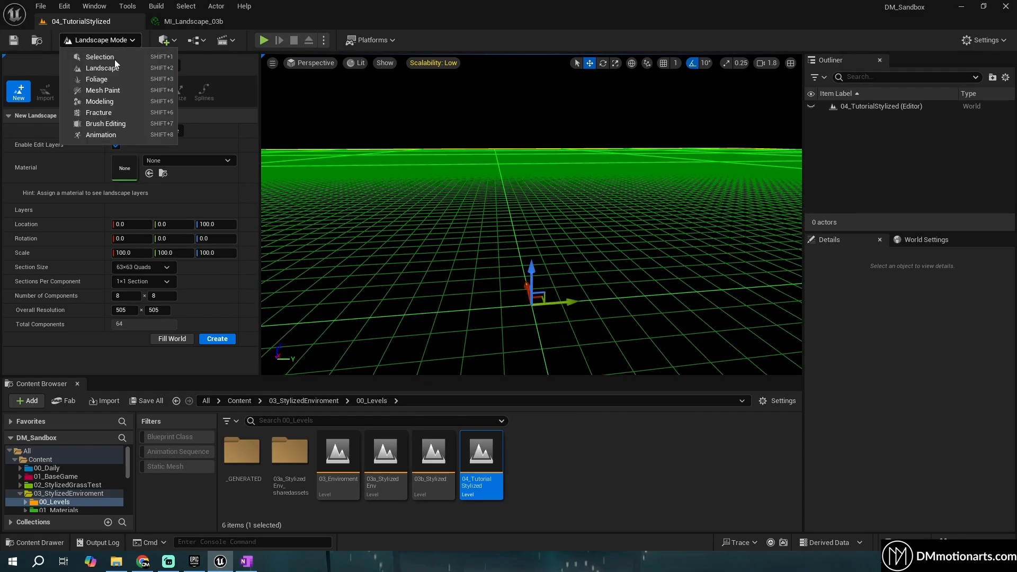
{"action": "left_click", "coordinate": [103, 68]}
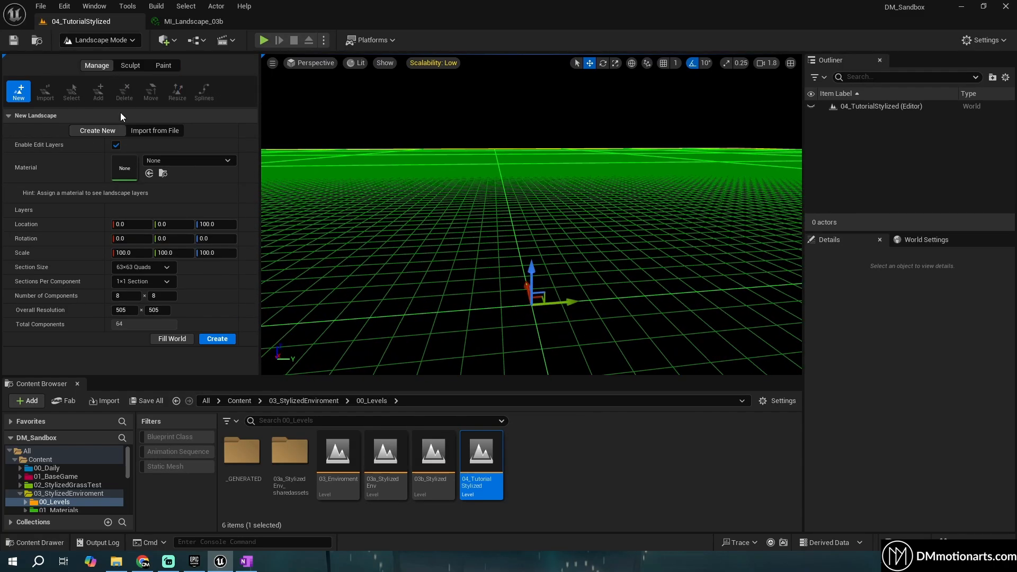
{"action": "left_click", "coordinate": [218, 339]}
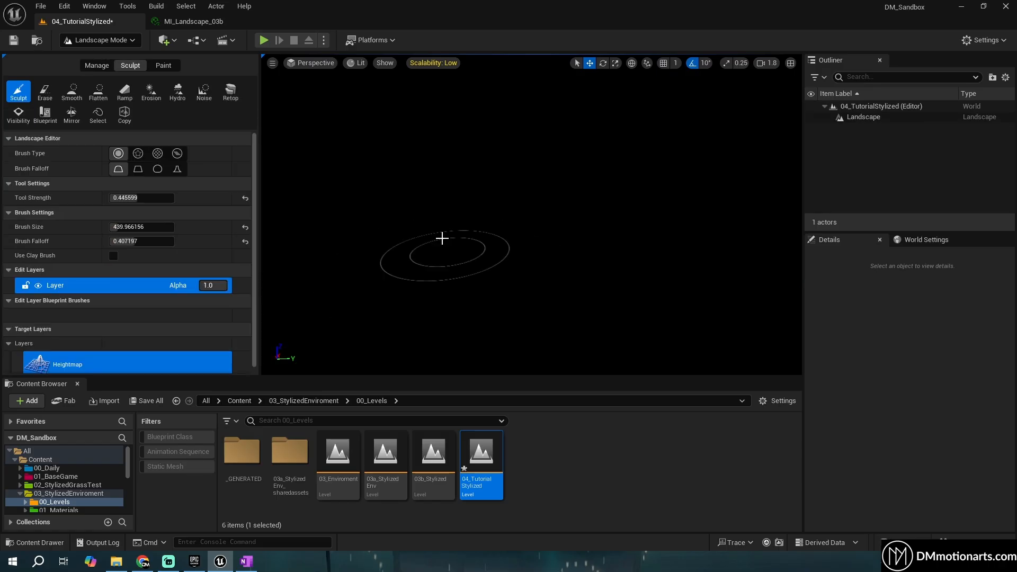
Add a sky light, atmospheric light, sky atmosphere, volumetric cloud and height fog to the level with the Env. Light Mixer
{"action": "left_click", "coordinate": [100, 9]}
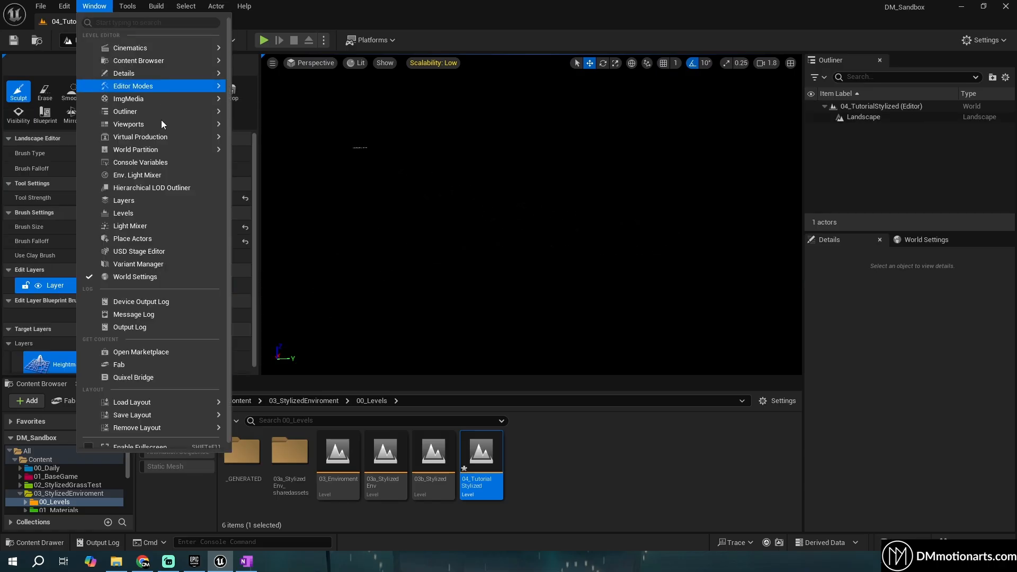
{"action": "left_click", "coordinate": [127, 175]}
{"action": "left_click_drag", "start_coordinate": [657, 87], "coordinate": [560, 202]}
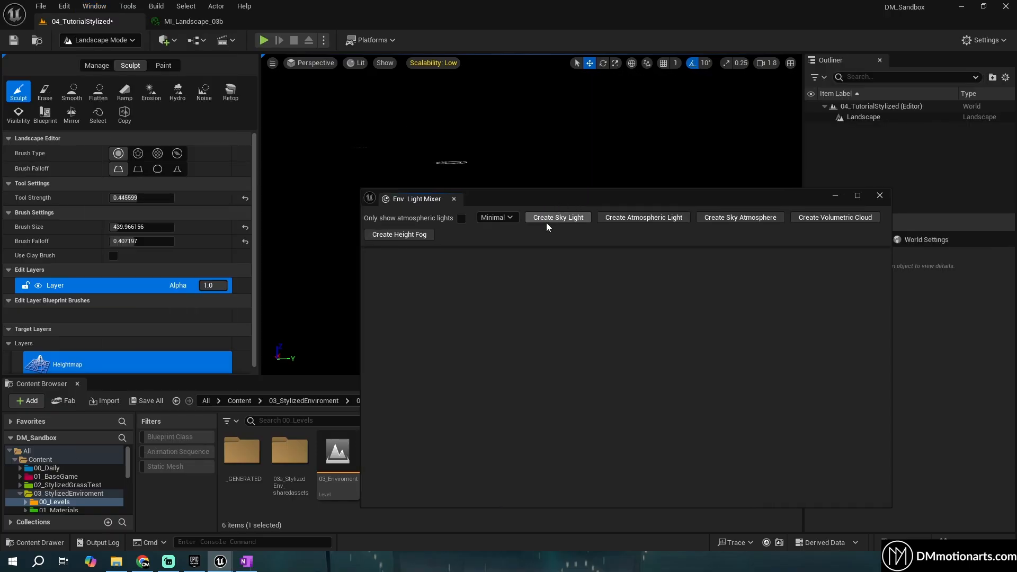
{"action": "left_click", "coordinate": [546, 222]}
{"action": "left_click", "coordinate": [551, 219]}
{"action": "left_click", "coordinate": [554, 217]}
{"action": "left_click", "coordinate": [553, 217]}
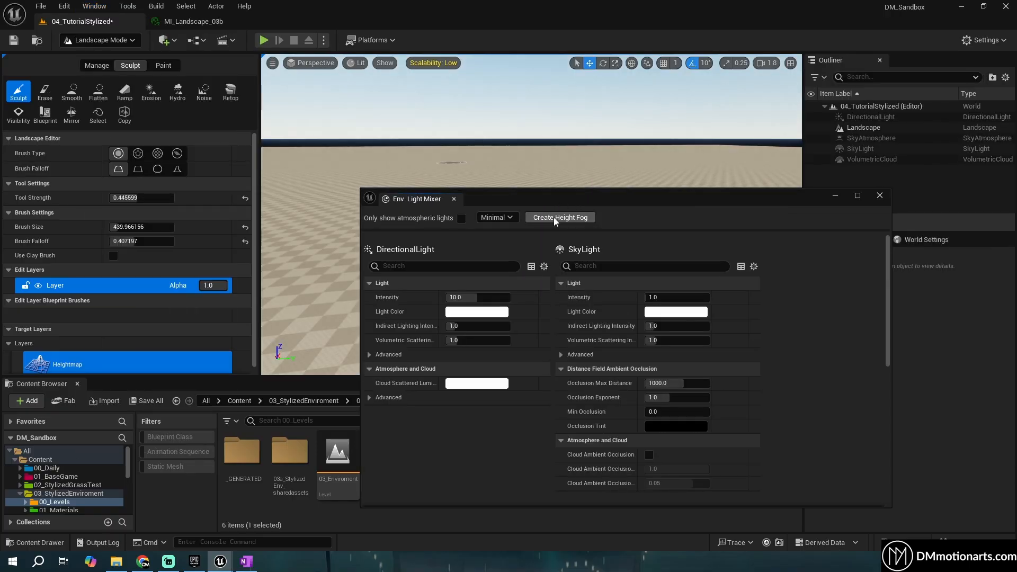
{"action": "left_click", "coordinate": [554, 217]}
{"action": "left_click", "coordinate": [879, 196]}
Sculpt a group of uneven hills on the flat landscape with the simple circular brush
{"action": "mouse_move", "coordinate": [459, 211]}
{"action": "right_mouse_down"}
{"action": "mouse_move", "coordinate": [530, 275]}
{"action": "mouse_move", "coordinate": [593, 280]}
{"action": "mouse_move", "coordinate": [667, 223]}
{"action": "mouse_move", "coordinate": [625, 265]}
{"action": "mouse_move", "coordinate": [498, 280]}
{"action": "right_mouse_up"}
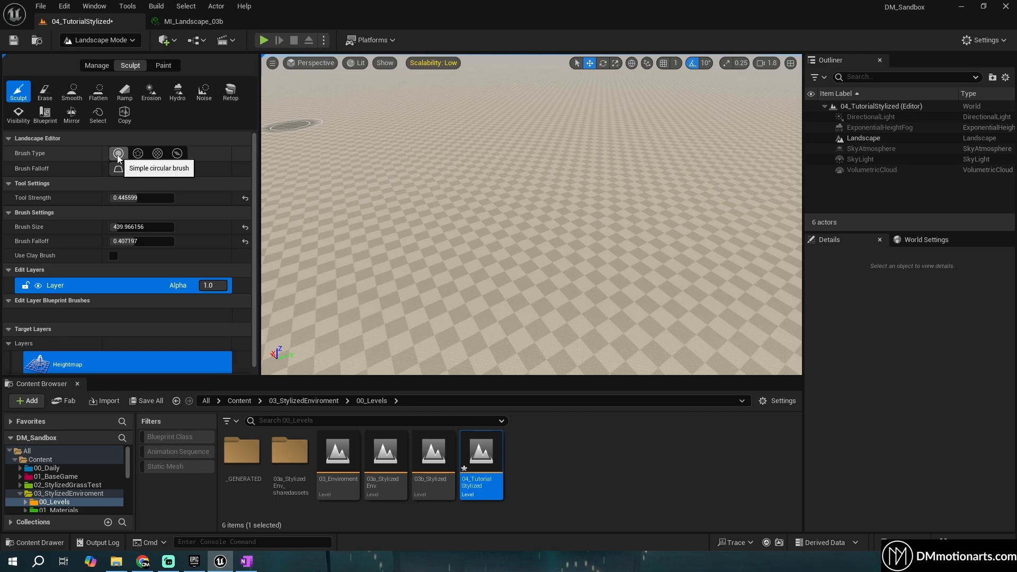
{"action": "mouse_move", "coordinate": [472, 202]}
{"action": "left_mouse_down"}
{"action": "mouse_move", "coordinate": [624, 204]}
{"action": "mouse_move", "coordinate": [635, 227]}
{"action": "mouse_move", "coordinate": [522, 182]}
{"action": "mouse_move", "coordinate": [354, 220]}
{"action": "mouse_move", "coordinate": [374, 250]}
{"action": "left_mouse_up"}
{"action": "key", "text": "s"}
{"action": "mouse_move", "coordinate": [375, 249]}
{"action": "right_mouse_down"}
{"action": "mouse_move", "coordinate": [424, 228]}
{"action": "mouse_move", "coordinate": [434, 239]}
{"action": "right_mouse_up"}
{"action": "mouse_move", "coordinate": [374, 250]}
{"action": "left_mouse_down"}
{"action": "mouse_move", "coordinate": [504, 247]}
{"action": "mouse_move", "coordinate": [471, 162]}
{"action": "mouse_move", "coordinate": [535, 222]}
{"action": "mouse_move", "coordinate": [609, 227]}
{"action": "mouse_move", "coordinate": [572, 173]}
{"action": "mouse_move", "coordinate": [643, 213]}
{"action": "mouse_move", "coordinate": [638, 266]}
{"action": "mouse_move", "coordinate": [400, 277]}
{"action": "mouse_move", "coordinate": [356, 235]}
{"action": "left_mouse_up"}
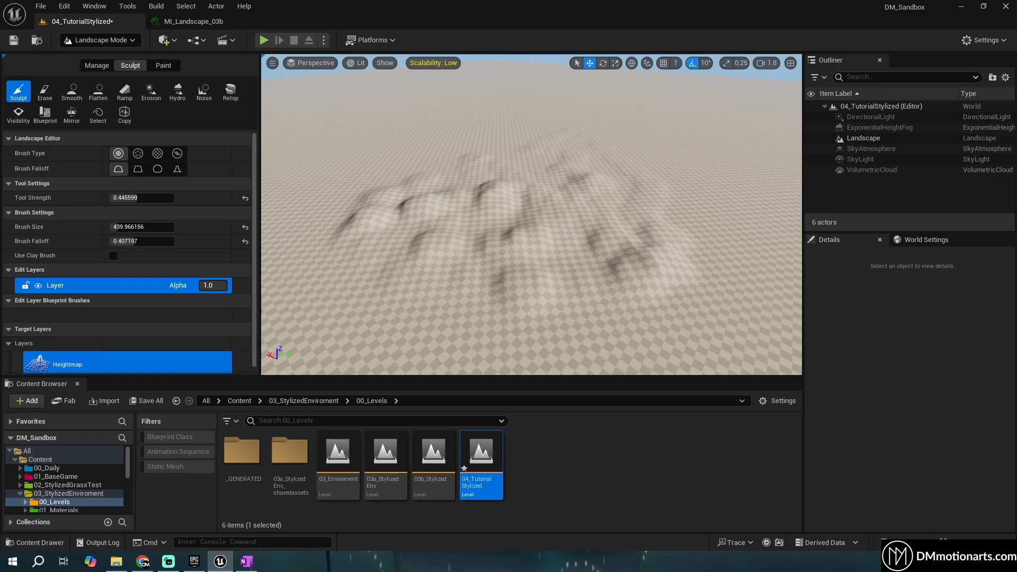
{"action": "key", "text": "w"}
{"action": "mouse_move", "coordinate": [356, 236]}
{"action": "right_mouse_down"}
{"action": "mouse_move", "coordinate": [356, 268]}
{"action": "mouse_move", "coordinate": [358, 239]}
{"action": "mouse_move", "coordinate": [367, 252]}
{"action": "right_mouse_up"}
{"action": "key", "text": "w"}
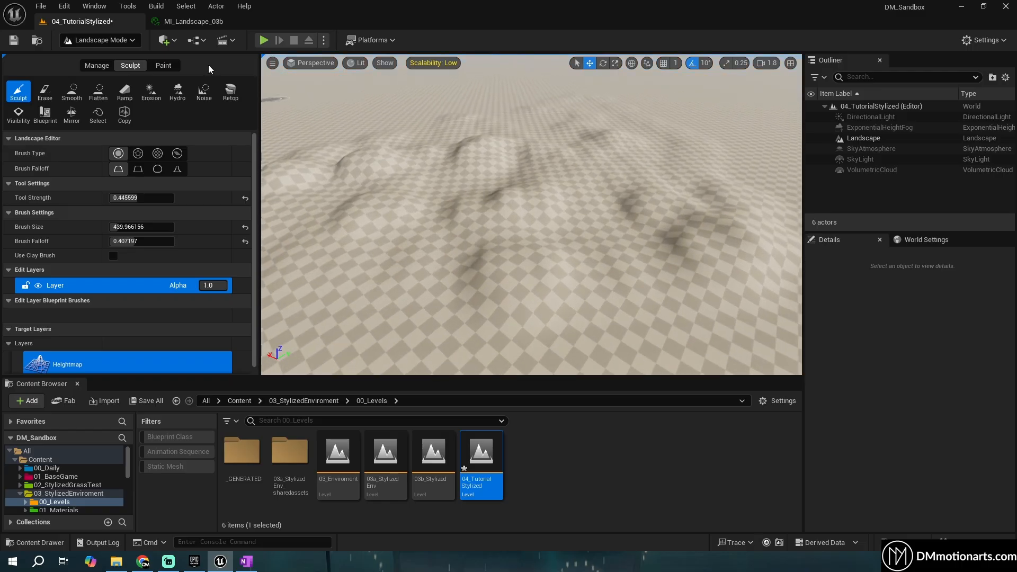
Enlarge the landscape sculpting brush to a size of about 752
{"action": "mouse_move", "coordinate": [516, 188]}
{"action": "right_mouse_down"}
{"action": "mouse_move", "coordinate": [490, 158]}
{"action": "mouse_move", "coordinate": [455, 204]}
{"action": "mouse_move", "coordinate": [402, 193]}
{"action": "right_mouse_up"}
{"action": "key", "text": "bracketright"}
{"action": "key", "text": "bracketright"}
{"action": "key", "text": "bracketright"}
{"action": "key", "text": "bracketright"}
{"action": "key", "text": "bracketright"}
{"action": "key", "text": "bracketright"}
{"action": "key", "text": "bracketright"}
{"action": "key", "text": "bracketright"}
{"action": "key", "text": "bracketright"}
{"action": "key", "text": "bracketright"}
{"action": "key", "text": "e"}
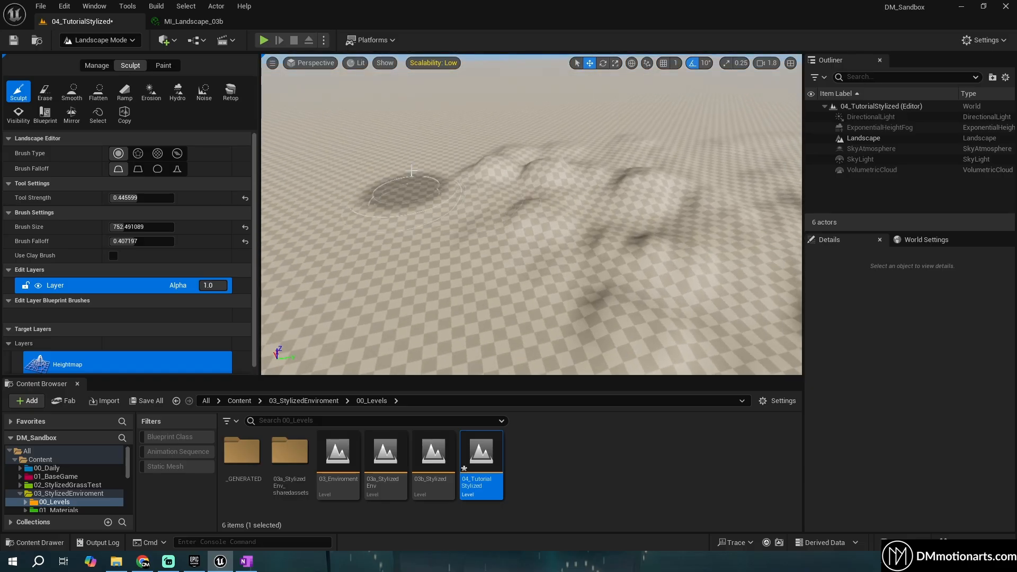
{"action": "right_click_drag", "start_coordinate": [506, 204], "coordinate": [498, 180]}
{"action": "key", "text": "q"}
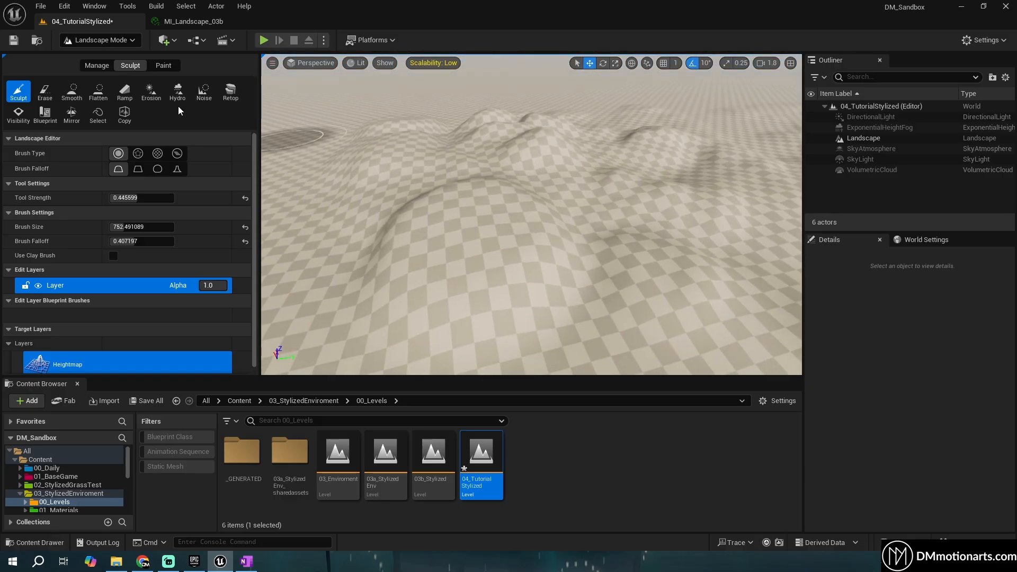
Return to Selection Mode and delete the sculpted landscape from the level
{"action": "left_click", "coordinate": [113, 43]}
{"action": "left_click", "coordinate": [103, 57]}
{"action": "left_click", "coordinate": [854, 138]}
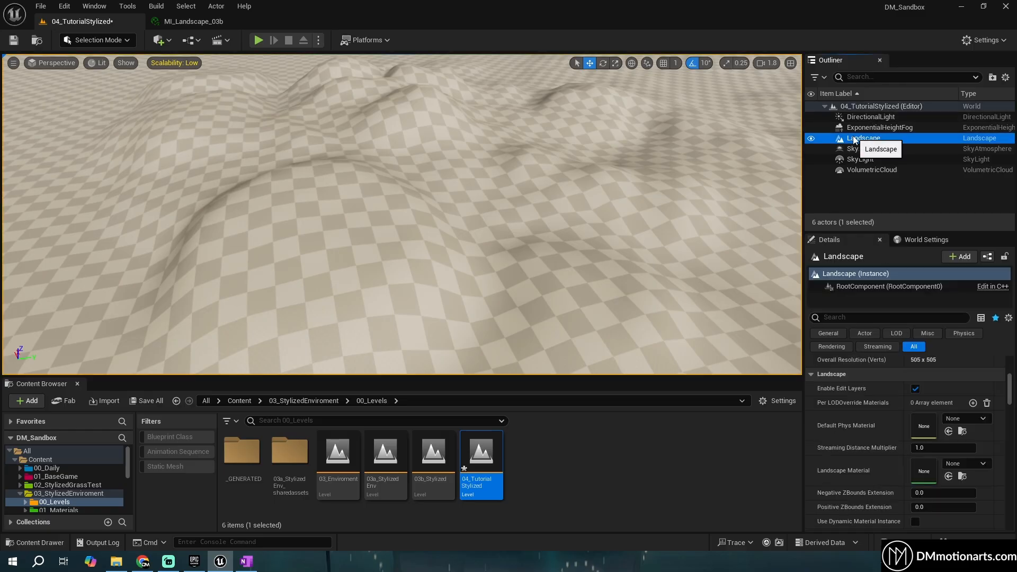
{"action": "key", "text": "Delete"}
Enter Landscape Mode and set the new landscape to be imported from a file
{"action": "left_click", "coordinate": [98, 40]}
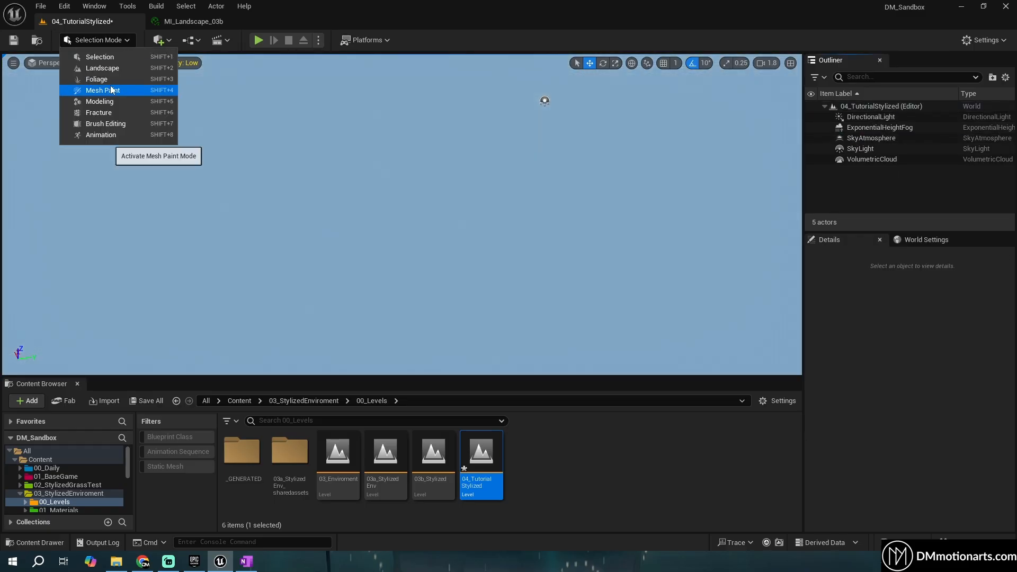
{"action": "key", "text": "Escape"}
{"action": "key", "text": "shift+2"}
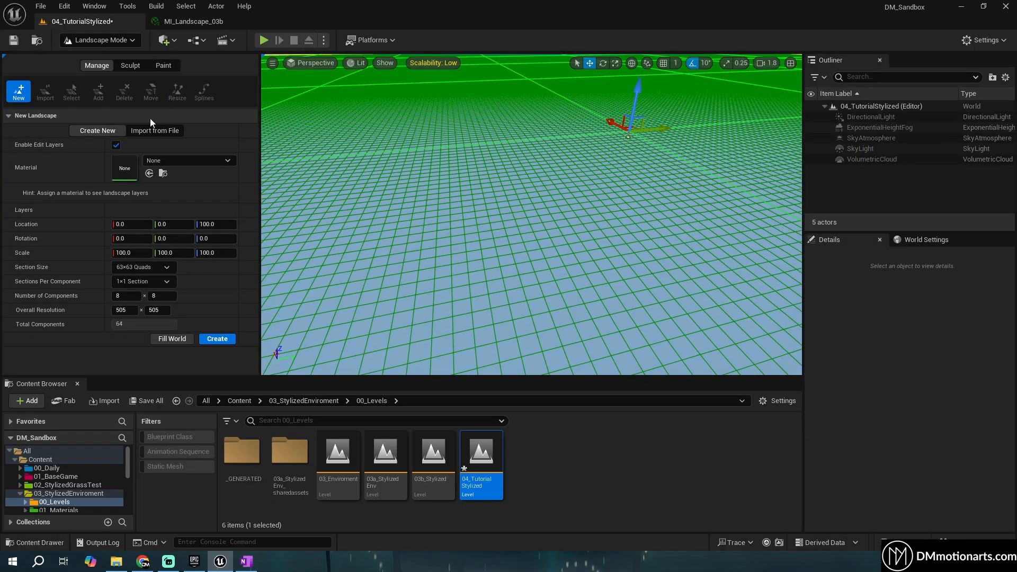
{"action": "left_click", "coordinate": [157, 130]}
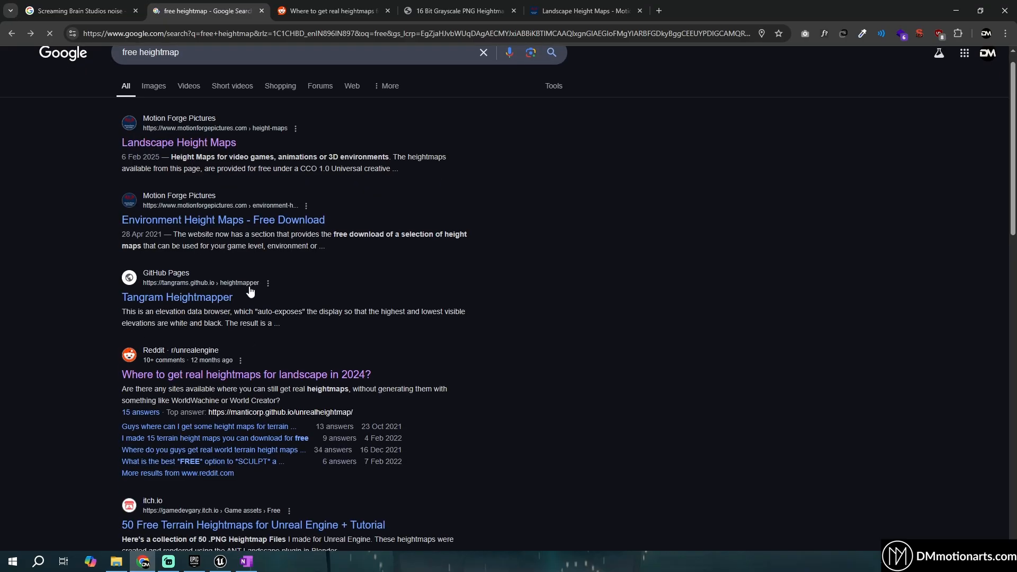
Switch to the browser and review the free heightmap search results and the Reddit thread on real landscape heightmaps
{"action": "scroll", "coordinate": [249, 222], "scroll_direction": "down", "scroll_amount": 8}
{"action": "middle_click", "coordinate": [213, 5]}
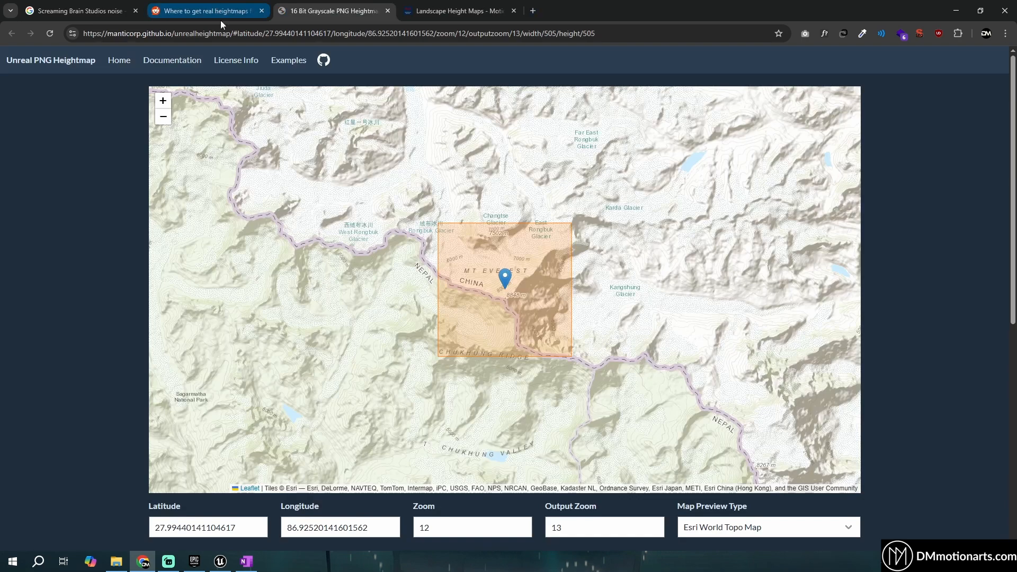
{"action": "left_click", "coordinate": [207, 4]}
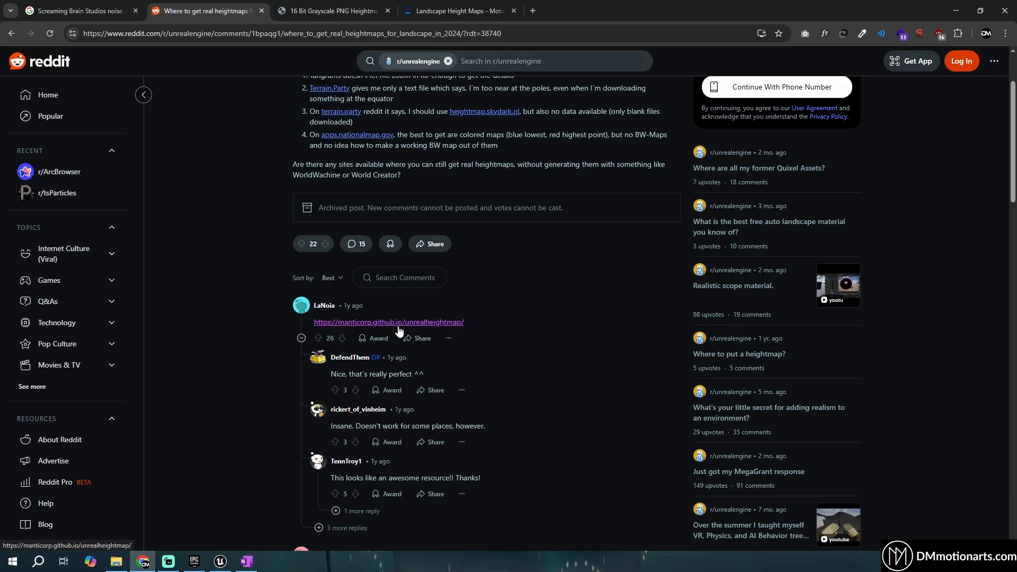
Explore the Unreal PNG Heightmap generator by moving the map selection south of Mount Everest and reviewing the output settings
{"action": "key", "text": "ctrl+Tab"}
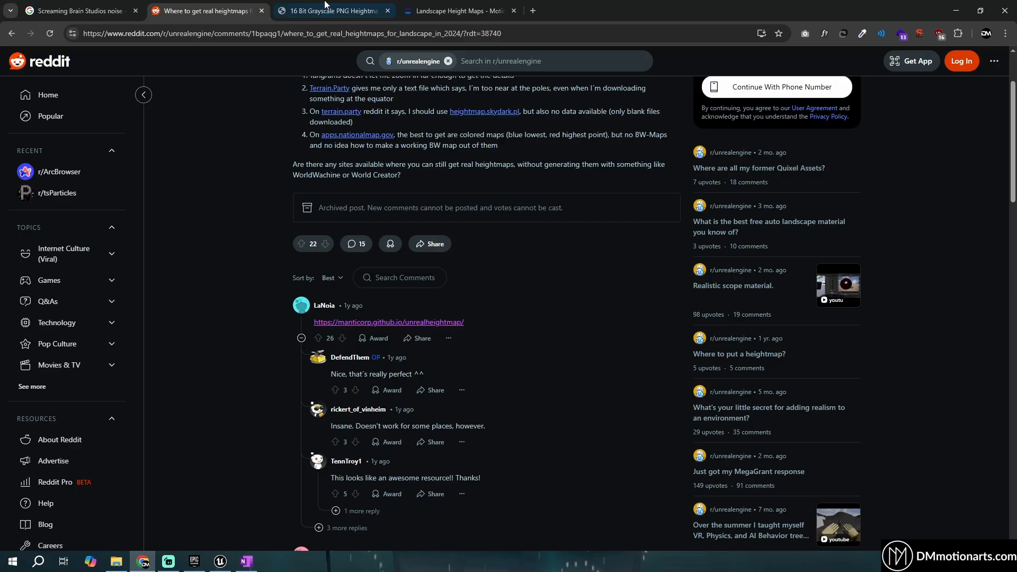
{"action": "scroll", "coordinate": [397, 330], "scroll_direction": "down", "scroll_amount": 2}
{"action": "scroll", "coordinate": [418, 326], "scroll_direction": "up", "scroll_amount": 2}
{"action": "left_click_drag", "start_coordinate": [497, 290], "coordinate": [366, 245]}
{"action": "left_click_drag", "start_coordinate": [377, 310], "coordinate": [339, 207]}
{"action": "left_click_drag", "start_coordinate": [348, 271], "coordinate": [383, 185]}
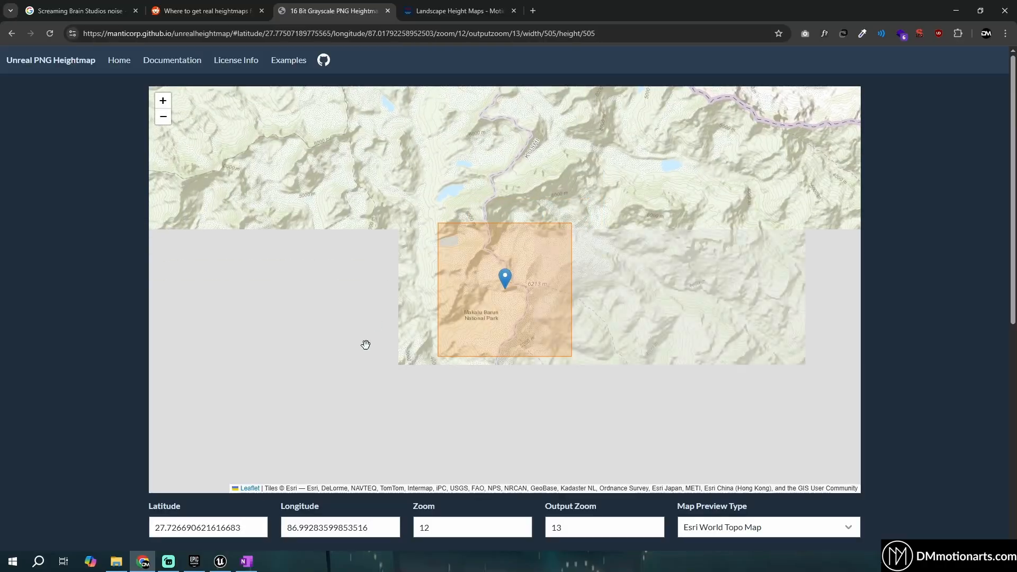
{"action": "left_click_drag", "start_coordinate": [366, 344], "coordinate": [379, 305]}
{"action": "left_click", "coordinate": [734, 530]}
{"action": "left_click", "coordinate": [606, 502]}
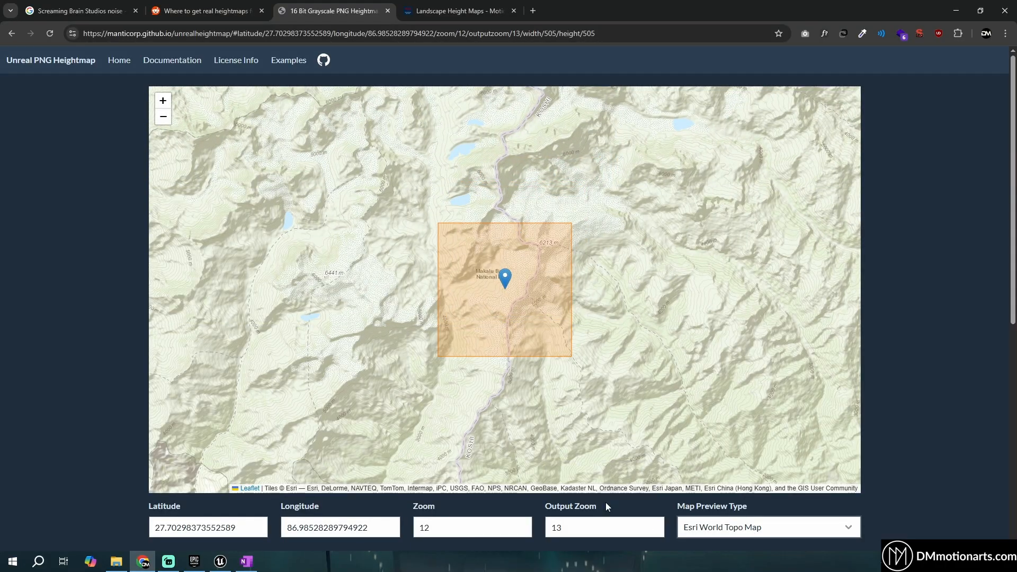
{"action": "scroll", "coordinate": [100, 408], "scroll_direction": "down", "scroll_amount": 2}
{"action": "scroll", "coordinate": [101, 410], "scroll_direction": "down", "scroll_amount": 3}
{"action": "scroll", "coordinate": [183, 427], "scroll_direction": "down", "scroll_amount": 3}
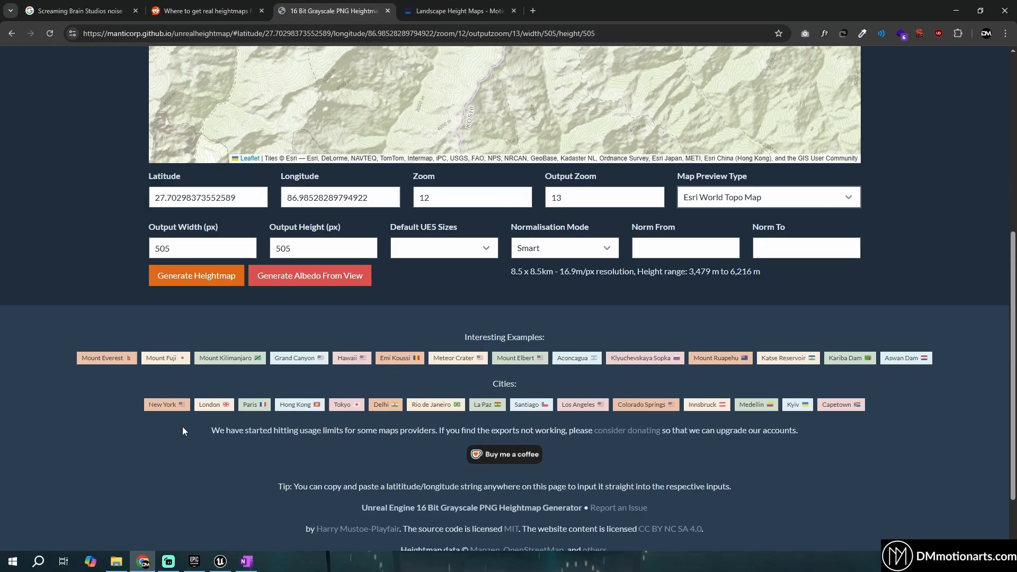
{"action": "scroll", "coordinate": [252, 257], "scroll_direction": "up", "scroll_amount": 7}
Close the generator page and examine the downloadable terrains on the Motion Forge Pictures Landscape Height Maps page
{"action": "middle_click", "coordinate": [356, 4]}
{"action": "left_click", "coordinate": [356, 3]}
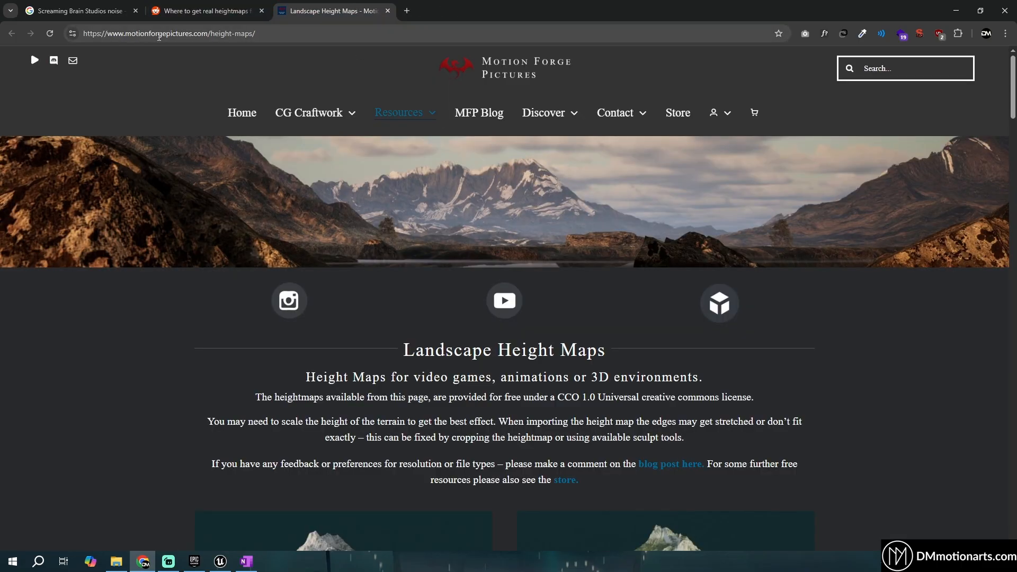
{"action": "scroll", "coordinate": [346, 309], "scroll_direction": "down", "scroll_amount": 3}
{"action": "scroll", "coordinate": [485, 307], "scroll_direction": "up", "scroll_amount": 2}
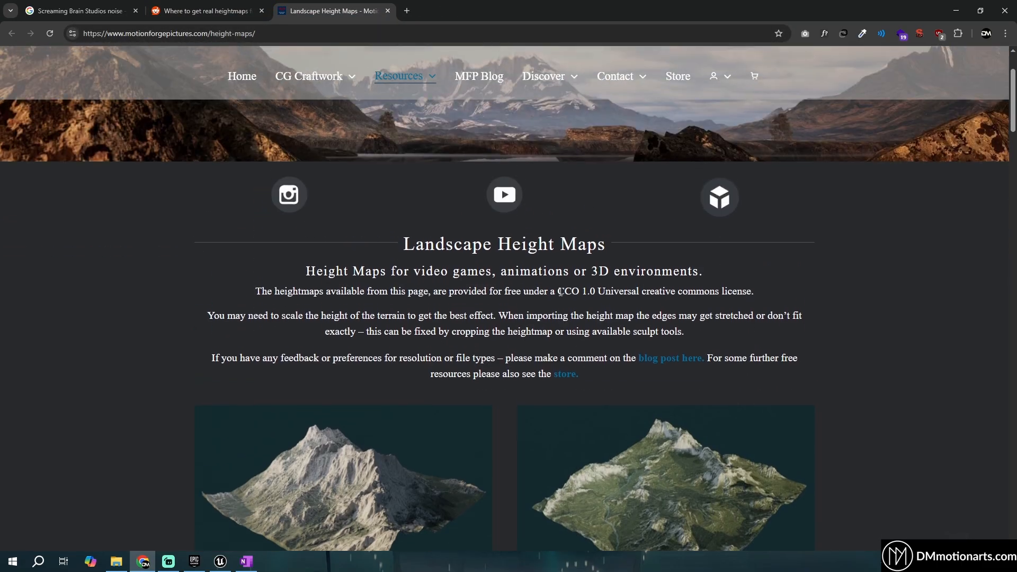
{"action": "left_click", "coordinate": [757, 308]}
{"action": "scroll", "coordinate": [506, 281], "scroll_direction": "down", "scroll_amount": 12}
{"action": "scroll", "coordinate": [494, 295], "scroll_direction": "down", "scroll_amount": 20}
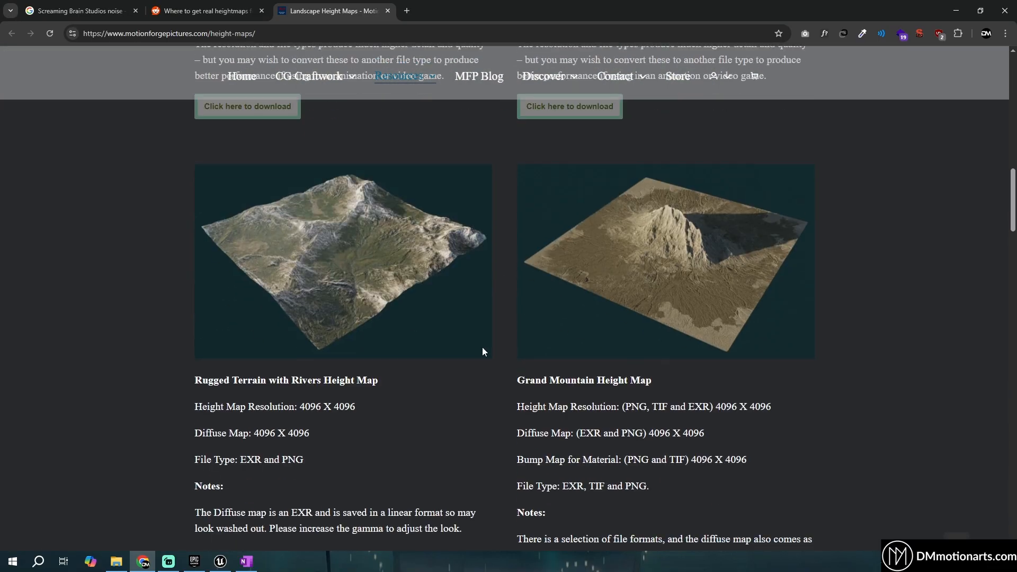
{"action": "scroll", "coordinate": [503, 308], "scroll_direction": "down", "scroll_amount": 15}
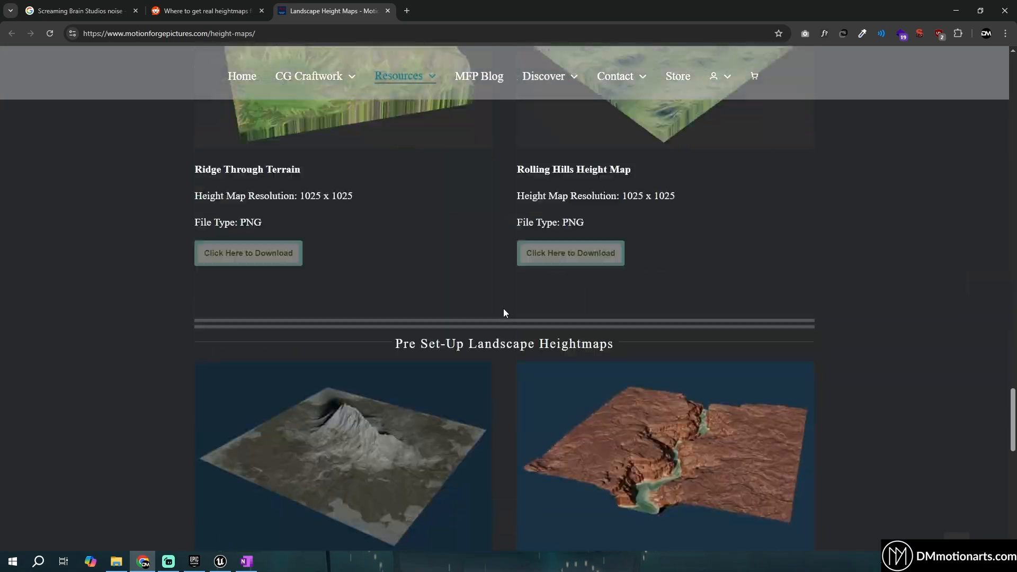
Close the height maps page and search the web for gaea
{"action": "key", "text": "ctrl+w"}
{"action": "left_click", "coordinate": [275, 29]}
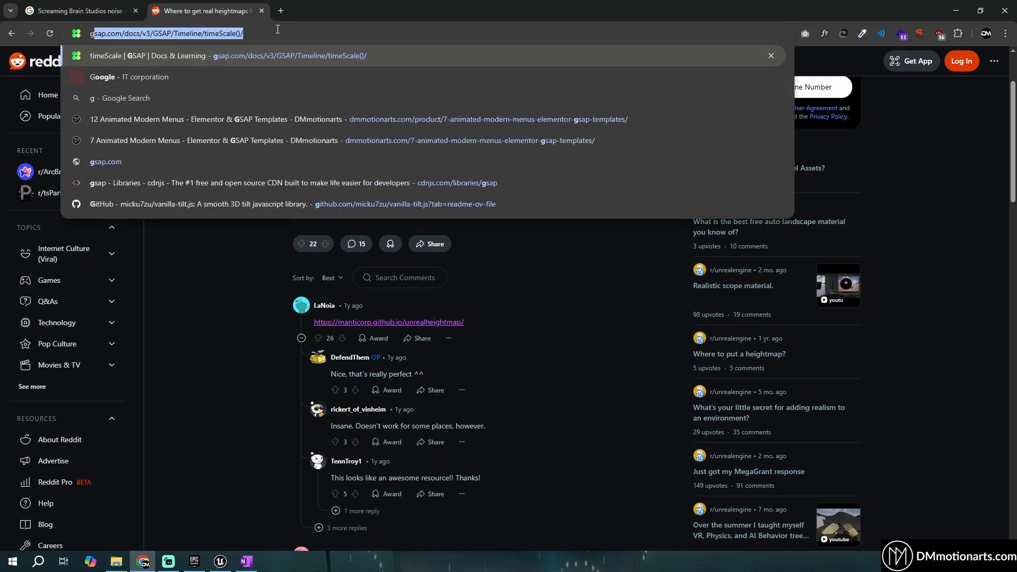
{"action": "type", "text": "gaea"}
{"action": "key", "text": "Return"}
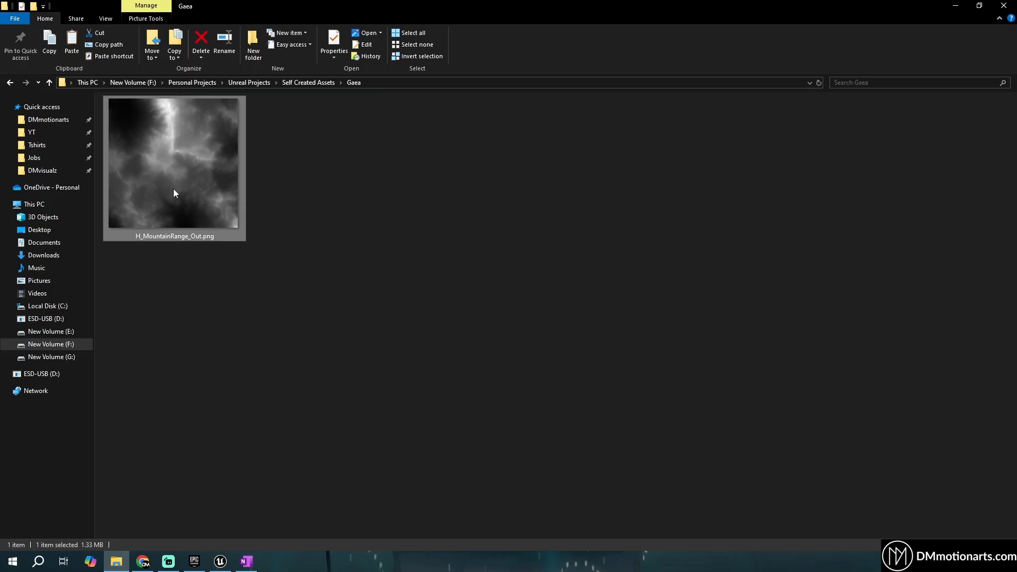
Preview H_MountainRange_Out.png, and load it in Unreal Editor as the new landscape's heightmap file
{"action": "double_click", "coordinate": [174, 191]}
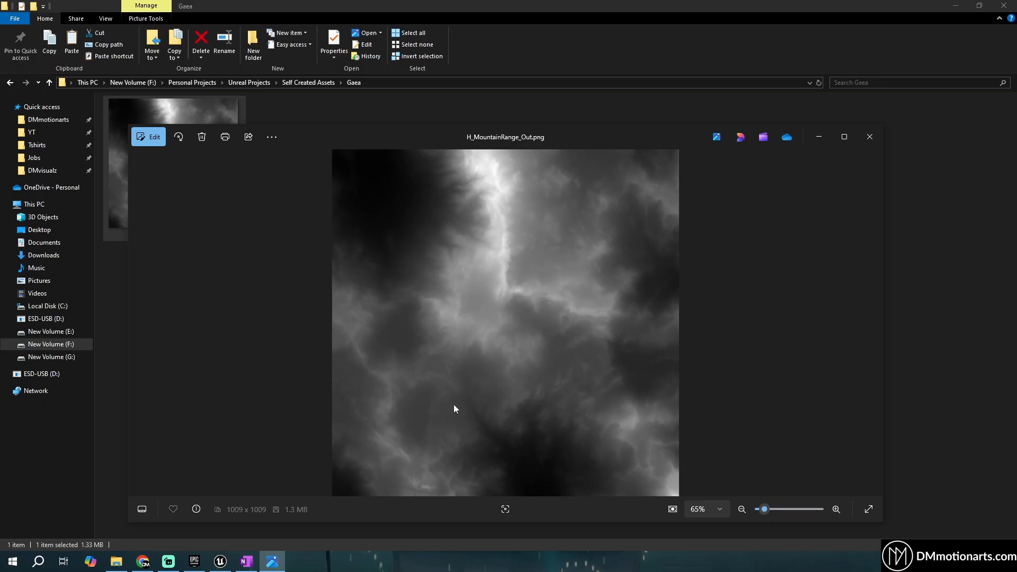
{"action": "left_click", "coordinate": [868, 137]}
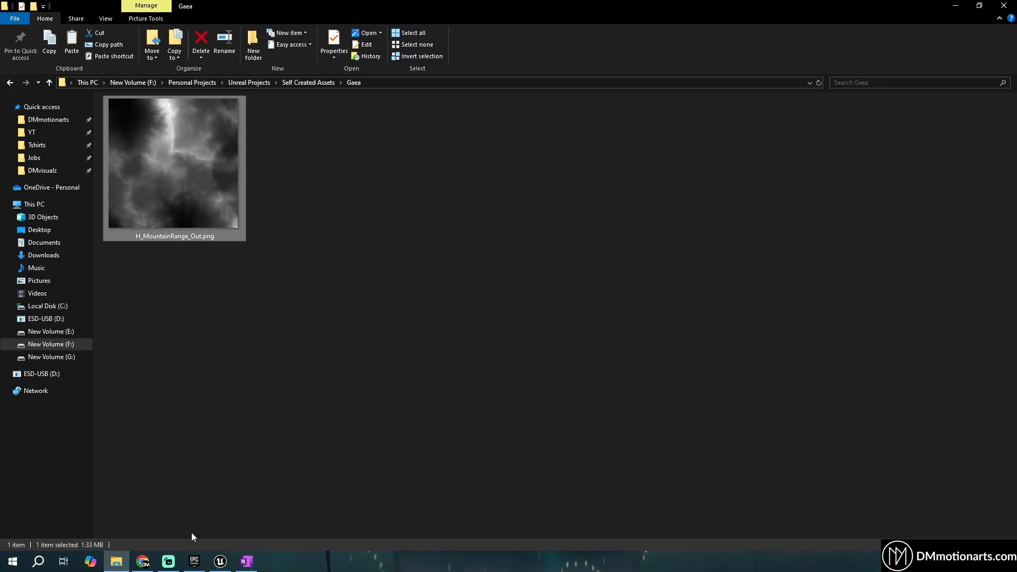
{"action": "left_click", "coordinate": [221, 561]}
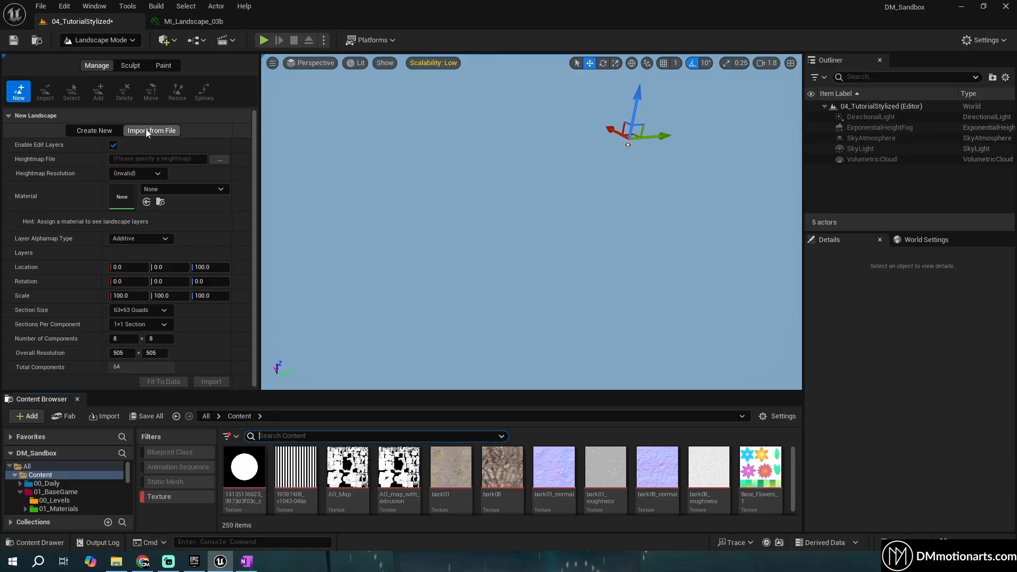
{"action": "left_click", "coordinate": [219, 159]}
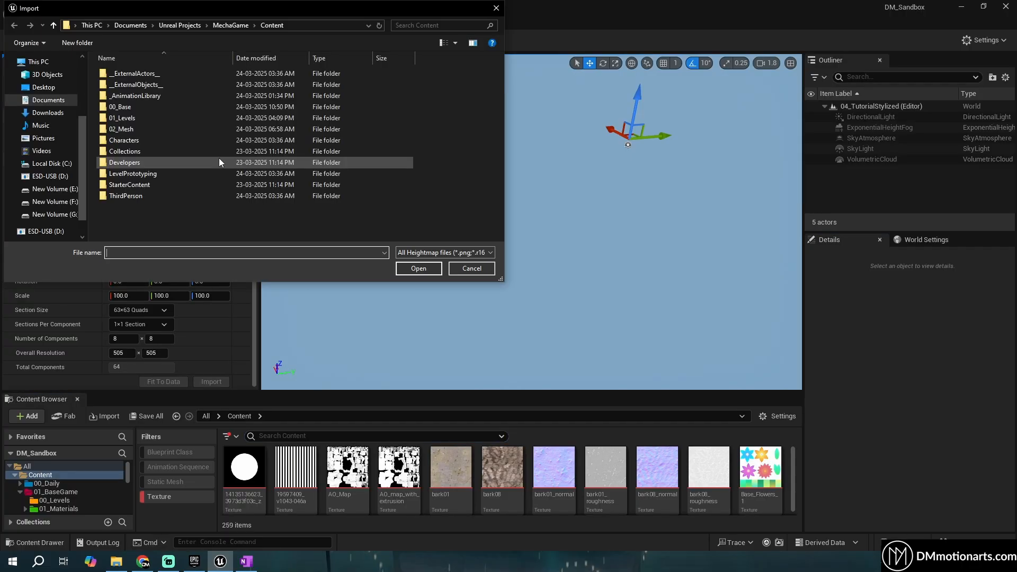
{"action": "left_click", "coordinate": [318, 25]}
{"action": "type", "text": "\"C:\\Users\\mayur\\Documents\\Gaea\\Builds\\Test\\001\\H_MountainRange_Out.png\""}
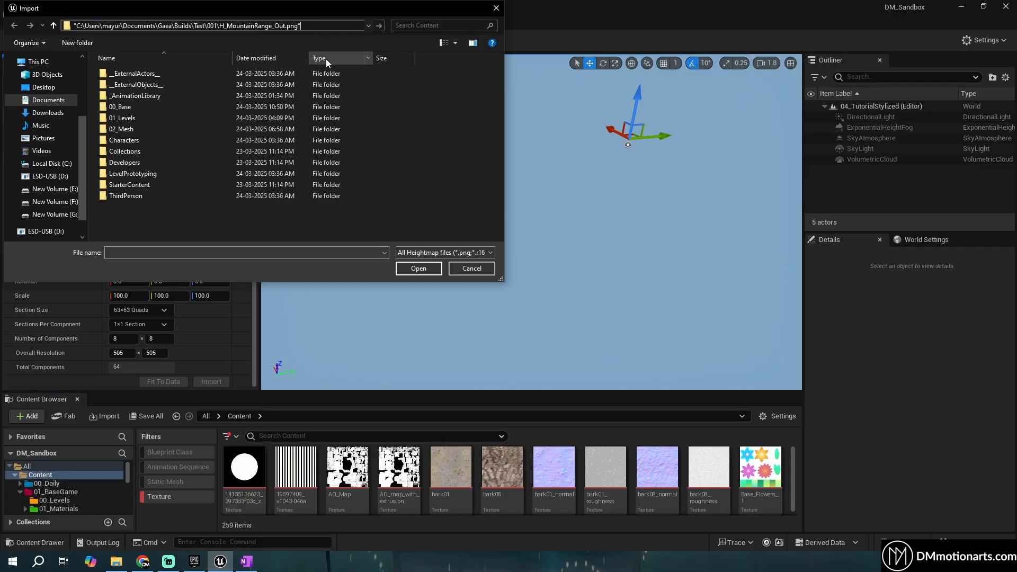
{"action": "key", "text": "Return"}
{"action": "left_click", "coordinate": [405, 270]}
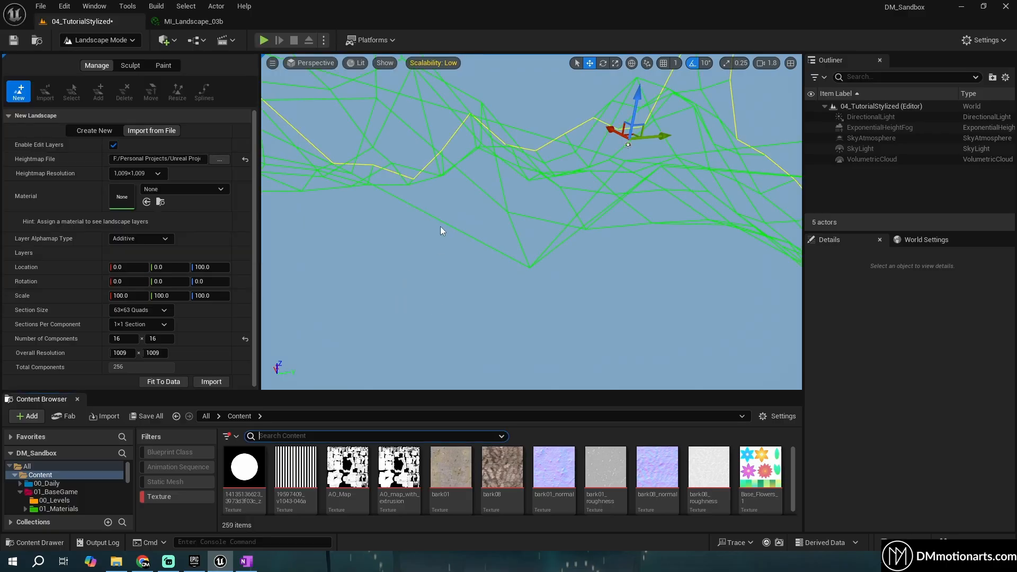
Try importing the mountain range landscape with a Z scale of 100, and undo the import
{"action": "right_click_drag", "start_coordinate": [532, 221], "coordinate": [709, 238]}
{"action": "scroll", "coordinate": [531, 222], "scroll_direction": "up", "scroll_amount": 3}
{"action": "scroll", "coordinate": [531, 221], "scroll_direction": "up", "scroll_amount": 2}
{"action": "right_click_drag", "start_coordinate": [583, 222], "coordinate": [421, 211]}
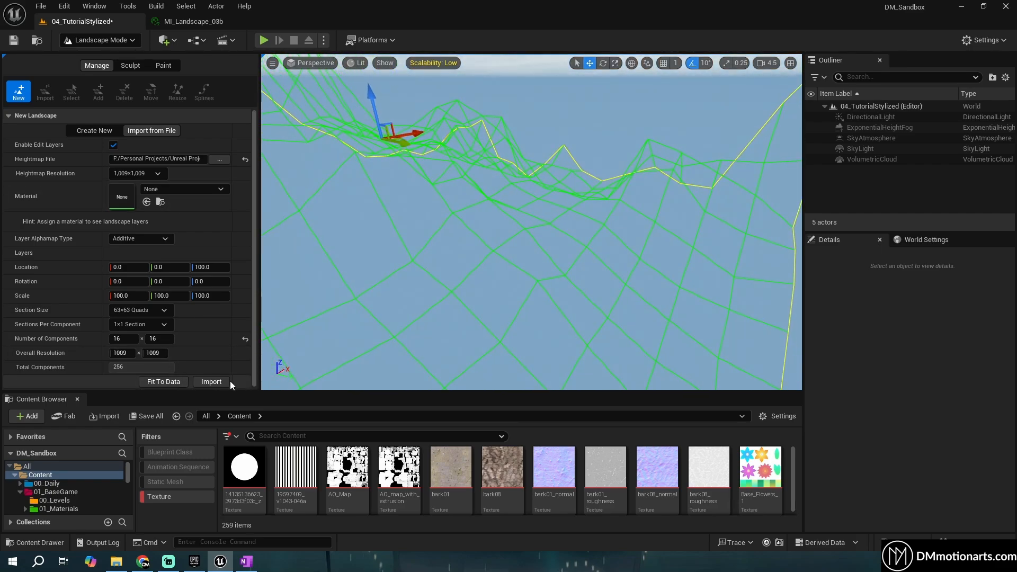
{"action": "left_click", "coordinate": [200, 379]}
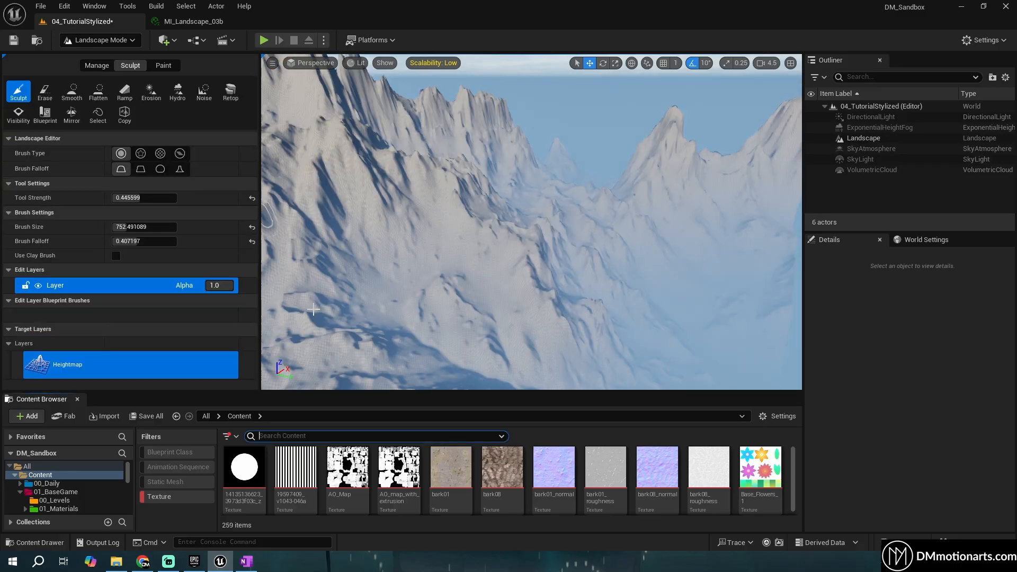
{"action": "mouse_move", "coordinate": [413, 114]}
{"action": "right_mouse_down"}
{"action": "mouse_move", "coordinate": [466, 154]}
{"action": "mouse_move", "coordinate": [440, 133]}
{"action": "right_mouse_up"}
{"action": "mouse_move", "coordinate": [440, 212]}
{"action": "right_mouse_down"}
{"action": "mouse_move", "coordinate": [466, 223]}
{"action": "mouse_move", "coordinate": [477, 243]}
{"action": "mouse_move", "coordinate": [476, 225]}
{"action": "right_mouse_up"}
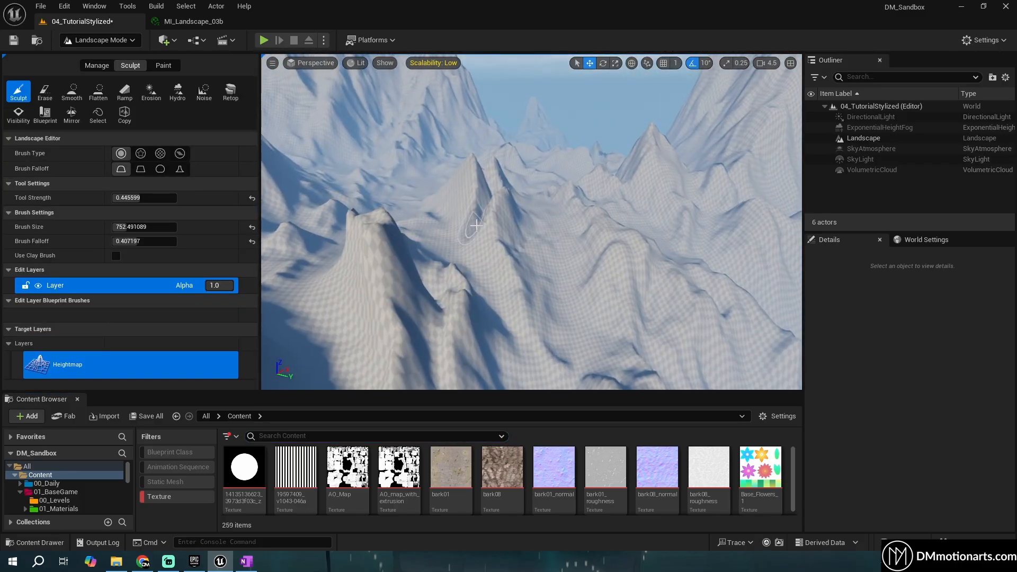
{"action": "key", "text": "ctrl+z"}
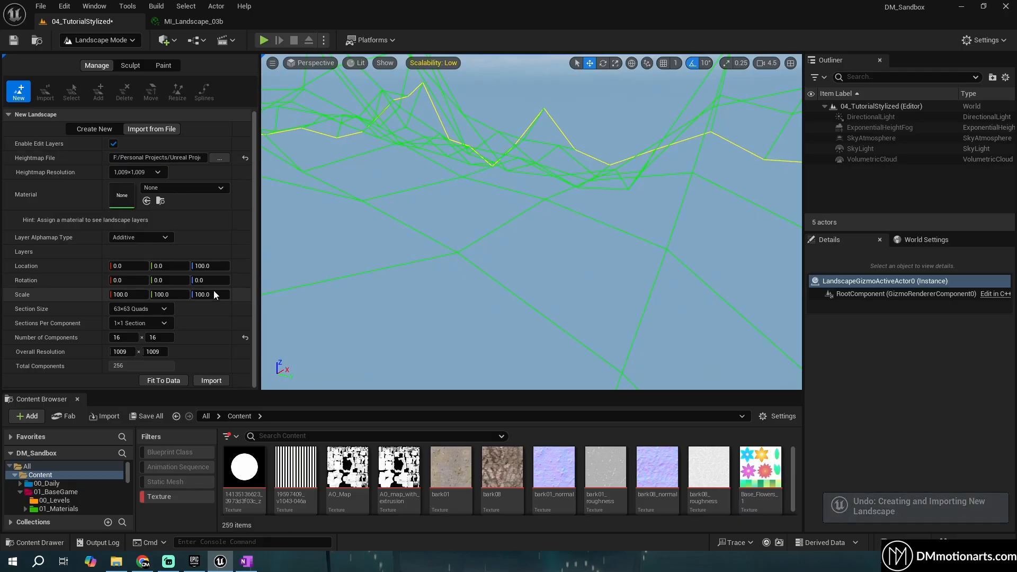
Try importing the heightmap landscape with its Z scale reduced to 52, and undo the import
{"action": "mouse_move", "coordinate": [211, 294]}
{"action": "left_mouse_down"}
{"action": "mouse_move", "coordinate": [159, 293]}
{"action": "mouse_move", "coordinate": [217, 310]}
{"action": "left_mouse_up"}
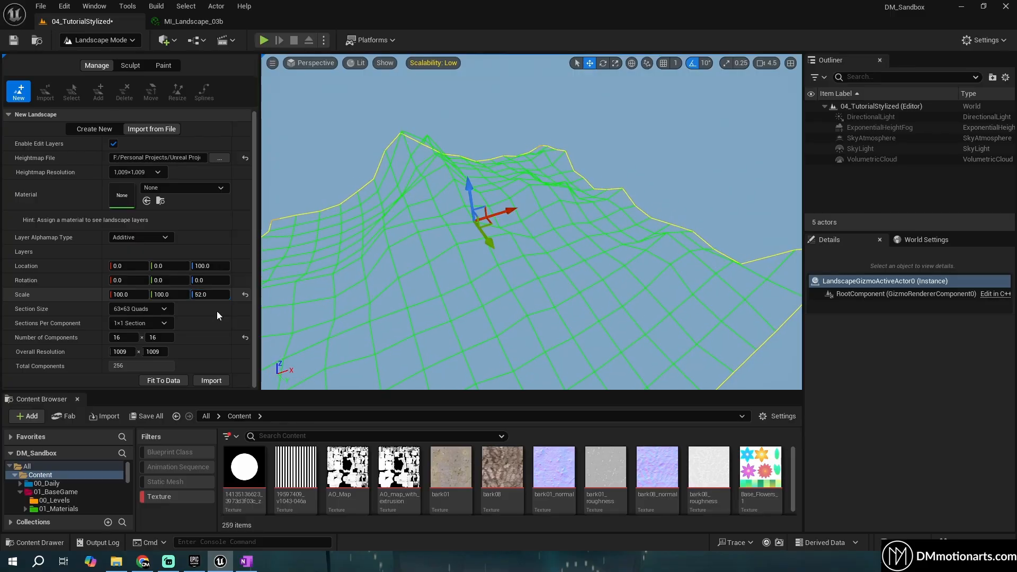
{"action": "left_click", "coordinate": [215, 381]}
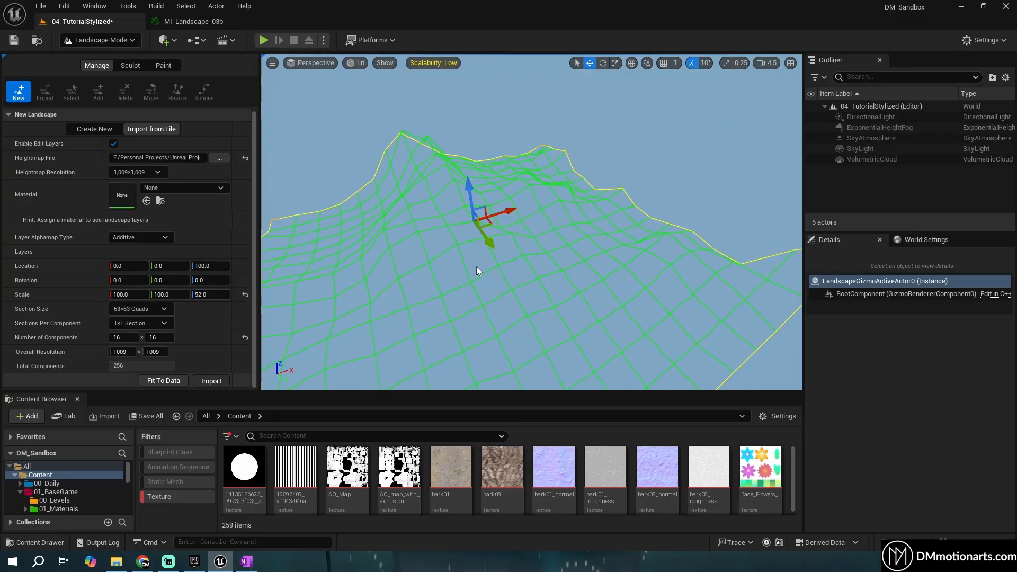
{"action": "mouse_move", "coordinate": [532, 221]}
{"action": "right_mouse_down"}
{"action": "mouse_move", "coordinate": [721, 203]}
{"action": "mouse_move", "coordinate": [413, 238]}
{"action": "mouse_move", "coordinate": [333, 266]}
{"action": "mouse_move", "coordinate": [574, 267]}
{"action": "mouse_move", "coordinate": [501, 281]}
{"action": "right_mouse_up"}
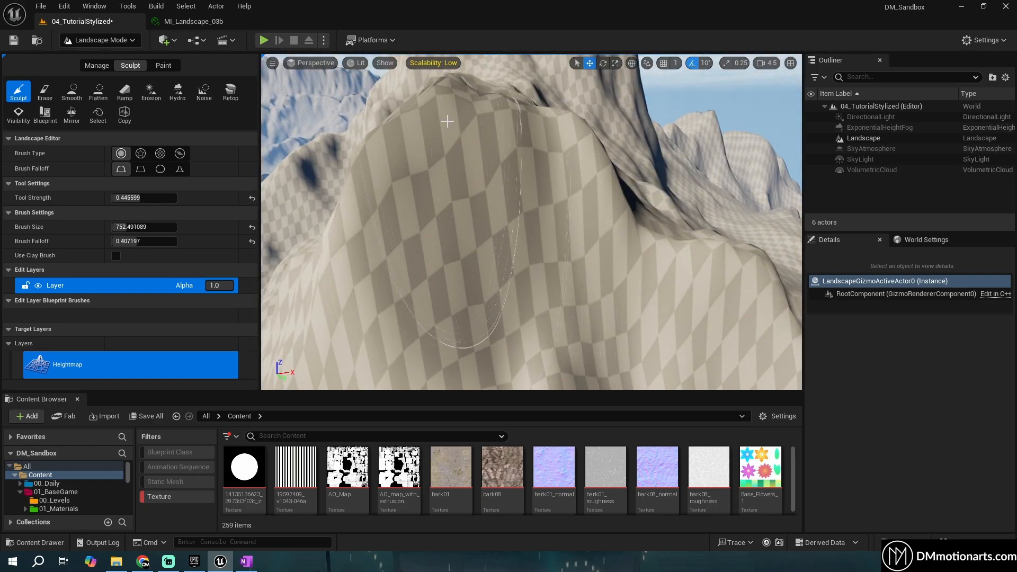
{"action": "right_click_drag", "start_coordinate": [434, 143], "coordinate": [355, 153]}
{"action": "mouse_move", "coordinate": [579, 213]}
{"action": "right_mouse_down"}
{"action": "mouse_move", "coordinate": [567, 215]}
{"action": "mouse_move", "coordinate": [580, 213]}
{"action": "right_mouse_up"}
{"action": "key", "text": "ctrl+z"}
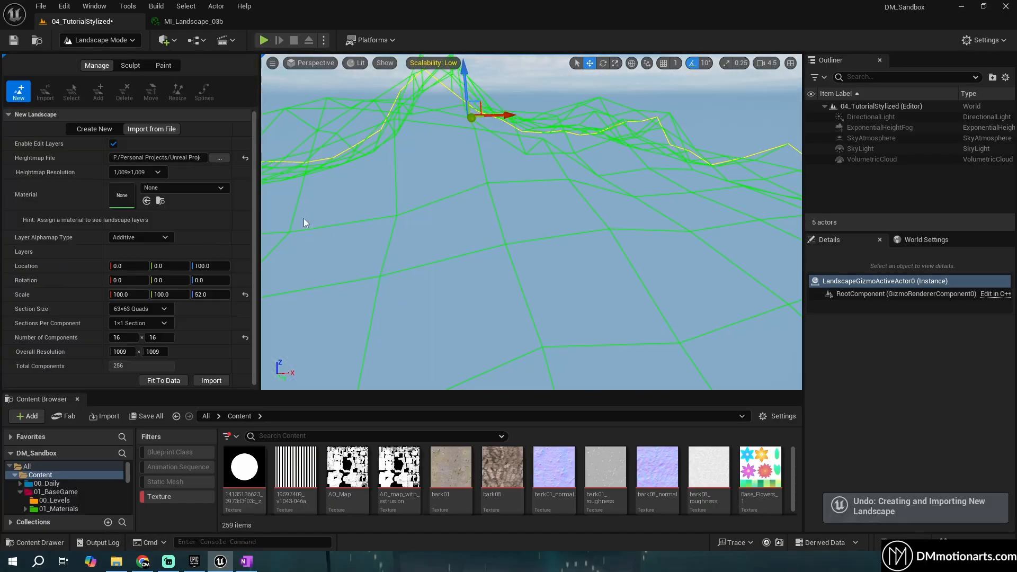
Set the new landscape's Z scale to 25 and import it from the heightmap
{"action": "left_click", "coordinate": [210, 294]}
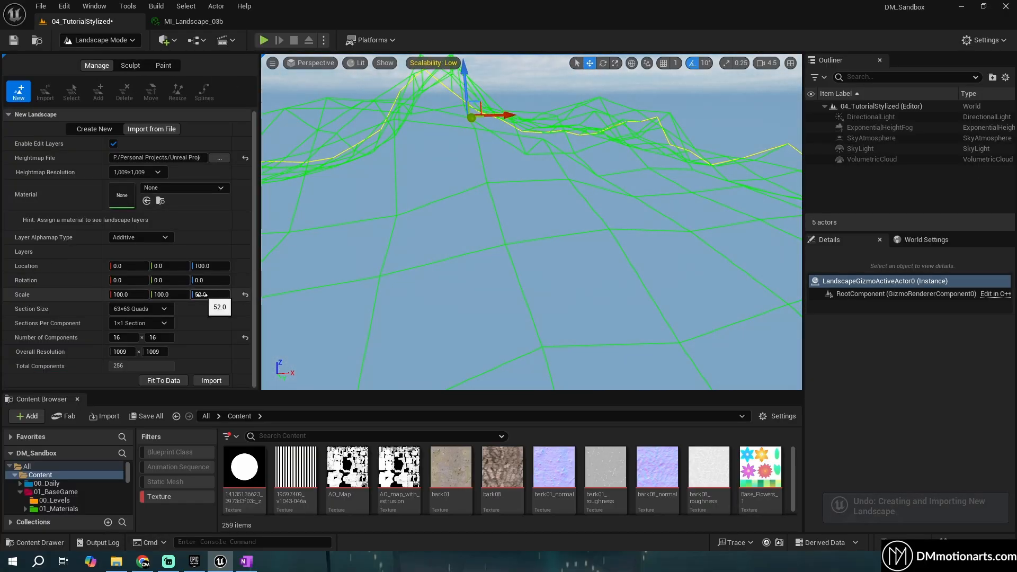
{"action": "type", "text": "24"}
{"action": "key", "text": "Return"}
{"action": "type", "text": "25"}
{"action": "key", "text": "Return"}
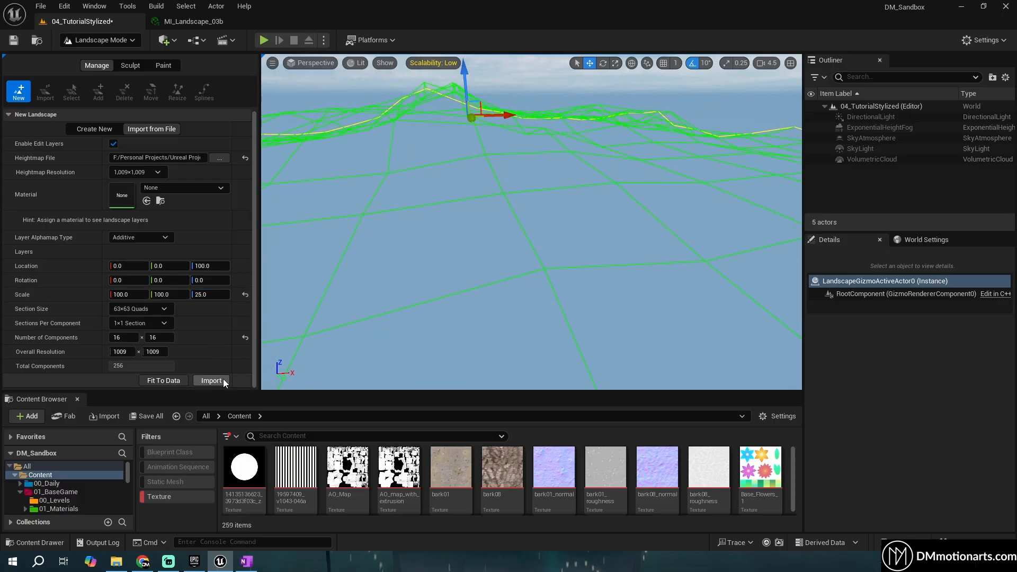
{"action": "left_click", "coordinate": [212, 380]}
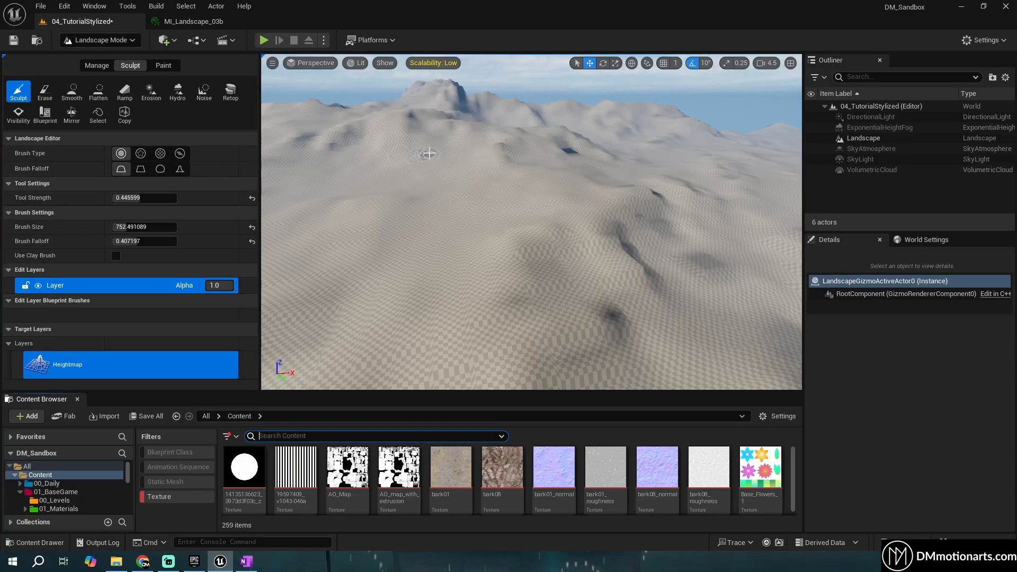
{"action": "mouse_move", "coordinate": [455, 157]}
{"action": "right_mouse_down"}
{"action": "mouse_move", "coordinate": [477, 175]}
{"action": "mouse_move", "coordinate": [593, 176]}
{"action": "right_mouse_up"}
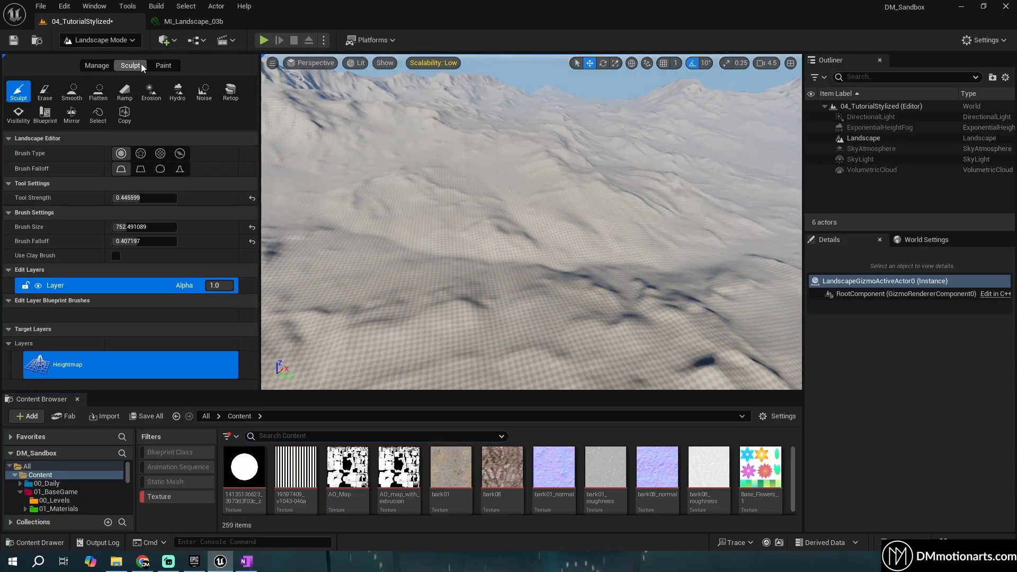
Return to Selection Mode and save the 04_TutorialStylized level
{"action": "left_click", "coordinate": [106, 40]}
{"action": "left_click", "coordinate": [106, 56]}
{"action": "right_click_drag", "start_coordinate": [432, 180], "coordinate": [254, 175]}
{"action": "key", "text": "ctrl+s"}
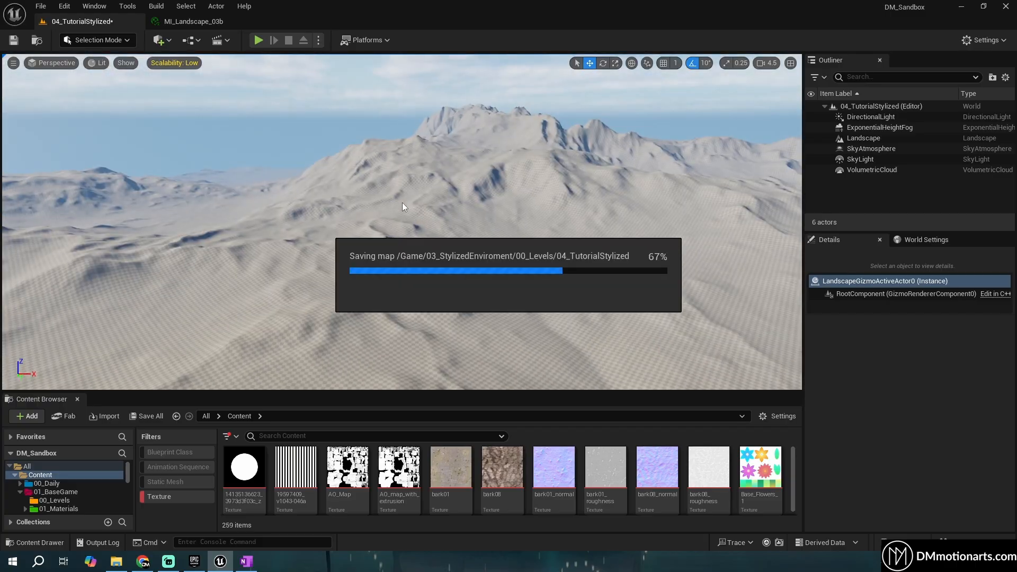
{"action": "right_click_drag", "start_coordinate": [402, 203], "coordinate": [443, 238]}
{"action": "right_click_drag", "start_coordinate": [615, 245], "coordinate": [423, 238]}
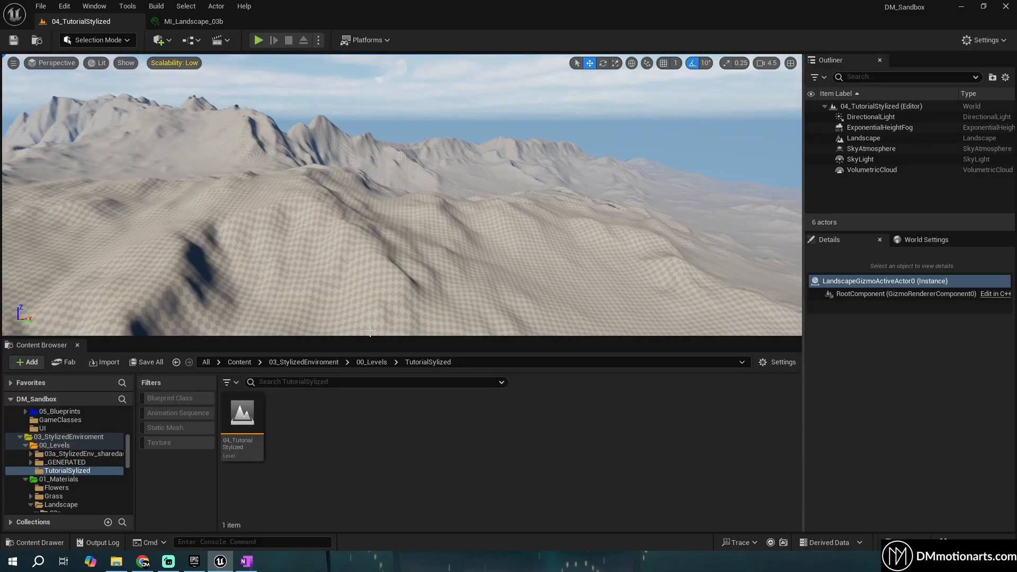
Create a new material named M_LandscapeStylzied in the TutorialSylized folder
{"action": "right_click", "coordinate": [379, 455]}
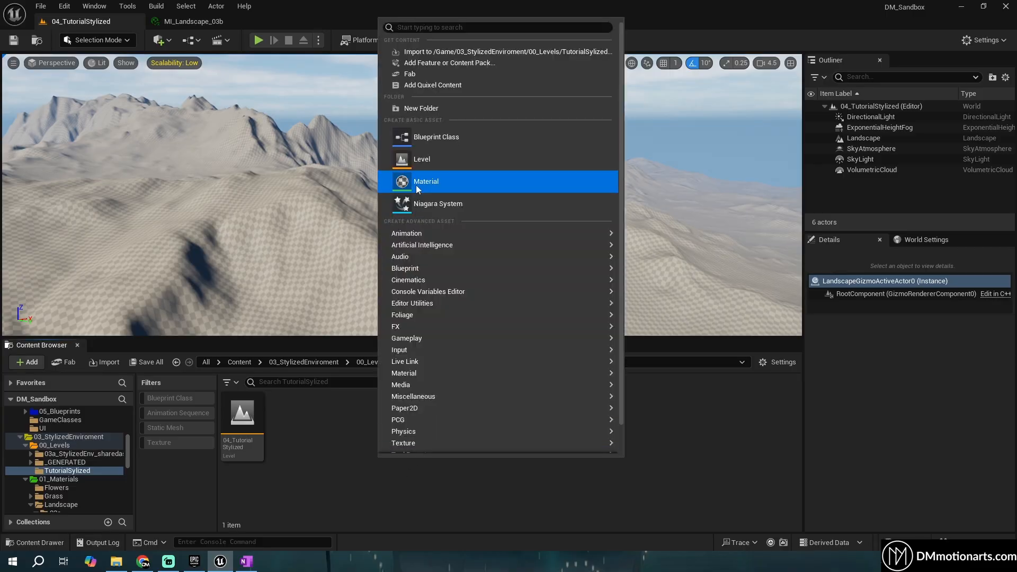
{"action": "left_click", "coordinate": [447, 182]}
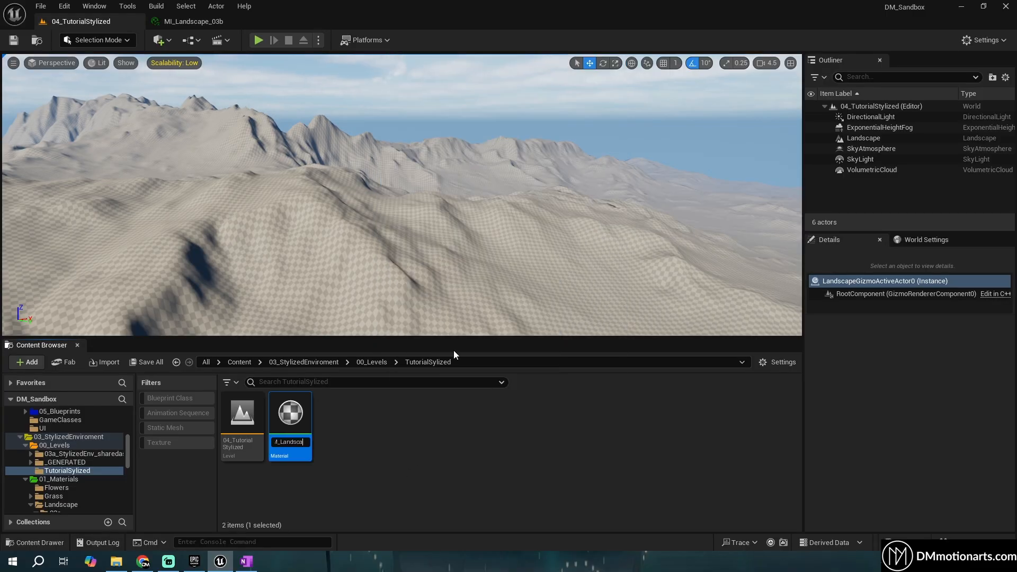
{"action": "type", "text": "M_LandscapeStylzied"}
{"action": "key", "text": "Return"}
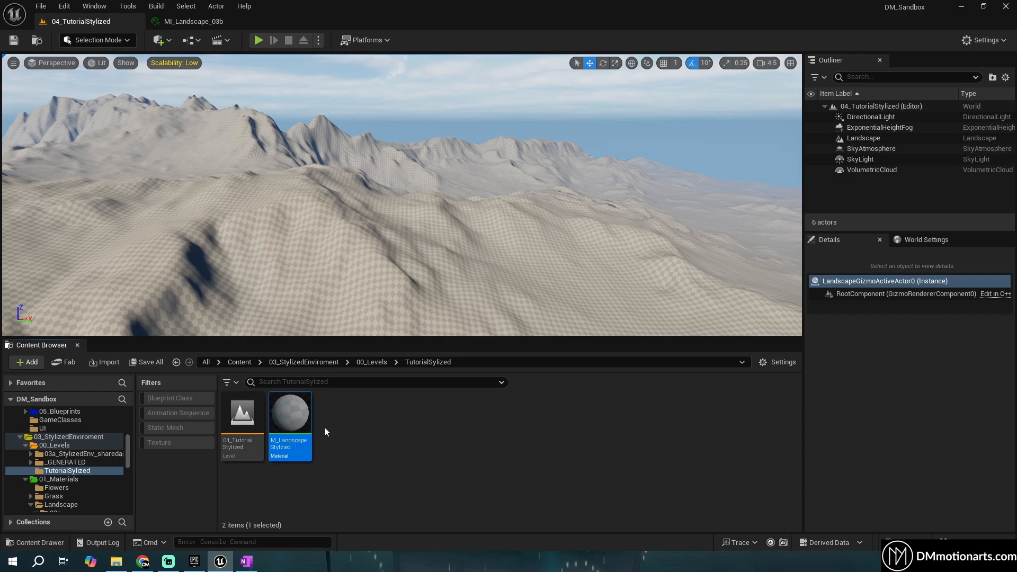
Create a material instance from M_LandscapeStylzied and name it MI_LandscapeStylized
{"action": "right_click", "coordinate": [305, 425]}
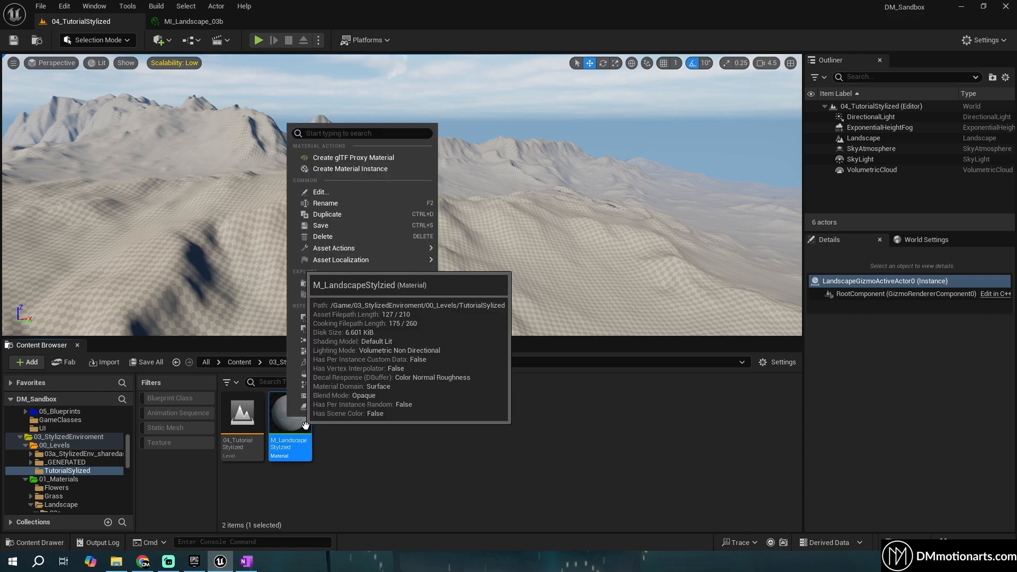
{"action": "left_click", "coordinate": [369, 169]}
{"action": "type", "text": "MI_"}
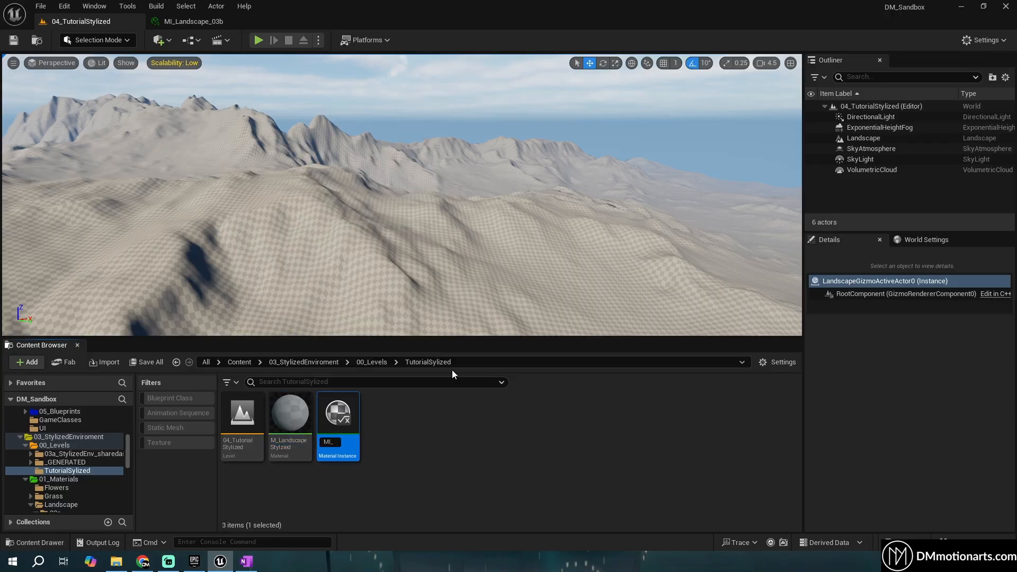
{"action": "type", "text": "Landscape"}
{"action": "type", "text": "Stylized"}
{"action": "key", "text": "Return"}
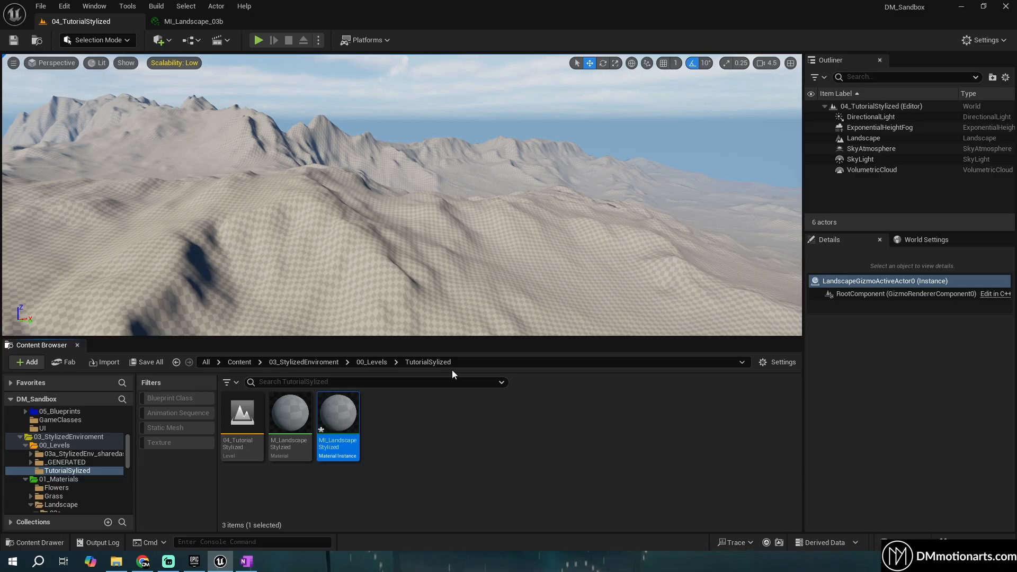
Assign MI_LandscapeStylized as the Landscape Material of the Landscape actor and save the level
{"action": "left_click_drag", "start_coordinate": [337, 415], "coordinate": [413, 262]}
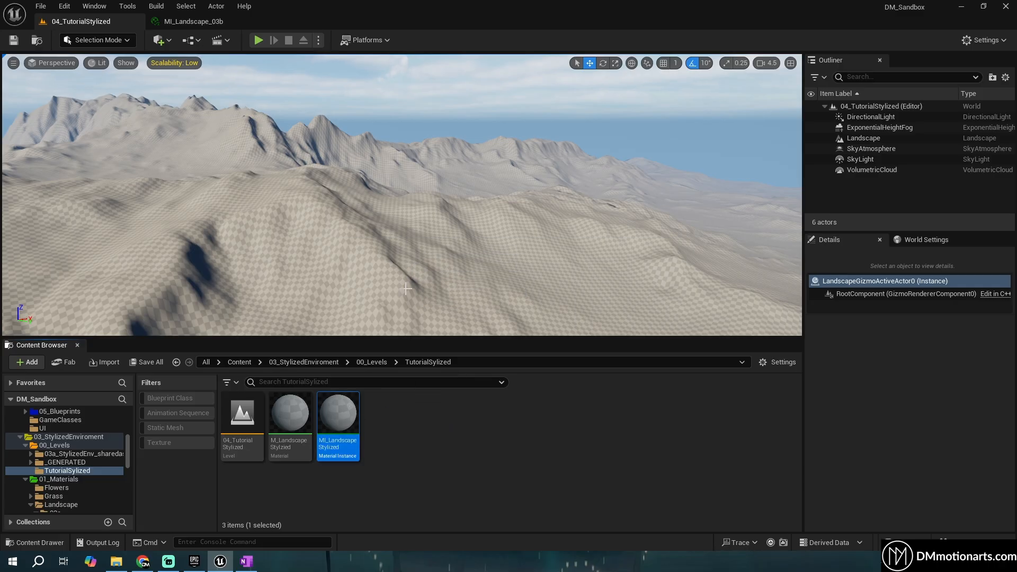
{"action": "right_click_drag", "start_coordinate": [389, 213], "coordinate": [328, 264]}
{"action": "right_click_drag", "start_coordinate": [438, 220], "coordinate": [371, 262]}
{"action": "left_click_drag", "start_coordinate": [346, 411], "coordinate": [383, 253]}
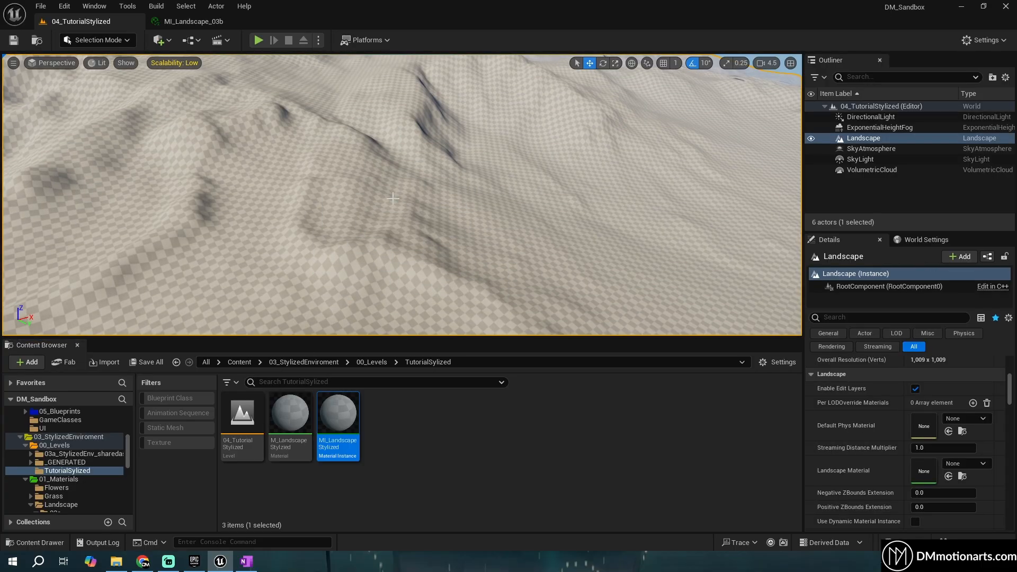
{"action": "left_click_drag", "start_coordinate": [353, 417], "coordinate": [938, 485]}
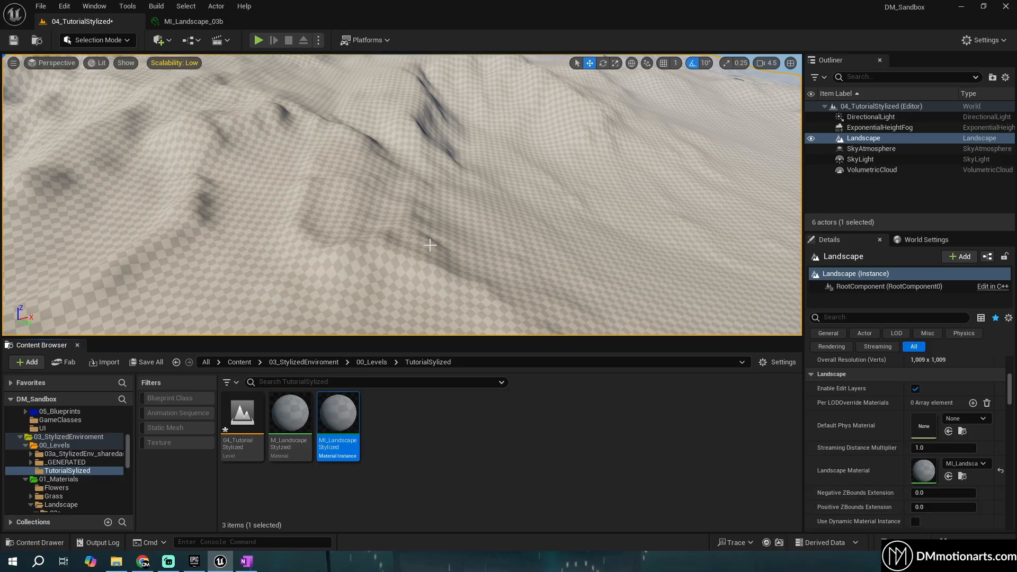
{"action": "right_click_drag", "start_coordinate": [402, 211], "coordinate": [403, 211]}
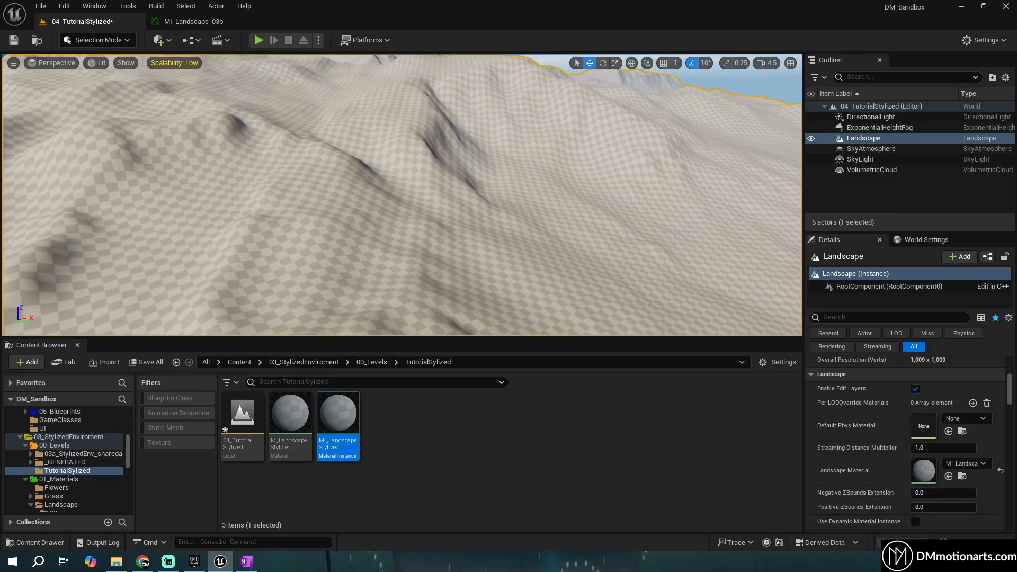
{"action": "key", "text": "ctrl+s"}
{"action": "left_click", "coordinate": [609, 400]}
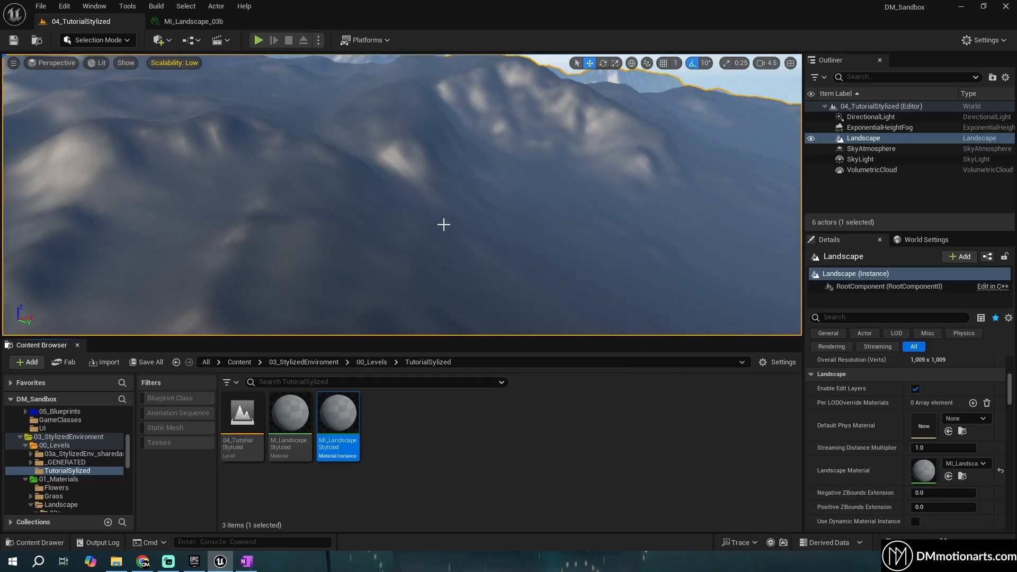
{"action": "mouse_move", "coordinate": [442, 225]}
{"action": "right_mouse_down"}
{"action": "mouse_move", "coordinate": [431, 165]}
{"action": "mouse_move", "coordinate": [339, 164]}
{"action": "mouse_move", "coordinate": [433, 238]}
{"action": "right_mouse_up"}
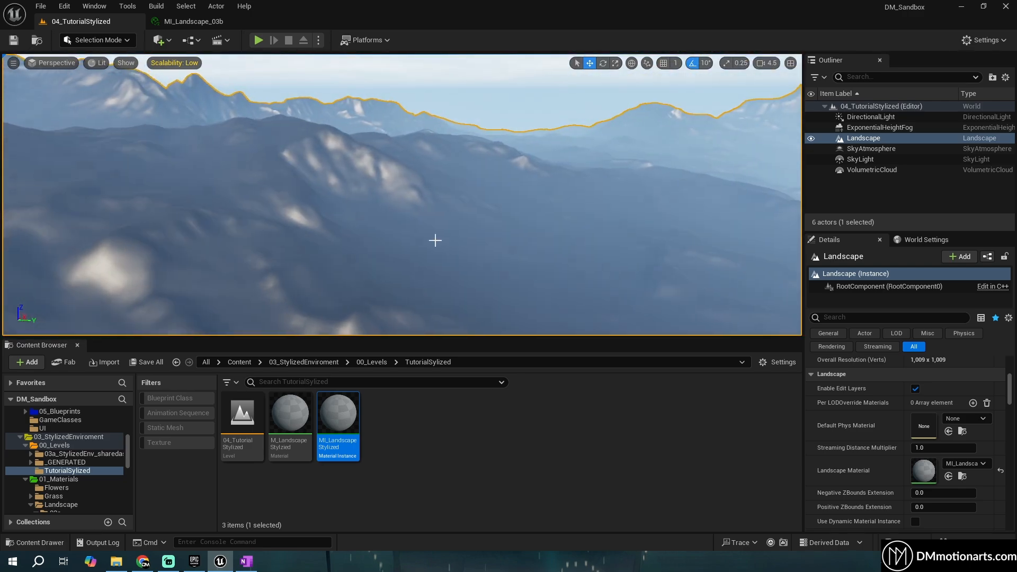
Open the M_LandscapeStylzied material and add a Landscape Layer Blend node in front of the material output
{"action": "double_click", "coordinate": [297, 413]}
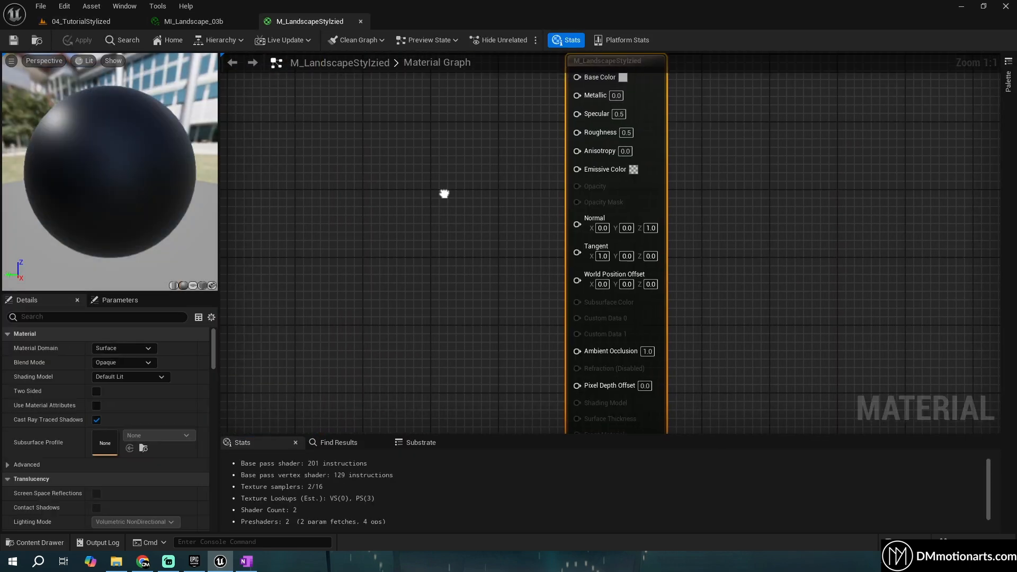
{"action": "right_click_drag", "start_coordinate": [671, 230], "coordinate": [578, 222]}
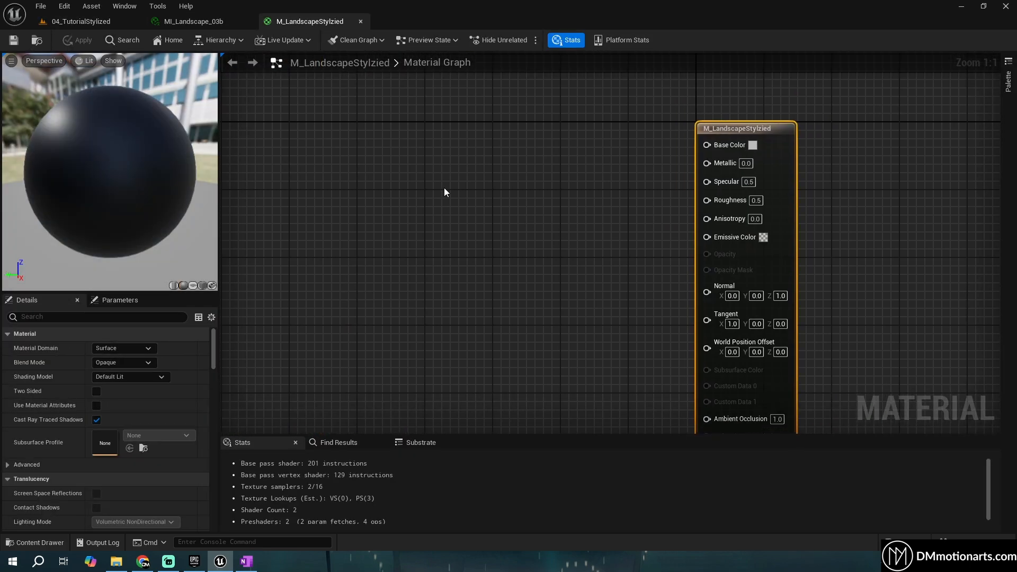
{"action": "right_click", "coordinate": [443, 187]}
{"action": "type", "text": "landscape"}
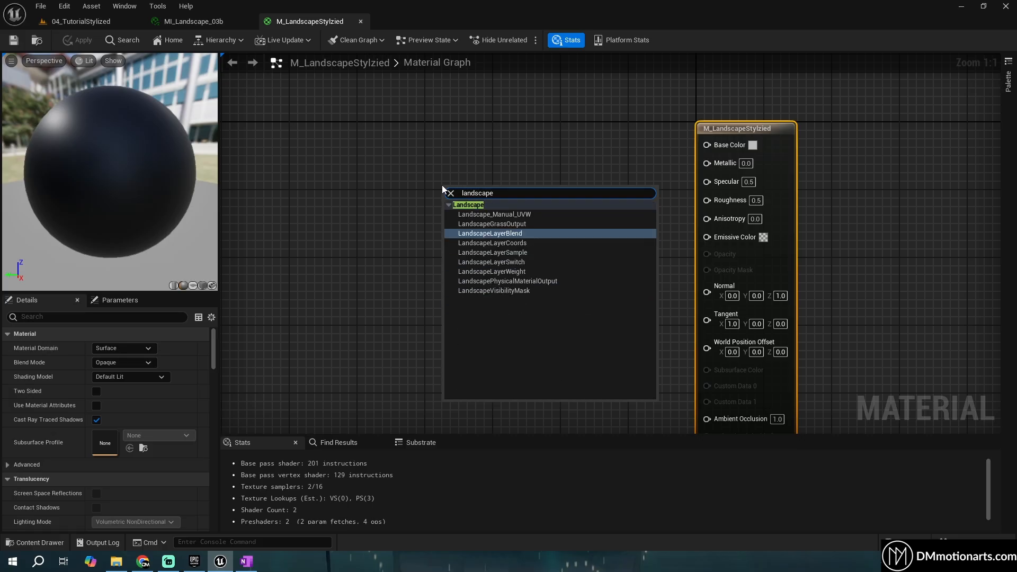
{"action": "key", "text": "Return"}
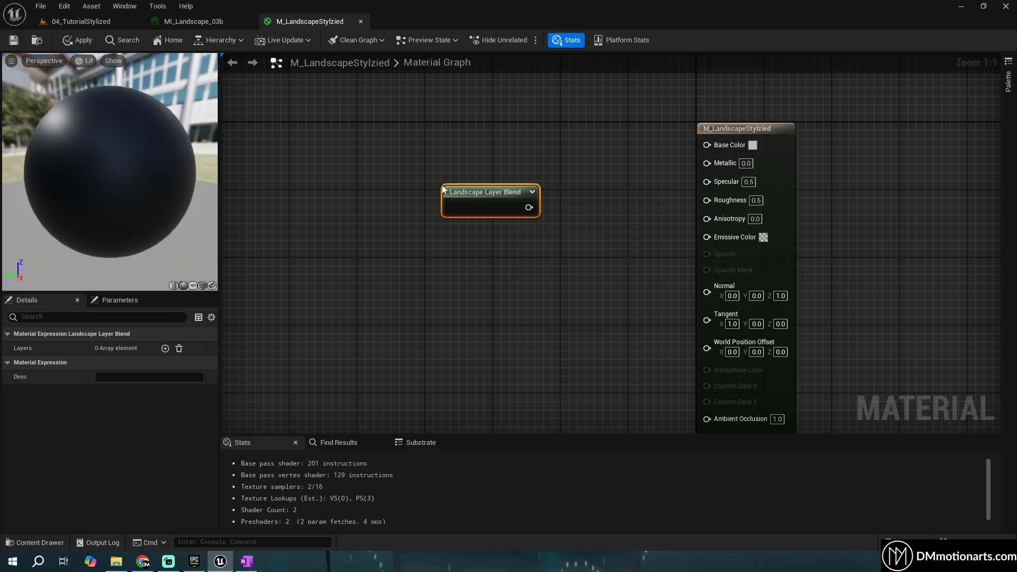
{"action": "left_click_drag", "start_coordinate": [498, 205], "coordinate": [489, 176]}
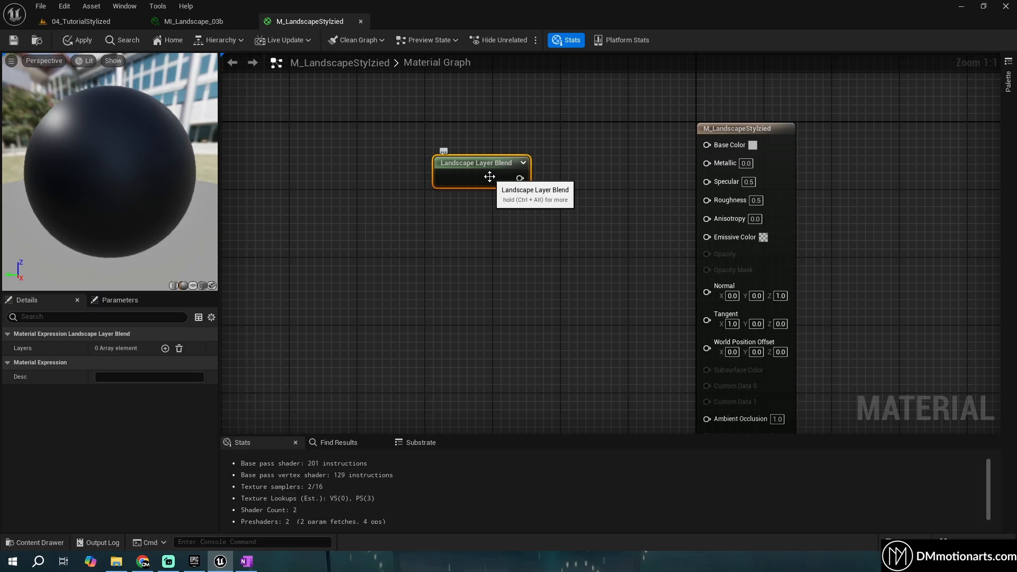
{"action": "left_click_drag", "start_coordinate": [464, 184], "coordinate": [405, 160]}
{"action": "right_click_drag", "start_coordinate": [511, 207], "coordinate": [600, 225]}
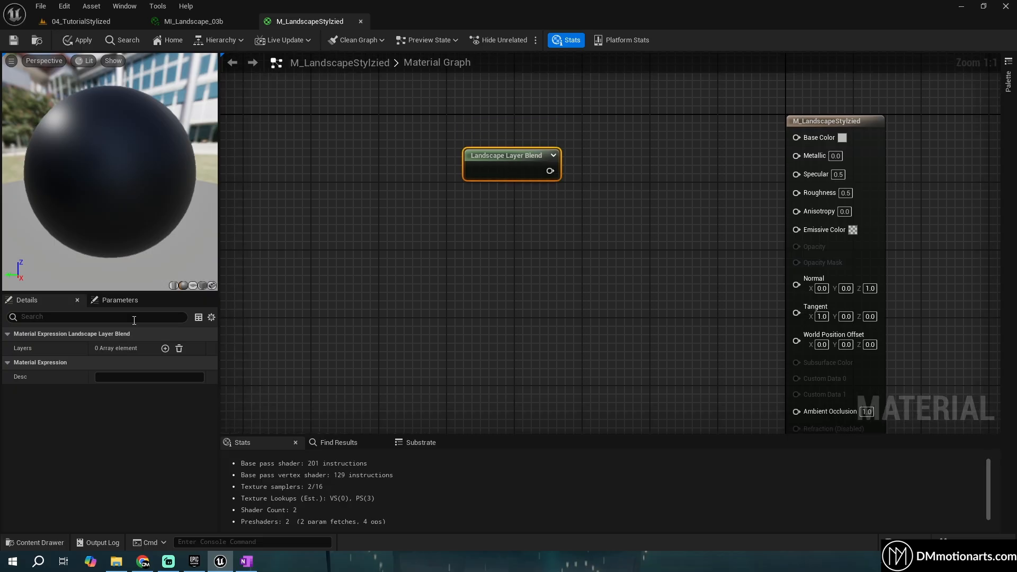
Add four layers to the Landscape Layer Blend node
{"action": "left_click", "coordinate": [169, 350]}
{"action": "left_click", "coordinate": [169, 351]}
{"action": "left_click", "coordinate": [168, 350]}
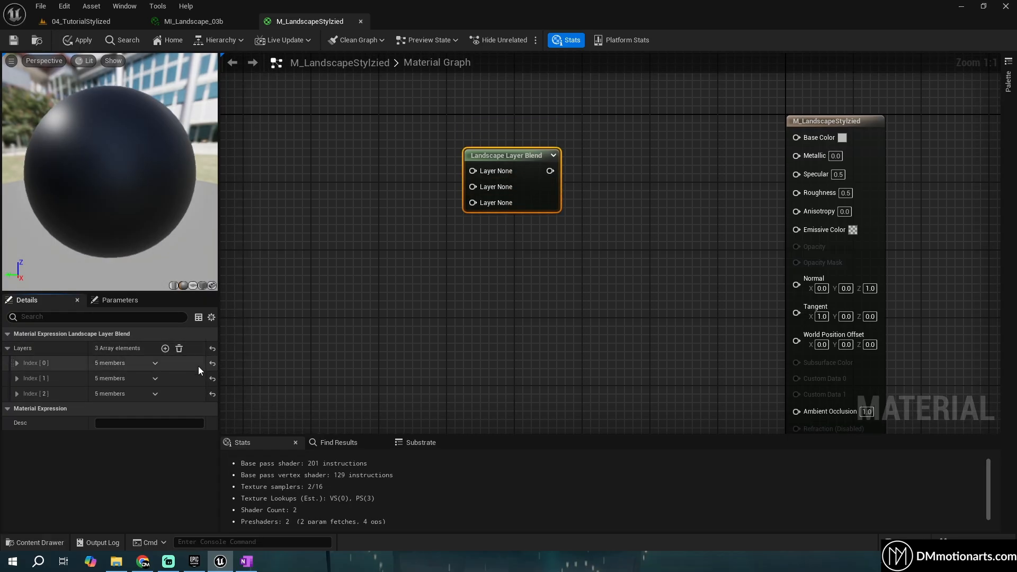
{"action": "left_click", "coordinate": [165, 349]}
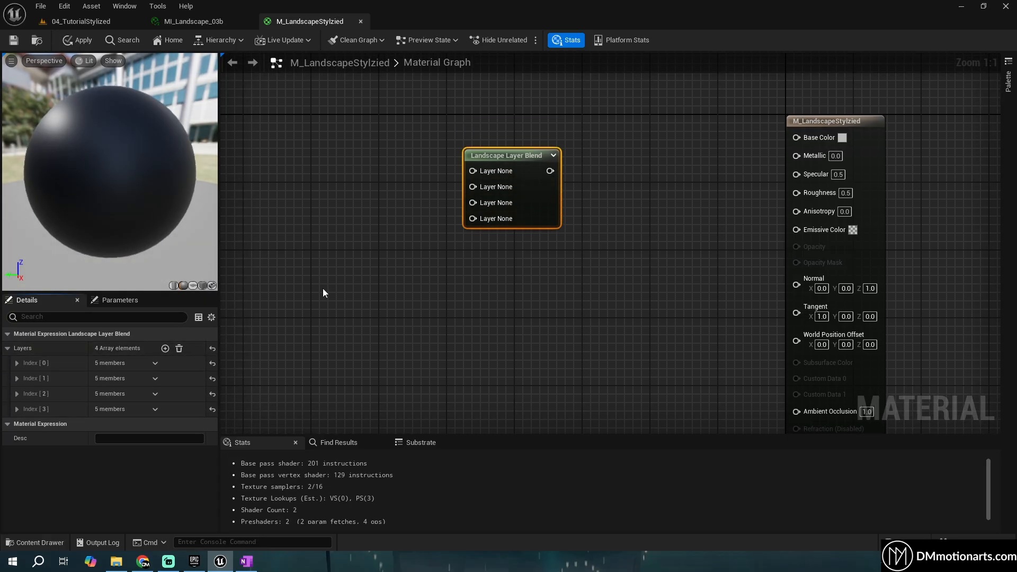
Name the first blend layer, Index 0, Base Grass
{"action": "left_click", "coordinate": [13, 364]}
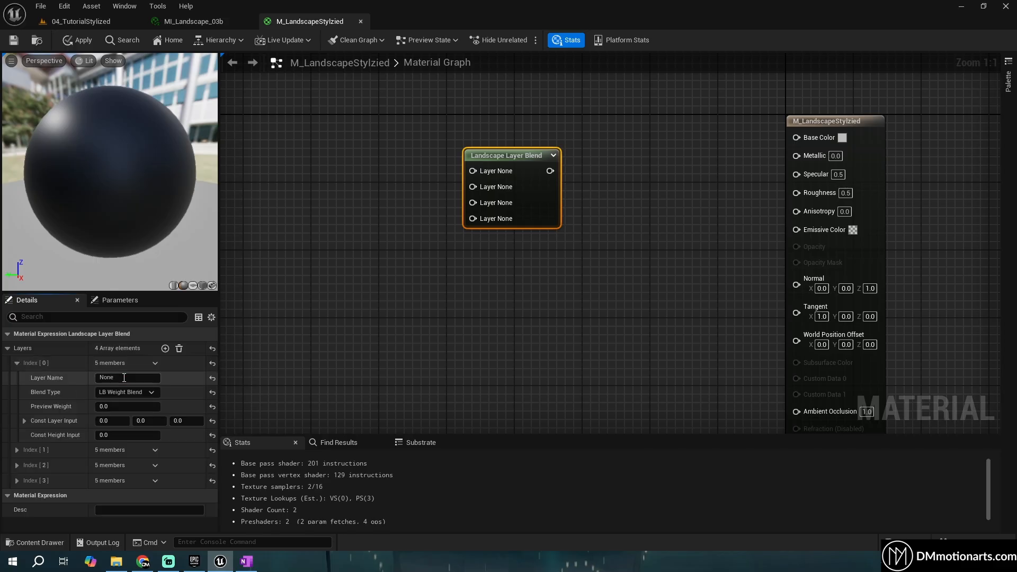
{"action": "left_click", "coordinate": [123, 377]}
{"action": "type", "text": "Base Dir"}
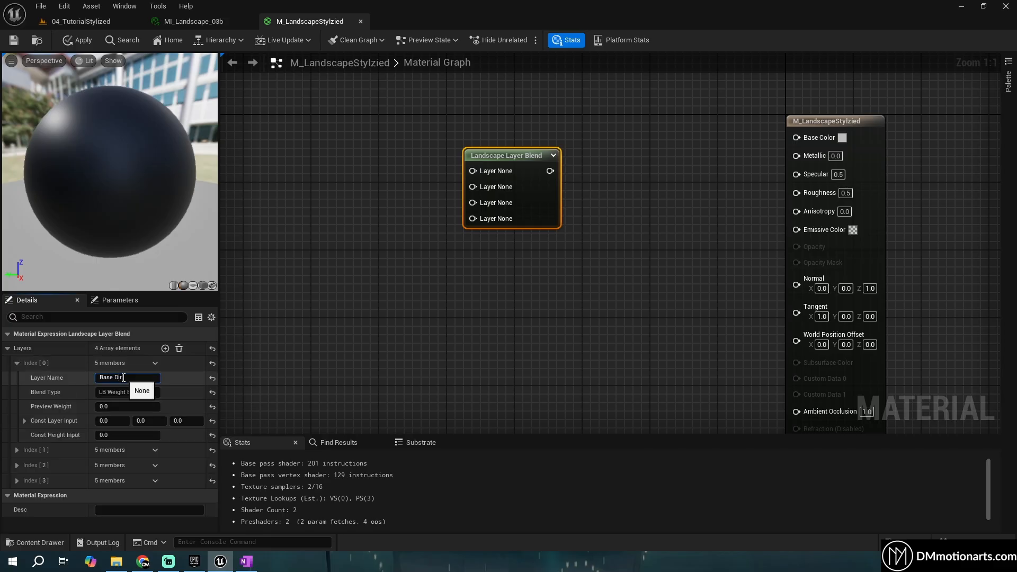
{"action": "type", "text": "t"}
{"action": "key", "text": "Return"}
{"action": "type", "text": "Base Grass"}
{"action": "key", "text": "Return"}
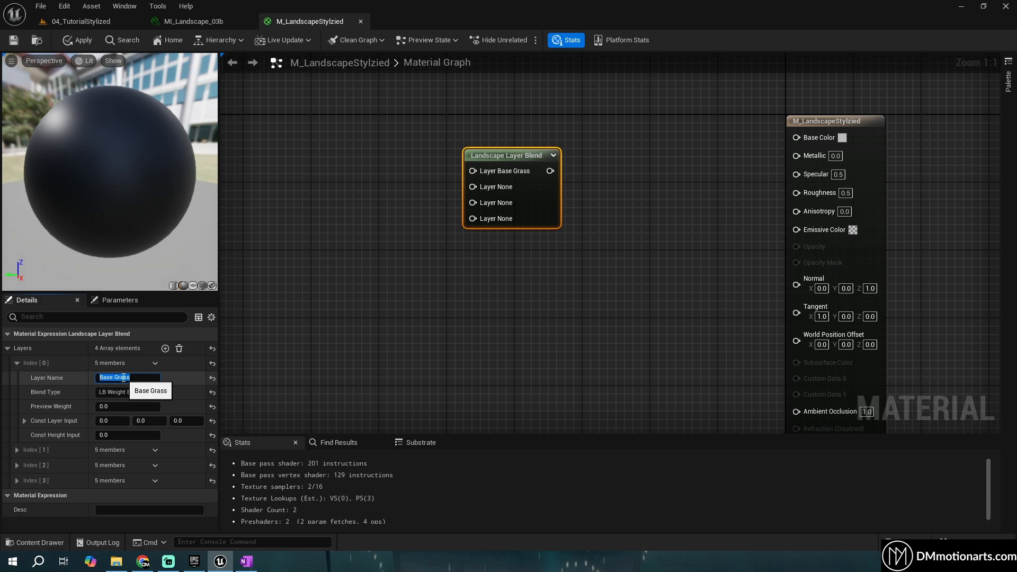
{"action": "left_click", "coordinate": [17, 363]}
Name the second blend layer, Index 1, Old Grass
{"action": "left_click", "coordinate": [16, 378]}
{"action": "left_click", "coordinate": [125, 393]}
{"action": "double_click", "coordinate": [136, 392]}
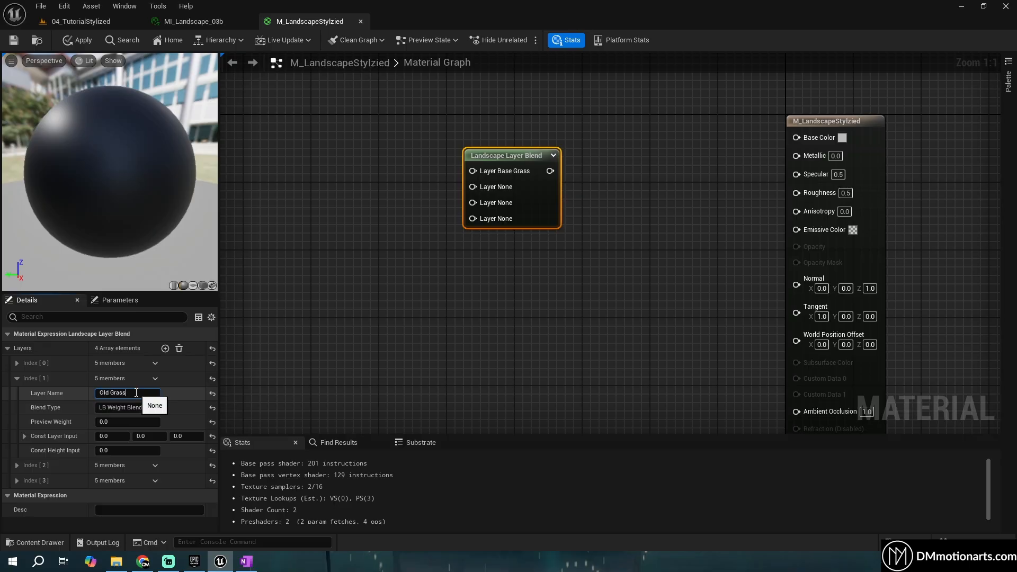
{"action": "key", "text": "Return"}
{"action": "left_click", "coordinate": [17, 378]}
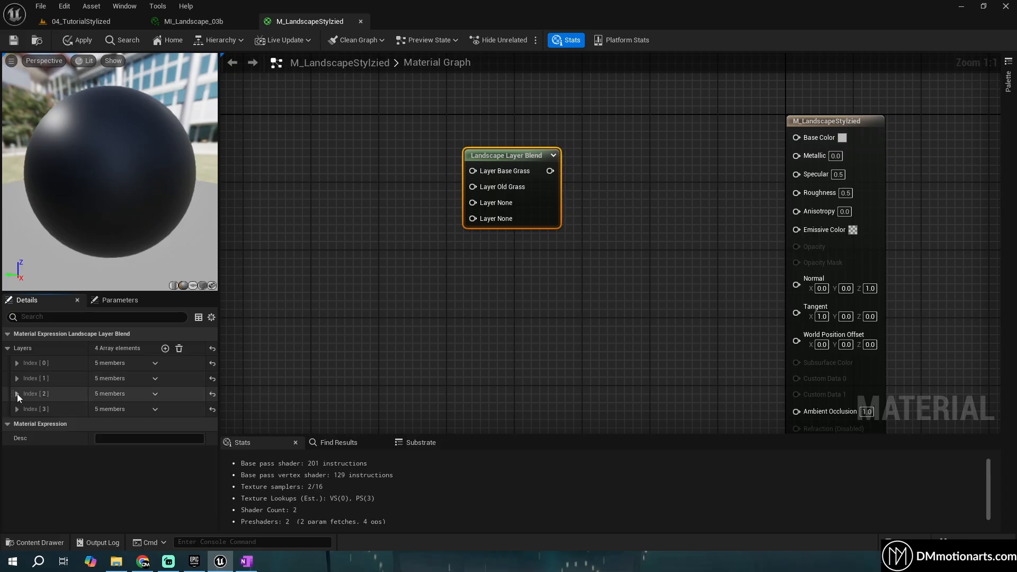
Name the third blend layer, Index 2, Fresh Grass
{"action": "left_click", "coordinate": [17, 394]}
{"action": "left_click", "coordinate": [115, 409]}
{"action": "double_click", "coordinate": [116, 408]}
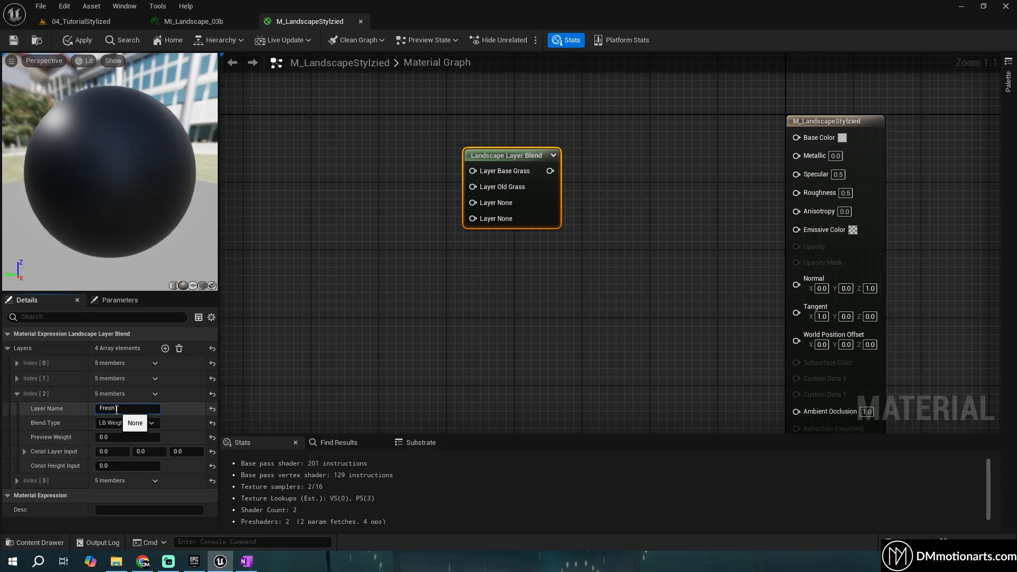
{"action": "type", "text": "Fresh Grass"}
{"action": "key", "text": "Return"}
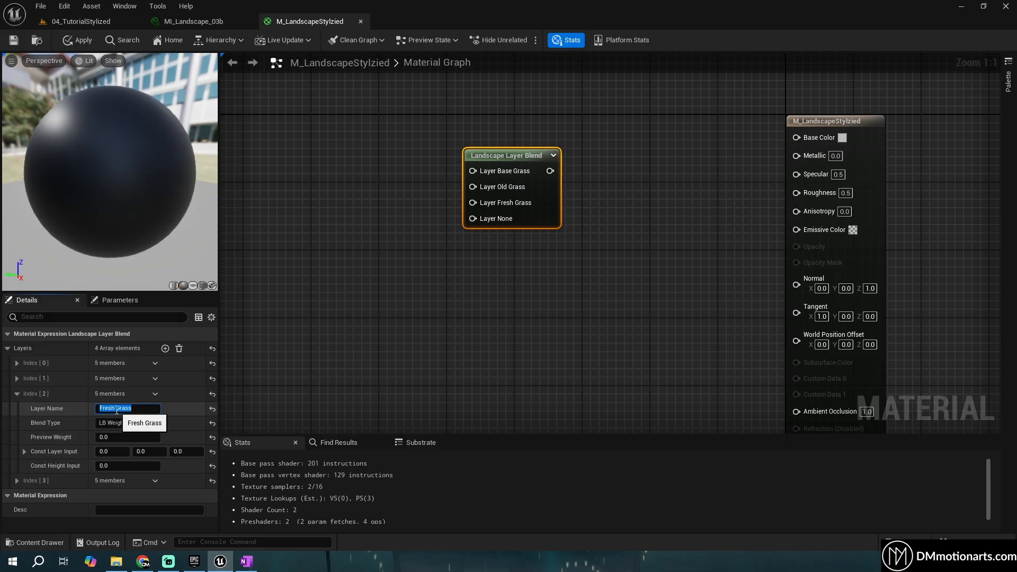
{"action": "left_click", "coordinate": [17, 393]}
Name the fourth blend layer, Index 3, Dirt
{"action": "left_click", "coordinate": [17, 408]}
{"action": "left_click", "coordinate": [130, 424]}
{"action": "double_click", "coordinate": [130, 423]}
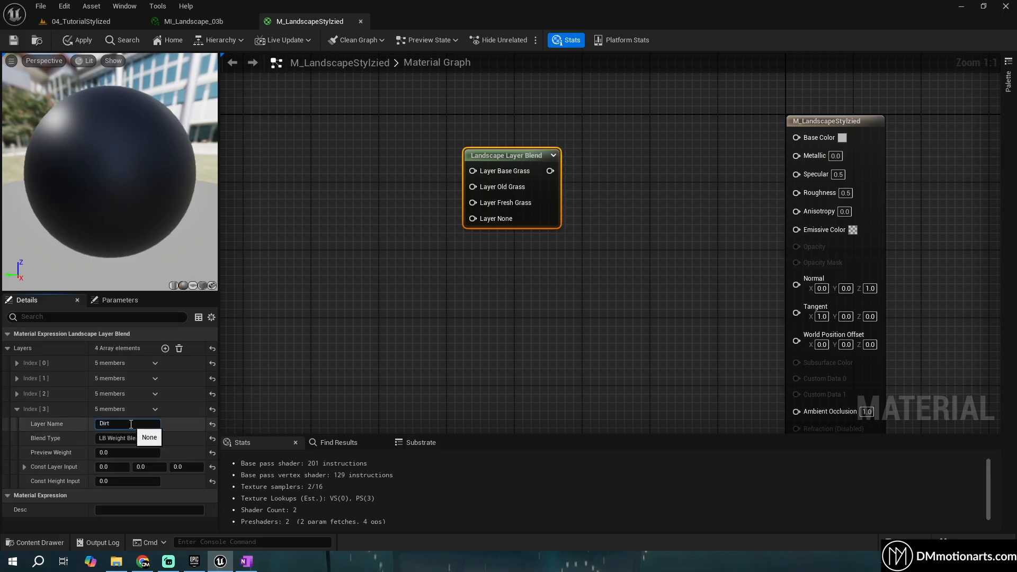
{"action": "left_click", "coordinate": [17, 409]}
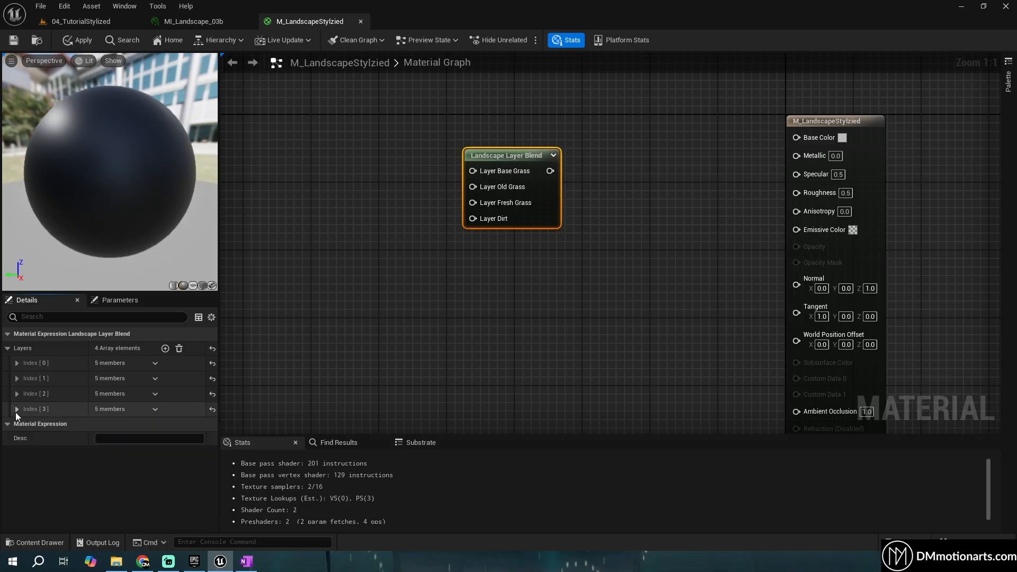
Add a fifth layer to the Landscape Layer Blend node and name it Dark Dirt
{"action": "left_click", "coordinate": [165, 348]}
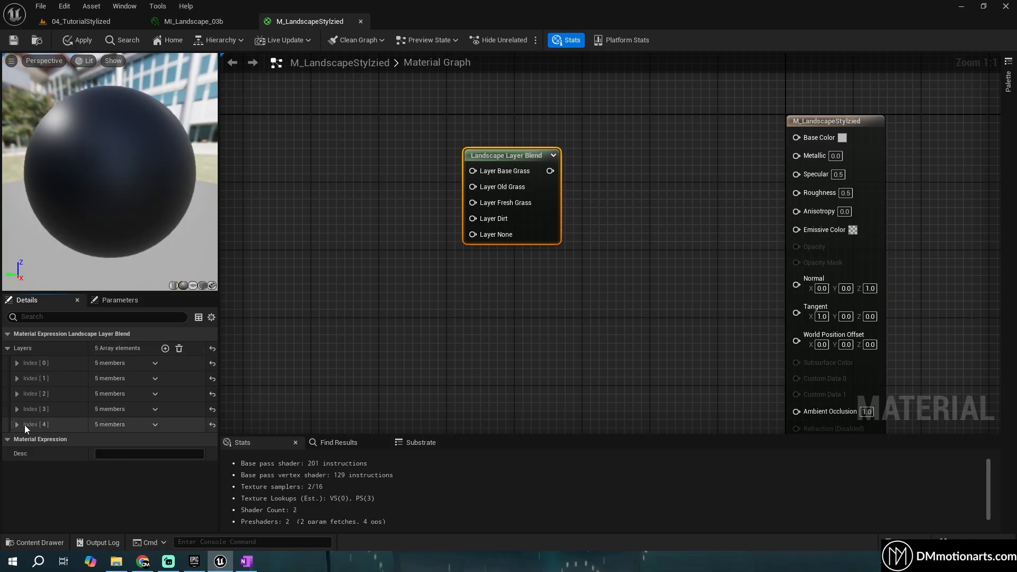
{"action": "left_click", "coordinate": [17, 425]}
{"action": "left_click", "coordinate": [127, 438]}
{"action": "double_click", "coordinate": [127, 438]}
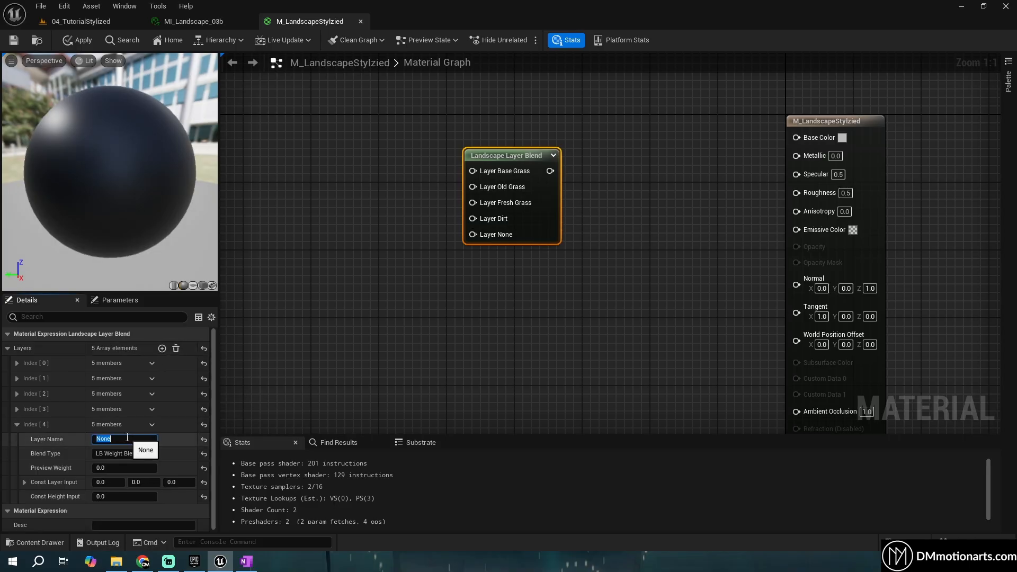
{"action": "type", "text": "Dark Dirt"}
{"action": "key", "text": "Return"}
{"action": "left_click", "coordinate": [328, 259]}
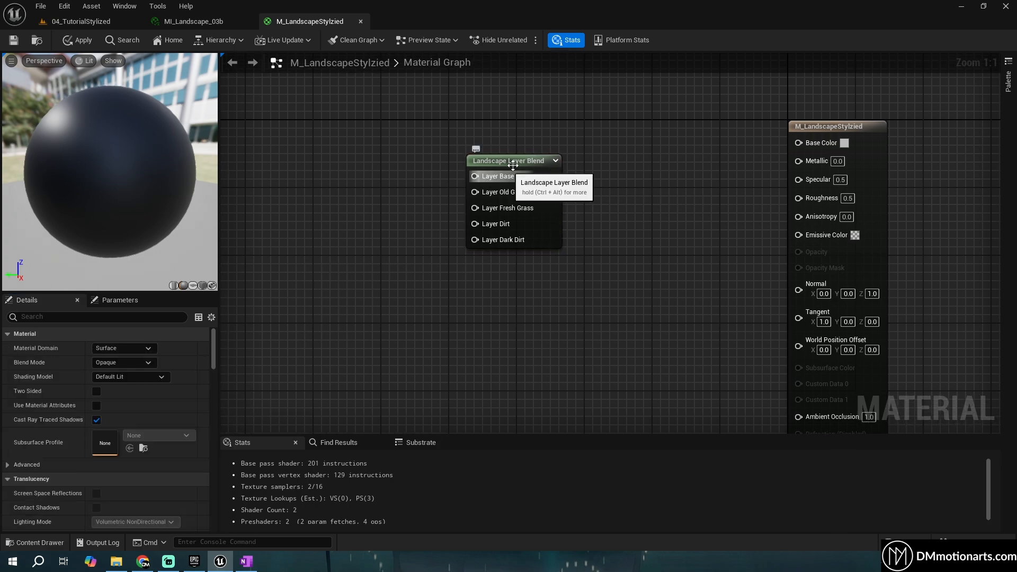
Connect the Landscape Layer Blend output to the material's Base Color and line the node up with that input
{"action": "left_click_drag", "start_coordinate": [533, 170], "coordinate": [784, 159]}
{"action": "left_click_drag", "start_coordinate": [507, 152], "coordinate": [532, 143]}
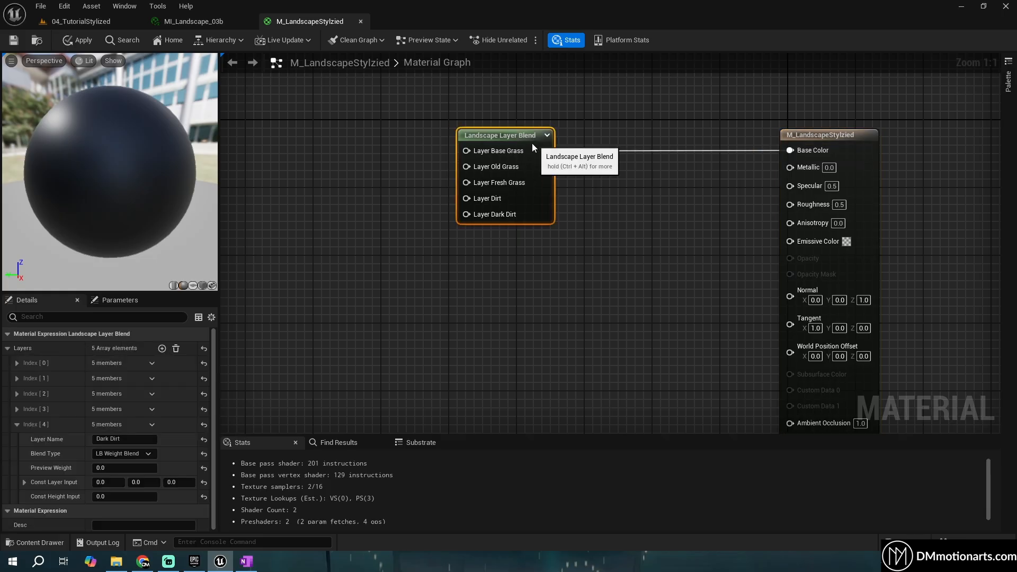
{"action": "right_click_drag", "start_coordinate": [494, 141], "coordinate": [666, 209]}
{"action": "left_click_drag", "start_coordinate": [542, 151], "coordinate": [754, 239]}
{"action": "left_click_drag", "start_coordinate": [764, 287], "coordinate": [661, 183]}
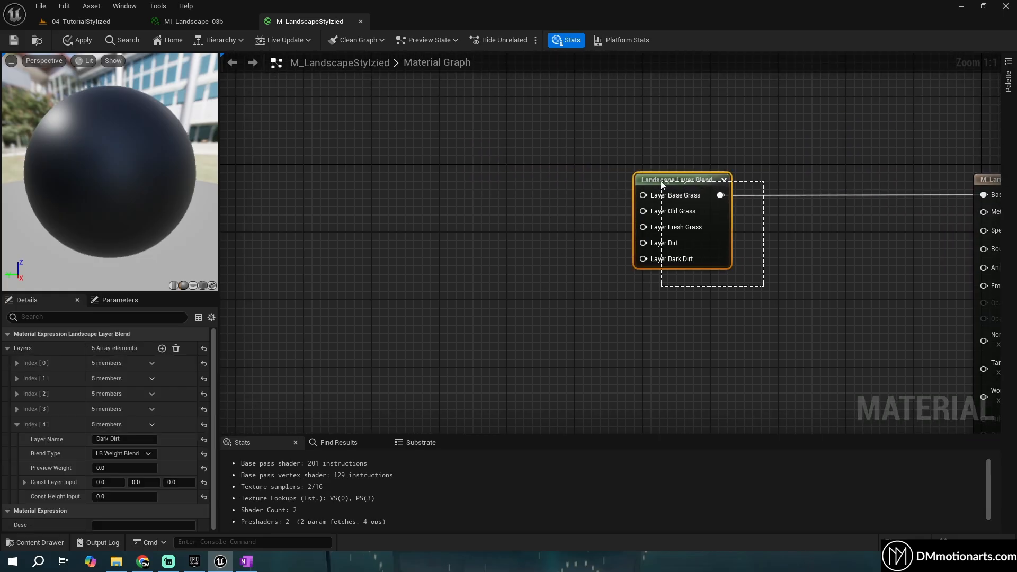
Add a Constant3Vector node to the graph ahead of the Landscape Layer Blend node
{"action": "left_click", "coordinate": [381, 135]}
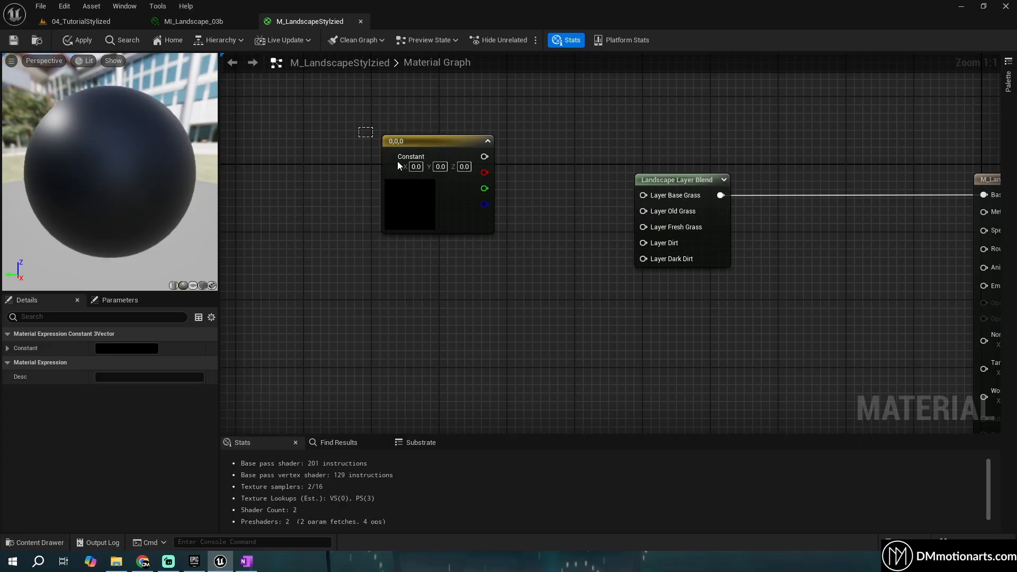
Add a second Constant3Vector node through the node search and delete it
{"action": "right_click", "coordinate": [341, 231]}
{"action": "type", "text": "const3"}
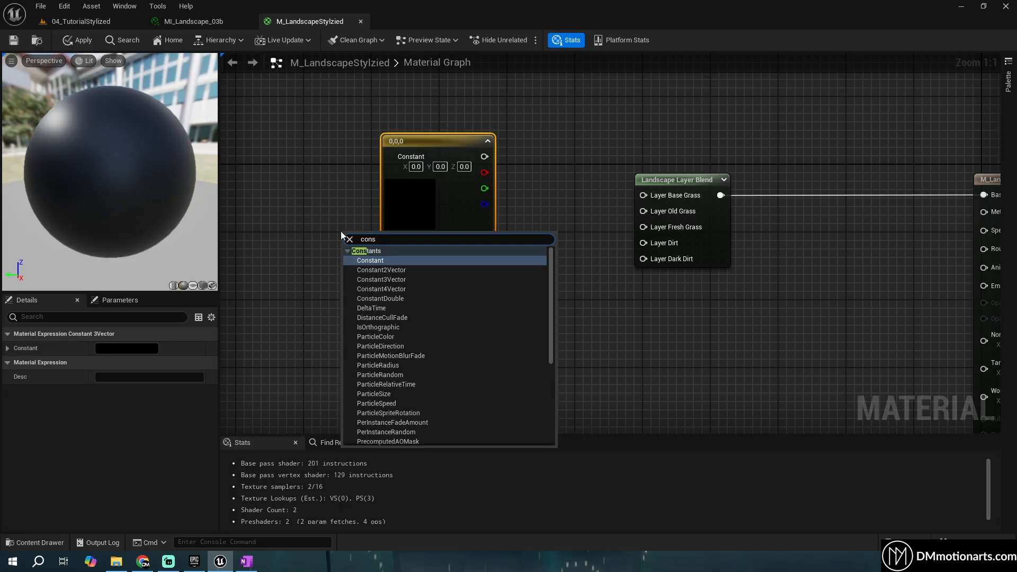
{"action": "key", "text": "Down"}
{"action": "key", "text": "Down"}
{"action": "key", "text": "Return"}
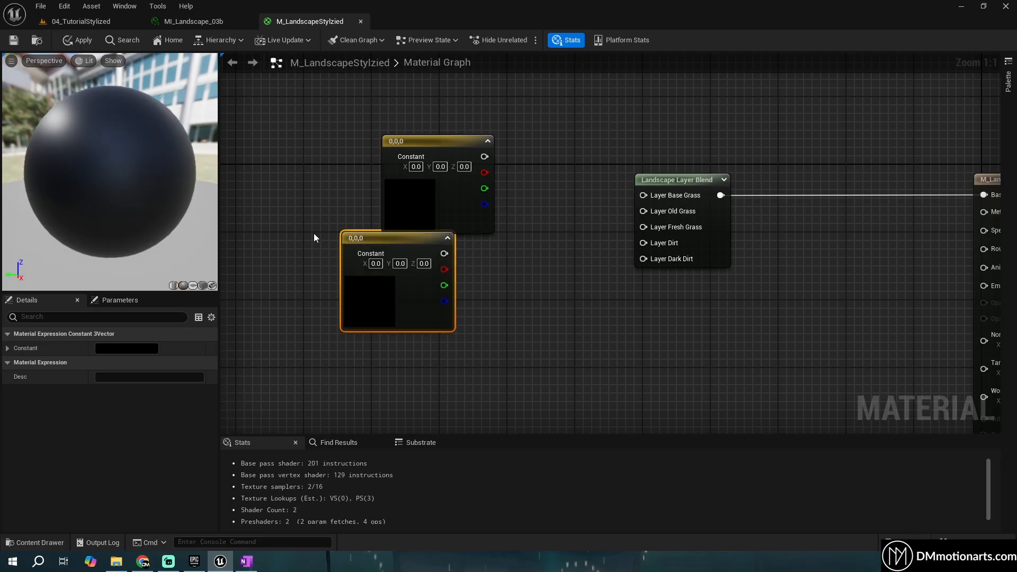
{"action": "key", "text": "Delete"}
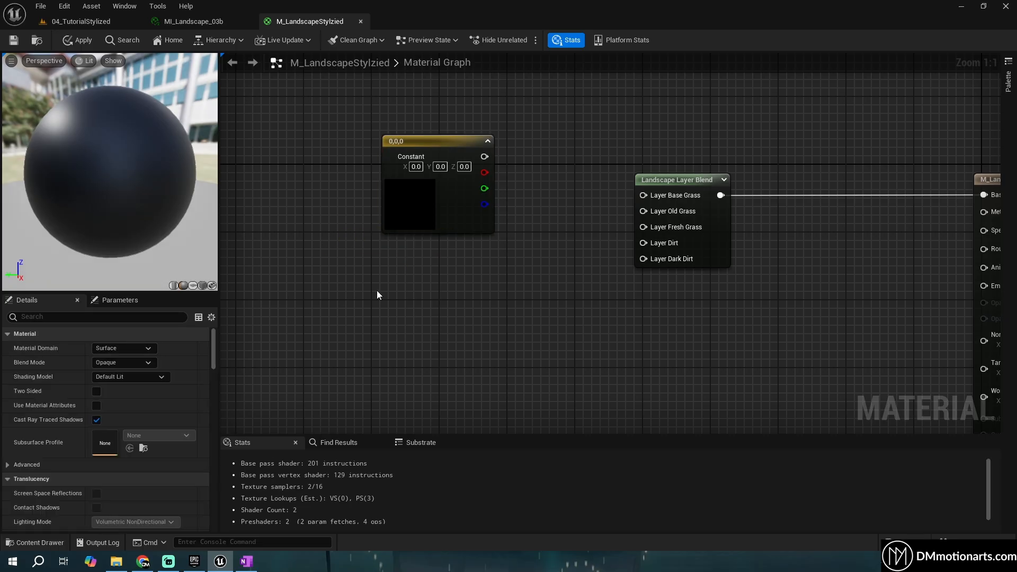
Add another Constant3Vector, a single-value Constant and a Constant2Vector node as examples below the first colour node
{"action": "key", "text": "3"}
{"action": "left_click", "coordinate": [415, 278]}
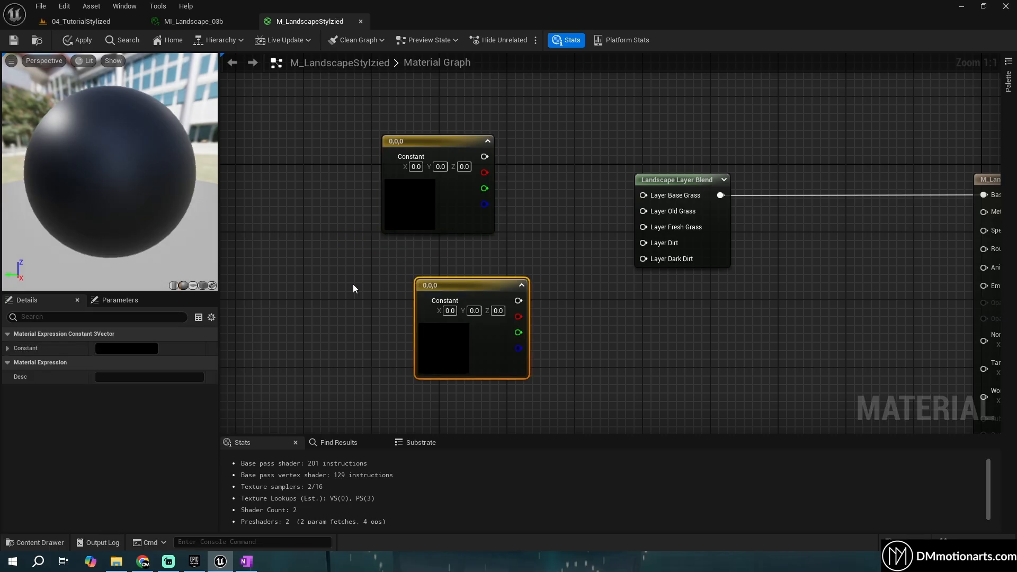
{"action": "right_click_drag", "start_coordinate": [253, 291], "coordinate": [344, 221]}
{"action": "key", "text": "1"}
{"action": "left_click", "coordinate": [344, 220]}
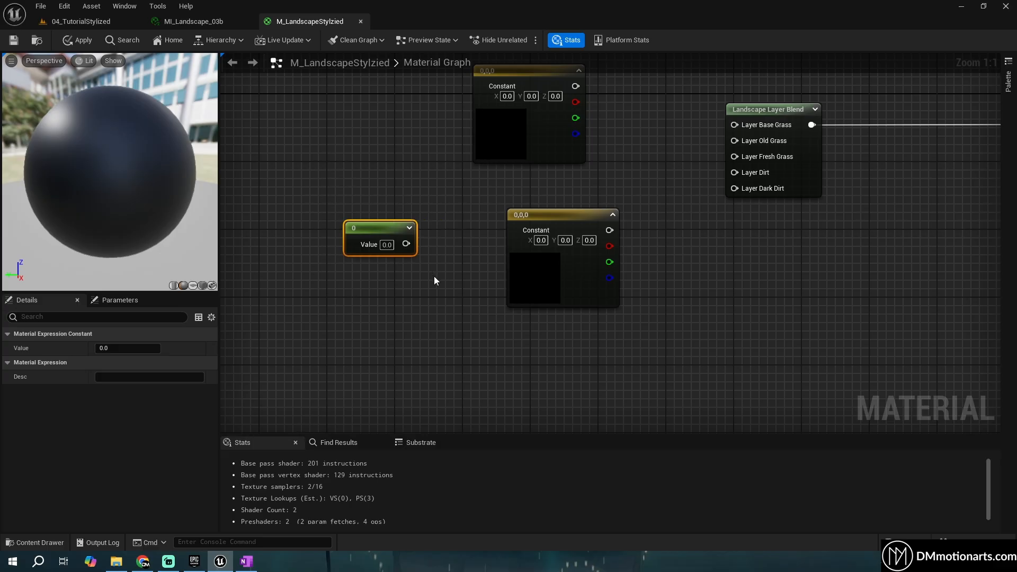
{"action": "key", "text": "2"}
{"action": "left_click", "coordinate": [353, 280]}
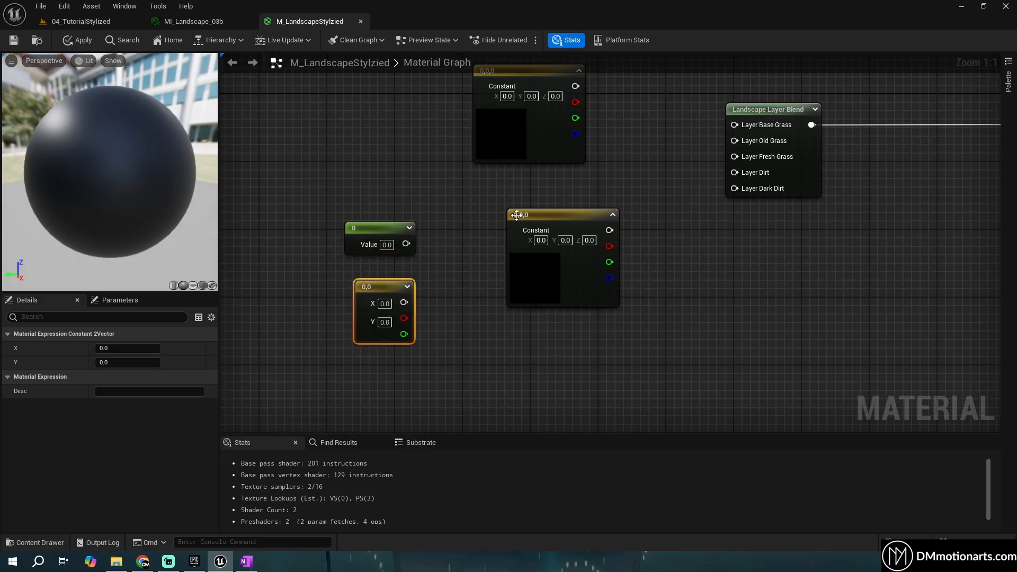
Reposition the three example constant nodes and add a Constant4Vector node below them
{"action": "left_click_drag", "start_coordinate": [295, 211], "coordinate": [667, 358]}
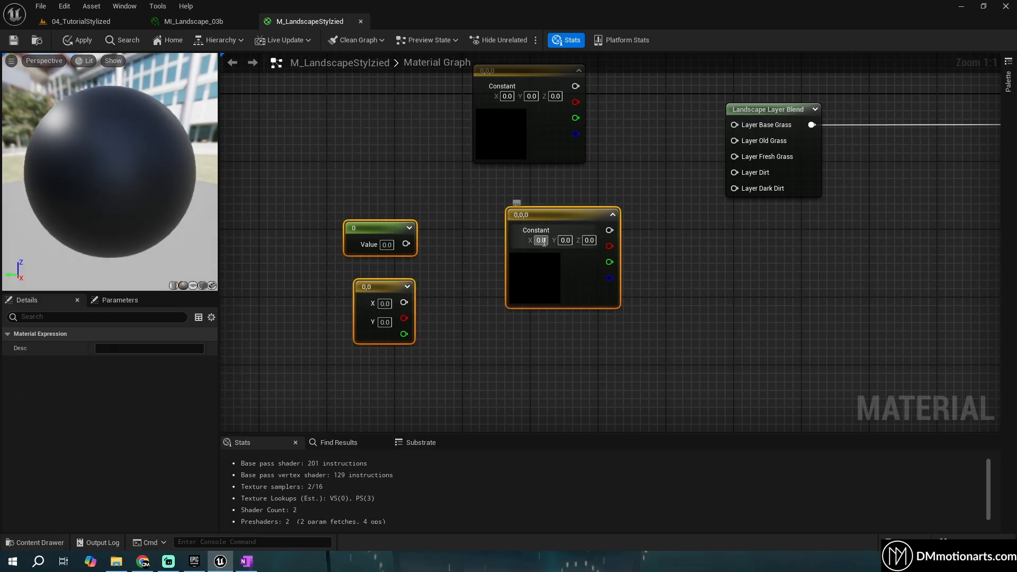
{"action": "left_click_drag", "start_coordinate": [568, 225], "coordinate": [647, 220]}
{"action": "left_click", "coordinate": [589, 257]}
{"action": "left_click", "coordinate": [536, 331]}
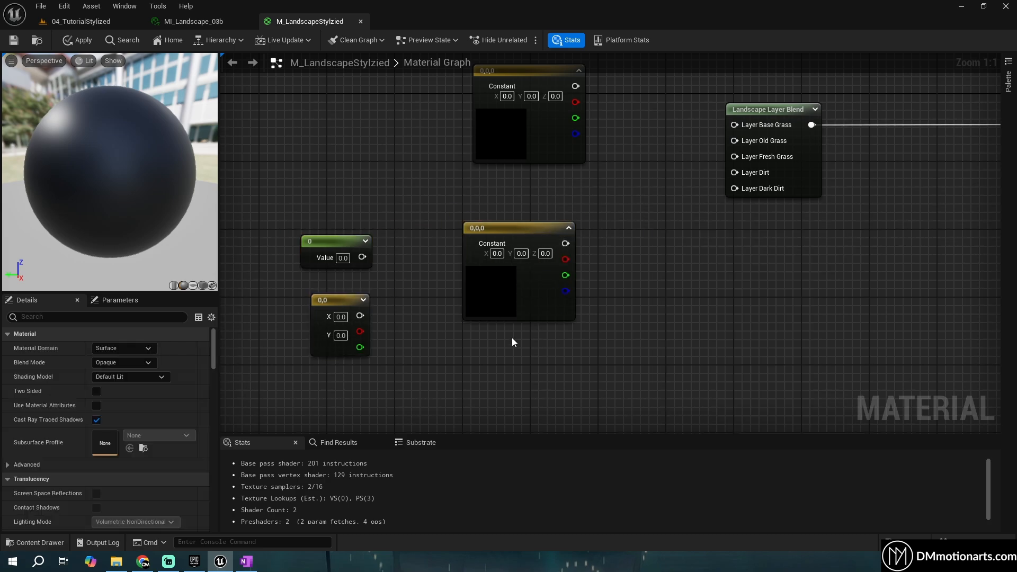
{"action": "key", "text": "4"}
{"action": "left_click", "coordinate": [490, 333]}
{"action": "right_click_drag", "start_coordinate": [579, 356], "coordinate": [579, 308]}
{"action": "left_click_drag", "start_coordinate": [486, 286], "coordinate": [461, 300]}
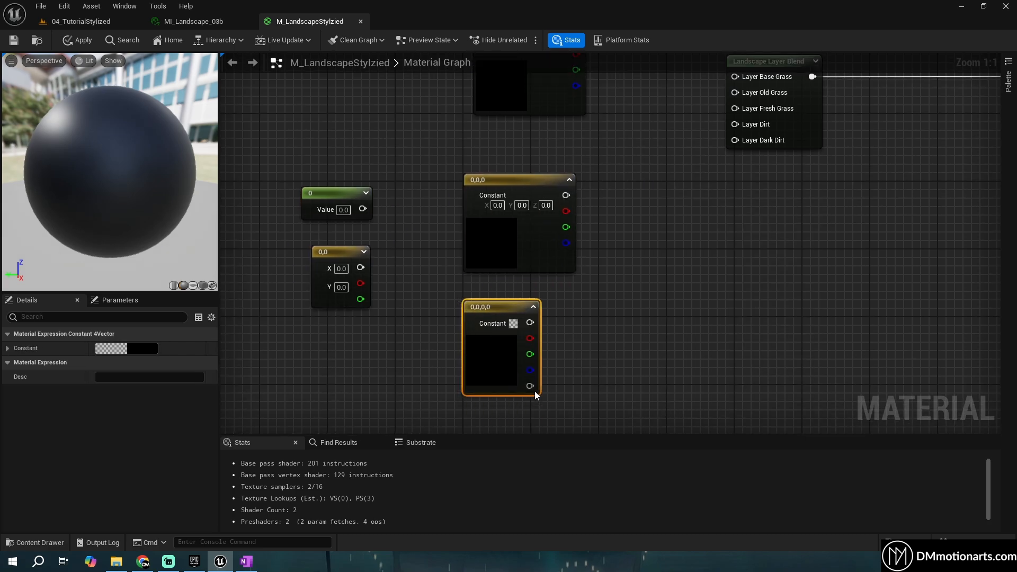
Delete the four example constant nodes, keeping only the first Constant3Vector
{"action": "left_click_drag", "start_coordinate": [530, 386], "coordinate": [661, 308]}
{"action": "left_click_drag", "start_coordinate": [590, 394], "coordinate": [309, 177]}
{"action": "key", "text": "Delete"}
Convert the remaining Constant3Vector to a parameter named Base Grass and position it ahead of the Landscape Layer Blend node
{"action": "right_click_drag", "start_coordinate": [495, 187], "coordinate": [444, 344]}
{"action": "left_click_drag", "start_coordinate": [472, 190], "coordinate": [453, 178]}
{"action": "right_click", "coordinate": [446, 170]}
{"action": "left_click", "coordinate": [485, 205]}
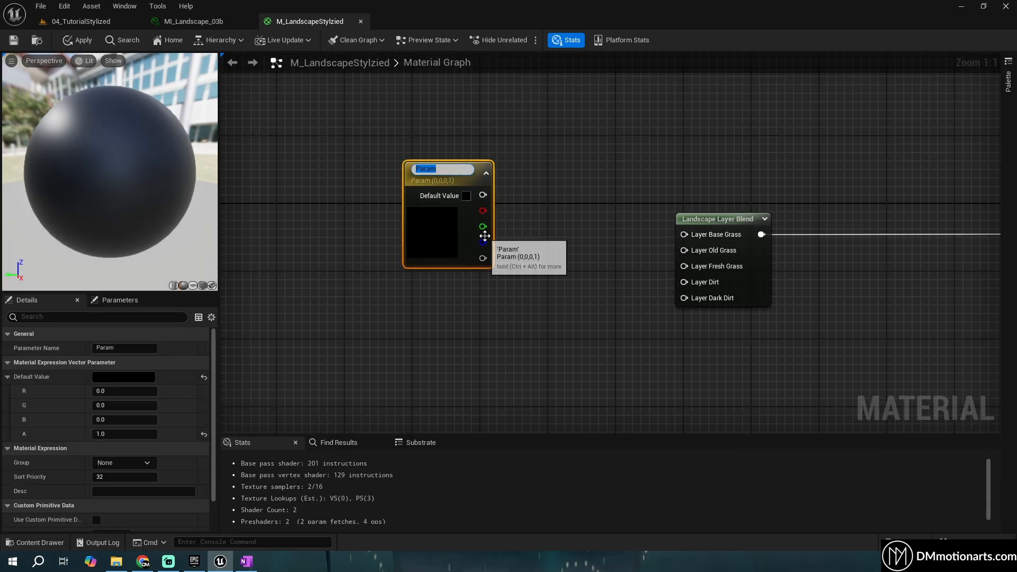
{"action": "type", "text": "B"}
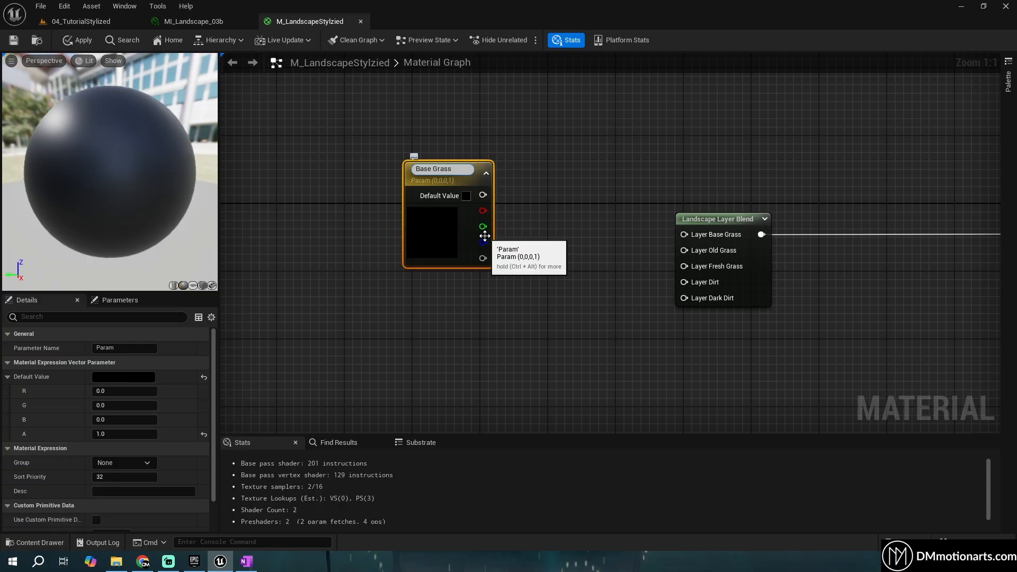
{"action": "type", "text": "ase Grass"}
{"action": "key", "text": "Return"}
{"action": "mouse_move", "coordinate": [413, 175]}
{"action": "left_mouse_down"}
{"action": "mouse_move", "coordinate": [388, 132]}
{"action": "mouse_move", "coordinate": [342, 139]}
{"action": "mouse_move", "coordinate": [459, 233]}
{"action": "left_mouse_up"}
{"action": "left_click_drag", "start_coordinate": [402, 180], "coordinate": [436, 172]}
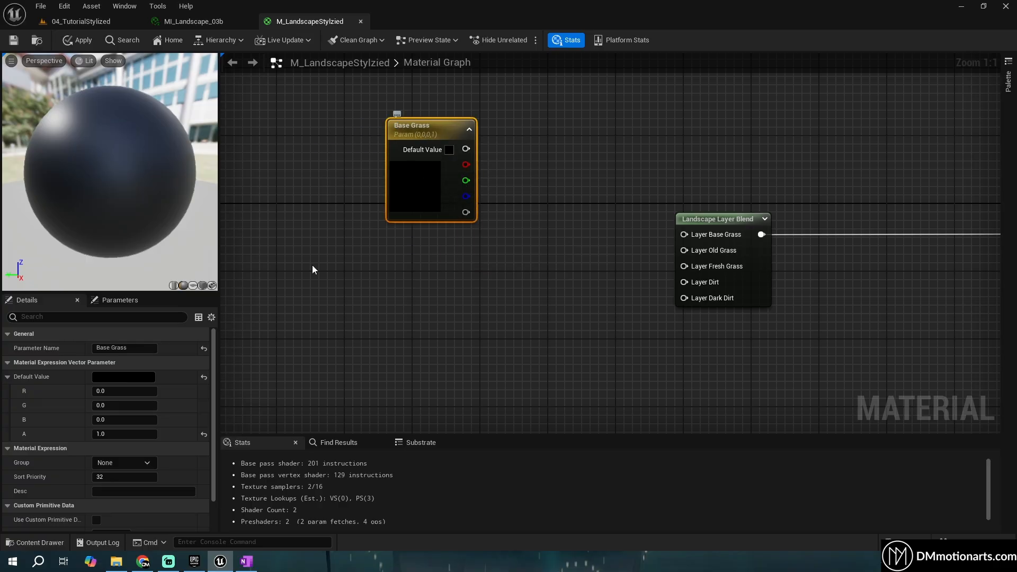
Assign the Base Grass parameter to the group 00_Color and connect its output to the Layer Base Grass input
{"action": "left_click", "coordinate": [113, 461]}
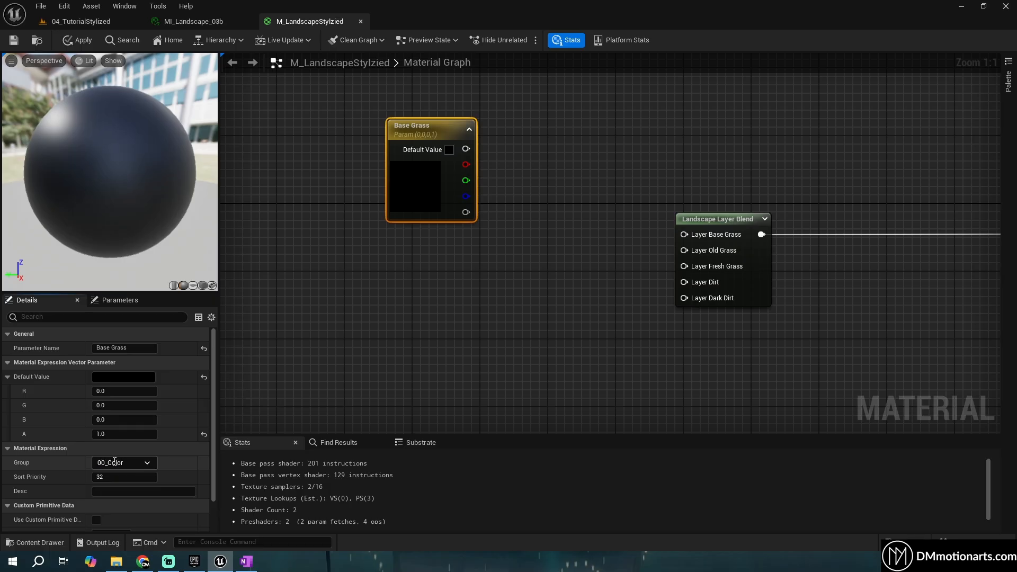
{"action": "key", "text": "Return"}
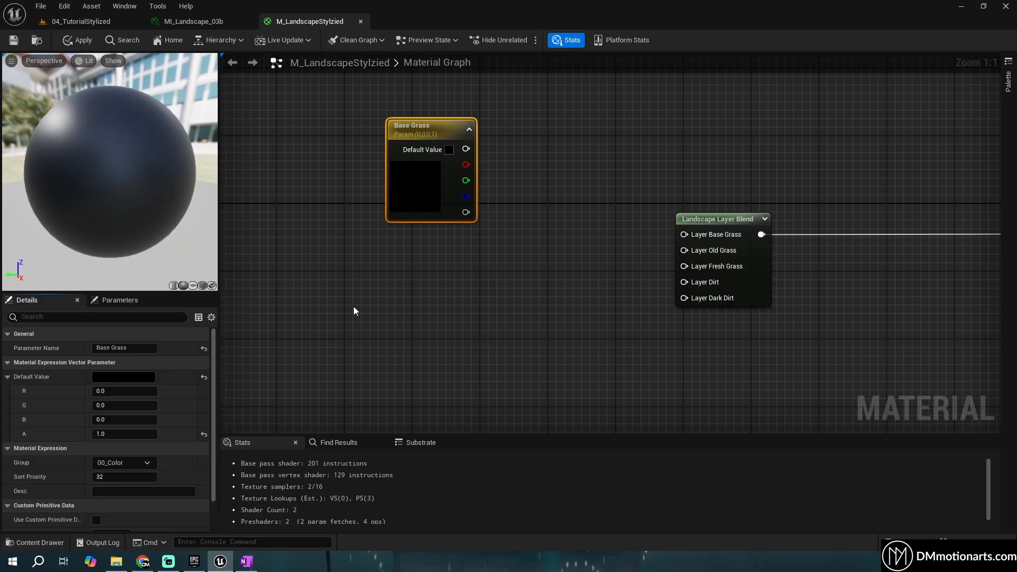
{"action": "right_click_drag", "start_coordinate": [355, 309], "coordinate": [320, 310]}
{"action": "left_click_drag", "start_coordinate": [393, 138], "coordinate": [650, 235]}
Set the Base Grass default colour to a medium green, about R 0.061, G 0.375, B 0.073
{"action": "double_click", "coordinate": [366, 189]}
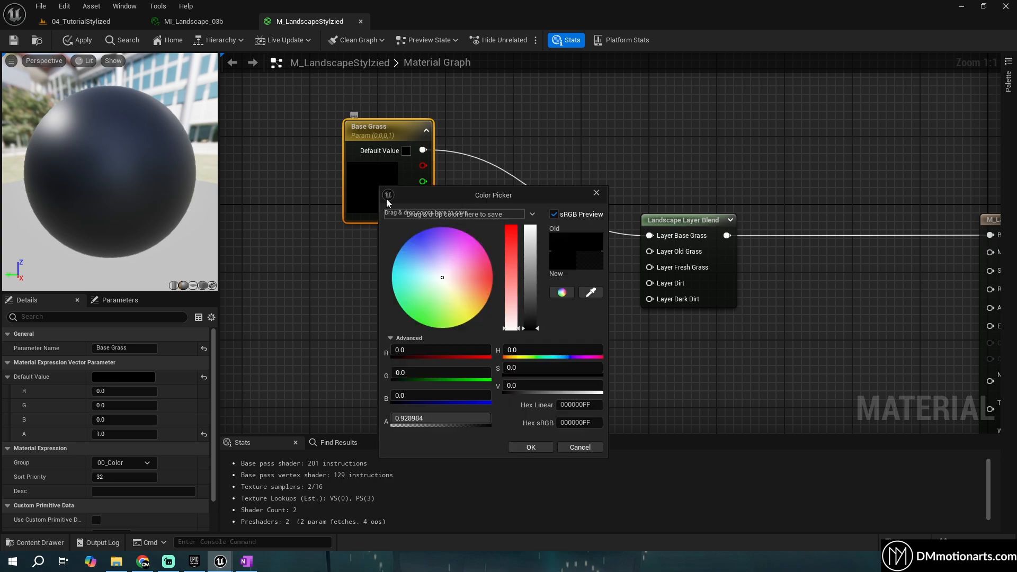
{"action": "left_click_drag", "start_coordinate": [490, 317], "coordinate": [419, 313]}
{"action": "left_click_drag", "start_coordinate": [536, 281], "coordinate": [536, 291]}
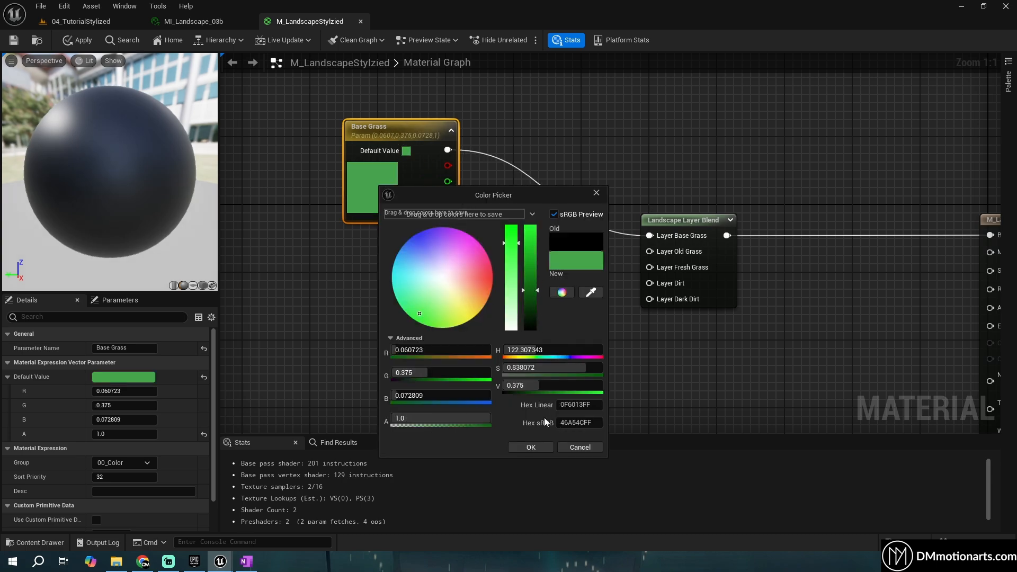
{"action": "left_click", "coordinate": [531, 447]}
Duplicate the Base Grass parameter, place the copy below it and rename it Old Grass
{"action": "right_click_drag", "start_coordinate": [410, 188], "coordinate": [457, 164]}
{"action": "left_click_drag", "start_coordinate": [456, 164], "coordinate": [431, 164]}
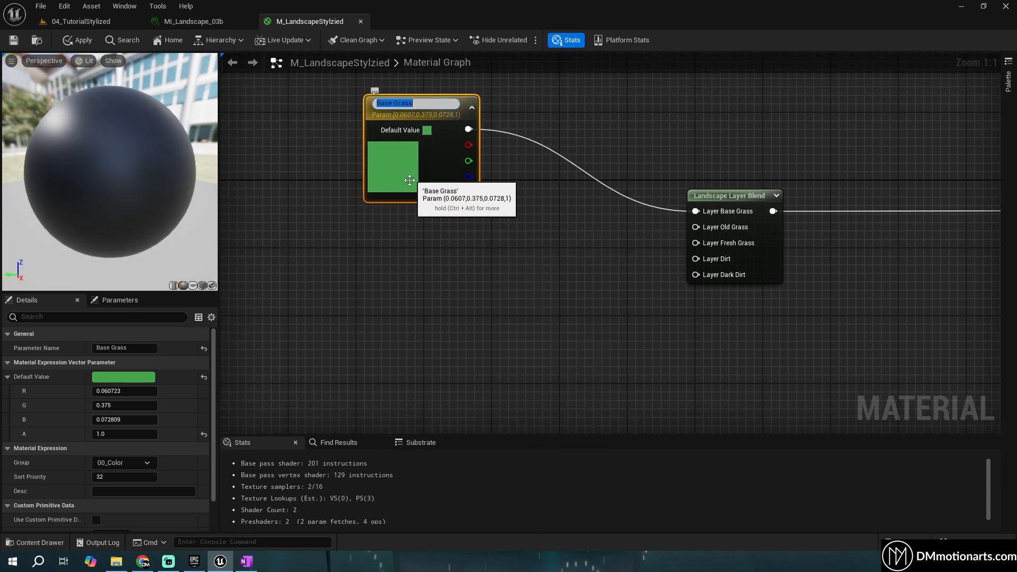
{"action": "key", "text": "ctrl+d"}
{"action": "right_click_drag", "start_coordinate": [458, 233], "coordinate": [467, 207]}
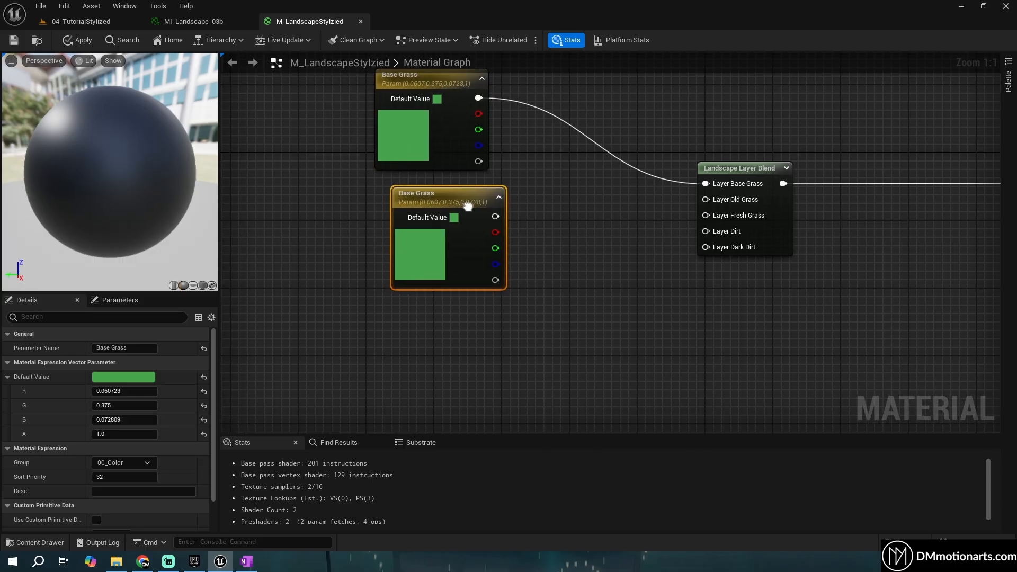
{"action": "left_click_drag", "start_coordinate": [456, 196], "coordinate": [439, 204]}
{"action": "key", "text": "F2"}
{"action": "double_click", "coordinate": [400, 204]}
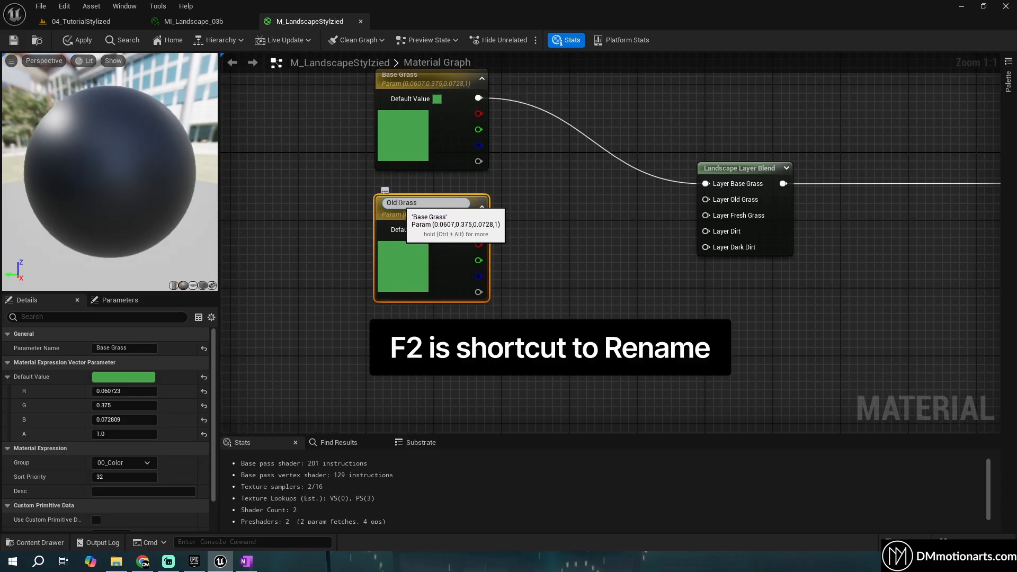
{"action": "key", "text": "Return"}
Set the Old Grass colour to a yellowish green, about R 0.255, G 0.375, B 0.105, and connect it to Layer Old Grass
{"action": "double_click", "coordinate": [440, 212]}
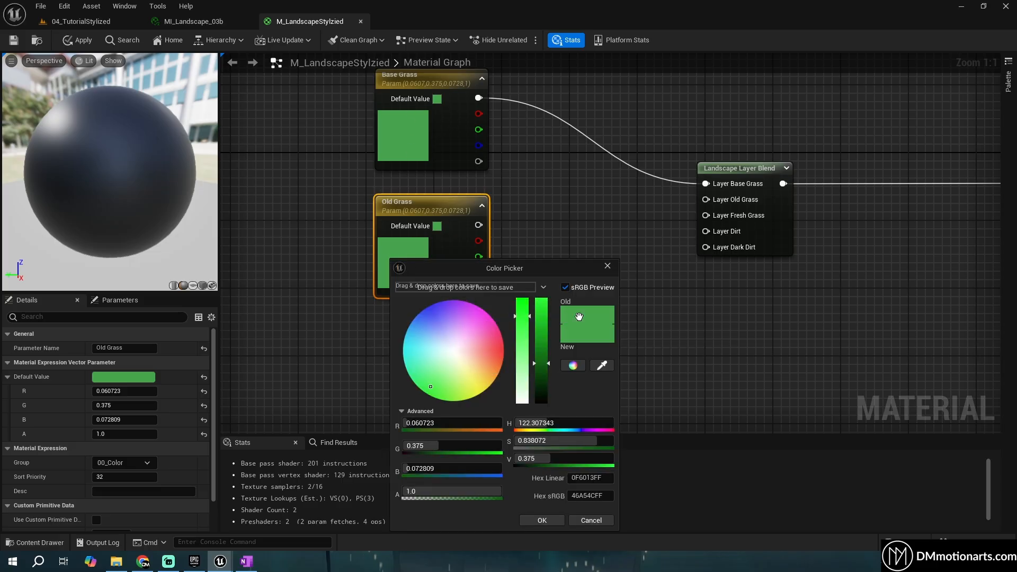
{"action": "left_click_drag", "start_coordinate": [445, 373], "coordinate": [455, 387]}
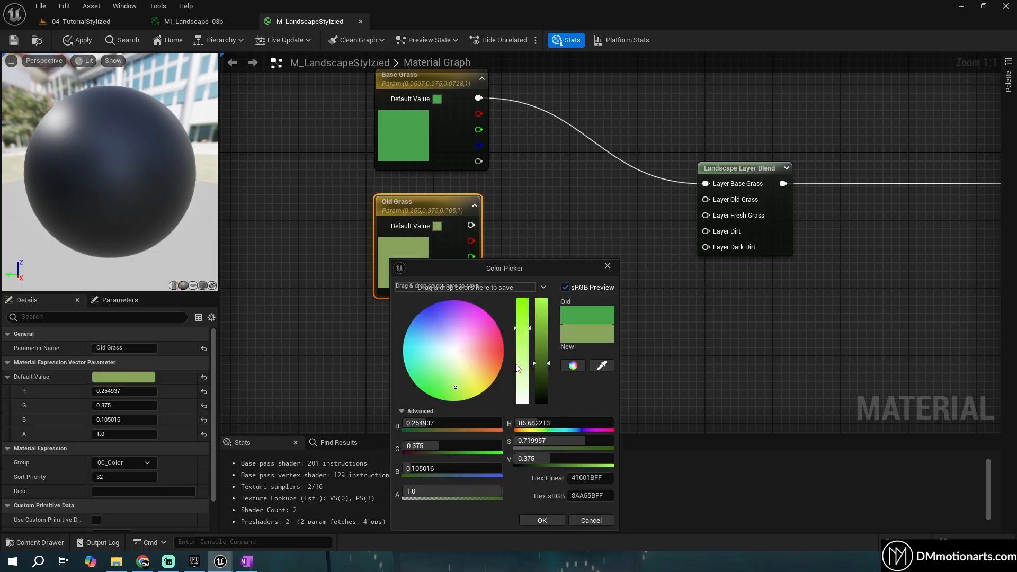
{"action": "left_click", "coordinate": [542, 520]}
{"action": "left_click_drag", "start_coordinate": [431, 211], "coordinate": [722, 202]}
Duplicate the Old Grass parameter, place the copy below it and rename it Fresh Grass
{"action": "key", "text": "ctrl+d"}
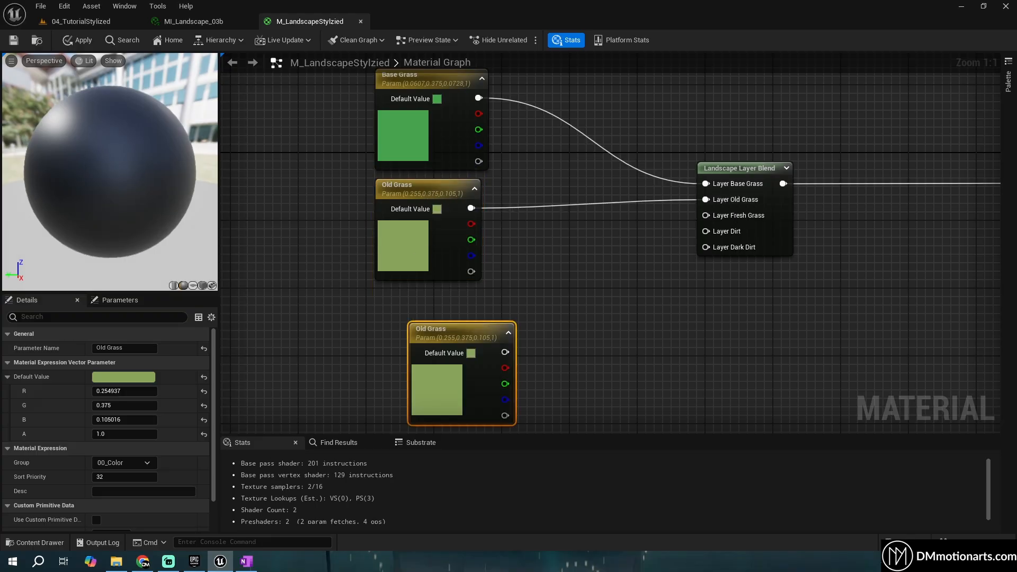
{"action": "right_click_drag", "start_coordinate": [441, 330], "coordinate": [452, 287]}
{"action": "left_click_drag", "start_coordinate": [452, 287], "coordinate": [427, 255]}
{"action": "double_click", "coordinate": [427, 255]}
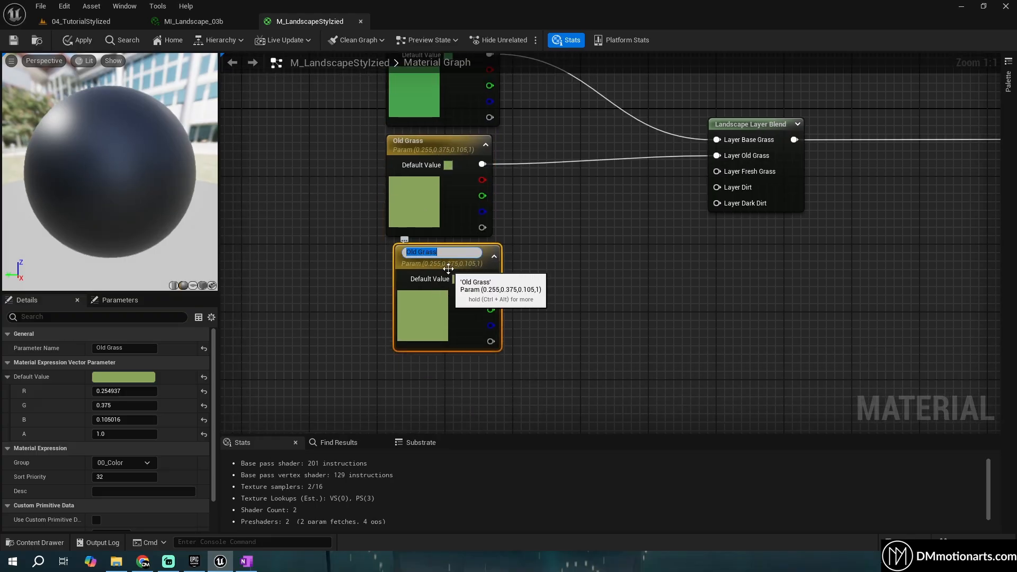
{"action": "type", "text": "Fresh Grass"}
{"action": "key", "text": "Return"}
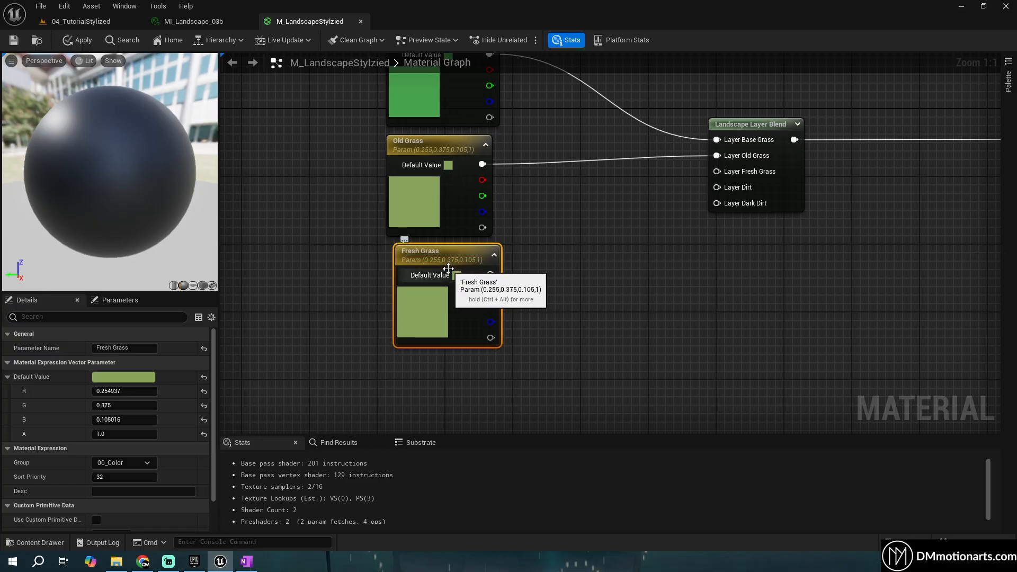
Set the Fresh Grass colour to a brighter green, about R 0.074, G 0.474, B 0.110, and connect it to Layer Fresh Grass
{"action": "double_click", "coordinate": [434, 322]}
{"action": "left_click_drag", "start_coordinate": [500, 391], "coordinate": [476, 393]}
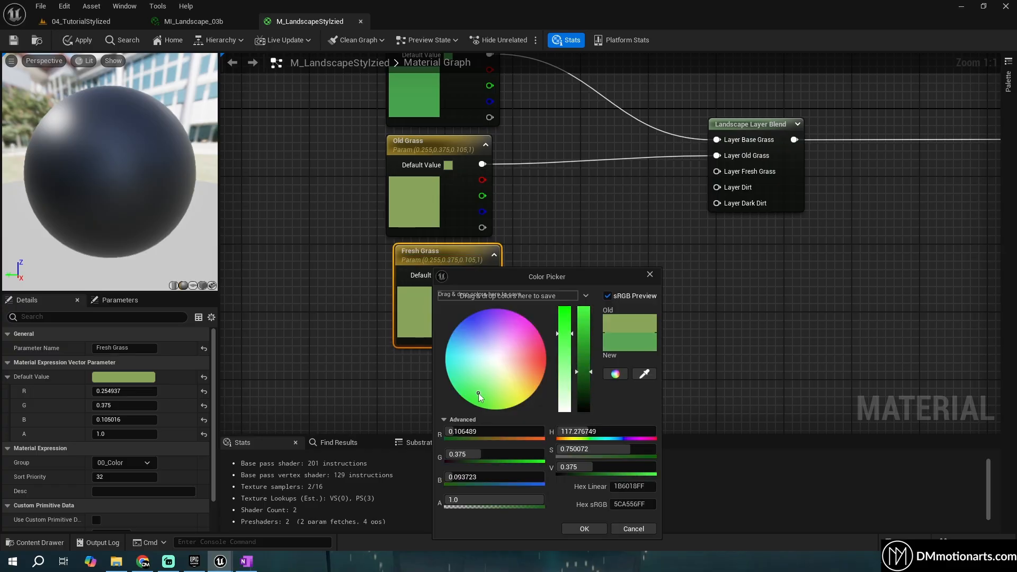
{"action": "left_click_drag", "start_coordinate": [584, 377], "coordinate": [585, 362]}
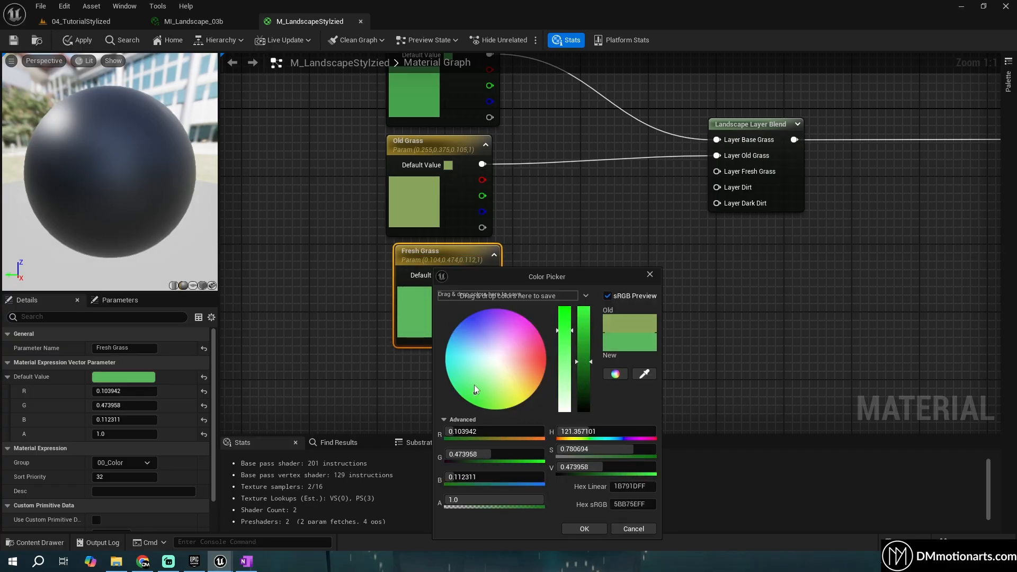
{"action": "left_click", "coordinate": [471, 394]}
{"action": "left_click", "coordinate": [574, 526]}
{"action": "left_click_drag", "start_coordinate": [490, 274], "coordinate": [716, 172]}
{"action": "left_click_drag", "start_coordinate": [443, 267], "coordinate": [434, 267]}
Duplicate the Fresh Grass parameter, place the copy below it and rename it Dirt
{"action": "right_click_drag", "start_coordinate": [434, 267], "coordinate": [464, 179]}
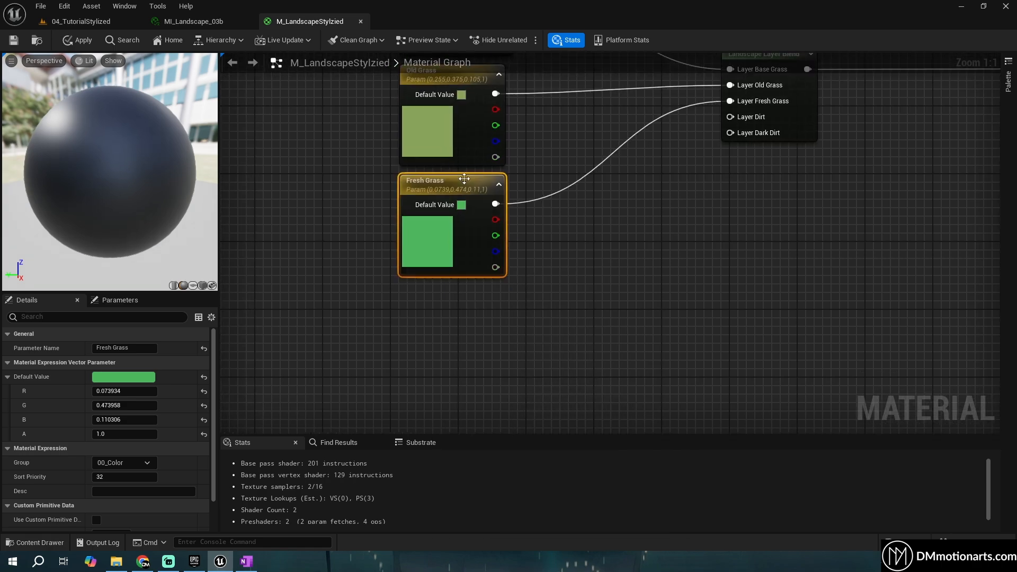
{"action": "key", "text": "ctrl+d"}
{"action": "right_click_drag", "start_coordinate": [442, 312], "coordinate": [440, 276]}
{"action": "mouse_move", "coordinate": [438, 278]}
{"action": "left_mouse_down"}
{"action": "mouse_move", "coordinate": [433, 263]}
{"action": "mouse_move", "coordinate": [420, 269]}
{"action": "left_mouse_up"}
{"action": "key", "text": "F2"}
{"action": "type", "text": "Dirt"}
{"action": "key", "text": "Return"}
Set the Dirt colour to brown, about R 0.266, G 0.151, B 0, and move the node up under Fresh Grass
{"action": "double_click", "coordinate": [419, 312]}
{"action": "mouse_move", "coordinate": [507, 370]}
{"action": "left_mouse_down"}
{"action": "mouse_move", "coordinate": [524, 387]}
{"action": "mouse_move", "coordinate": [557, 383]}
{"action": "left_mouse_up"}
{"action": "left_click", "coordinate": [571, 528]}
{"action": "double_click", "coordinate": [401, 320]}
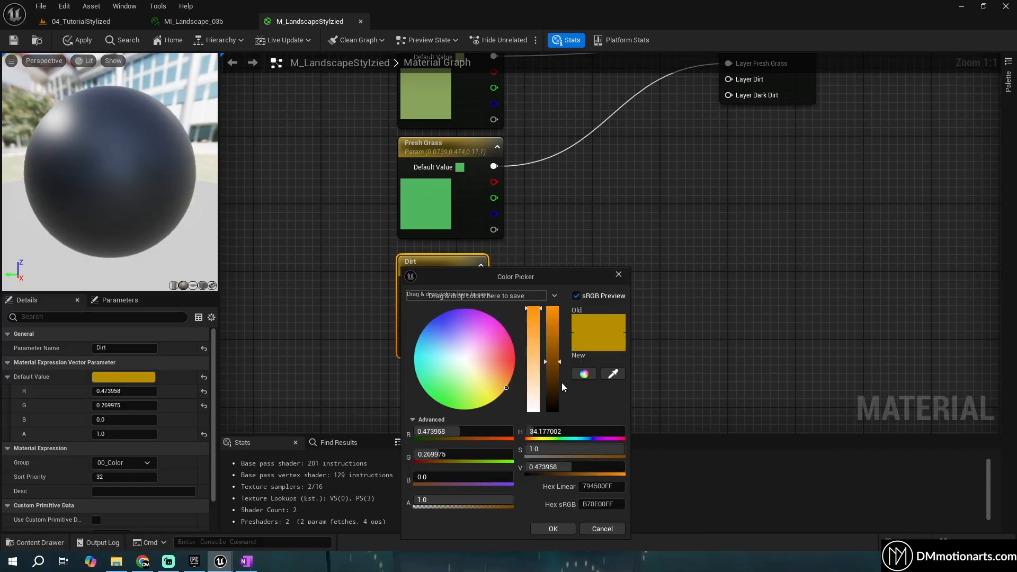
{"action": "left_click", "coordinate": [555, 528]}
{"action": "left_click_drag", "start_coordinate": [444, 274], "coordinate": [442, 260]}
Duplicate the Dirt parameter, place the copy below it and rename it Dark Dirt
{"action": "key", "text": "ctrl+d"}
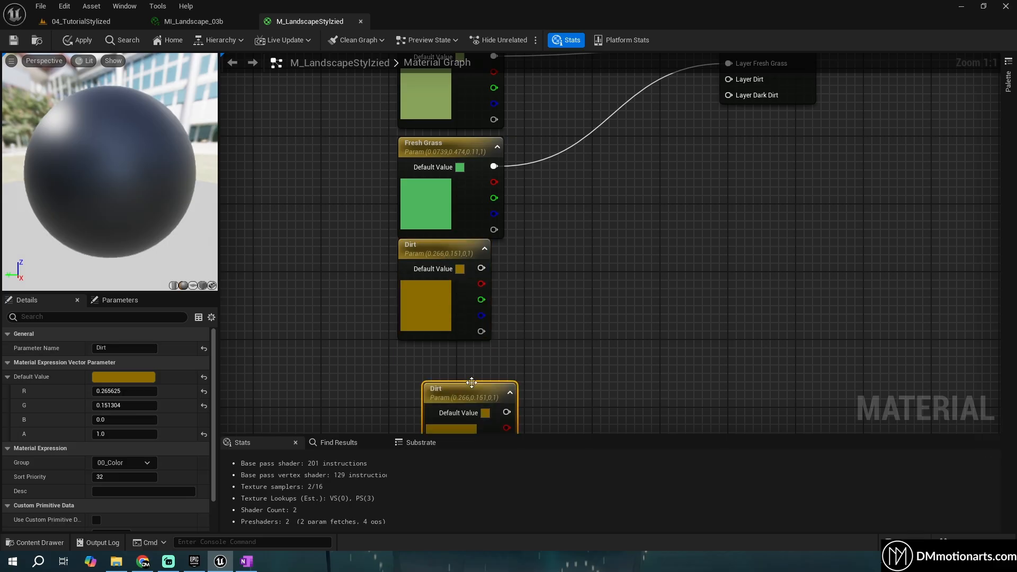
{"action": "right_click_drag", "start_coordinate": [471, 382], "coordinate": [481, 330]}
{"action": "left_click_drag", "start_coordinate": [465, 347], "coordinate": [440, 340]}
{"action": "double_click", "coordinate": [440, 334]}
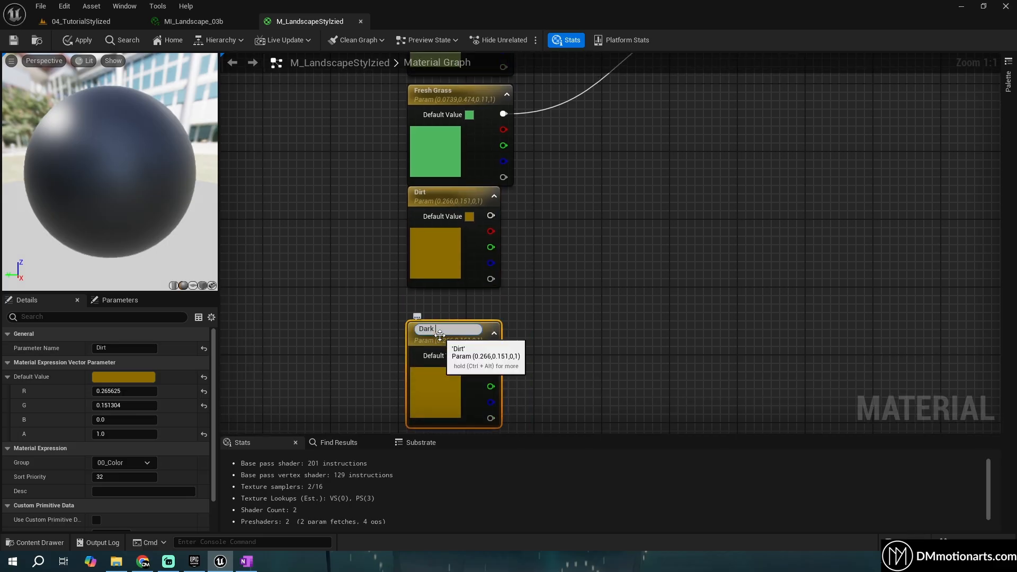
{"action": "type", "text": "Dark Dirt"}
{"action": "key", "text": "Return"}
Set the Dark Dirt colour to a darker, duller brown, about R 0.13, G 0.092, B 0.019
{"action": "double_click", "coordinate": [426, 391]}
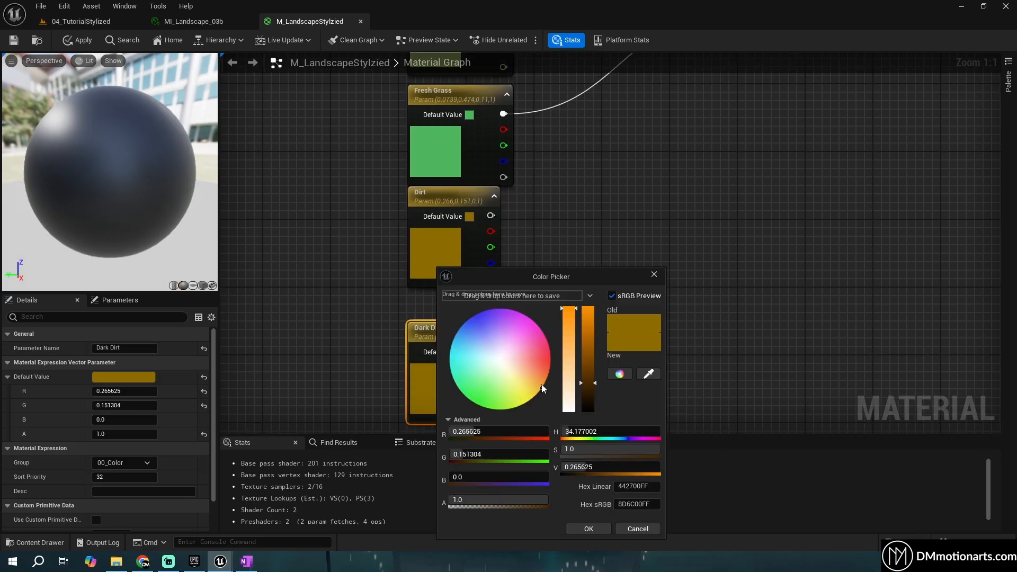
{"action": "left_click", "coordinate": [533, 387]}
{"action": "left_click_drag", "start_coordinate": [590, 384], "coordinate": [592, 397]}
{"action": "left_click", "coordinate": [591, 526]}
Connect the Dirt and Dark Dirt parameters to the Layer Dirt and Layer Dark Dirt inputs of the blend node
{"action": "right_click_drag", "start_coordinate": [593, 312], "coordinate": [571, 378]}
{"action": "left_click_drag", "start_coordinate": [434, 275], "coordinate": [717, 93]}
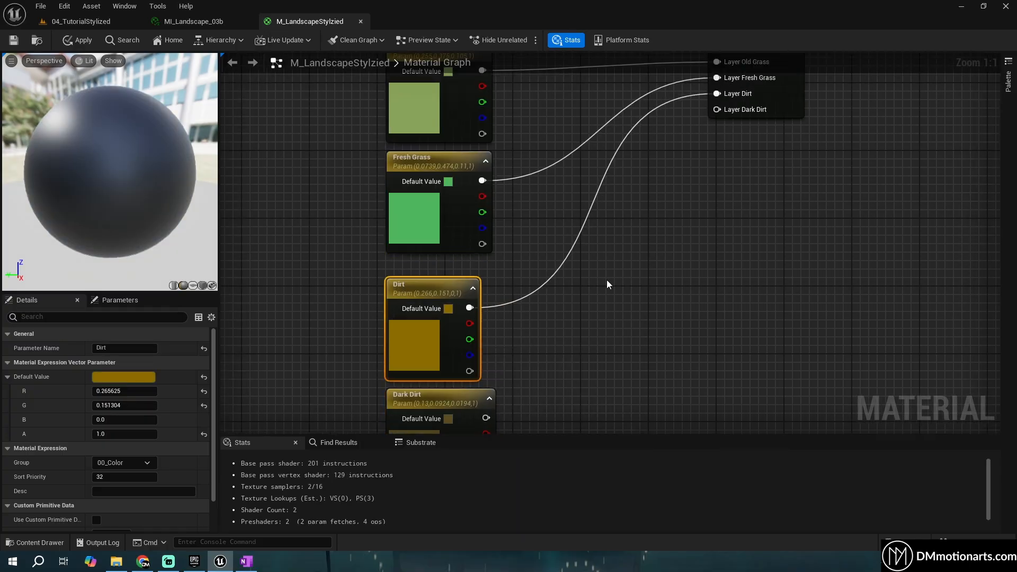
{"action": "right_click_drag", "start_coordinate": [475, 427], "coordinate": [439, 375]}
{"action": "left_click_drag", "start_coordinate": [448, 365], "coordinate": [692, 119]}
Apply the changes to the landscape material and save it
{"action": "scroll", "coordinate": [710, 264], "scroll_direction": "down", "scroll_amount": 4}
{"action": "scroll", "coordinate": [616, 258], "scroll_direction": "down", "scroll_amount": 1}
{"action": "left_click", "coordinate": [80, 40]}
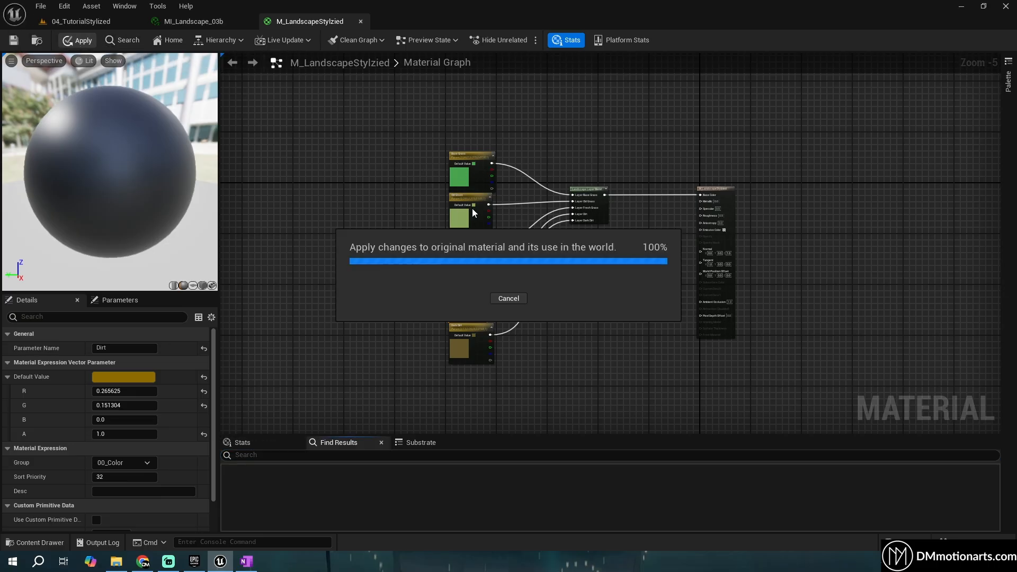
{"action": "left_click", "coordinate": [13, 40]}
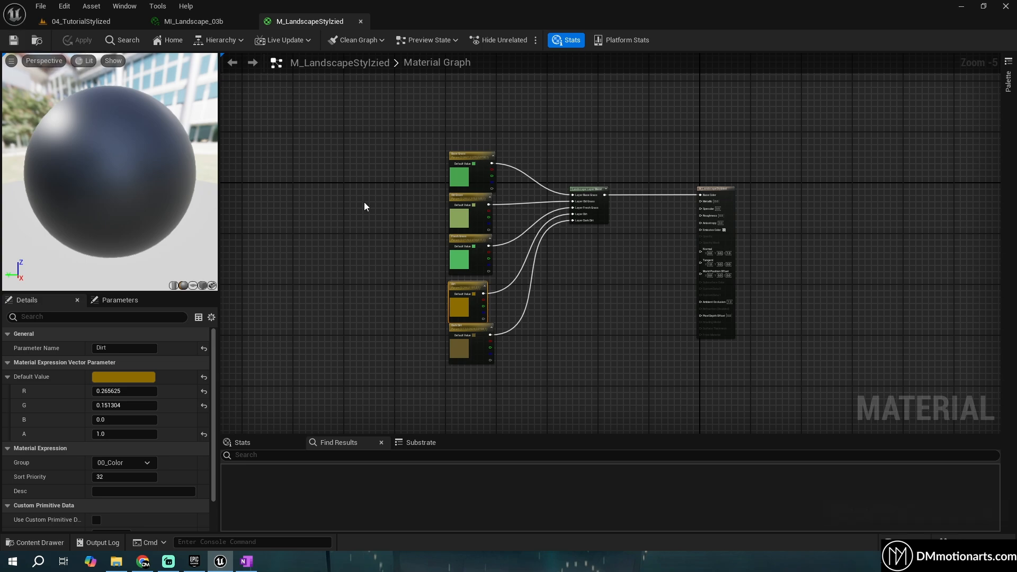
Switch to the browser, browse image results for stylized grass texture, preview two grass examples, and return to Unreal Editor
{"action": "scroll", "coordinate": [447, 233], "scroll_direction": "up", "scroll_amount": 2}
{"action": "left_click", "coordinate": [467, 239]}
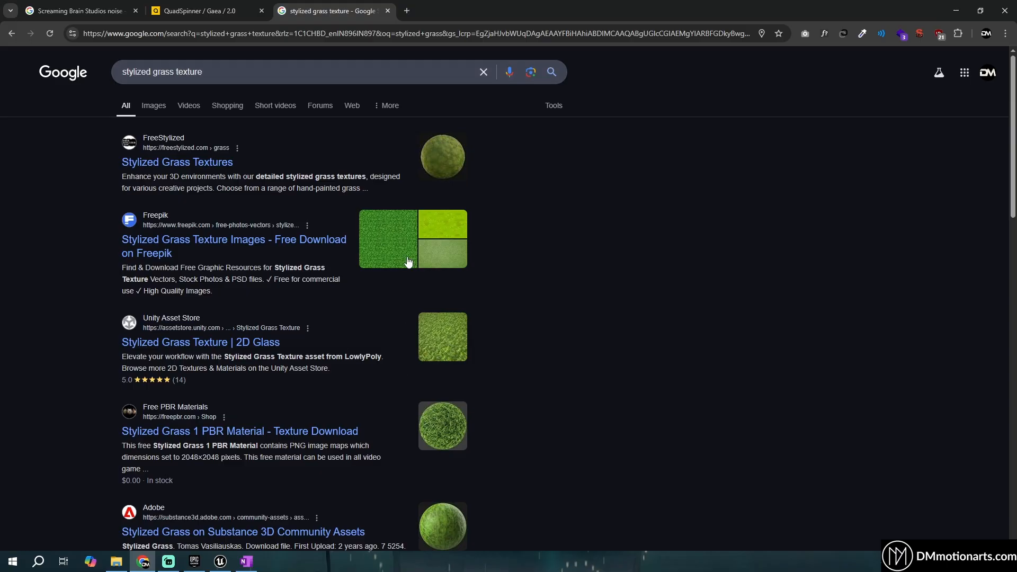
{"action": "left_click", "coordinate": [148, 109]}
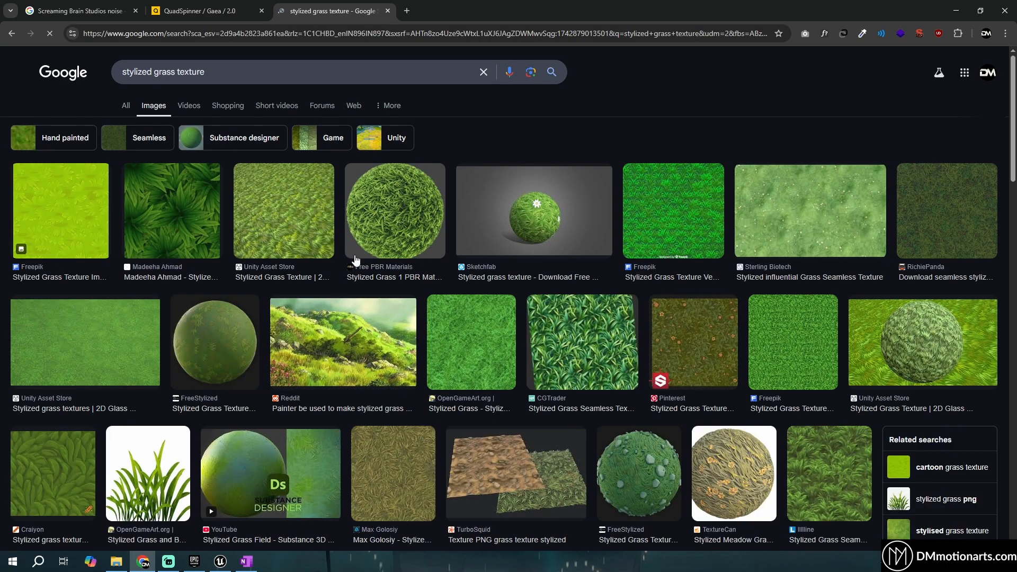
{"action": "left_click", "coordinate": [706, 250]}
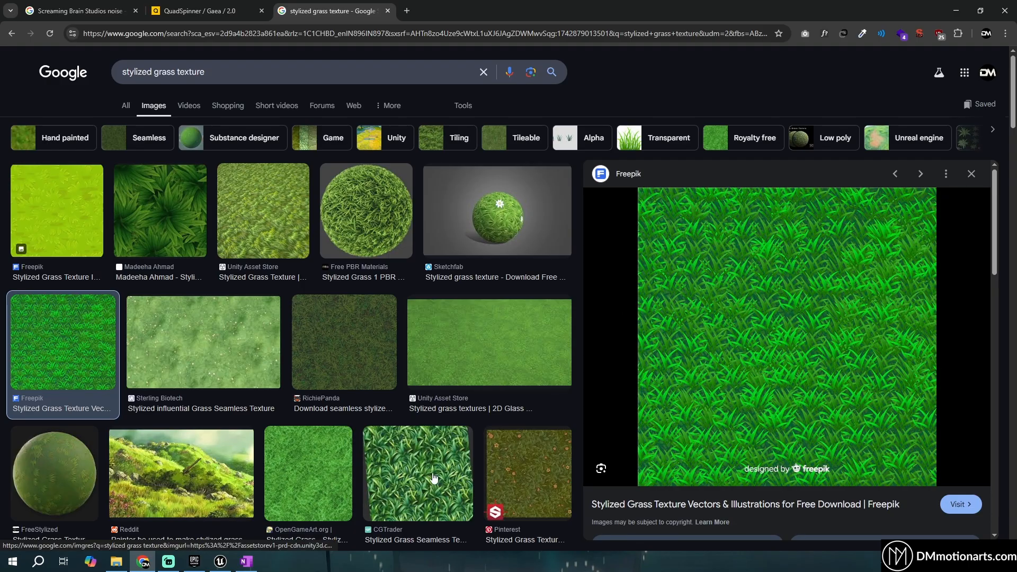
{"action": "left_click", "coordinate": [317, 479]}
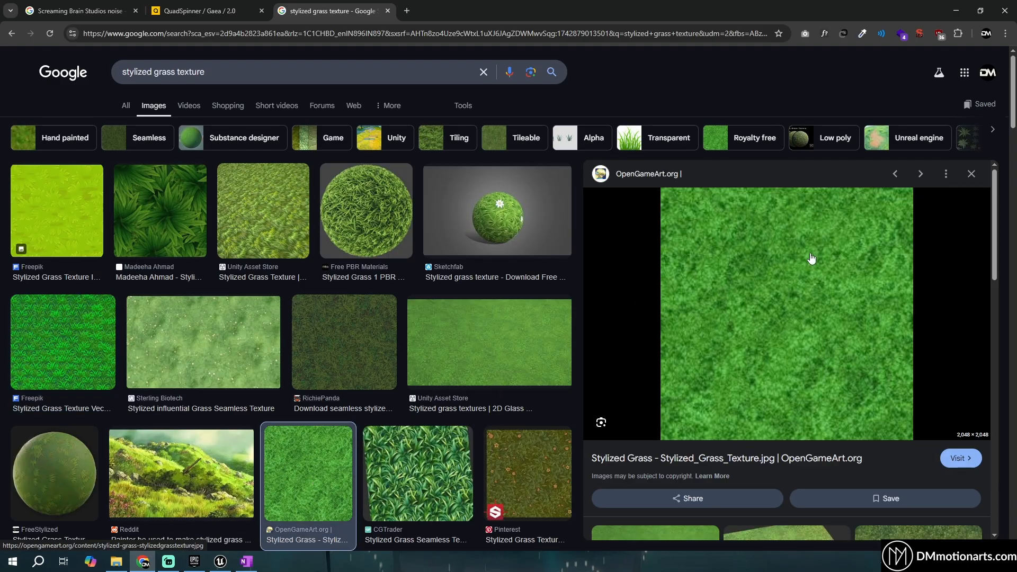
{"action": "middle_click", "coordinate": [323, 15]}
{"action": "left_click", "coordinate": [220, 561]}
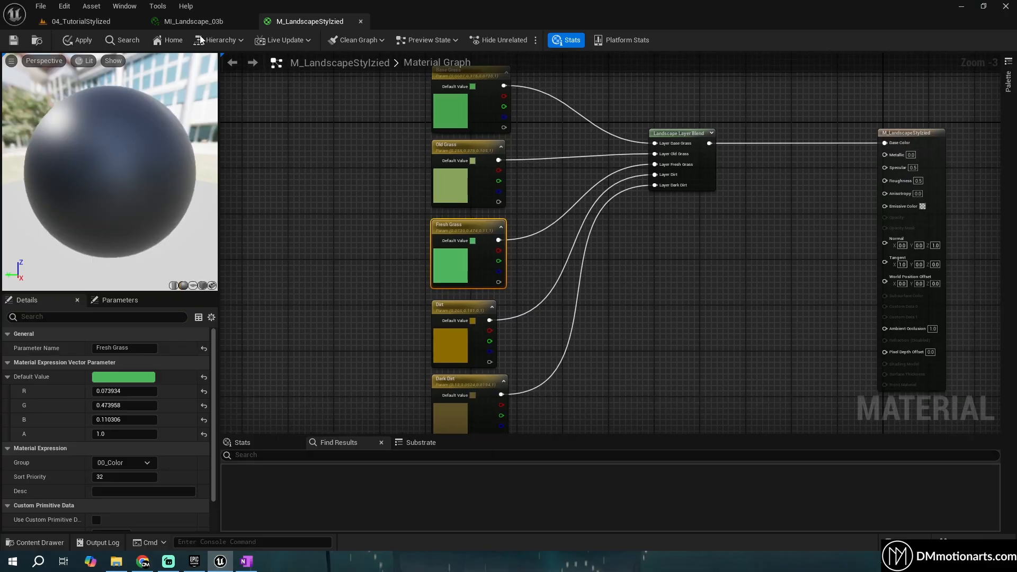
Select the grass and dirt colour parameters with the blend node and save the landscape material
{"action": "right_click", "coordinate": [667, 281]}
{"action": "right_click", "coordinate": [579, 306]}
{"action": "left_click_drag", "start_coordinate": [244, 119], "coordinate": [715, 431]}
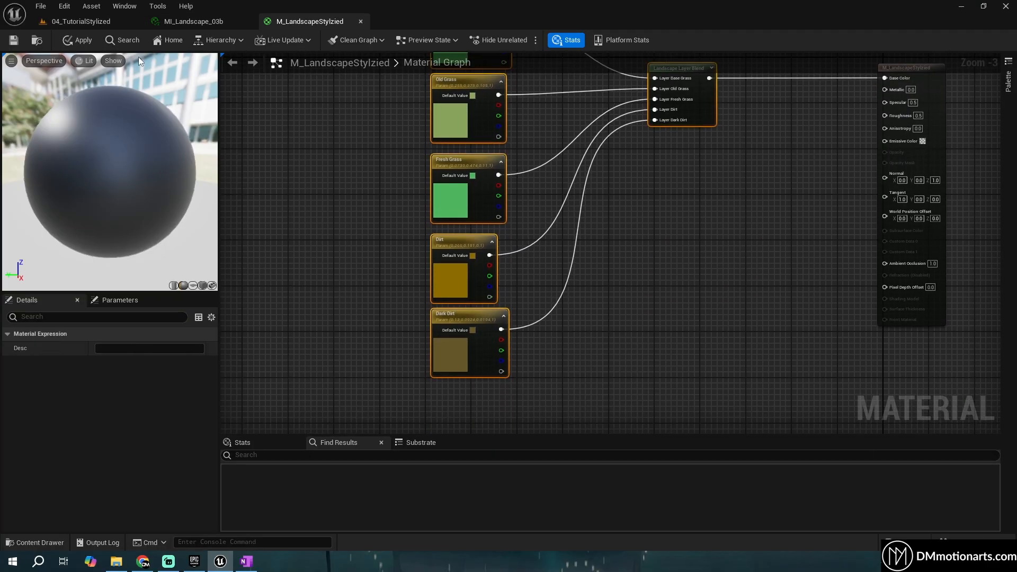
{"action": "left_click", "coordinate": [11, 41]}
Switch the 04_TutorialStylized level to Landscape Mode and open the Paint tools at the Target Layers section
{"action": "left_click", "coordinate": [78, 24]}
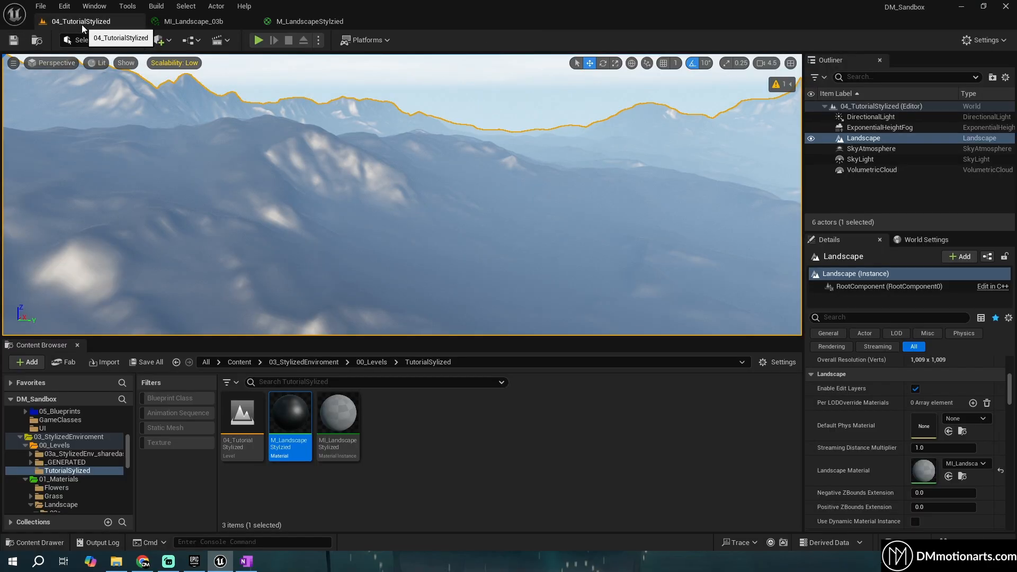
{"action": "left_click", "coordinate": [95, 40]}
{"action": "left_click", "coordinate": [110, 71]}
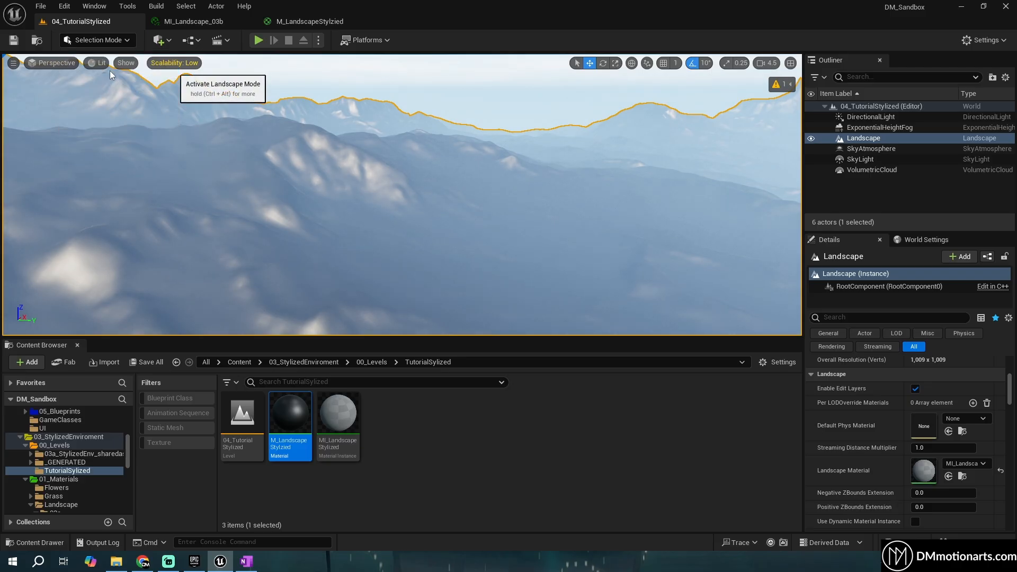
{"action": "left_click", "coordinate": [163, 65]}
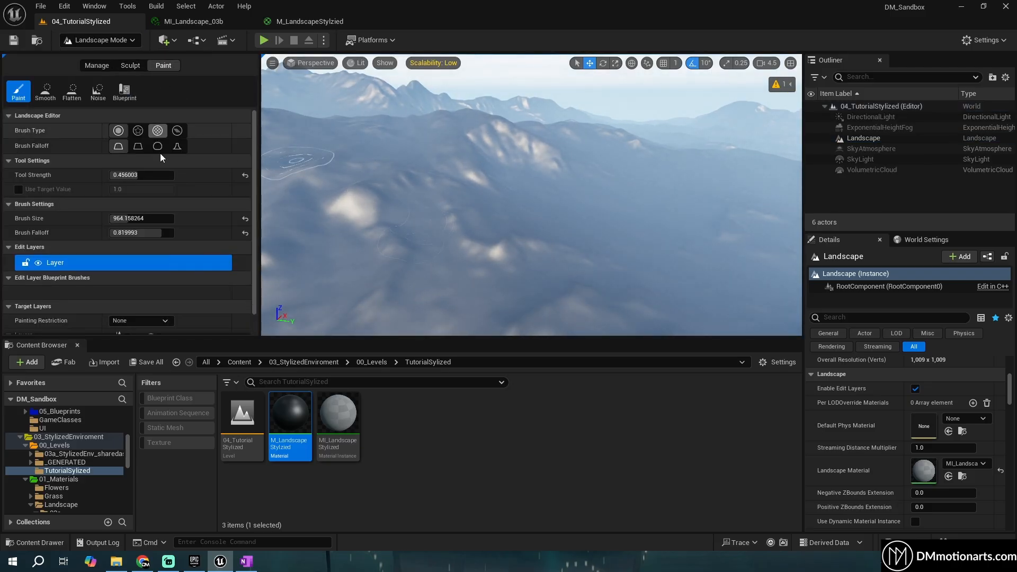
{"action": "scroll", "coordinate": [87, 297], "scroll_direction": "down", "scroll_amount": 1}
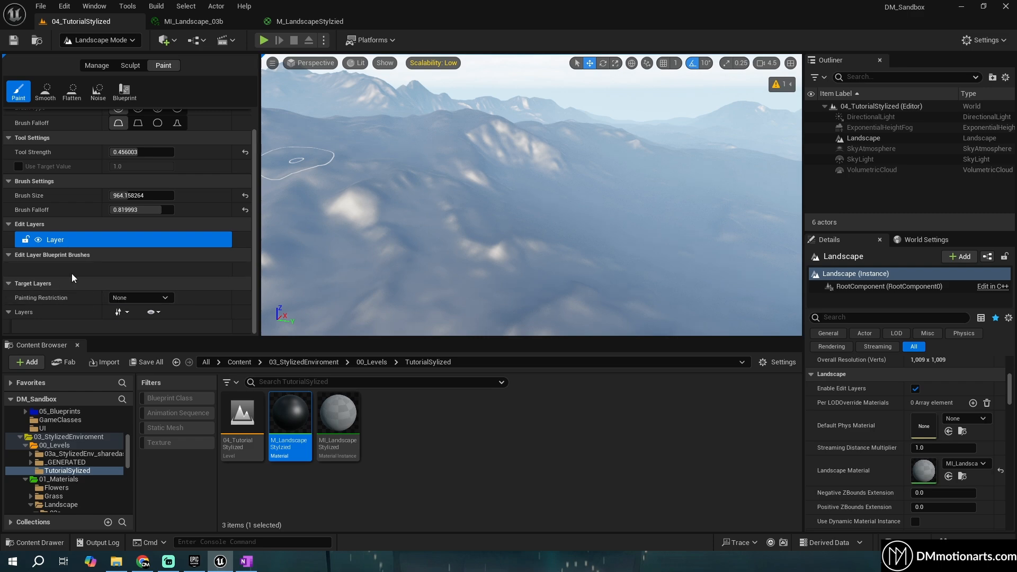
{"action": "mouse_move", "coordinate": [473, 243]}
{"action": "right_mouse_down"}
{"action": "mouse_move", "coordinate": [485, 293]}
{"action": "mouse_move", "coordinate": [466, 254]}
{"action": "right_mouse_up"}
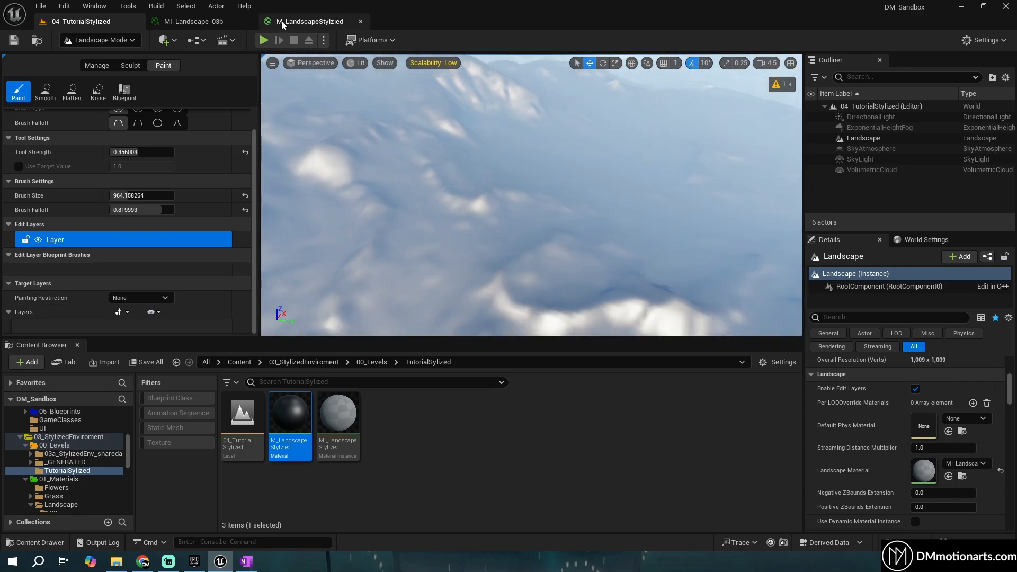
Save the M_LandscapeStylzied material again and save the MI_Landscape_03b material instance
{"action": "left_click", "coordinate": [310, 21]}
{"action": "right_click_drag", "start_coordinate": [389, 223], "coordinate": [316, 242]}
{"action": "scroll", "coordinate": [418, 246], "scroll_direction": "down", "scroll_amount": 1}
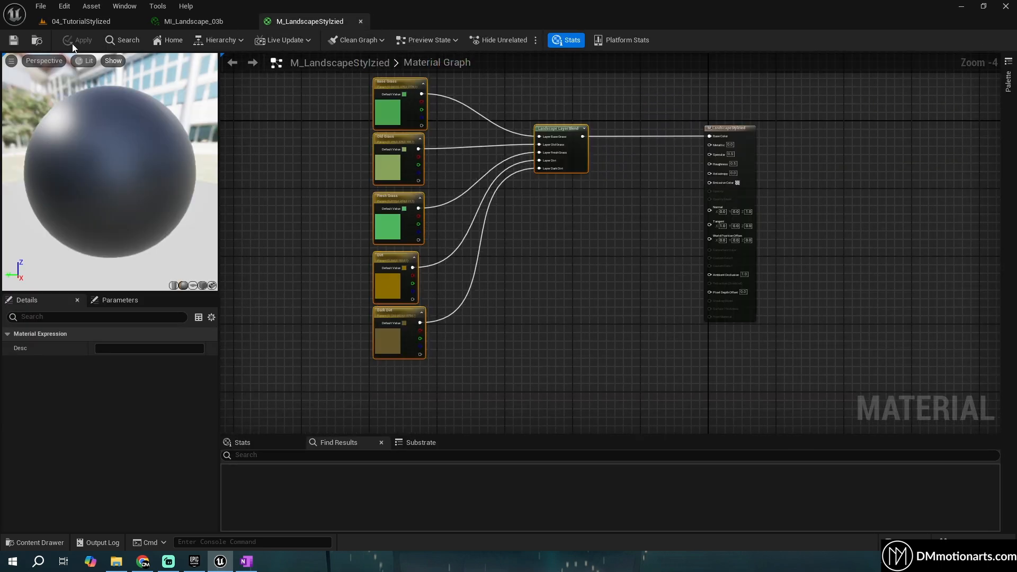
{"action": "left_click", "coordinate": [14, 41]}
{"action": "left_click", "coordinate": [189, 23]}
{"action": "left_click", "coordinate": [13, 41]}
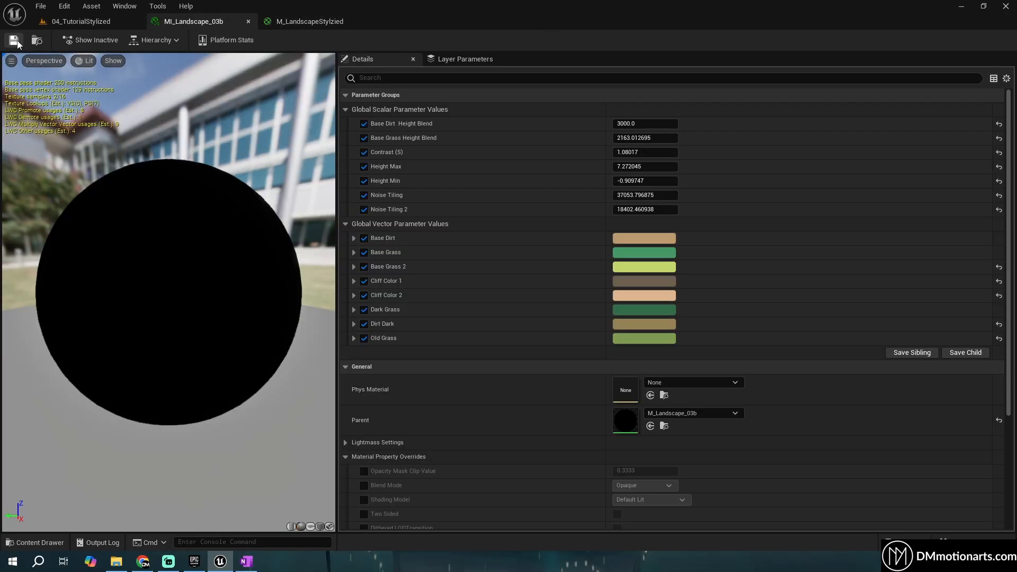
Reset the Landscape Material of the level's landscape and reassign MI_LandscapeStylized to refresh the paintable target layers
{"action": "left_click", "coordinate": [90, 22]}
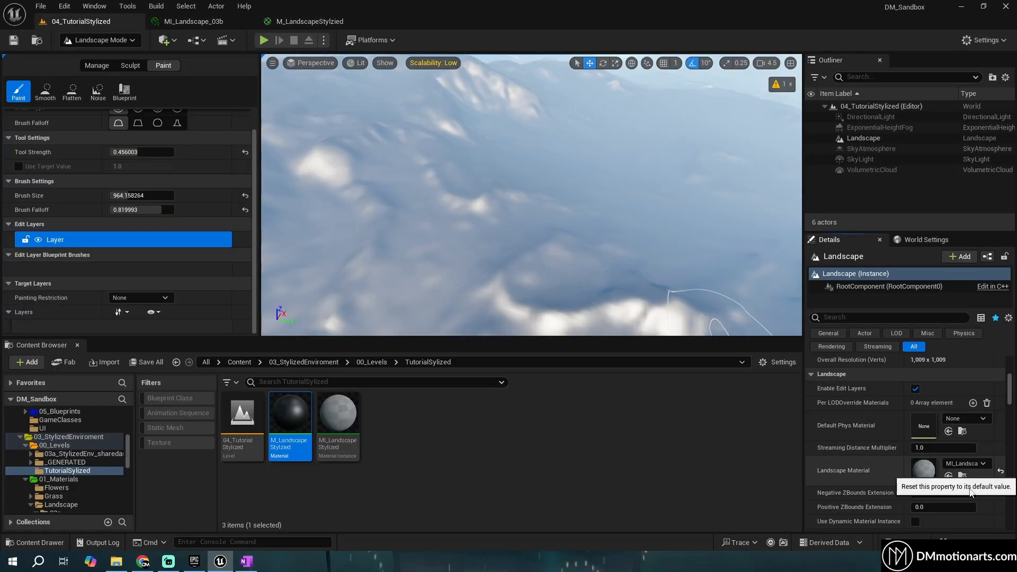
{"action": "left_click", "coordinate": [1000, 470]}
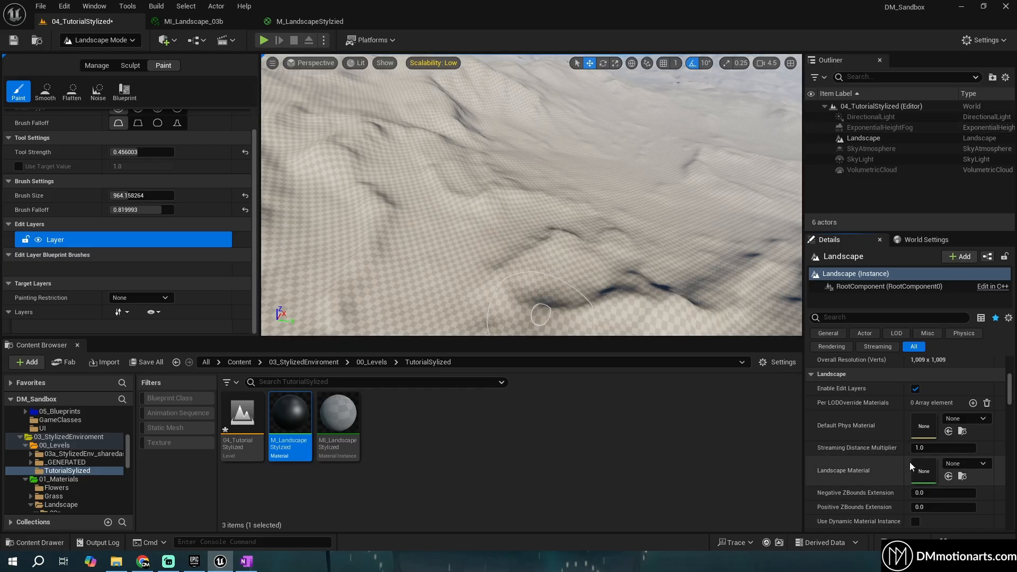
{"action": "left_click_drag", "start_coordinate": [338, 416], "coordinate": [953, 478]}
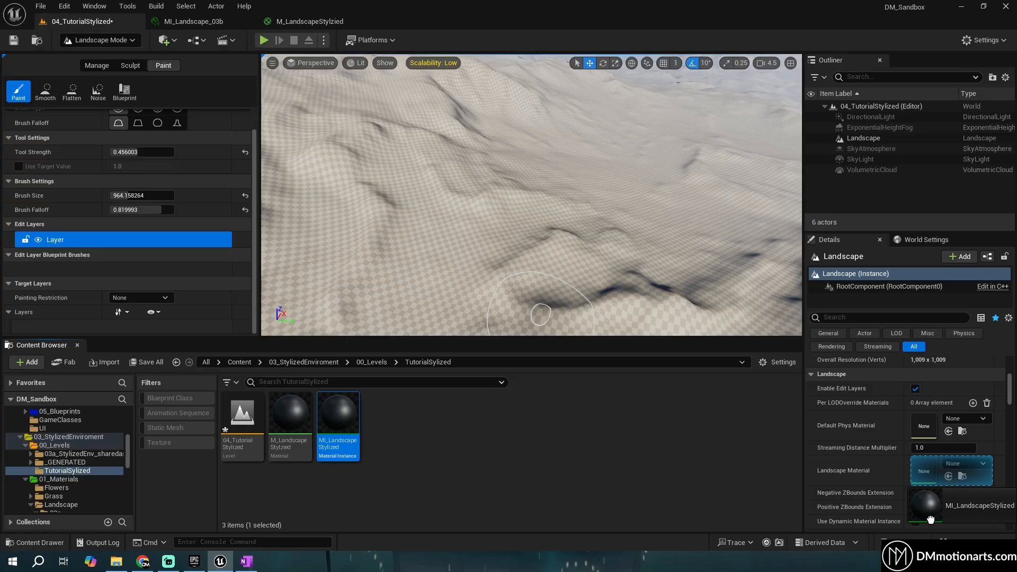
{"action": "left_click_drag", "start_coordinate": [931, 519], "coordinate": [928, 519]}
{"action": "scroll", "coordinate": [57, 257], "scroll_direction": "down", "scroll_amount": 3}
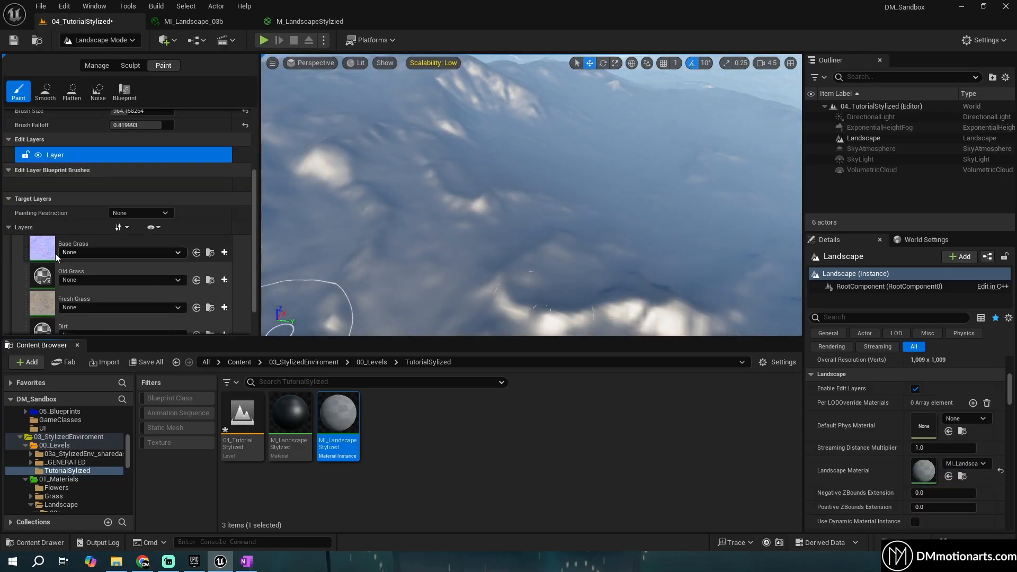
{"action": "scroll", "coordinate": [55, 254], "scroll_direction": "down", "scroll_amount": 2}
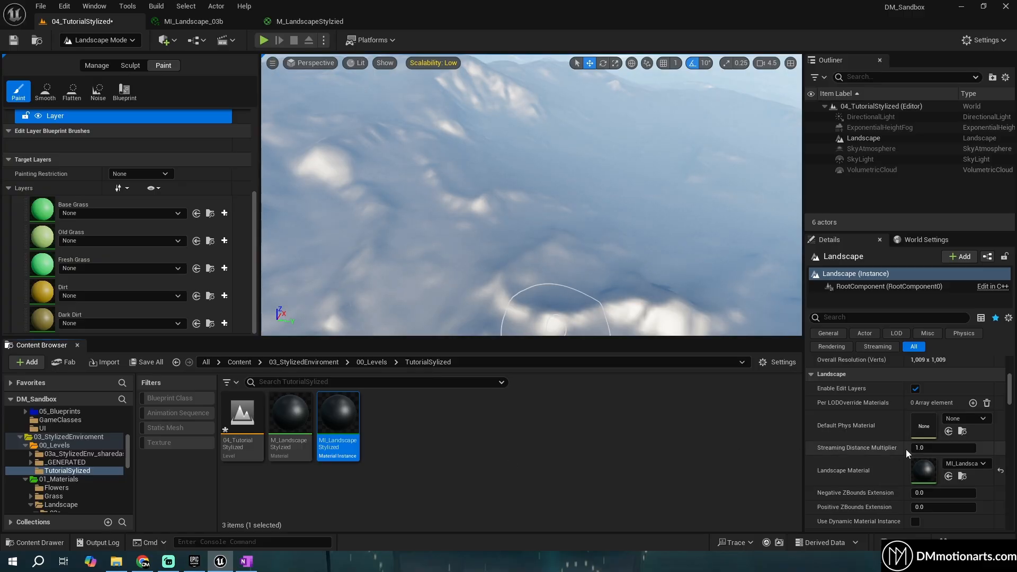
Disconnect and reconnect the layer blend output to Base Color in the landscape material, and apply the change
{"action": "left_click", "coordinate": [284, 25]}
{"action": "right_click_drag", "start_coordinate": [591, 172], "coordinate": [478, 225]}
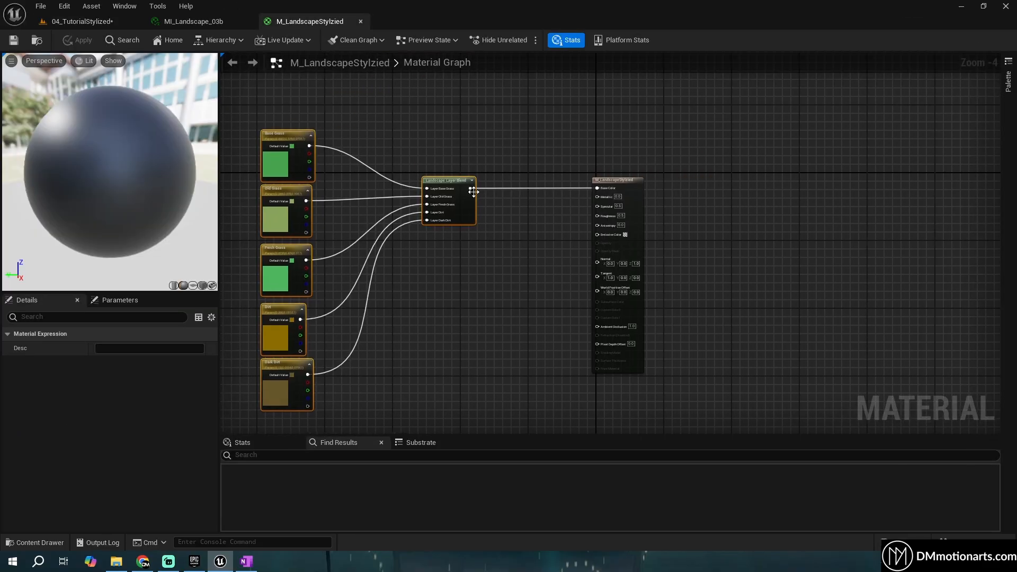
{"action": "left_click", "coordinate": [470, 189], "text": "alt"}
{"action": "left_click_drag", "start_coordinate": [470, 189], "coordinate": [598, 188]}
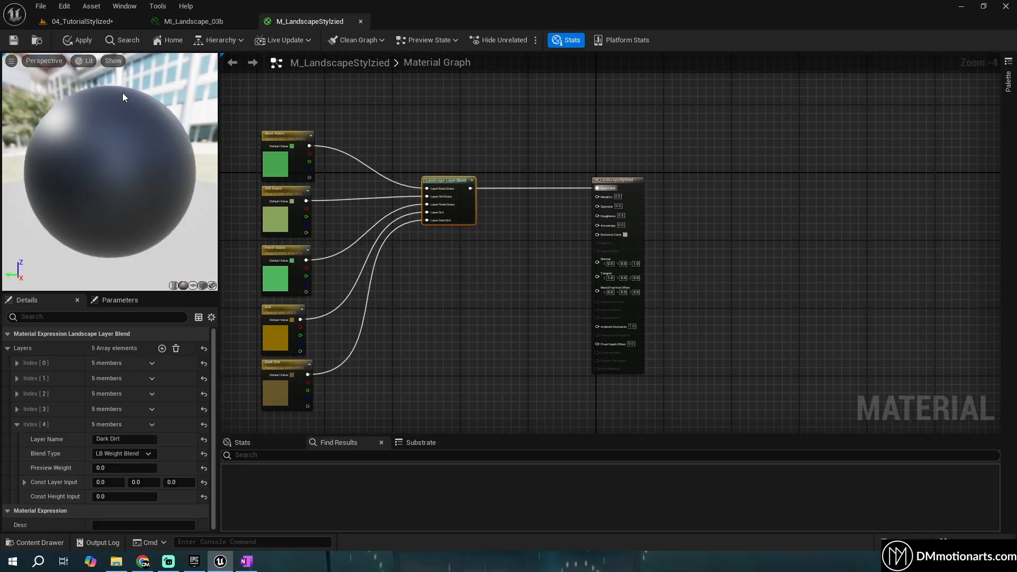
{"action": "left_click", "coordinate": [78, 40]}
{"action": "left_click", "coordinate": [69, 24]}
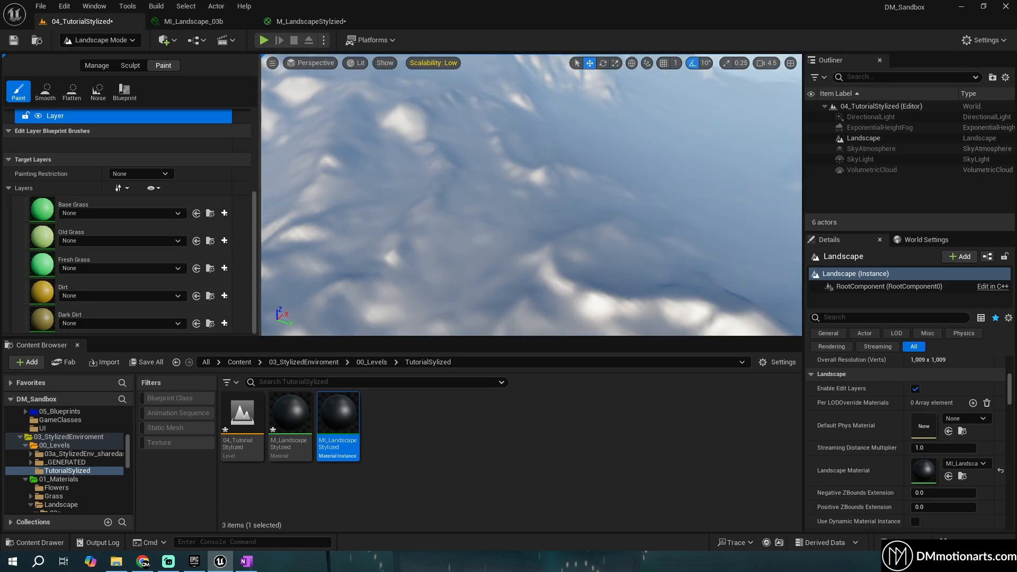
Create a weight-blended layer info named Base_Grass_LayerInfo for the Base Grass layer in the 04_TutorialStylized_sharedassets folder
{"action": "right_click", "coordinate": [440, 436]}
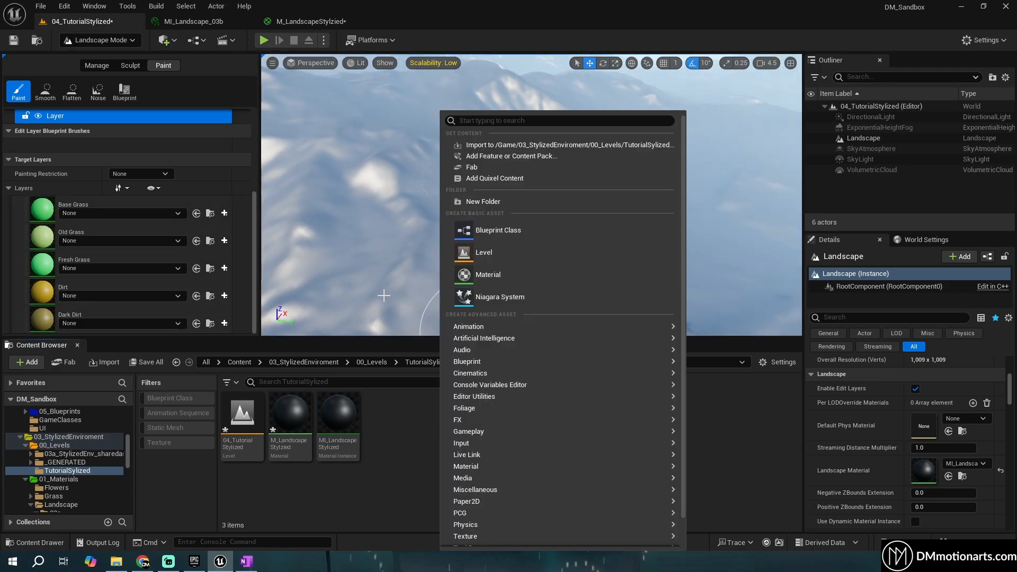
{"action": "left_click", "coordinate": [376, 414]}
{"action": "left_click", "coordinate": [38, 214]}
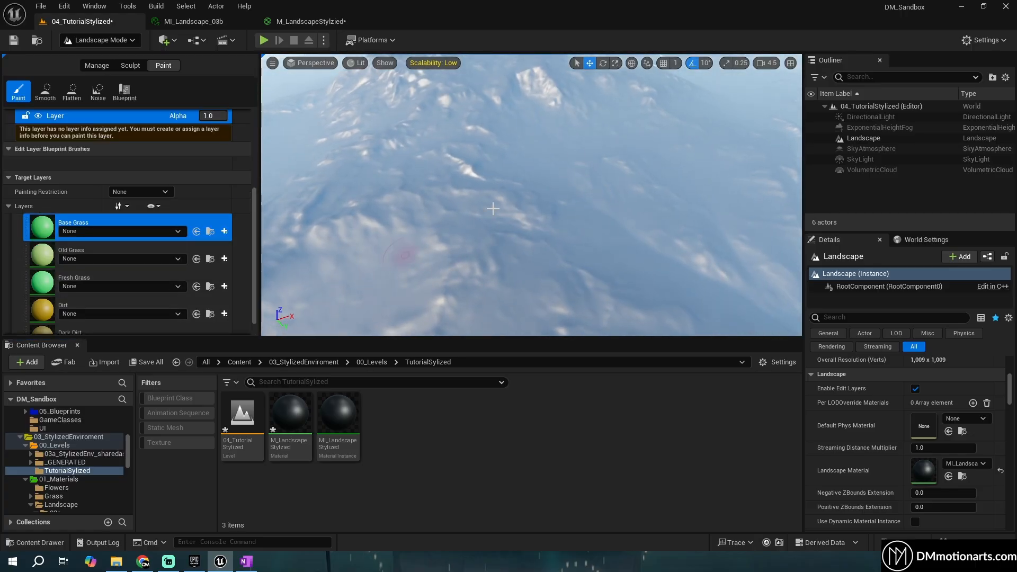
{"action": "right_click_drag", "start_coordinate": [531, 195], "coordinate": [577, 223]}
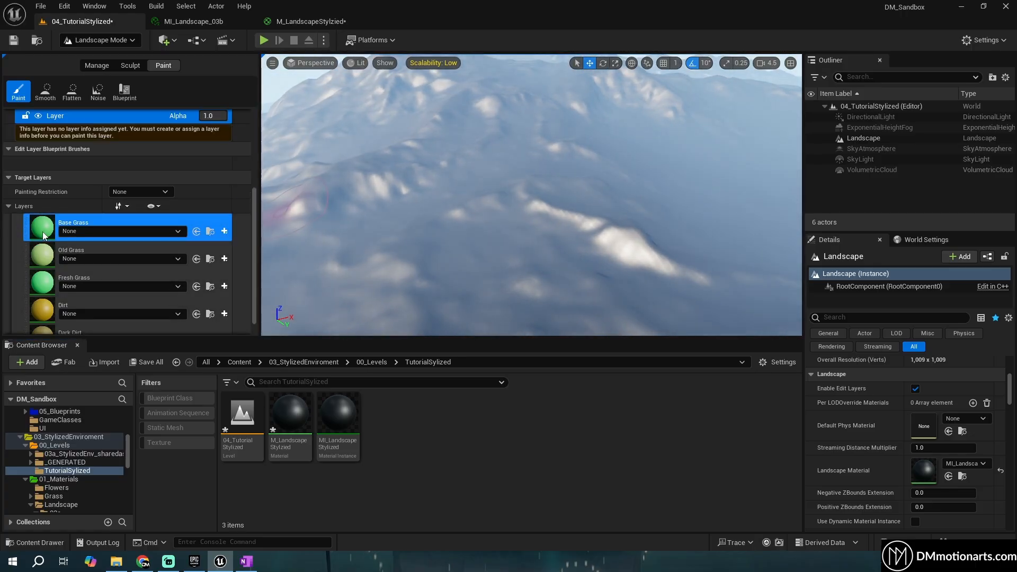
{"action": "left_click", "coordinate": [224, 232]}
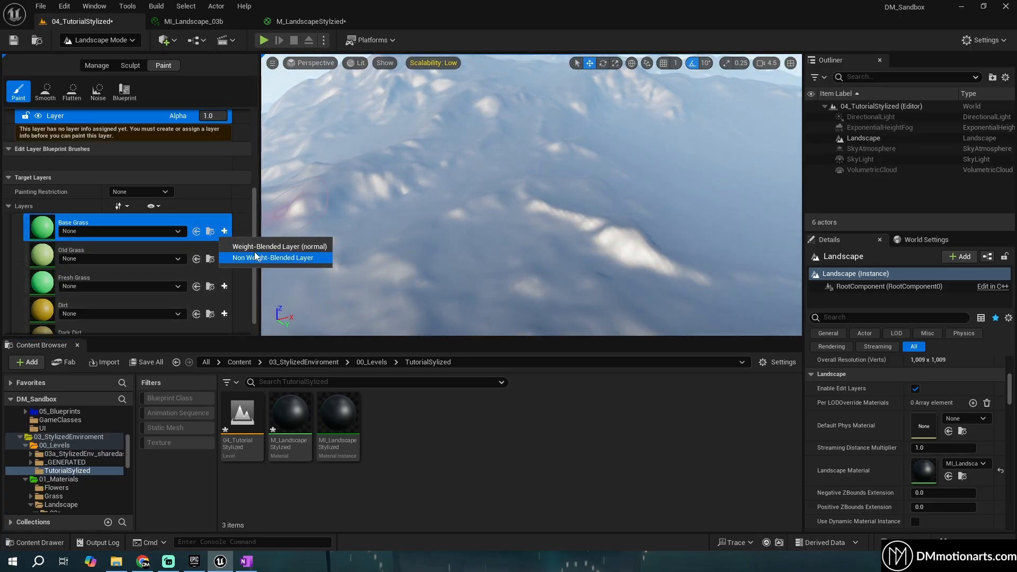
{"action": "left_click", "coordinate": [297, 247]}
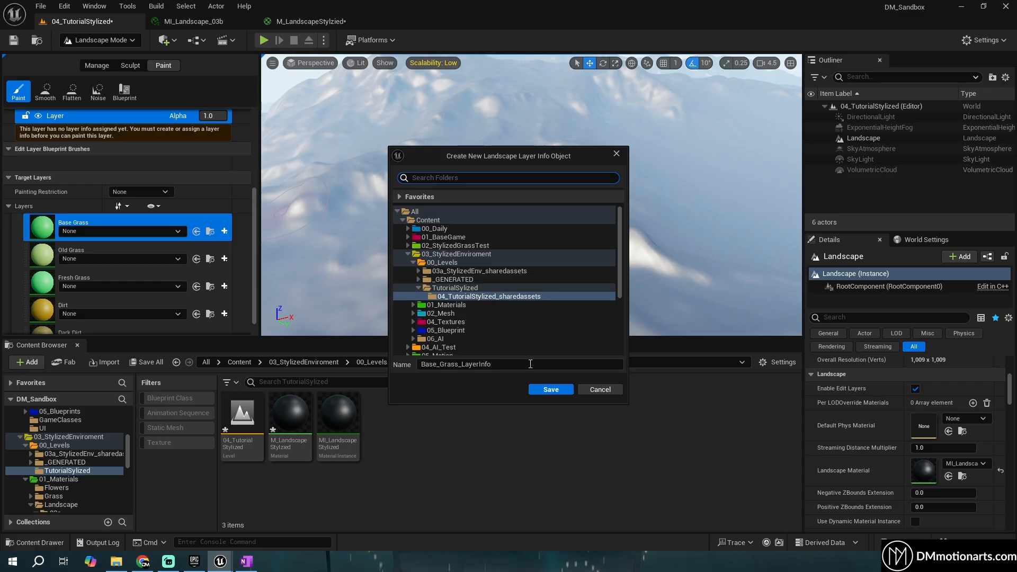
{"action": "left_click", "coordinate": [542, 390]}
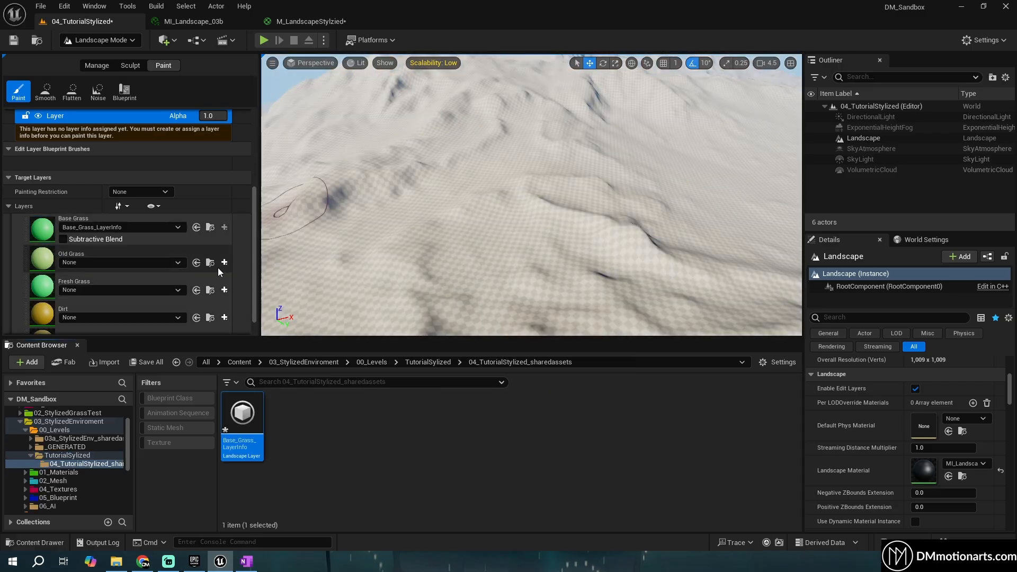
Create the layer infos Old_Grass_LayerInfo and Fresh_Grass_LayerInfo for the Old Grass and Fresh Grass layers in the same folder
{"action": "left_click", "coordinate": [224, 264]}
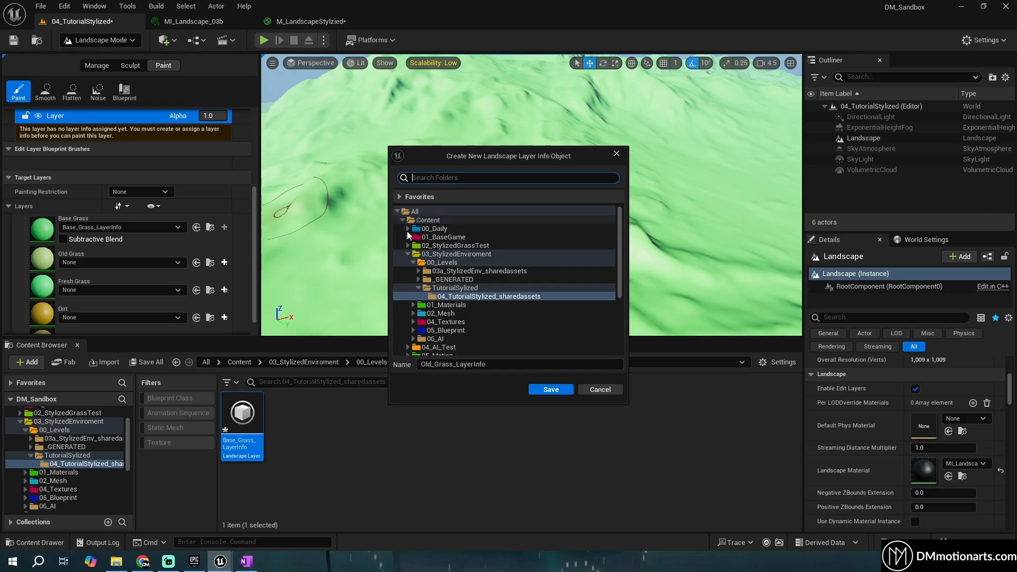
{"action": "left_click", "coordinate": [550, 393]}
{"action": "left_click", "coordinate": [224, 293]}
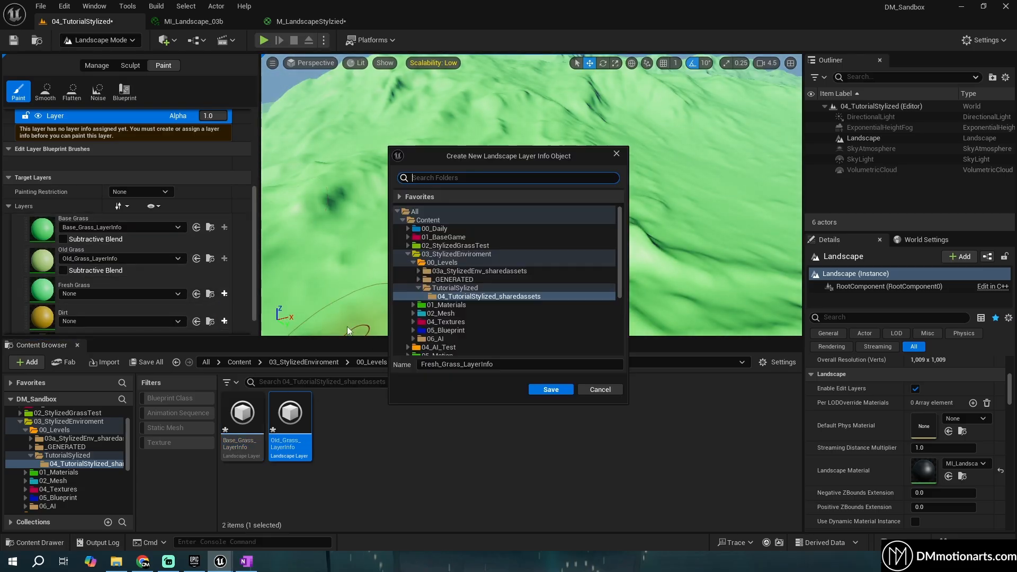
{"action": "left_click", "coordinate": [551, 389]}
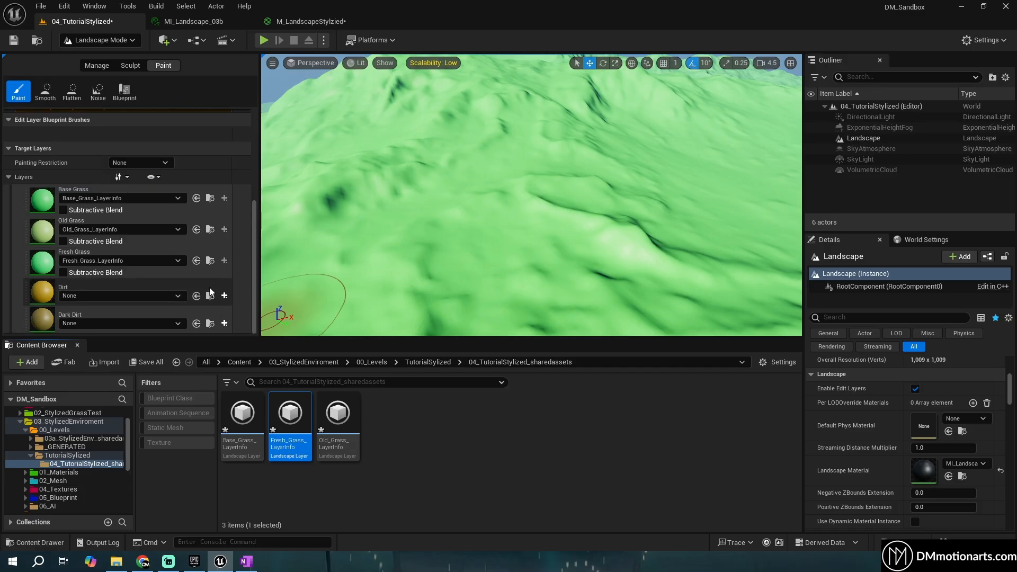
Create the layer infos Dirt_LayerInfo and Dark_Dirt_LayerInfo for the Dirt and Dark Dirt layers in the same folder
{"action": "left_click", "coordinate": [224, 295]}
{"action": "left_click", "coordinate": [237, 314]}
{"action": "left_click", "coordinate": [551, 389]}
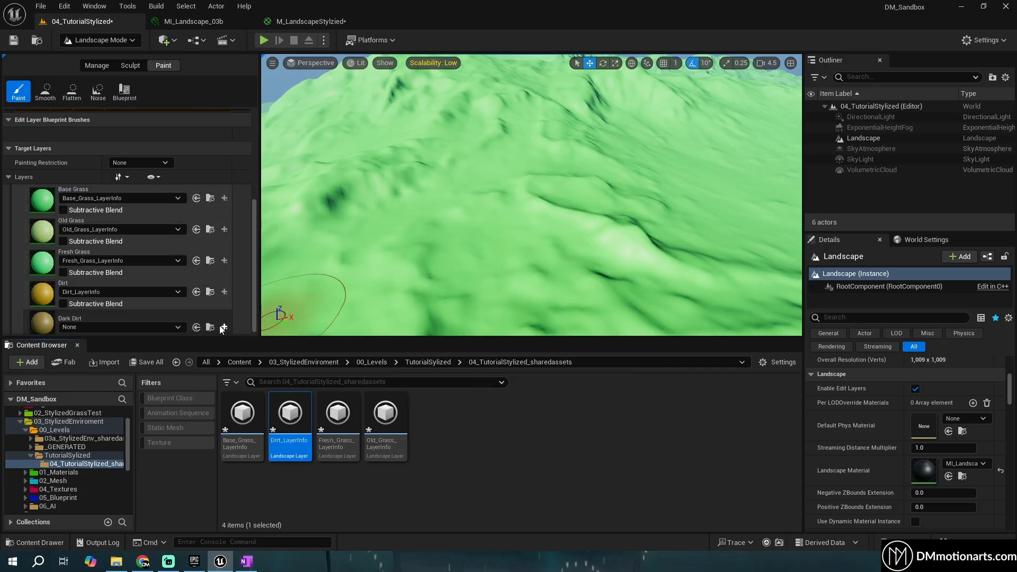
{"action": "left_click", "coordinate": [224, 327]}
{"action": "left_click", "coordinate": [233, 340]}
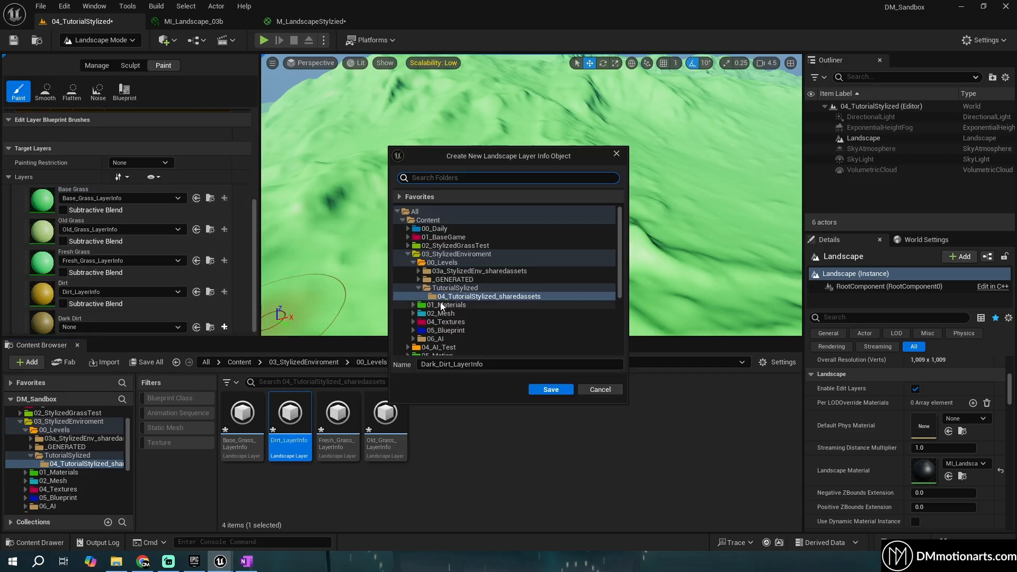
{"action": "left_click", "coordinate": [551, 389]}
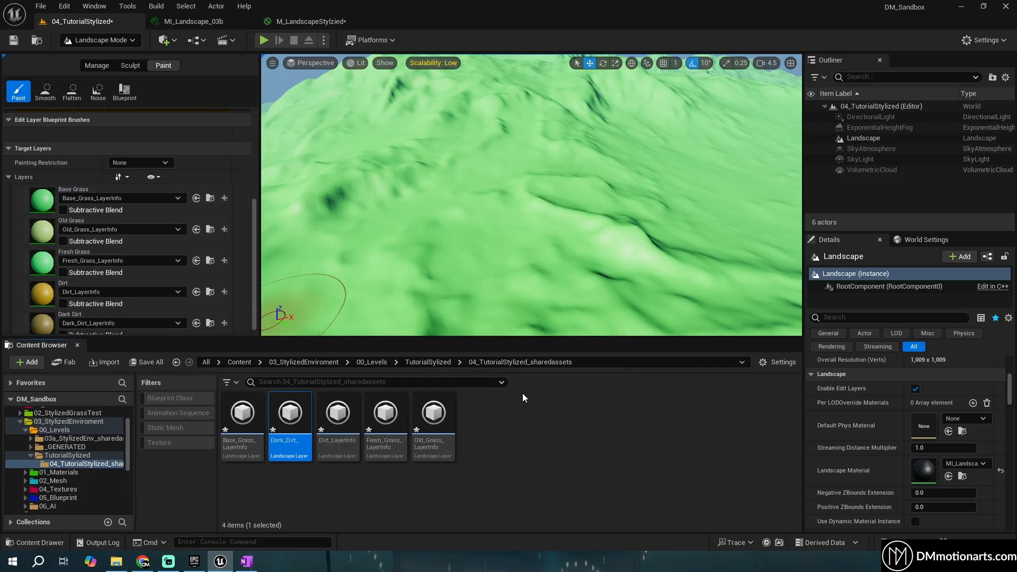
Save the level with its new layer info assets and open the 04_TutorialStylized_sharedassets folder
{"action": "left_click", "coordinate": [425, 363]}
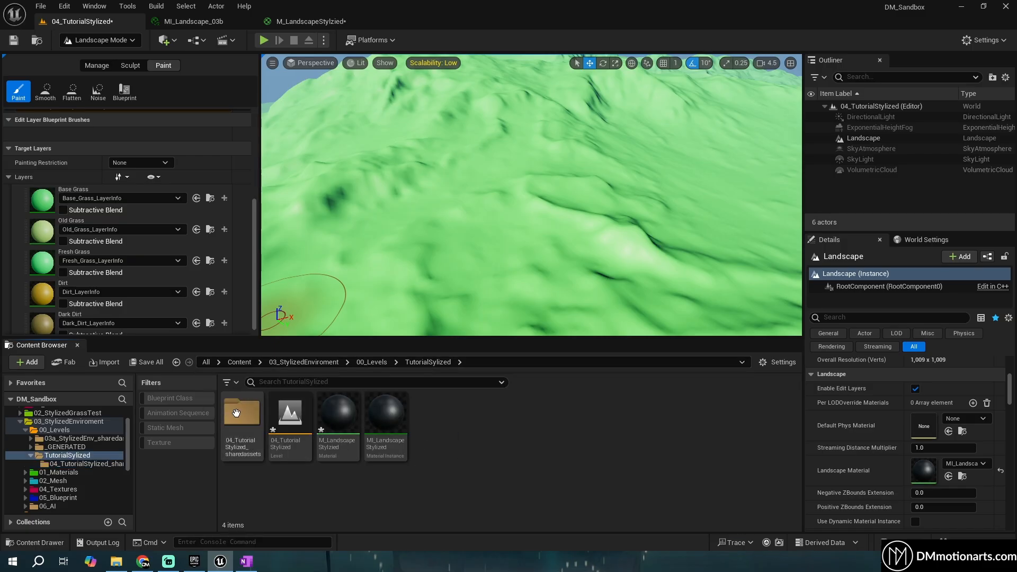
{"action": "key", "text": "ctrl+s"}
{"action": "double_click", "coordinate": [235, 418]}
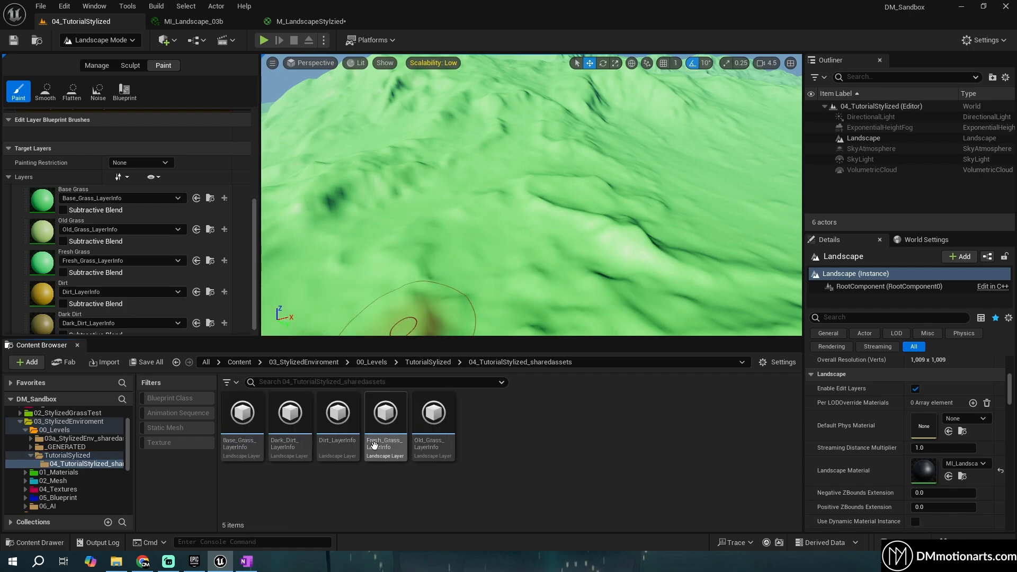
Paint a patch of the Old Grass layer across the uneven hillside in the foreground of the landscape
{"action": "right_click_drag", "start_coordinate": [491, 313], "coordinate": [506, 313]}
{"action": "scroll", "coordinate": [49, 233], "scroll_direction": "down", "scroll_amount": 1}
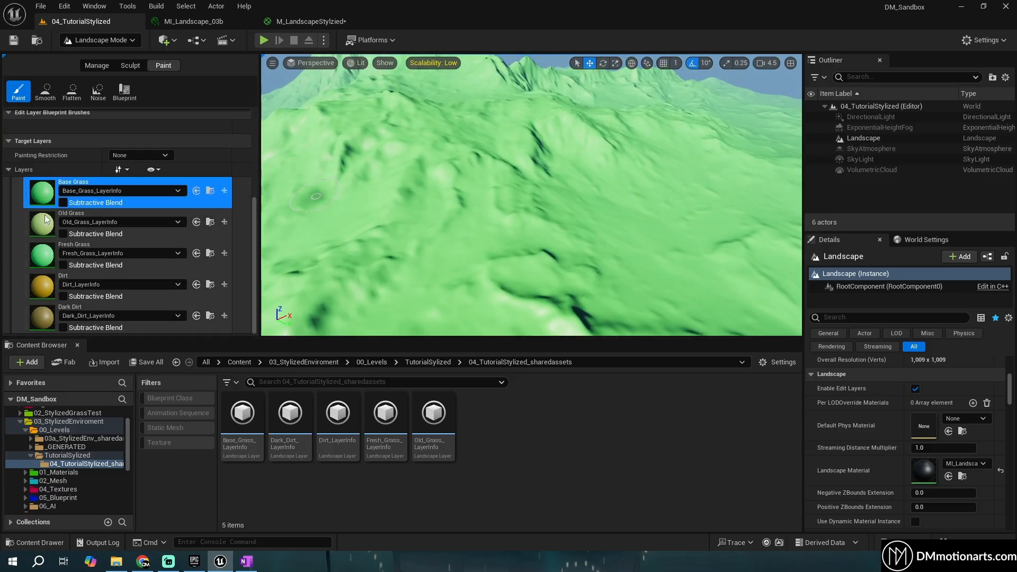
{"action": "left_click", "coordinate": [49, 233]}
{"action": "right_click_drag", "start_coordinate": [404, 204], "coordinate": [404, 248]}
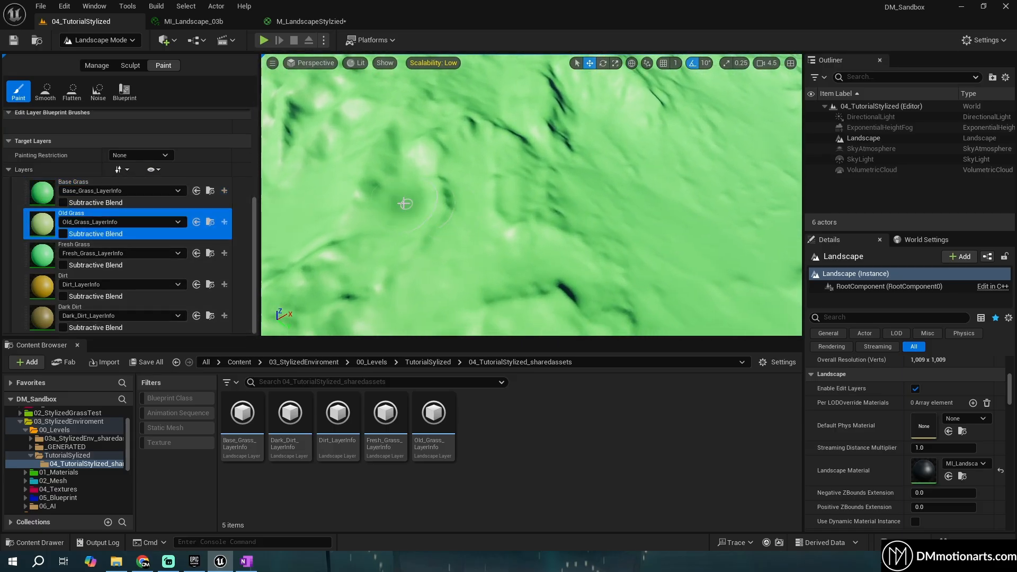
{"action": "mouse_move", "coordinate": [404, 204]}
{"action": "left_mouse_down"}
{"action": "mouse_move", "coordinate": [429, 218]}
{"action": "mouse_move", "coordinate": [540, 225]}
{"action": "mouse_move", "coordinate": [497, 187]}
{"action": "mouse_move", "coordinate": [496, 212]}
{"action": "mouse_move", "coordinate": [467, 237]}
{"action": "left_mouse_up"}
{"action": "right_click_drag", "start_coordinate": [468, 237], "coordinate": [441, 201]}
{"action": "mouse_move", "coordinate": [440, 168]}
{"action": "left_mouse_down"}
{"action": "mouse_move", "coordinate": [446, 199]}
{"action": "mouse_move", "coordinate": [433, 146]}
{"action": "left_mouse_up"}
{"action": "mouse_move", "coordinate": [433, 146]}
{"action": "right_mouse_down"}
{"action": "mouse_move", "coordinate": [477, 127]}
{"action": "mouse_move", "coordinate": [450, 109]}
{"action": "right_mouse_up"}
{"action": "mouse_move", "coordinate": [453, 232]}
{"action": "left_mouse_down"}
{"action": "mouse_move", "coordinate": [445, 249]}
{"action": "mouse_move", "coordinate": [437, 212]}
{"action": "left_mouse_up"}
Set all viewport scalability groups to Medium
{"action": "left_click", "coordinate": [446, 63]}
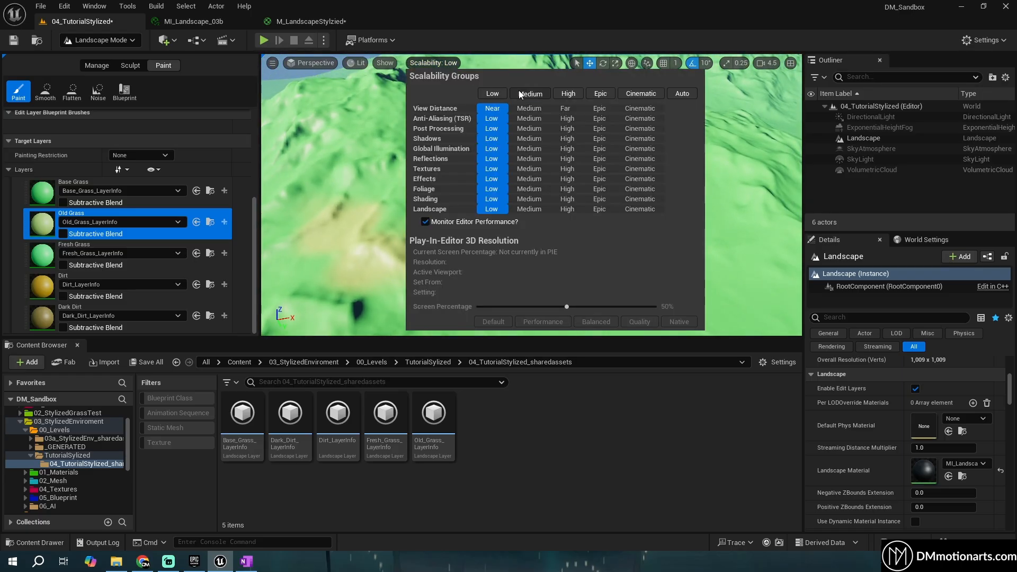
{"action": "left_click", "coordinate": [520, 94]}
{"action": "left_click", "coordinate": [512, 43]}
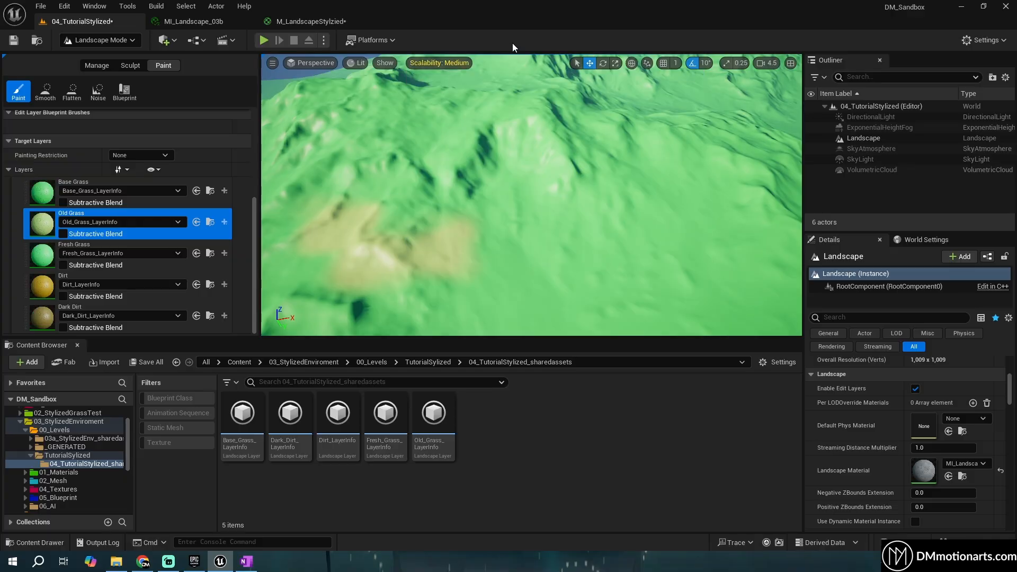
{"action": "left_click", "coordinate": [457, 63]}
{"action": "left_click", "coordinate": [443, 71]}
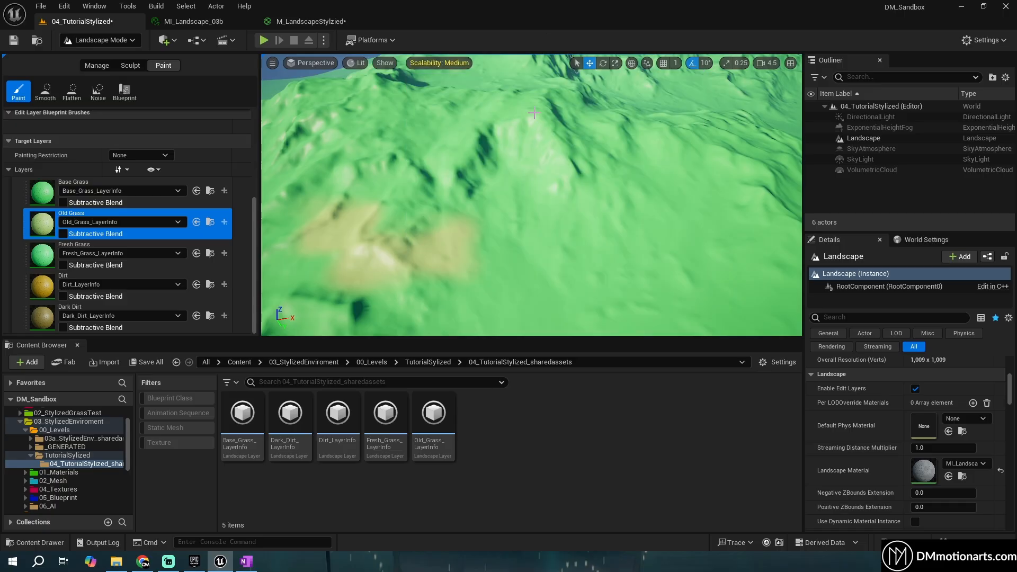
{"action": "left_click", "coordinate": [445, 67]}
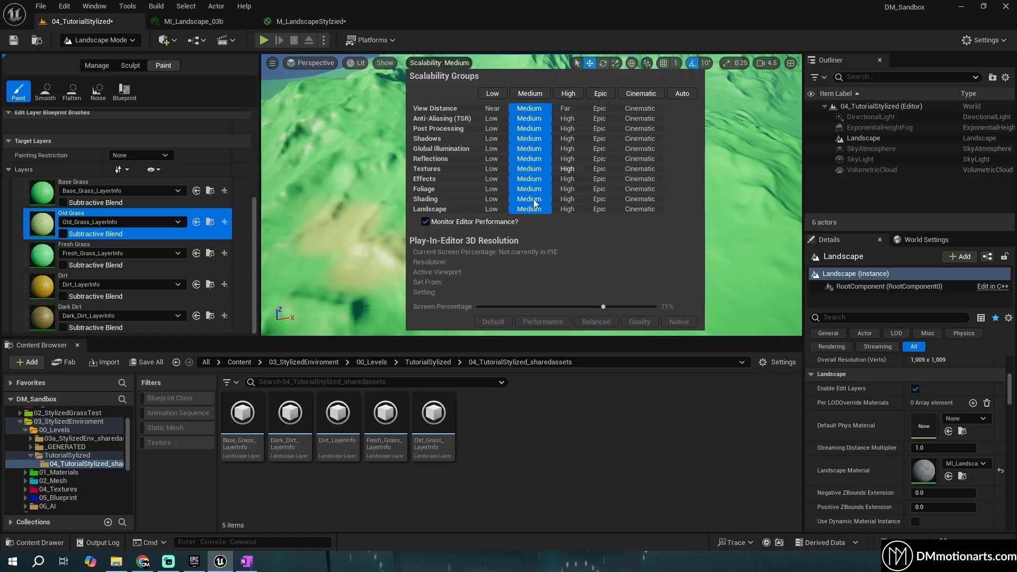
{"action": "left_click", "coordinate": [542, 394]}
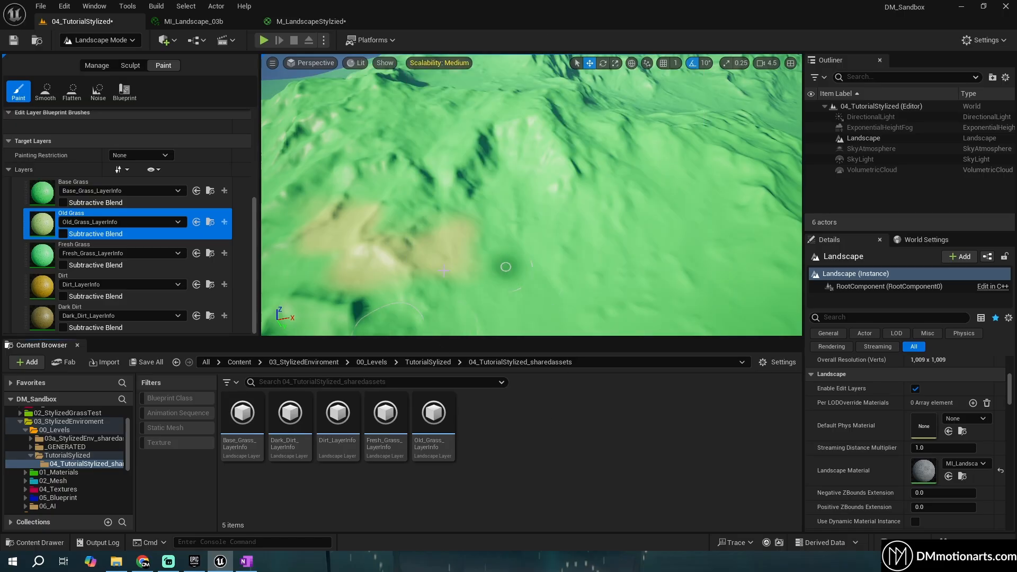
{"action": "left_click", "coordinate": [159, 568]}
{"action": "left_click", "coordinate": [672, 545]}
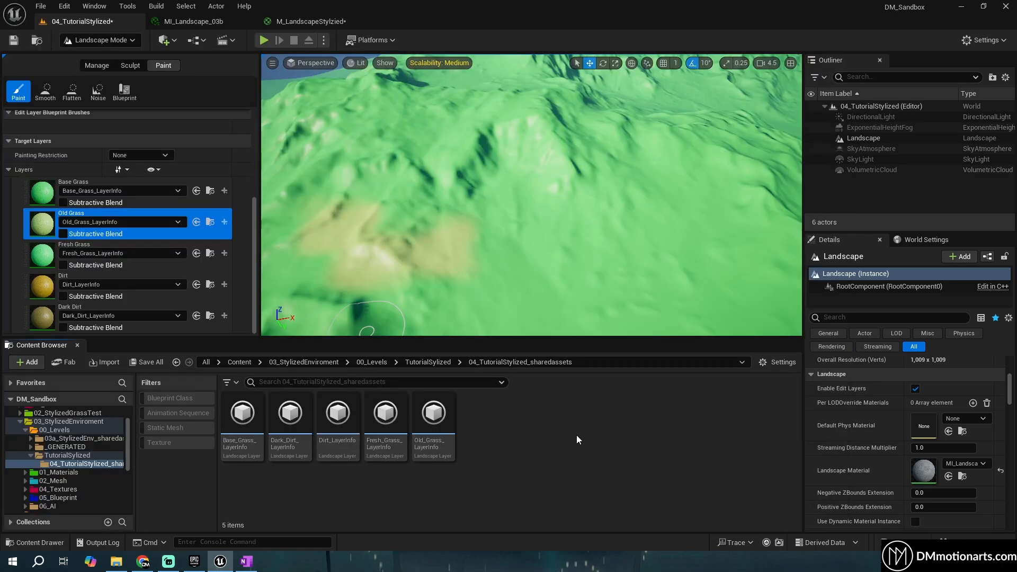
{"action": "mouse_move", "coordinate": [465, 140]}
{"action": "right_mouse_down"}
{"action": "mouse_move", "coordinate": [471, 154]}
{"action": "mouse_move", "coordinate": [450, 211]}
{"action": "mouse_move", "coordinate": [465, 139]}
{"action": "mouse_move", "coordinate": [476, 159]}
{"action": "mouse_move", "coordinate": [461, 217]}
{"action": "right_mouse_up"}
{"action": "key", "text": "w"}
{"action": "key", "text": "s"}
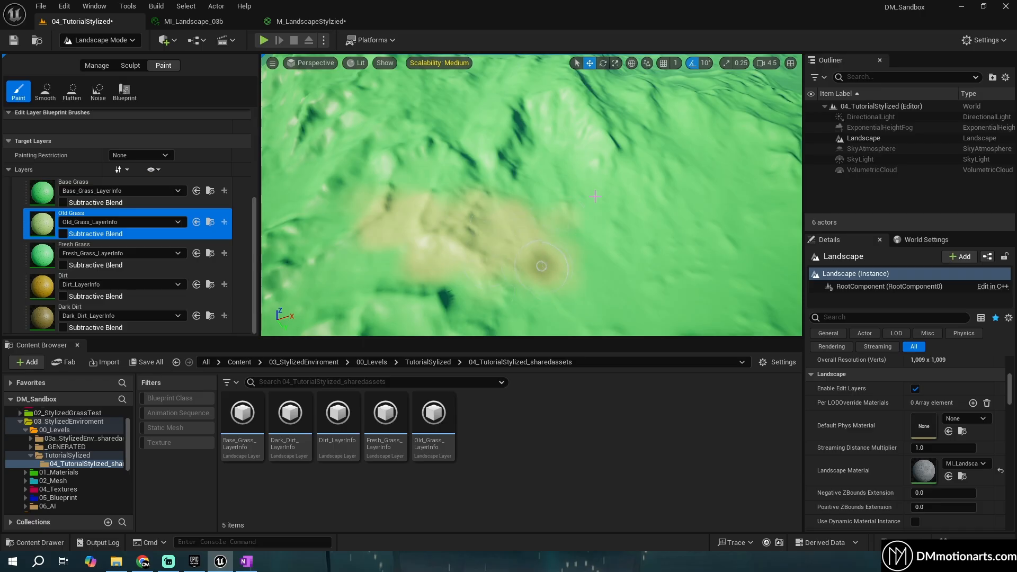
{"action": "key", "text": "s"}
{"action": "right_click_drag", "start_coordinate": [541, 264], "coordinate": [514, 239]}
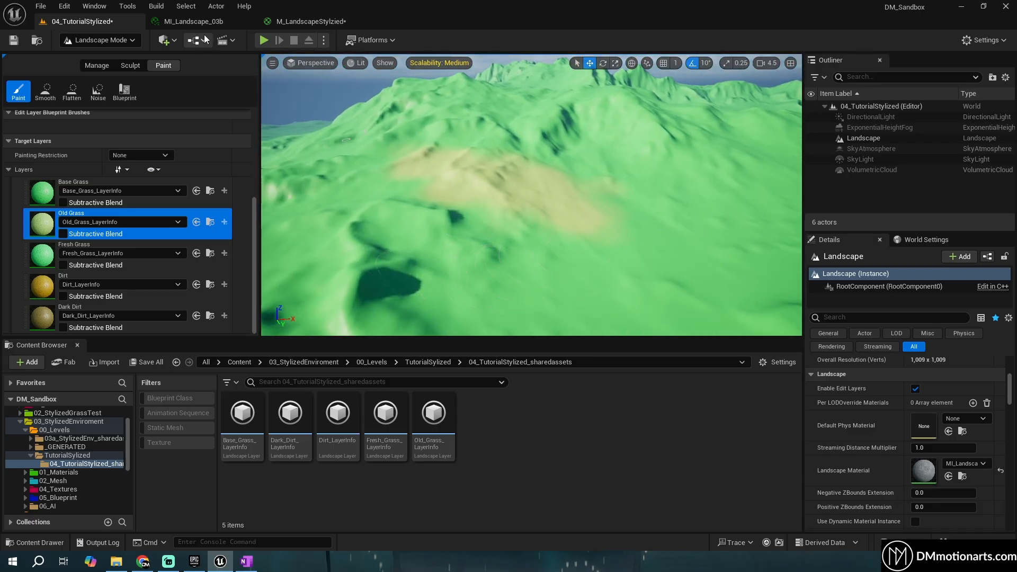
In the M_LandscapeStylzied material, set Roughness to 0.9 and Specular to 0, and apply the change
{"action": "left_click", "coordinate": [318, 21]}
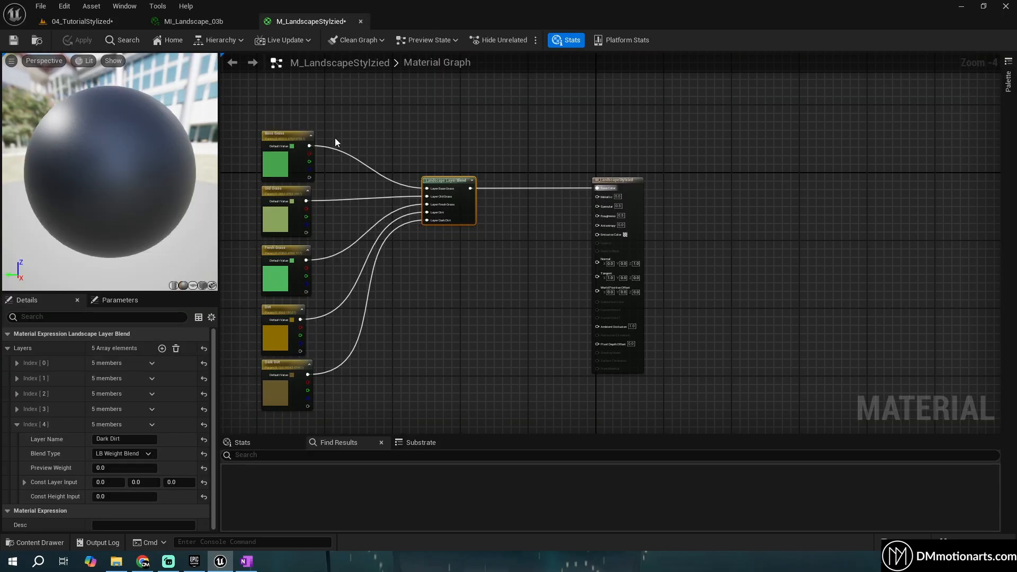
{"action": "scroll", "coordinate": [486, 162], "scroll_direction": "up", "scroll_amount": 3}
{"action": "right_click_drag", "start_coordinate": [692, 224], "coordinate": [554, 185]}
{"action": "right_click_drag", "start_coordinate": [619, 186], "coordinate": [507, 198]}
{"action": "scroll", "coordinate": [578, 170], "scroll_direction": "up", "scroll_amount": 1}
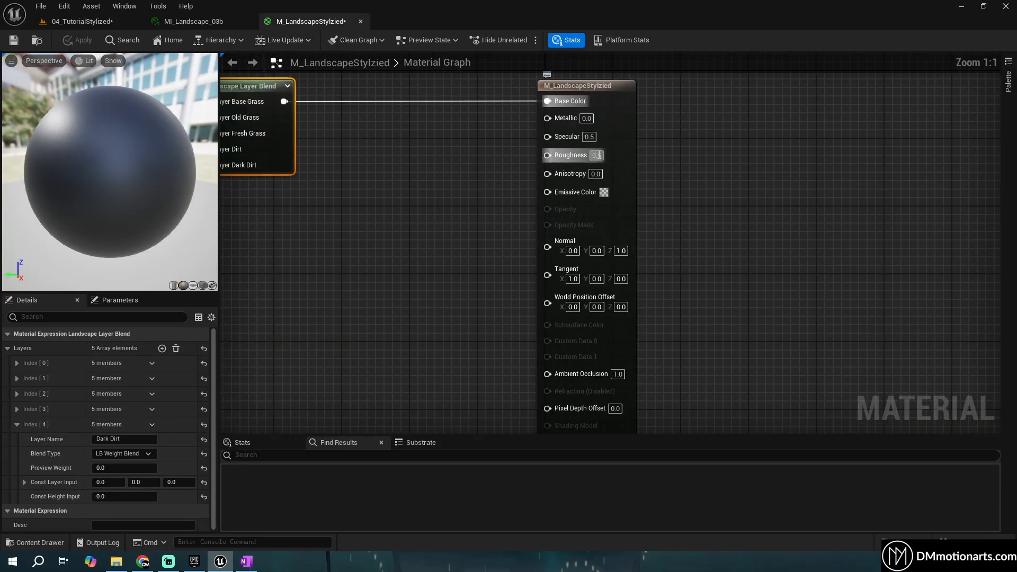
{"action": "left_click", "coordinate": [596, 155]}
{"action": "type", "text": "0.9"}
{"action": "left_click", "coordinate": [664, 165]}
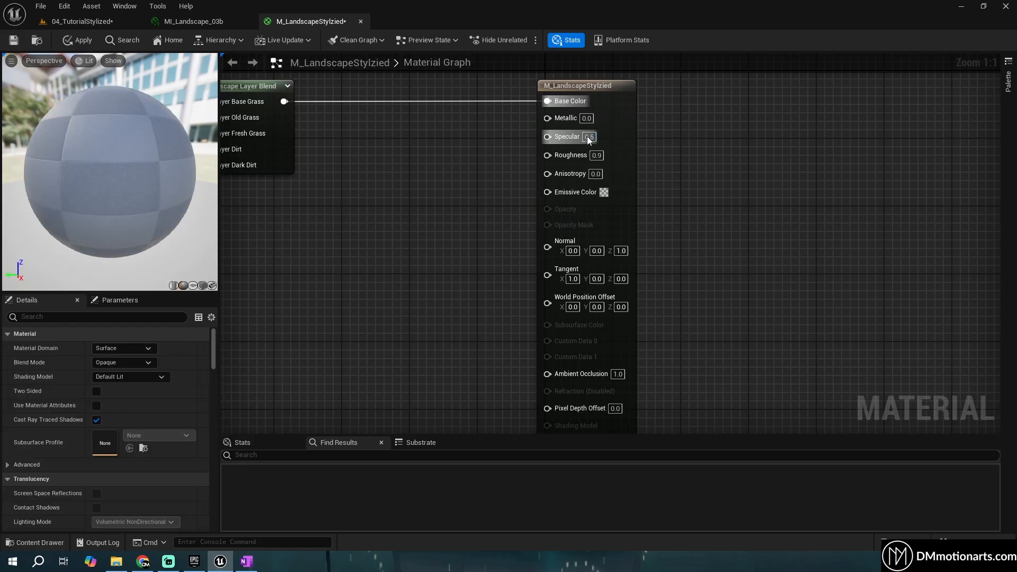
{"action": "type", "text": "0"}
{"action": "key", "text": "Return"}
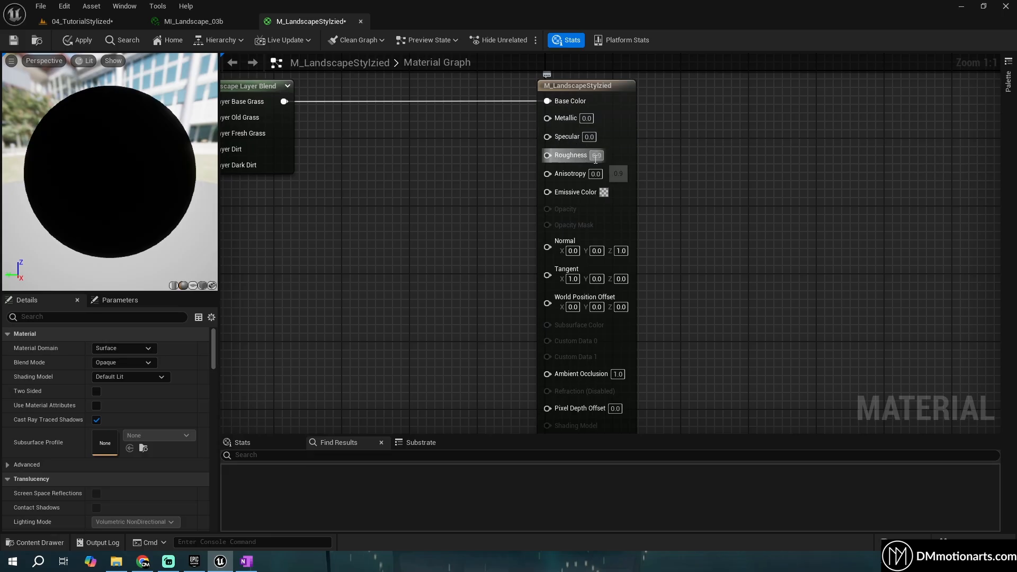
{"action": "left_click", "coordinate": [68, 36]}
Return to the 04_TutorialStylized level and extend the Old Grass patch with a short paint stroke at its edge
{"action": "left_click", "coordinate": [71, 22]}
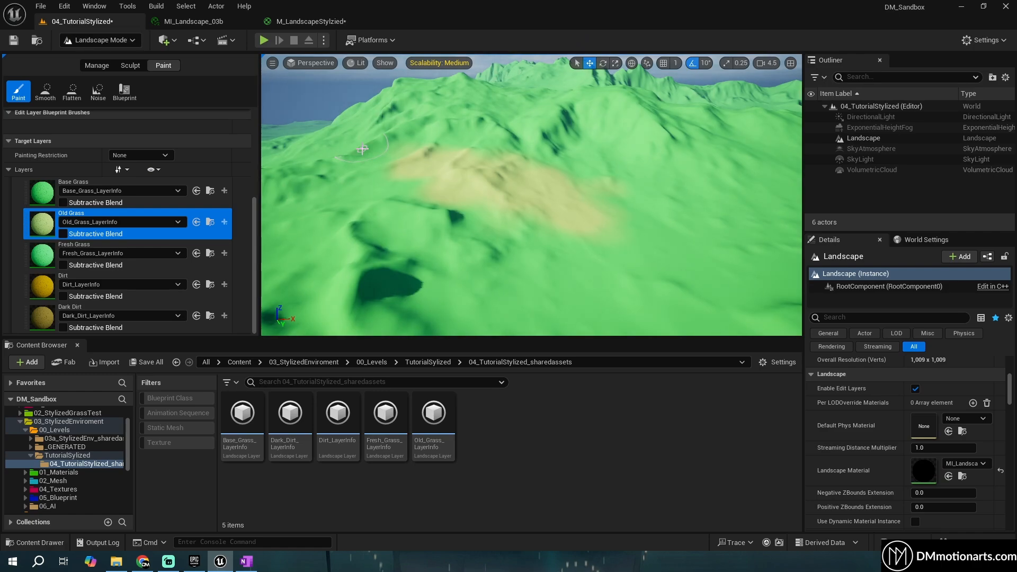
{"action": "right_click_drag", "start_coordinate": [582, 260], "coordinate": [594, 228]}
{"action": "key", "text": "w"}
{"action": "left_click_drag", "start_coordinate": [531, 222], "coordinate": [540, 193]}
{"action": "right_click_drag", "start_coordinate": [540, 193], "coordinate": [604, 178]}
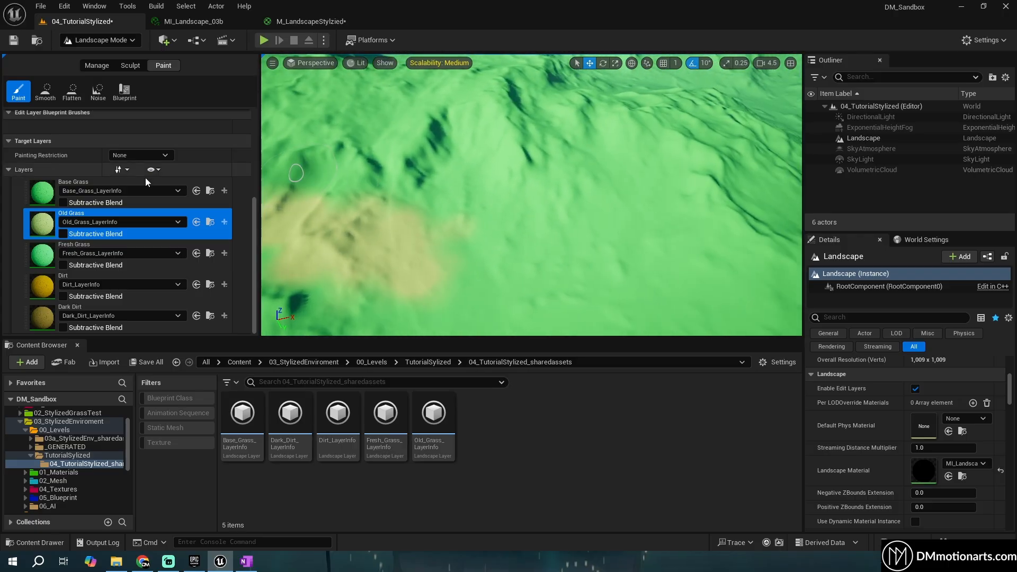
Set the paint tool strength to 1.0 and brush falloff to 0.0, and paint a hard-edged Old Grass spot beside the patch
{"action": "scroll", "coordinate": [145, 180], "scroll_direction": "up", "scroll_amount": 4}
{"action": "right_click_drag", "start_coordinate": [507, 201], "coordinate": [508, 216]}
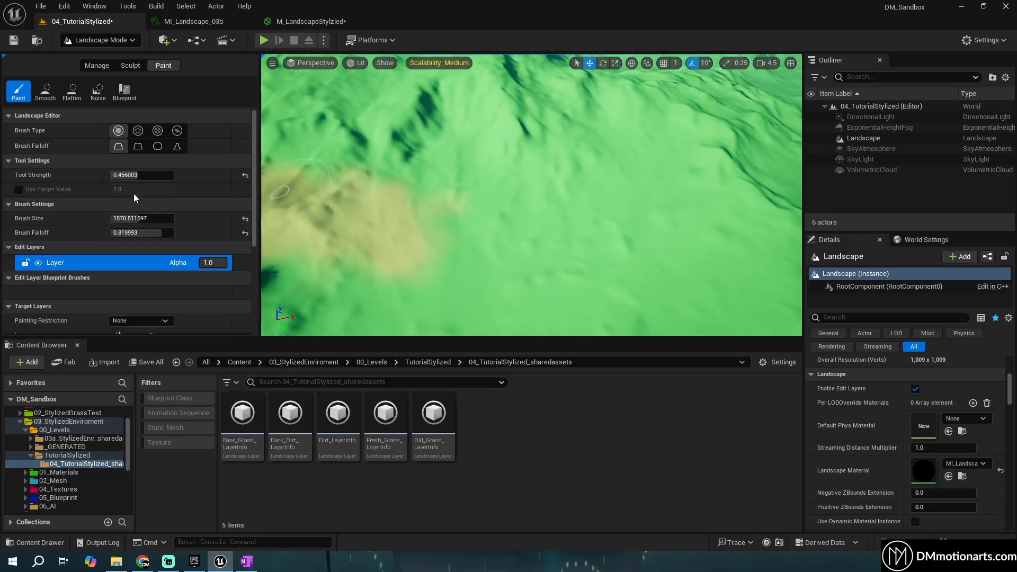
{"action": "left_click_drag", "start_coordinate": [128, 175], "coordinate": [164, 176]}
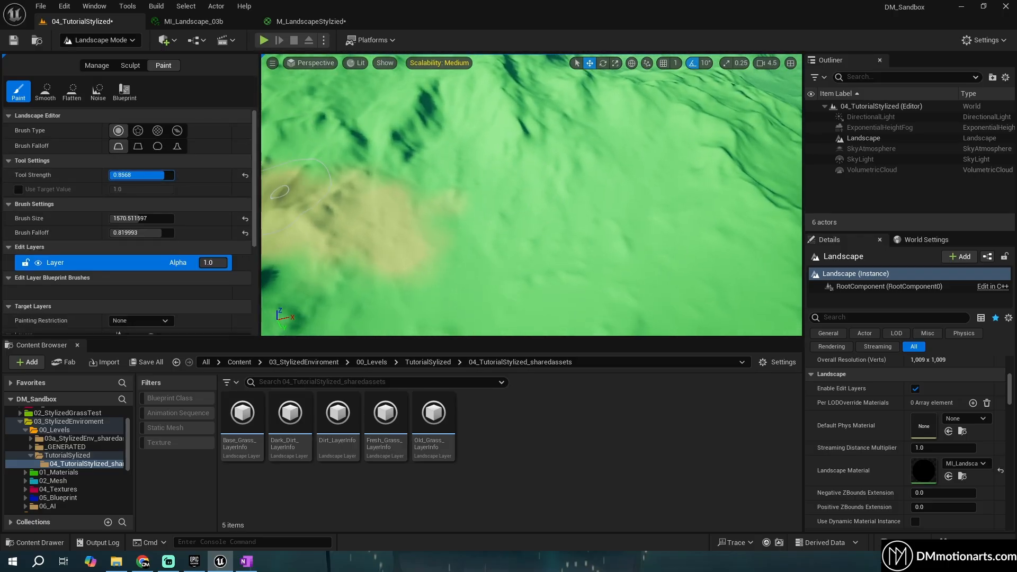
{"action": "left_click", "coordinate": [536, 204]}
{"action": "left_click_drag", "start_coordinate": [159, 233], "coordinate": [109, 233]}
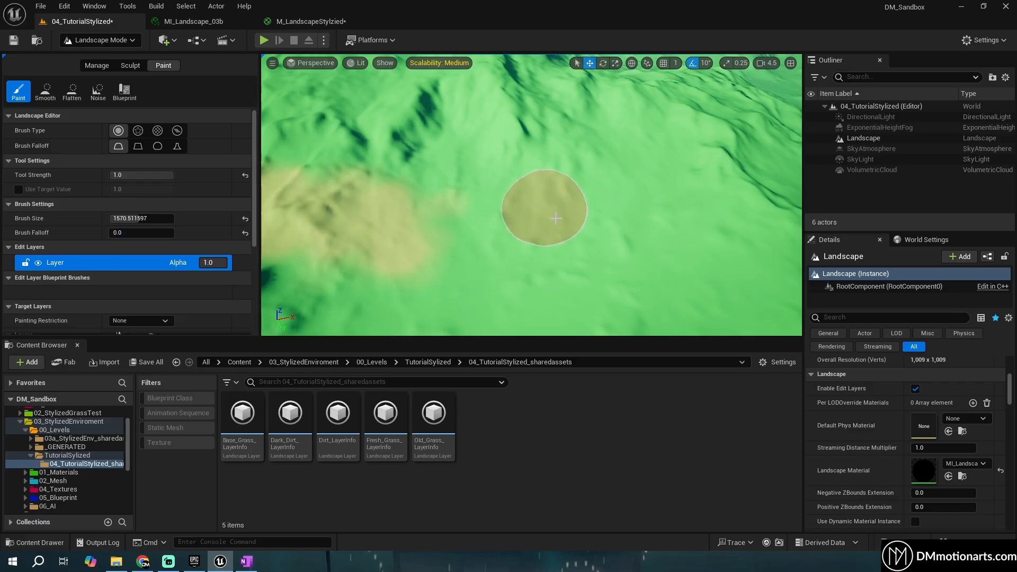
Set the brush falloff to about 0.655 and paint a soft-edged Old Grass spot next to the hard-edged one
{"action": "left_click_drag", "start_coordinate": [137, 233], "coordinate": [150, 233]}
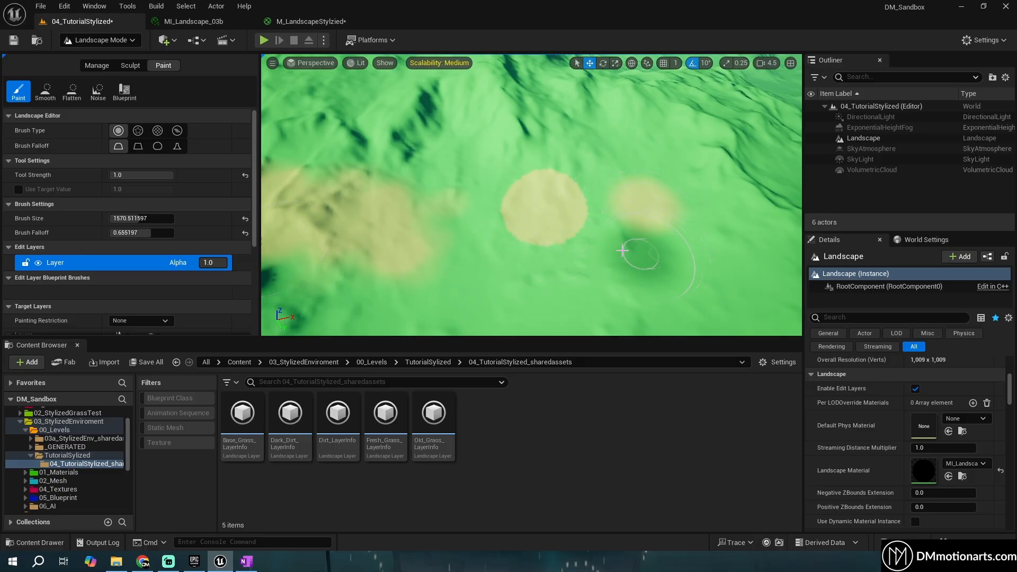
{"action": "mouse_move", "coordinate": [641, 217]}
{"action": "left_mouse_down"}
{"action": "mouse_move", "coordinate": [663, 213]}
{"action": "mouse_move", "coordinate": [656, 207]}
{"action": "left_mouse_up"}
{"action": "mouse_move", "coordinate": [657, 208]}
{"action": "right_mouse_down"}
{"action": "mouse_move", "coordinate": [742, 270]}
{"action": "mouse_move", "coordinate": [626, 233]}
{"action": "mouse_move", "coordinate": [561, 260]}
{"action": "right_mouse_up"}
Set the paint tool strength to about 0.478 and save the level
{"action": "left_click_drag", "start_coordinate": [141, 175], "coordinate": [137, 175]}
{"action": "key", "text": "ctrl+s"}
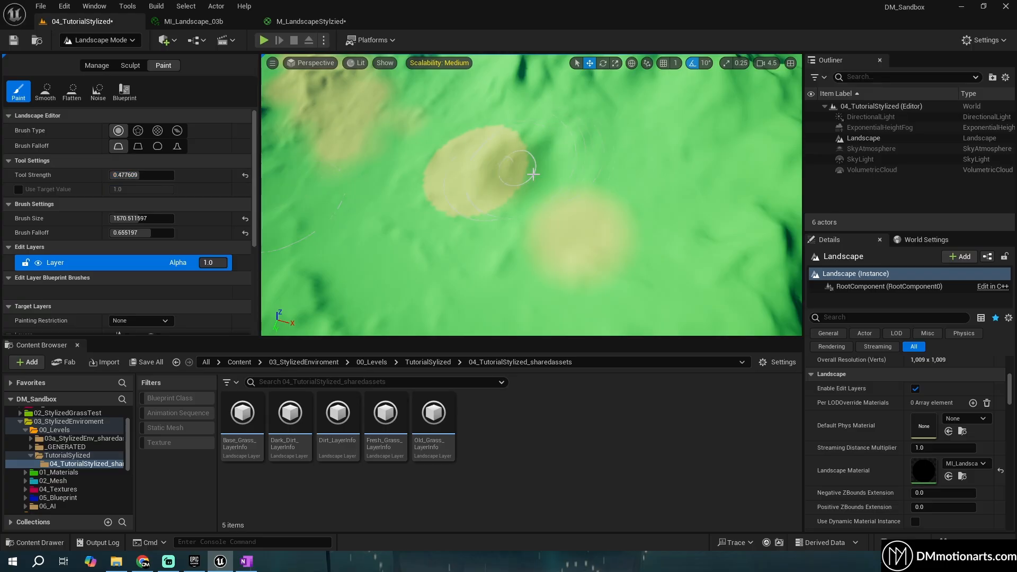
{"action": "mouse_move", "coordinate": [531, 172]}
{"action": "right_mouse_down"}
{"action": "mouse_move", "coordinate": [550, 127]}
{"action": "mouse_move", "coordinate": [689, 137]}
{"action": "mouse_move", "coordinate": [609, 217]}
{"action": "mouse_move", "coordinate": [550, 164]}
{"action": "mouse_move", "coordinate": [508, 206]}
{"action": "mouse_move", "coordinate": [598, 185]}
{"action": "mouse_move", "coordinate": [524, 148]}
{"action": "mouse_move", "coordinate": [504, 173]}
{"action": "mouse_move", "coordinate": [445, 182]}
{"action": "mouse_move", "coordinate": [450, 167]}
{"action": "right_mouse_up"}
{"action": "key", "text": "ctrl+s"}
Save the M_LandscapeStylzied material and move its Base Grass colour parameter well above the other colour nodes
{"action": "left_click", "coordinate": [313, 22]}
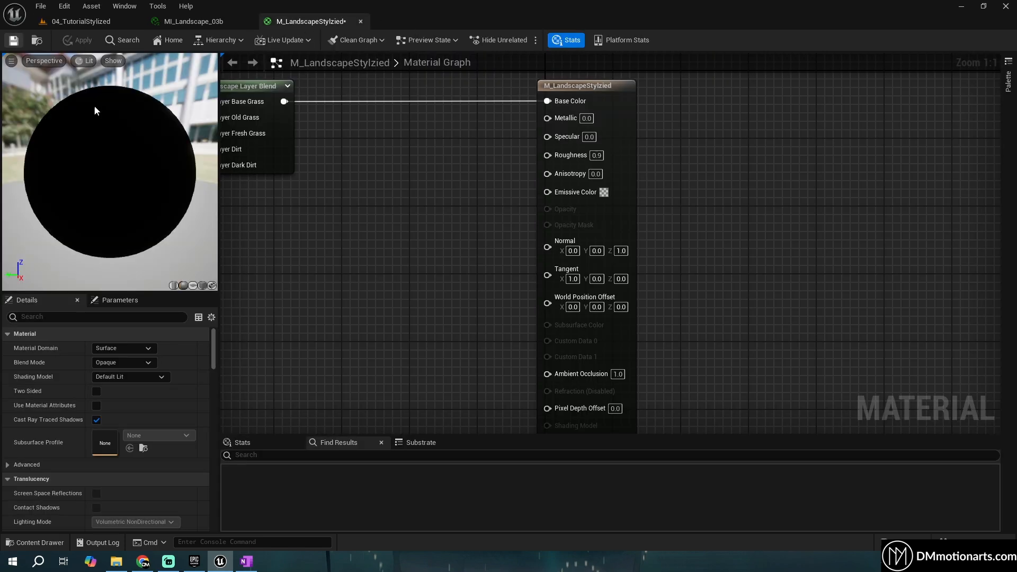
{"action": "scroll", "coordinate": [357, 221], "scroll_direction": "down", "scroll_amount": 2}
{"action": "scroll", "coordinate": [439, 220], "scroll_direction": "up", "scroll_amount": 3}
{"action": "right_click_drag", "start_coordinate": [536, 187], "coordinate": [556, 249]}
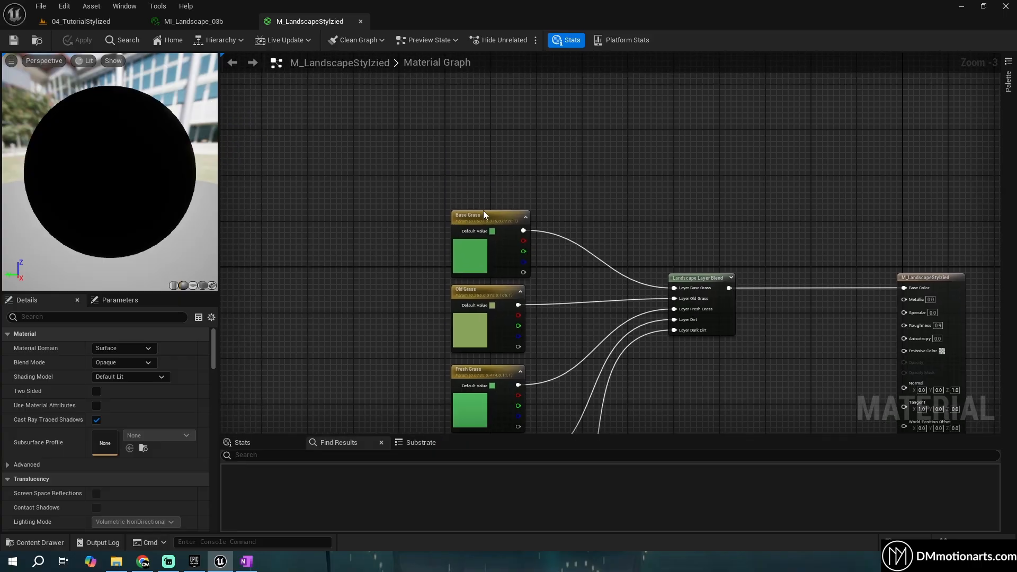
{"action": "left_click_drag", "start_coordinate": [487, 216], "coordinate": [426, 63]}
{"action": "right_click_drag", "start_coordinate": [475, 175], "coordinate": [483, 259]}
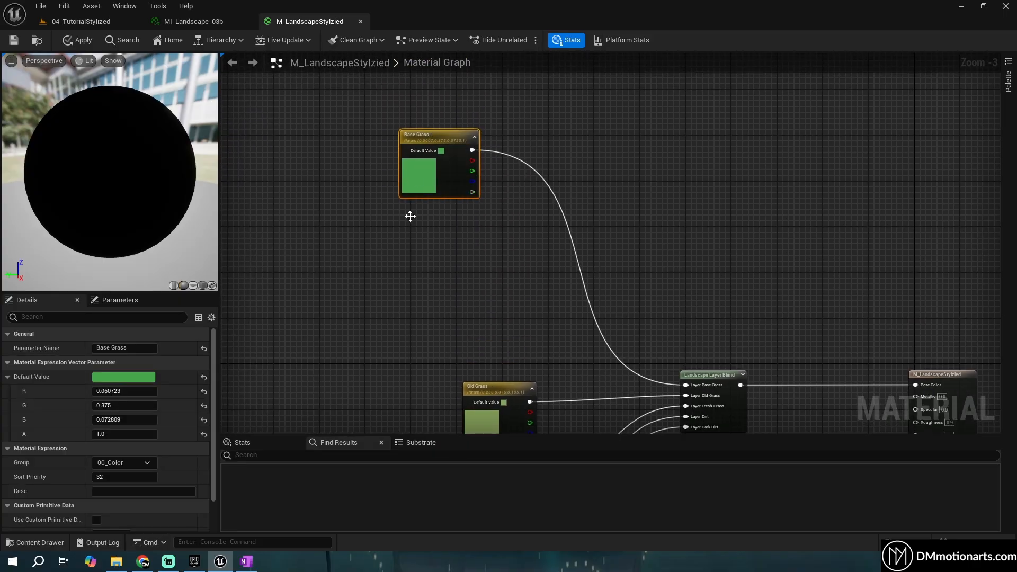
Duplicate the Base Grass parameter below the original and set the copy's colour to teal green, sRGB hex 4DA67AFF
{"action": "key", "text": "ctrl+c"}
{"action": "key", "text": "ctrl+v"}
{"action": "scroll", "coordinate": [410, 215], "scroll_direction": "up", "scroll_amount": 3}
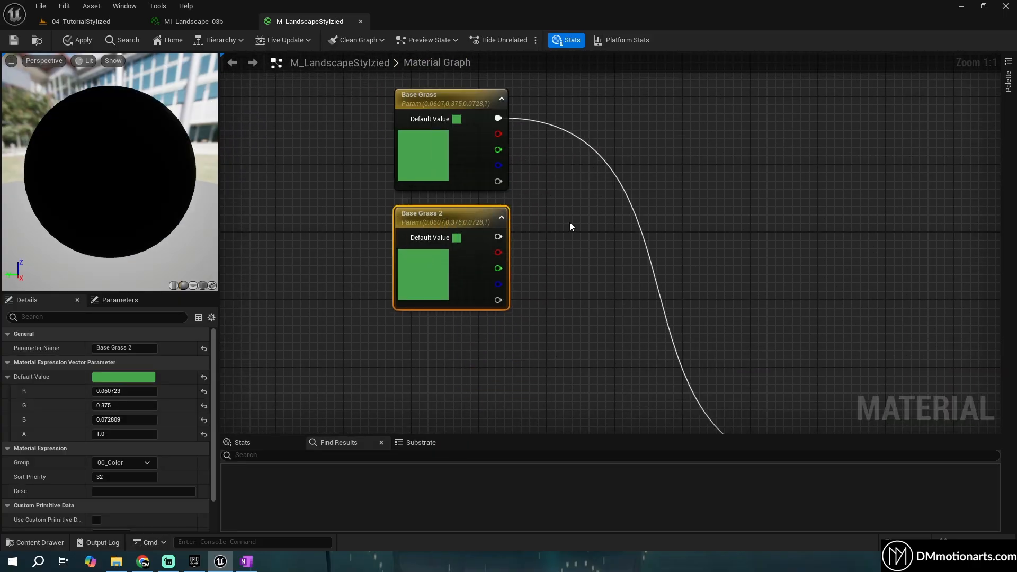
{"action": "left_click", "coordinate": [570, 221]}
{"action": "left_click", "coordinate": [443, 217]}
{"action": "double_click", "coordinate": [431, 259]}
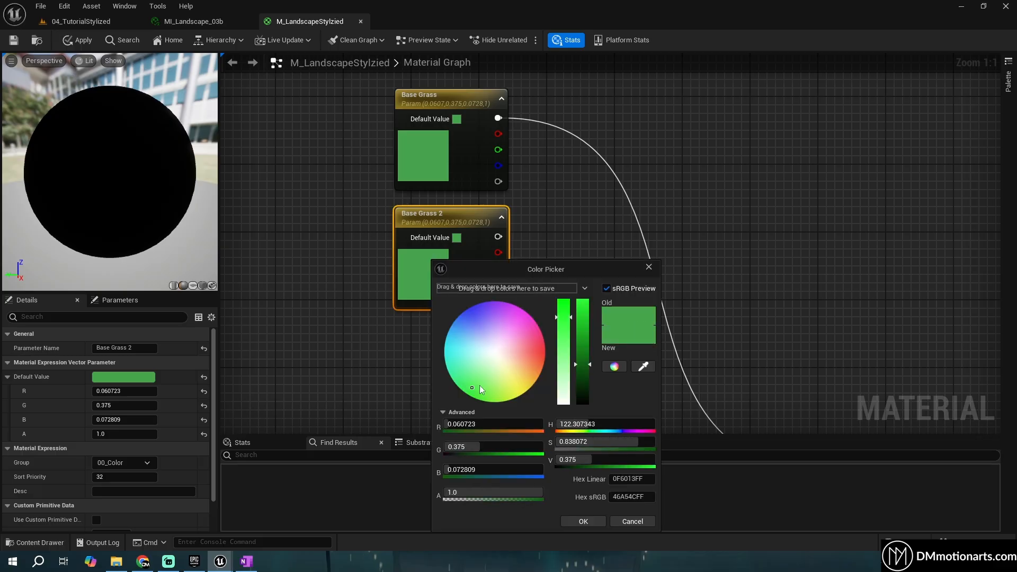
{"action": "left_click_drag", "start_coordinate": [475, 387], "coordinate": [462, 376]}
{"action": "left_click", "coordinate": [583, 364]}
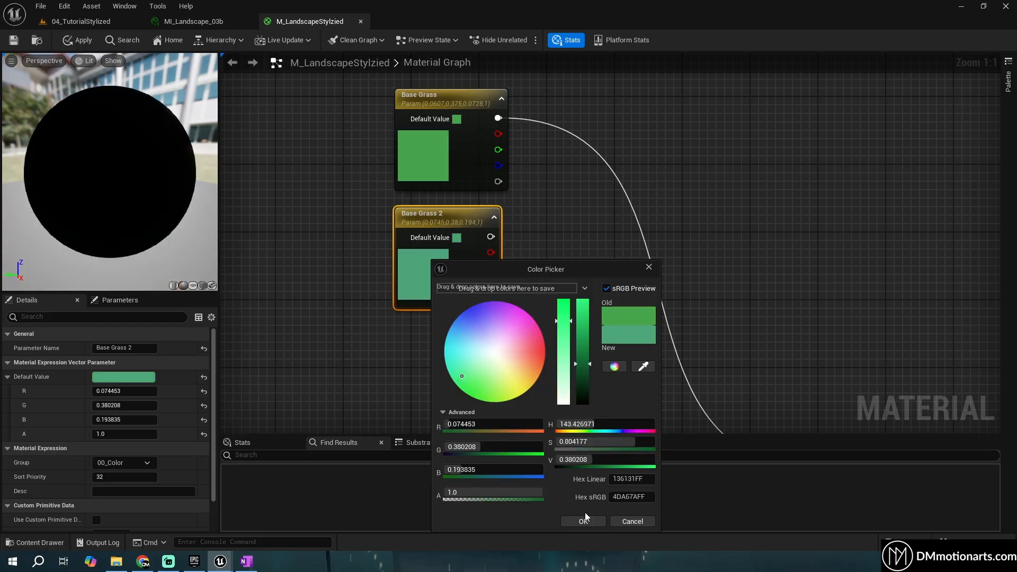
{"action": "left_click", "coordinate": [584, 520]}
Add a Lerp node beside the two Base Grass colour parameters
{"action": "right_click_drag", "start_coordinate": [555, 280], "coordinate": [497, 295]}
{"action": "scroll", "coordinate": [497, 292], "scroll_direction": "down", "scroll_amount": 1}
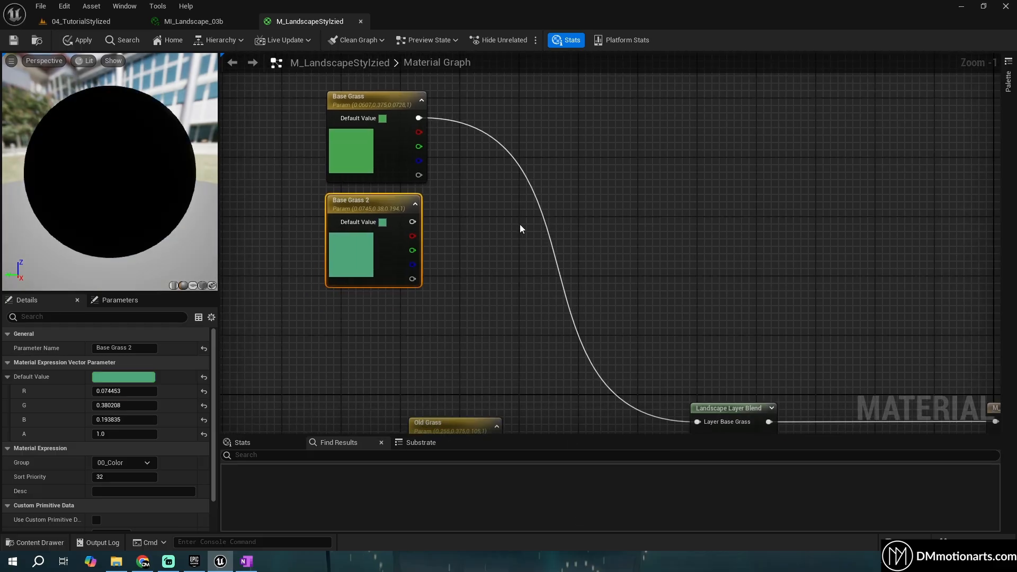
{"action": "left_click", "coordinate": [539, 144]}
{"action": "left_click_drag", "start_coordinate": [527, 129], "coordinate": [582, 205]}
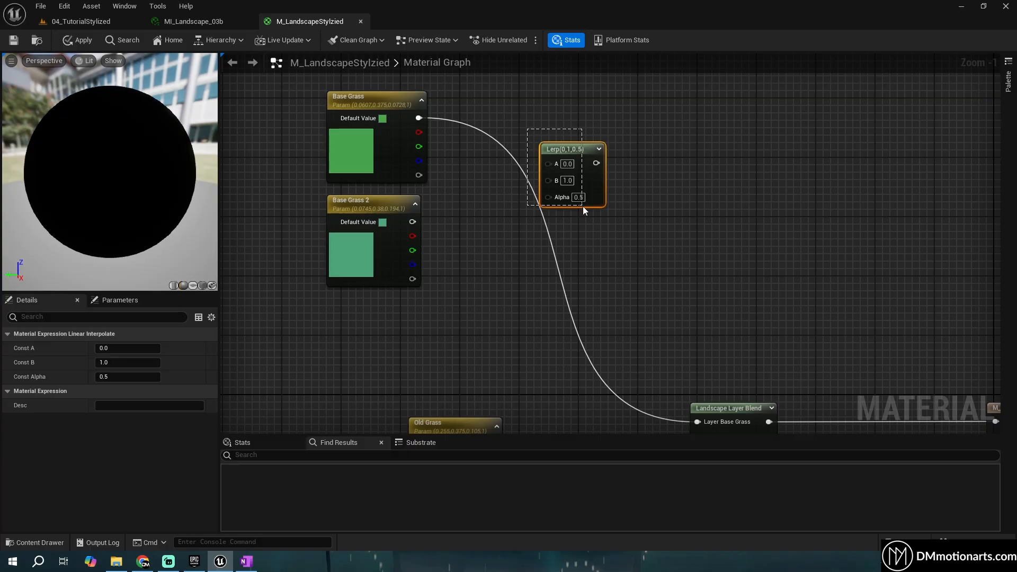
{"action": "right_click", "coordinate": [636, 173]}
{"action": "left_click", "coordinate": [623, 183]}
{"action": "right_click", "coordinate": [660, 177]}
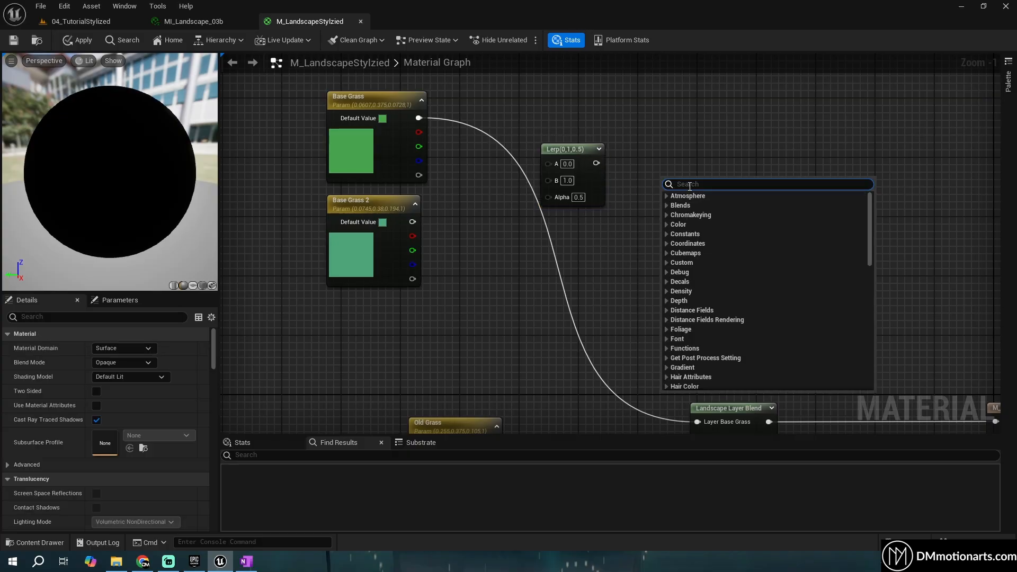
{"action": "left_click", "coordinate": [630, 218]}
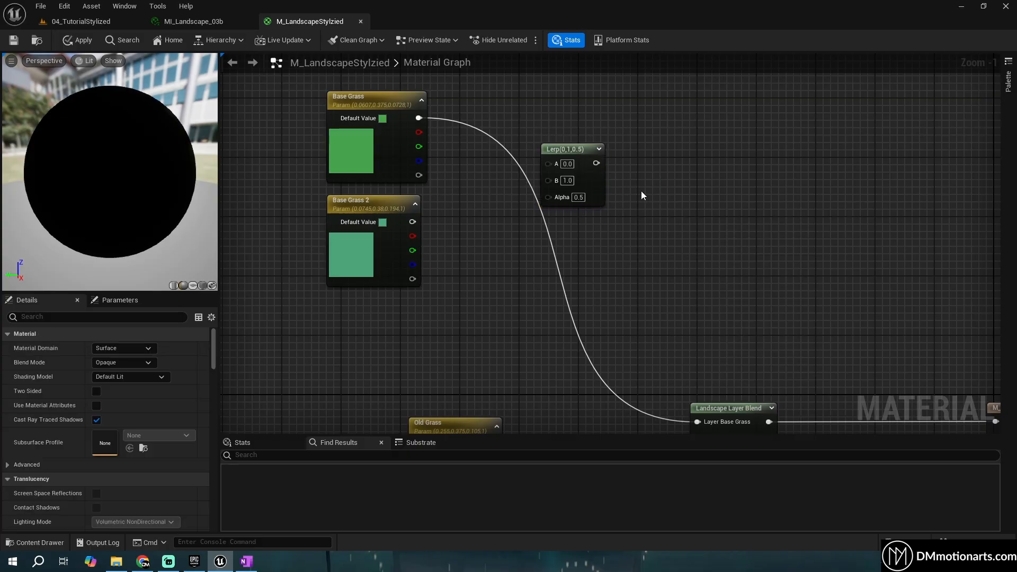
{"action": "left_click", "coordinate": [643, 174]}
{"action": "key", "text": "Delete"}
Shift the Lerp node slightly away from the colours and move the Base Grass output connection from the layer blend to its A input
{"action": "left_click_drag", "start_coordinate": [581, 149], "coordinate": [602, 153]}
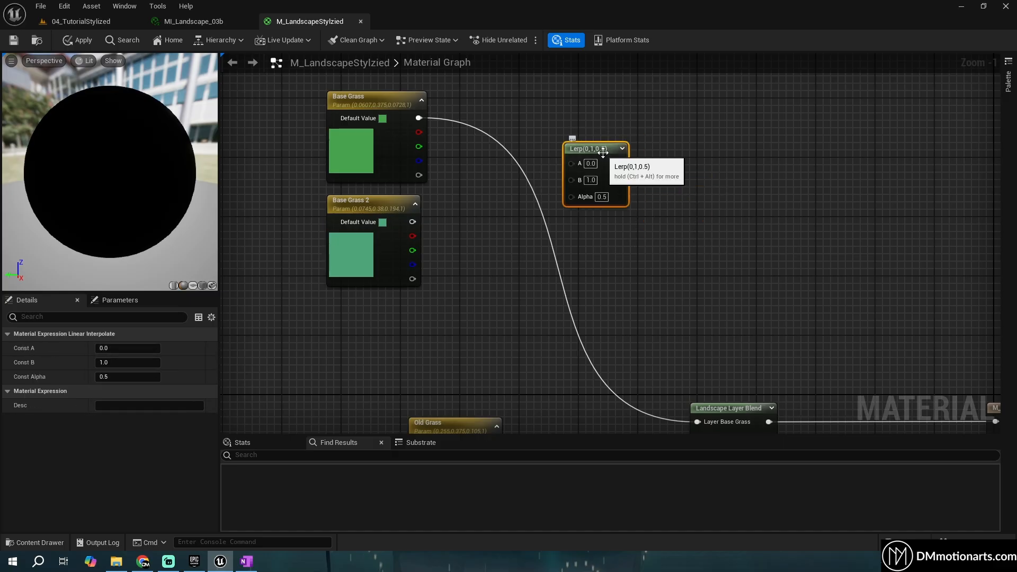
{"action": "left_click_drag", "start_coordinate": [640, 204], "coordinate": [635, 216]}
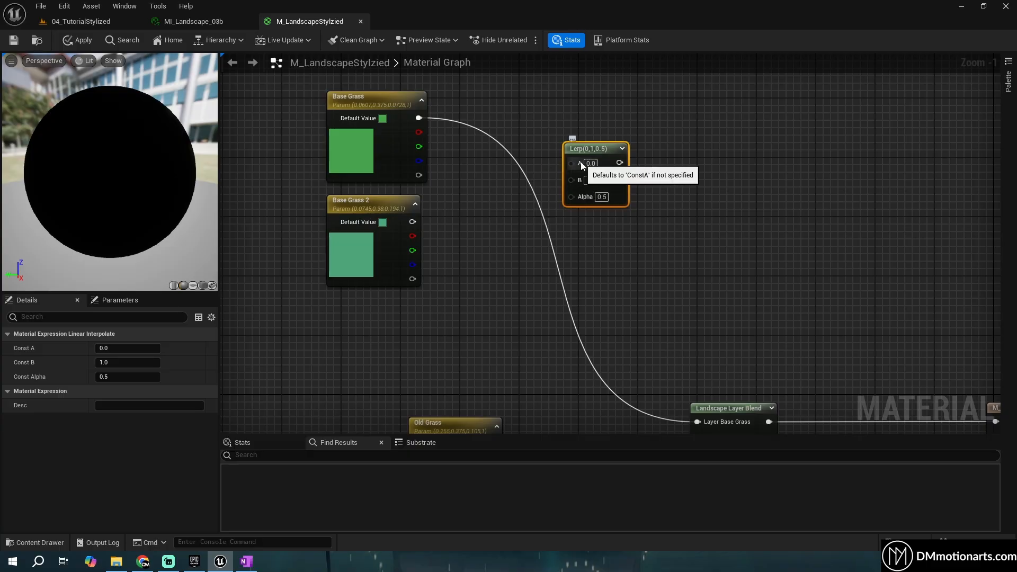
{"action": "left_click", "coordinate": [613, 230]}
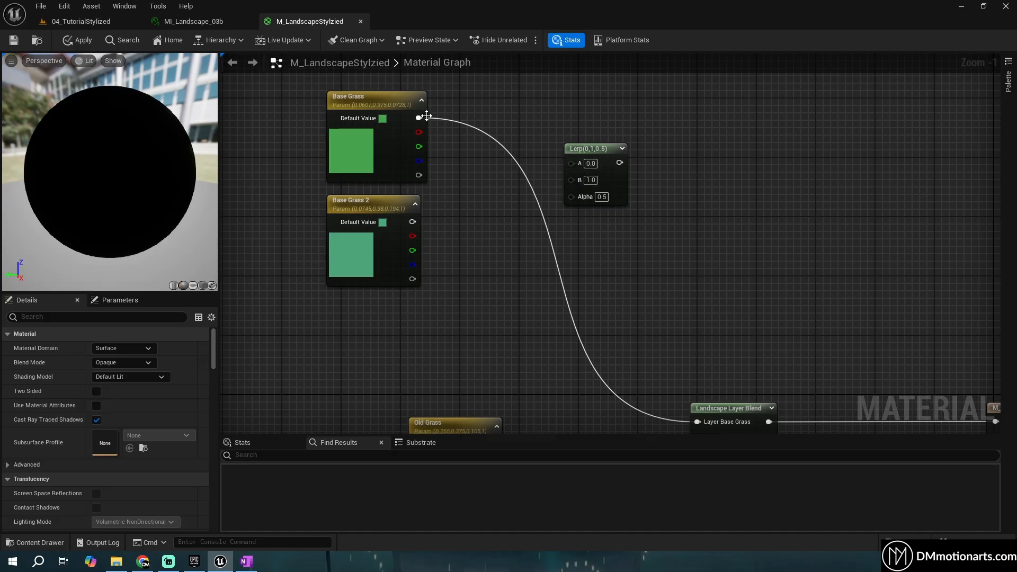
{"action": "left_click_drag", "start_coordinate": [426, 115], "coordinate": [571, 163], "text": "ctrl"}
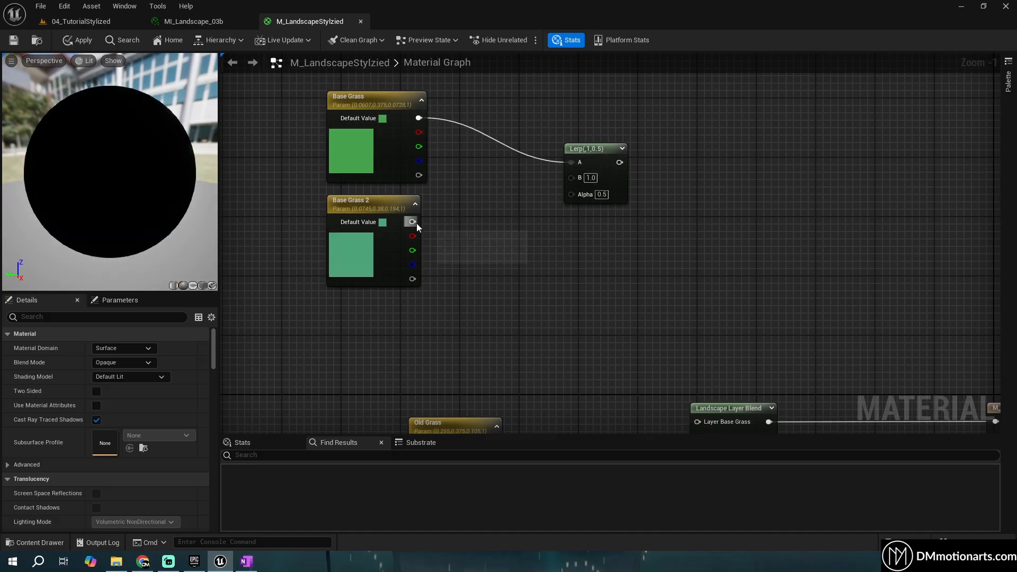
Connect the Base Grass 2 colour to the Lerp's B input and add a Texture Sample node below the two colours
{"action": "left_click_drag", "start_coordinate": [416, 224], "coordinate": [583, 155]}
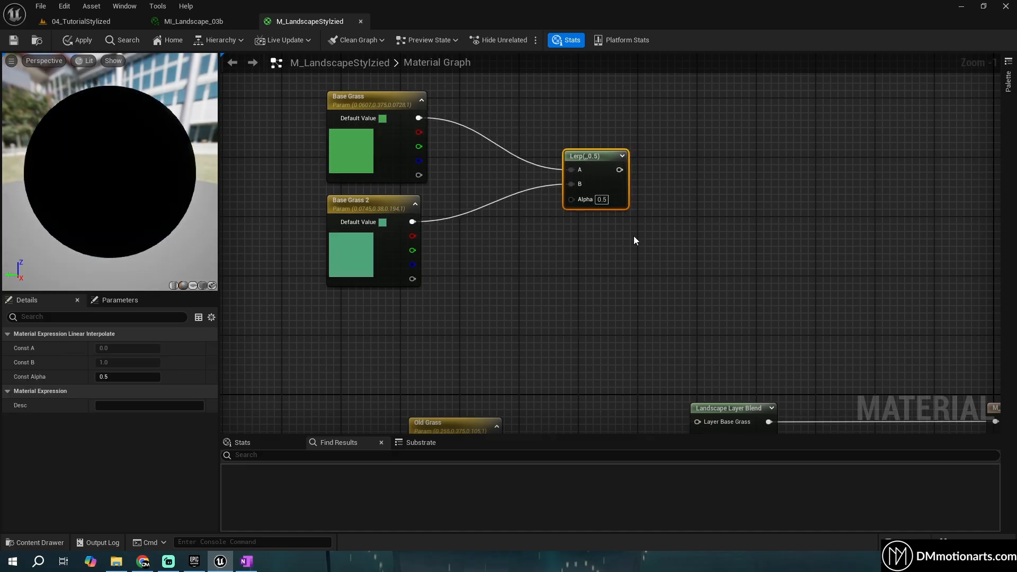
{"action": "right_click", "coordinate": [378, 258]}
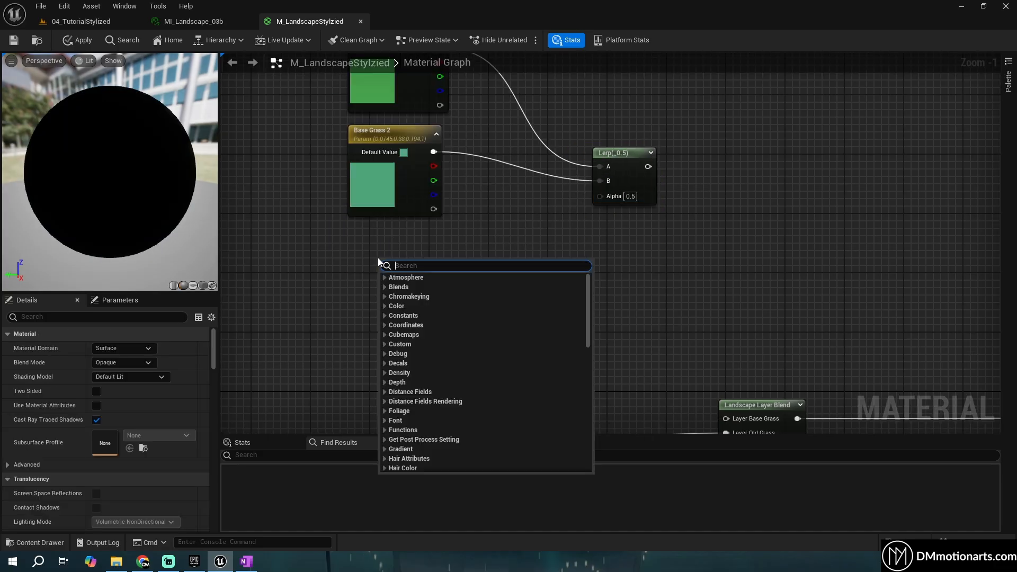
{"action": "type", "text": "texture"}
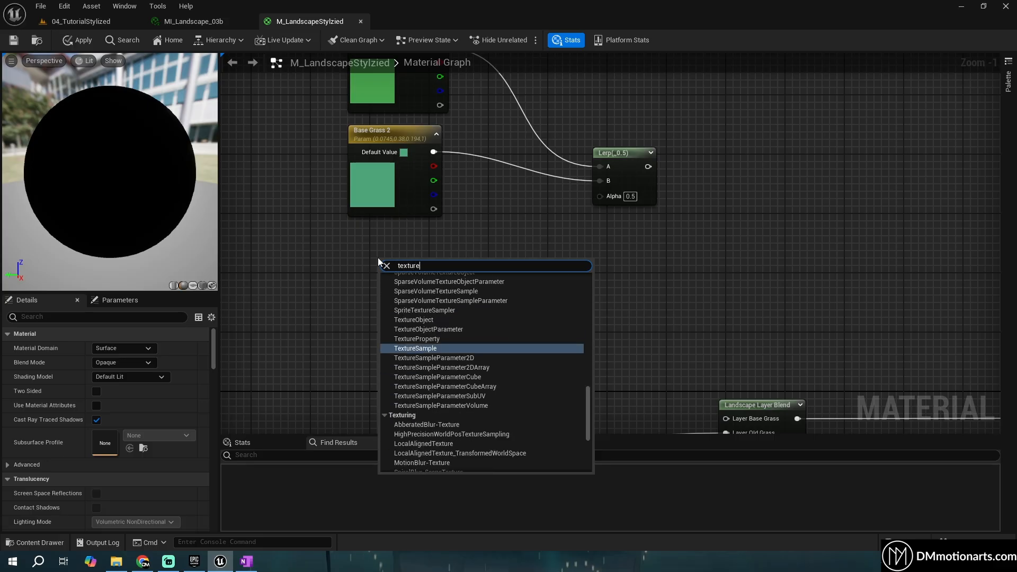
{"action": "key", "text": "Return"}
{"action": "left_click_drag", "start_coordinate": [420, 265], "coordinate": [382, 237]}
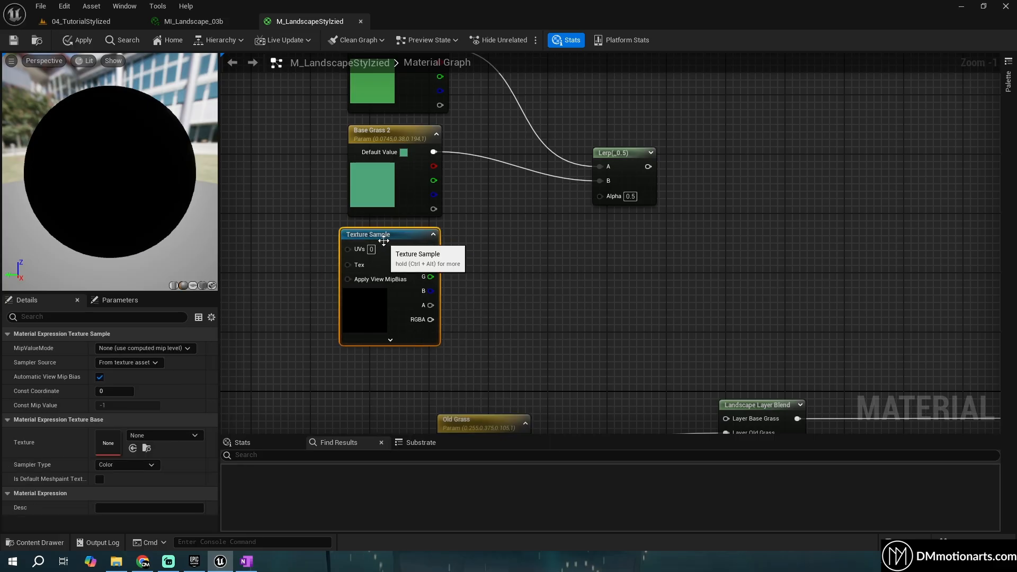
Convert the Texture Sample to a parameter named GrassNoiseTex and save the material
{"action": "right_click", "coordinate": [383, 240]}
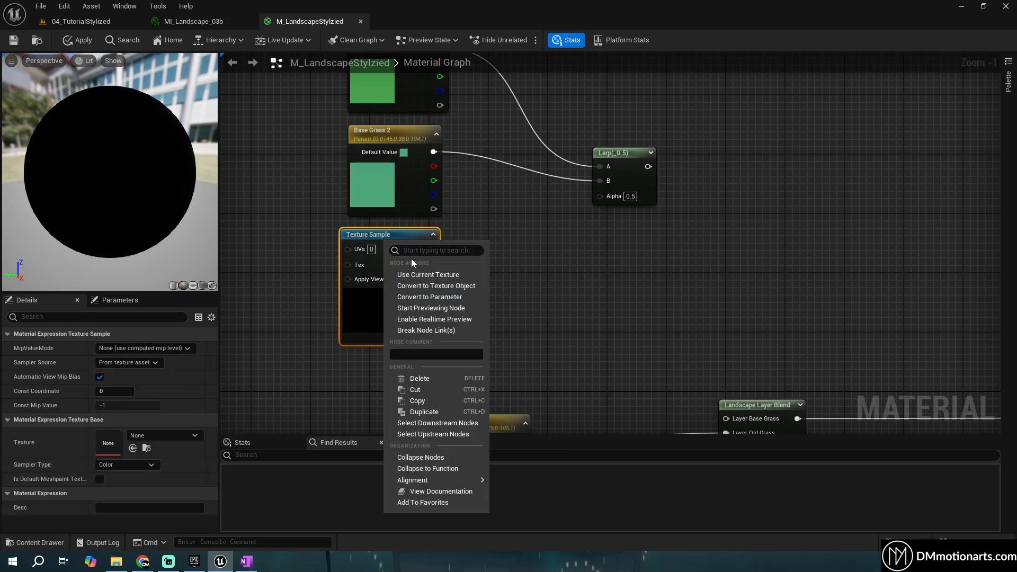
{"action": "left_click", "coordinate": [425, 297]}
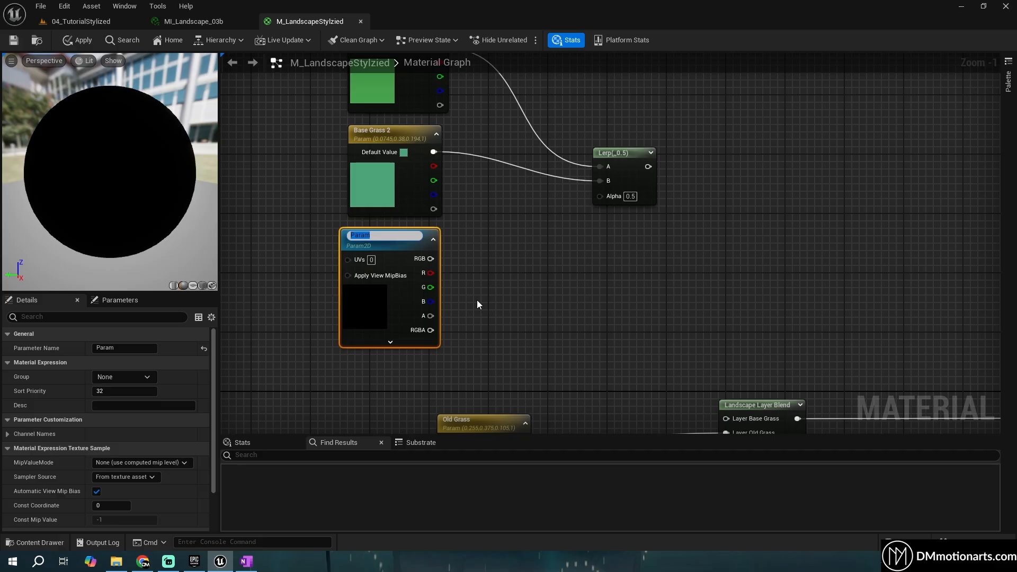
{"action": "type", "text": "GrassNoiseTex"}
{"action": "key", "text": "Return"}
{"action": "key", "text": "ctrl+s"}
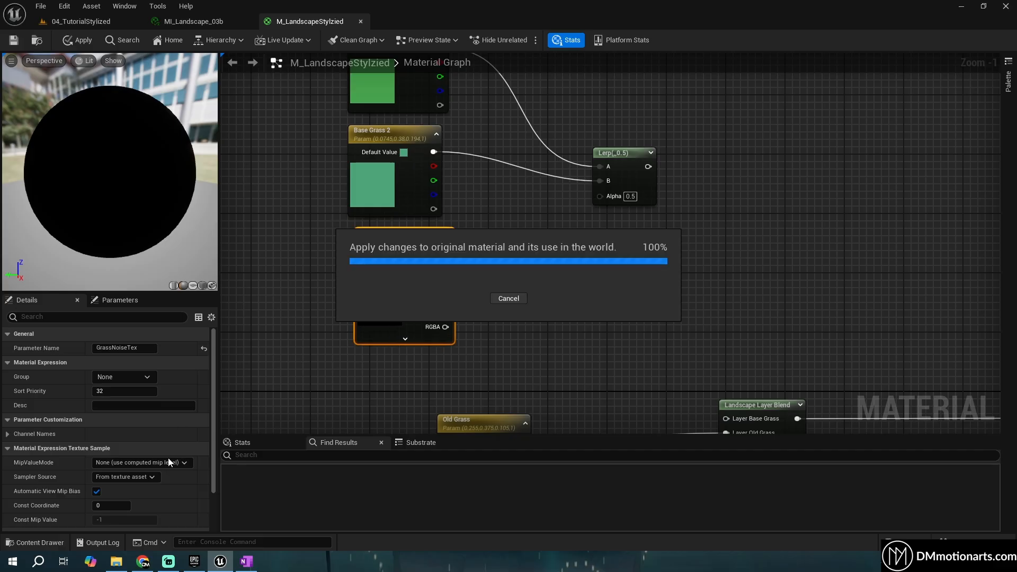
Assign Cloud_Texture as the texture of the GrassNoiseTex parameter
{"action": "scroll", "coordinate": [168, 446], "scroll_direction": "down", "scroll_amount": 3}
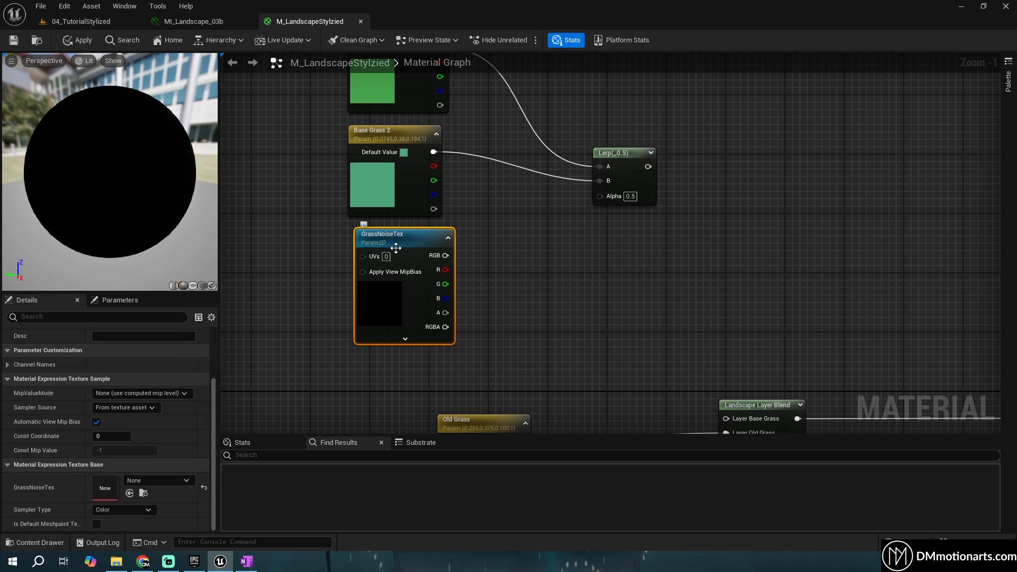
{"action": "left_click", "coordinate": [170, 480]}
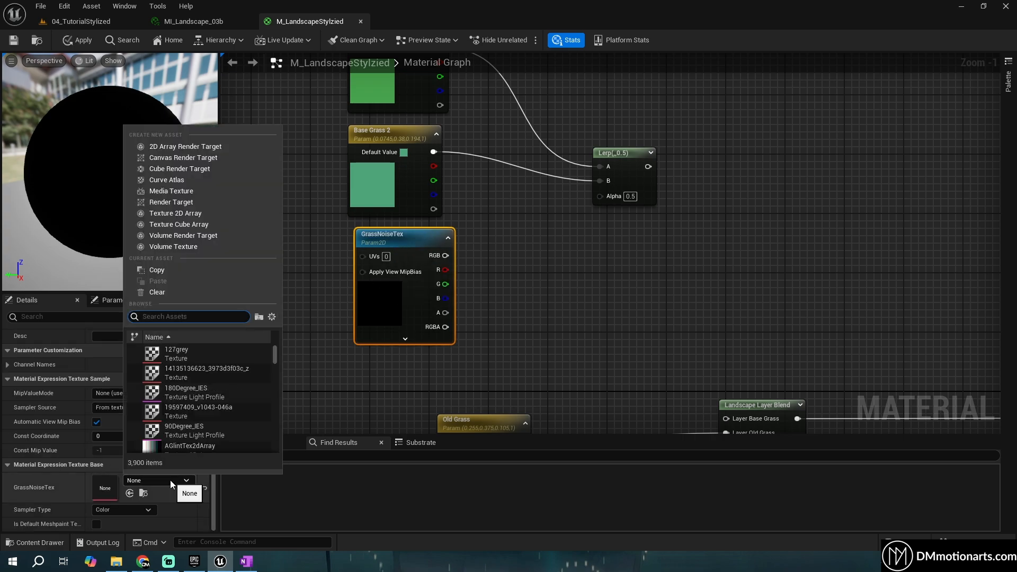
{"action": "type", "text": "cloud"}
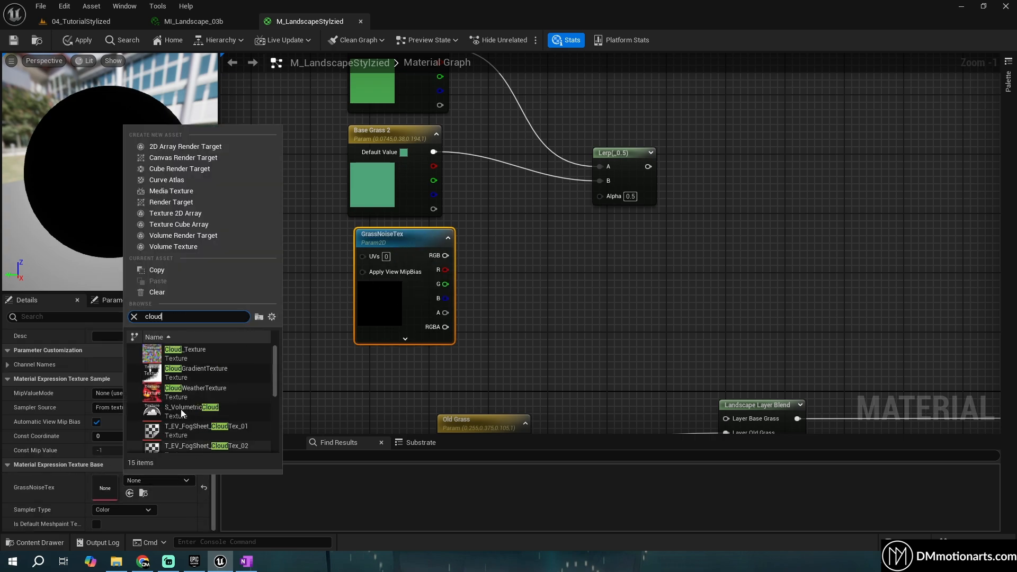
{"action": "left_click", "coordinate": [207, 350]}
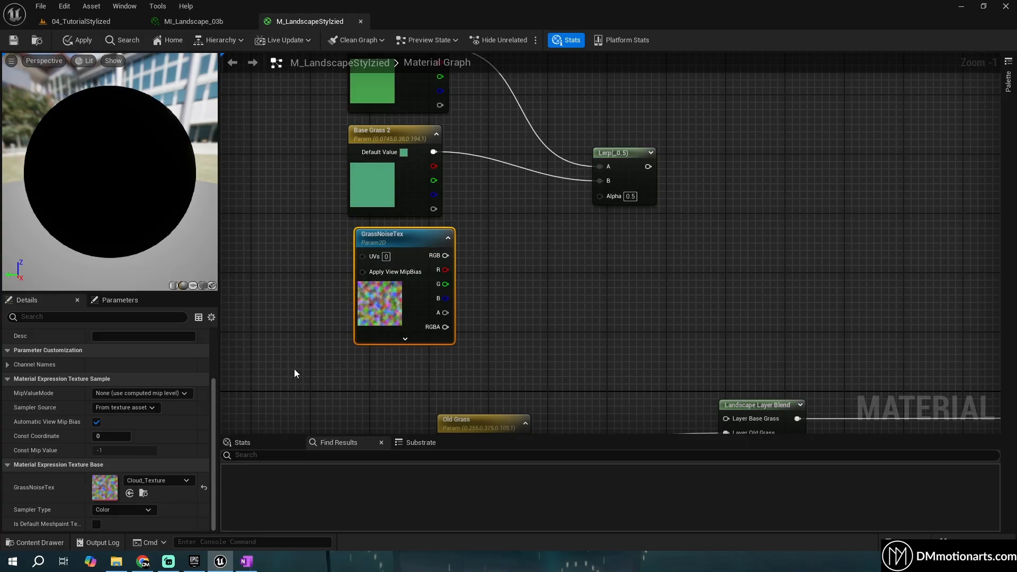
Locate Cloud_Texture in the content browser, open it, and examine its red, green and blue channels separately
{"action": "left_click", "coordinate": [144, 493]}
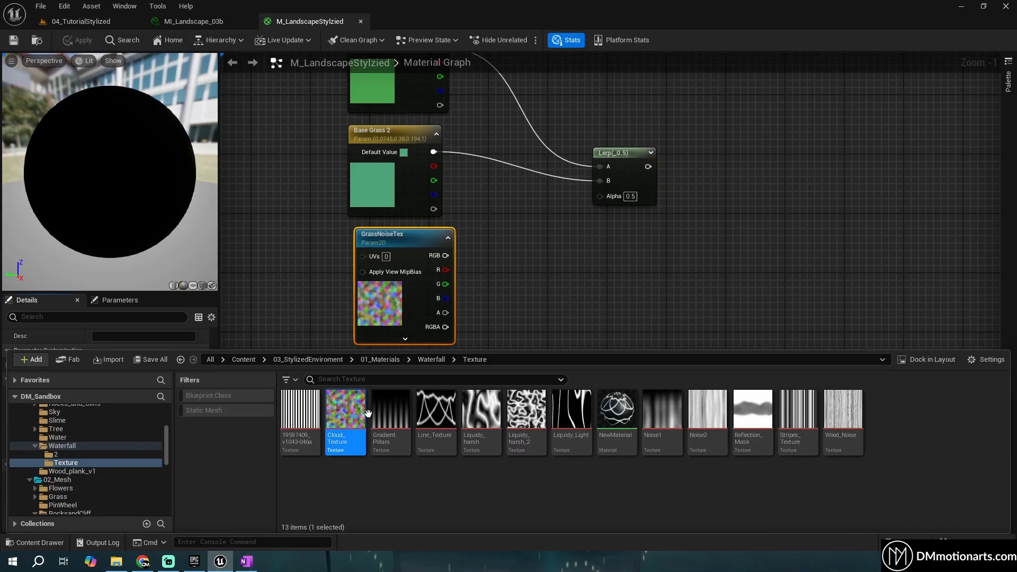
{"action": "double_click", "coordinate": [359, 411]}
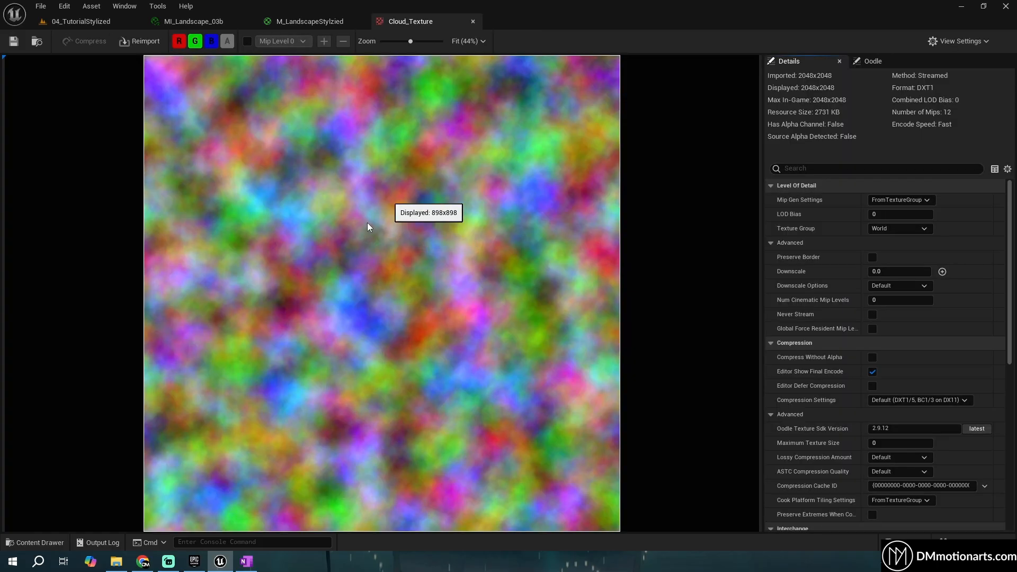
{"action": "scroll", "coordinate": [448, 233], "scroll_direction": "down", "scroll_amount": 1}
{"action": "left_click", "coordinate": [197, 45]}
{"action": "left_click", "coordinate": [214, 43]}
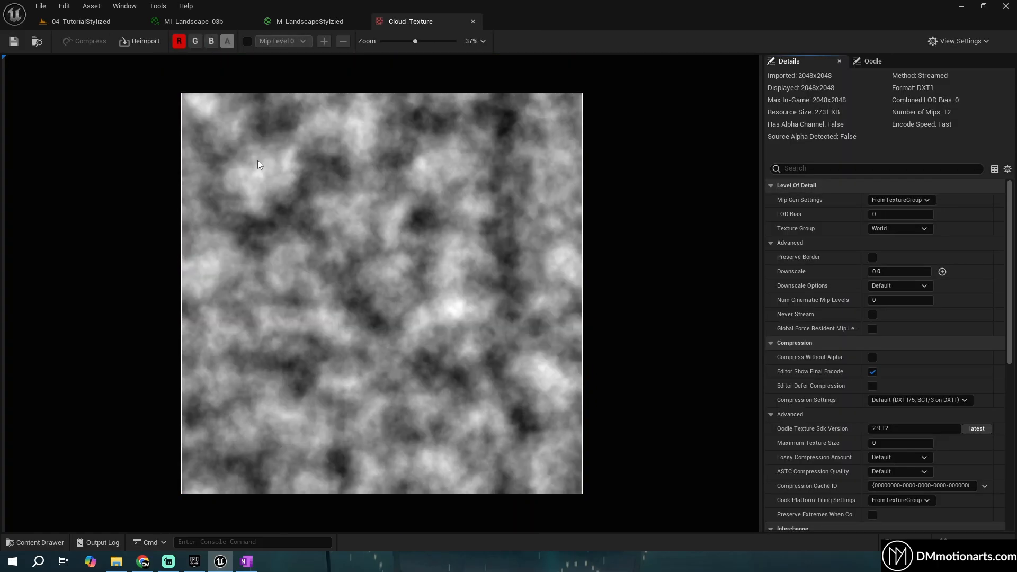
{"action": "left_click", "coordinate": [177, 45]}
{"action": "left_click", "coordinate": [194, 44]}
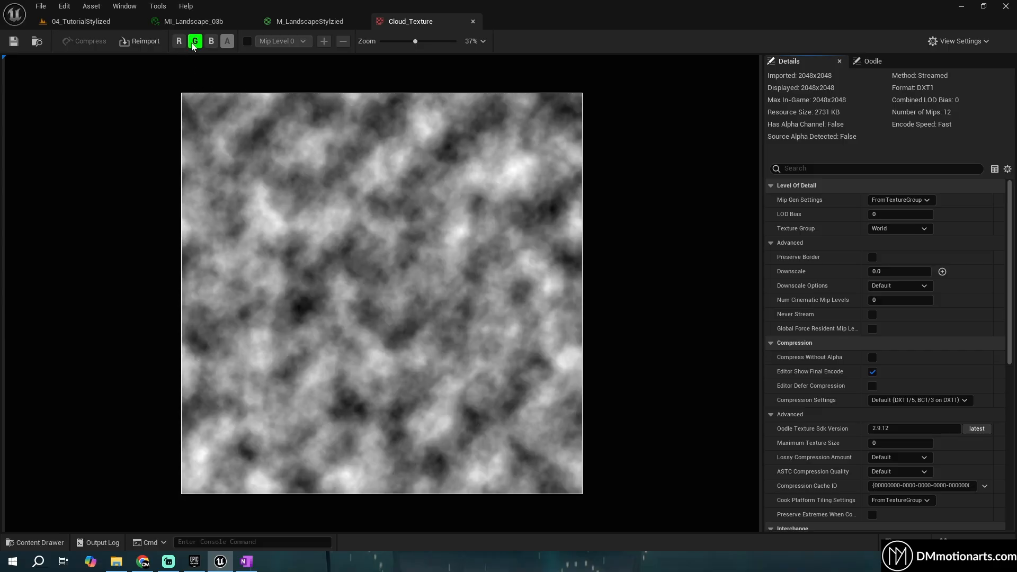
{"action": "left_click", "coordinate": [195, 41]}
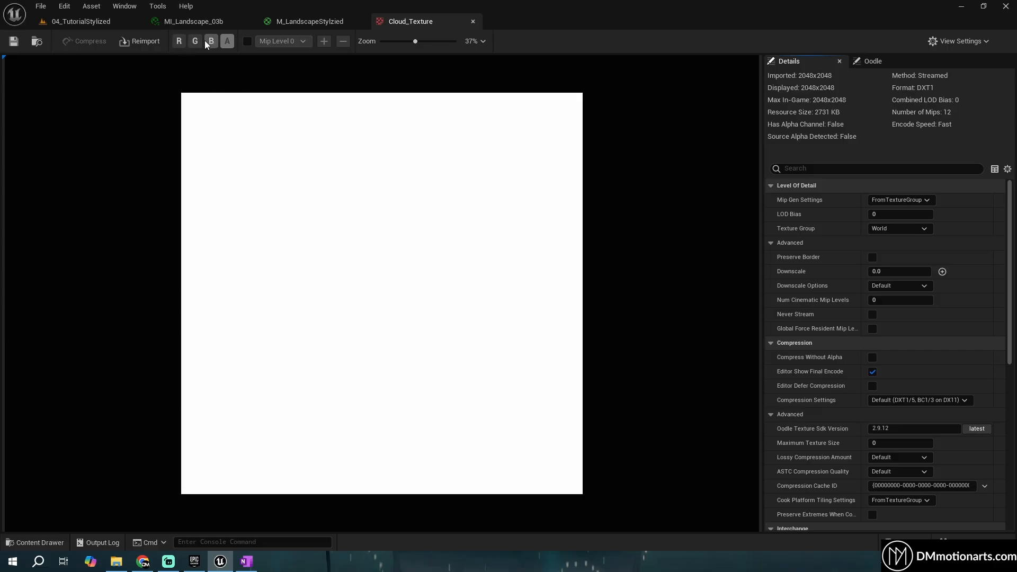
{"action": "left_click", "coordinate": [211, 41]}
{"action": "left_click", "coordinate": [212, 42]}
{"action": "left_click", "coordinate": [178, 42]}
{"action": "left_click", "coordinate": [195, 41]}
{"action": "left_click", "coordinate": [211, 41]}
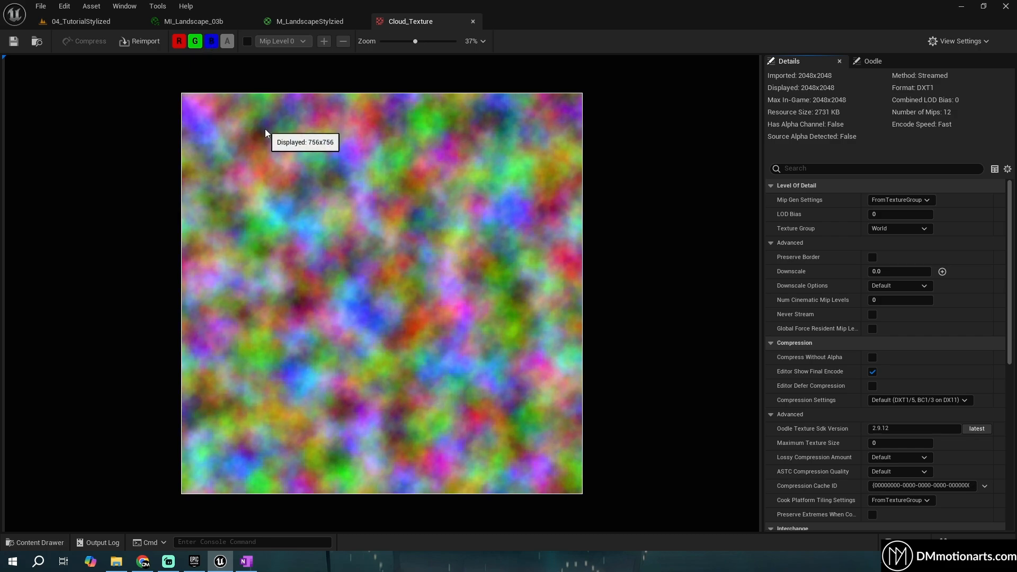
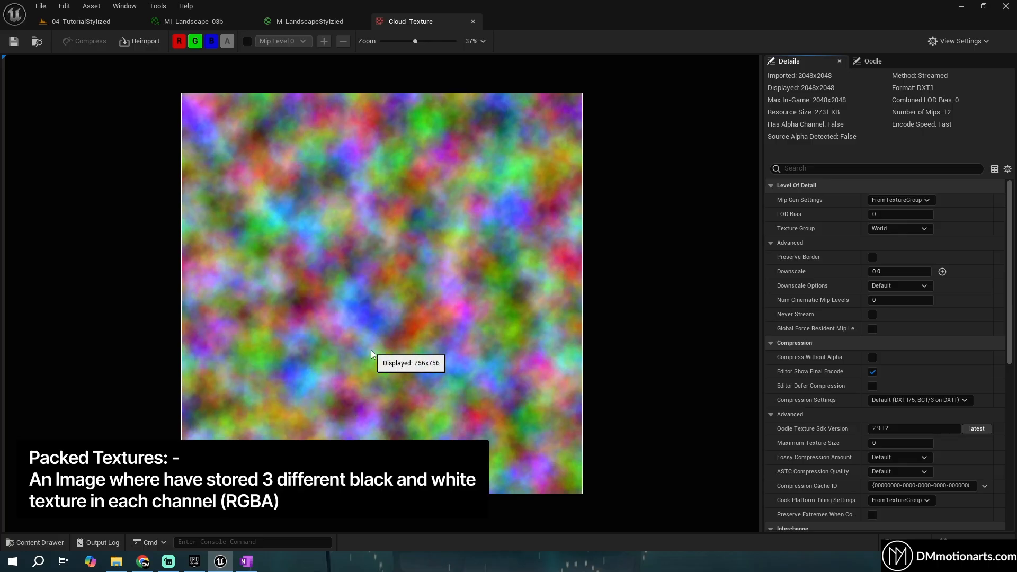
Save, return to the M_LandscapeStylzied graph and align the GrassNoiseTex node beneath the Base Grass 2 colour
{"action": "key", "text": "ctrl+s"}
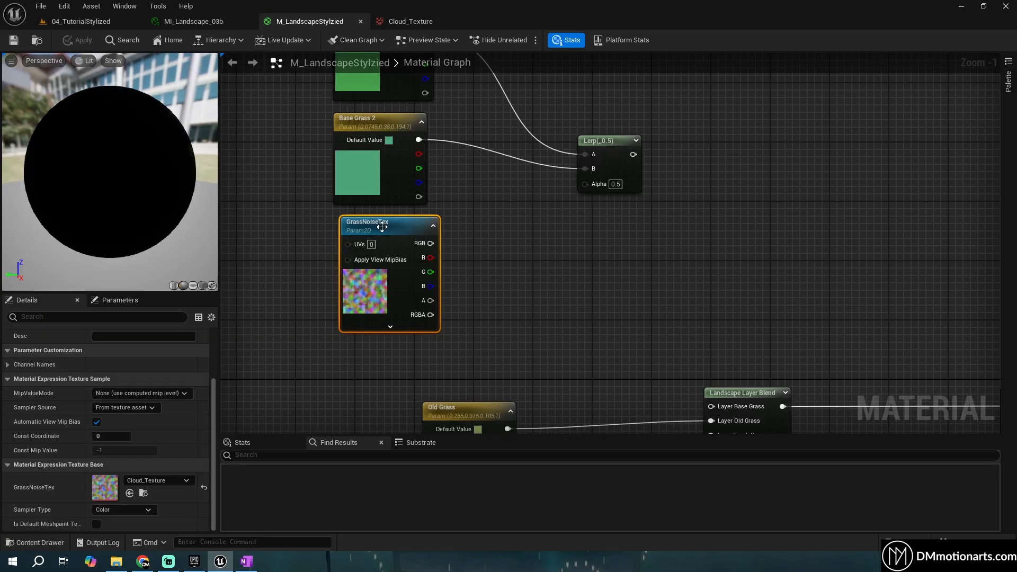
{"action": "left_click_drag", "start_coordinate": [381, 227], "coordinate": [367, 226]}
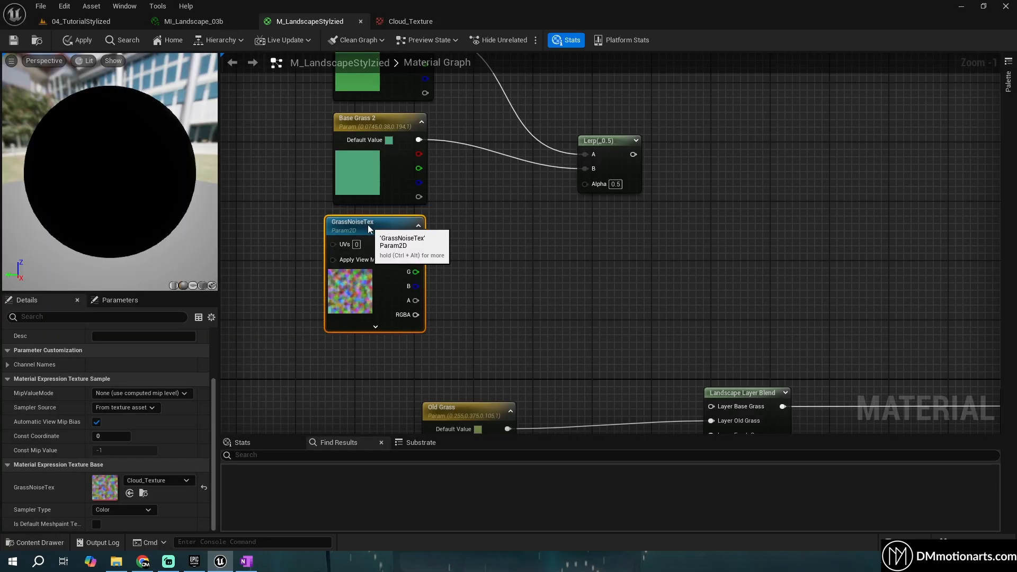
{"action": "left_click_drag", "start_coordinate": [419, 256], "coordinate": [486, 210]}
{"action": "left_click_drag", "start_coordinate": [417, 286], "coordinate": [477, 232]}
{"action": "left_click", "coordinate": [526, 227]}
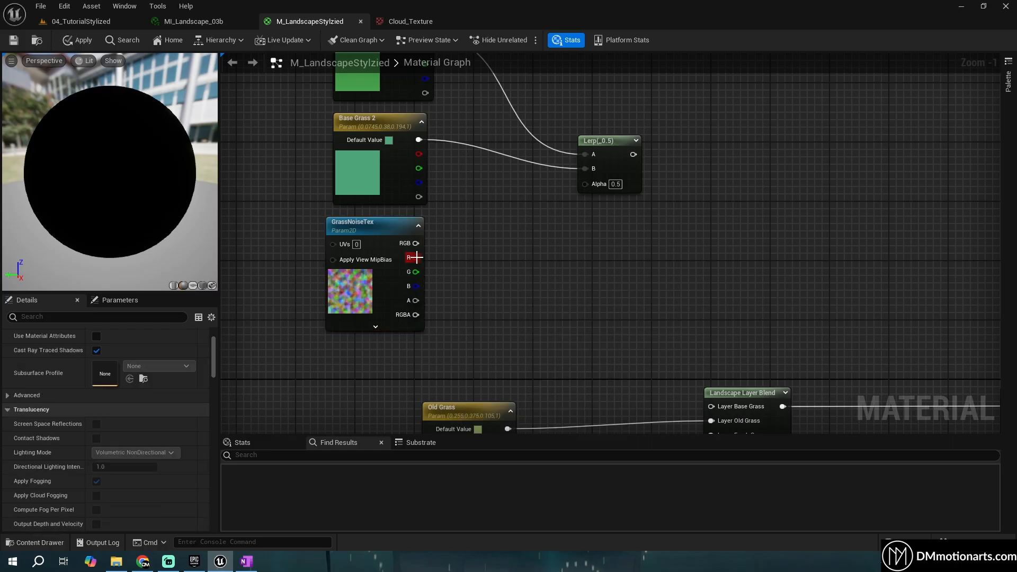
{"action": "left_click_drag", "start_coordinate": [419, 258], "coordinate": [548, 228]}
Reopen Cloud_Texture, compare the noise patterns of its individual colour channels, and close the texture
{"action": "left_click", "coordinate": [411, 21]}
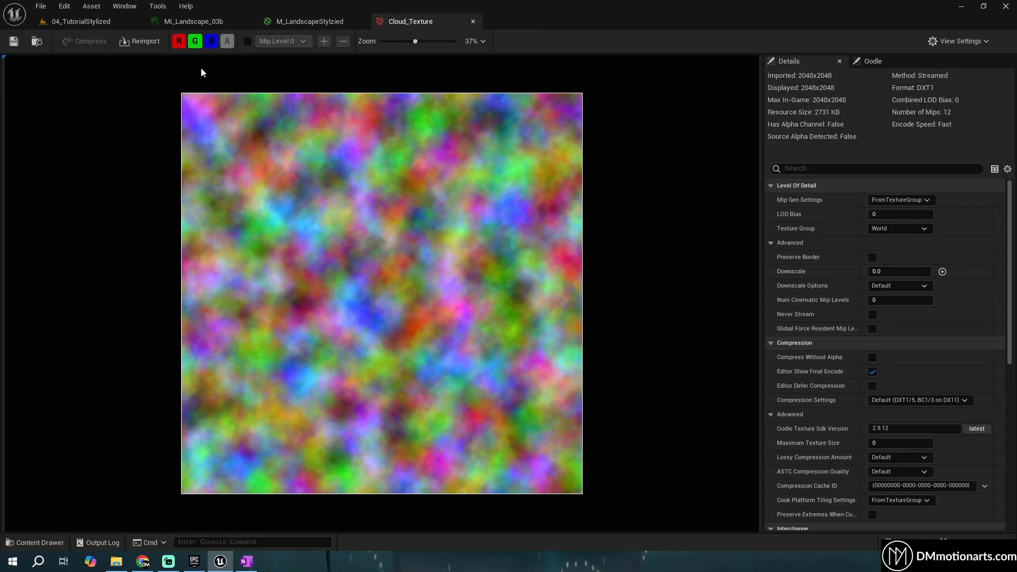
{"action": "left_click", "coordinate": [179, 47]}
{"action": "left_click", "coordinate": [179, 47]}
{"action": "left_click", "coordinate": [197, 47]}
{"action": "left_click", "coordinate": [212, 45]}
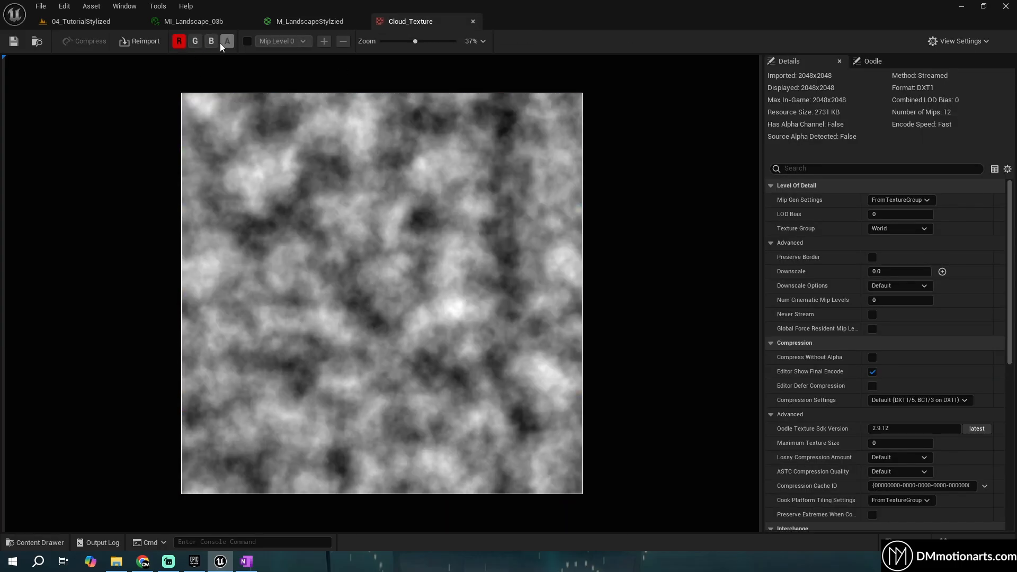
{"action": "left_click", "coordinate": [179, 46]}
{"action": "left_click", "coordinate": [195, 45]}
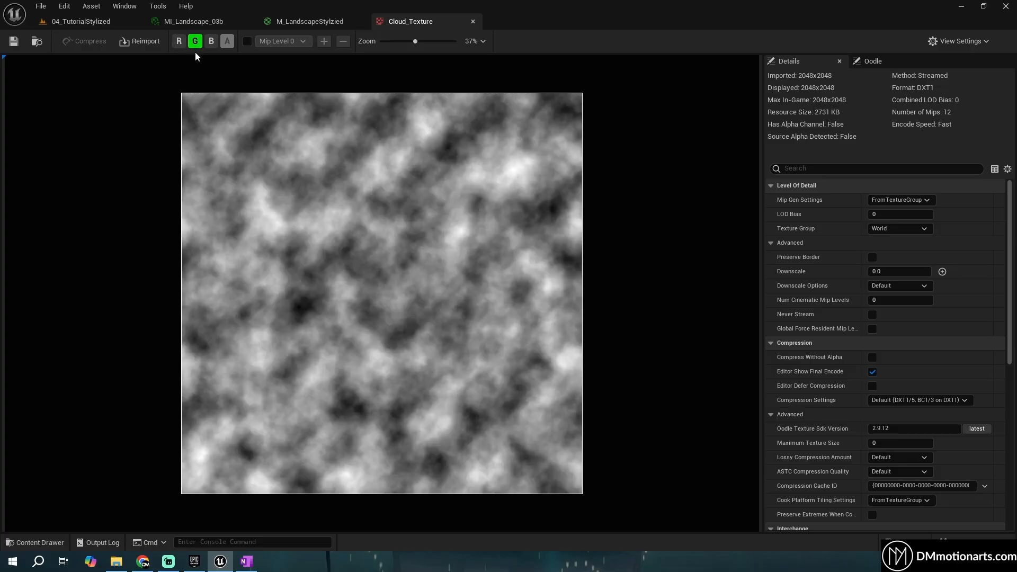
{"action": "left_click", "coordinate": [179, 44]}
{"action": "left_click", "coordinate": [195, 45]}
{"action": "left_click", "coordinate": [179, 46]}
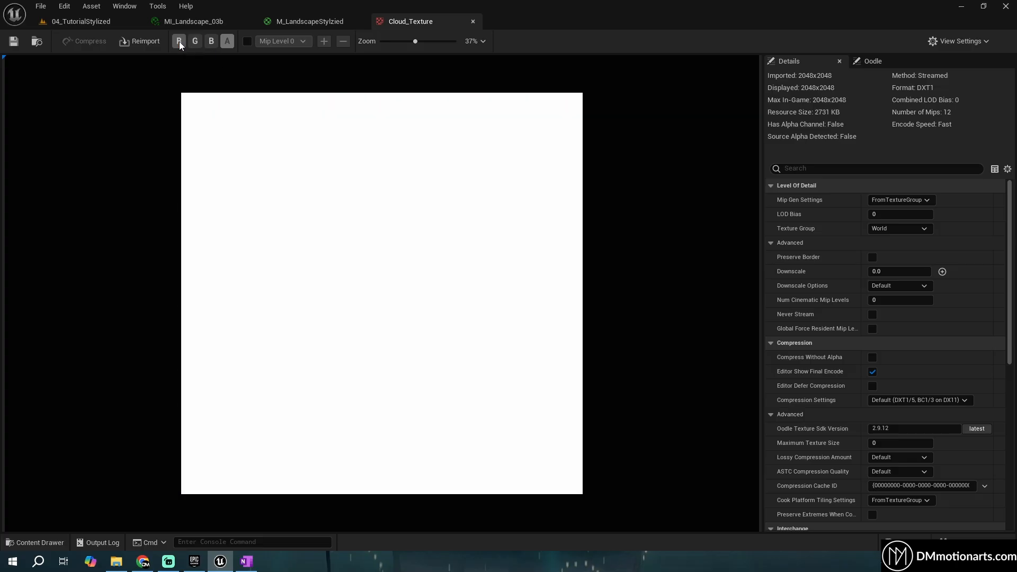
{"action": "left_click", "coordinate": [195, 46]}
{"action": "left_click", "coordinate": [195, 45]}
{"action": "left_click", "coordinate": [211, 42]}
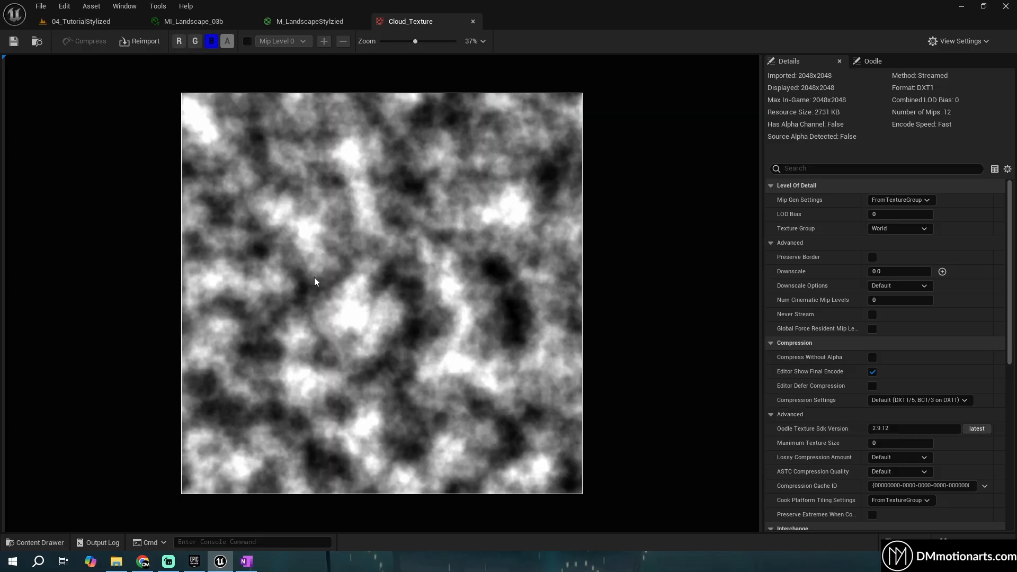
{"action": "left_click", "coordinate": [211, 42]}
{"action": "left_click", "coordinate": [179, 41]}
{"action": "left_click", "coordinate": [473, 22]}
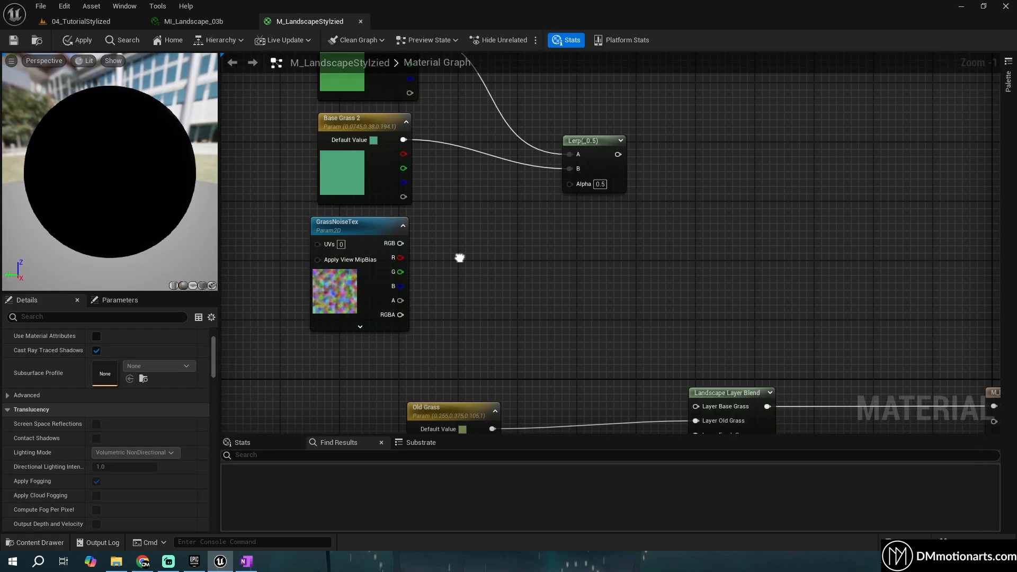
Try the GrassNoiseTex red channel as the Lerp's Alpha input
{"action": "right_click_drag", "start_coordinate": [459, 257], "coordinate": [443, 261]}
{"action": "left_click_drag", "start_coordinate": [384, 261], "coordinate": [553, 186]}
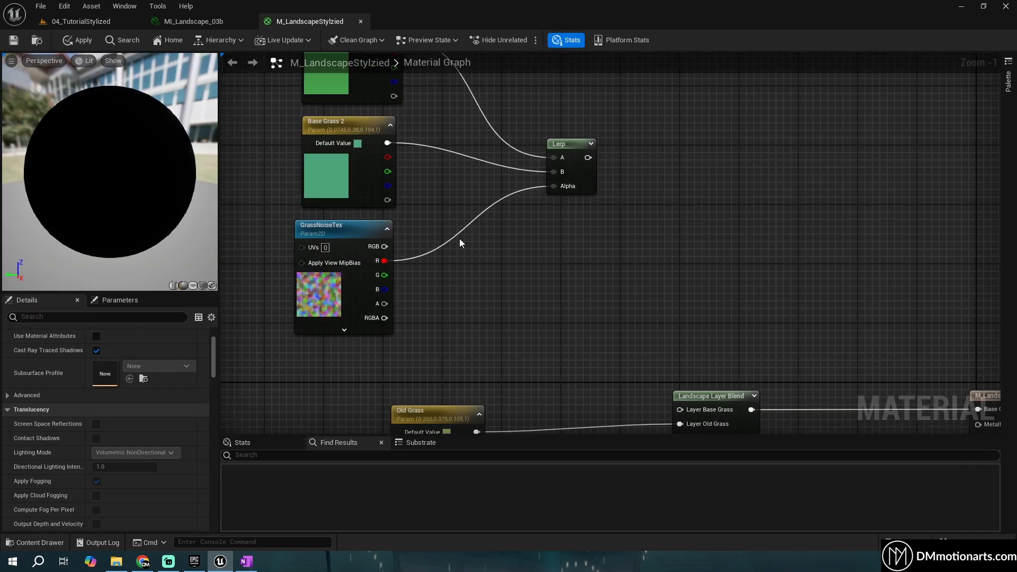
{"action": "left_click", "coordinate": [384, 261], "text": "alt"}
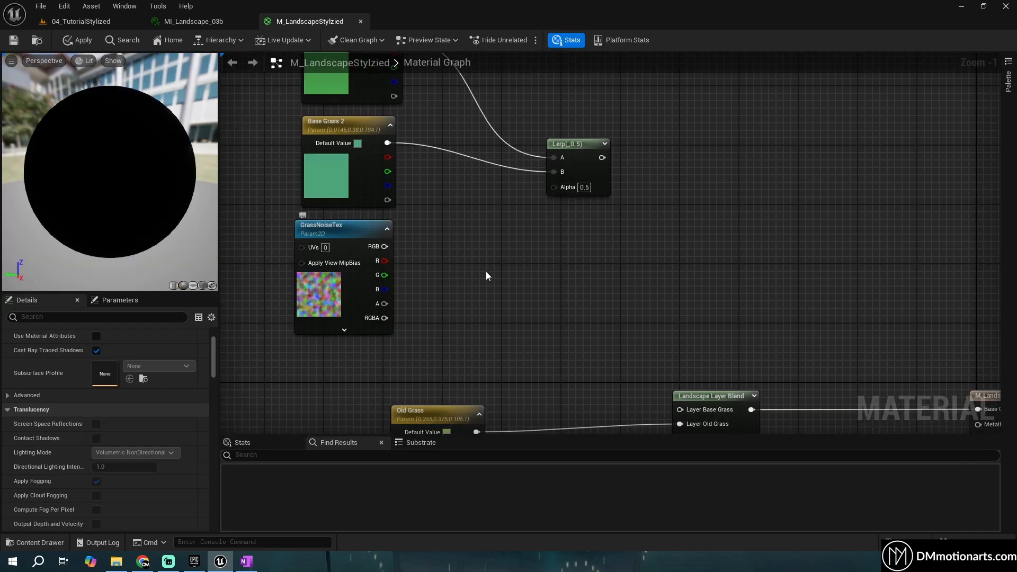
Move GrassNoiseTex between the layer blend and the material output, and connect its red channel to Base Color
{"action": "left_click_drag", "start_coordinate": [338, 240], "coordinate": [902, 299]}
{"action": "scroll", "coordinate": [901, 298], "scroll_direction": "down", "scroll_amount": 4}
{"action": "scroll", "coordinate": [904, 310], "scroll_direction": "up", "scroll_amount": 4}
{"action": "right_click_drag", "start_coordinate": [904, 310], "coordinate": [665, 245]}
{"action": "scroll", "coordinate": [665, 245], "scroll_direction": "up", "scroll_amount": 1}
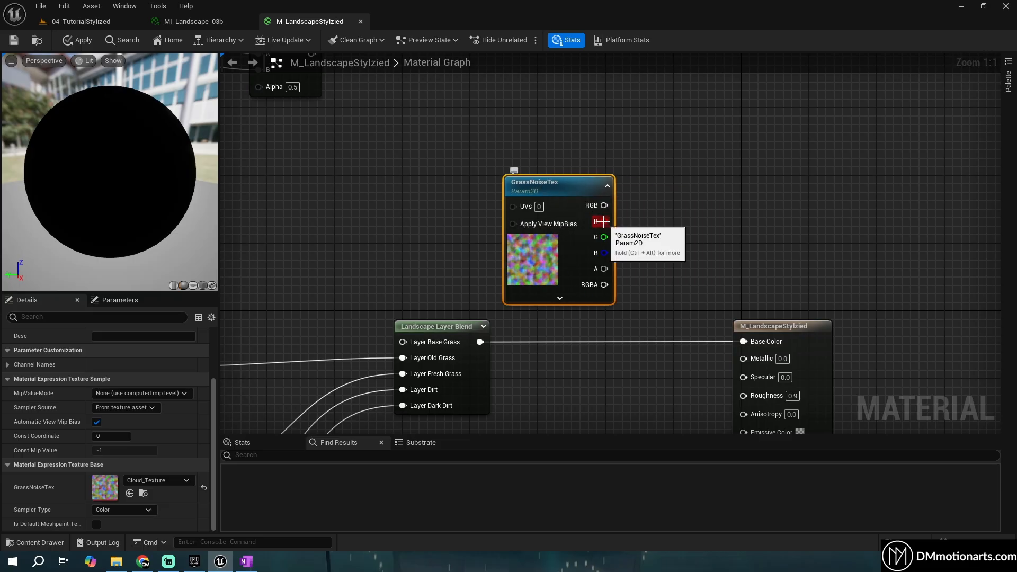
{"action": "left_click_drag", "start_coordinate": [604, 221], "coordinate": [743, 342]}
Apply the material changes and examine the noise on the landscape in the 04_TutorialStylized level
{"action": "left_click", "coordinate": [80, 40]}
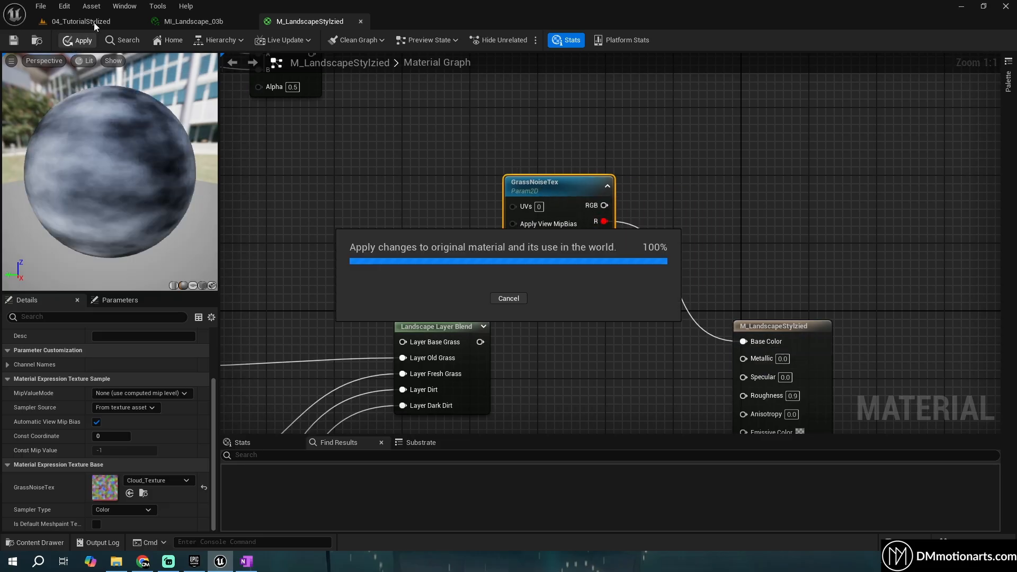
{"action": "left_click", "coordinate": [94, 23]}
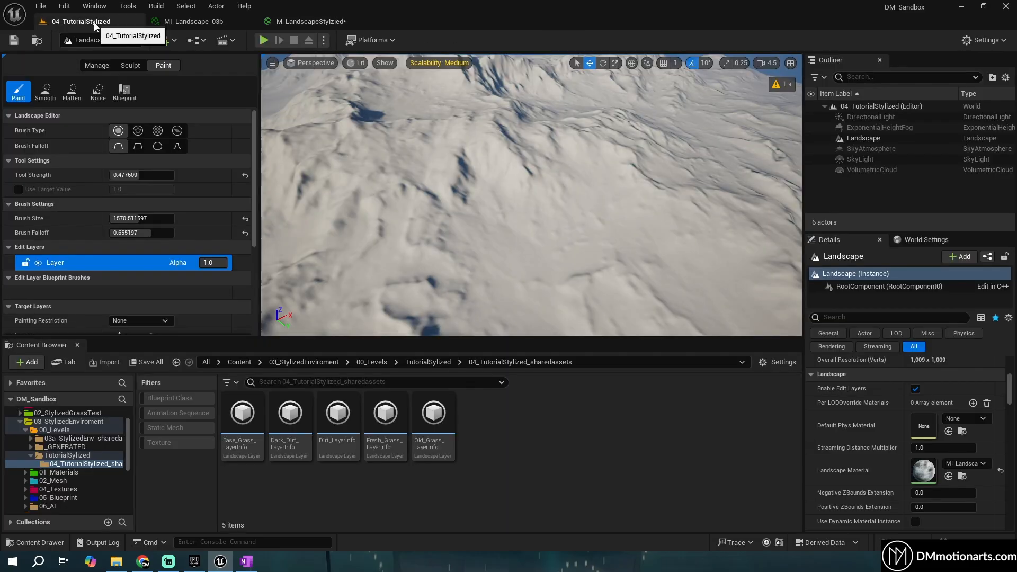
{"action": "right_click_drag", "start_coordinate": [531, 194], "coordinate": [503, 212]}
Return to the M_LandscapeStylzied graph, shift the GrassNoiseTex node slightly higher above the layer blend, and rename it u
{"action": "left_click", "coordinate": [304, 21]}
{"action": "left_click_drag", "start_coordinate": [566, 185], "coordinate": [396, 134]}
{"action": "right_click_drag", "start_coordinate": [484, 166], "coordinate": [570, 168]}
{"action": "left_click_drag", "start_coordinate": [464, 132], "coordinate": [641, 153]}
{"action": "double_click", "coordinate": [641, 153]}
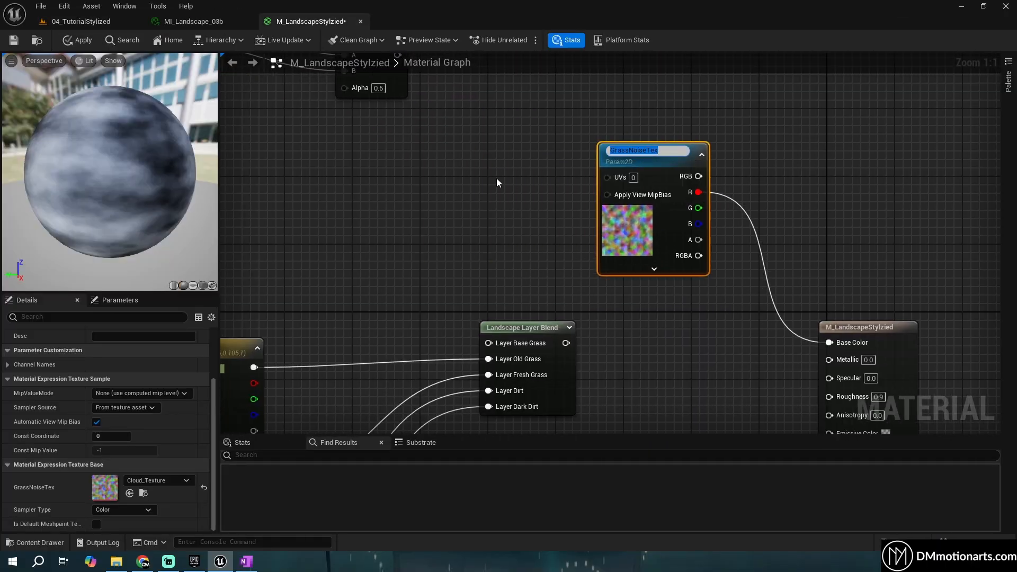
{"action": "left_click", "coordinate": [451, 162]}
{"action": "key", "text": "u"}
Add a TexCoord node ahead of the noise texture and connect it to input A of a new Multiply node
{"action": "left_click", "coordinate": [450, 161]}
{"action": "left_click_drag", "start_coordinate": [481, 169], "coordinate": [500, 181]}
{"action": "right_click", "coordinate": [371, 212]}
{"action": "type", "text": "tex"}
{"action": "scroll", "coordinate": [428, 326], "scroll_direction": "down", "scroll_amount": 6}
{"action": "left_click", "coordinate": [347, 181]}
{"action": "left_click_drag", "start_coordinate": [429, 148], "coordinate": [492, 166]}
{"action": "left_click", "coordinate": [479, 154]}
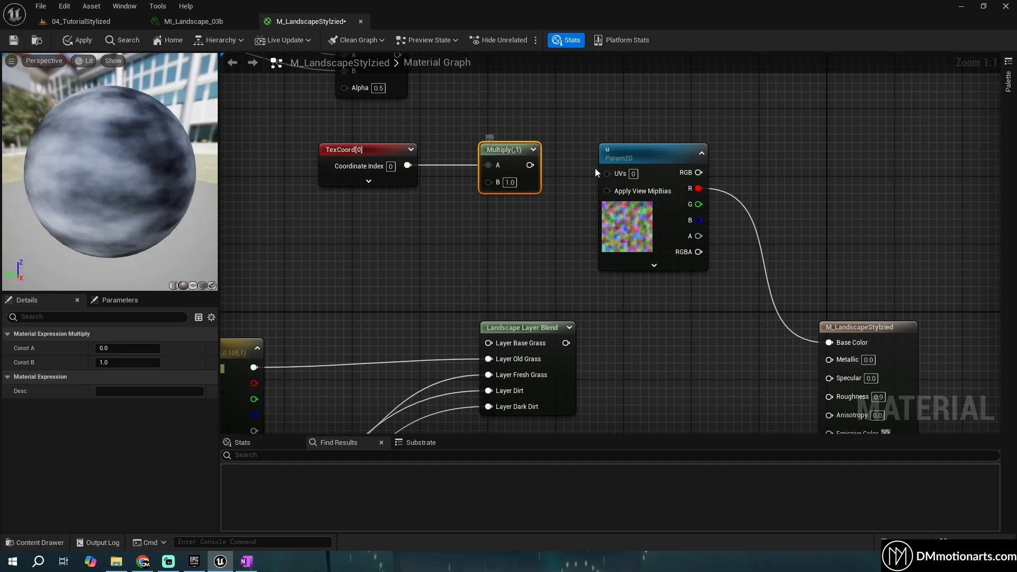
{"action": "left_click_drag", "start_coordinate": [501, 157], "coordinate": [492, 157]}
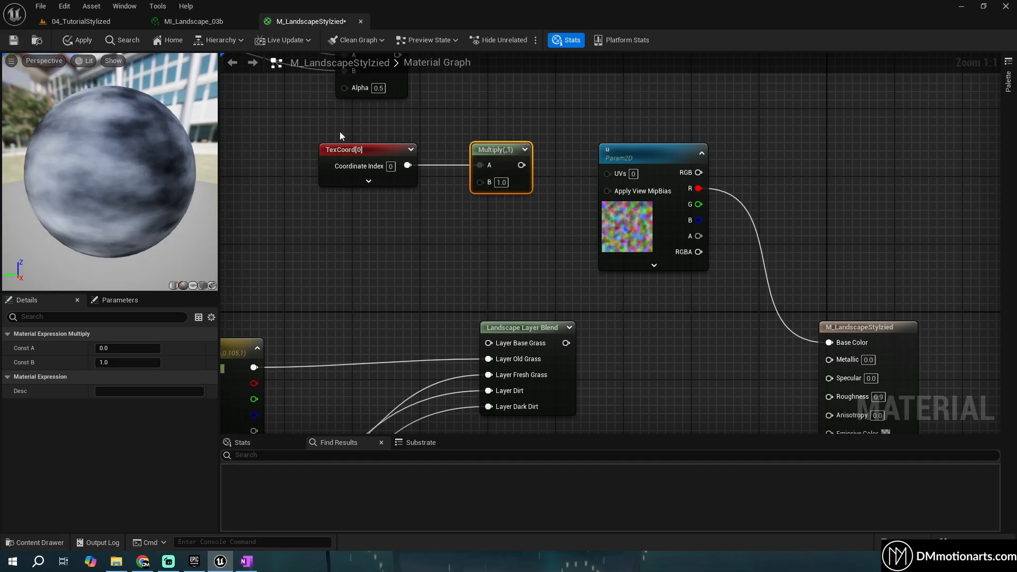
Connect the Multiply output to the UVs input of the noise texture node, and rename that node GrassNoiseTex
{"action": "mouse_move", "coordinate": [293, 134]}
{"action": "left_mouse_down"}
{"action": "mouse_move", "coordinate": [564, 202]}
{"action": "mouse_move", "coordinate": [450, 157]}
{"action": "mouse_move", "coordinate": [310, 134]}
{"action": "left_mouse_up"}
{"action": "left_click_drag", "start_coordinate": [521, 165], "coordinate": [635, 150]}
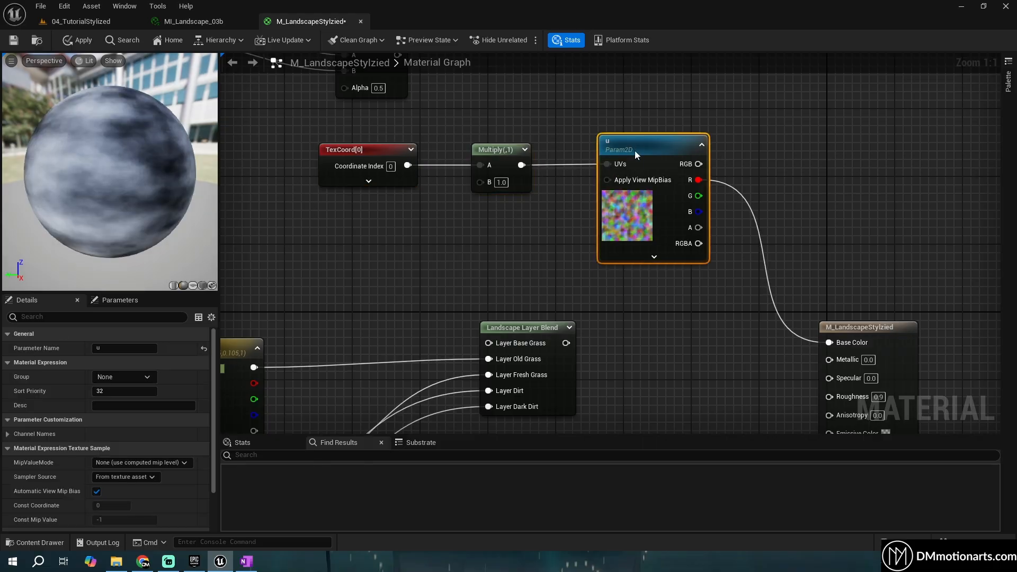
{"action": "left_click_drag", "start_coordinate": [666, 243], "coordinate": [585, 137]}
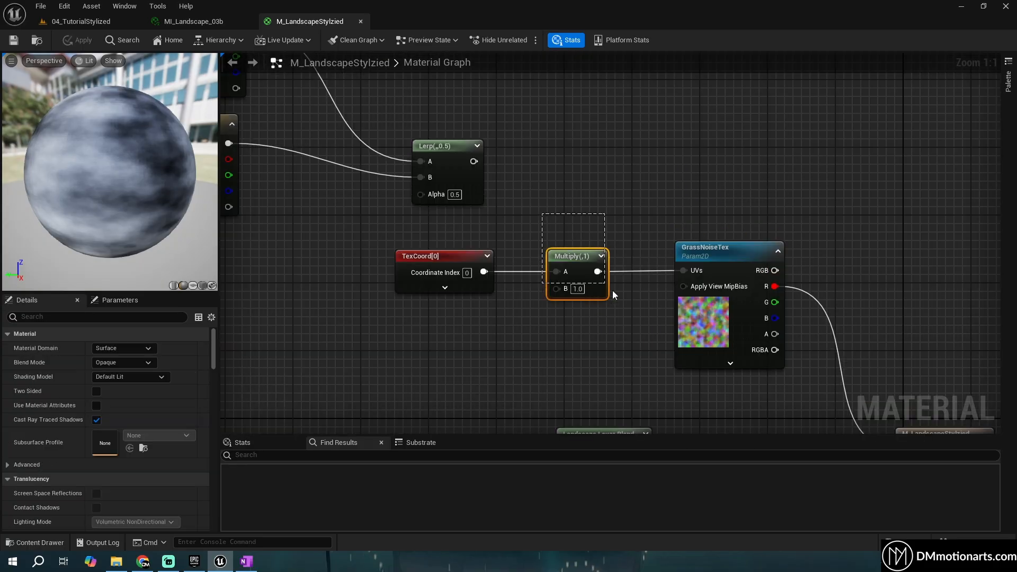
Move the GrassNoiseTex and TexCoord nodes closer to the Multiply node between them
{"action": "left_click_drag", "start_coordinate": [613, 291], "coordinate": [612, 290]}
{"action": "left_click_drag", "start_coordinate": [727, 256], "coordinate": [710, 257]}
{"action": "left_click", "coordinate": [442, 271]}
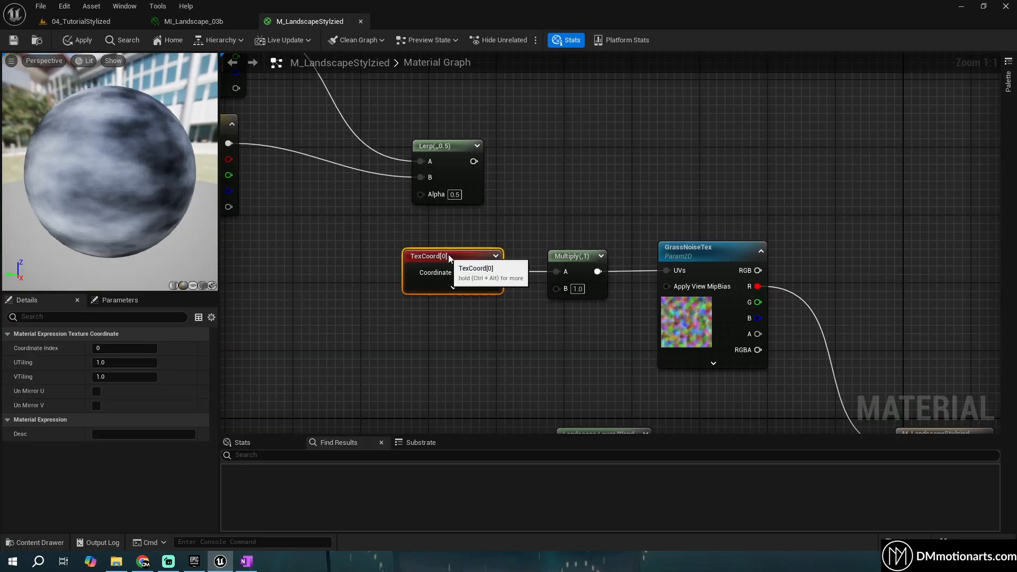
{"action": "left_click_drag", "start_coordinate": [441, 271], "coordinate": [458, 272]}
Show the material preview on a plane and set the Multiply node's B value to 2
{"action": "left_click", "coordinate": [192, 286]}
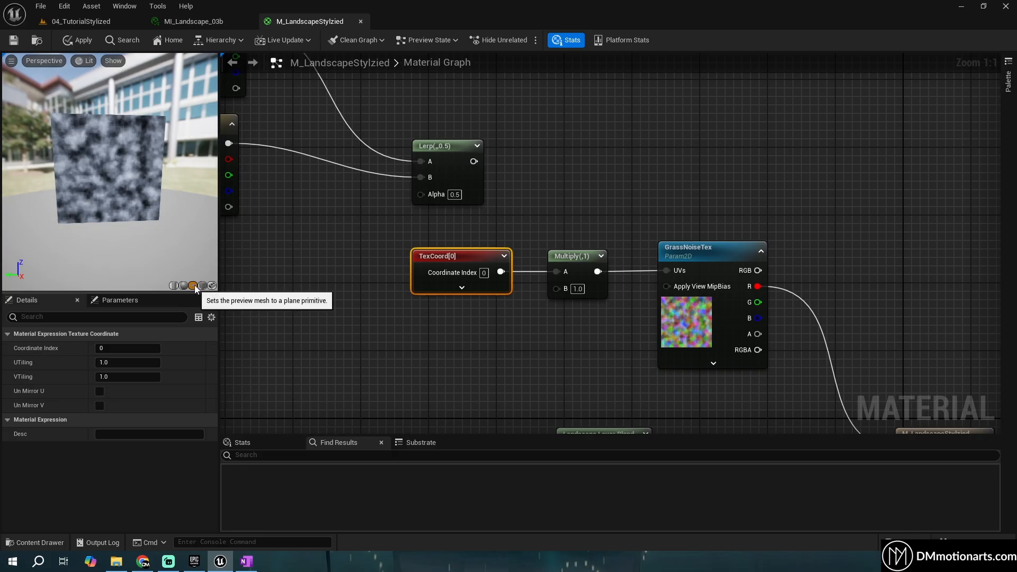
{"action": "scroll", "coordinate": [108, 201], "scroll_direction": "up", "scroll_amount": 3}
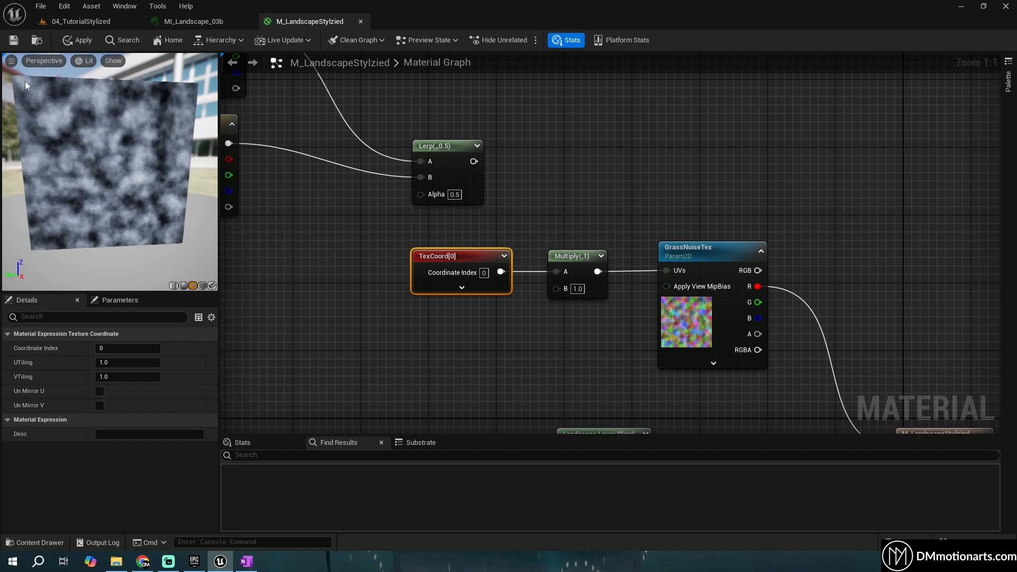
{"action": "type", "text": "2"}
{"action": "left_click", "coordinate": [577, 305]}
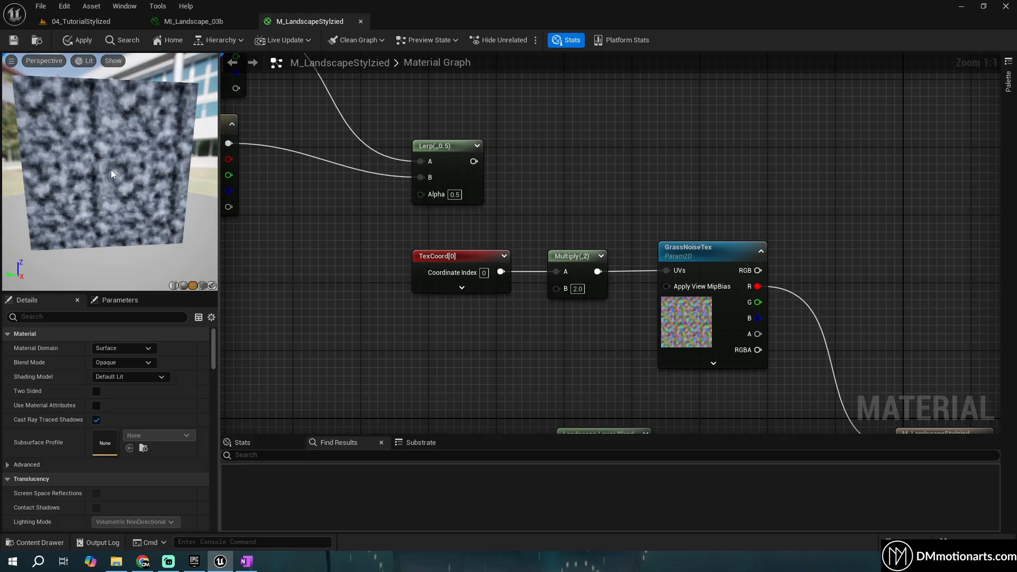
Try B values of 5 and 0.5 on the Multiply node to compare the noise tiling in the preview
{"action": "left_click", "coordinate": [577, 289]}
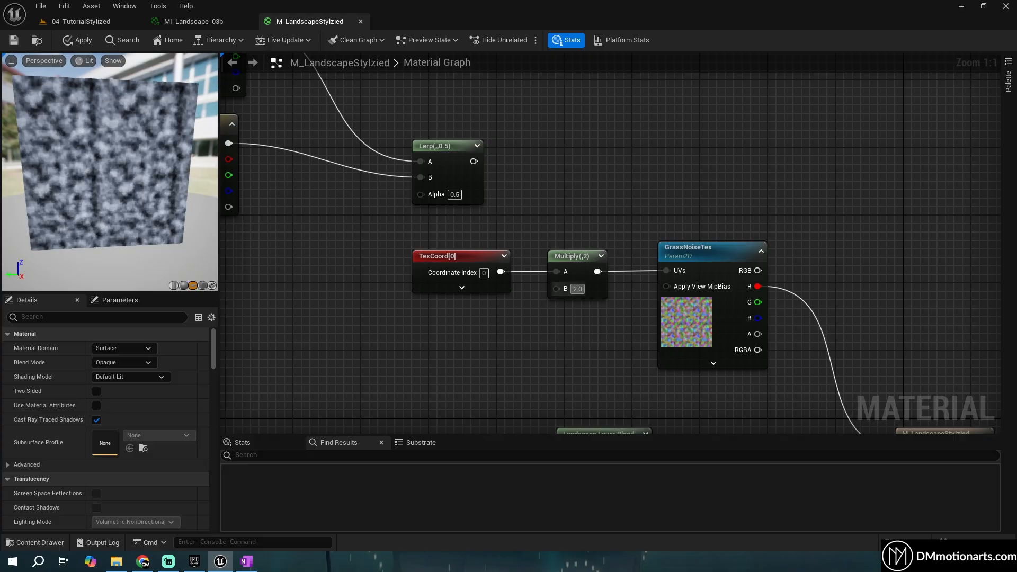
{"action": "type", "text": "5"}
{"action": "left_click", "coordinate": [593, 304]}
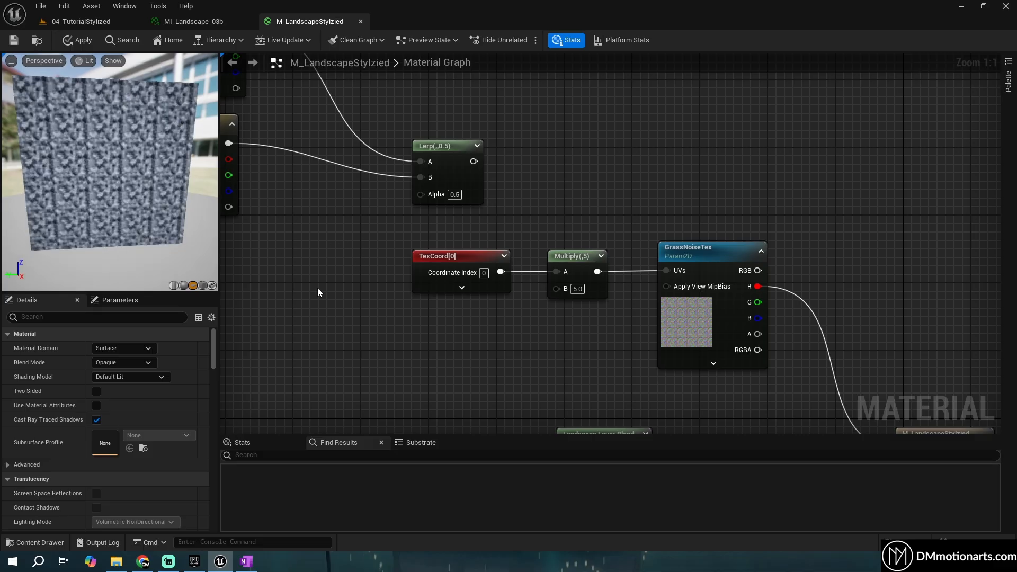
{"action": "left_click", "coordinate": [577, 289]}
{"action": "type", "text": "0.5"}
{"action": "key", "text": "Return"}
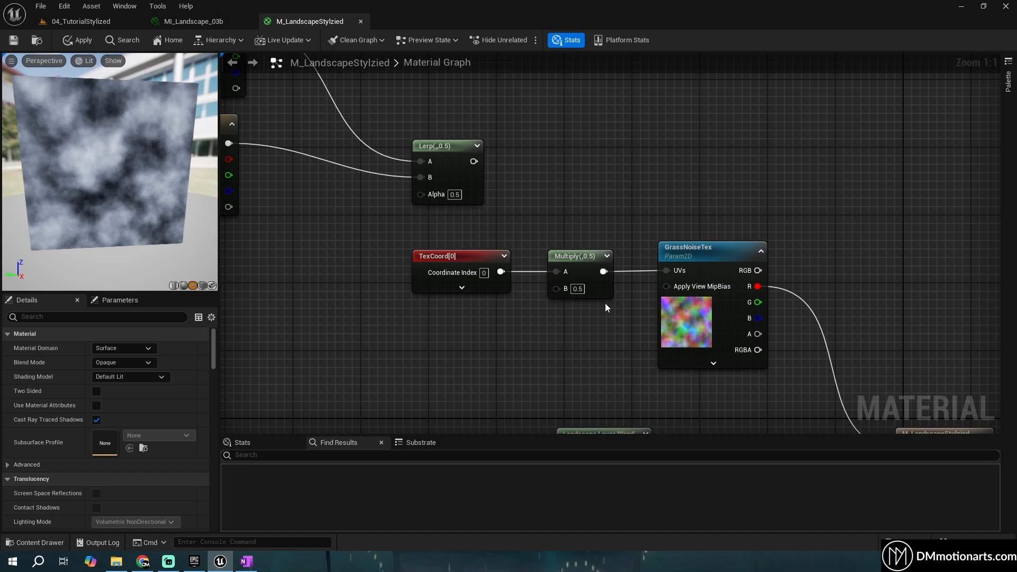
Promote the Multiply node's B input to a parameter, place it below TexCoord, and name it GrassNoiseTiling
{"action": "right_click", "coordinate": [556, 289]}
{"action": "left_click", "coordinate": [596, 367]}
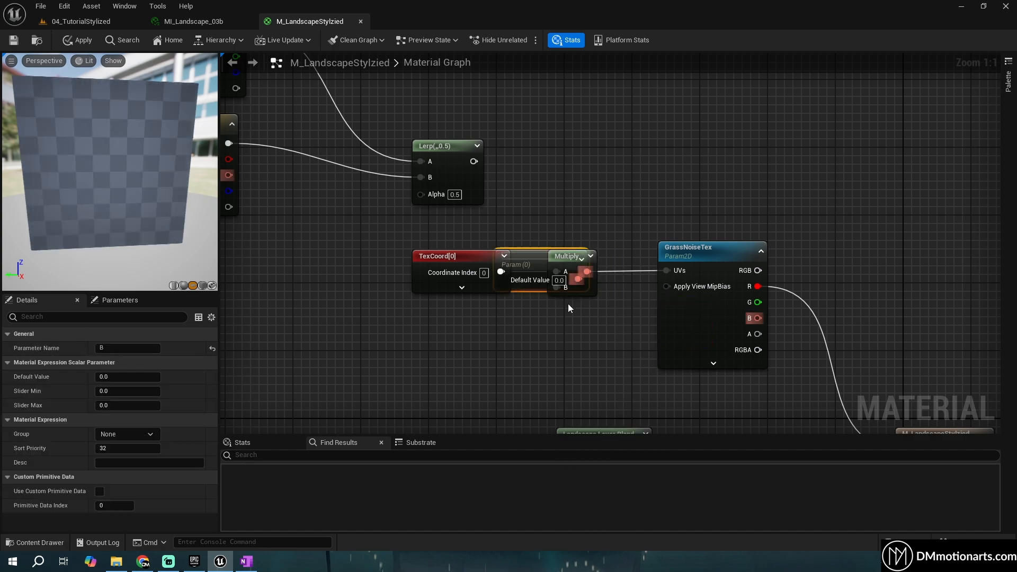
{"action": "left_click_drag", "start_coordinate": [507, 312], "coordinate": [431, 354]}
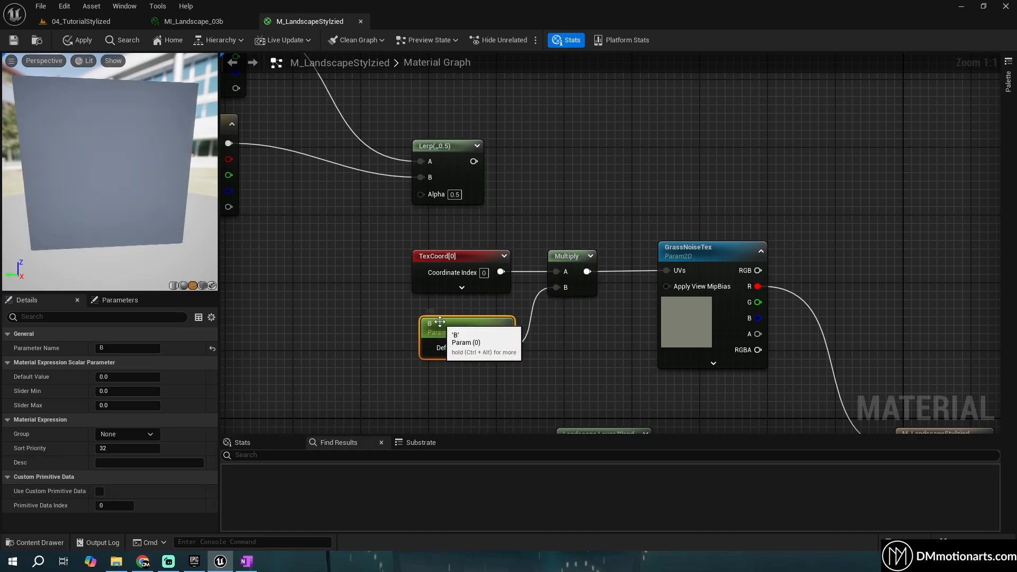
{"action": "right_click", "coordinate": [440, 321]}
{"action": "double_click", "coordinate": [441, 323]}
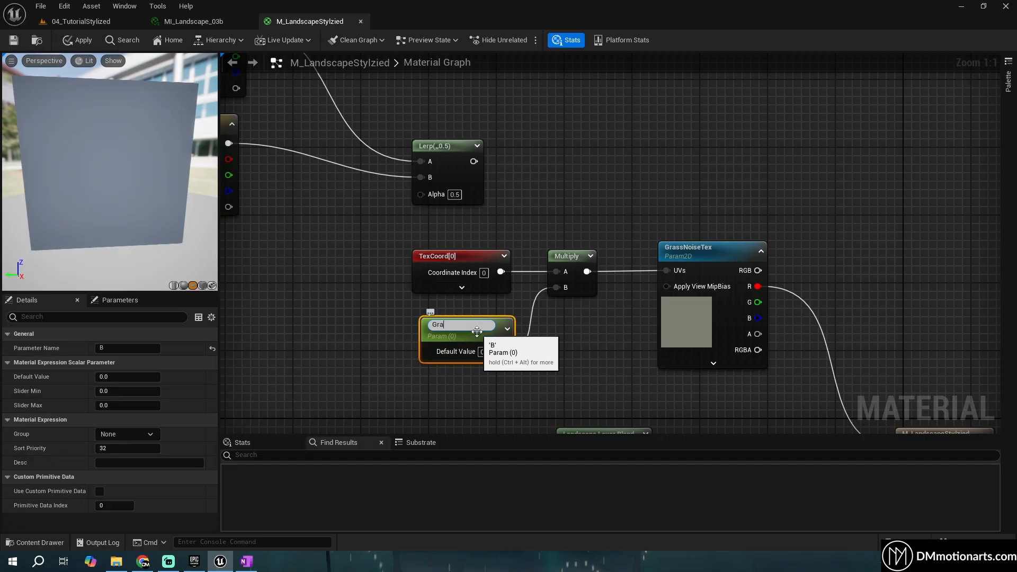
{"action": "type", "text": "GrassNoiseTiling"}
{"action": "key", "text": "Return"}
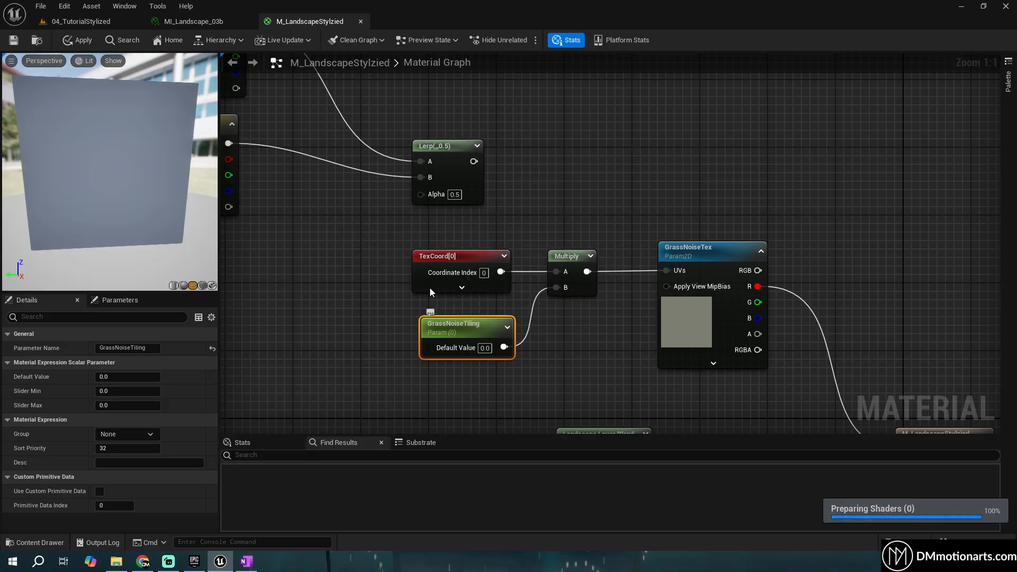
Set the default value of the GrassNoiseTiling parameter to 1
{"action": "left_click", "coordinate": [558, 279]}
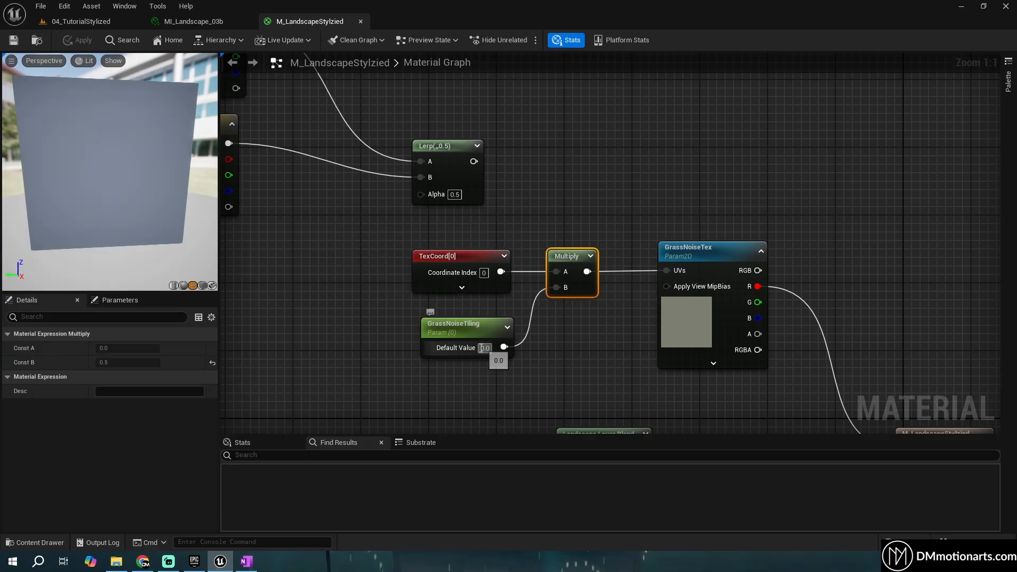
{"action": "type", "text": "1"}
{"action": "key", "text": "Return"}
{"action": "left_click", "coordinate": [552, 239]}
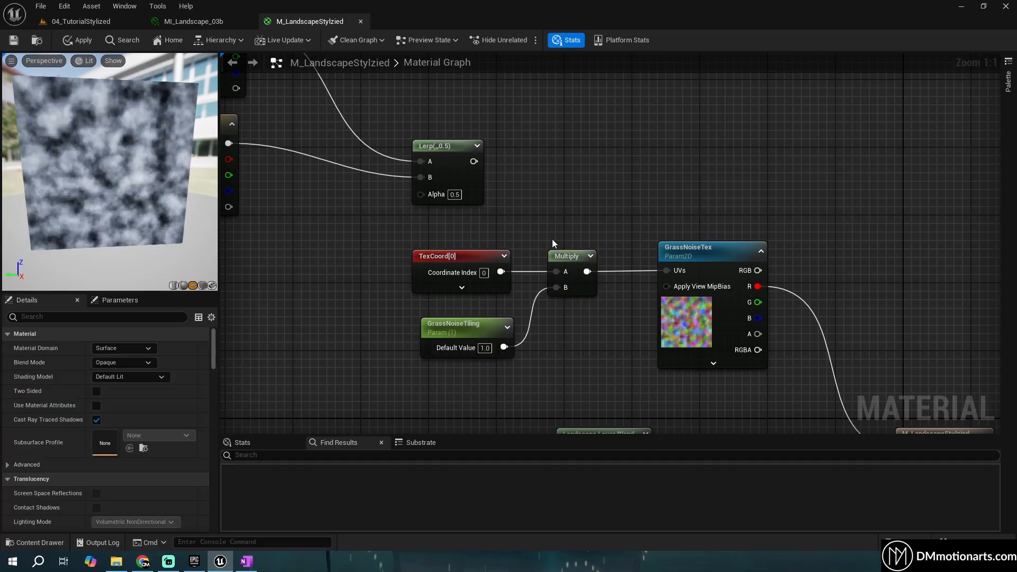
{"action": "left_click_drag", "start_coordinate": [602, 313], "coordinate": [602, 313]}
{"action": "left_click_drag", "start_coordinate": [604, 306], "coordinate": [541, 242]}
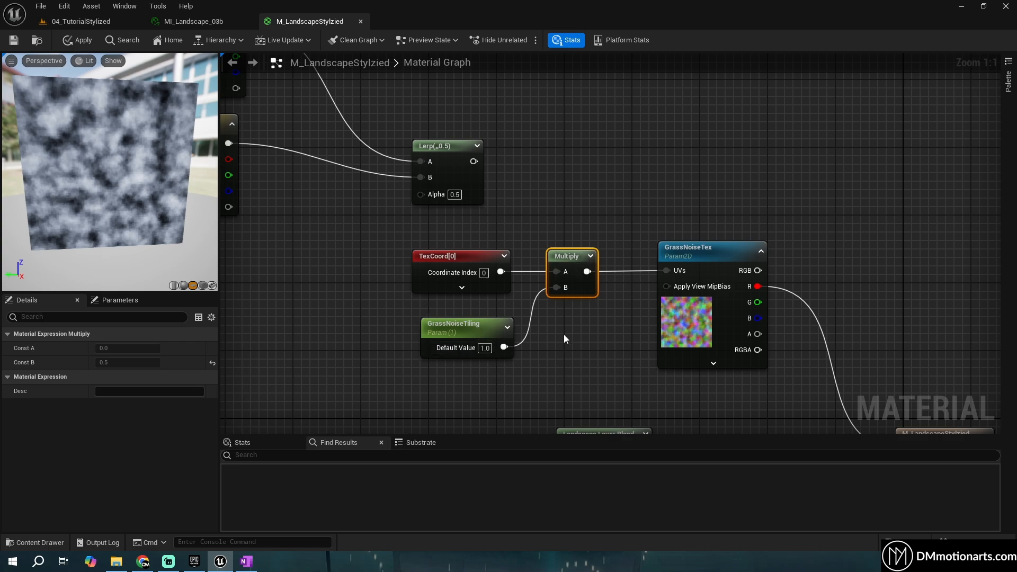
{"action": "left_click", "coordinate": [446, 258]}
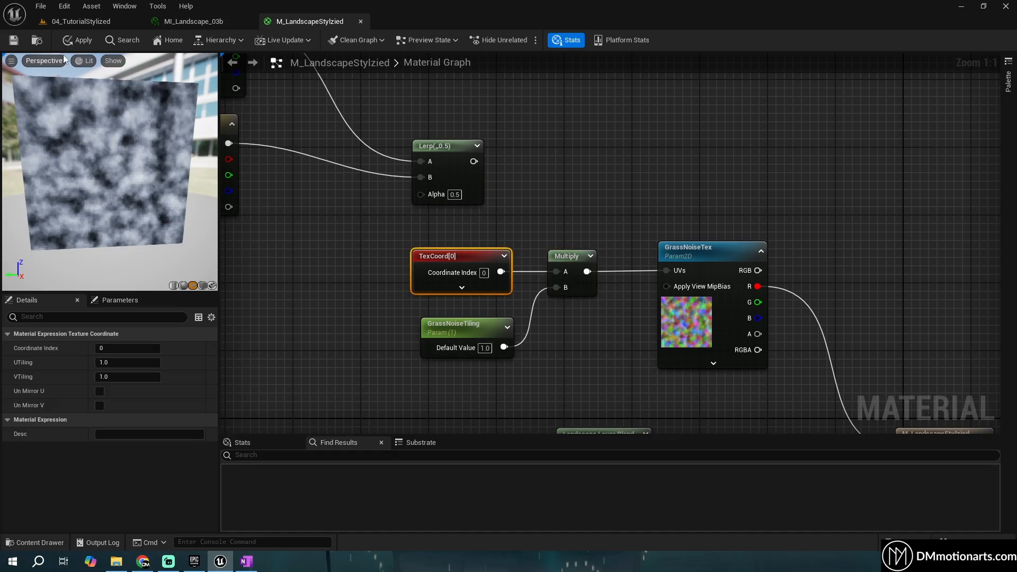
Open MI_LandscapeStylized in a floating window over the 04_TutorialStylized level and enlarge it beside the landscape view
{"action": "left_click", "coordinate": [100, 21]}
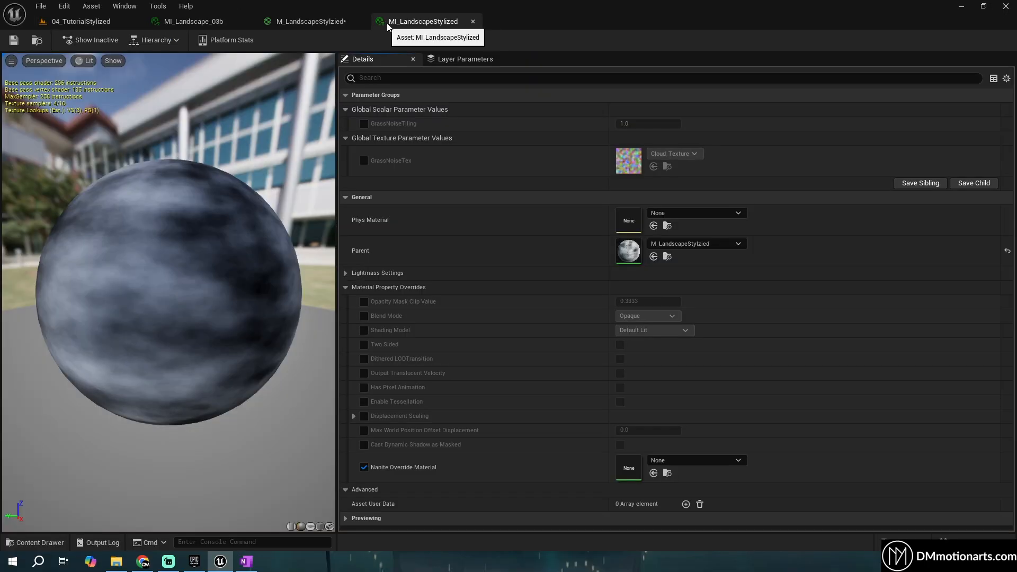
{"action": "left_click_drag", "start_coordinate": [387, 24], "coordinate": [534, 99]}
{"action": "left_click", "coordinate": [116, 26]}
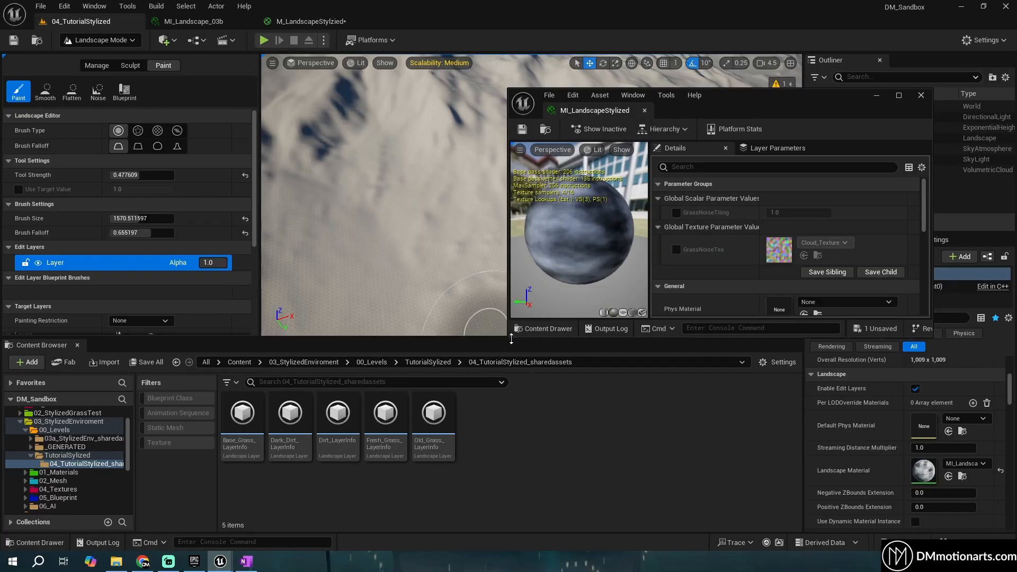
{"action": "left_click_drag", "start_coordinate": [507, 335], "coordinate": [533, 529]}
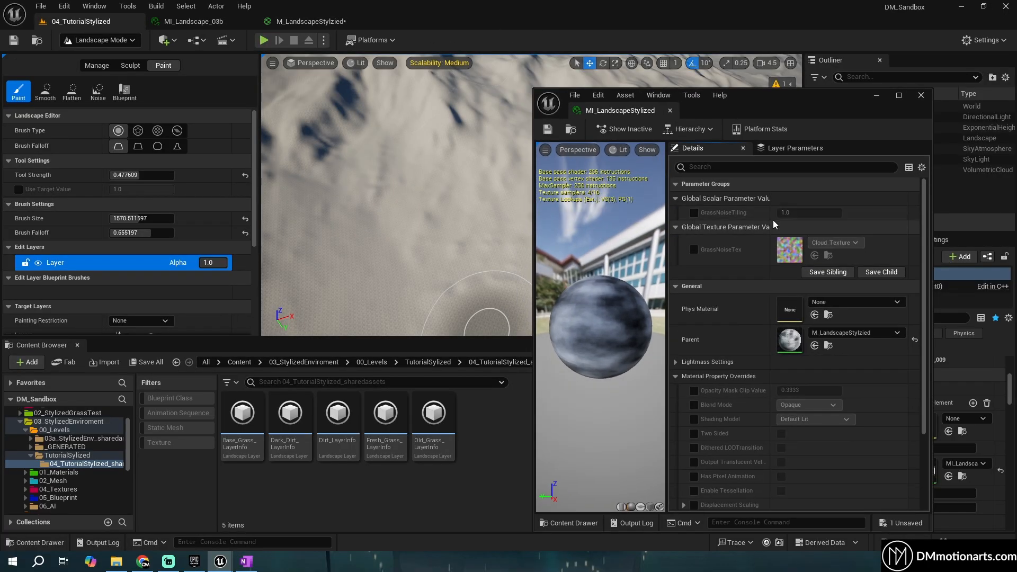
Override GrassNoiseTiling in MI_LandscapeStylized, lower it to 0.0072 while checking the noise on the landscape, and save the instance
{"action": "left_click", "coordinate": [694, 213]}
{"action": "right_click_drag", "start_coordinate": [370, 213], "coordinate": [360, 180]}
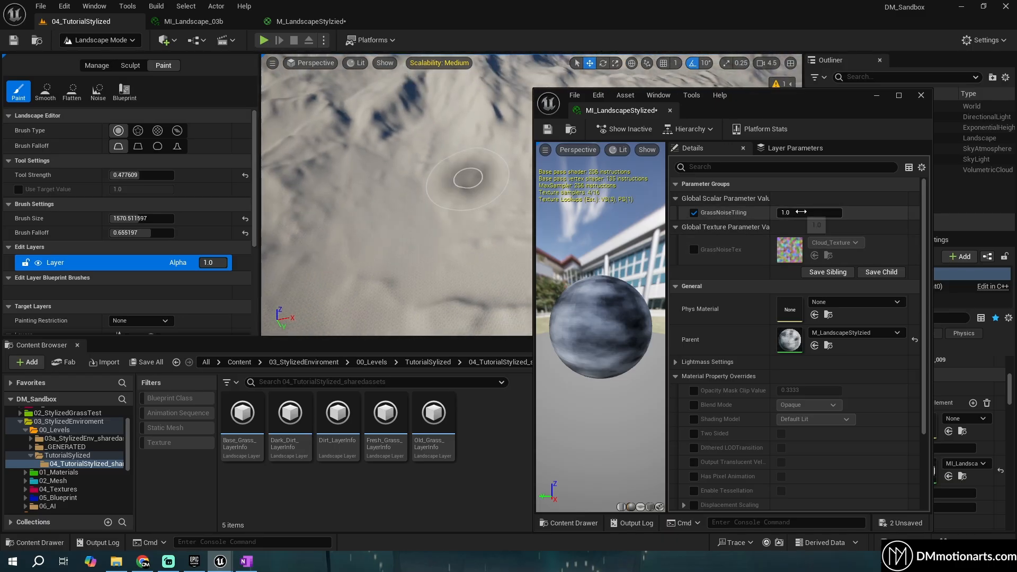
{"action": "left_click_drag", "start_coordinate": [806, 213], "coordinate": [749, 213]}
{"action": "mouse_move", "coordinate": [467, 180]}
{"action": "right_mouse_down"}
{"action": "mouse_move", "coordinate": [465, 211]}
{"action": "mouse_move", "coordinate": [471, 190]}
{"action": "mouse_move", "coordinate": [466, 201]}
{"action": "mouse_move", "coordinate": [418, 166]}
{"action": "right_mouse_up"}
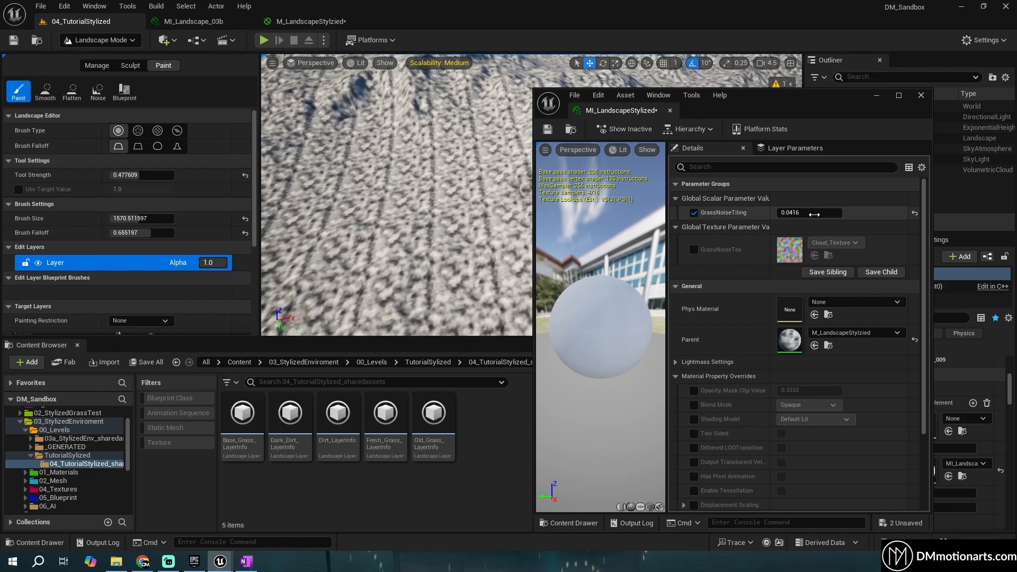
{"action": "left_click_drag", "start_coordinate": [811, 213], "coordinate": [779, 213]}
{"action": "right_click_drag", "start_coordinate": [450, 196], "coordinate": [478, 189]}
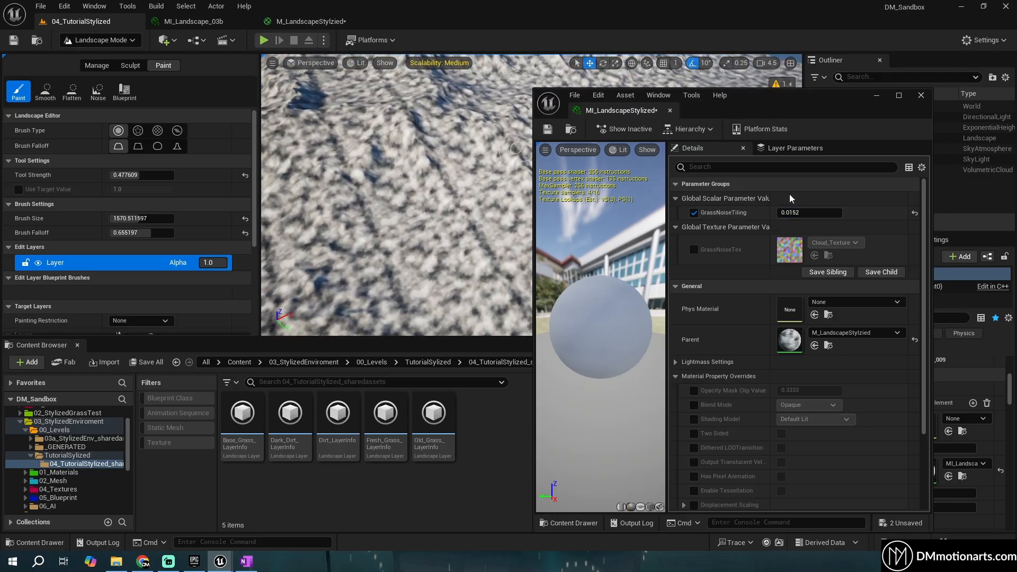
{"action": "left_click_drag", "start_coordinate": [811, 212], "coordinate": [789, 212]}
{"action": "right_click_drag", "start_coordinate": [498, 159], "coordinate": [496, 123]}
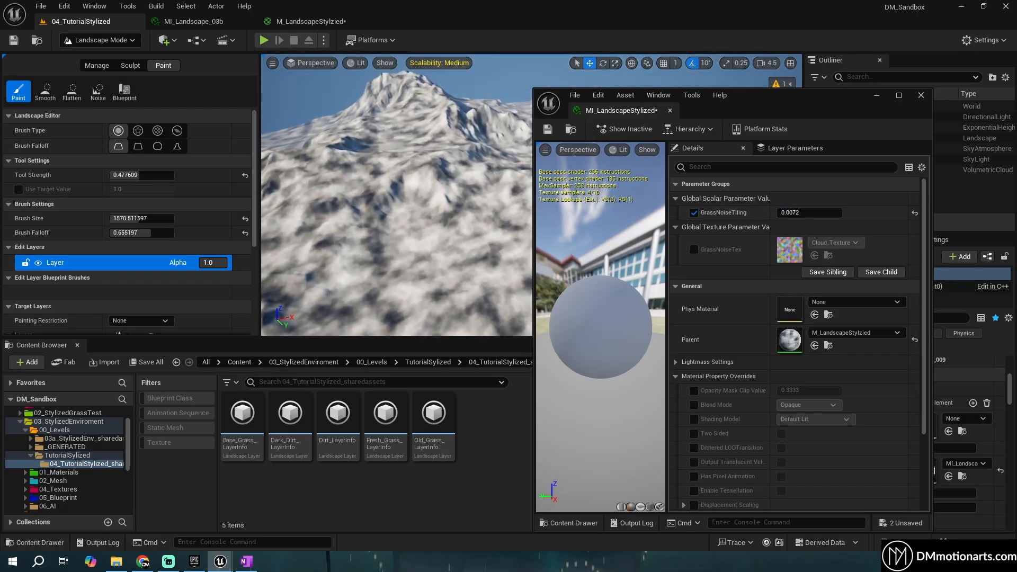
{"action": "key", "text": "ctrl+s"}
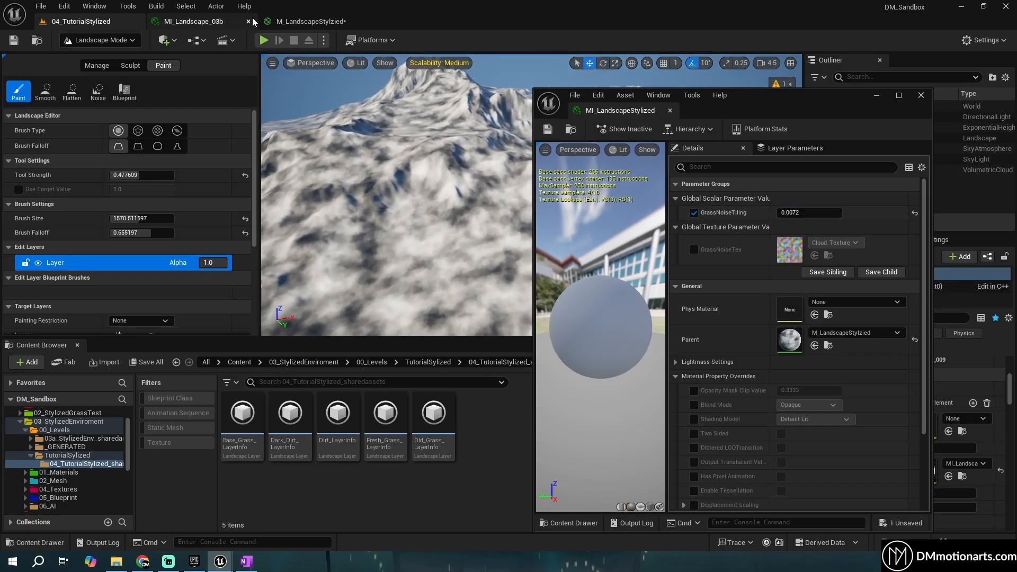
Return to the M_LandscapeStylzied graph, minimize the material instance window, and move the noise node group to the left of the Lerp
{"action": "left_click", "coordinate": [194, 22]}
{"action": "left_click", "coordinate": [315, 22]}
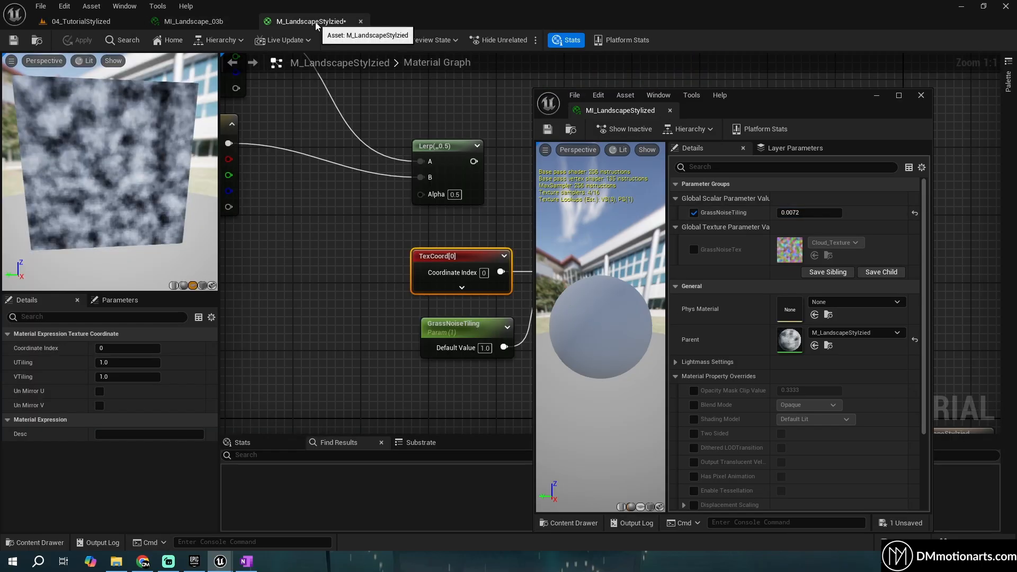
{"action": "left_click", "coordinate": [875, 97]}
{"action": "left_click_drag", "start_coordinate": [731, 366], "coordinate": [731, 365]}
{"action": "left_click_drag", "start_coordinate": [733, 256], "coordinate": [343, 265]}
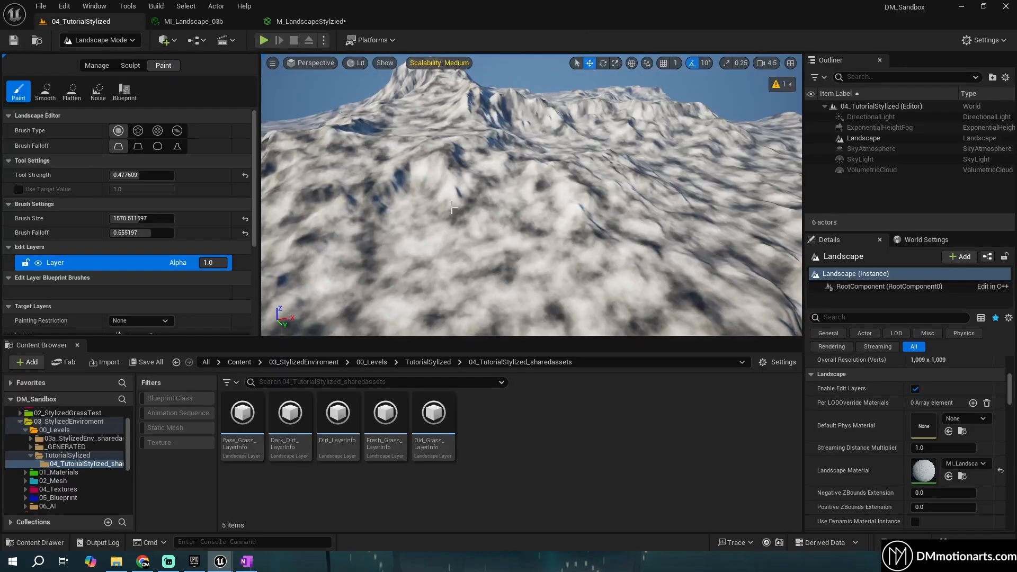
Examine the scale and repetition of the noise across the landscape in the 04_TutorialStylized level, both close up and from above
{"action": "left_click", "coordinate": [80, 21]}
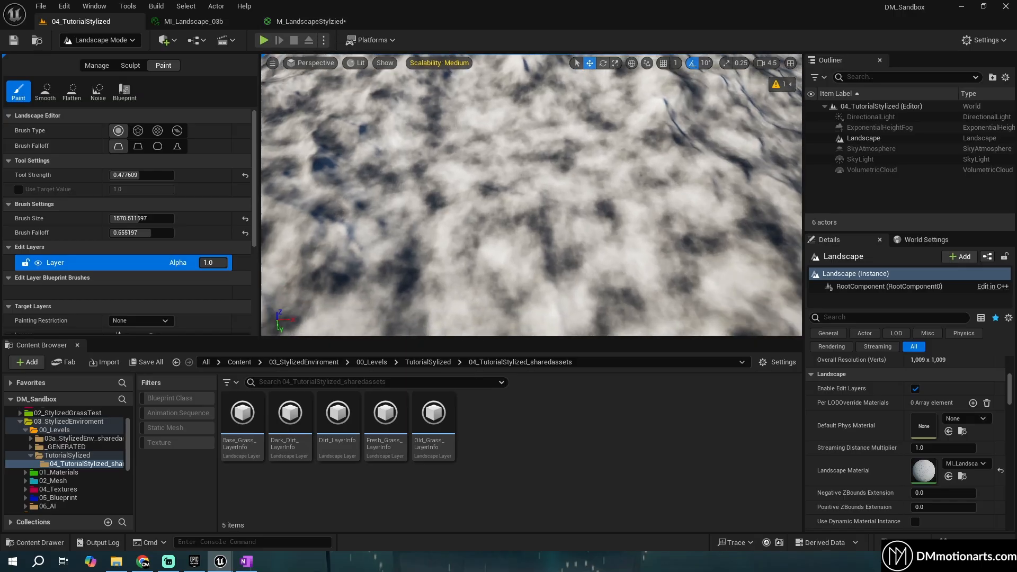
{"action": "right_click_drag", "start_coordinate": [406, 243], "coordinate": [406, 244]}
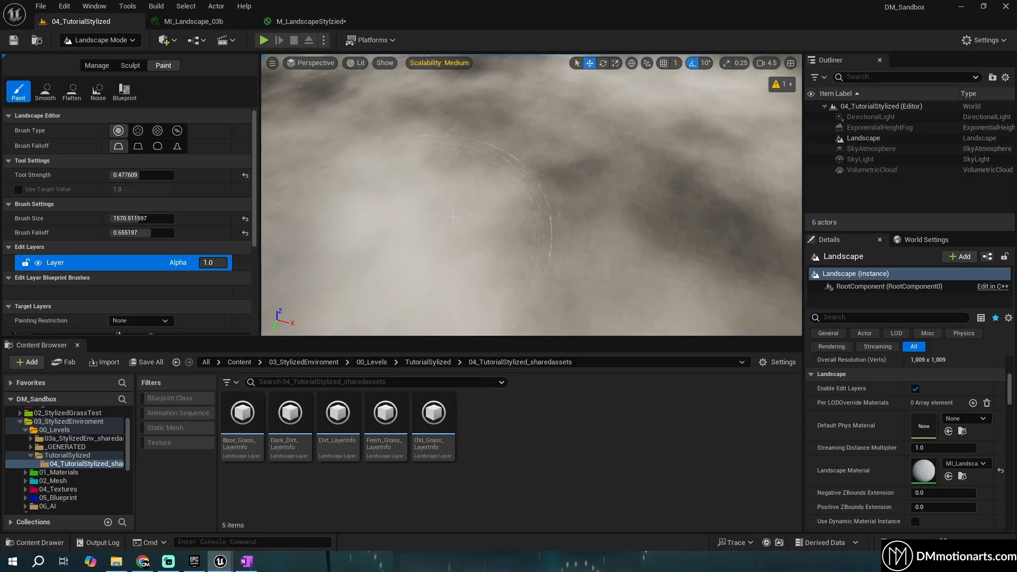
{"action": "scroll", "coordinate": [453, 217], "scroll_direction": "down", "scroll_amount": 5}
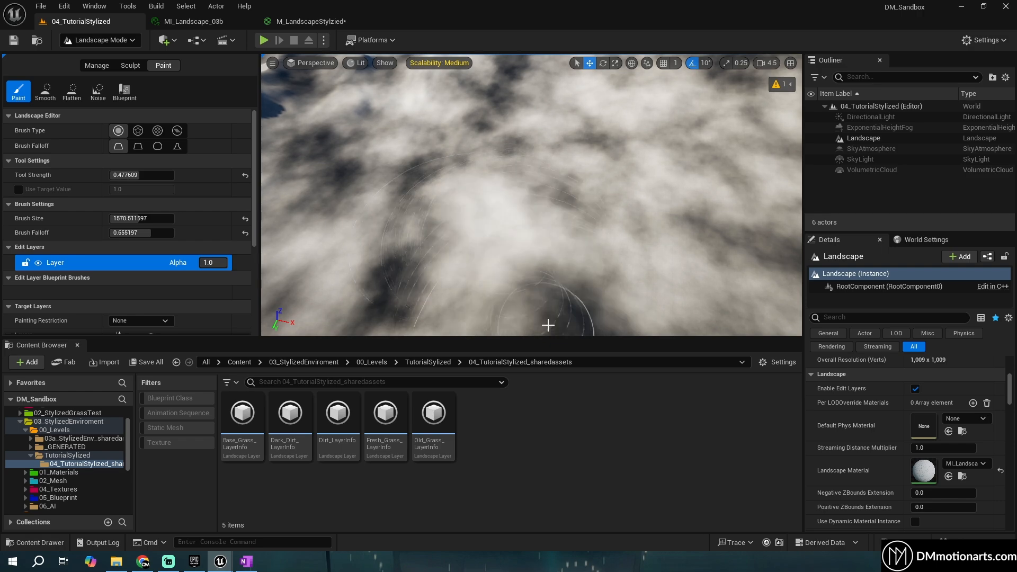
{"action": "right_click_drag", "start_coordinate": [547, 325], "coordinate": [547, 325]}
{"action": "right_click_drag", "start_coordinate": [536, 172], "coordinate": [535, 170]}
{"action": "right_click_drag", "start_coordinate": [482, 230], "coordinate": [511, 230]}
{"action": "right_click_drag", "start_coordinate": [493, 184], "coordinate": [493, 185]}
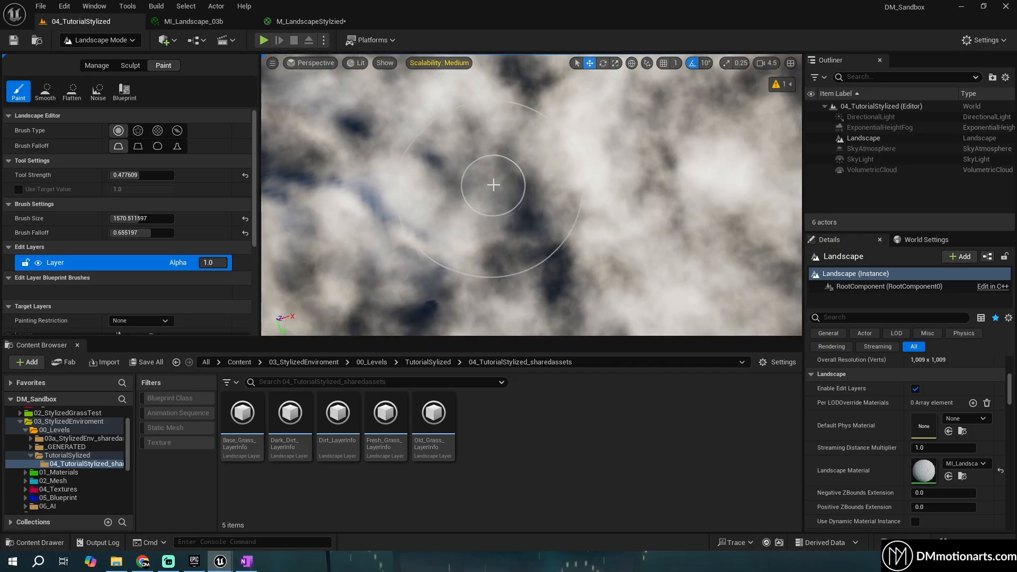
Return to the M_LandscapeStylzied graph and connect GrassNoiseTex's red channel to the Alpha input of the Lerp
{"action": "left_click", "coordinate": [310, 21]}
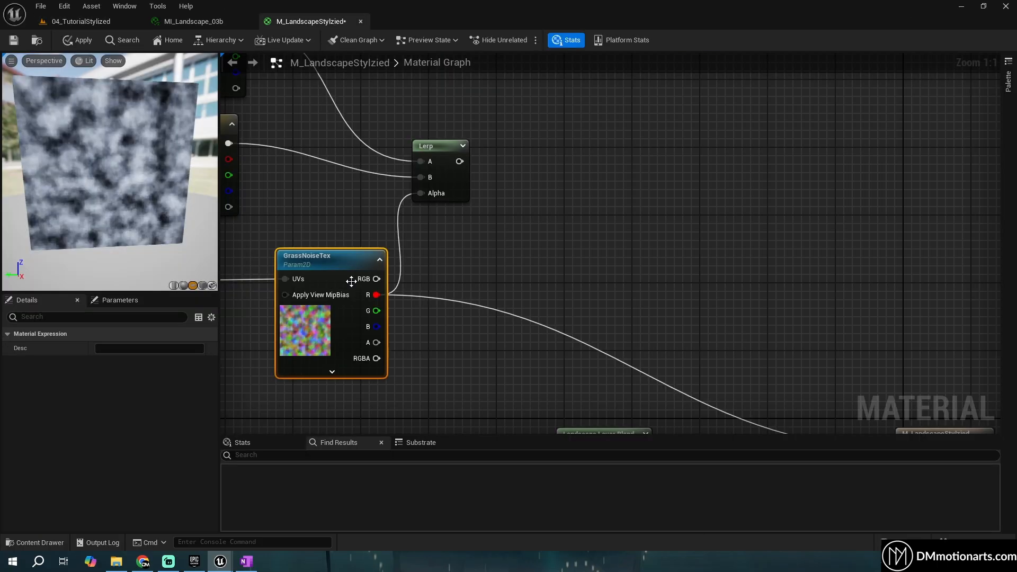
{"action": "right_click_drag", "start_coordinate": [351, 281], "coordinate": [611, 240]}
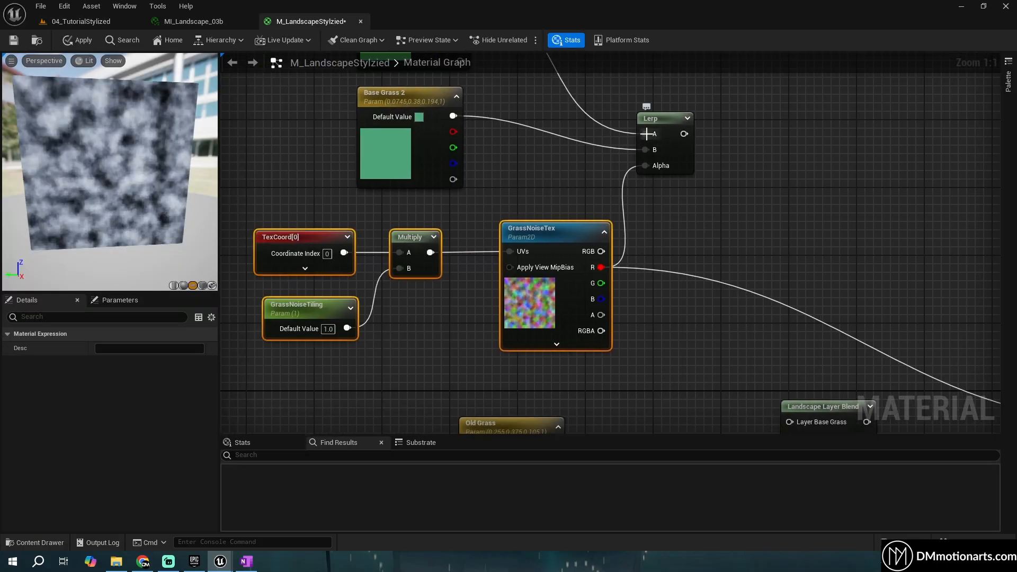
{"action": "scroll", "coordinate": [649, 153], "scroll_direction": "down", "scroll_amount": 3}
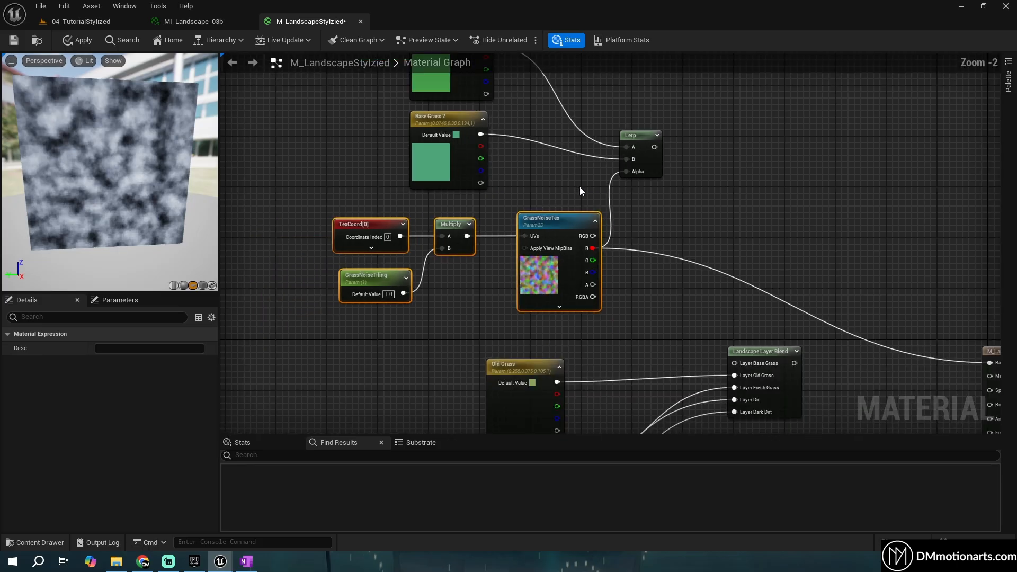
Connect the Lerp output directly to the material's Base Color to test the two-colour grass blend, and save the material
{"action": "left_click_drag", "start_coordinate": [396, 117], "coordinate": [539, 263]}
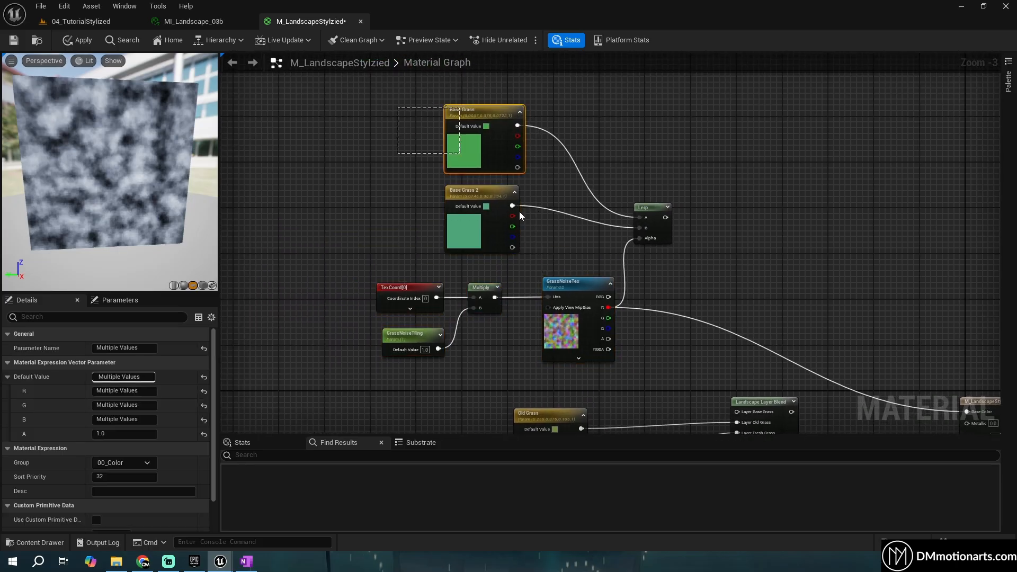
{"action": "right_click_drag", "start_coordinate": [519, 211], "coordinate": [404, 134]}
{"action": "left_click_drag", "start_coordinate": [474, 115], "coordinate": [779, 310]}
{"action": "scroll", "coordinate": [782, 245], "scroll_direction": "up", "scroll_amount": 4}
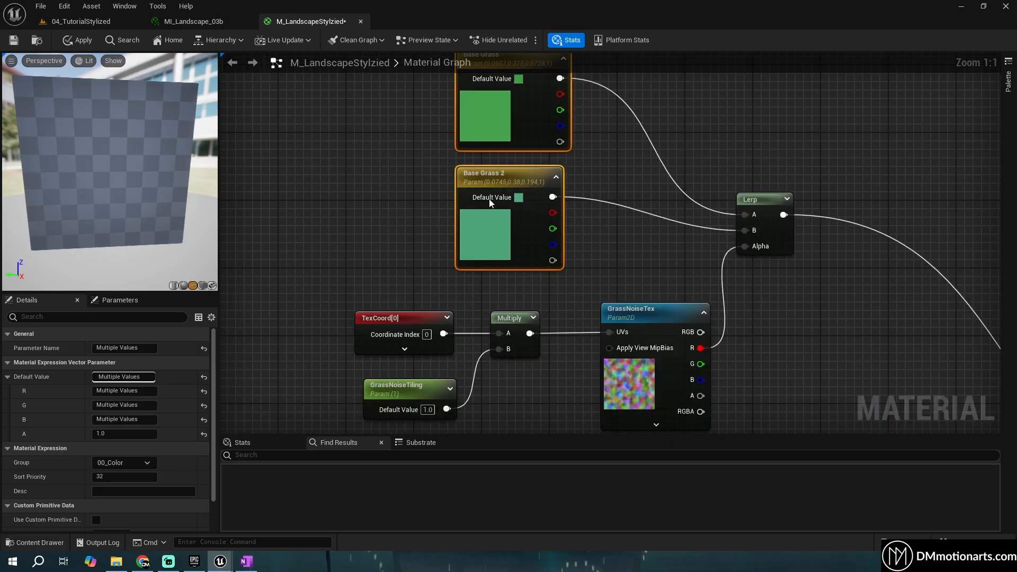
{"action": "right_click_drag", "start_coordinate": [643, 239], "coordinate": [605, 275]}
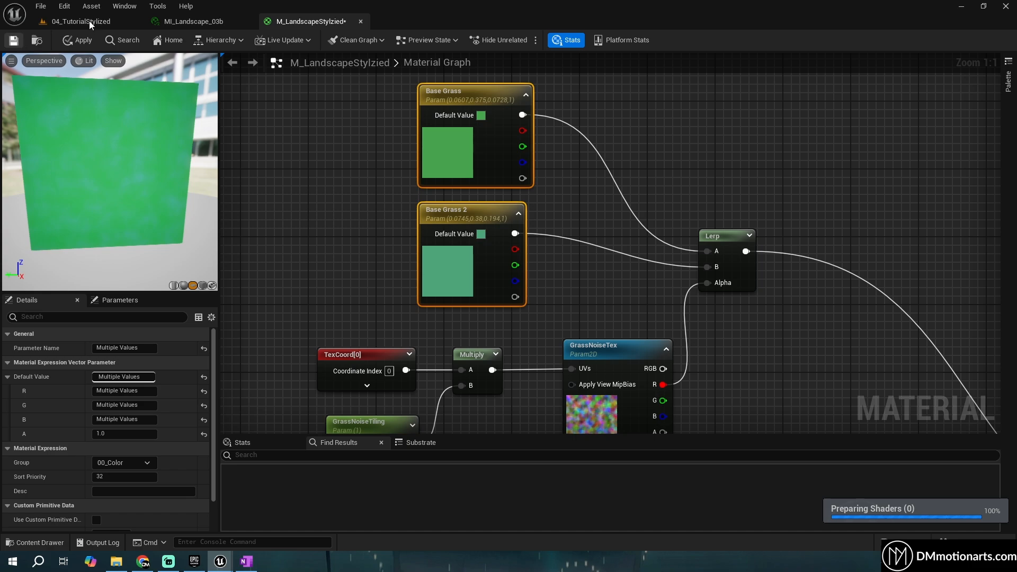
{"action": "left_click", "coordinate": [823, 321]}
{"action": "scroll", "coordinate": [823, 321], "scroll_direction": "down", "scroll_amount": 4}
{"action": "right_click_drag", "start_coordinate": [823, 320], "coordinate": [556, 227]}
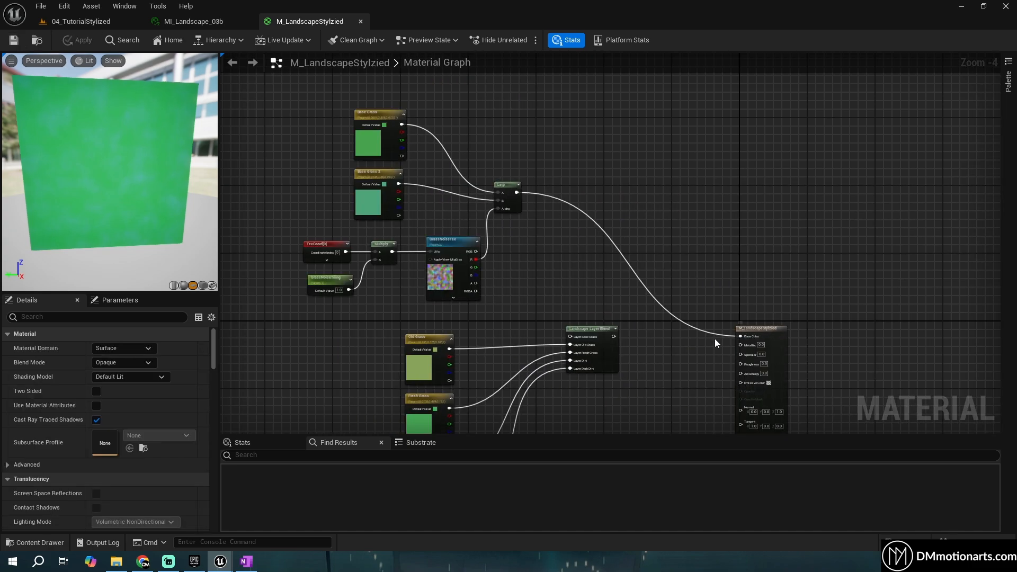
Examine the noise-blended grass colours across the landscape in the 04_TutorialStylized level
{"action": "left_click", "coordinate": [101, 21]}
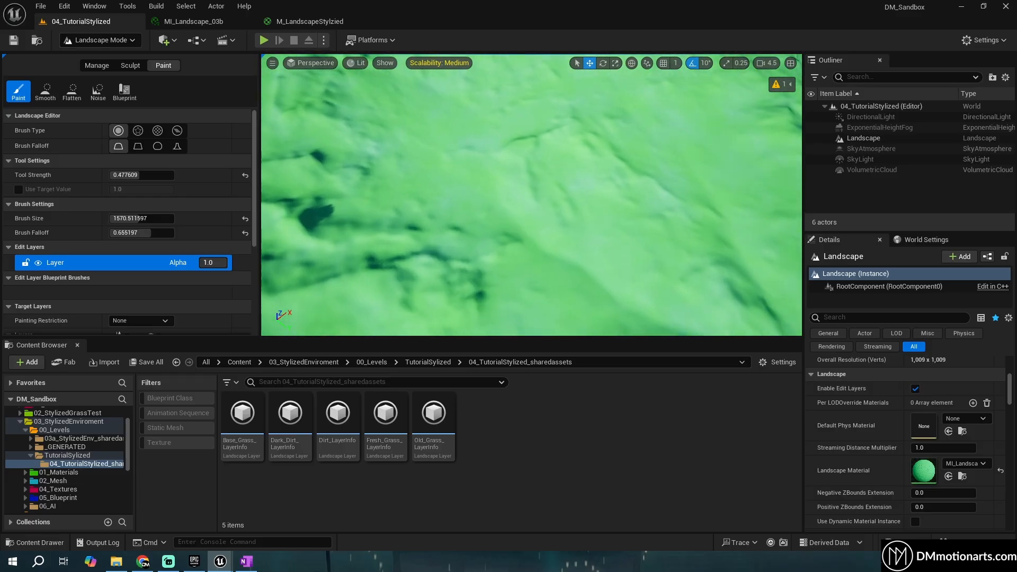
{"action": "mouse_move", "coordinate": [531, 195]}
{"action": "right_mouse_down"}
{"action": "mouse_move", "coordinate": [365, 174]}
{"action": "mouse_move", "coordinate": [482, 217]}
{"action": "mouse_move", "coordinate": [531, 194]}
{"action": "mouse_move", "coordinate": [472, 208]}
{"action": "mouse_move", "coordinate": [466, 188]}
{"action": "mouse_move", "coordinate": [593, 190]}
{"action": "mouse_move", "coordinate": [418, 204]}
{"action": "mouse_move", "coordinate": [419, 233]}
{"action": "right_mouse_up"}
{"action": "key", "text": "w"}
{"action": "key", "text": "w"}
{"action": "key", "text": "s"}
{"action": "key", "text": "w"}
In M_LandscapeStylzied, connect the Lerp output to Layer Base Grass of the Landscape Layer Blend and the blend's output to Base Color
{"action": "left_click", "coordinate": [298, 22]}
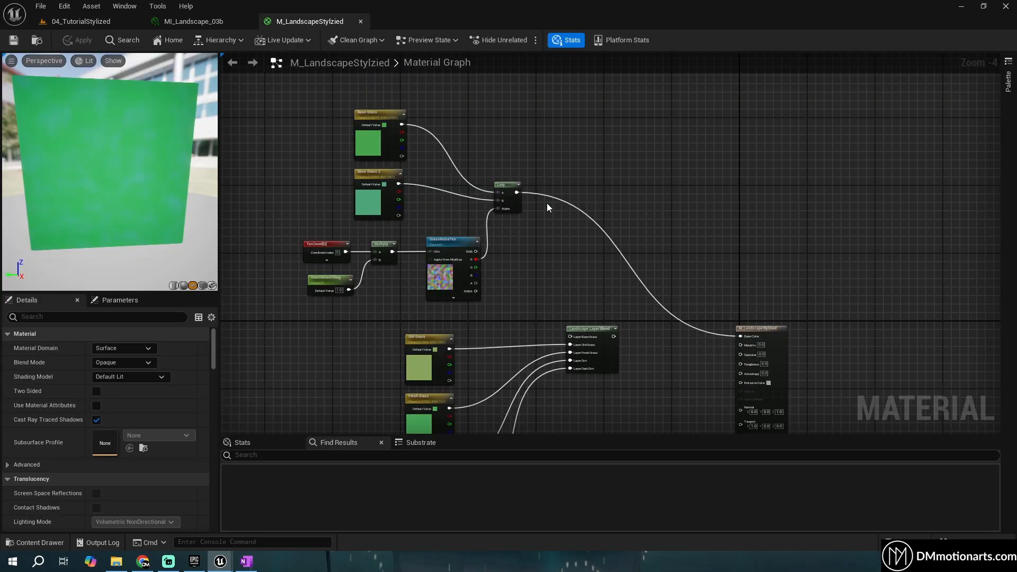
{"action": "left_click", "coordinate": [741, 336], "text": "alt"}
{"action": "left_click_drag", "start_coordinate": [517, 192], "coordinate": [570, 337]}
{"action": "scroll", "coordinate": [603, 342], "scroll_direction": "up", "scroll_amount": 4}
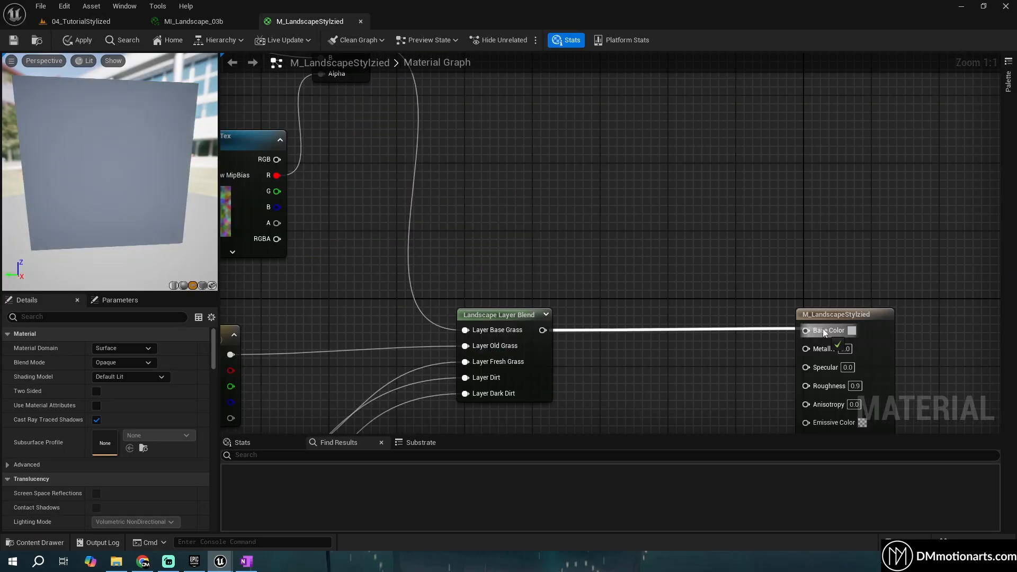
{"action": "left_click_drag", "start_coordinate": [824, 331], "coordinate": [824, 330]}
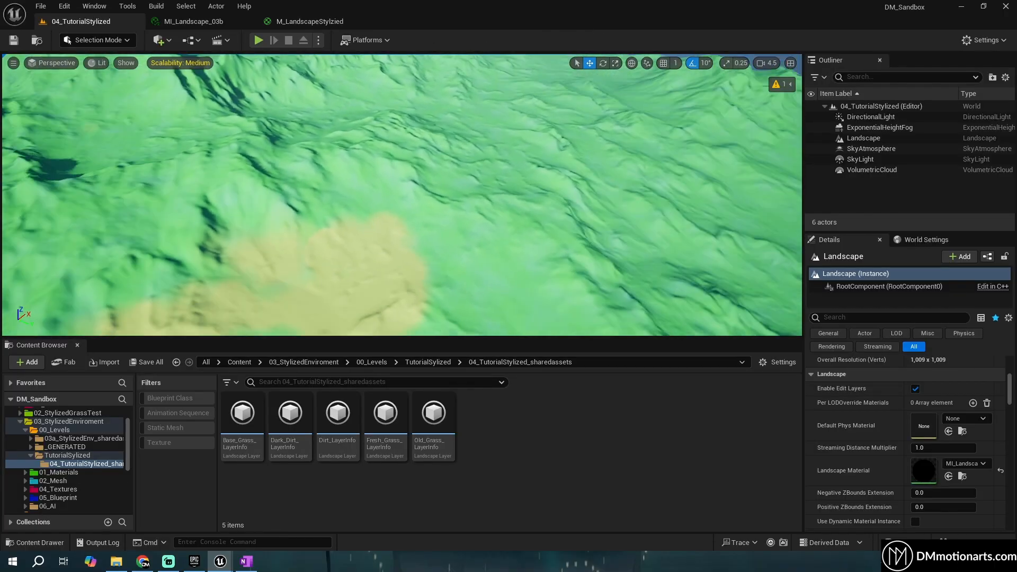
Check the painted layers on the 04_TutorialStylized landscape, save the level, and switch to Landscape mode
{"action": "right_click_drag", "start_coordinate": [401, 194], "coordinate": [275, 201]}
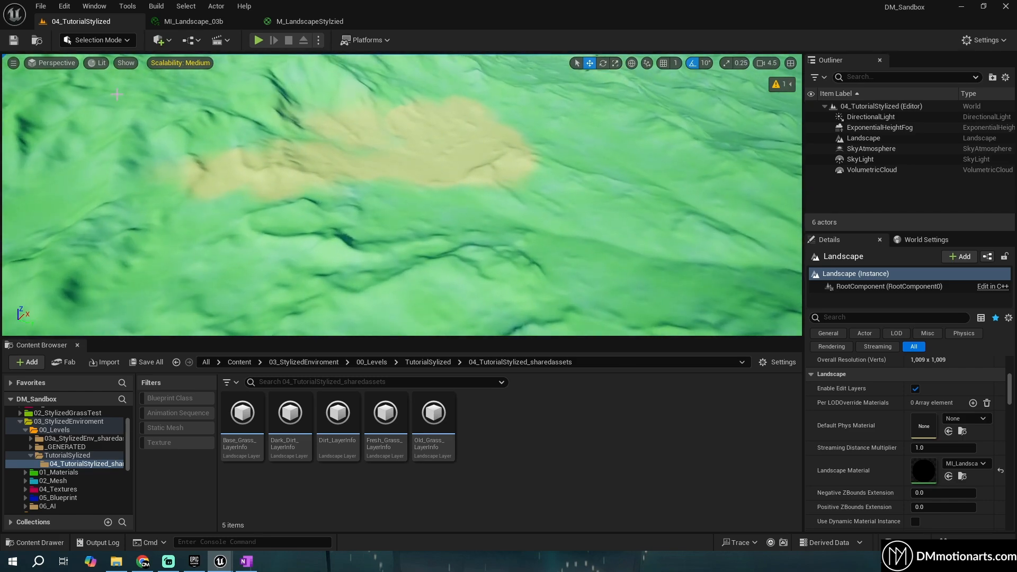
{"action": "key", "text": "ctrl+s"}
{"action": "left_click", "coordinate": [126, 42]}
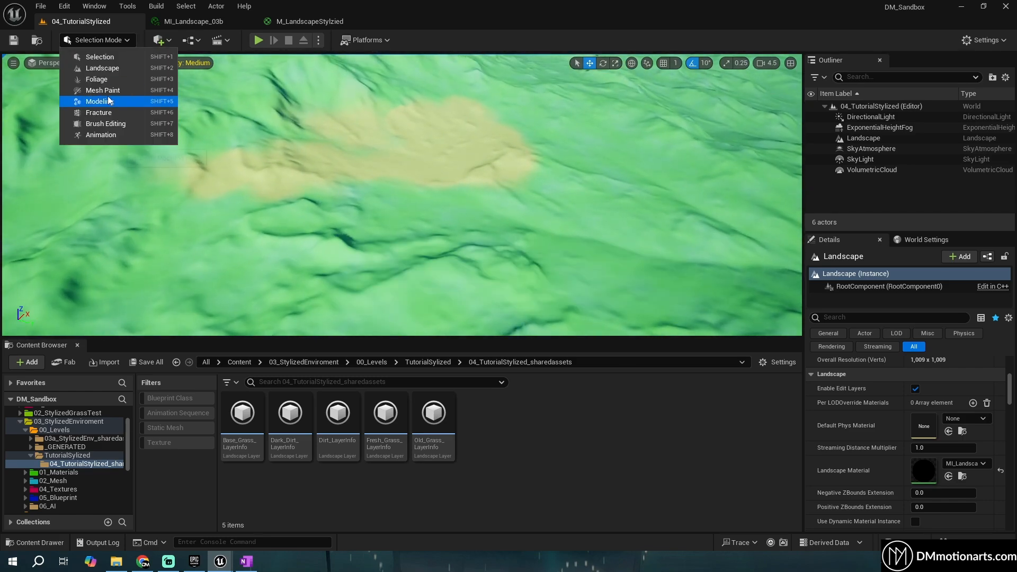
{"action": "left_click", "coordinate": [114, 68]}
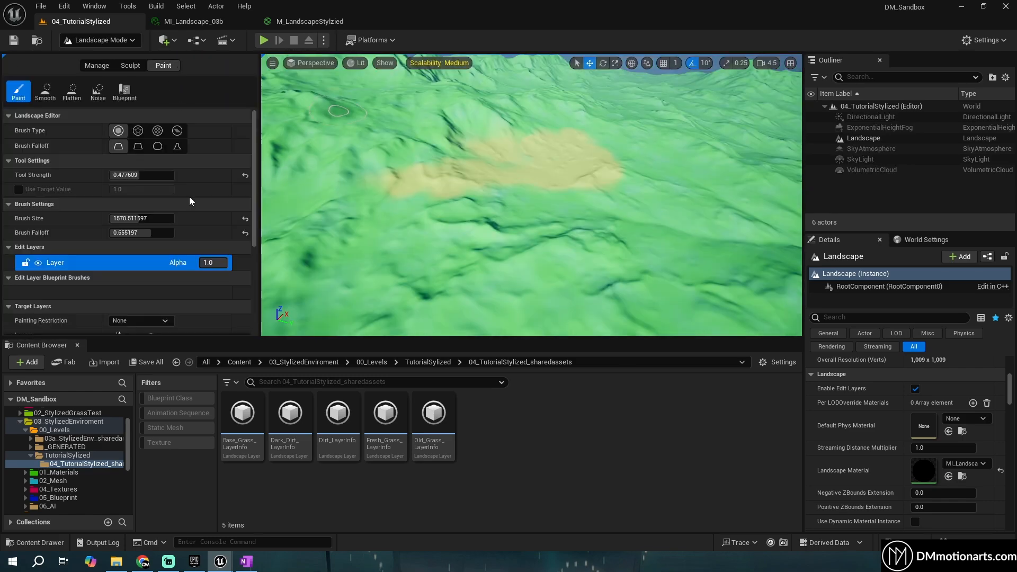
Erase the existing yellowish Old Grass patch from the landscape and save the level
{"action": "scroll", "coordinate": [175, 233], "scroll_direction": "down", "scroll_amount": 5}
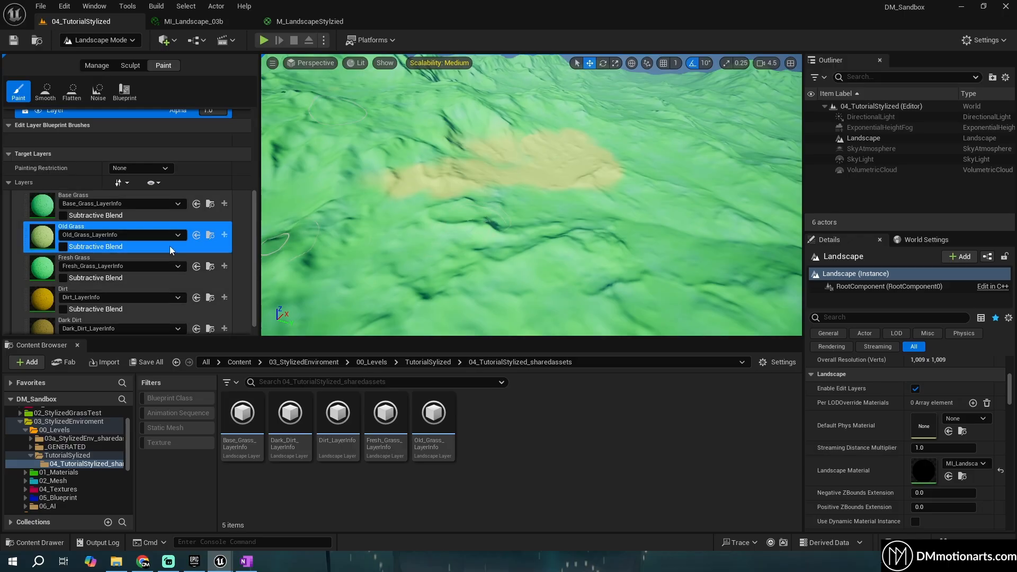
{"action": "mouse_move", "coordinate": [531, 195]}
{"action": "right_mouse_down"}
{"action": "mouse_move", "coordinate": [497, 174]}
{"action": "mouse_move", "coordinate": [551, 148]}
{"action": "mouse_move", "coordinate": [508, 159]}
{"action": "mouse_move", "coordinate": [530, 180]}
{"action": "mouse_move", "coordinate": [514, 180]}
{"action": "mouse_move", "coordinate": [476, 148]}
{"action": "mouse_move", "coordinate": [534, 207]}
{"action": "mouse_move", "coordinate": [477, 212]}
{"action": "mouse_move", "coordinate": [508, 170]}
{"action": "right_mouse_up"}
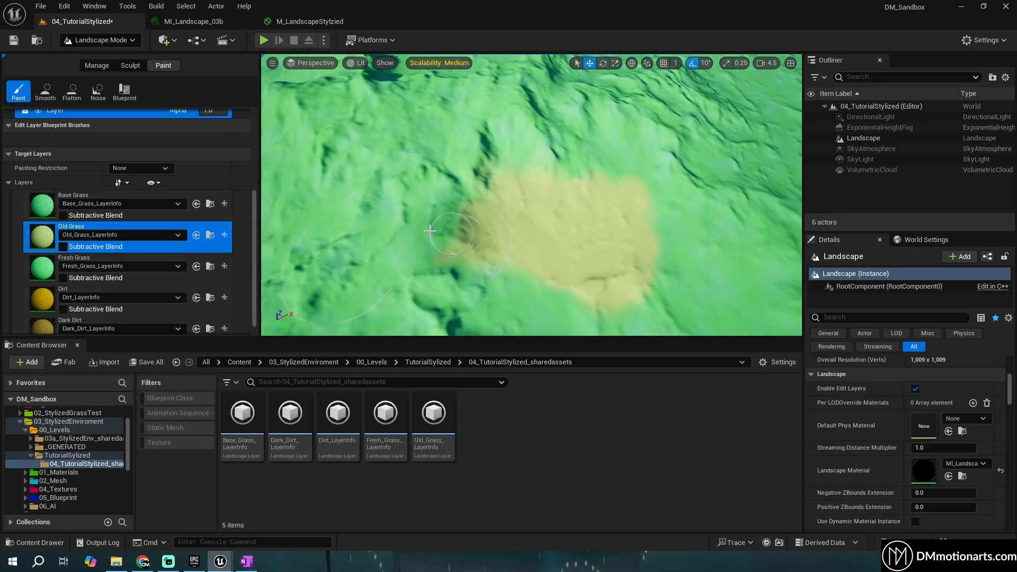
{"action": "mouse_move", "coordinate": [514, 241]}
{"action": "left_mouse_down", "text": "shift"}
{"action": "mouse_move", "coordinate": [652, 256]}
{"action": "mouse_move", "coordinate": [585, 302]}
{"action": "mouse_move", "coordinate": [596, 269]}
{"action": "left_mouse_up", "text": "shift"}
{"action": "mouse_move", "coordinate": [596, 269]}
{"action": "right_mouse_down"}
{"action": "mouse_move", "coordinate": [577, 268]}
{"action": "mouse_move", "coordinate": [646, 273]}
{"action": "right_mouse_up"}
{"action": "key", "text": "ctrl+s"}
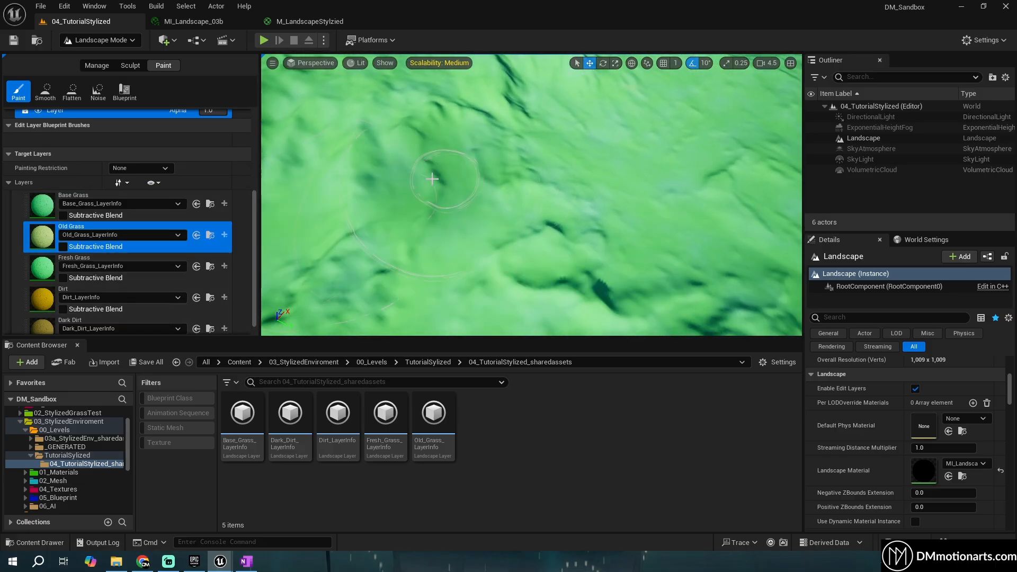
Paint a small Old Grass area with a brush size of about 3428 and set the tool strength to about 0.41
{"action": "mouse_move", "coordinate": [458, 187]}
{"action": "left_mouse_down"}
{"action": "mouse_move", "coordinate": [532, 212]}
{"action": "mouse_move", "coordinate": [518, 225]}
{"action": "left_mouse_up"}
{"action": "scroll", "coordinate": [508, 211], "scroll_direction": "down", "scroll_amount": 3}
{"action": "left_click", "coordinate": [125, 272]}
{"action": "scroll", "coordinate": [127, 212], "scroll_direction": "up", "scroll_amount": 6}
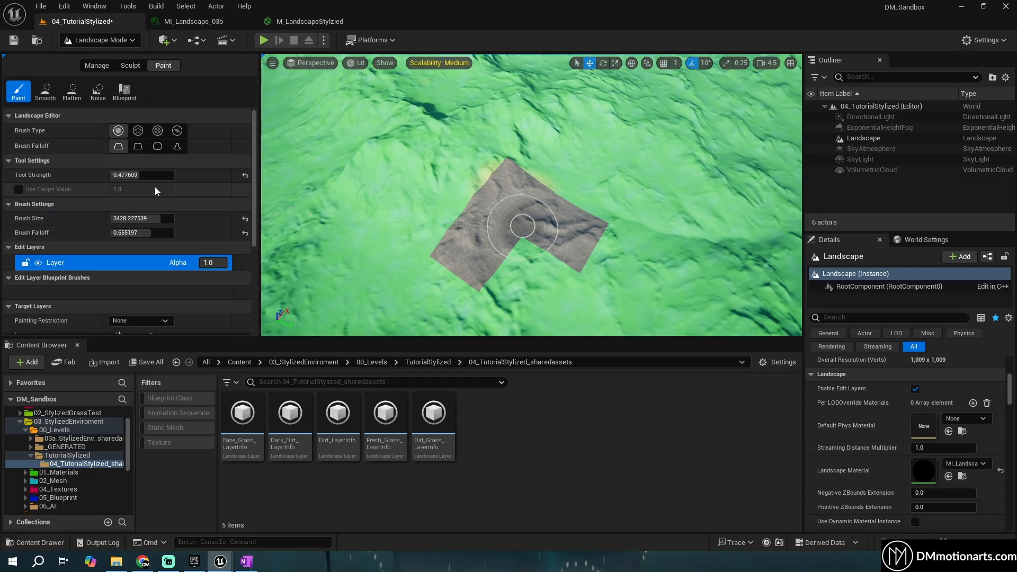
{"action": "left_click", "coordinate": [126, 175]}
{"action": "key", "text": "w"}
{"action": "right_click_drag", "start_coordinate": [497, 217], "coordinate": [489, 230]}
{"action": "scroll", "coordinate": [53, 307], "scroll_direction": "down", "scroll_amount": 3}
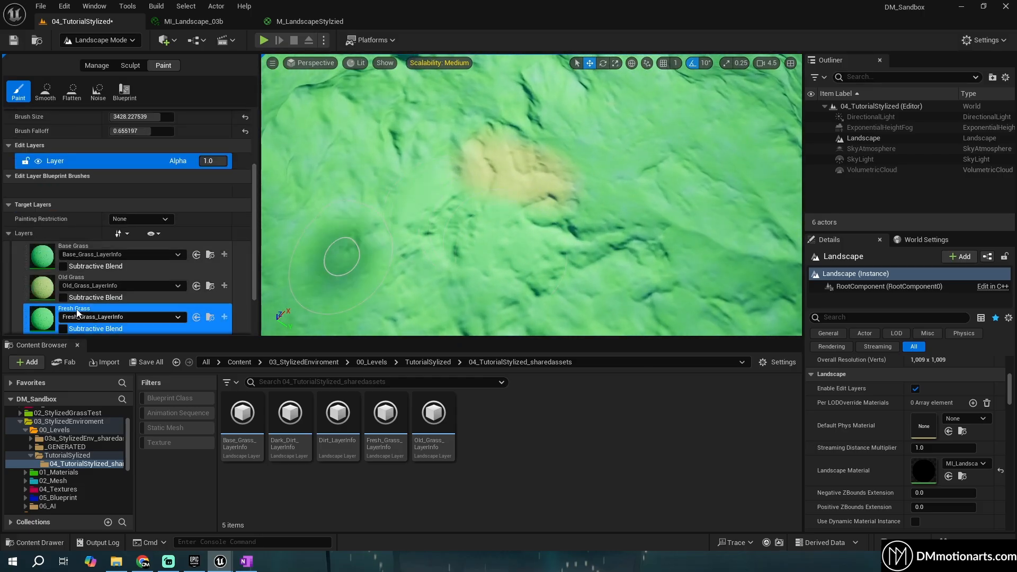
Paint several more soft Old Grass patches across the rocky slope around the first patch
{"action": "scroll", "coordinate": [53, 307], "scroll_direction": "down", "scroll_amount": 2}
{"action": "left_click", "coordinate": [80, 214]}
{"action": "mouse_move", "coordinate": [559, 173]}
{"action": "left_mouse_down"}
{"action": "mouse_move", "coordinate": [527, 164]}
{"action": "mouse_move", "coordinate": [482, 223]}
{"action": "mouse_move", "coordinate": [463, 173]}
{"action": "mouse_move", "coordinate": [548, 222]}
{"action": "left_mouse_up"}
{"action": "left_click", "coordinate": [44, 256]}
{"action": "left_click", "coordinate": [47, 227]}
{"action": "mouse_move", "coordinate": [518, 181]}
{"action": "left_mouse_down"}
{"action": "mouse_move", "coordinate": [484, 141]}
{"action": "mouse_move", "coordinate": [568, 170]}
{"action": "mouse_move", "coordinate": [554, 209]}
{"action": "mouse_move", "coordinate": [592, 253]}
{"action": "left_mouse_up"}
{"action": "mouse_move", "coordinate": [462, 294]}
{"action": "left_mouse_down"}
{"action": "mouse_move", "coordinate": [704, 122]}
{"action": "mouse_move", "coordinate": [441, 146]}
{"action": "mouse_move", "coordinate": [505, 162]}
{"action": "mouse_move", "coordinate": [583, 224]}
{"action": "left_mouse_up"}
Paint Fresh Grass over part of the Old Grass patches to soften them, and save the level
{"action": "left_click", "coordinate": [27, 253]}
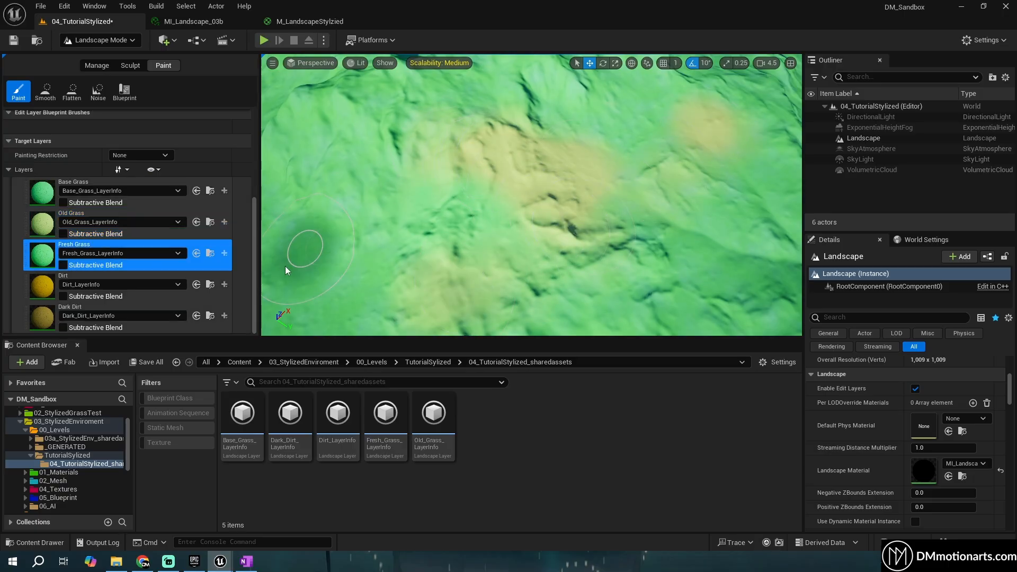
{"action": "mouse_move", "coordinate": [534, 175]}
{"action": "left_mouse_down"}
{"action": "mouse_move", "coordinate": [479, 155]}
{"action": "mouse_move", "coordinate": [586, 158]}
{"action": "mouse_move", "coordinate": [471, 145]}
{"action": "mouse_move", "coordinate": [556, 212]}
{"action": "left_mouse_up"}
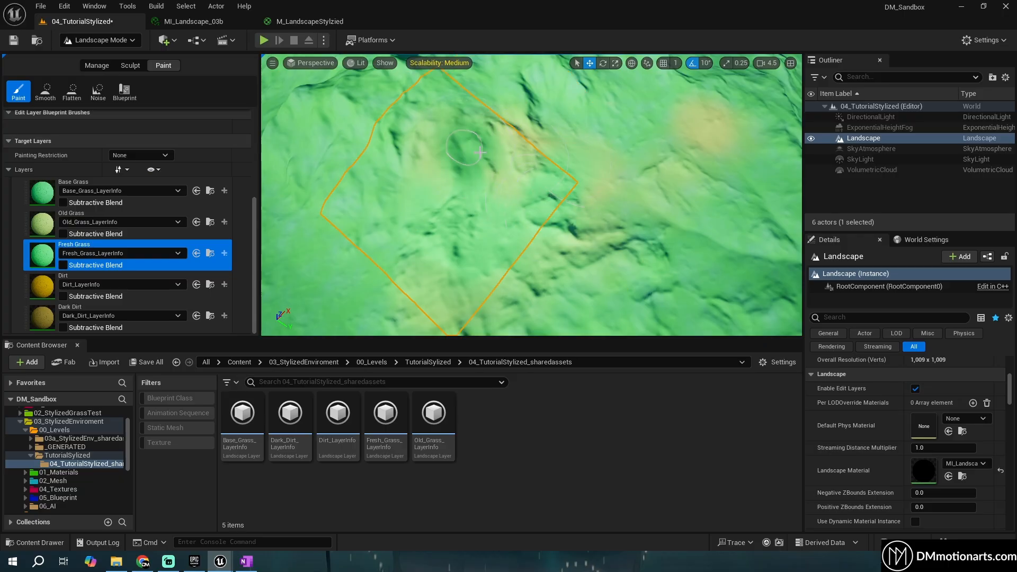
{"action": "mouse_move", "coordinate": [572, 191]}
{"action": "right_mouse_down"}
{"action": "mouse_move", "coordinate": [519, 169]}
{"action": "mouse_move", "coordinate": [609, 180]}
{"action": "right_mouse_up"}
{"action": "key", "text": "ctrl+s"}
{"action": "right_click_drag", "start_coordinate": [533, 172], "coordinate": [571, 177]}
Switch to the alpha brush type, assign the Super_Perlin_1_-_512x512 texture as its mask, and save
{"action": "scroll", "coordinate": [102, 221], "scroll_direction": "up", "scroll_amount": 5}
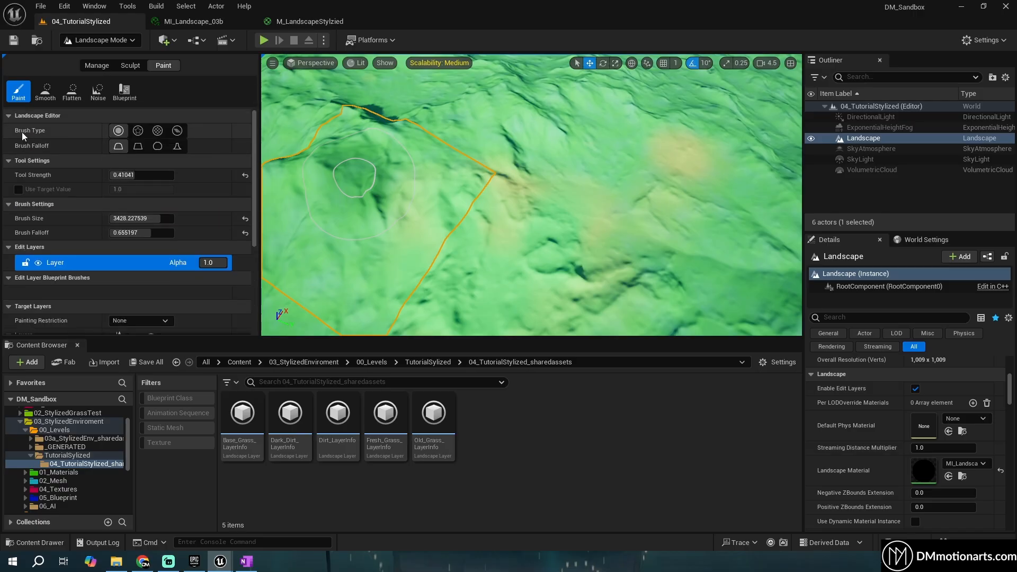
{"action": "left_click", "coordinate": [137, 131]}
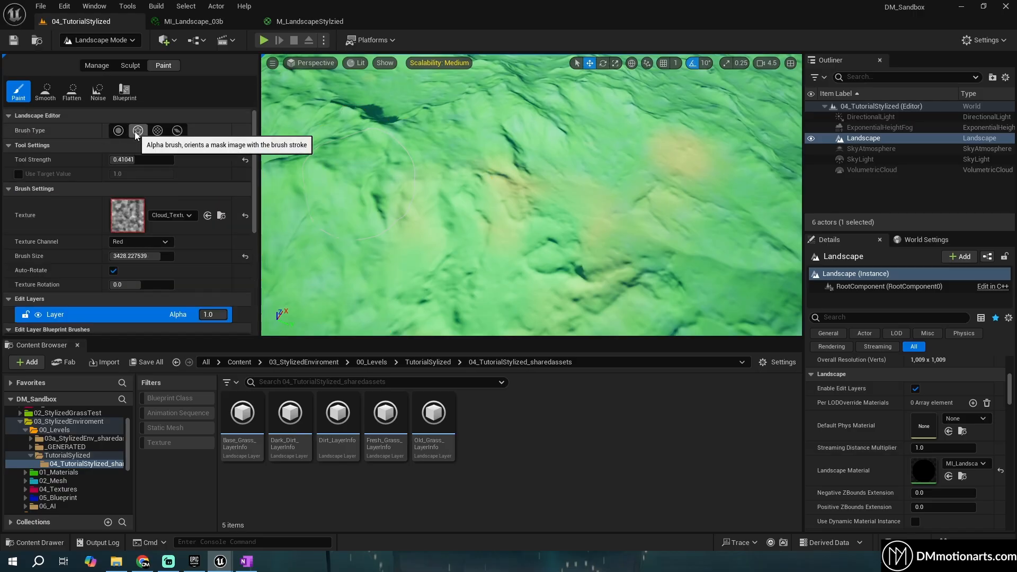
{"action": "left_click", "coordinate": [194, 215]}
{"action": "type", "text": "super"}
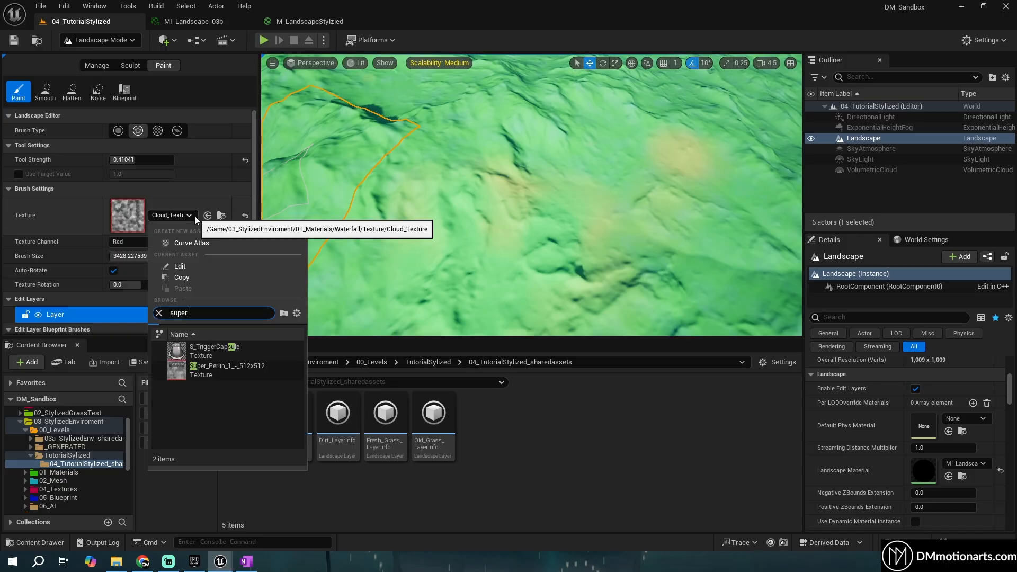
{"action": "left_click", "coordinate": [203, 352]}
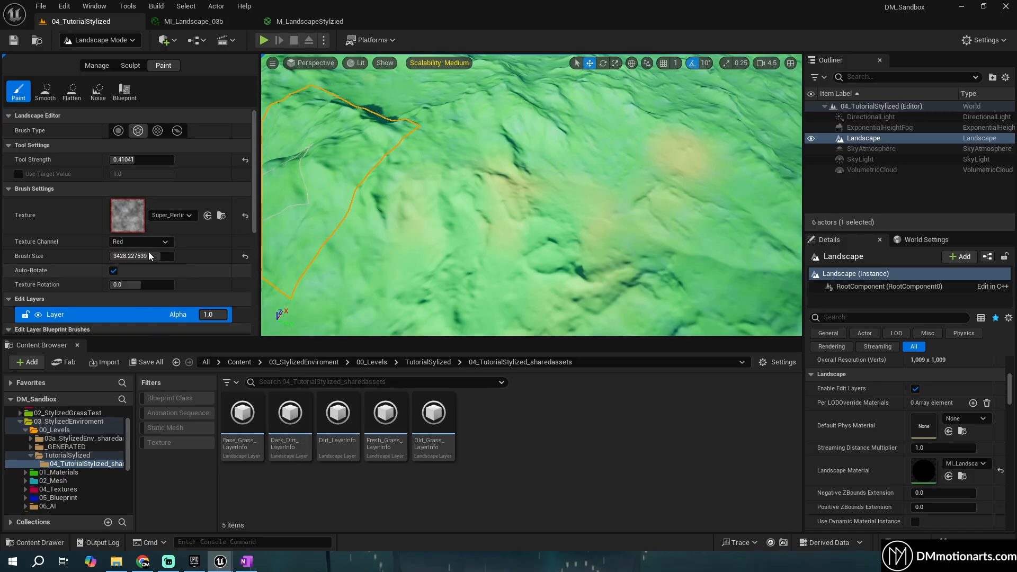
{"action": "left_click", "coordinate": [13, 40]}
Switch to Chrome, open the Noise Texture Pack page from the Screaming Brain Studios noise results, and review its contents
{"action": "left_click", "coordinate": [142, 561]}
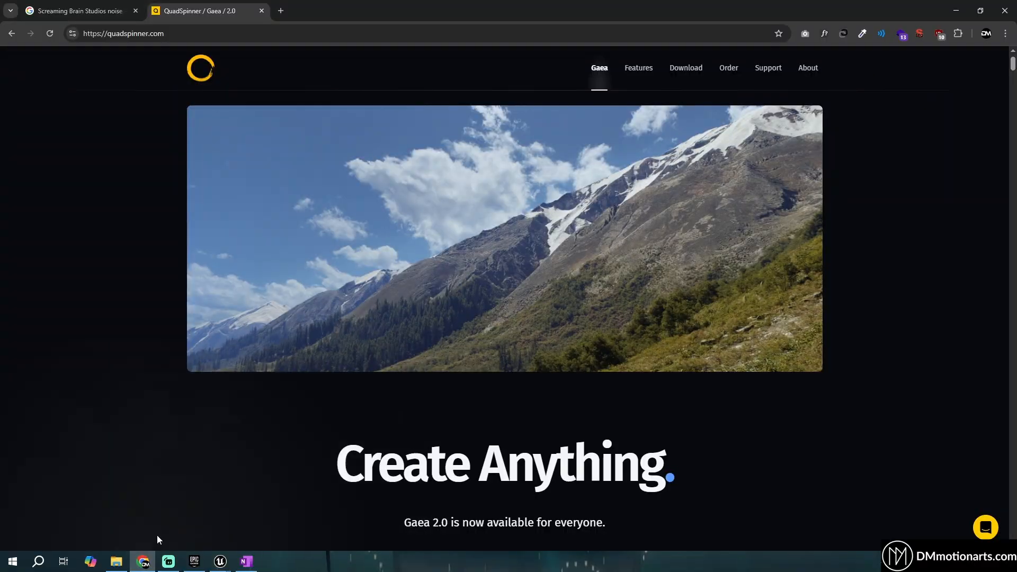
{"action": "left_click", "coordinate": [80, 5]}
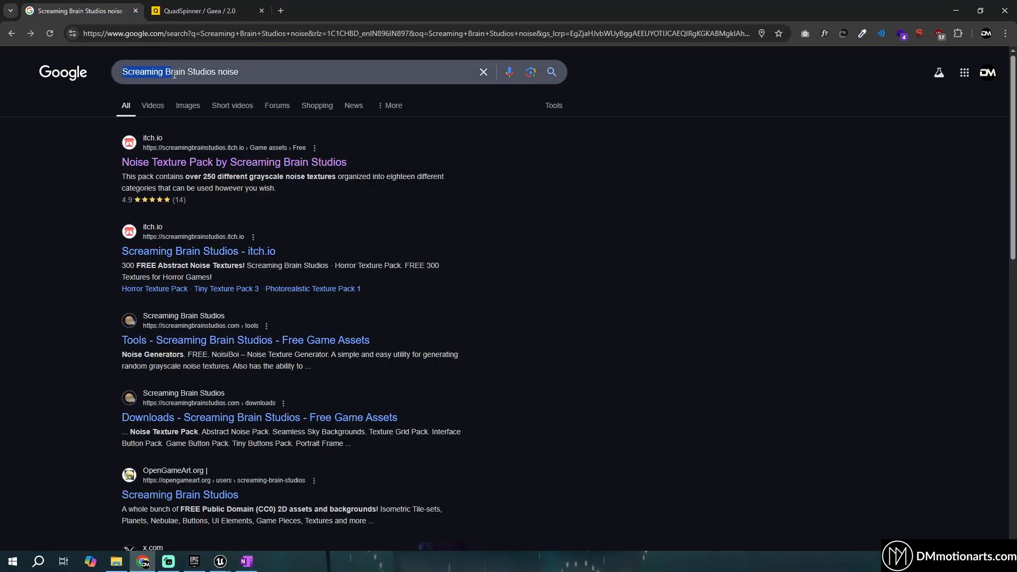
{"action": "left_click_drag", "start_coordinate": [233, 72], "coordinate": [242, 72]}
{"action": "left_click", "coordinate": [18, 216]}
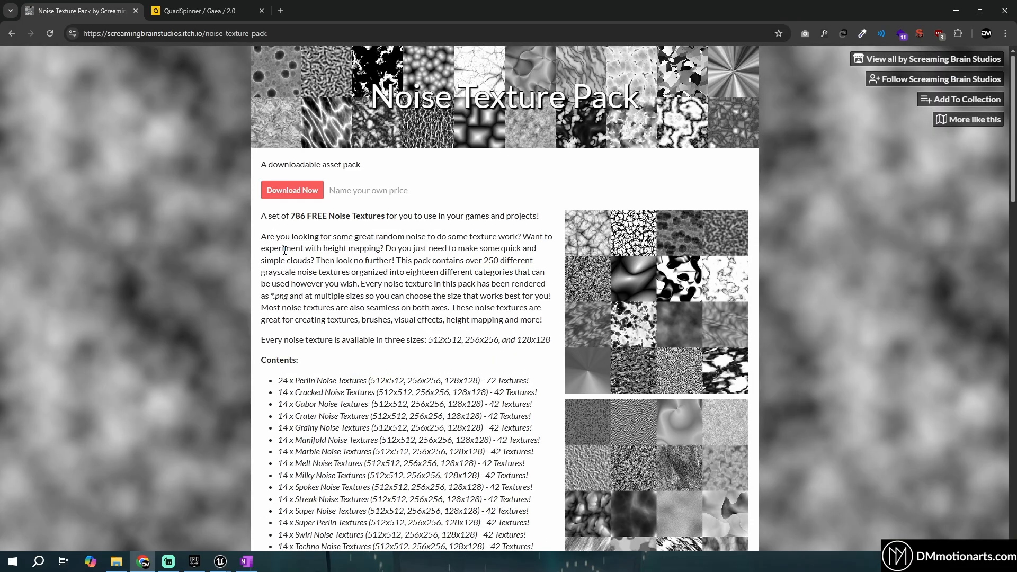
{"action": "scroll", "coordinate": [284, 251], "scroll_direction": "down", "scroll_amount": 4}
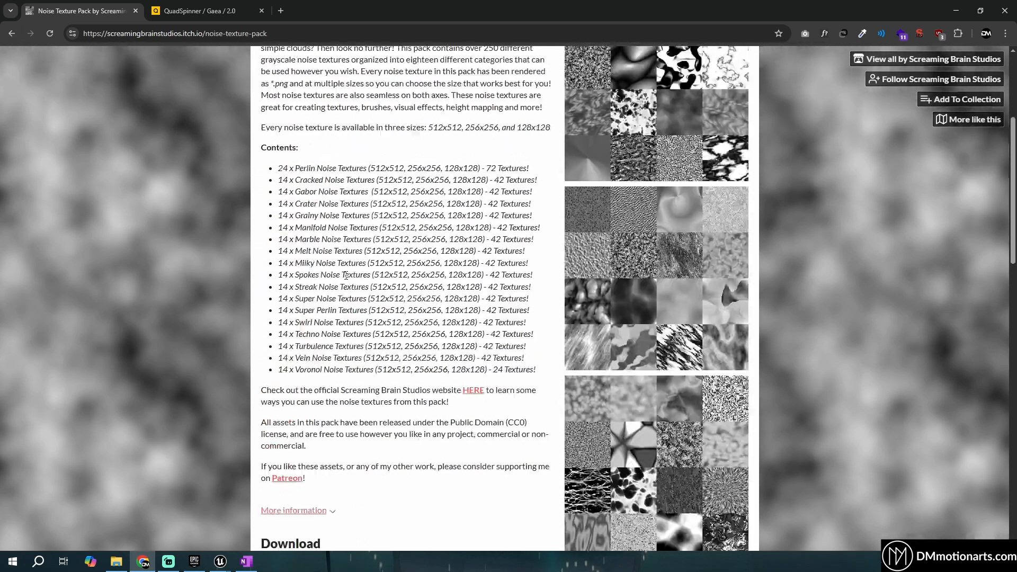
{"action": "scroll", "coordinate": [346, 274], "scroll_direction": "up", "scroll_amount": 4}
Open the Noise Texture Pack's download list without paying and locate the 512x512 archive
{"action": "left_click", "coordinate": [303, 191]}
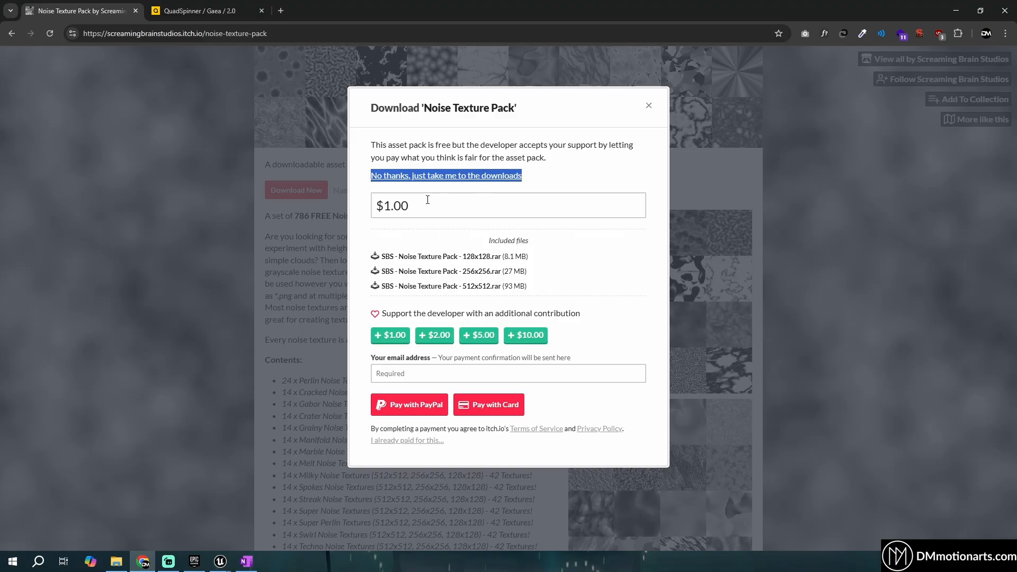
{"action": "left_click_drag", "start_coordinate": [427, 199], "coordinate": [377, 206]}
{"action": "left_click", "coordinate": [446, 177]}
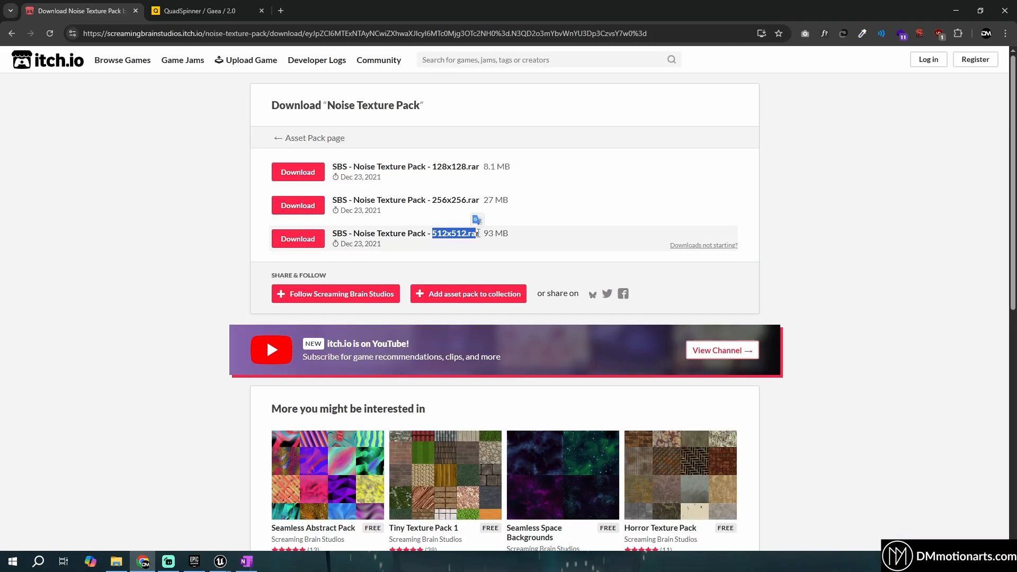
{"action": "left_click", "coordinate": [478, 233]}
Return to the Unreal Engine level, increase the paint brush size to about 5441, and enlarge the viewport
{"action": "mouse_move", "coordinate": [218, 557]}
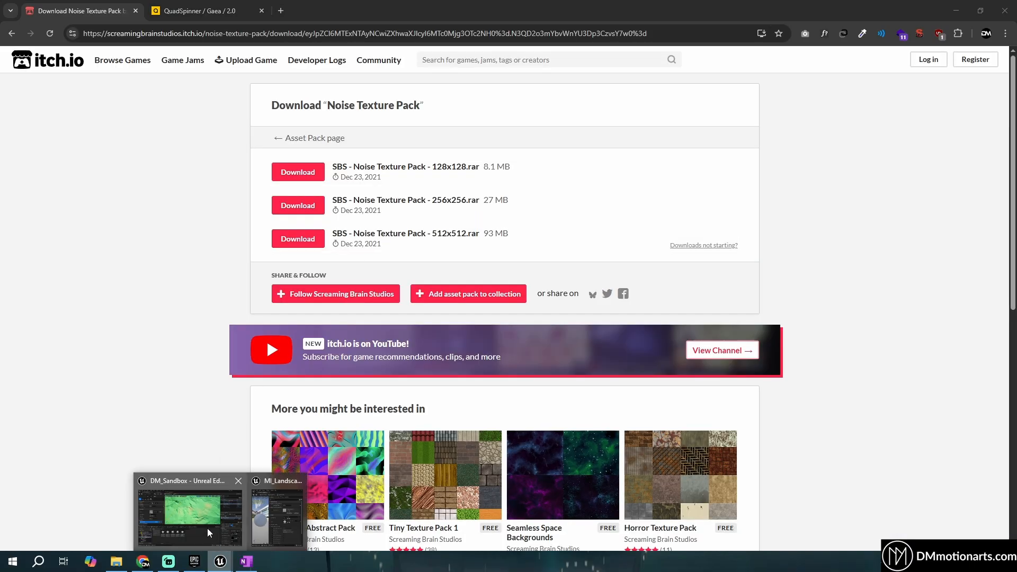
{"action": "left_click", "coordinate": [209, 533]}
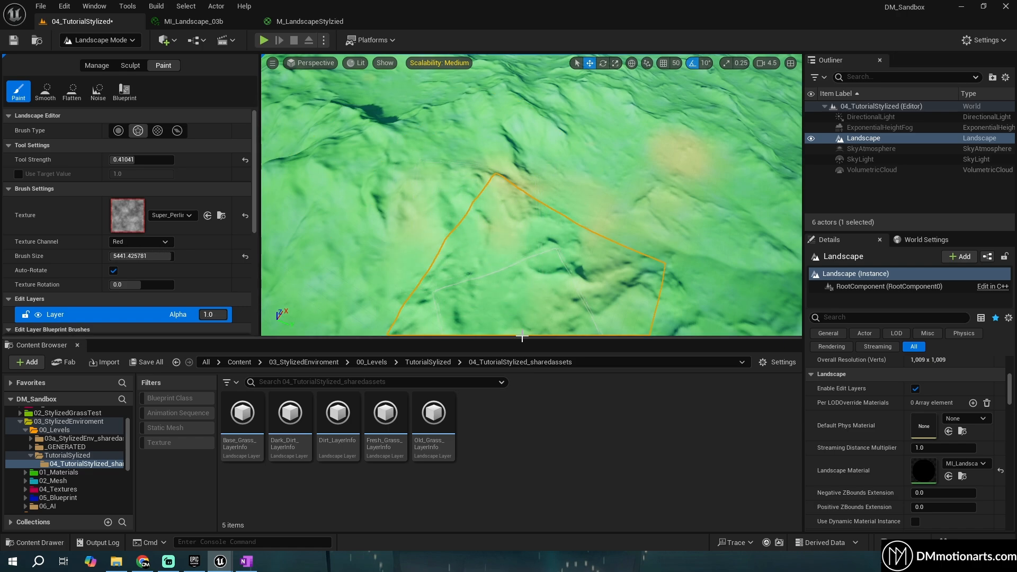
{"action": "left_click_drag", "start_coordinate": [510, 341], "coordinate": [510, 440]}
{"action": "mouse_move", "coordinate": [443, 246]}
{"action": "right_mouse_down"}
{"action": "mouse_move", "coordinate": [529, 259]}
{"action": "mouse_move", "coordinate": [476, 249]}
{"action": "mouse_move", "coordinate": [422, 266]}
{"action": "right_mouse_up"}
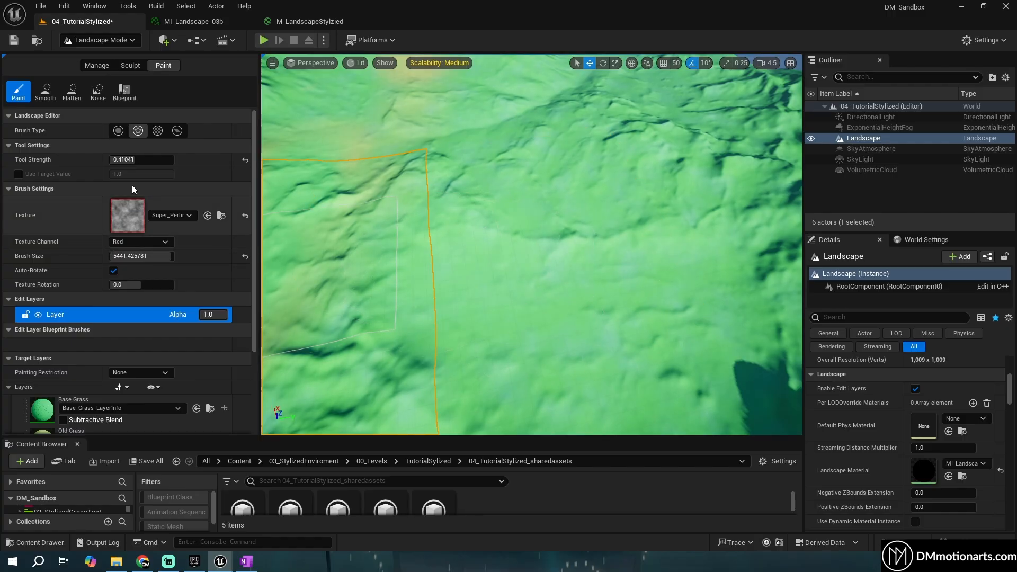
Paint Old Grass onto the open slope with the Super_Perlin alpha brush at a tool strength of 1.0
{"action": "scroll", "coordinate": [24, 303], "scroll_direction": "down", "scroll_amount": 4}
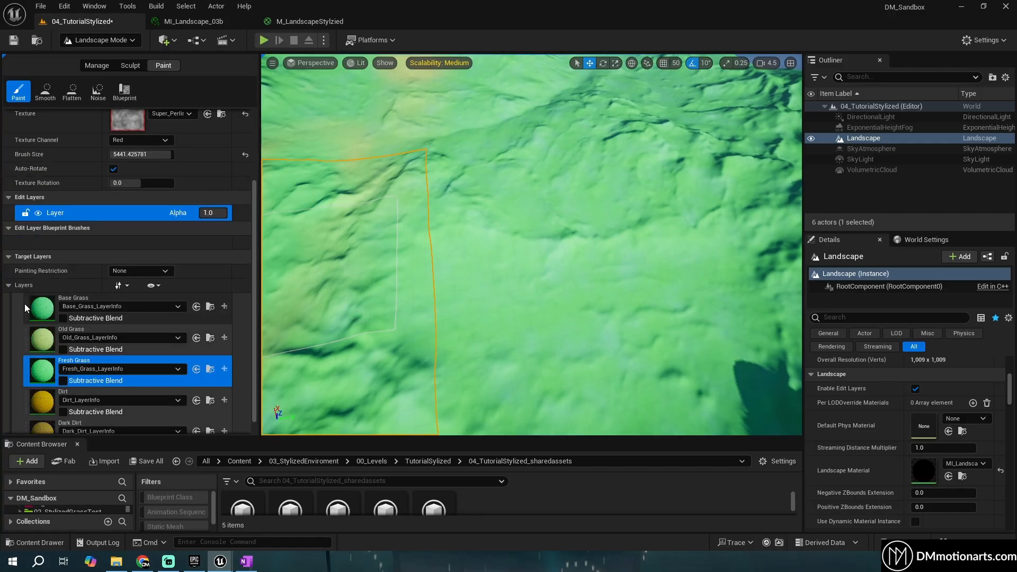
{"action": "left_click", "coordinate": [43, 346]}
{"action": "right_click_drag", "start_coordinate": [528, 270], "coordinate": [444, 268]}
{"action": "scroll", "coordinate": [146, 190], "scroll_direction": "up", "scroll_amount": 3}
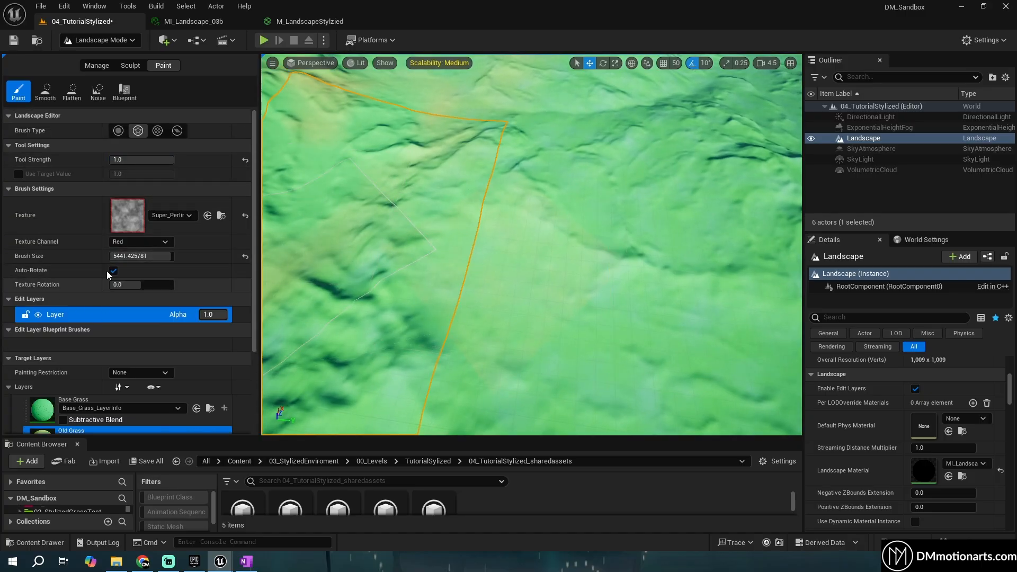
{"action": "key", "text": "w"}
{"action": "mouse_move", "coordinate": [539, 291]}
{"action": "right_mouse_down"}
{"action": "mouse_move", "coordinate": [564, 254]}
{"action": "mouse_move", "coordinate": [564, 270]}
{"action": "right_mouse_up"}
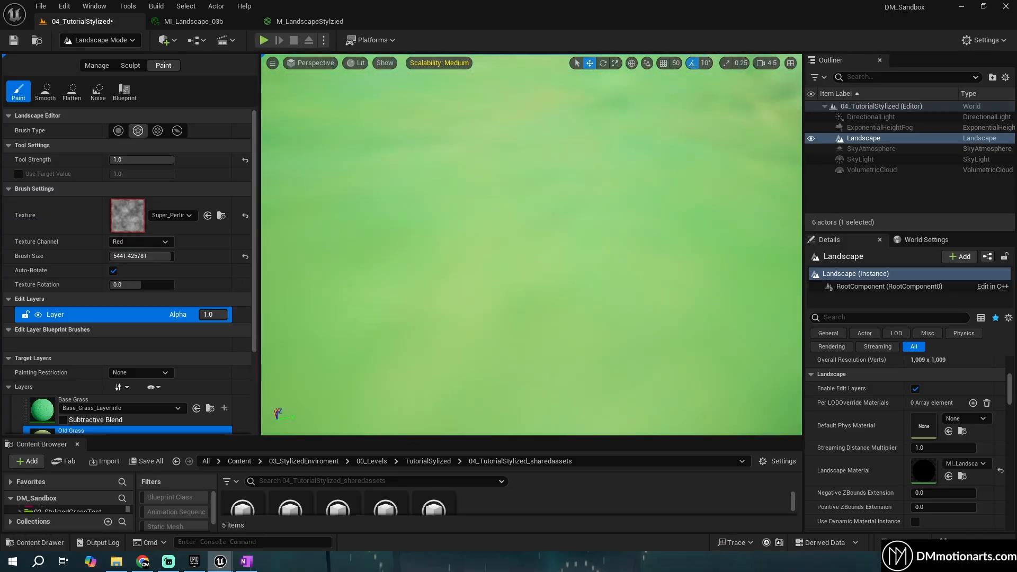
{"action": "scroll", "coordinate": [431, 240], "scroll_direction": "down", "scroll_amount": 6}
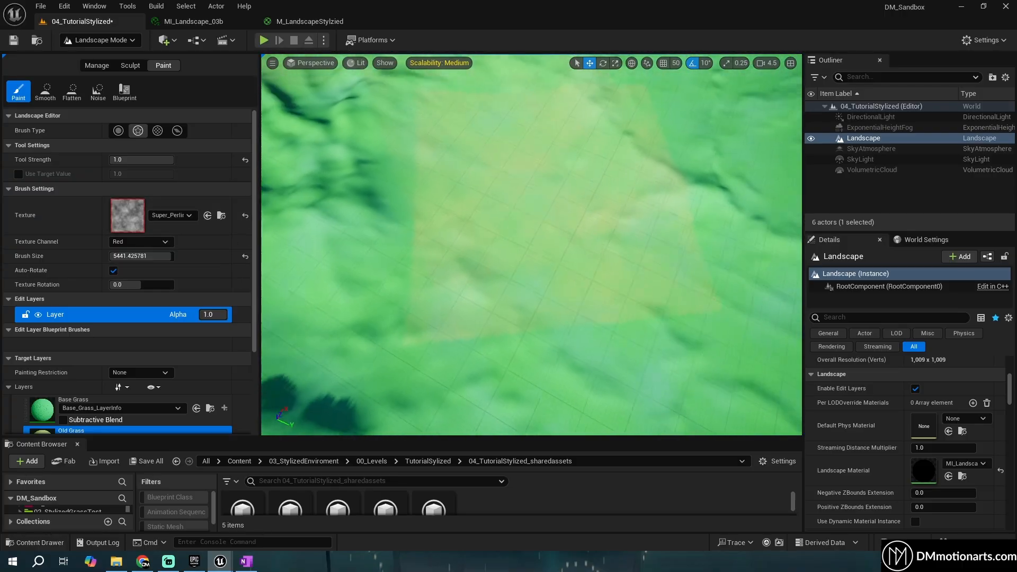
Paint Old Grass across the surrounding hills with the brush size raised to 8192, and undo the last stroke
{"action": "scroll", "coordinate": [181, 349], "scroll_direction": "down", "scroll_amount": 3}
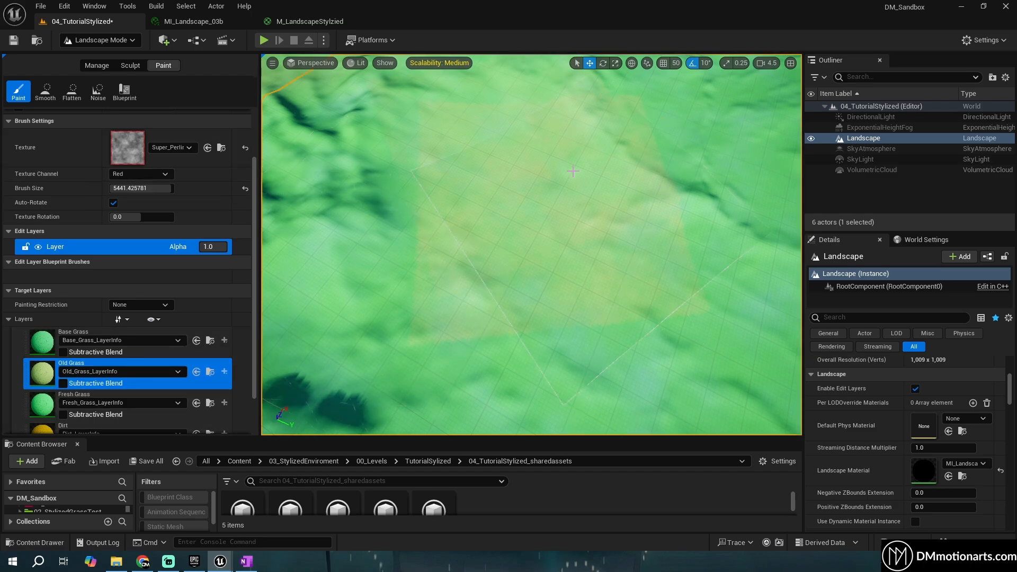
{"action": "scroll", "coordinate": [535, 213], "scroll_direction": "up", "scroll_amount": 5}
{"action": "scroll", "coordinate": [536, 213], "scroll_direction": "down", "scroll_amount": 4}
{"action": "mouse_move", "coordinate": [535, 213]}
{"action": "right_mouse_down"}
{"action": "mouse_move", "coordinate": [366, 248]}
{"action": "mouse_move", "coordinate": [669, 155]}
{"action": "right_mouse_up"}
{"action": "scroll", "coordinate": [619, 184], "scroll_direction": "up", "scroll_amount": 5}
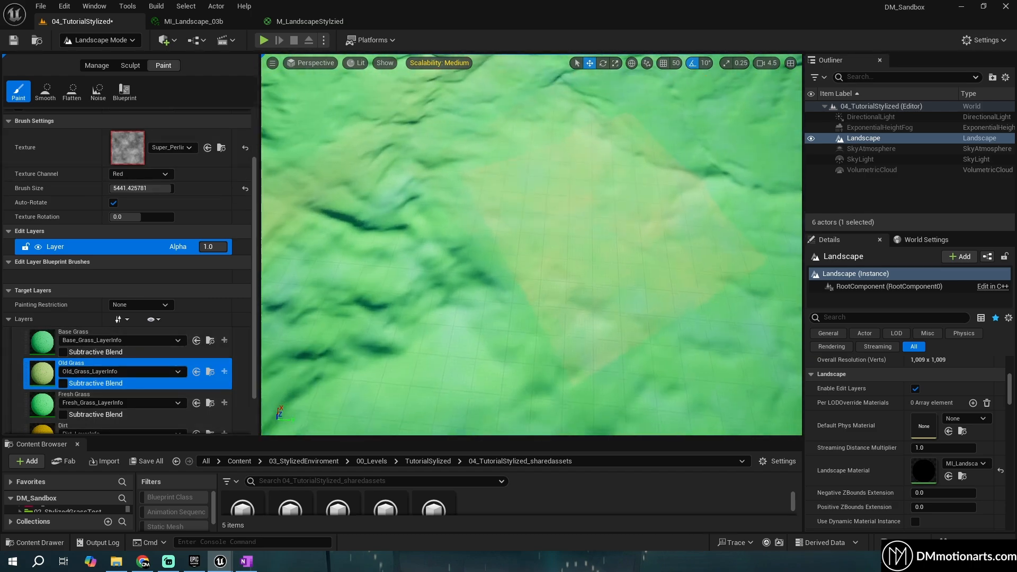
{"action": "scroll", "coordinate": [619, 183], "scroll_direction": "down", "scroll_amount": 6}
{"action": "mouse_move", "coordinate": [620, 184]}
{"action": "right_mouse_down"}
{"action": "mouse_move", "coordinate": [476, 224]}
{"action": "mouse_move", "coordinate": [636, 233]}
{"action": "right_mouse_up"}
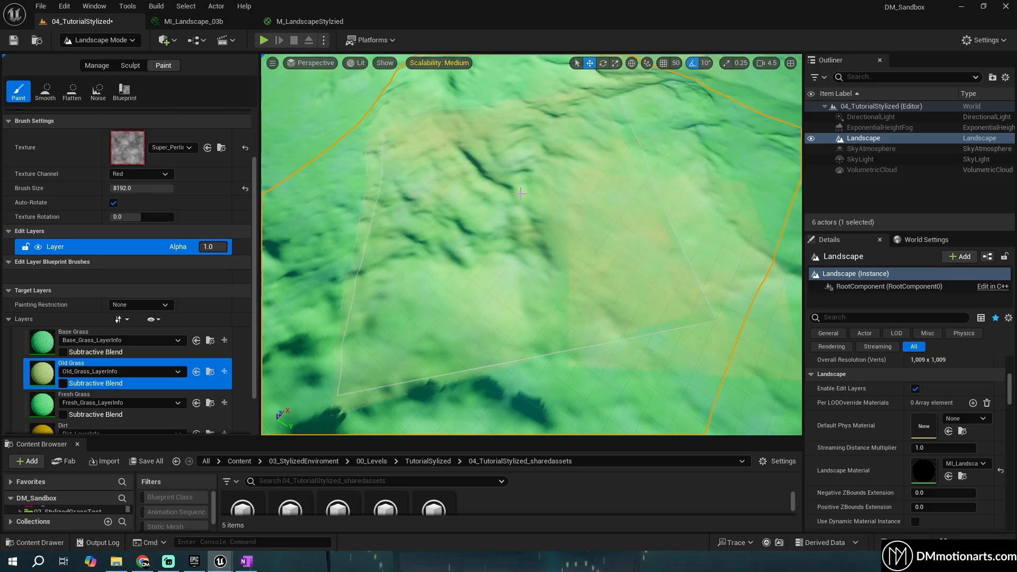
{"action": "mouse_move", "coordinate": [521, 194]}
{"action": "right_mouse_down"}
{"action": "mouse_move", "coordinate": [524, 172]}
{"action": "mouse_move", "coordinate": [528, 204]}
{"action": "mouse_move", "coordinate": [479, 199]}
{"action": "mouse_move", "coordinate": [470, 286]}
{"action": "right_mouse_up"}
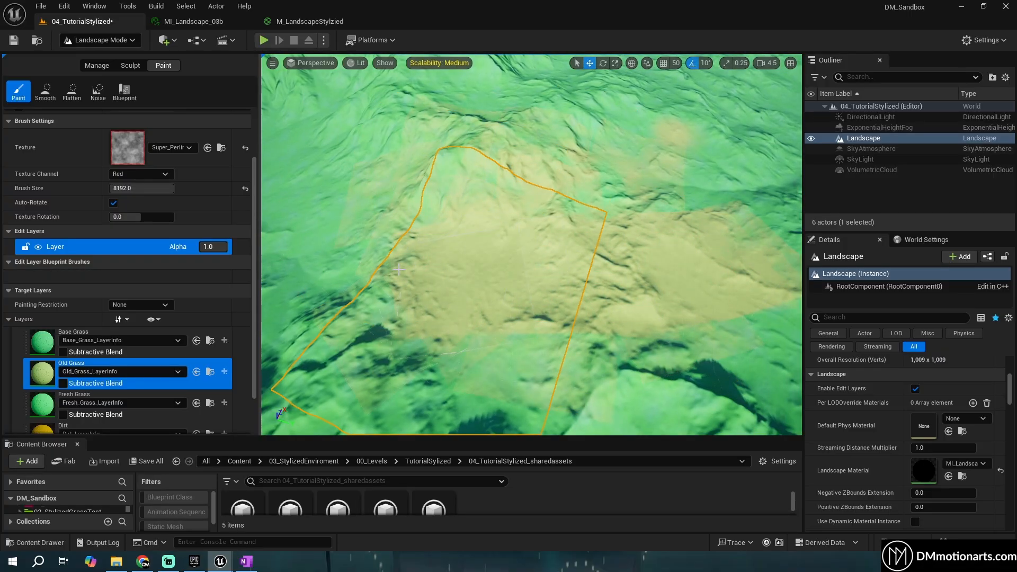
{"action": "key", "text": "ctrl+z"}
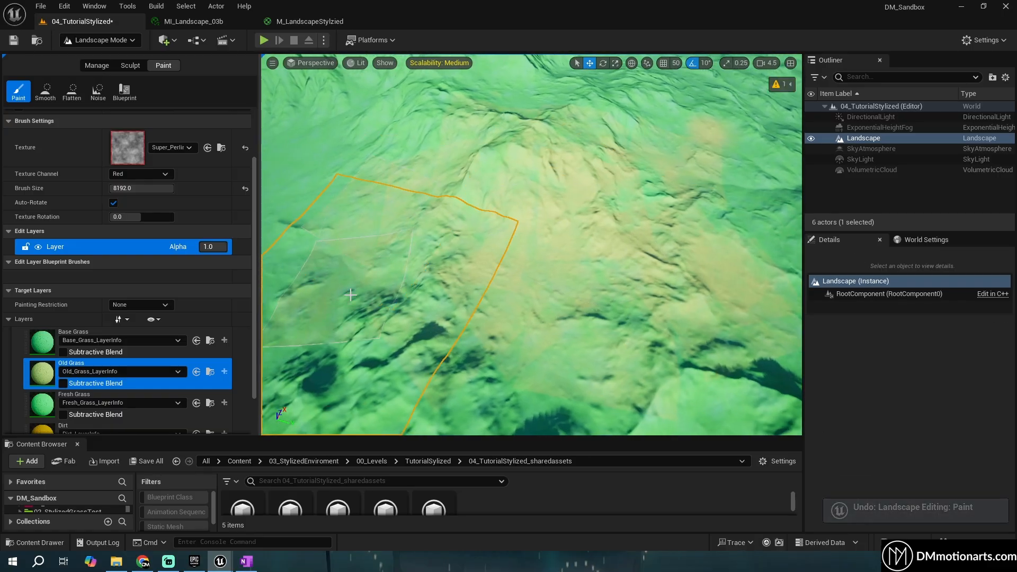
Paint overlapping patches of Base Grass, Fresh Grass and Old Grass over the slopes, finishing with Fresh Grass as the target layer
{"action": "left_click", "coordinate": [53, 353]}
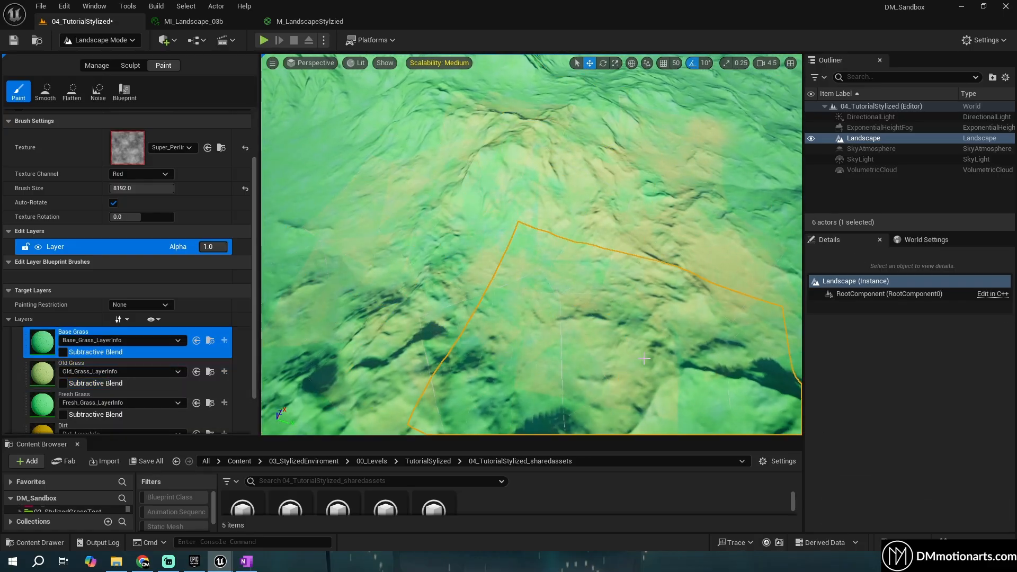
{"action": "left_click", "coordinate": [50, 408]}
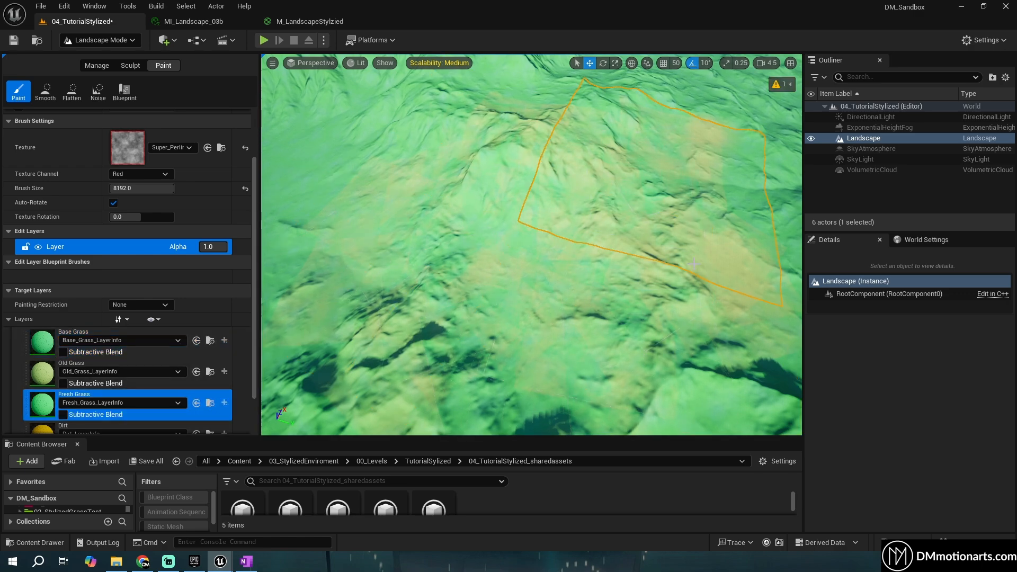
{"action": "left_click", "coordinate": [53, 375]}
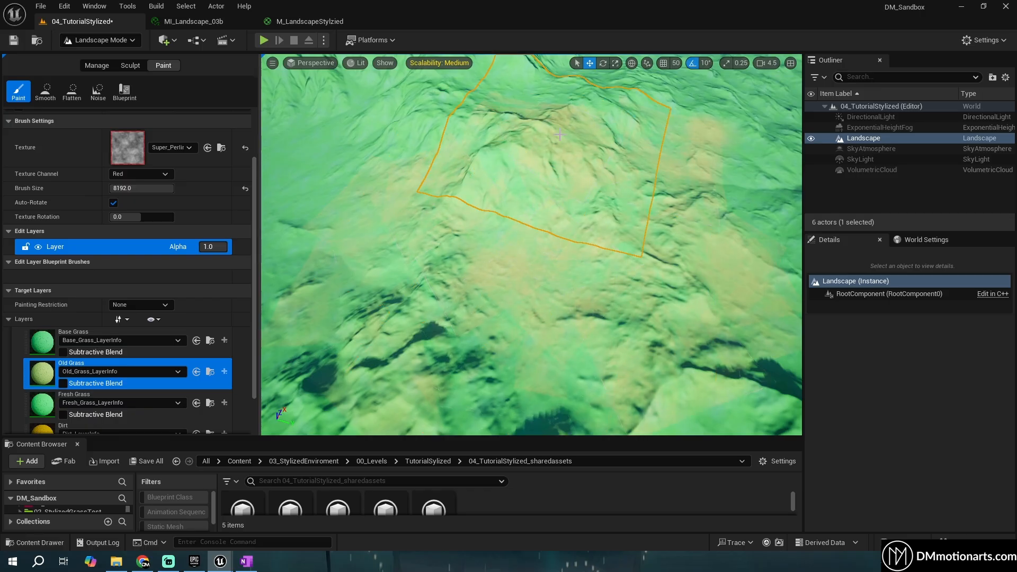
{"action": "scroll", "coordinate": [43, 392], "scroll_direction": "down", "scroll_amount": 2}
{"action": "left_click", "coordinate": [42, 364]}
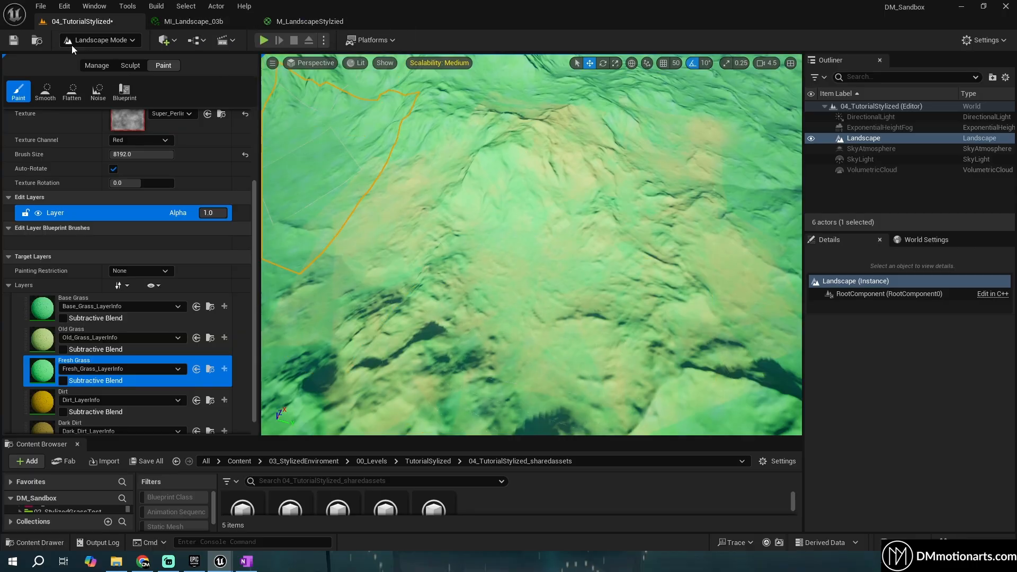
Return to Selection mode and open the landscape's material instance, MI_LandscapeStylized
{"action": "left_click", "coordinate": [97, 40]}
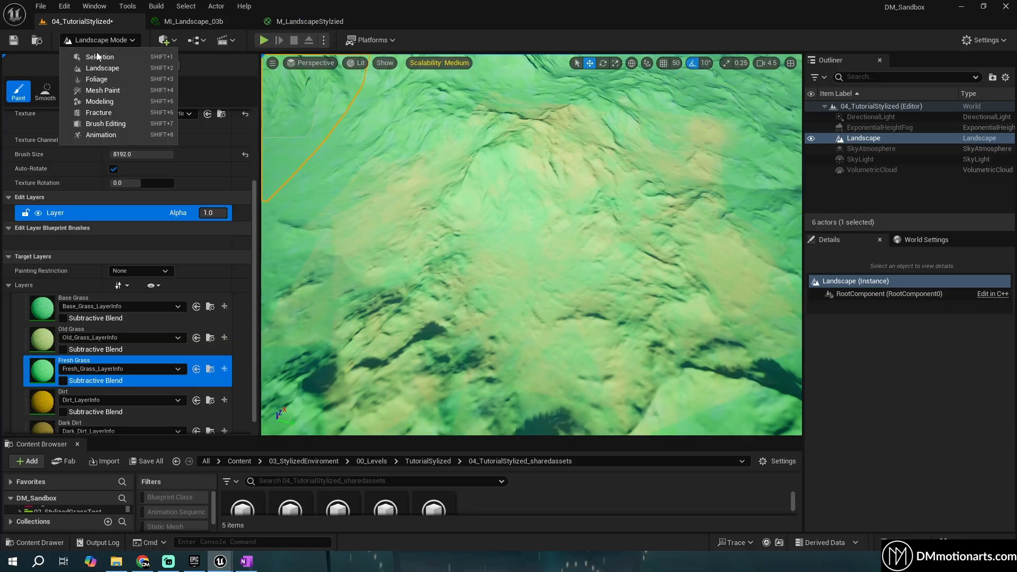
{"action": "left_click", "coordinate": [96, 53]}
{"action": "scroll", "coordinate": [943, 482], "scroll_direction": "down", "scroll_amount": 3}
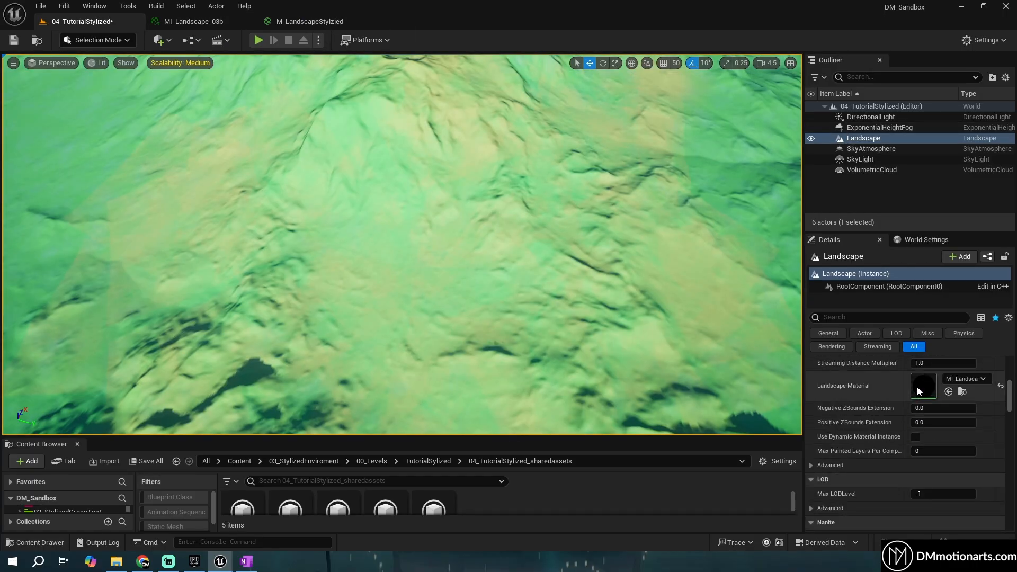
{"action": "double_click", "coordinate": [917, 387]}
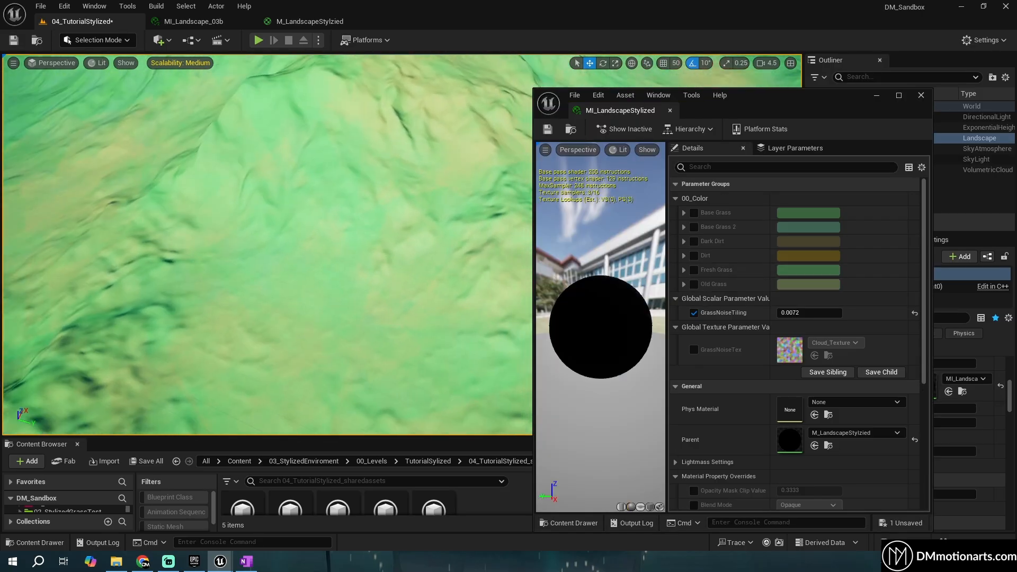
{"action": "left_click", "coordinate": [691, 215]}
{"action": "left_click", "coordinate": [693, 228]}
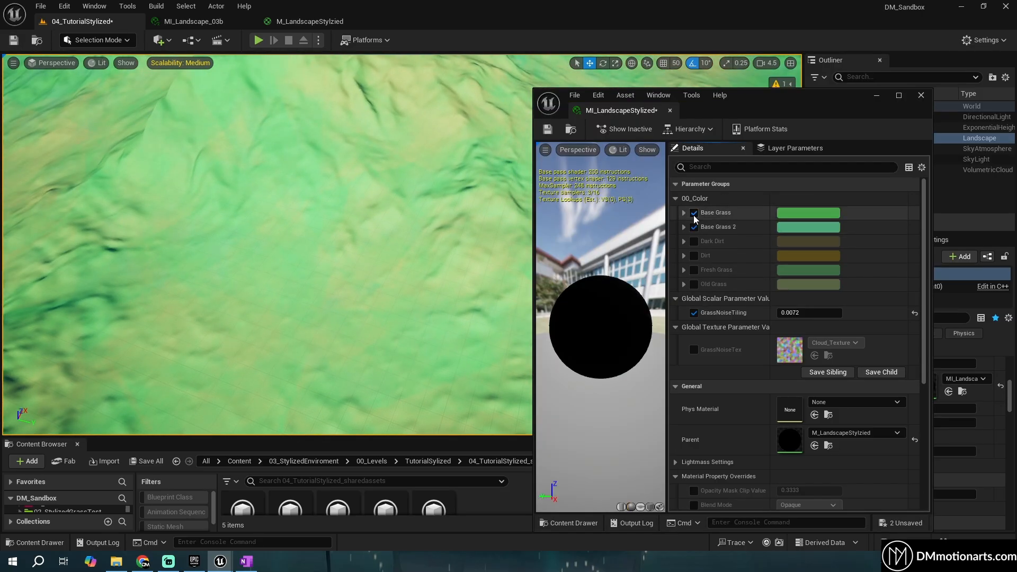
{"action": "left_click", "coordinate": [694, 227]}
{"action": "left_click", "coordinate": [693, 214]}
Enable the Fresh Grass and Old Grass colour overrides and darken Fresh Grass to a deep green
{"action": "left_click", "coordinate": [694, 269]}
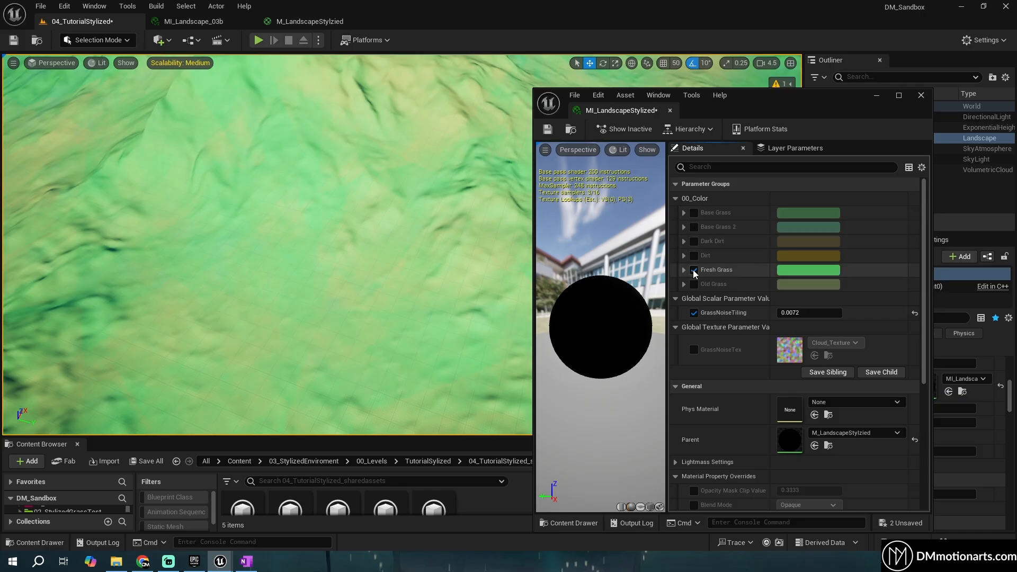
{"action": "left_click", "coordinate": [694, 284]}
{"action": "left_click", "coordinate": [810, 270]}
{"action": "left_click_drag", "start_coordinate": [726, 369], "coordinate": [733, 392]}
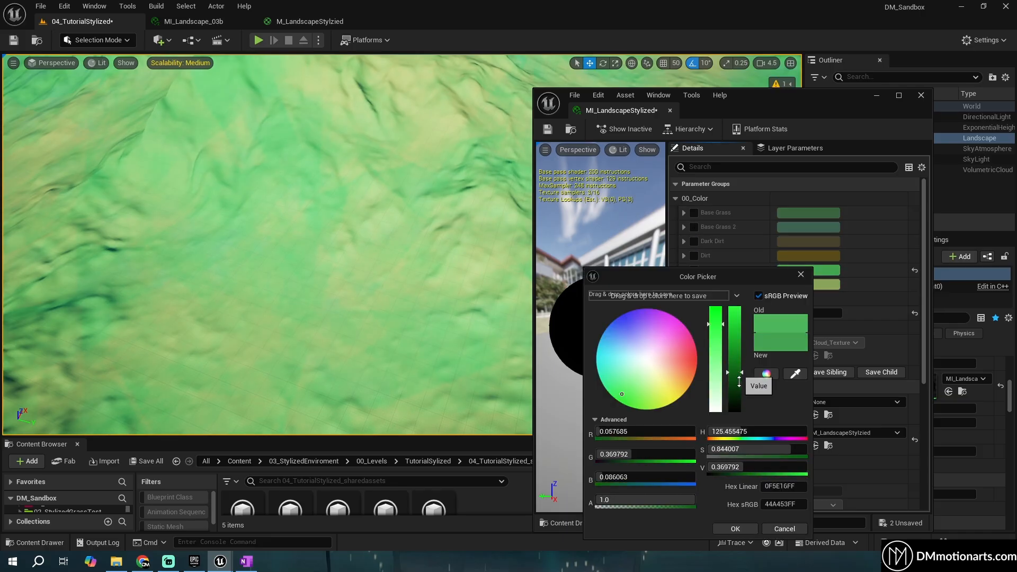
{"action": "mouse_move", "coordinate": [715, 324]}
{"action": "left_mouse_down"}
{"action": "mouse_move", "coordinate": [718, 344]}
{"action": "mouse_move", "coordinate": [716, 322]}
{"action": "left_mouse_up"}
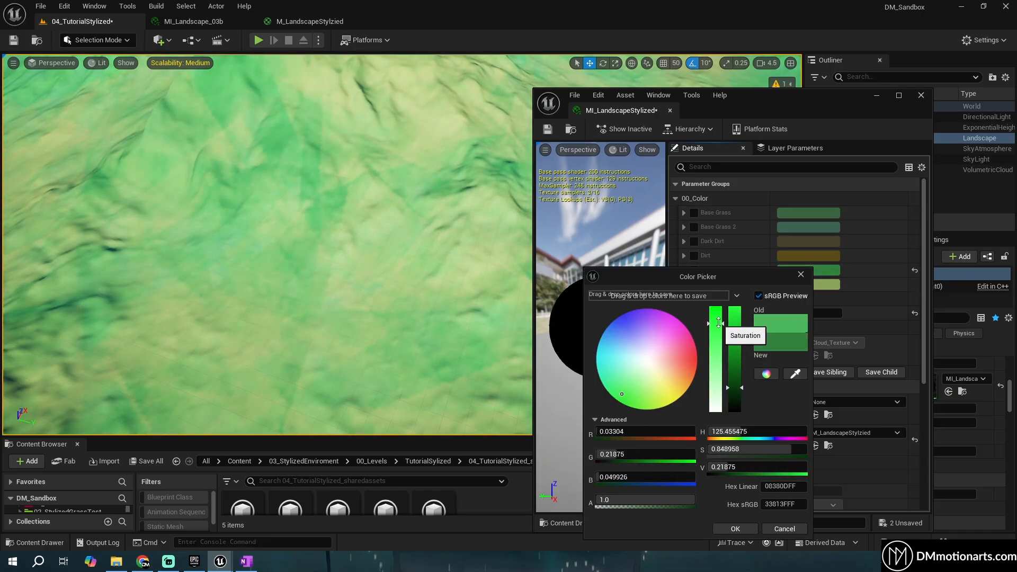
{"action": "left_click_drag", "start_coordinate": [734, 388], "coordinate": [734, 395]}
{"action": "left_click", "coordinate": [747, 529]}
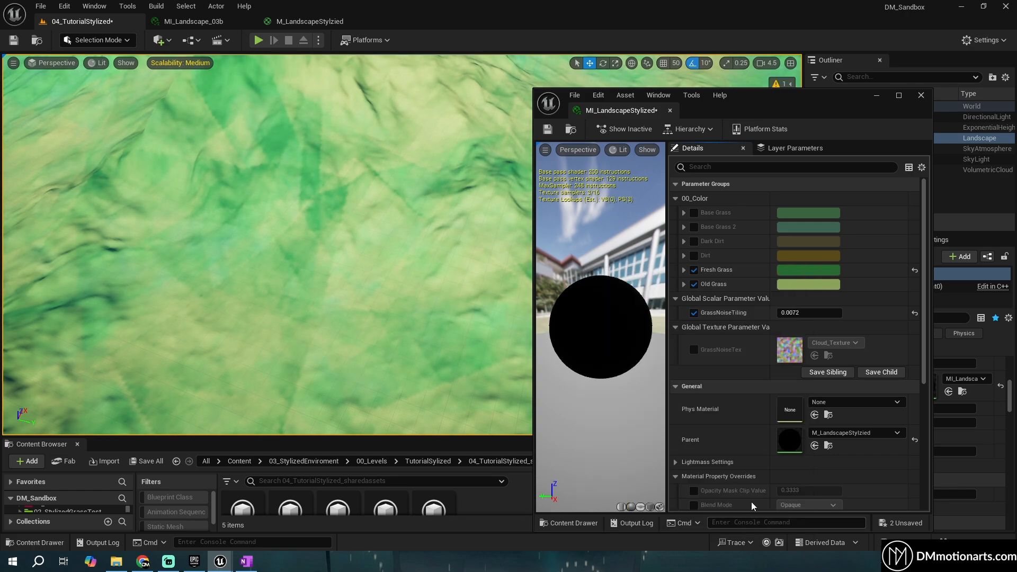
Enable the Base Grass and Base Grass 2 overrides and darken Base Grass to sRGB hex 317836FF
{"action": "left_click", "coordinate": [693, 226]}
{"action": "left_click", "coordinate": [694, 213]}
{"action": "left_click", "coordinate": [823, 213]}
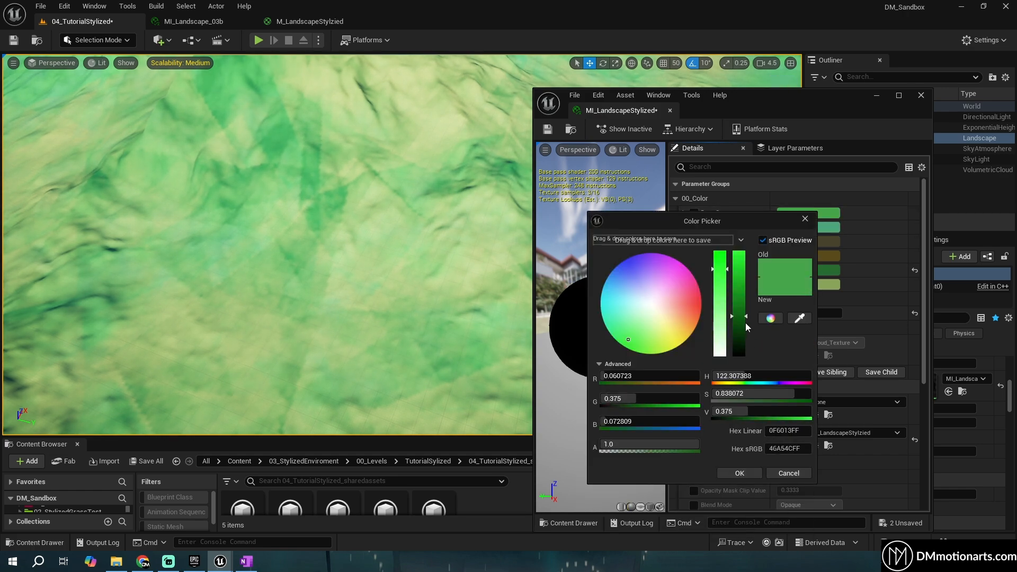
{"action": "left_click_drag", "start_coordinate": [745, 323], "coordinate": [744, 334]}
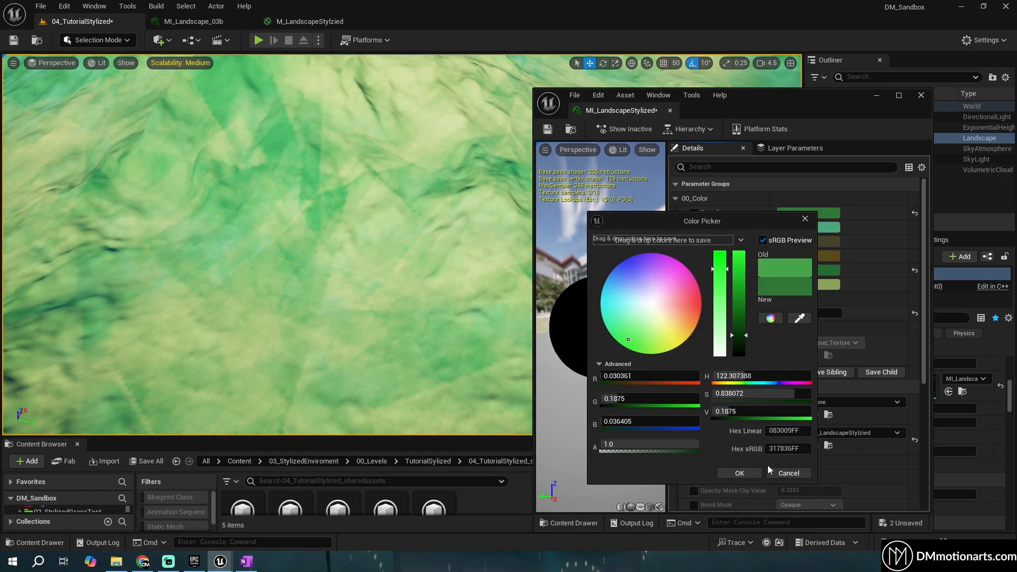
{"action": "left_click", "coordinate": [737, 473]}
Set the Base Grass 2 colour to a darker, muted teal green, sRGB hex 4E8470FF
{"action": "left_click", "coordinate": [809, 227]}
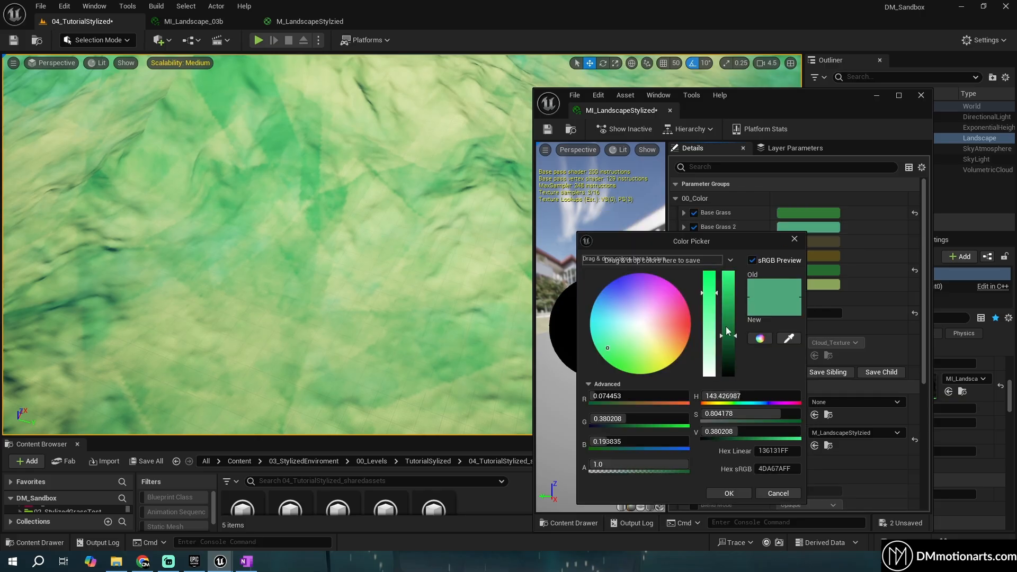
{"action": "left_click_drag", "start_coordinate": [731, 342], "coordinate": [728, 351]}
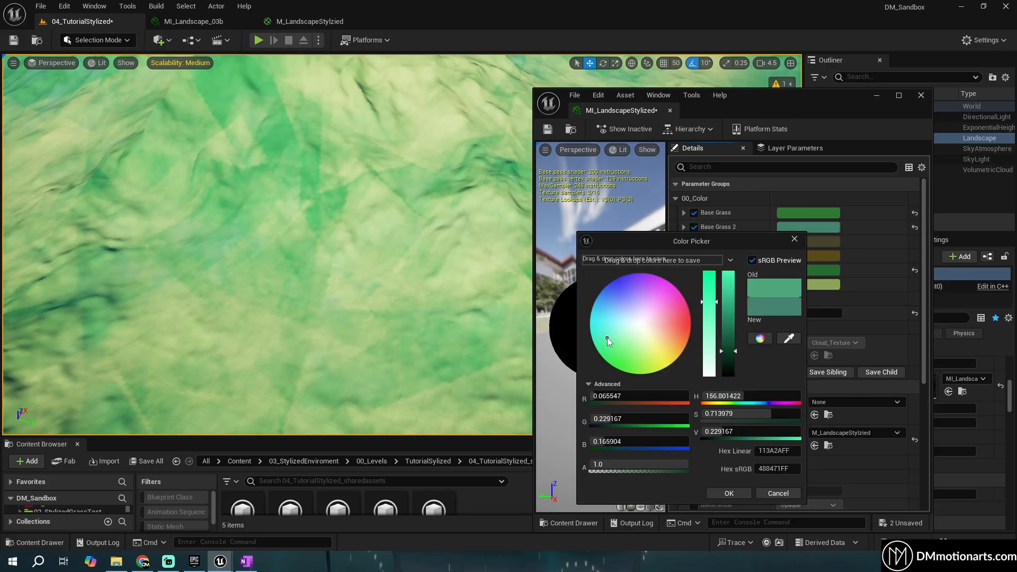
{"action": "left_click_drag", "start_coordinate": [607, 337], "coordinate": [609, 338]}
{"action": "right_click_drag", "start_coordinate": [344, 261], "coordinate": [498, 323]}
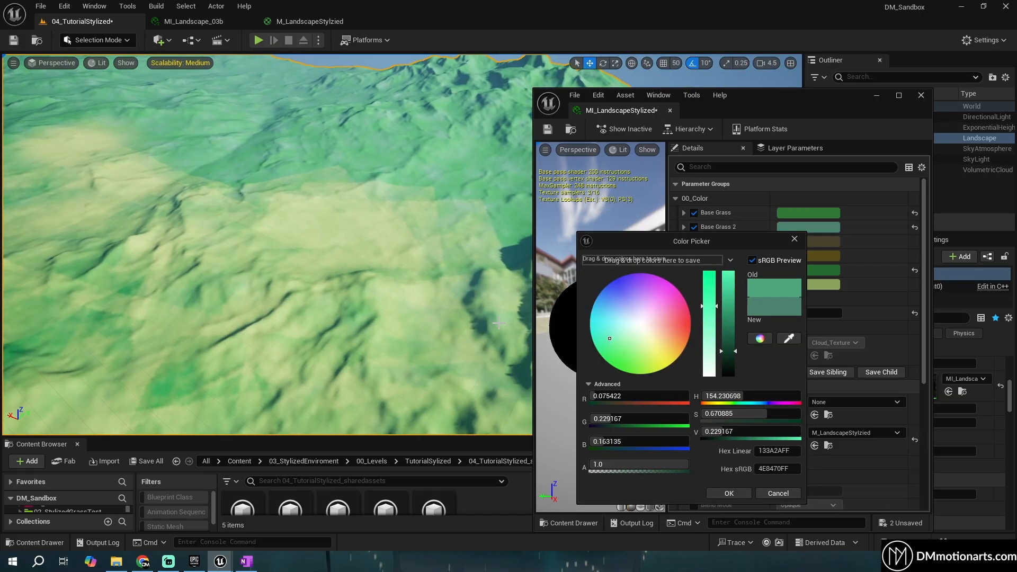
{"action": "left_click", "coordinate": [729, 493]}
Change Old Grass to a darker, greener olive, and save and close the material instance
{"action": "right_click_drag", "start_coordinate": [359, 267], "coordinate": [159, 264]}
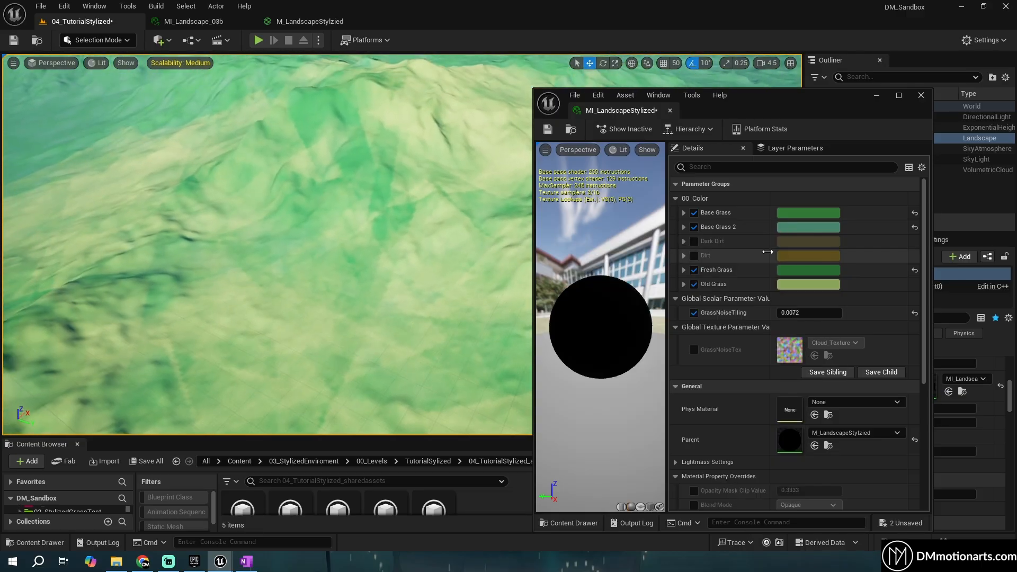
{"action": "left_click", "coordinate": [799, 283]}
{"action": "left_click_drag", "start_coordinate": [714, 372], "coordinate": [714, 389]}
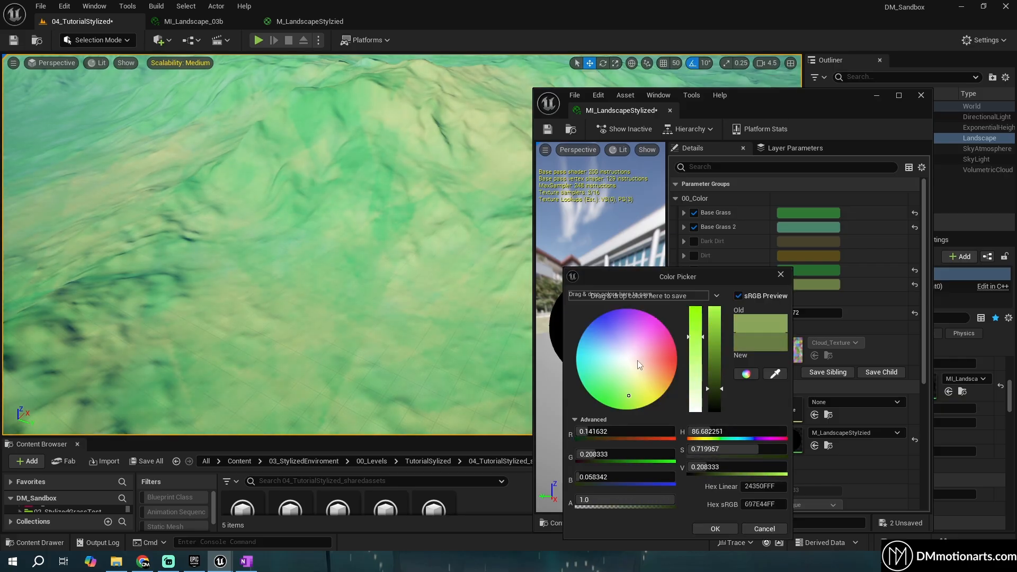
{"action": "left_click", "coordinate": [634, 395]}
{"action": "left_click_drag", "start_coordinate": [634, 396], "coordinate": [627, 401]}
{"action": "left_click", "coordinate": [715, 528]}
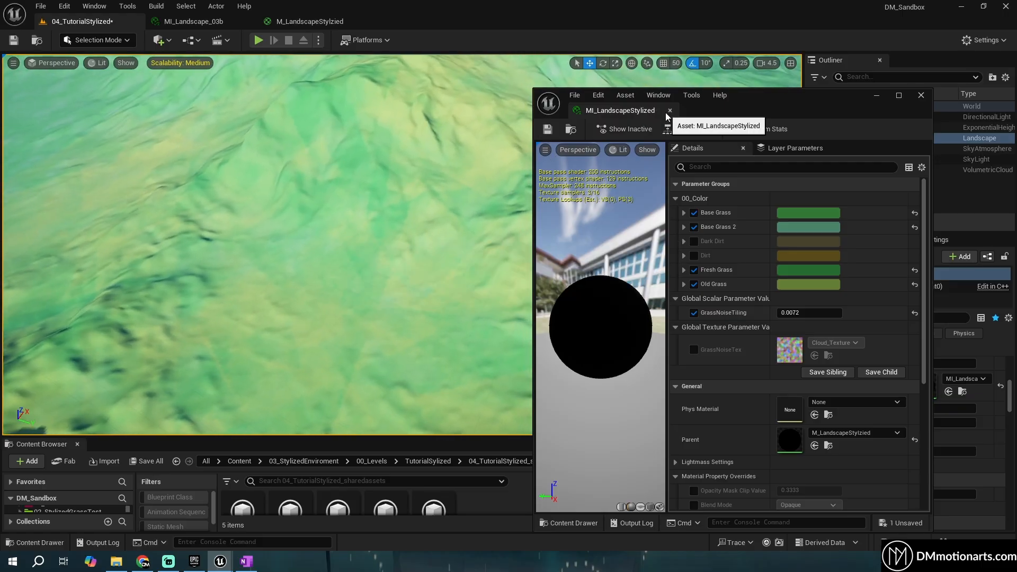
{"action": "left_click", "coordinate": [921, 96]}
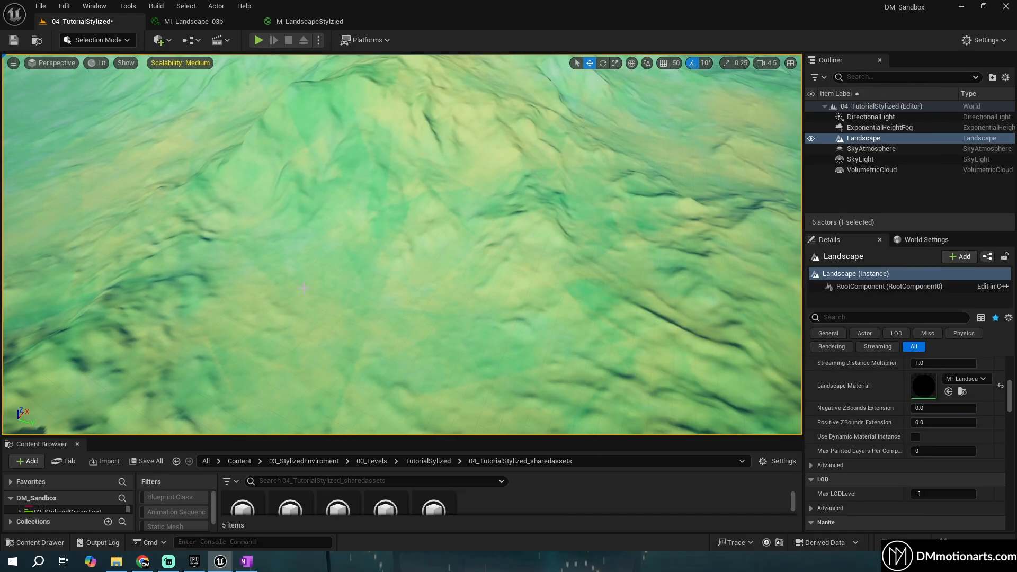
Return to landscape painting and paint Fresh Grass over the central slope with the Super_Perlin brush at full strength
{"action": "left_click", "coordinate": [122, 42]}
{"action": "left_click", "coordinate": [112, 71]}
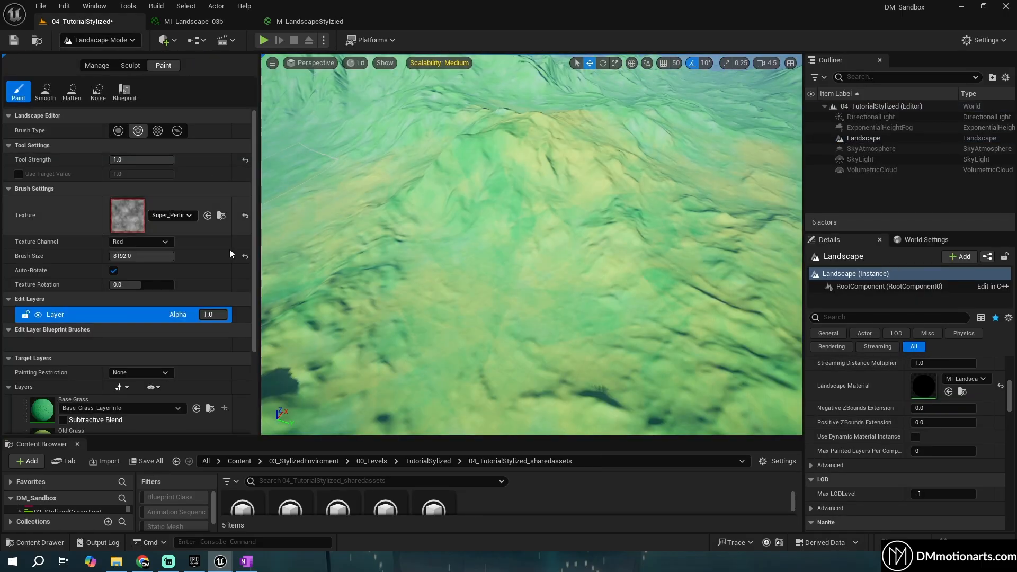
{"action": "middle_click_drag", "start_coordinate": [515, 217], "coordinate": [516, 262]}
{"action": "left_click_drag", "start_coordinate": [360, 275], "coordinate": [662, 339]}
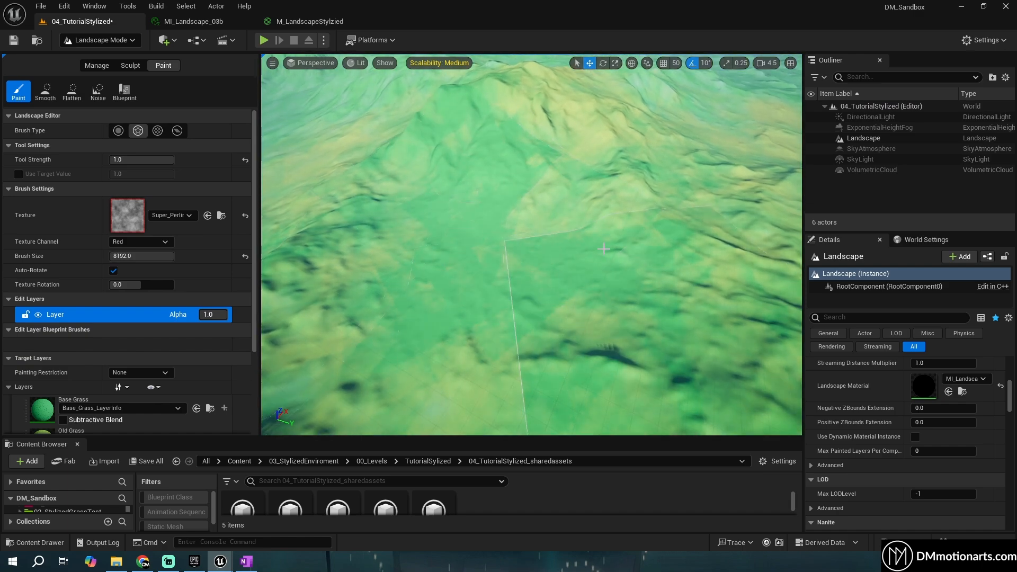
{"action": "scroll", "coordinate": [662, 317], "scroll_direction": "down", "scroll_amount": 4}
{"action": "left_click_drag", "start_coordinate": [668, 289], "coordinate": [523, 235]}
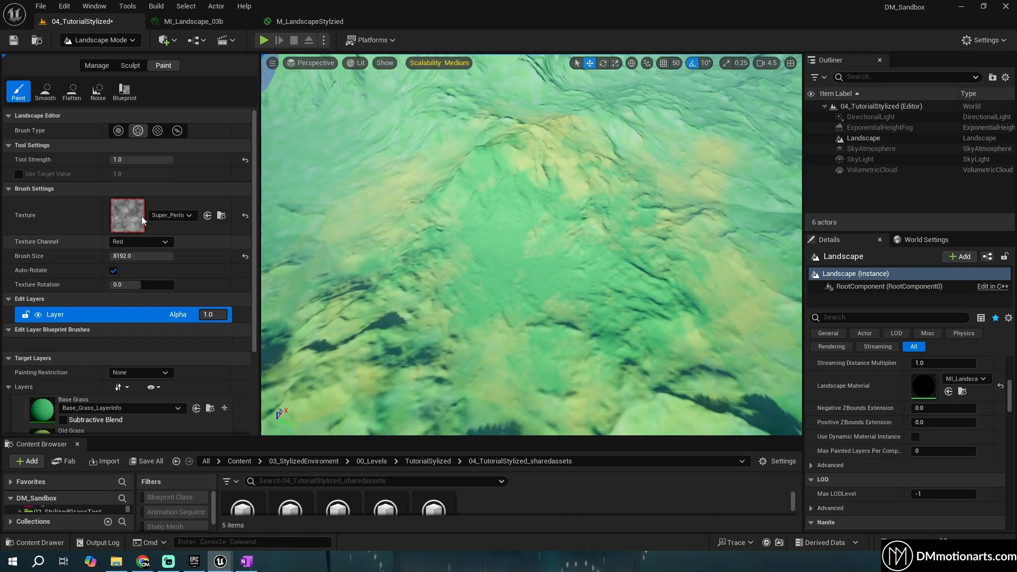
Lower the paint tool strength to about 0.35 and select Fresh Grass as the target layer
{"action": "left_click_drag", "start_coordinate": [170, 159], "coordinate": [164, 159]}
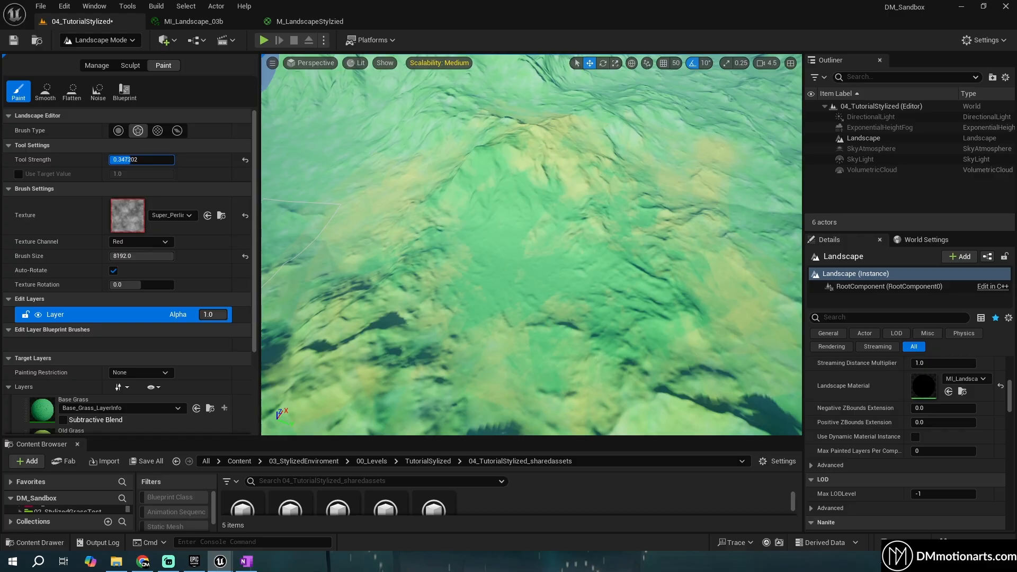
{"action": "scroll", "coordinate": [127, 370], "scroll_direction": "down", "scroll_amount": 3}
{"action": "left_click", "coordinate": [127, 377]}
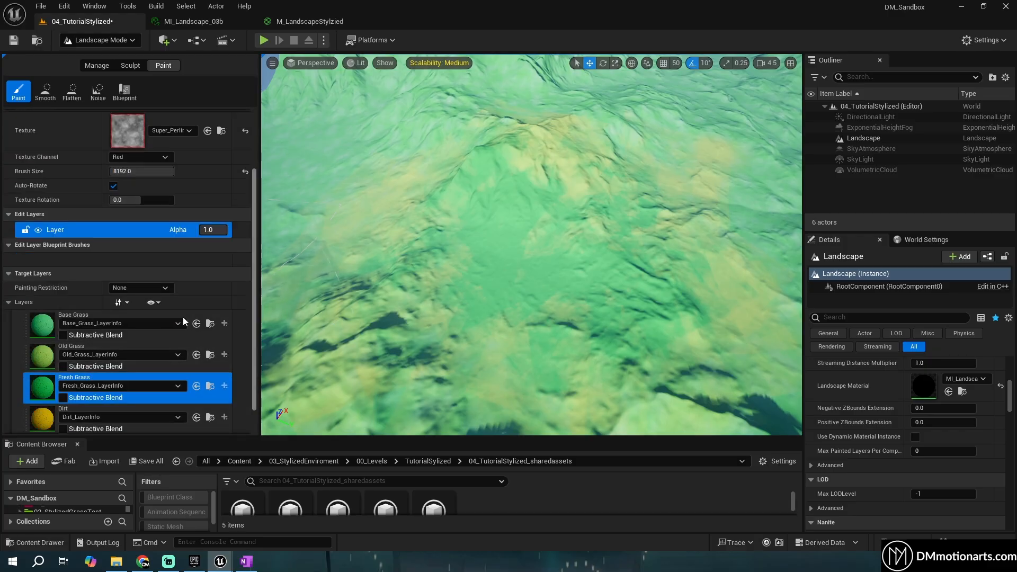
Paint the Old Grass layer over the fresh green area on the valley floor below the mountain
{"action": "left_click", "coordinate": [42, 354]}
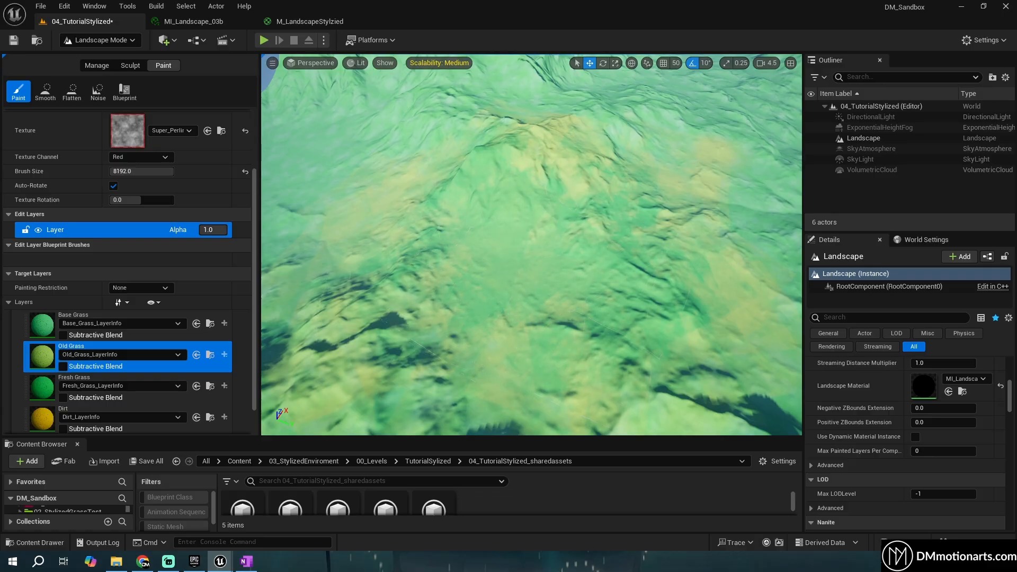
{"action": "key", "text": "w"}
{"action": "right_click_drag", "start_coordinate": [472, 325], "coordinate": [498, 308]}
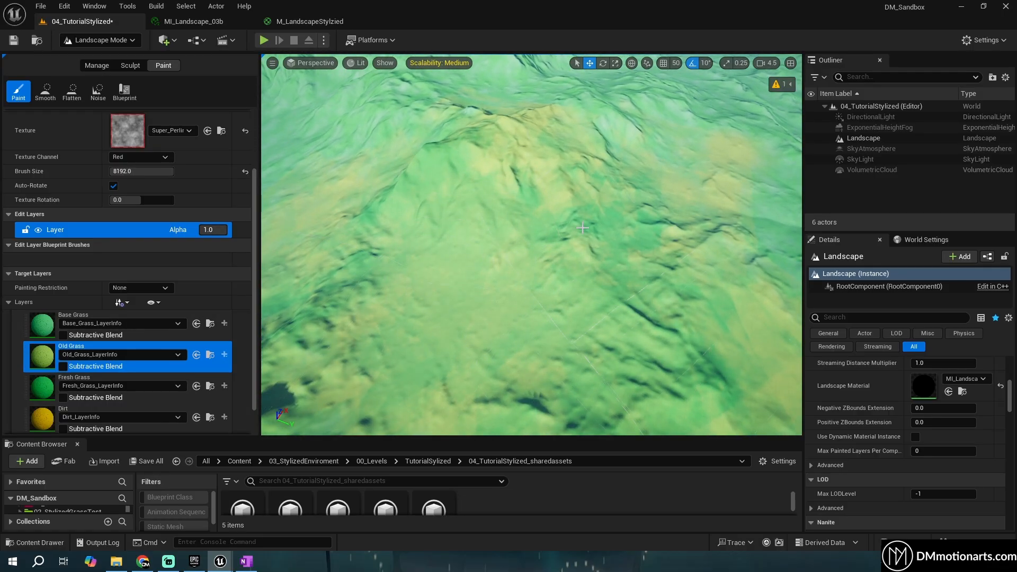
{"action": "right_click_drag", "start_coordinate": [530, 344], "coordinate": [536, 344]}
{"action": "key", "text": "d"}
{"action": "key", "text": "q"}
Paint Base Grass patches over the slopes and the valley to blend the Old Grass areas
{"action": "left_click", "coordinate": [179, 315]}
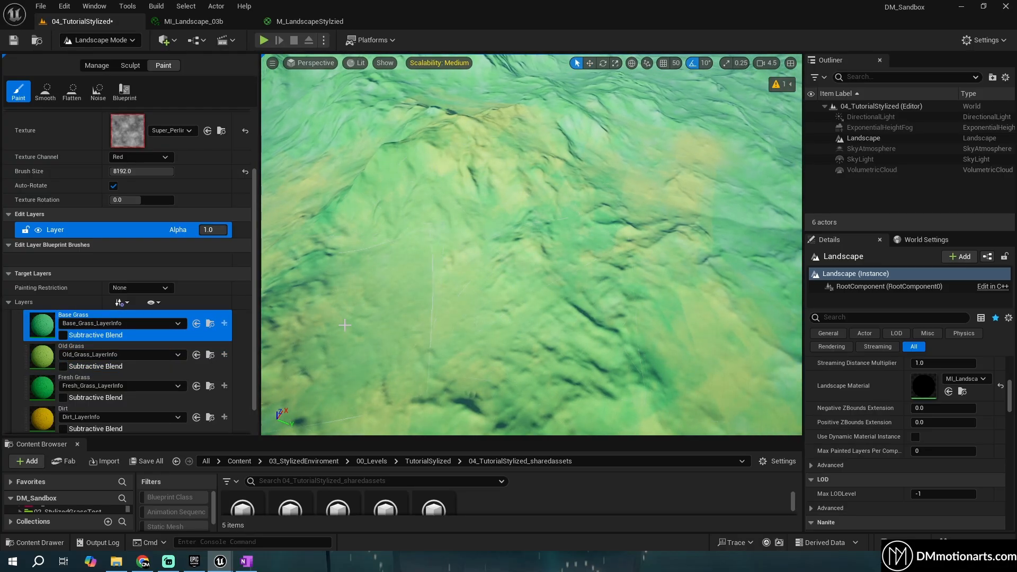
{"action": "scroll", "coordinate": [33, 146], "scroll_direction": "up", "scroll_amount": 3}
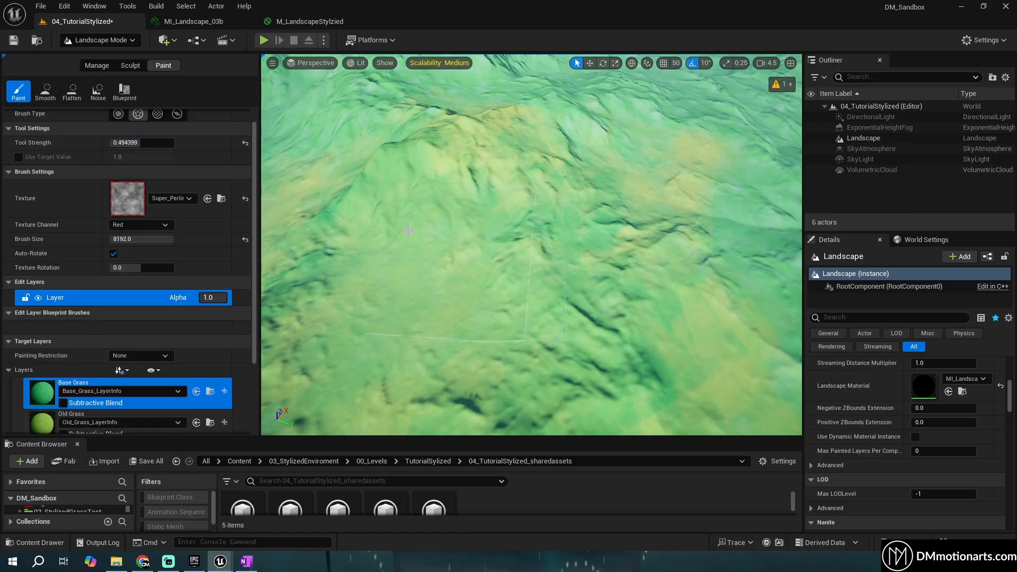
{"action": "right_click_drag", "start_coordinate": [401, 305], "coordinate": [449, 350]}
{"action": "right_click_drag", "start_coordinate": [572, 157], "coordinate": [542, 119]}
{"action": "left_click", "coordinate": [542, 119]}
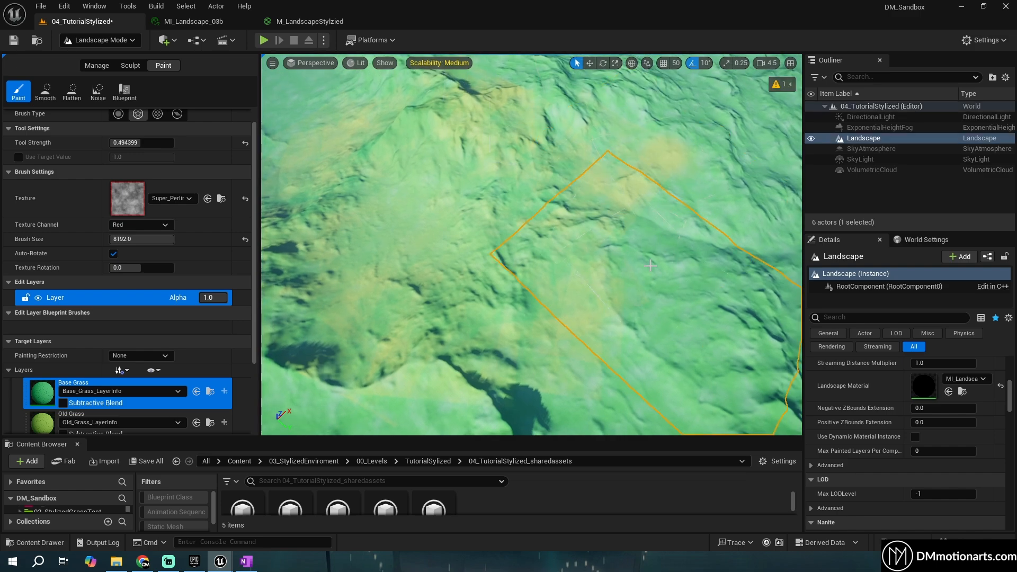
Paint Old Grass and Fresh Grass patches across the mountain slopes and save the level
{"action": "scroll", "coordinate": [64, 334], "scroll_direction": "down", "scroll_amount": 4}
{"action": "left_click", "coordinate": [43, 336]}
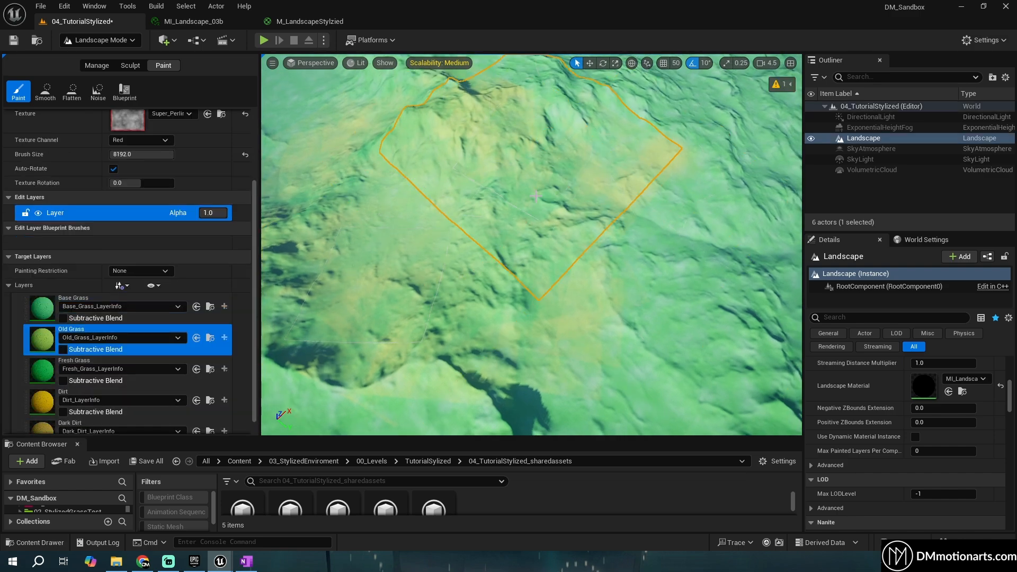
{"action": "left_click", "coordinate": [42, 369]}
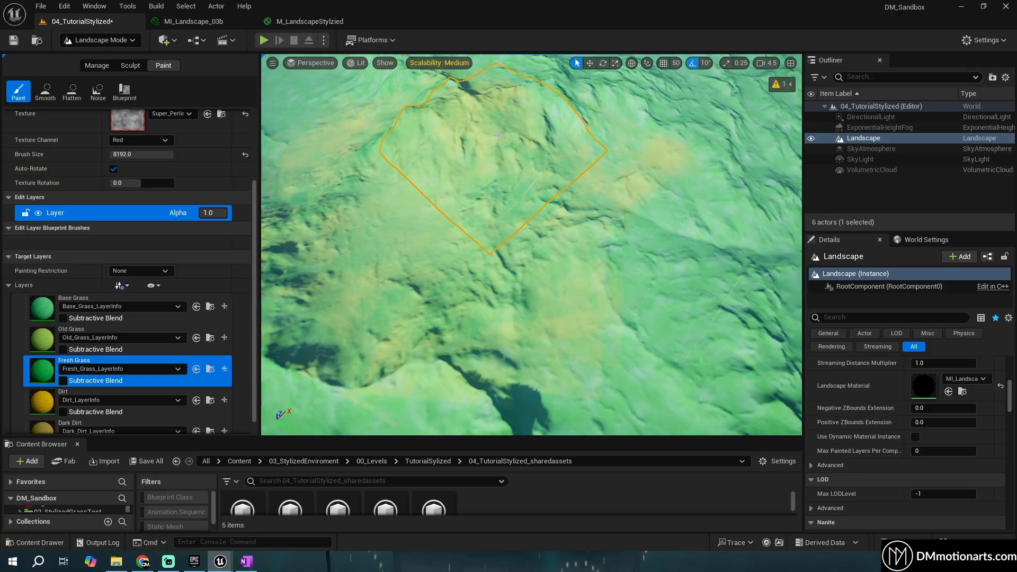
{"action": "right_click_drag", "start_coordinate": [402, 191], "coordinate": [477, 129]}
{"action": "key", "text": "w"}
{"action": "scroll", "coordinate": [176, 199], "scroll_direction": "up", "scroll_amount": 5}
{"action": "right_click_drag", "start_coordinate": [423, 212], "coordinate": [328, 212]}
{"action": "key", "text": "ctrl+s"}
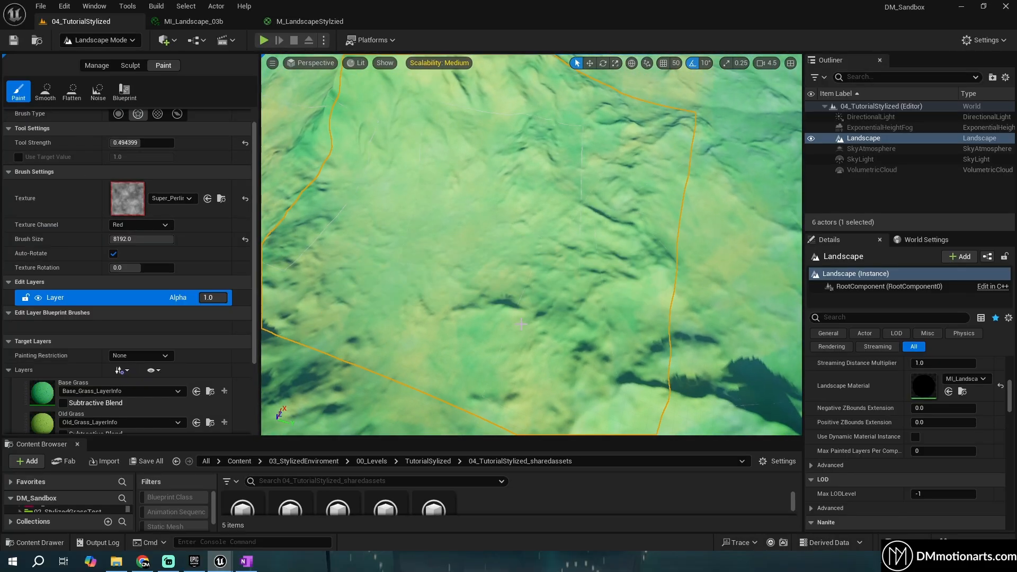
Add more colour variation around the valley with further Old Grass and Fresh Grass patches
{"action": "right_click_drag", "start_coordinate": [477, 206], "coordinate": [532, 185]}
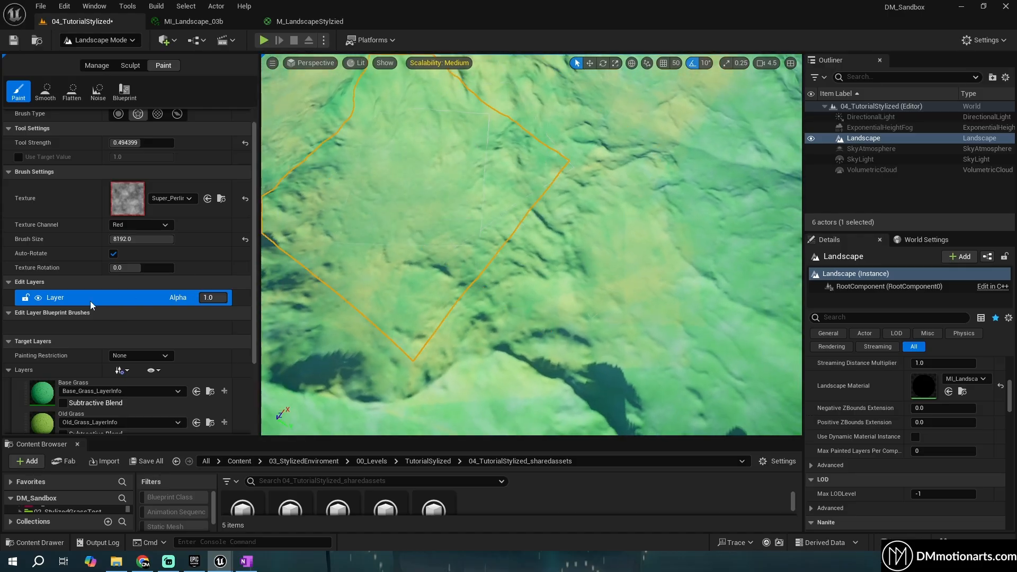
{"action": "left_click", "coordinate": [45, 418]}
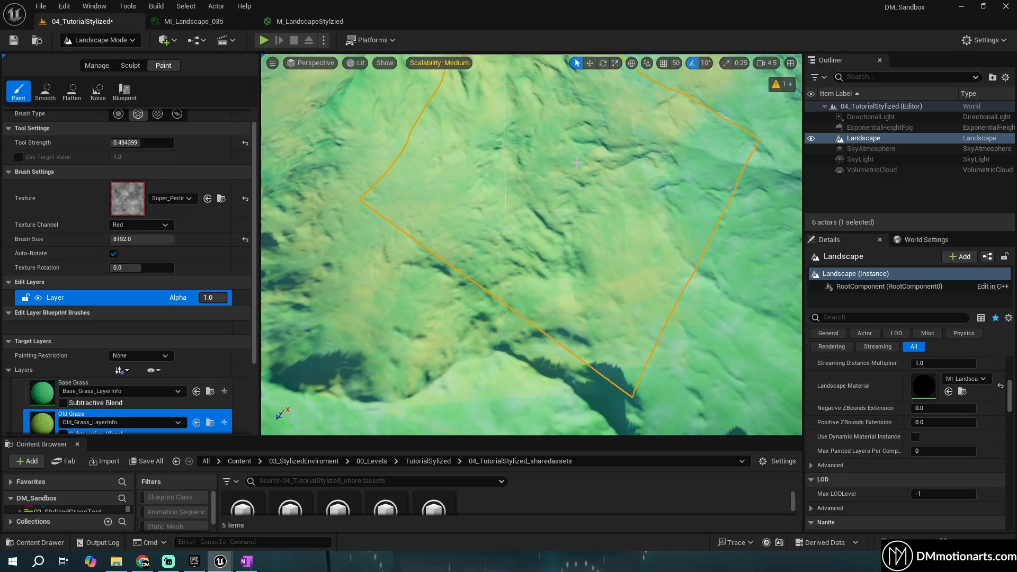
{"action": "scroll", "coordinate": [106, 318], "scroll_direction": "down", "scroll_amount": 3}
{"action": "left_click", "coordinate": [53, 380]}
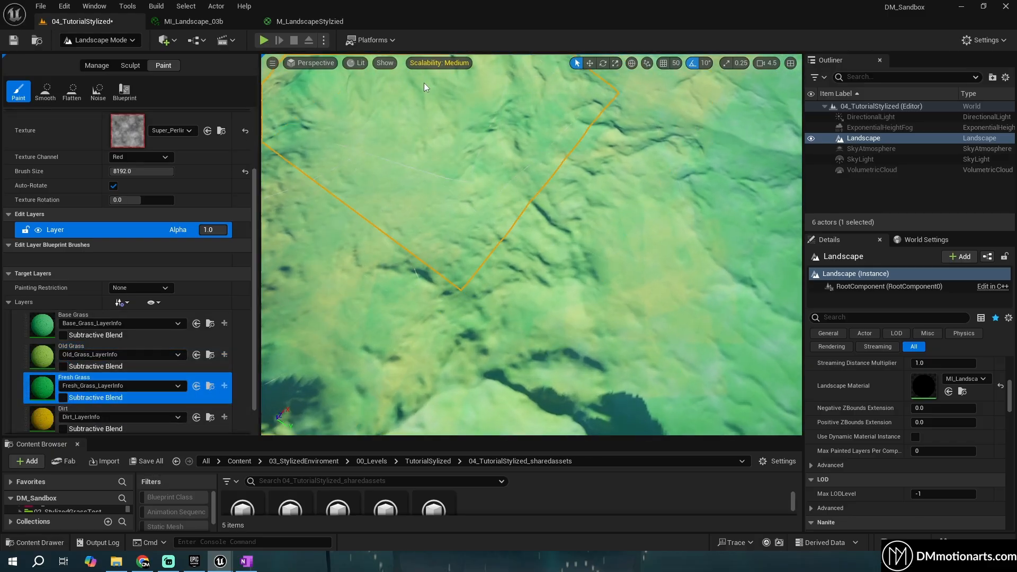
{"action": "middle_click_drag", "start_coordinate": [510, 228], "coordinate": [511, 175]}
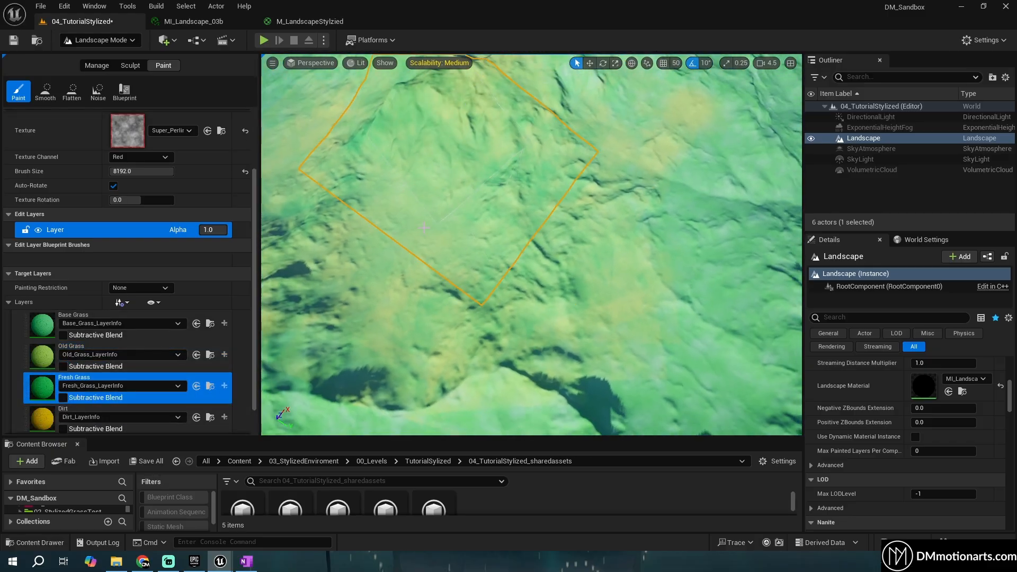
{"action": "key", "text": "w"}
{"action": "mouse_move", "coordinate": [617, 212]}
{"action": "right_mouse_down"}
{"action": "mouse_move", "coordinate": [617, 132]}
{"action": "mouse_move", "coordinate": [617, 228]}
{"action": "right_mouse_up"}
{"action": "key", "text": "s"}
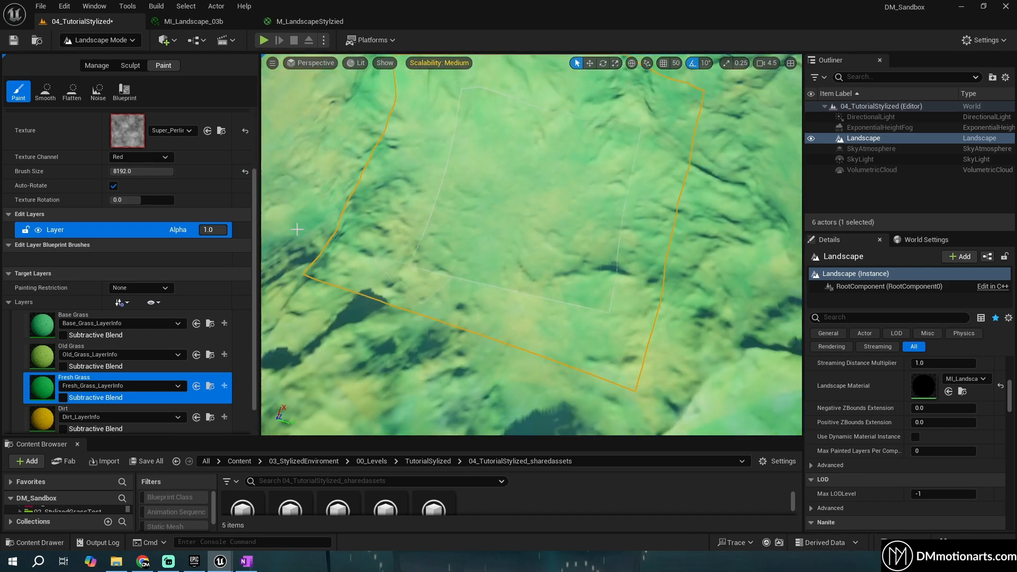
Paint Old Grass over the slopes surrounding the valley
{"action": "left_click", "coordinate": [42, 355]}
{"action": "key", "text": "d"}
{"action": "right_click_drag", "start_coordinate": [558, 208], "coordinate": [492, 191]}
Blend the landscape slopes with Base Grass patches and save the 04_TutorialStylized level
{"action": "left_click", "coordinate": [56, 322]}
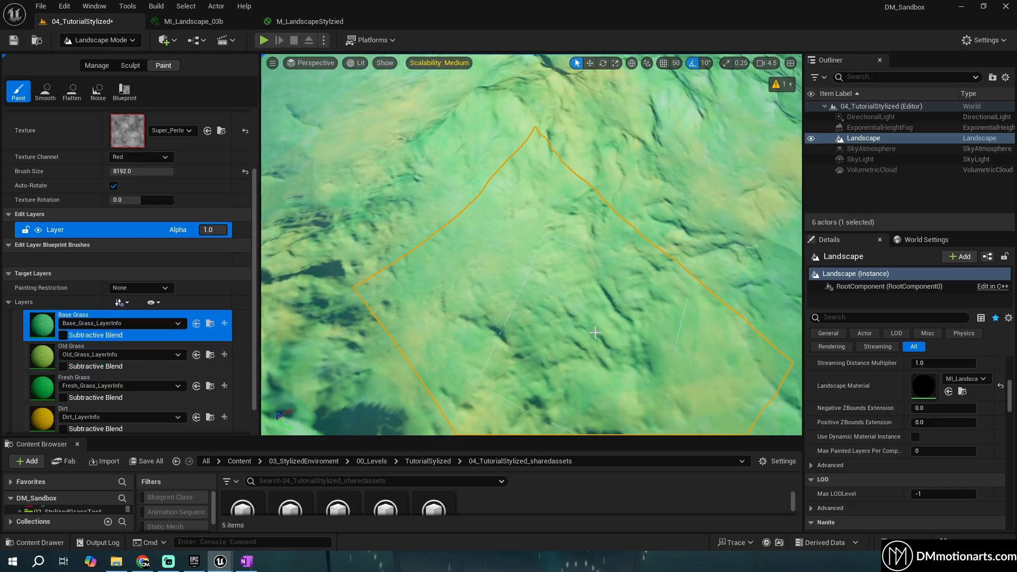
{"action": "mouse_move", "coordinate": [549, 201]}
{"action": "right_mouse_down"}
{"action": "mouse_move", "coordinate": [549, 172]}
{"action": "mouse_move", "coordinate": [540, 217]}
{"action": "right_mouse_up"}
{"action": "key", "text": "s"}
{"action": "mouse_move", "coordinate": [523, 142]}
{"action": "right_mouse_down"}
{"action": "mouse_move", "coordinate": [516, 151]}
{"action": "mouse_move", "coordinate": [522, 111]}
{"action": "right_mouse_up"}
{"action": "key", "text": "w"}
{"action": "key", "text": "ctrl+s"}
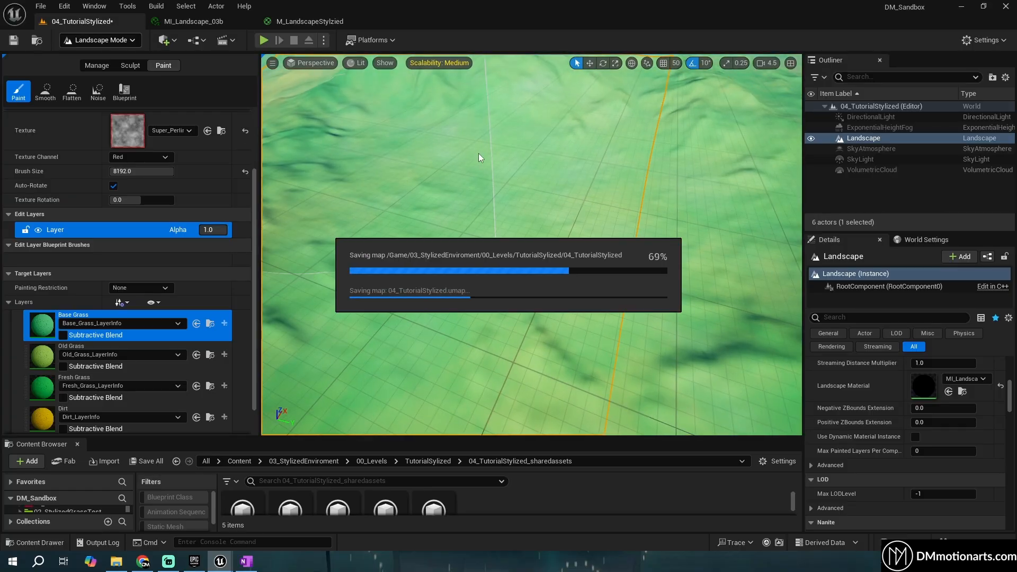
{"action": "key", "text": "s"}
{"action": "mouse_move", "coordinate": [492, 151]}
{"action": "right_mouse_down"}
{"action": "mouse_move", "coordinate": [491, 132]}
{"action": "mouse_move", "coordinate": [476, 246]}
{"action": "right_mouse_up"}
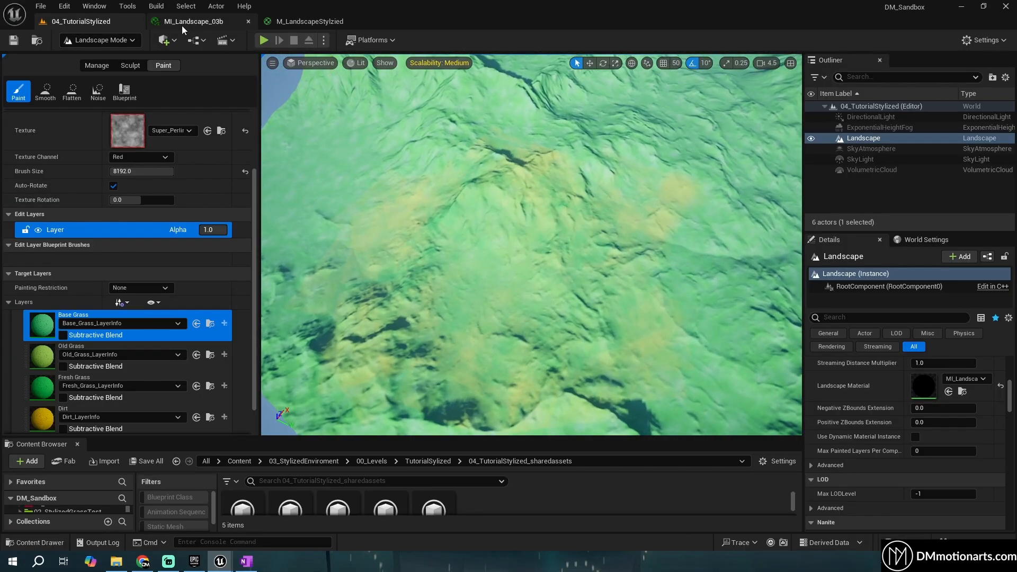
Open the M_LandscapeStylzied material and examine the GrassNoiseTex nodes feeding the Base Grass input of the Landscape Layer Blend
{"action": "left_click", "coordinate": [182, 22]}
{"action": "left_click", "coordinate": [310, 21]}
{"action": "scroll", "coordinate": [546, 195], "scroll_direction": "down", "scroll_amount": 7}
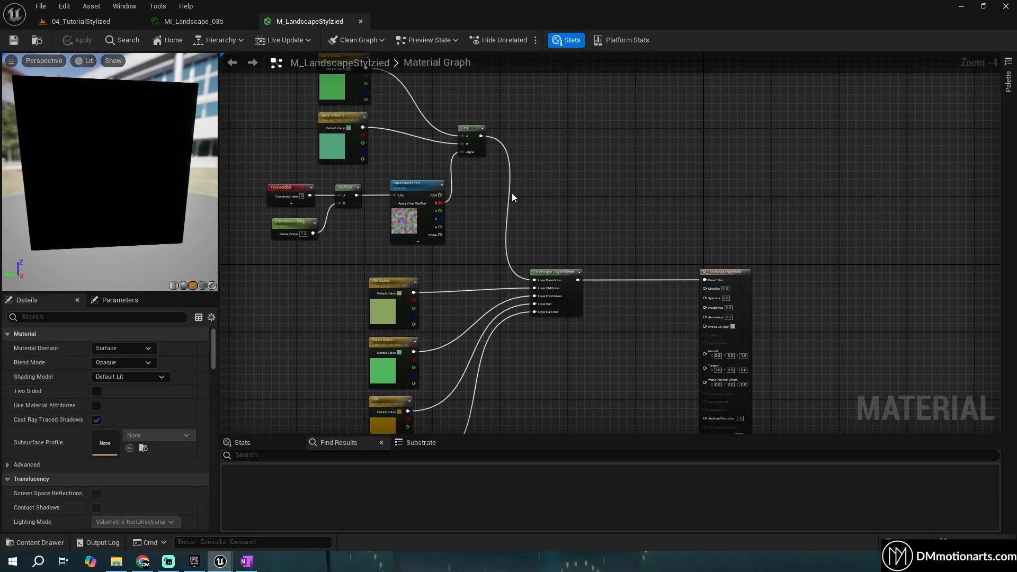
{"action": "scroll", "coordinate": [475, 217], "scroll_direction": "up", "scroll_amount": 4}
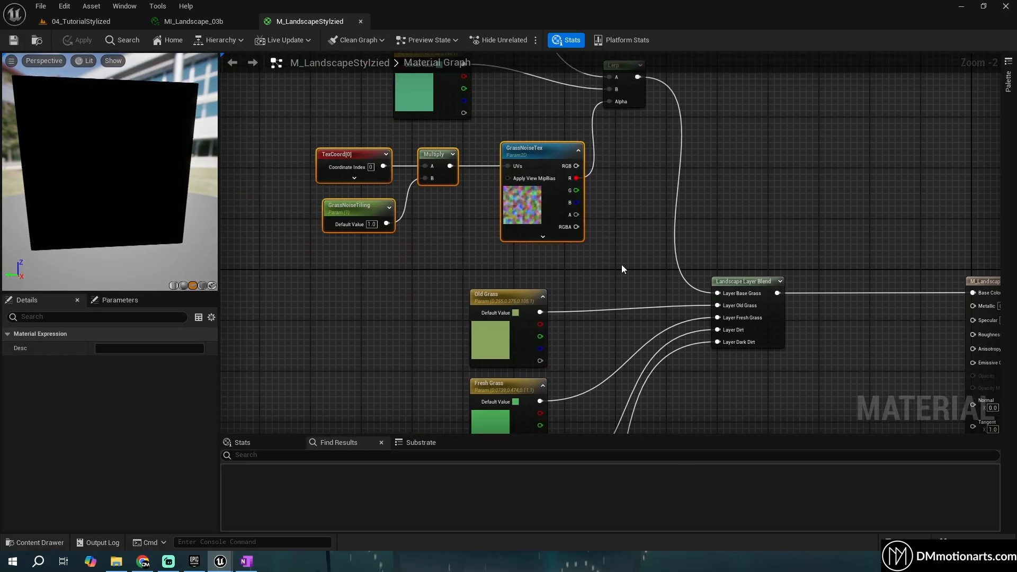
Return to the 04_TutorialStylized level and switch from Selection Mode to Landscape Mode
{"action": "left_click", "coordinate": [81, 21]}
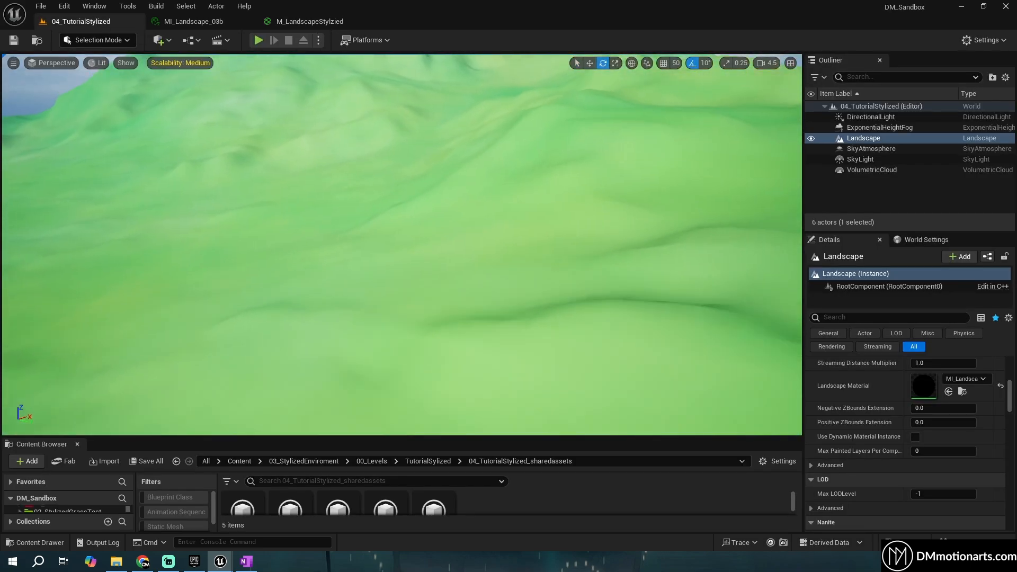
{"action": "mouse_move", "coordinate": [402, 244]}
{"action": "right_mouse_down"}
{"action": "mouse_move", "coordinate": [353, 246]}
{"action": "mouse_move", "coordinate": [379, 230]}
{"action": "mouse_move", "coordinate": [317, 228]}
{"action": "mouse_move", "coordinate": [402, 262]}
{"action": "mouse_move", "coordinate": [418, 249]}
{"action": "mouse_move", "coordinate": [466, 254]}
{"action": "mouse_move", "coordinate": [450, 222]}
{"action": "mouse_move", "coordinate": [421, 214]}
{"action": "right_mouse_up"}
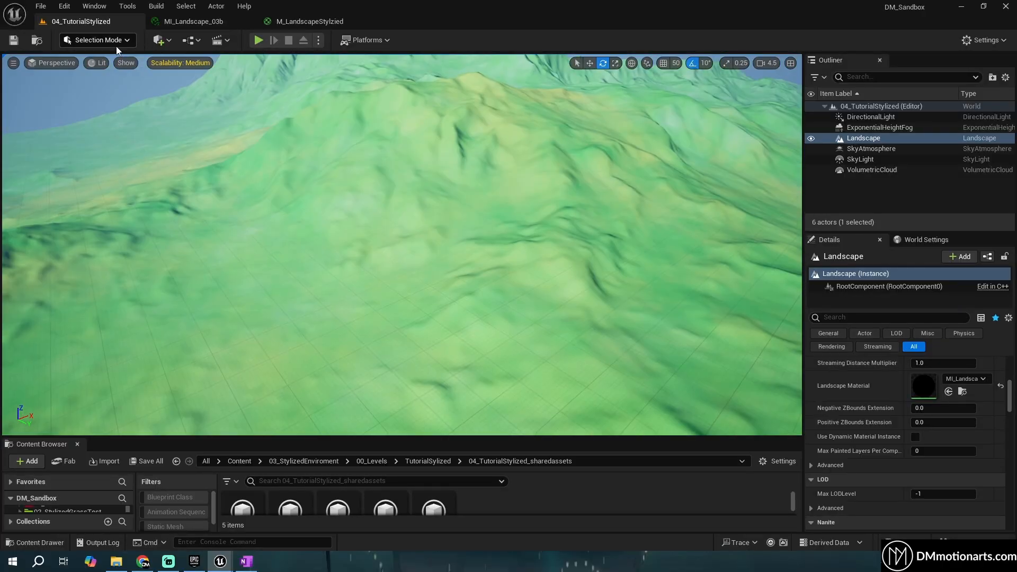
{"action": "left_click", "coordinate": [98, 40]}
{"action": "left_click", "coordinate": [112, 69]}
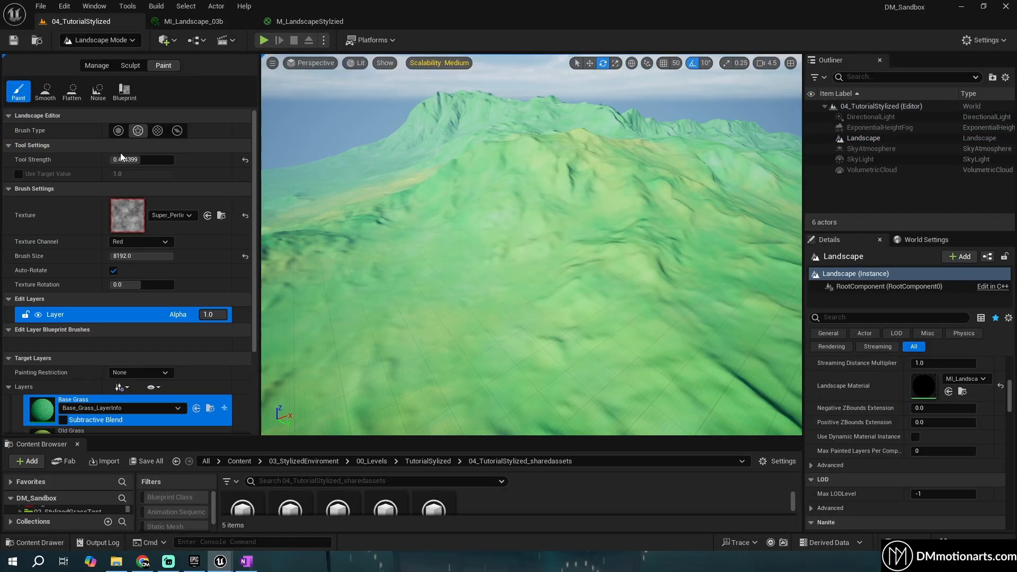
Paint a first Dirt stroke across the valley floor with a brush size of about 2159
{"action": "scroll", "coordinate": [53, 380], "scroll_direction": "down", "scroll_amount": 1}
{"action": "left_click", "coordinate": [53, 380]}
{"action": "mouse_move", "coordinate": [525, 277]}
{"action": "right_mouse_down"}
{"action": "mouse_move", "coordinate": [524, 265]}
{"action": "mouse_move", "coordinate": [524, 277]}
{"action": "right_mouse_up"}
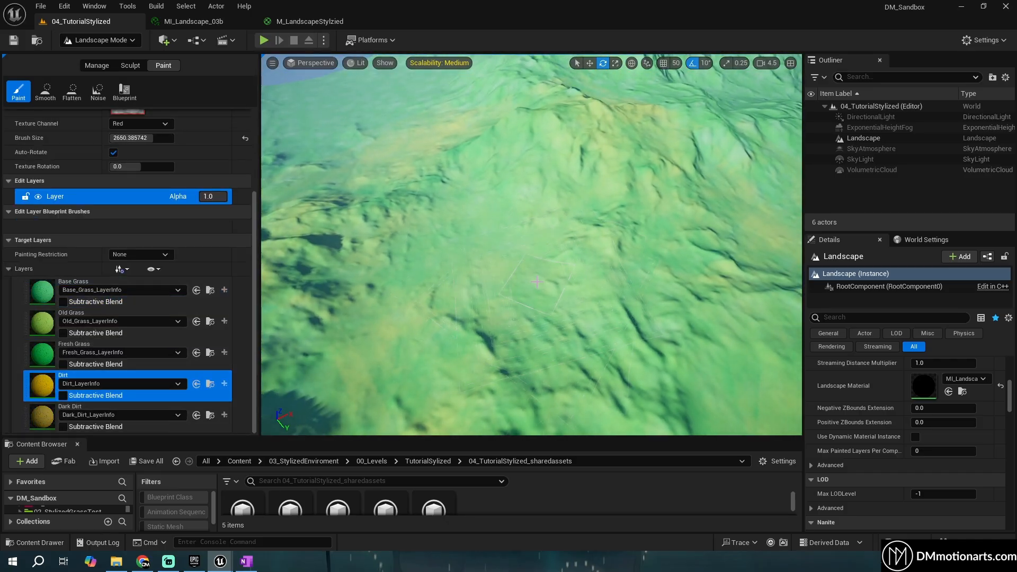
{"action": "mouse_move", "coordinate": [485, 261]}
{"action": "right_mouse_down"}
{"action": "mouse_move", "coordinate": [485, 286]}
{"action": "mouse_move", "coordinate": [485, 261]}
{"action": "right_mouse_up"}
{"action": "left_click_drag", "start_coordinate": [359, 238], "coordinate": [483, 238]}
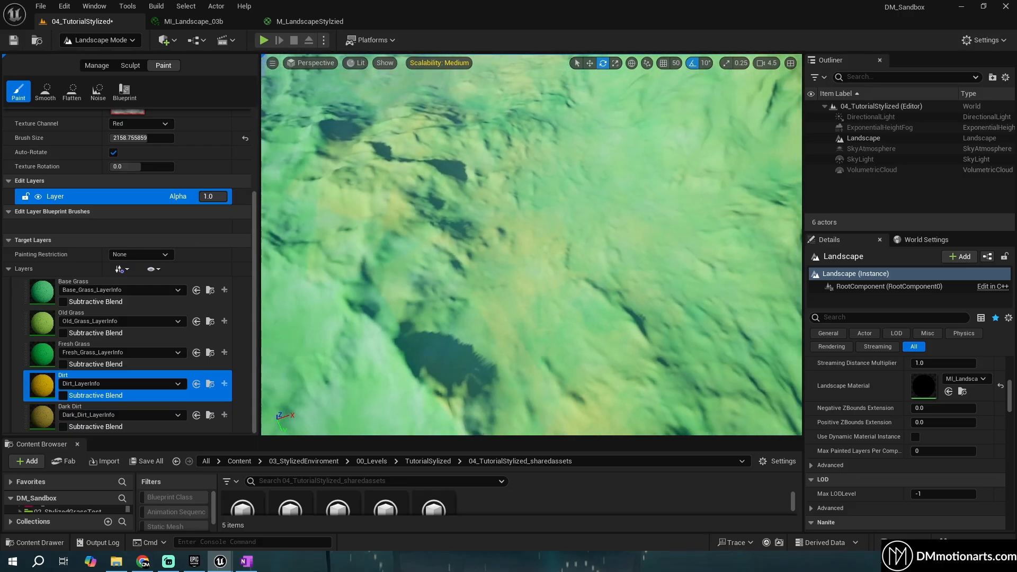
Set the tool strength to 1.0 and paint a solid Dirt path across the valley
{"action": "scroll", "coordinate": [127, 265], "scroll_direction": "up", "scroll_amount": 4}
{"action": "left_click", "coordinate": [141, 143]}
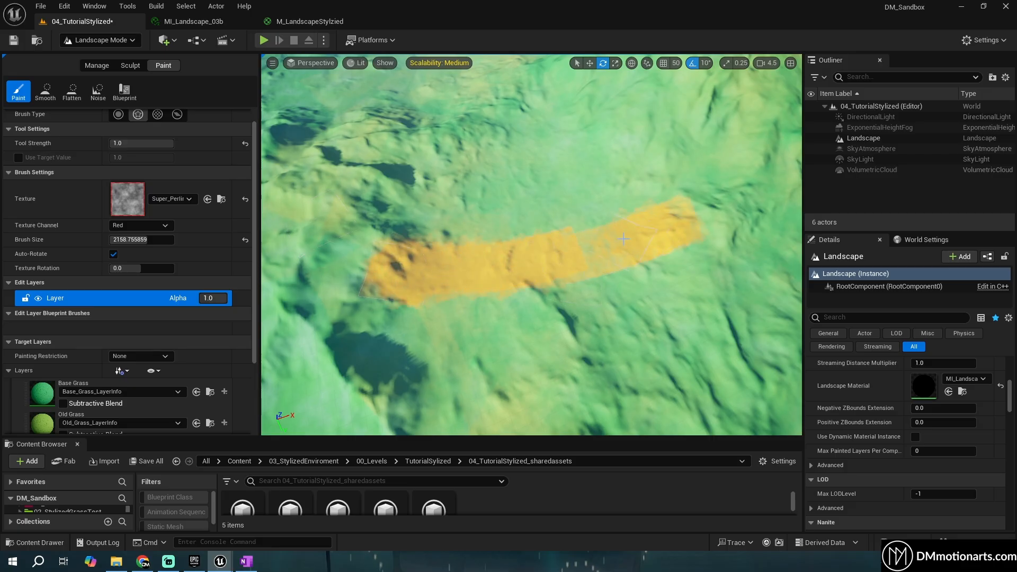
{"action": "left_click_drag", "start_coordinate": [415, 266], "coordinate": [345, 268]}
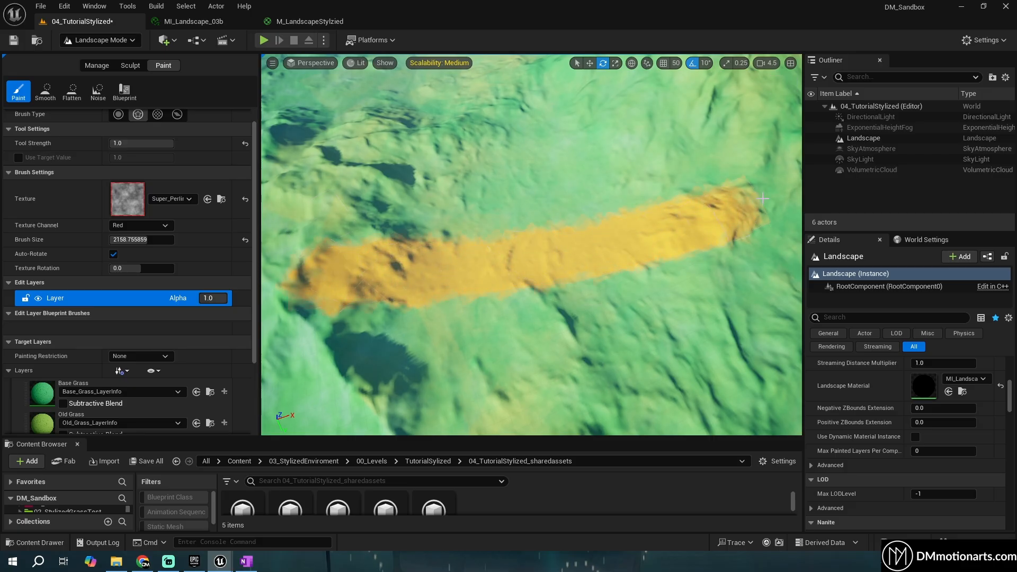
Paint Dark Dirt variation along the middle of the Dirt path
{"action": "right_click_drag", "start_coordinate": [321, 271], "coordinate": [366, 280]}
{"action": "scroll", "coordinate": [186, 333], "scroll_direction": "down", "scroll_amount": 4}
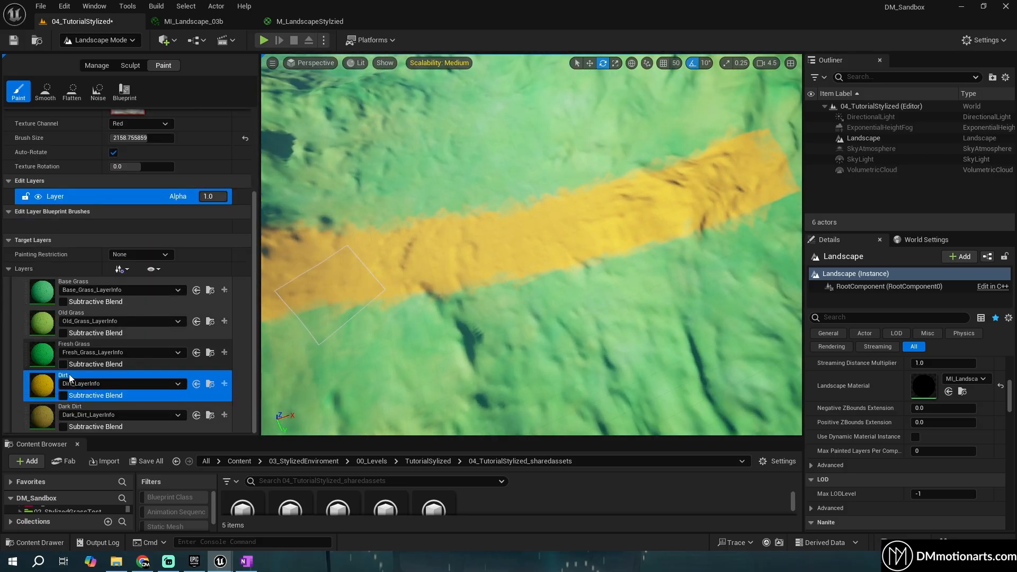
{"action": "left_click", "coordinate": [108, 409]}
{"action": "left_click_drag", "start_coordinate": [284, 274], "coordinate": [307, 274]}
{"action": "left_click_drag", "start_coordinate": [450, 259], "coordinate": [497, 252]}
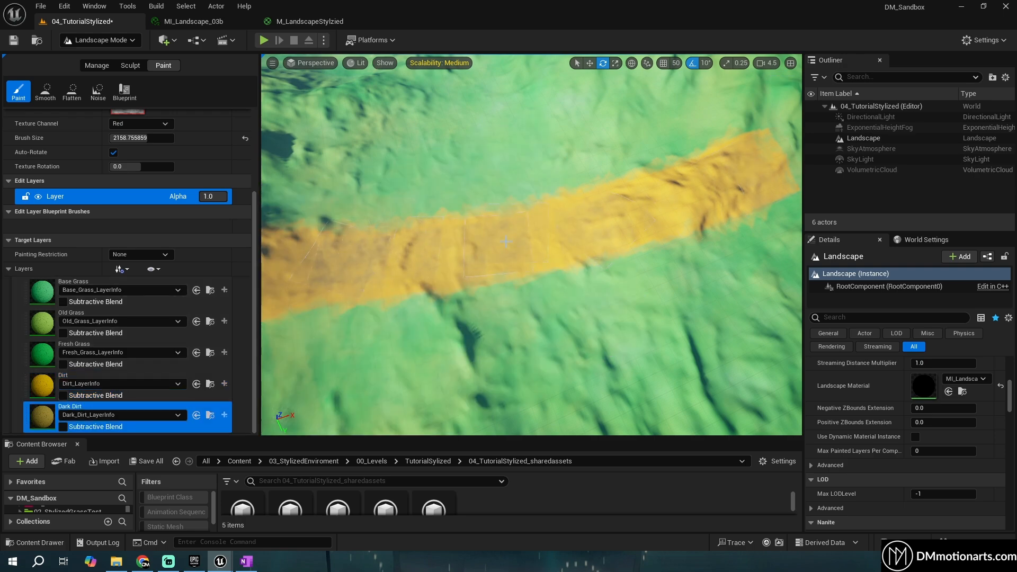
Paint a test Dark Dirt stamp near the grass edge of the dirt path and undo it
{"action": "mouse_move", "coordinate": [370, 244]}
{"action": "right_mouse_down"}
{"action": "mouse_move", "coordinate": [525, 255]}
{"action": "mouse_move", "coordinate": [619, 233]}
{"action": "mouse_move", "coordinate": [588, 248]}
{"action": "mouse_move", "coordinate": [725, 256]}
{"action": "mouse_move", "coordinate": [733, 238]}
{"action": "right_mouse_up"}
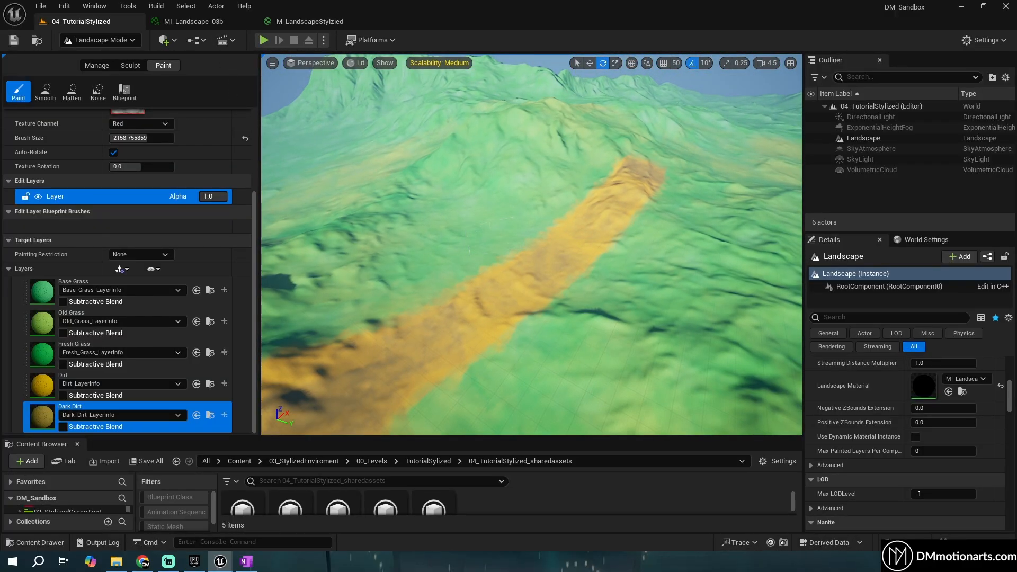
{"action": "key", "text": "w"}
{"action": "mouse_move", "coordinate": [531, 244]}
{"action": "right_mouse_down"}
{"action": "mouse_move", "coordinate": [609, 270]}
{"action": "mouse_move", "coordinate": [508, 254]}
{"action": "mouse_move", "coordinate": [531, 244]}
{"action": "right_mouse_up"}
{"action": "key", "text": "w"}
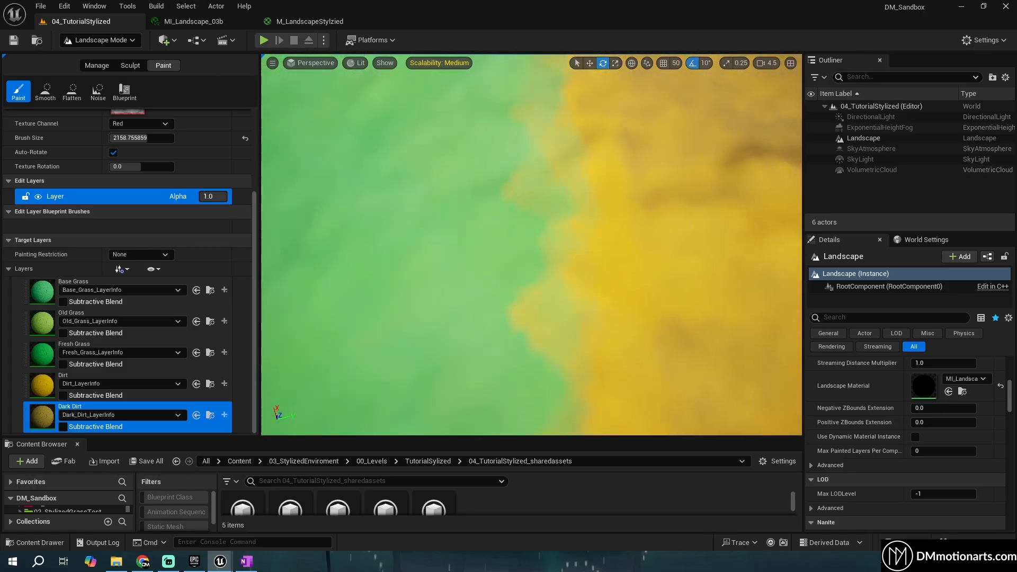
{"action": "mouse_move", "coordinate": [553, 208]}
{"action": "right_mouse_down"}
{"action": "mouse_move", "coordinate": [485, 171]}
{"action": "mouse_move", "coordinate": [548, 151]}
{"action": "right_mouse_up"}
{"action": "left_click", "coordinate": [571, 189]}
{"action": "key", "text": "s"}
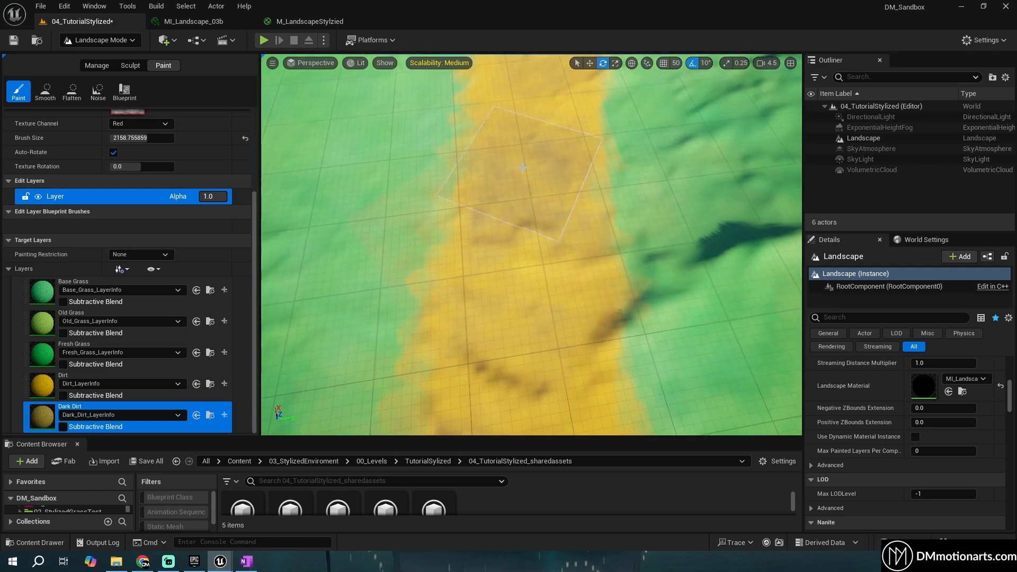
{"action": "key", "text": "ctrl+z"}
Switch the paint brush type to circle and set its falloff to 0.0008
{"action": "scroll", "coordinate": [88, 190], "scroll_direction": "up", "scroll_amount": 5}
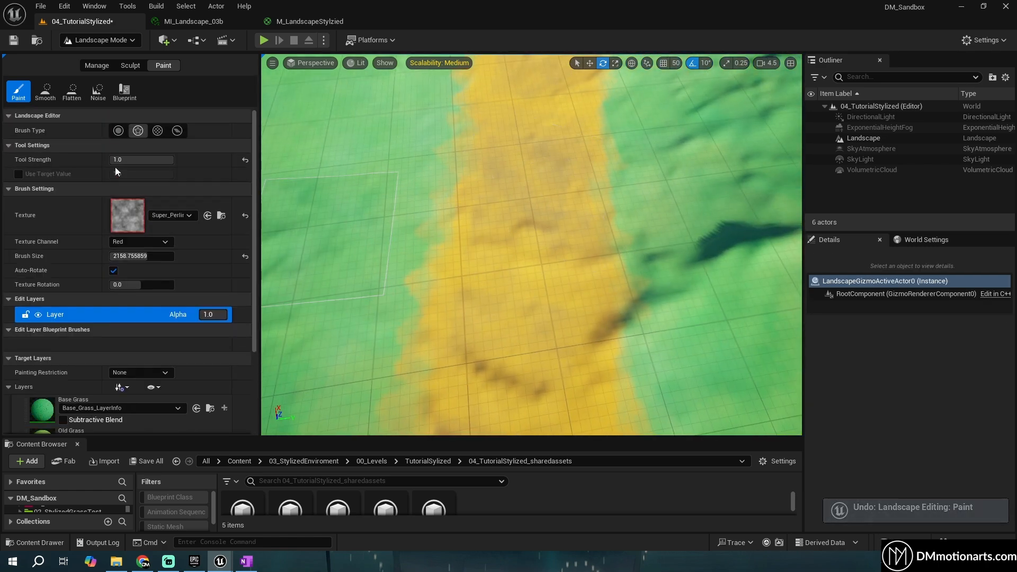
{"action": "left_click", "coordinate": [118, 130]}
{"action": "mouse_move", "coordinate": [424, 201]}
{"action": "right_mouse_down"}
{"action": "mouse_move", "coordinate": [339, 196]}
{"action": "mouse_move", "coordinate": [400, 163]}
{"action": "right_mouse_up"}
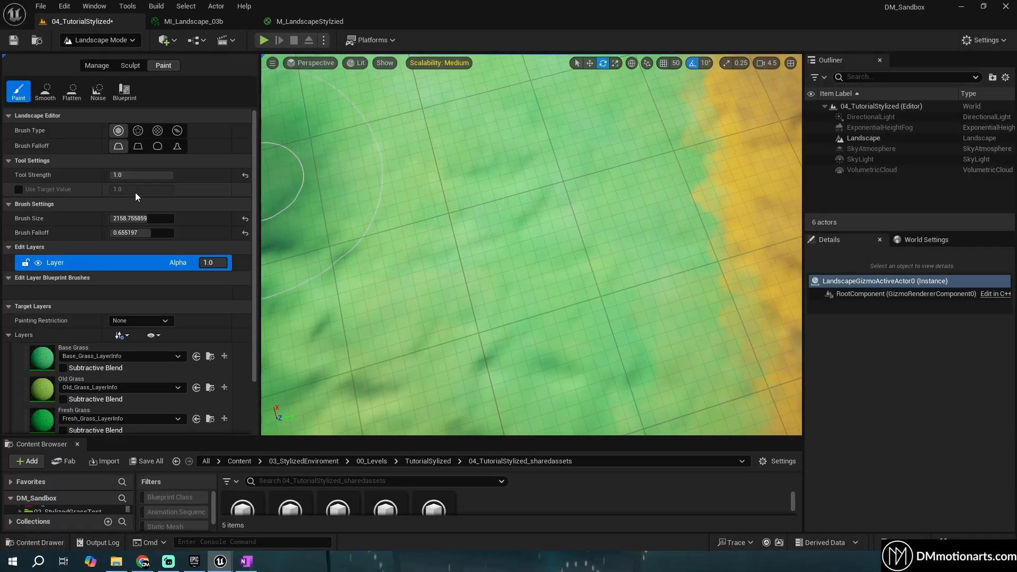
{"action": "left_click_drag", "start_coordinate": [148, 232], "coordinate": [111, 233]}
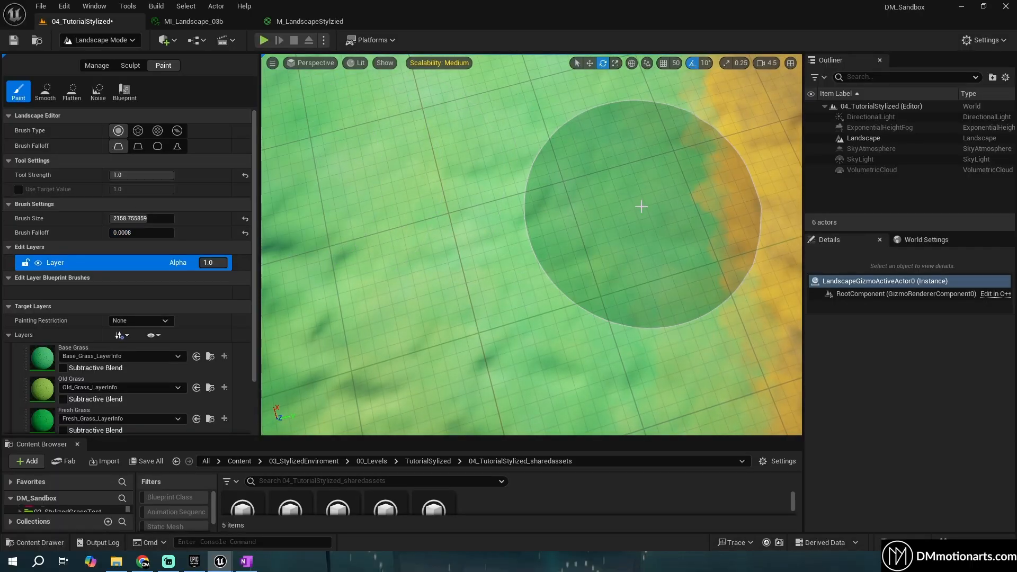
Reduce the brush size to about 1167 and undo a Dark Dirt test stamp made on the grass beside the path
{"action": "key", "text": "bracketleft"}
{"action": "left_click", "coordinate": [585, 211]}
{"action": "key", "text": "bracketleft"}
{"action": "key", "text": "bracketleft"}
{"action": "key", "text": "bracketleft"}
{"action": "key", "text": "bracketleft"}
{"action": "key", "text": "bracketleft"}
{"action": "key", "text": "bracketleft"}
{"action": "key", "text": "bracketleft"}
{"action": "key", "text": "bracketleft"}
{"action": "key", "text": "bracketleft"}
{"action": "key", "text": "bracketleft"}
{"action": "key", "text": "bracketleft"}
{"action": "key", "text": "bracketleft"}
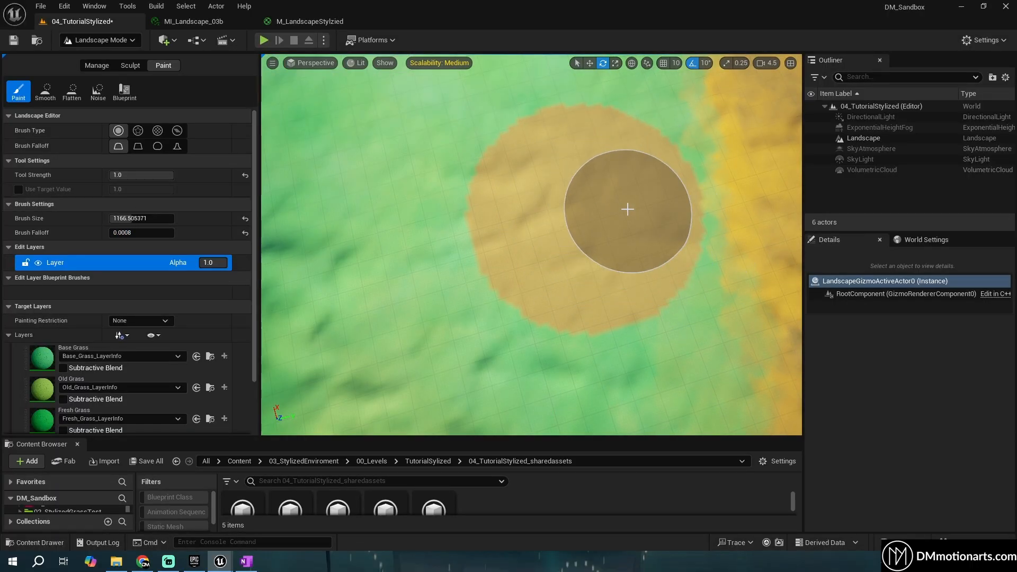
{"action": "key", "text": "ctrl+z"}
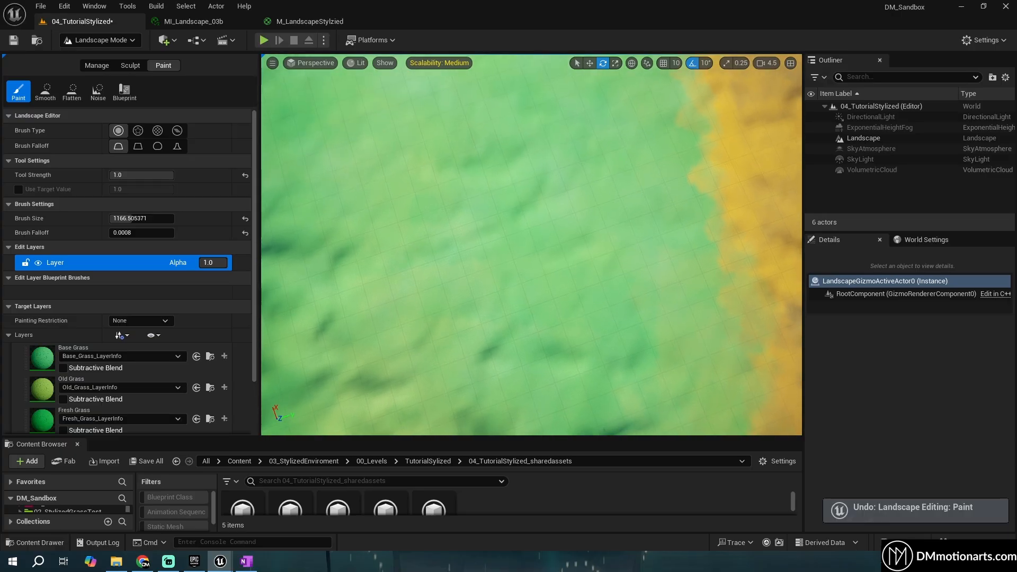
Paint a Dark Dirt test stamp on the grass beside the path, inspect its edge and undo it
{"action": "mouse_move", "coordinate": [449, 173]}
{"action": "right_mouse_down"}
{"action": "mouse_move", "coordinate": [516, 173]}
{"action": "mouse_move", "coordinate": [489, 141]}
{"action": "mouse_move", "coordinate": [450, 141]}
{"action": "mouse_move", "coordinate": [450, 164]}
{"action": "right_mouse_up"}
{"action": "left_click", "coordinate": [450, 173]}
{"action": "key", "text": "w"}
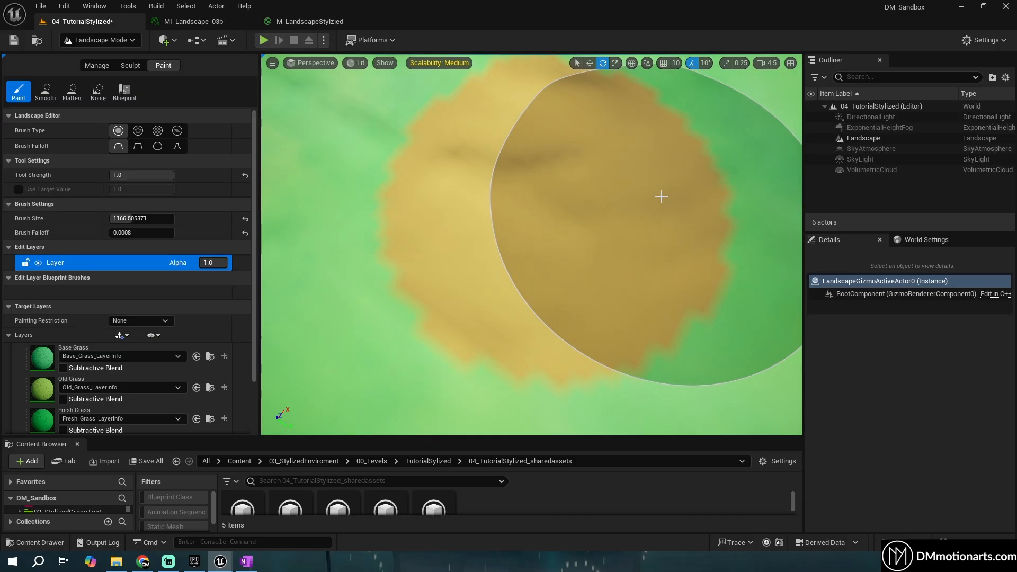
{"action": "key", "text": "s"}
{"action": "mouse_move", "coordinate": [642, 186]}
{"action": "right_mouse_down"}
{"action": "mouse_move", "coordinate": [768, 95]}
{"action": "mouse_move", "coordinate": [524, 217]}
{"action": "mouse_move", "coordinate": [521, 231]}
{"action": "right_mouse_up"}
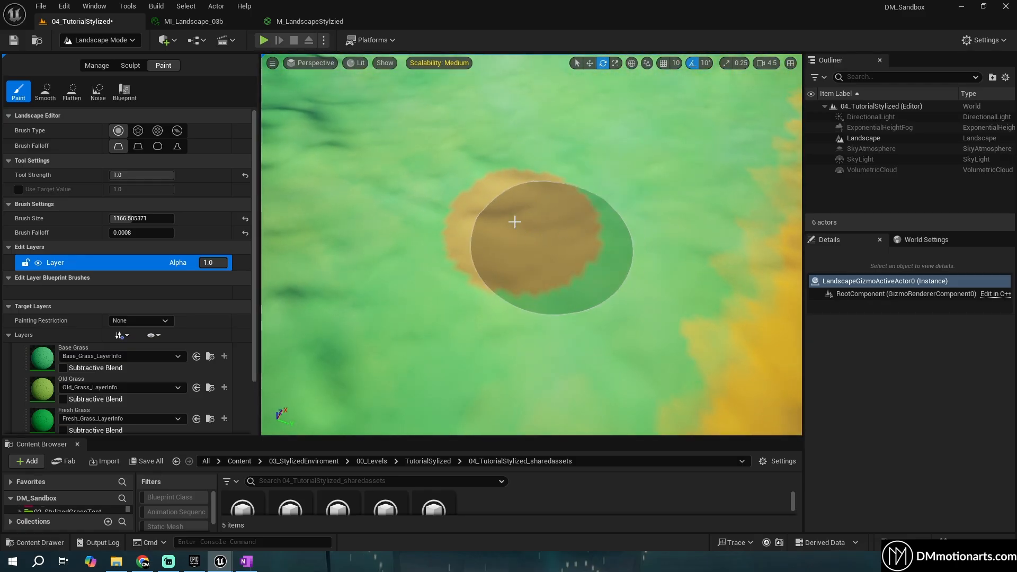
{"action": "key", "text": "ctrl+z"}
Paint another Dark Dirt test stamp on the same grass area, examine its border up close and undo the stamp
{"action": "left_click", "coordinate": [492, 205]}
{"action": "key", "text": "w"}
{"action": "right_click_drag", "start_coordinate": [536, 223], "coordinate": [536, 180]}
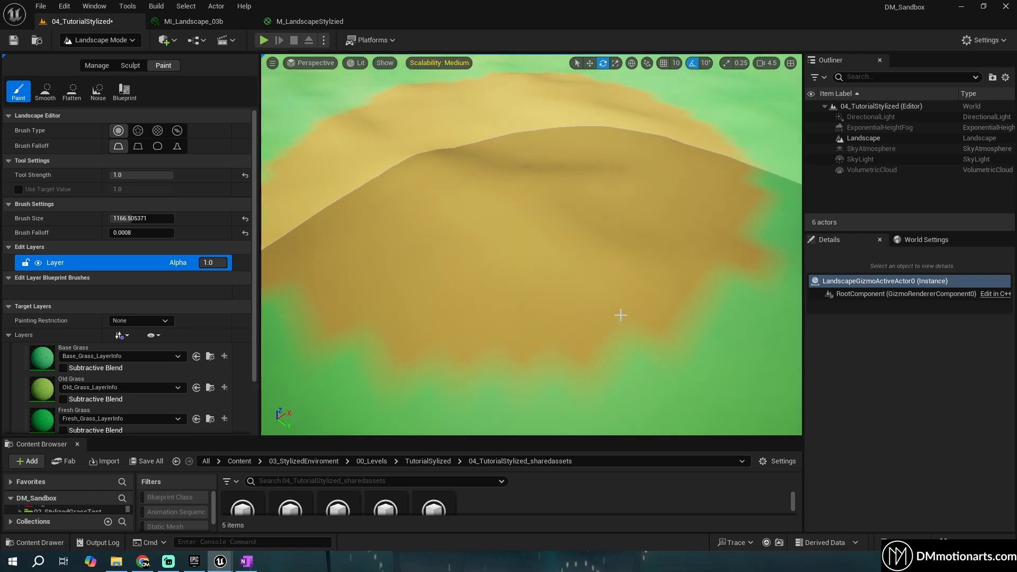
{"action": "key", "text": "s"}
{"action": "right_click_drag", "start_coordinate": [531, 249], "coordinate": [593, 286]}
{"action": "key", "text": "w"}
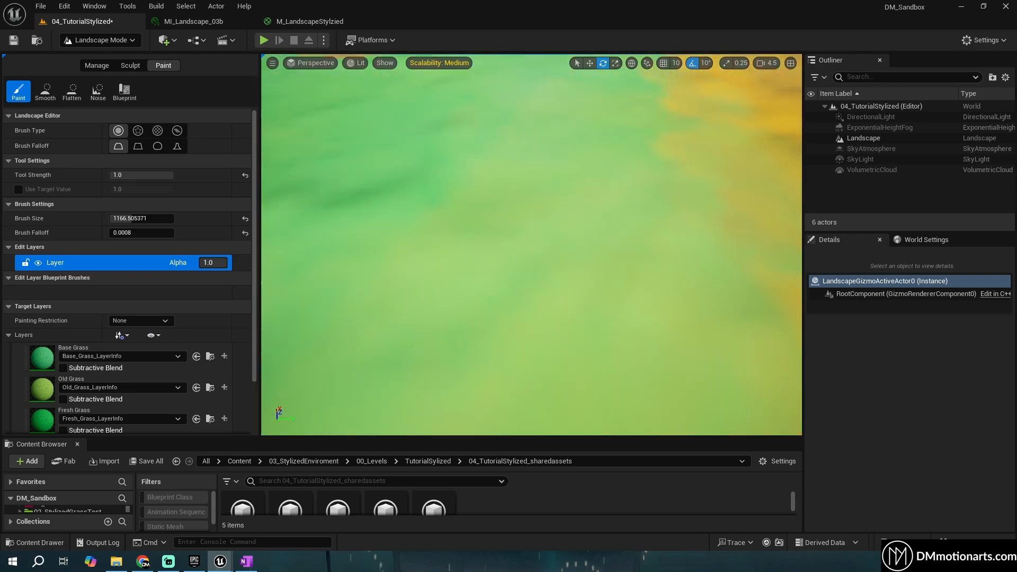
{"action": "right_click_drag", "start_coordinate": [490, 202], "coordinate": [490, 202]}
{"action": "key", "text": "ctrl+z"}
Save the 04_TutorialStylized level
{"action": "key", "text": "s"}
{"action": "mouse_move", "coordinate": [514, 165]}
{"action": "right_mouse_down"}
{"action": "mouse_move", "coordinate": [514, 190]}
{"action": "mouse_move", "coordinate": [514, 164]}
{"action": "right_mouse_up"}
{"action": "key", "text": "ctrl+s"}
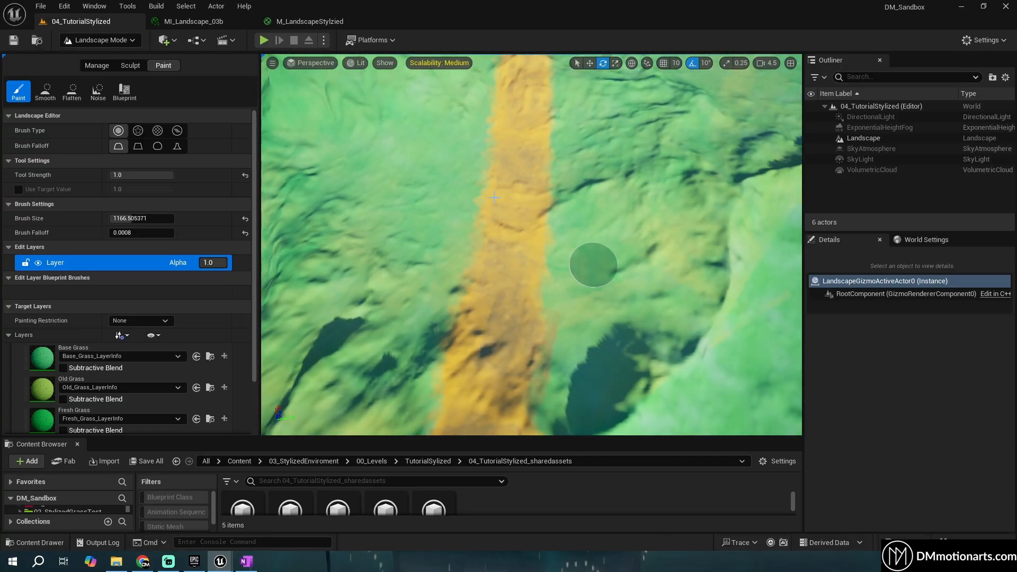
Examine the transition between the dirt path and the grass up close and from player height in a play session, ending the session
{"action": "right_click_drag", "start_coordinate": [483, 291], "coordinate": [434, 225]}
{"action": "key", "text": "w"}
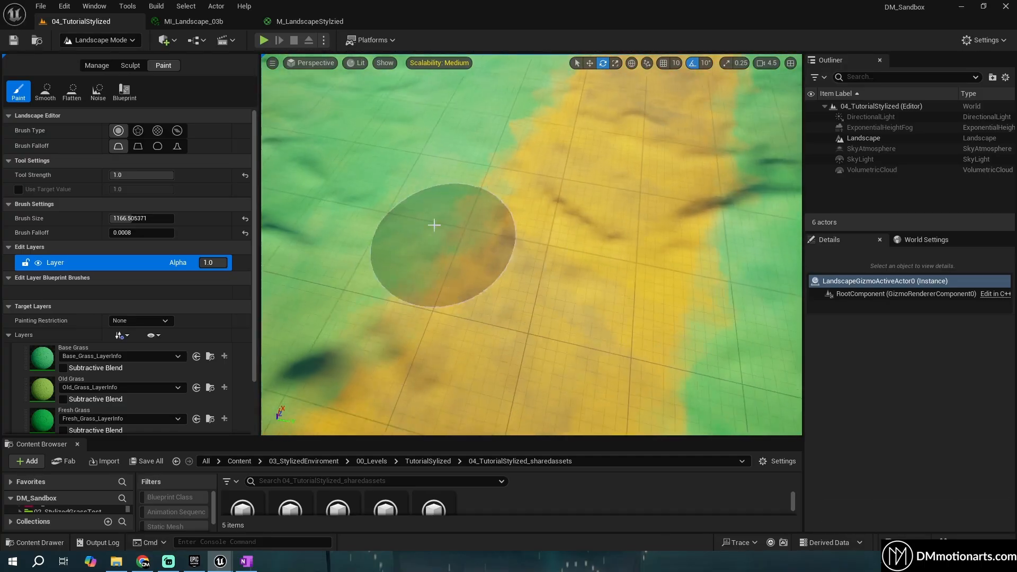
{"action": "key", "text": "w"}
{"action": "right_click_drag", "start_coordinate": [568, 229], "coordinate": [393, 83]}
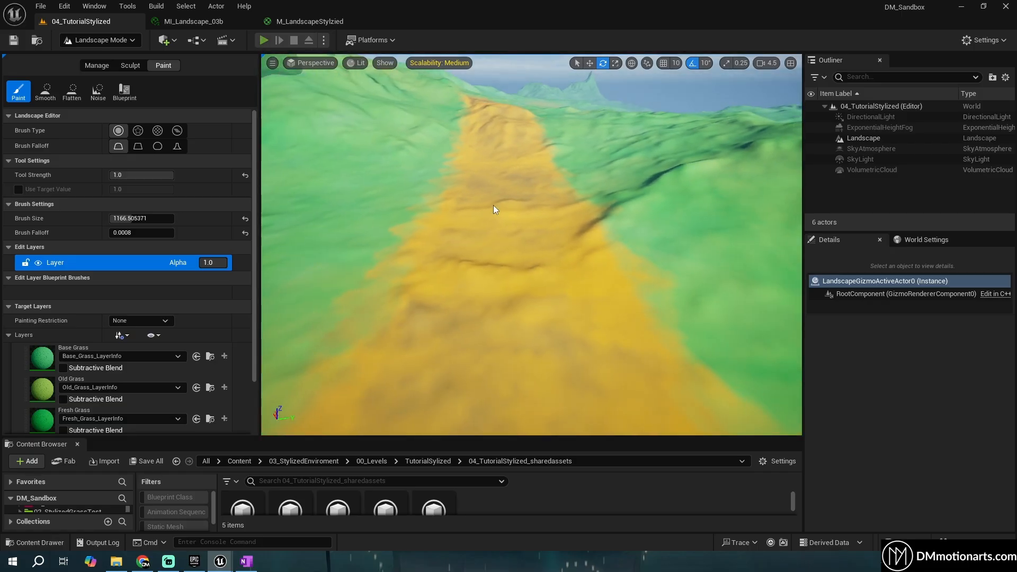
{"action": "key", "text": "alt+p"}
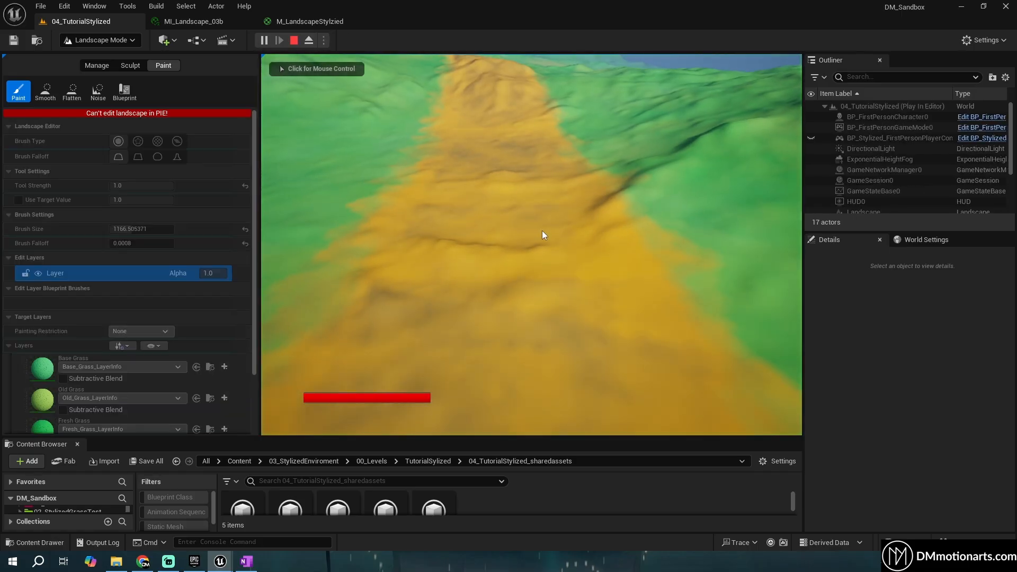
{"action": "left_click", "coordinate": [541, 230]}
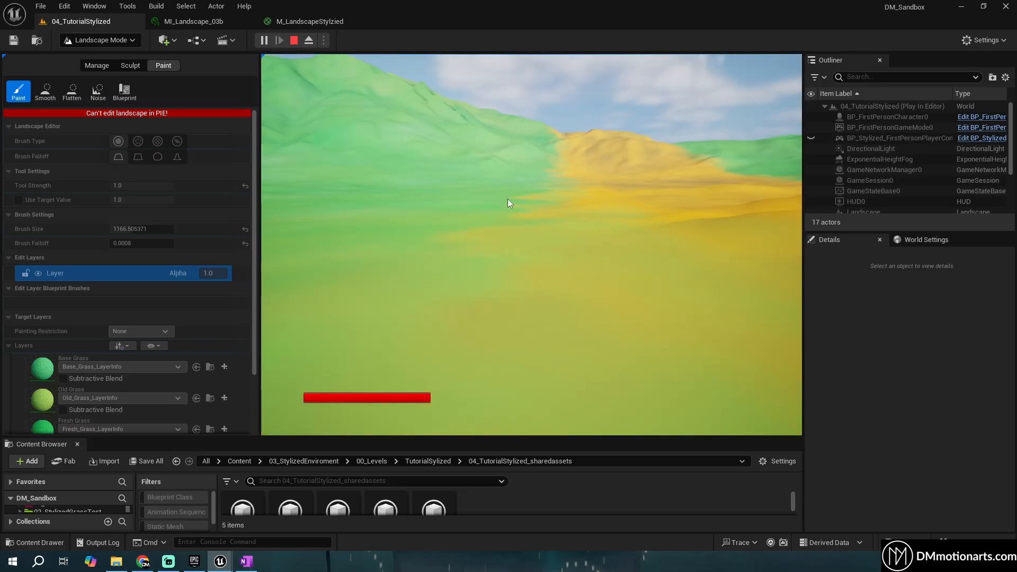
{"action": "key", "text": "Escape"}
{"action": "mouse_move", "coordinate": [511, 247]}
{"action": "right_mouse_down"}
{"action": "mouse_move", "coordinate": [577, 286]}
{"action": "mouse_move", "coordinate": [588, 328]}
{"action": "mouse_move", "coordinate": [535, 339]}
{"action": "mouse_move", "coordinate": [636, 386]}
{"action": "mouse_move", "coordinate": [640, 366]}
{"action": "right_mouse_up"}
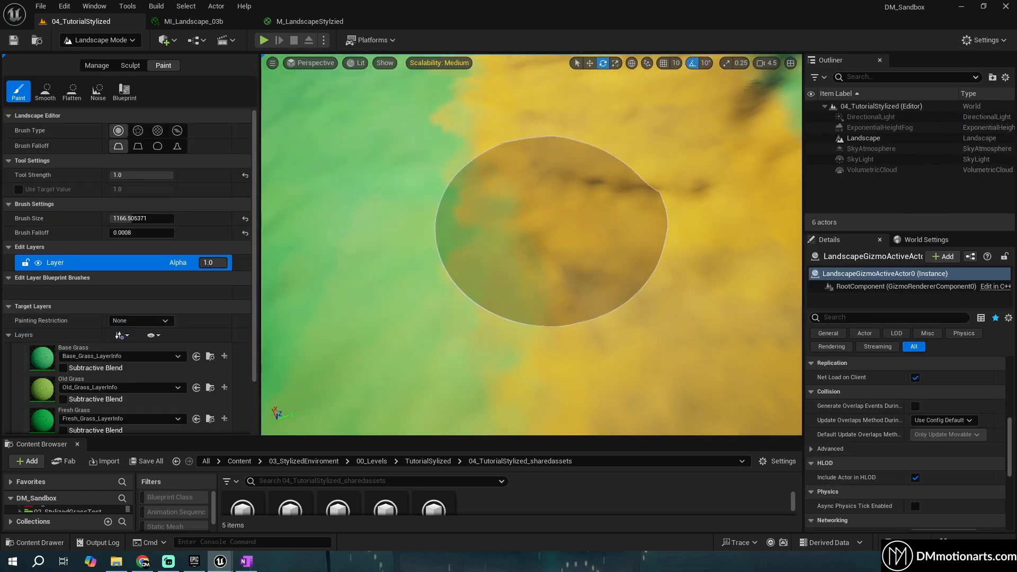
{"action": "key", "text": "s"}
{"action": "right_click_drag", "start_coordinate": [551, 232], "coordinate": [294, 201]}
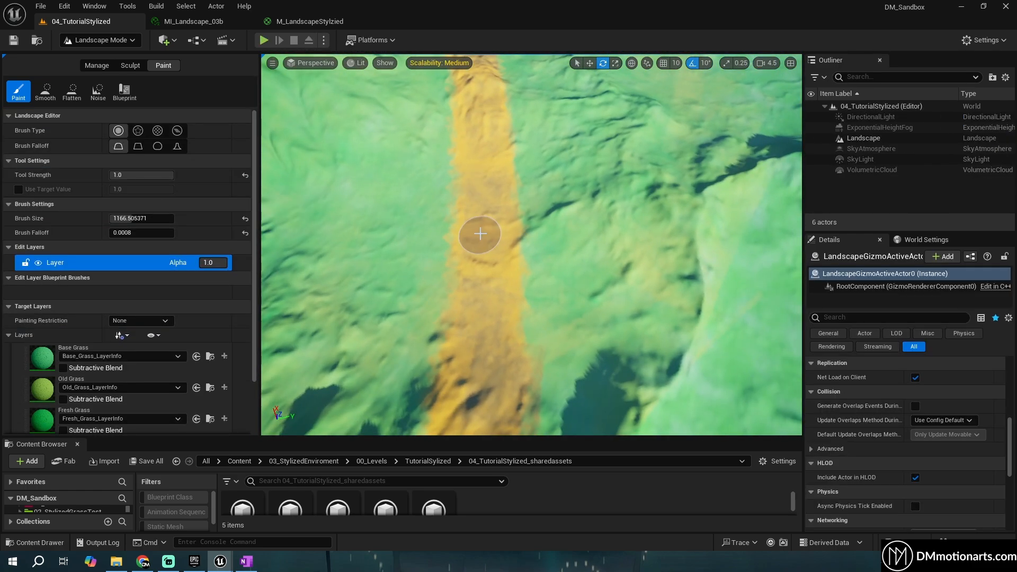
{"action": "mouse_move", "coordinate": [480, 234]}
{"action": "right_mouse_down"}
{"action": "mouse_move", "coordinate": [418, 211]}
{"action": "mouse_move", "coordinate": [386, 180]}
{"action": "right_mouse_up"}
{"action": "key", "text": "w"}
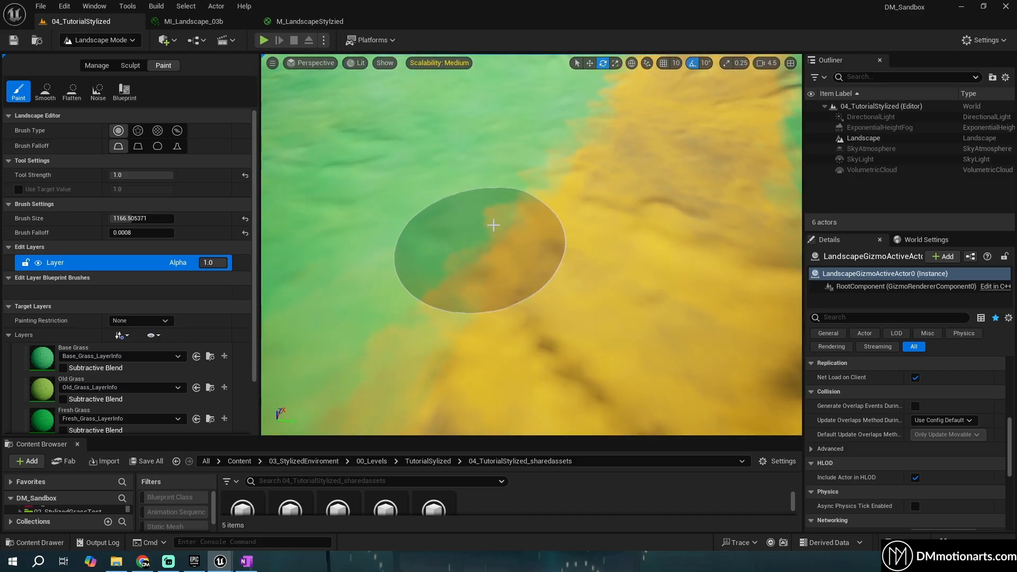
Inspect the Base Grass entry's blend settings on the Landscape Layer Blend node in M_LandscapeStylzied
{"action": "left_click", "coordinate": [311, 25]}
{"action": "right_click_drag", "start_coordinate": [416, 272], "coordinate": [481, 250]}
{"action": "scroll", "coordinate": [480, 250], "scroll_direction": "up", "scroll_amount": 3}
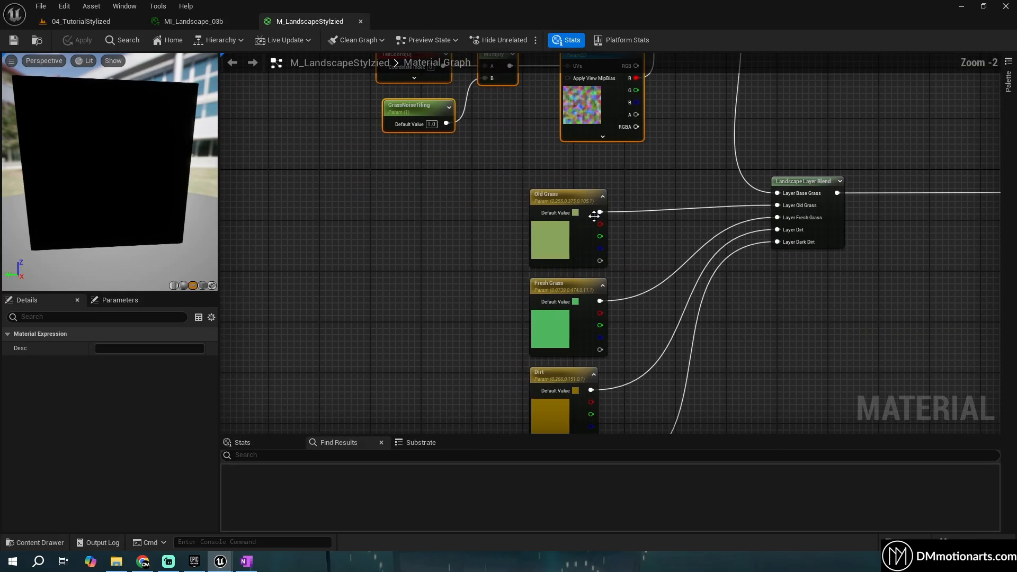
{"action": "left_click", "coordinate": [805, 181]}
{"action": "scroll", "coordinate": [838, 309], "scroll_direction": "up", "scroll_amount": 3}
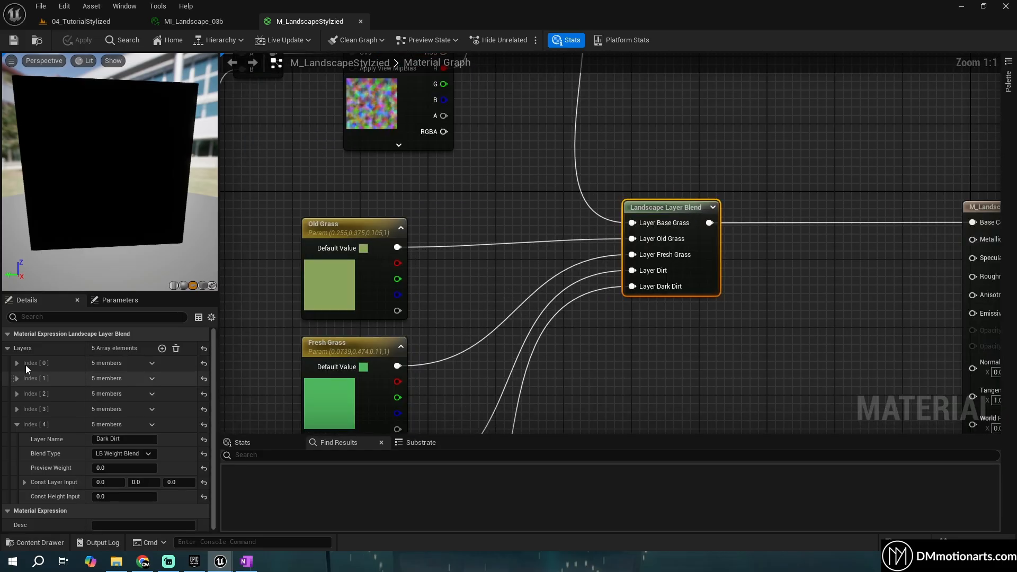
{"action": "left_click", "coordinate": [18, 363]}
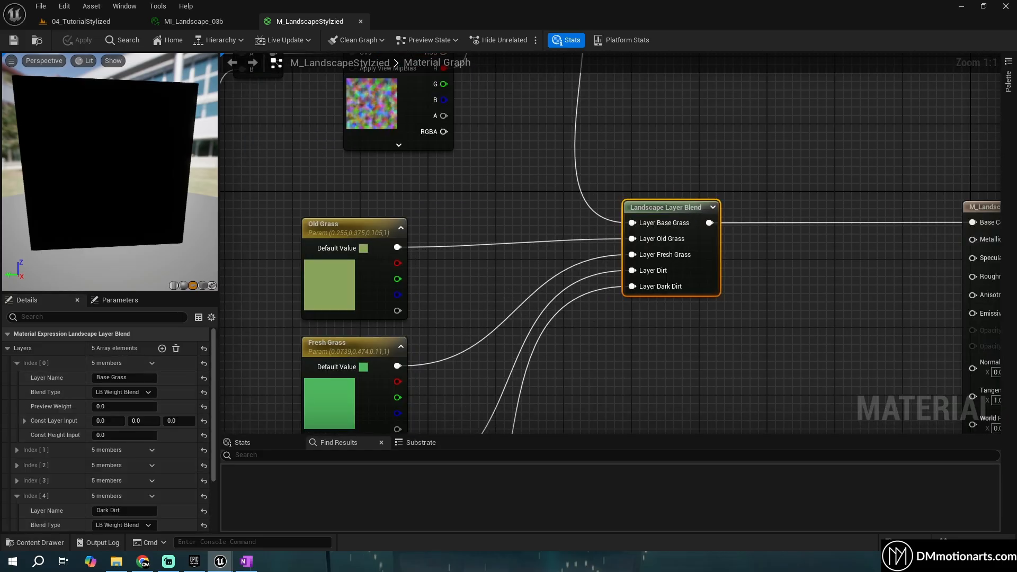
{"action": "right_click_drag", "start_coordinate": [599, 328], "coordinate": [509, 302]}
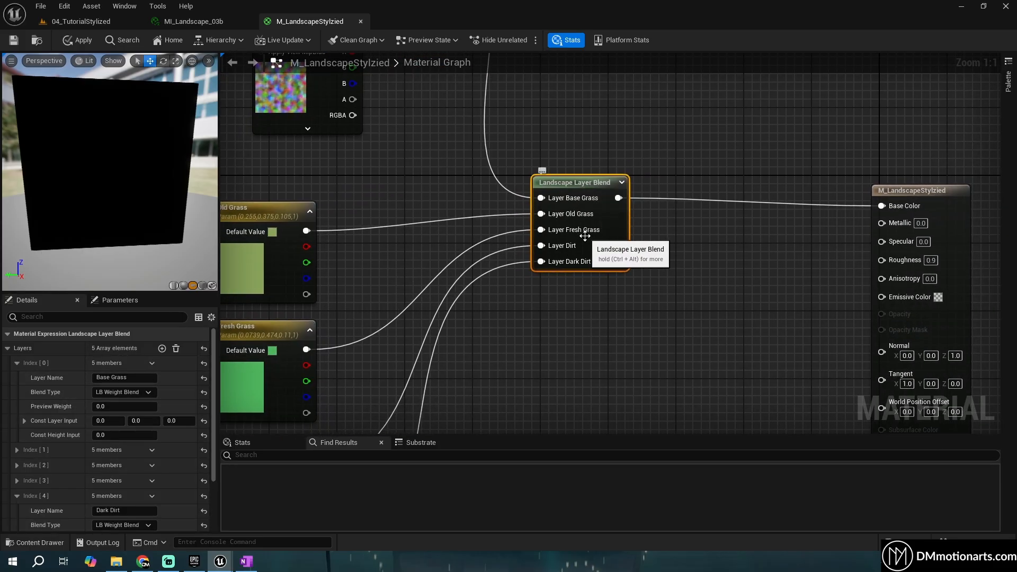
Set the Dirt layer's blend type to LB Height Blend, save the material and check the path in the level
{"action": "left_click", "coordinate": [8, 349]}
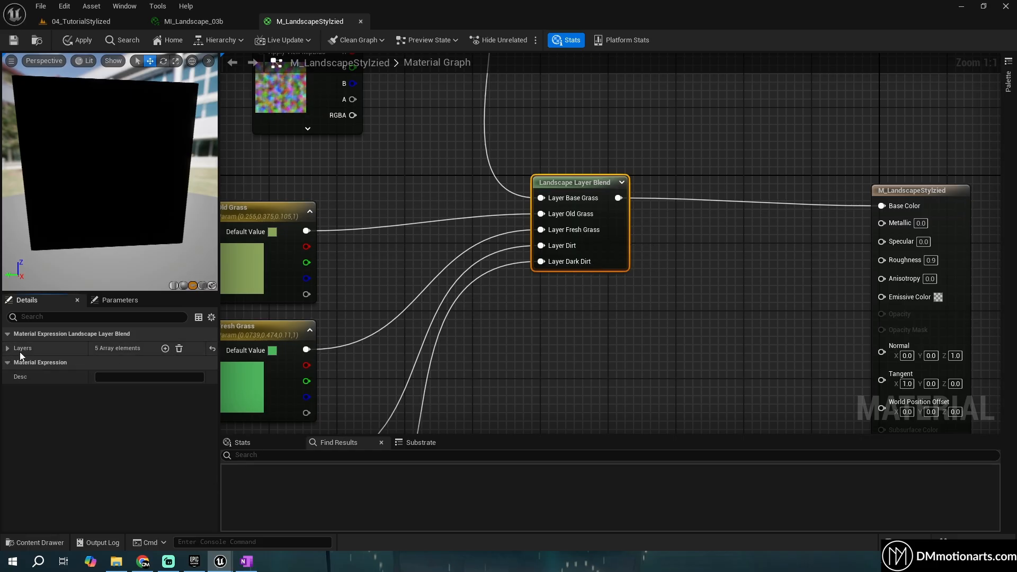
{"action": "left_click", "coordinate": [8, 348]}
{"action": "left_click", "coordinate": [16, 364]}
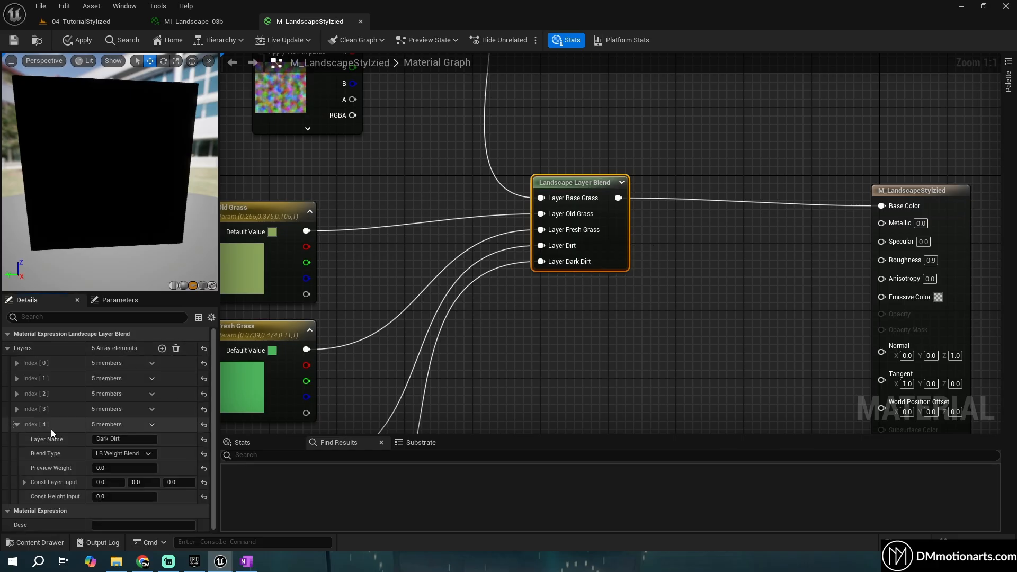
{"action": "left_click", "coordinate": [17, 424]}
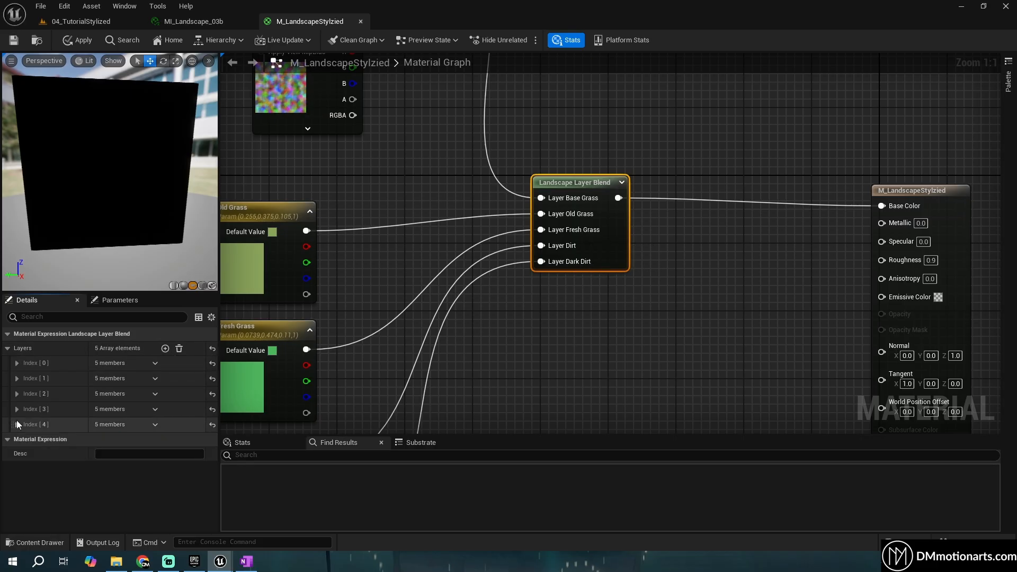
{"action": "left_click", "coordinate": [17, 408]}
{"action": "left_click", "coordinate": [93, 425]}
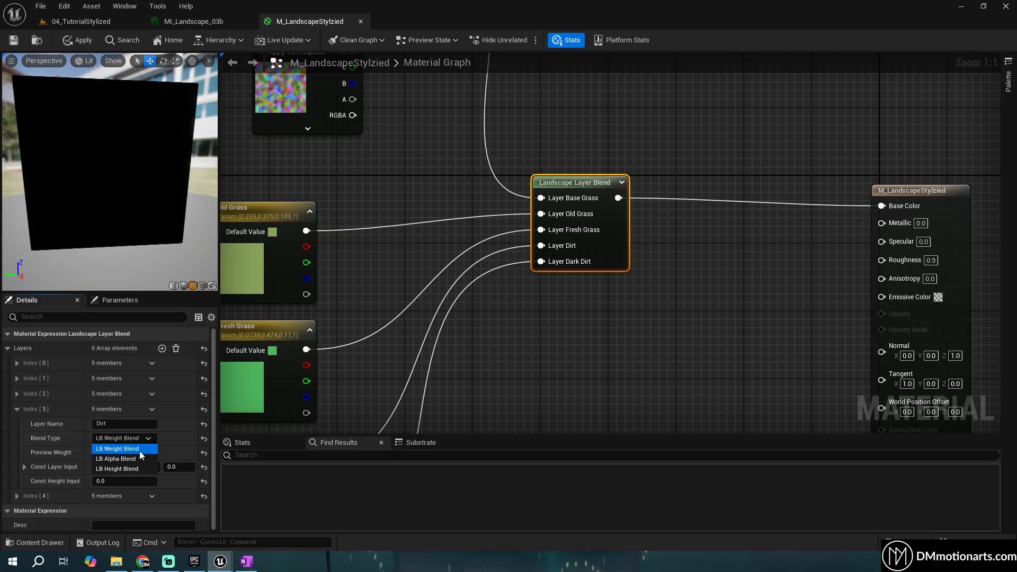
{"action": "left_click", "coordinate": [117, 469]}
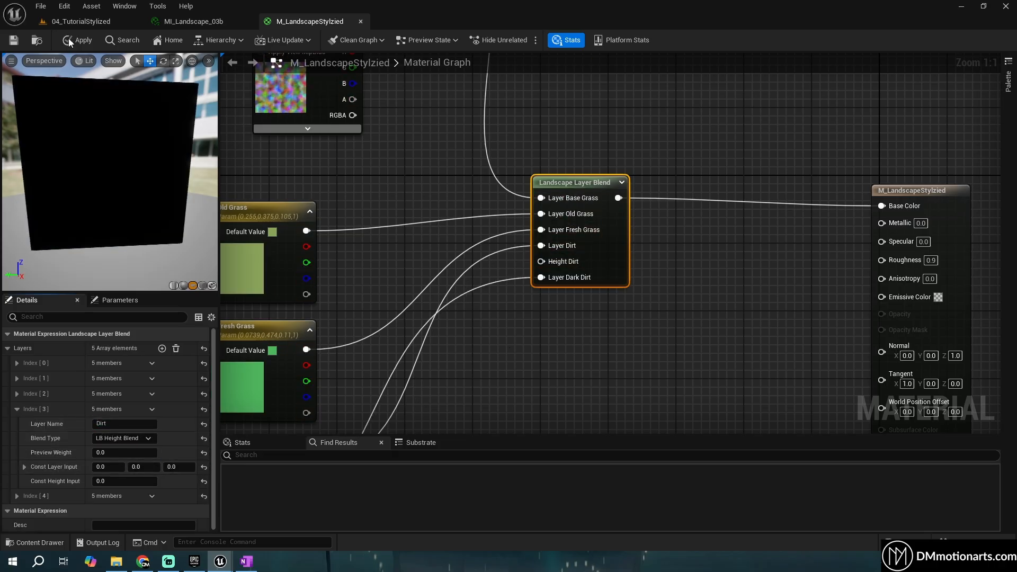
{"action": "left_click", "coordinate": [15, 42]}
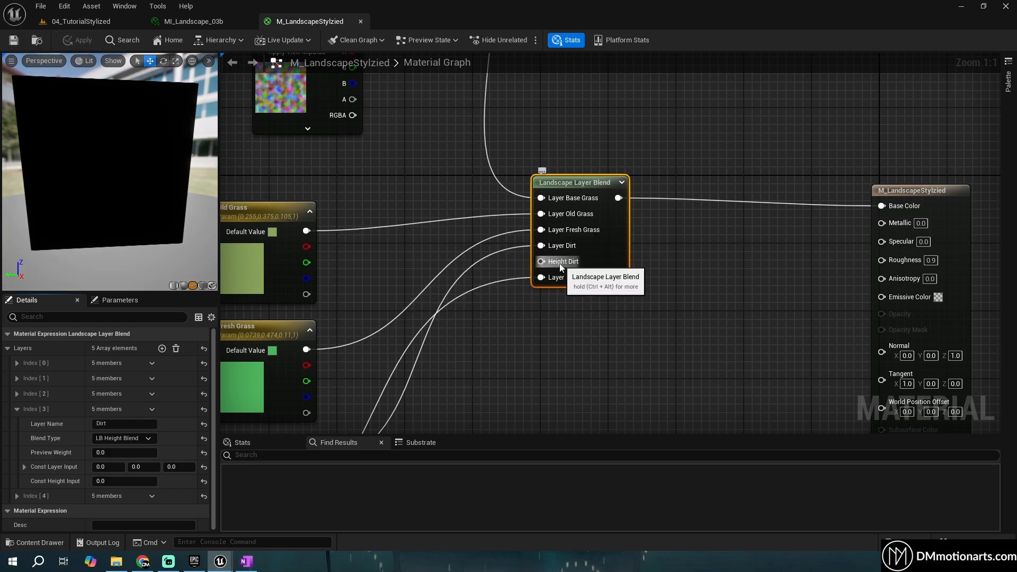
{"action": "right_click_drag", "start_coordinate": [476, 395], "coordinate": [478, 187]}
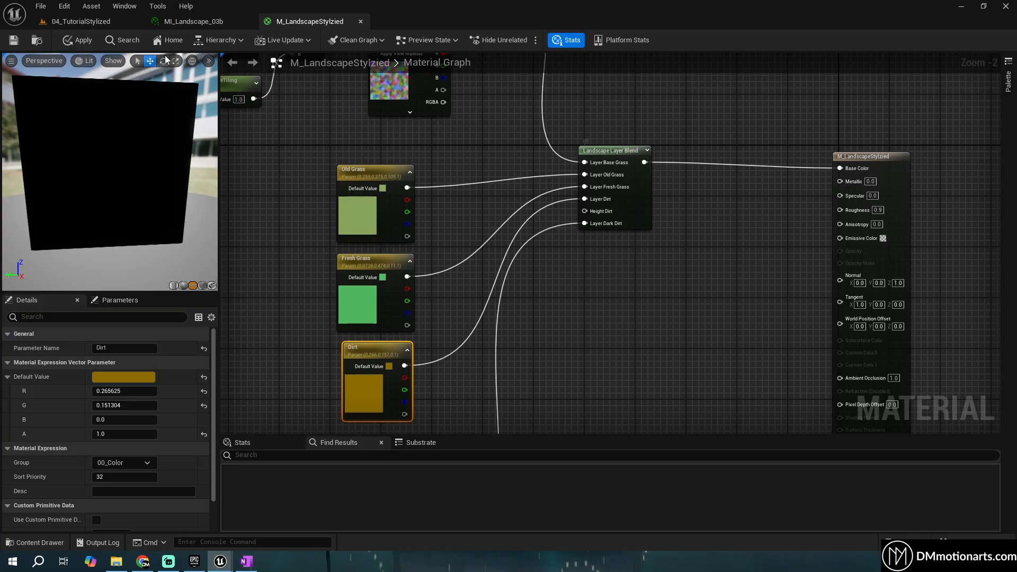
{"action": "left_click", "coordinate": [107, 25]}
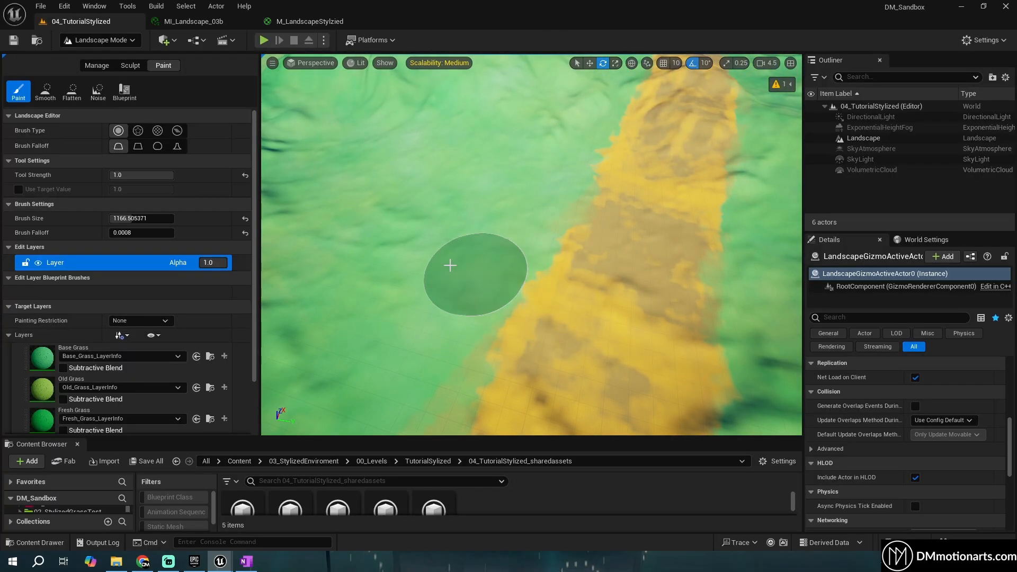
Duplicate the GrassNoiseTex sample with its TexCoord, GrassNoiseTiling and Multiply nodes, placing the copies below the Dirt color parameter in M_LandscapeStylzied
{"action": "left_click", "coordinate": [291, 22]}
{"action": "right_click_drag", "start_coordinate": [651, 271], "coordinate": [653, 258]}
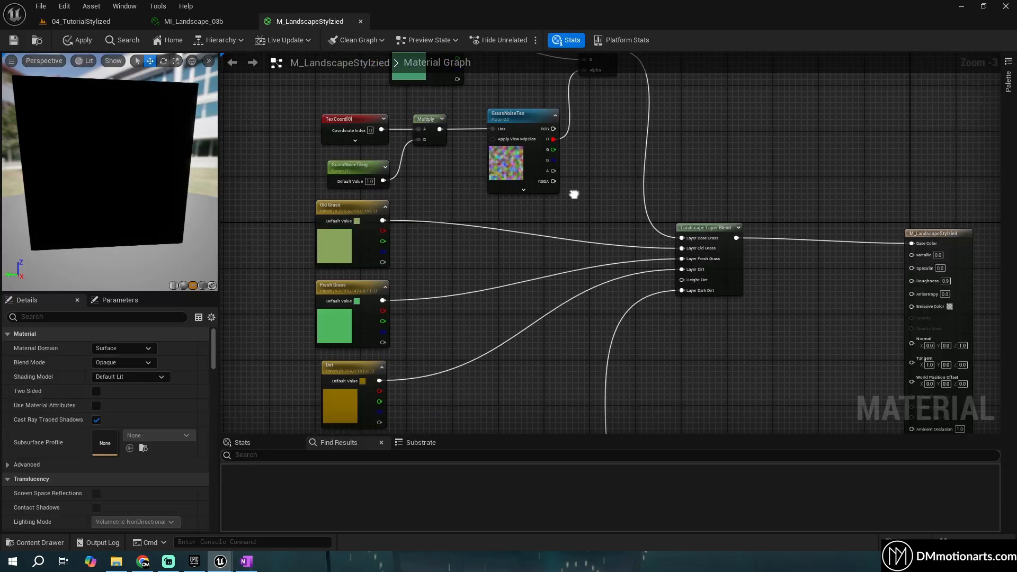
{"action": "right_click_drag", "start_coordinate": [574, 194], "coordinate": [588, 186]}
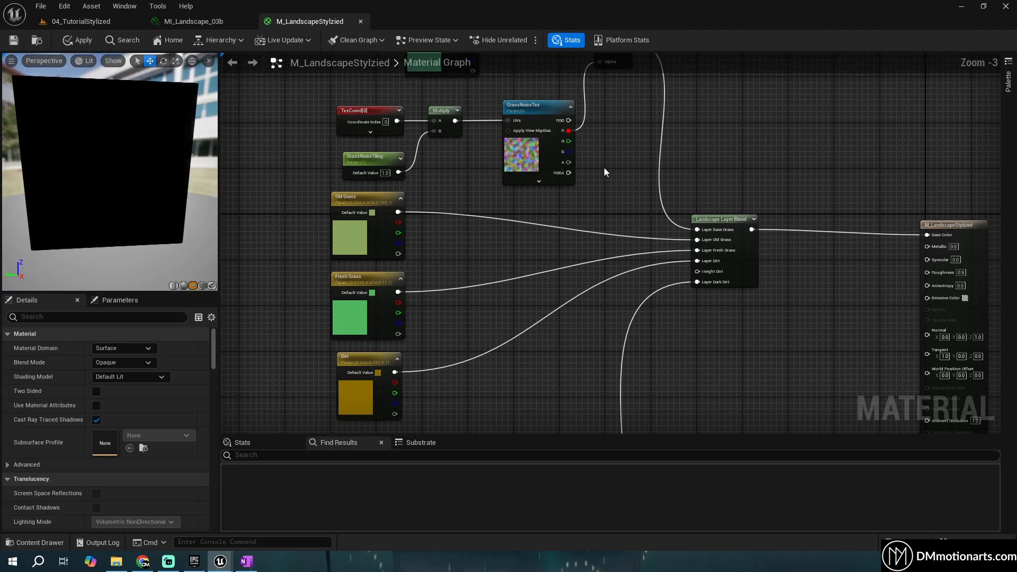
{"action": "left_click_drag", "start_coordinate": [593, 185], "coordinate": [355, 109]}
{"action": "left_click_drag", "start_coordinate": [277, 102], "coordinate": [551, 144]}
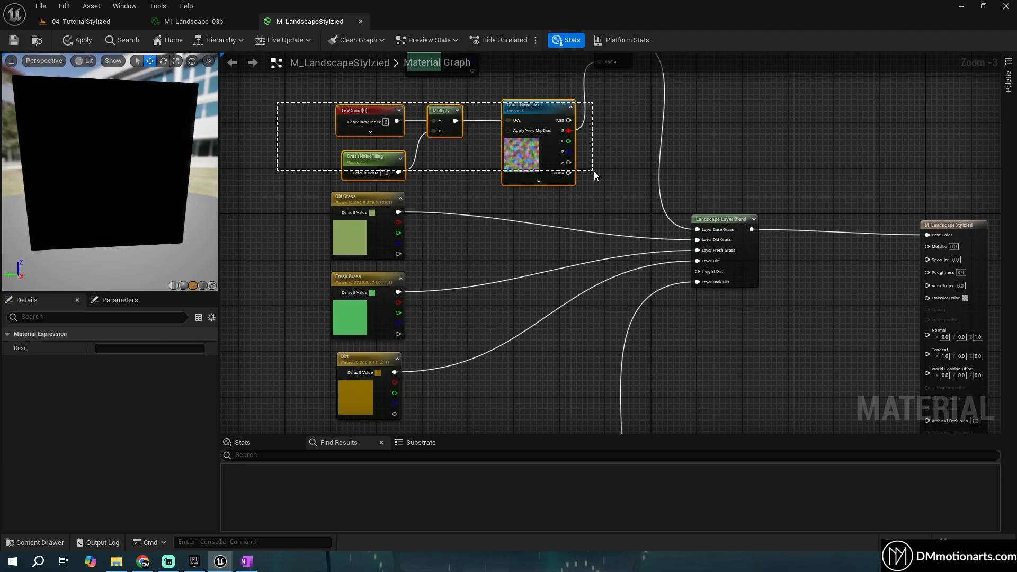
{"action": "left_click_drag", "start_coordinate": [594, 171], "coordinate": [594, 171]}
{"action": "right_click_drag", "start_coordinate": [476, 381], "coordinate": [511, 174]}
{"action": "key", "text": "ctrl+v"}
{"action": "scroll", "coordinate": [461, 272], "scroll_direction": "up", "scroll_amount": 3}
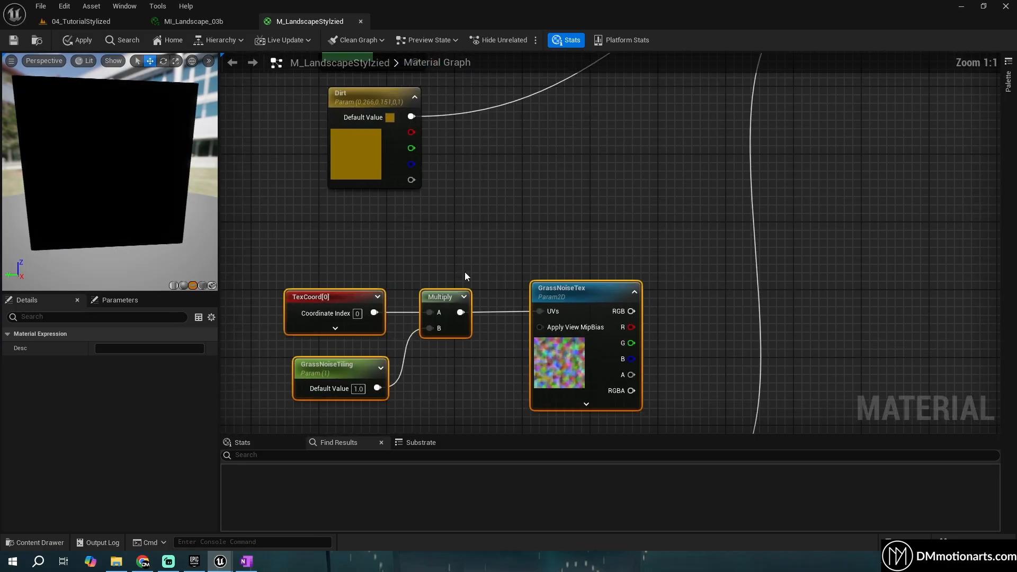
Rename the copied GrassNoiseTiling parameter as DirtNoiseBlendTile
{"action": "right_click_drag", "start_coordinate": [465, 272], "coordinate": [527, 181]}
{"action": "left_click", "coordinate": [592, 222]}
{"action": "left_click", "coordinate": [337, 295]}
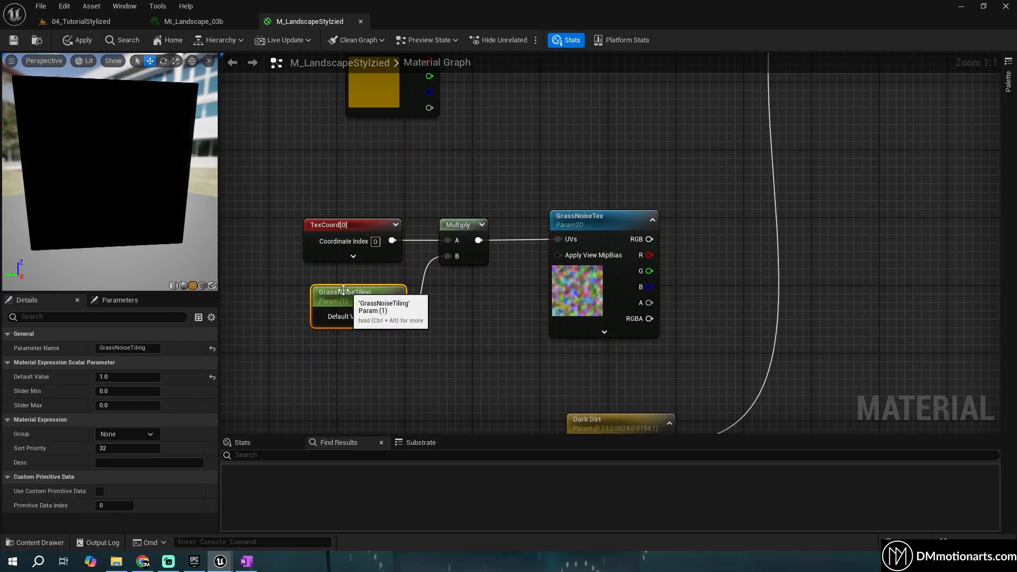
{"action": "left_click", "coordinate": [337, 295]}
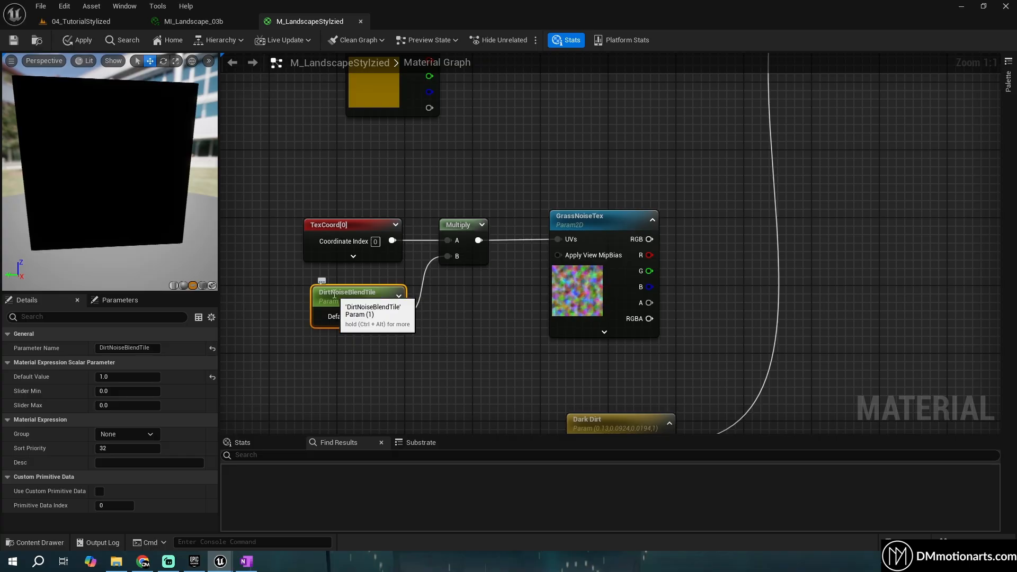
Connect the green channel of the copied noise texture to the Height Dirt input of the Landscape Layer Blend node
{"action": "right_click", "coordinate": [480, 333]}
{"action": "right_click_drag", "start_coordinate": [594, 212], "coordinate": [419, 277]}
{"action": "scroll", "coordinate": [588, 210], "scroll_direction": "down", "scroll_amount": 1}
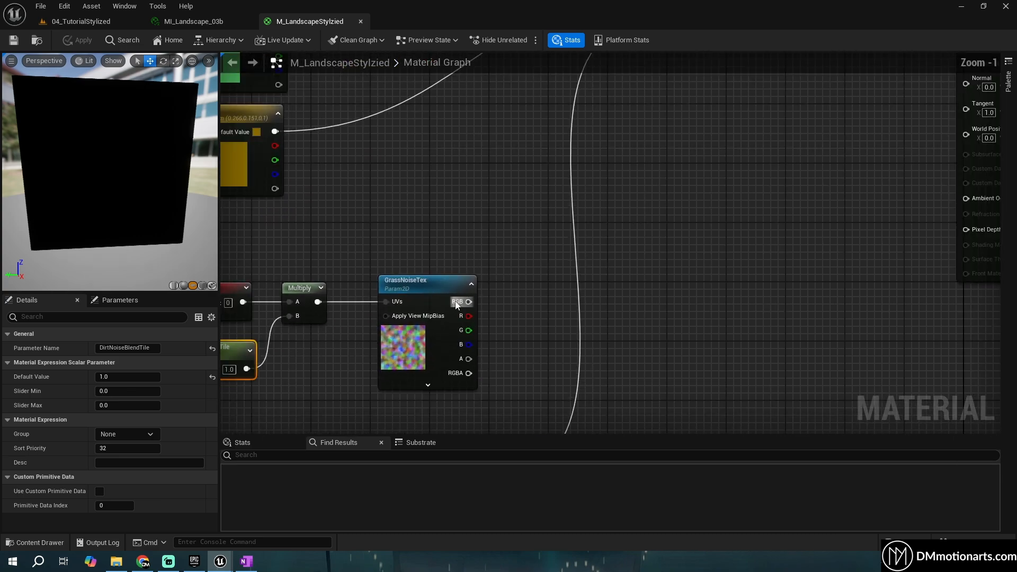
{"action": "left_click_drag", "start_coordinate": [468, 331], "coordinate": [667, 153]}
{"action": "right_click_drag", "start_coordinate": [502, 322], "coordinate": [635, 182]}
{"action": "right_click", "coordinate": [683, 166]}
Move the copied noise texture and its tiling nodes together beneath the Dirt color parameter
{"action": "left_click_drag", "start_coordinate": [301, 292], "coordinate": [557, 411]}
{"action": "left_click_drag", "start_coordinate": [540, 327], "coordinate": [384, 296]}
{"action": "right_click_drag", "start_coordinate": [565, 150], "coordinate": [857, 193]}
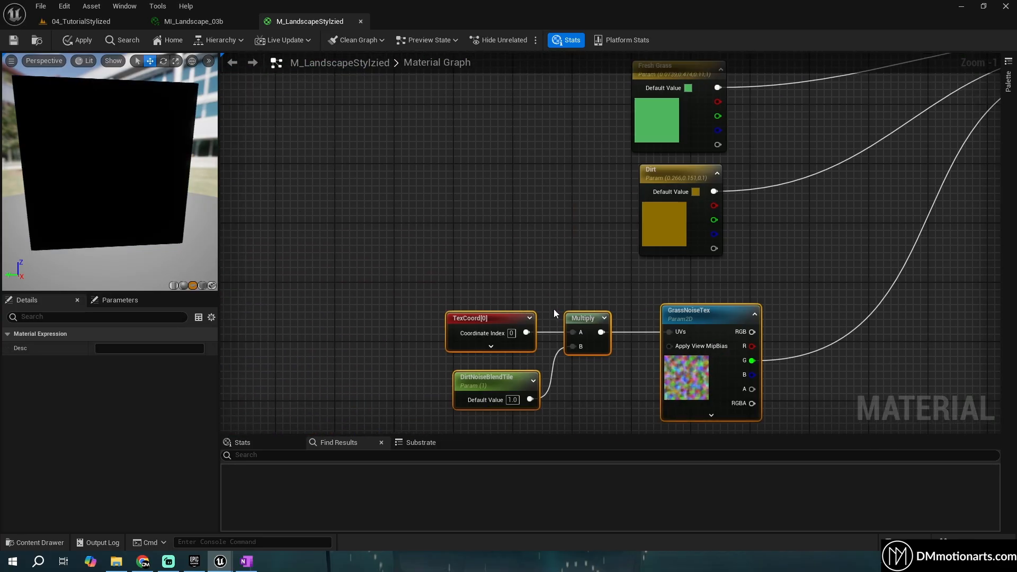
{"action": "right_click_drag", "start_coordinate": [554, 309], "coordinate": [488, 257]}
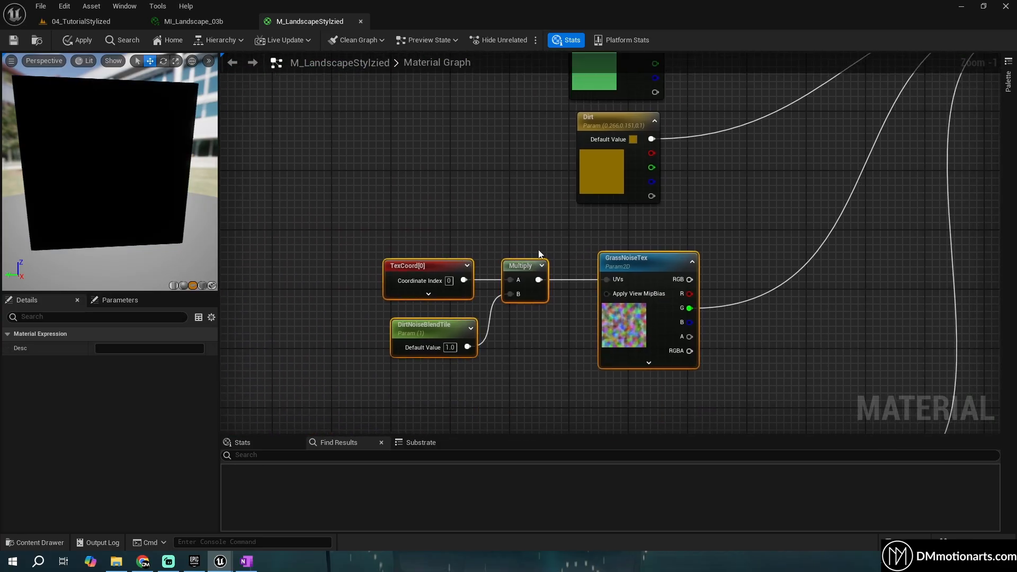
Examine the noise-based height blend along the dirt path's edges in the level
{"action": "left_click", "coordinate": [107, 25]}
{"action": "right_click_drag", "start_coordinate": [531, 244], "coordinate": [478, 229]}
{"action": "scroll", "coordinate": [531, 244], "scroll_direction": "down", "scroll_amount": 2}
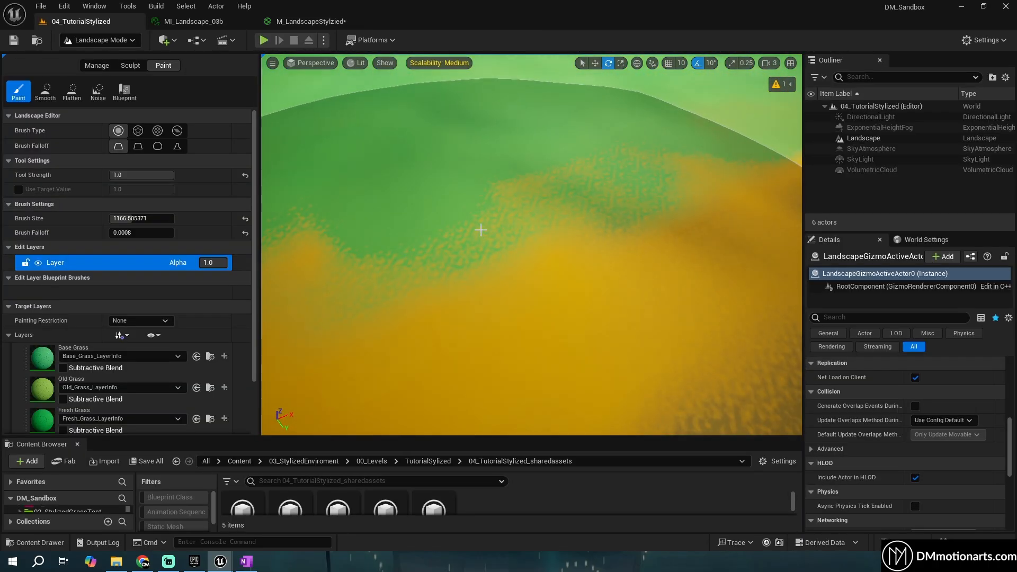
{"action": "right_click_drag", "start_coordinate": [624, 197], "coordinate": [751, 238]}
{"action": "mouse_move", "coordinate": [555, 244]}
{"action": "right_mouse_down"}
{"action": "mouse_move", "coordinate": [575, 272]}
{"action": "mouse_move", "coordinate": [508, 264]}
{"action": "mouse_move", "coordinate": [572, 270]}
{"action": "mouse_move", "coordinate": [598, 285]}
{"action": "mouse_move", "coordinate": [572, 265]}
{"action": "mouse_move", "coordinate": [593, 249]}
{"action": "mouse_move", "coordinate": [554, 214]}
{"action": "right_mouse_up"}
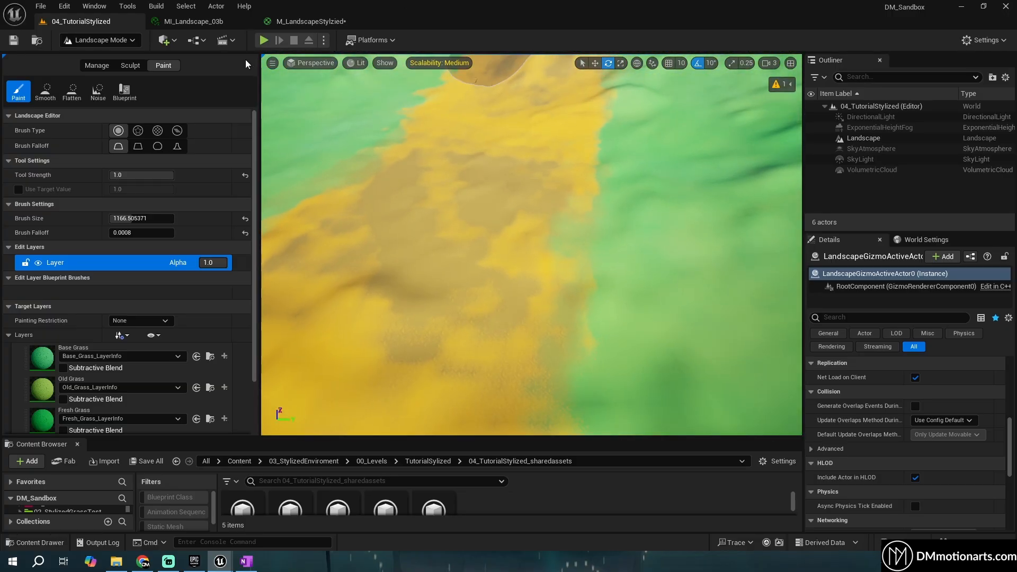
Select the Dirt target layer and paint an elongated test patch of dirt on the grass beside the path
{"action": "right_click_drag", "start_coordinate": [551, 249], "coordinate": [525, 312]}
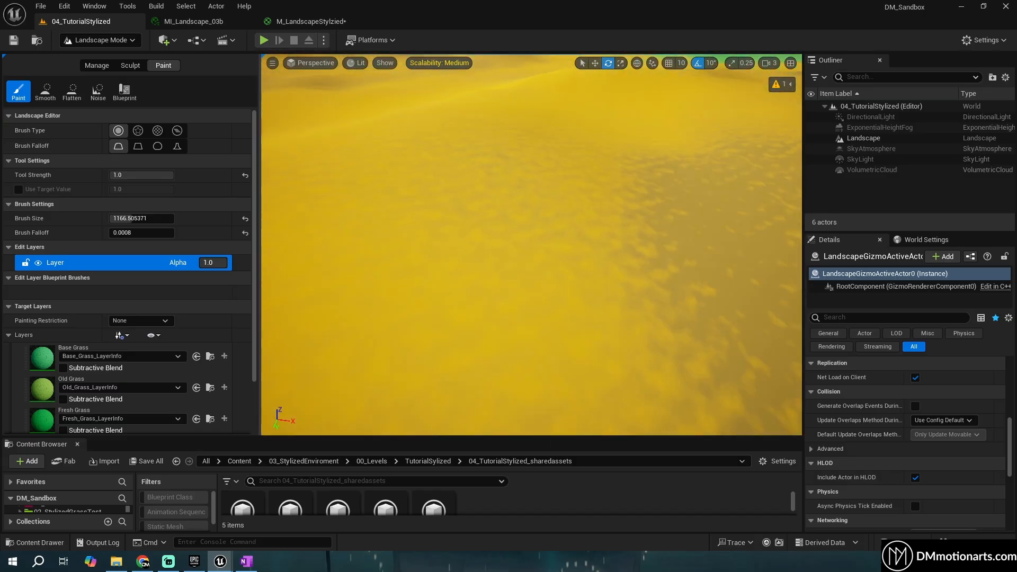
{"action": "right_click_drag", "start_coordinate": [524, 313], "coordinate": [454, 223]}
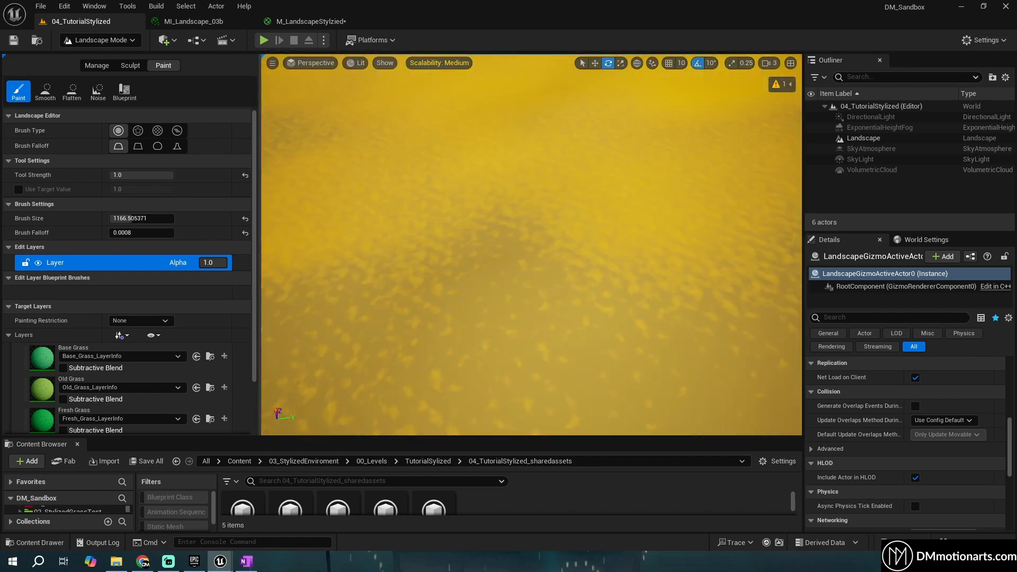
{"action": "right_click_drag", "start_coordinate": [454, 224], "coordinate": [339, 275]}
{"action": "scroll", "coordinate": [184, 338], "scroll_direction": "down", "scroll_amount": 3}
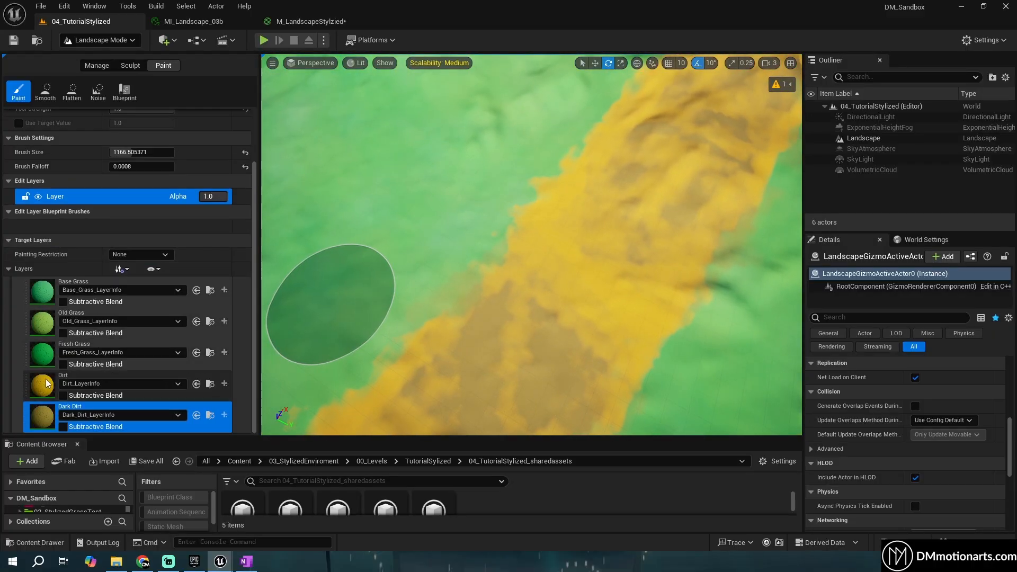
{"action": "left_click", "coordinate": [46, 381]}
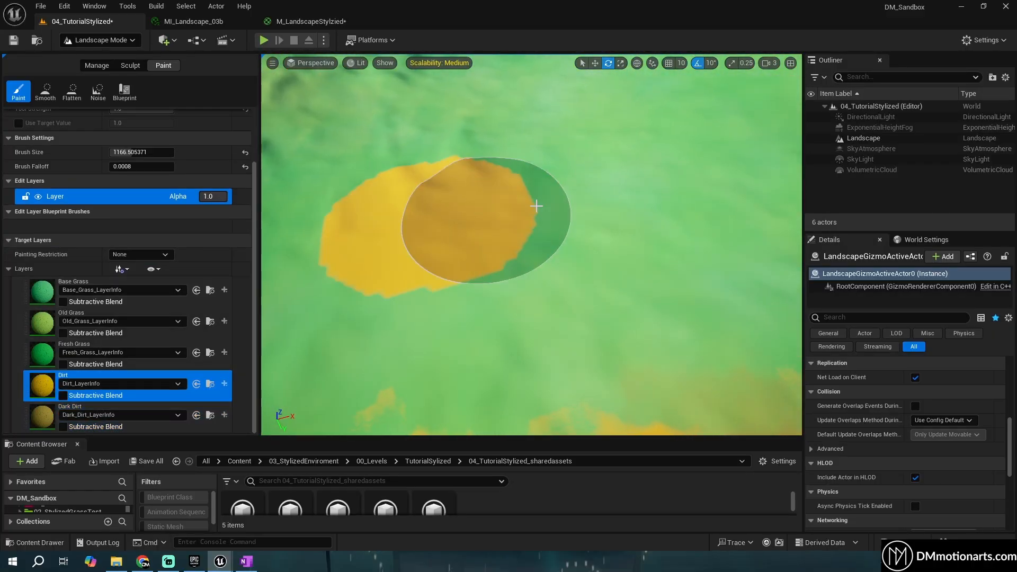
Examine the noise-broken edge between the dirt test patch and the surrounding grass close up
{"action": "key", "text": "w"}
{"action": "mouse_move", "coordinate": [466, 186]}
{"action": "right_mouse_down"}
{"action": "mouse_move", "coordinate": [479, 206]}
{"action": "mouse_move", "coordinate": [529, 217]}
{"action": "mouse_move", "coordinate": [593, 264]}
{"action": "right_mouse_up"}
{"action": "key", "text": "w"}
{"action": "right_click_drag", "start_coordinate": [545, 237], "coordinate": [545, 237]}
{"action": "key", "text": "s"}
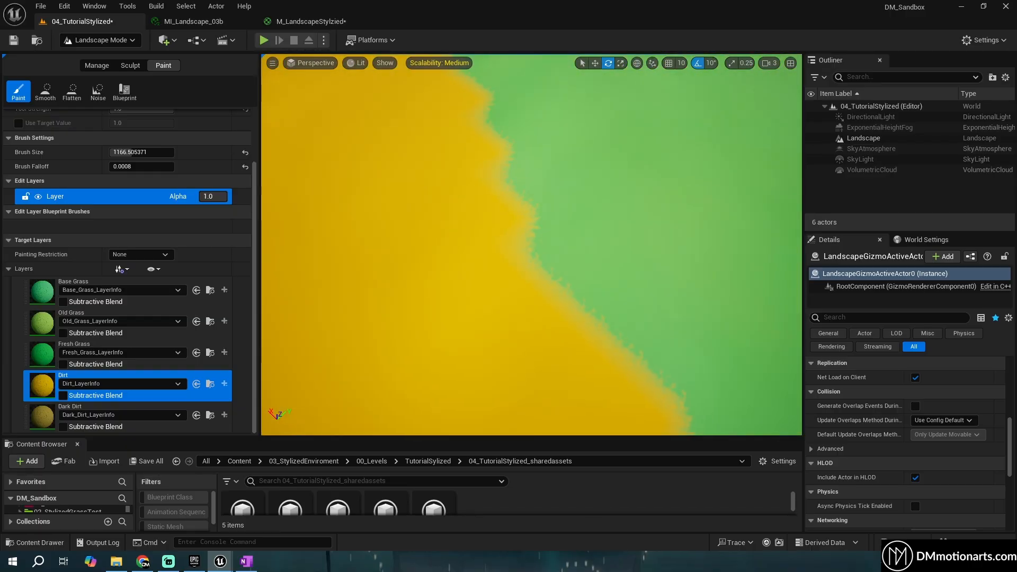
{"action": "scroll", "coordinate": [549, 233], "scroll_direction": "up", "scroll_amount": 3}
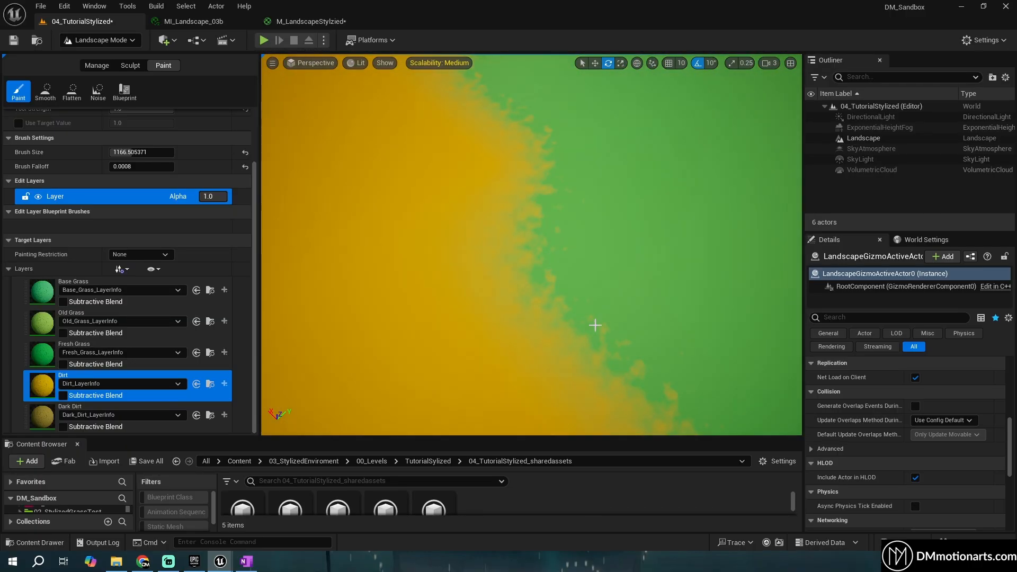
{"action": "key", "text": "s"}
{"action": "right_click_drag", "start_coordinate": [573, 233], "coordinate": [548, 215]}
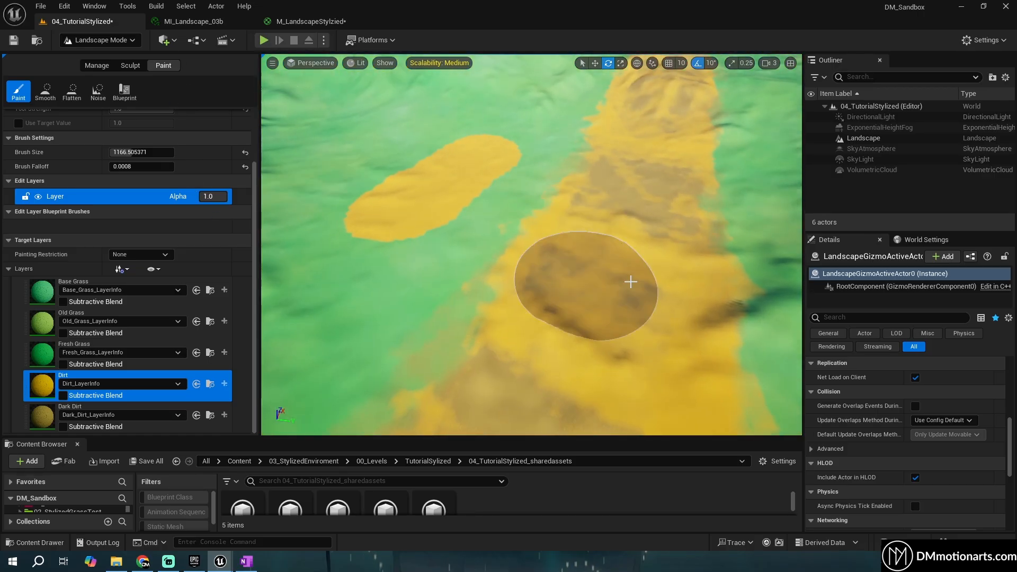
Enable the DirtNoiseBlendTile override in the MI_LandscapeStylized material instance, set it to 0.024, and save the level
{"action": "double_click", "coordinate": [307, 509]}
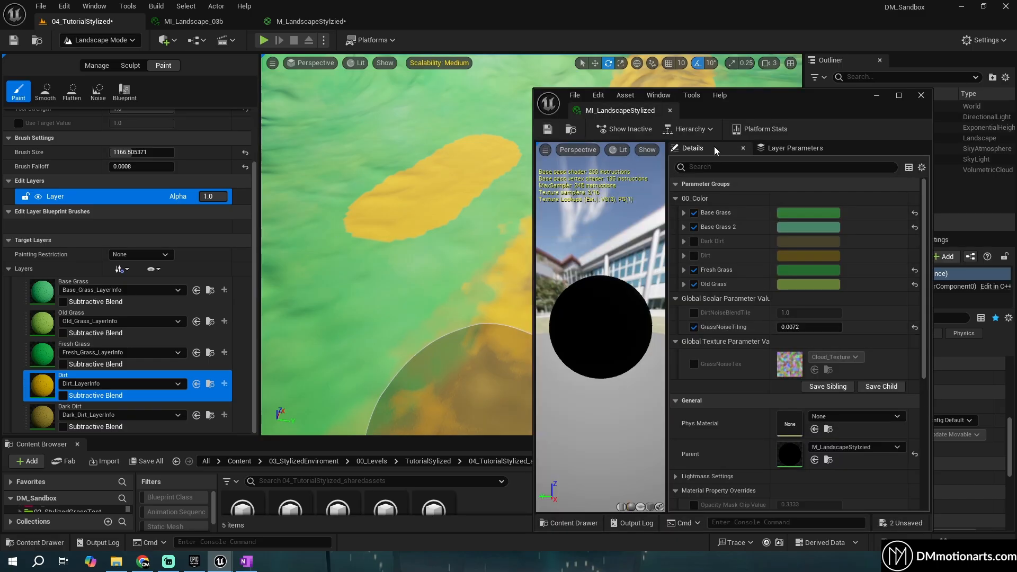
{"action": "left_click_drag", "start_coordinate": [722, 113], "coordinate": [824, 111]}
{"action": "left_click", "coordinate": [796, 310]}
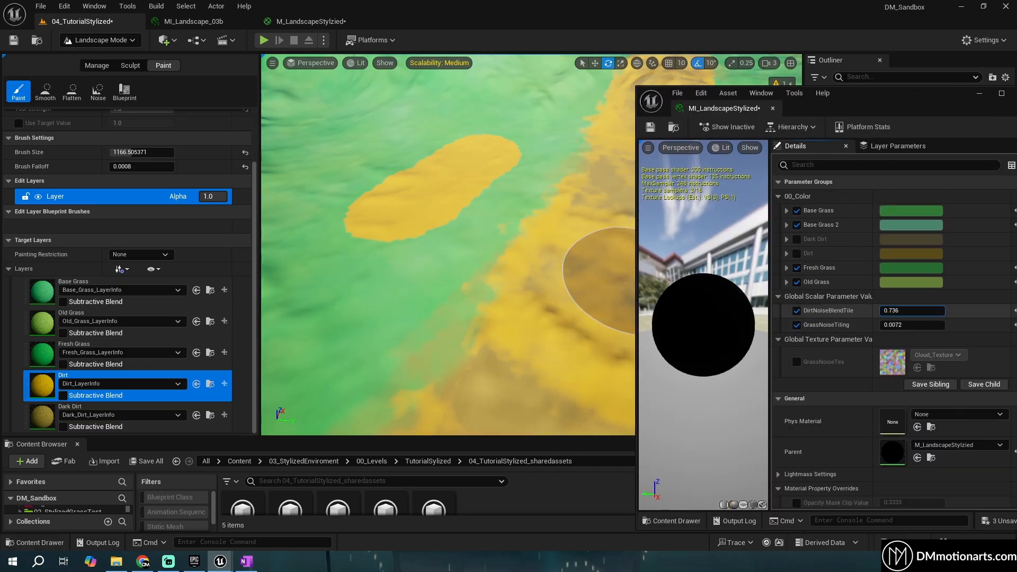
{"action": "left_click_drag", "start_coordinate": [912, 311], "coordinate": [886, 310]}
{"action": "key", "text": "ctrl+s"}
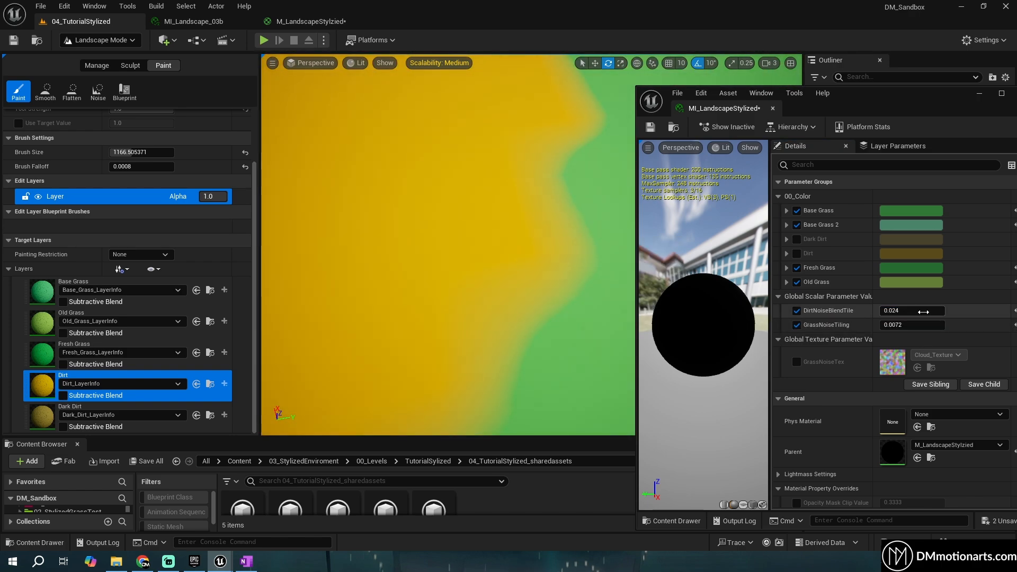
Try raising DirtNoiseBlendTile to about 2.67 and inspect its effect on the test patch's edge
{"action": "mouse_move", "coordinate": [910, 310]}
{"action": "left_mouse_down"}
{"action": "mouse_move", "coordinate": [900, 311]}
{"action": "mouse_move", "coordinate": [929, 310]}
{"action": "left_mouse_up"}
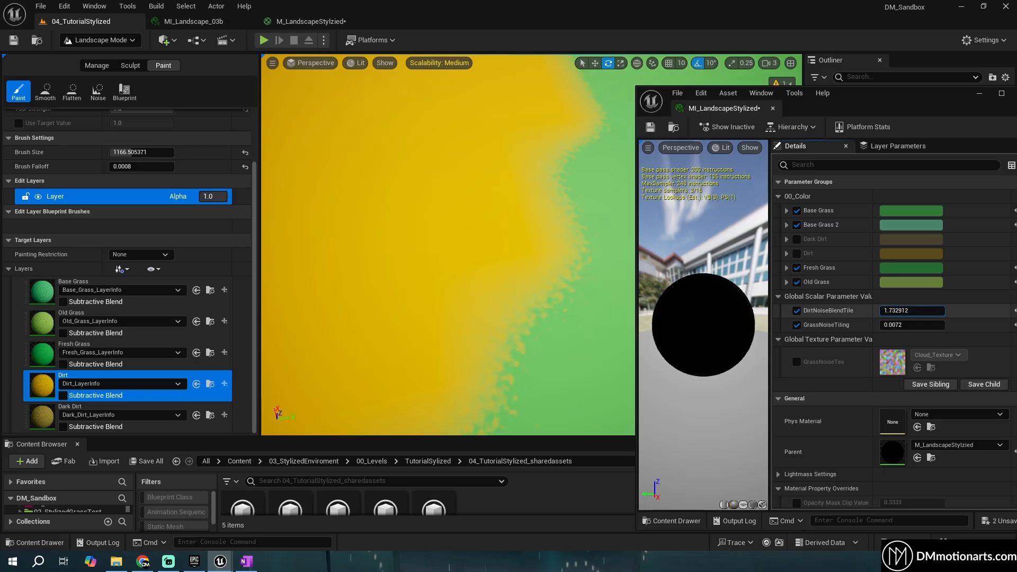
{"action": "left_click_drag", "start_coordinate": [912, 311], "coordinate": [902, 311]}
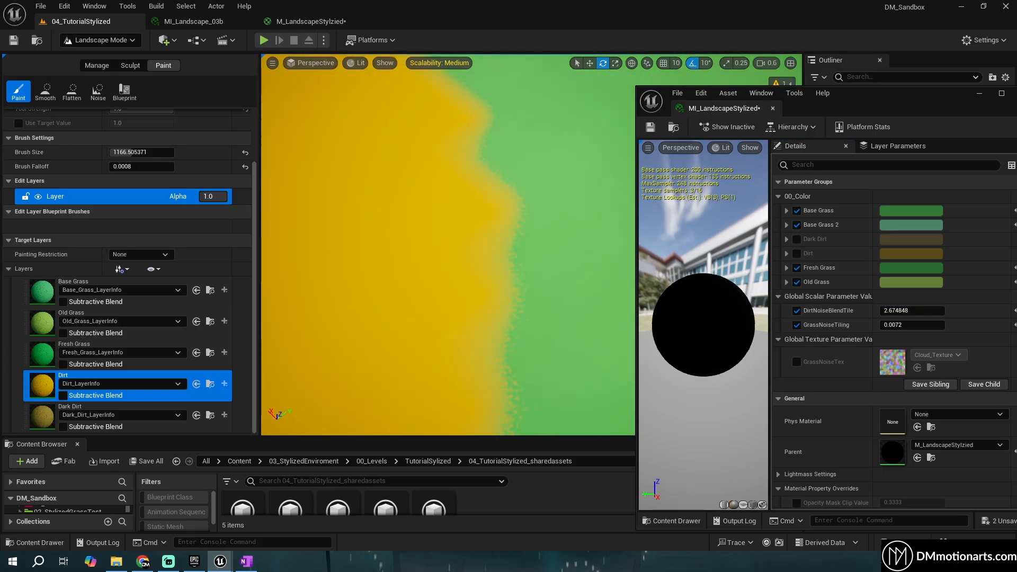
{"action": "mouse_move", "coordinate": [495, 304]}
{"action": "right_mouse_down"}
{"action": "mouse_move", "coordinate": [503, 304]}
{"action": "mouse_move", "coordinate": [482, 313]}
{"action": "right_mouse_up"}
{"action": "scroll", "coordinate": [495, 304], "scroll_direction": "up", "scroll_amount": 1}
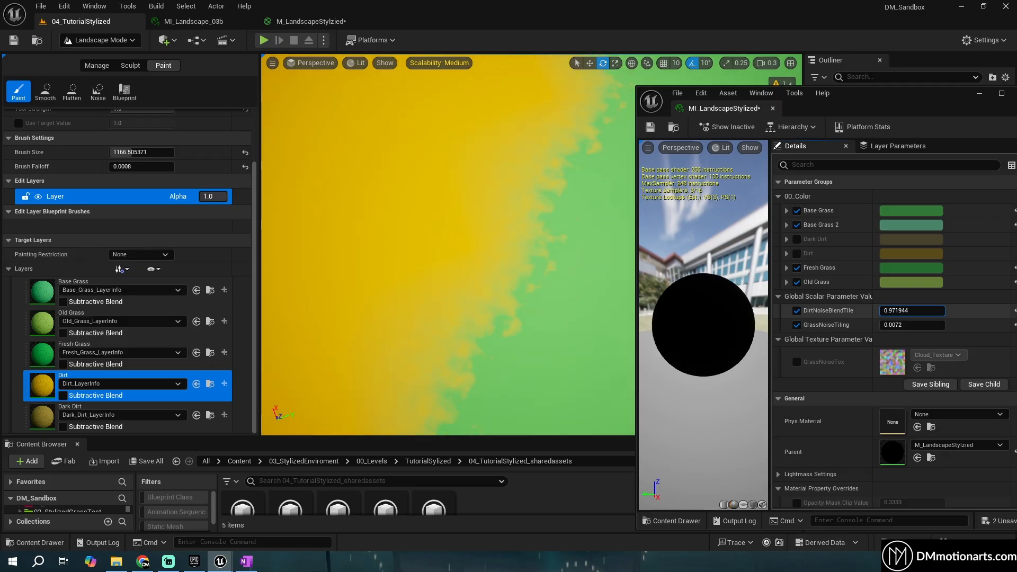
Lower DirtNoiseBlendTile to about 0.122 while comparing the dirt edge, and close the material instance
{"action": "left_click_drag", "start_coordinate": [912, 311], "coordinate": [879, 311]}
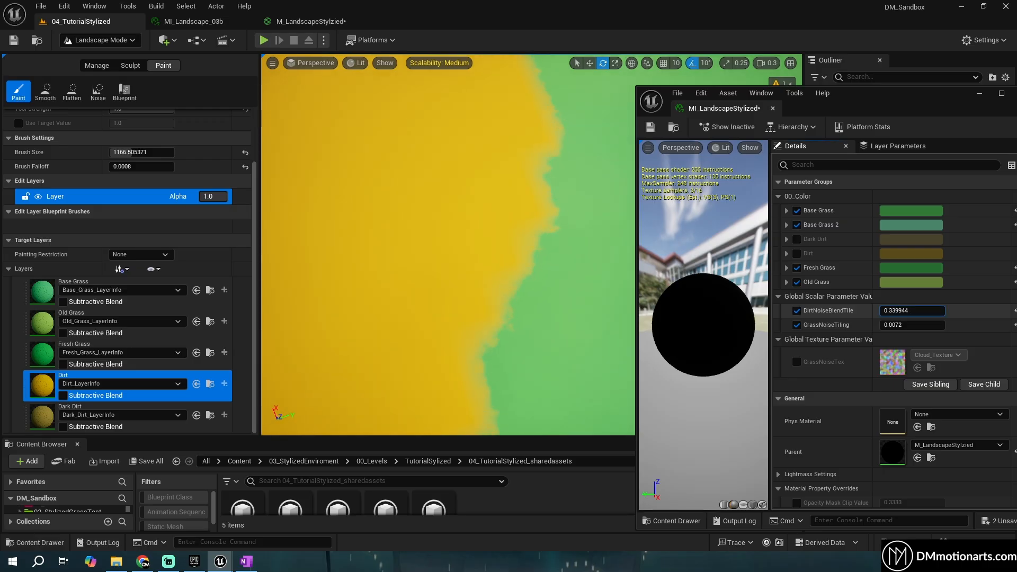
{"action": "left_click_drag", "start_coordinate": [911, 310], "coordinate": [919, 310]}
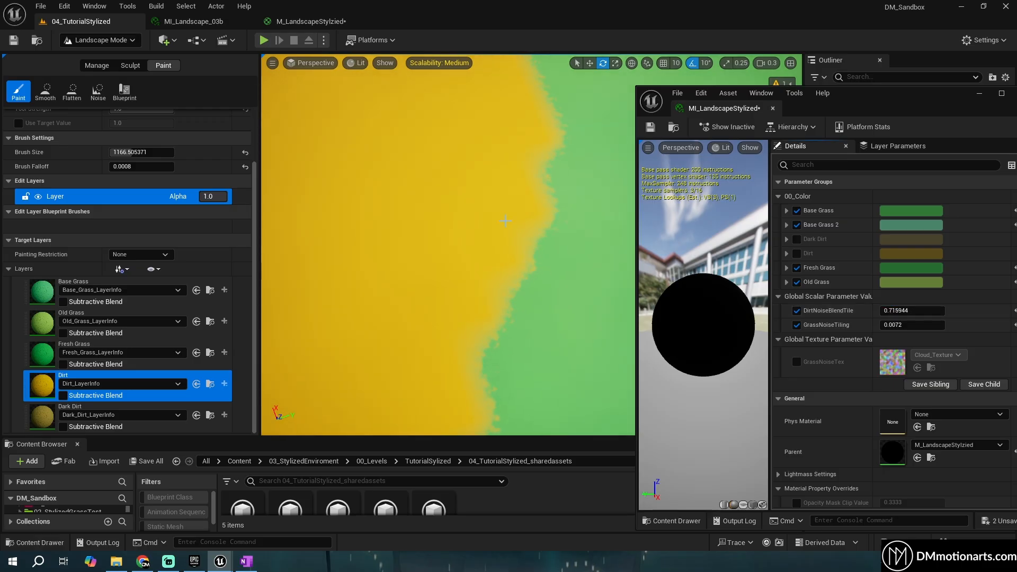
{"action": "mouse_move", "coordinate": [448, 244]}
{"action": "right_mouse_down"}
{"action": "mouse_move", "coordinate": [477, 233]}
{"action": "mouse_move", "coordinate": [492, 185]}
{"action": "mouse_move", "coordinate": [455, 275]}
{"action": "mouse_move", "coordinate": [476, 317]}
{"action": "mouse_move", "coordinate": [498, 323]}
{"action": "mouse_move", "coordinate": [448, 244]}
{"action": "right_mouse_up"}
{"action": "scroll", "coordinate": [477, 233], "scroll_direction": "up", "scroll_amount": 5}
{"action": "scroll", "coordinate": [448, 244], "scroll_direction": "up", "scroll_amount": 3}
{"action": "left_click_drag", "start_coordinate": [932, 311], "coordinate": [877, 310]}
{"action": "right_click_drag", "start_coordinate": [529, 265], "coordinate": [511, 233]}
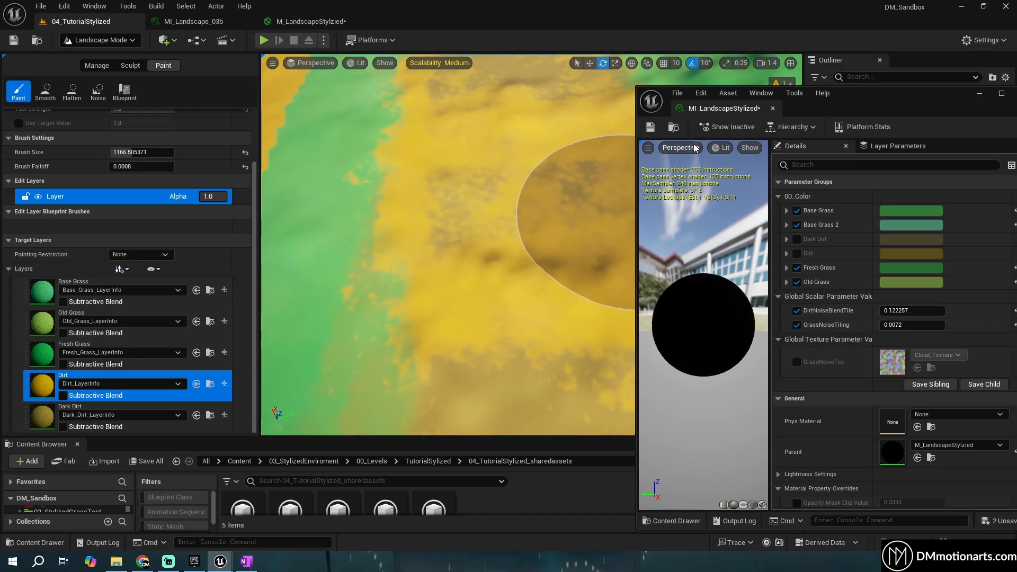
{"action": "left_click", "coordinate": [773, 109]}
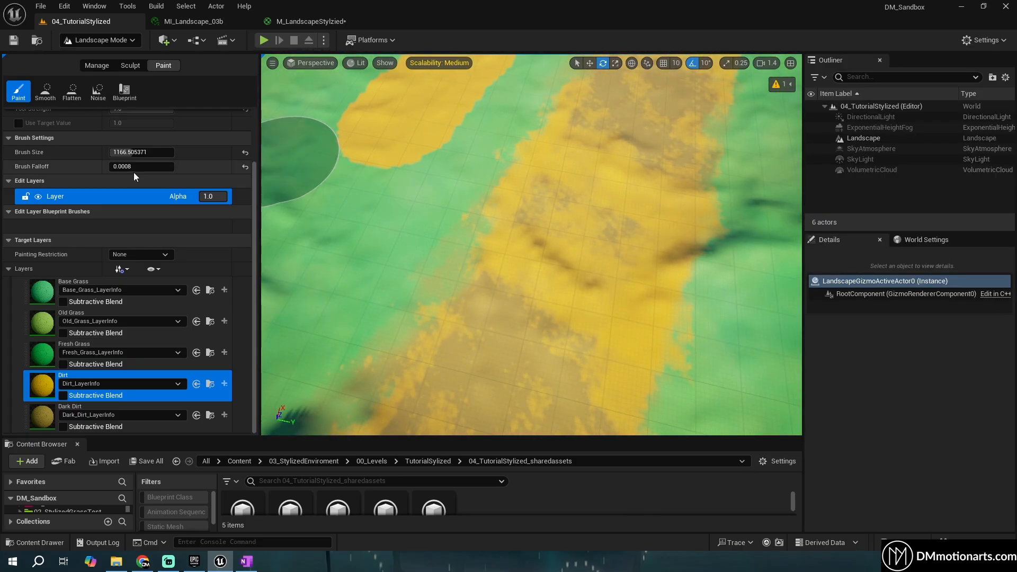
Switch to the alpha brush and test it with dirt strokes on the grass beside the path, undoing the test patches
{"action": "scroll", "coordinate": [135, 169], "scroll_direction": "up", "scroll_amount": 3}
{"action": "left_click", "coordinate": [137, 131]}
{"action": "right_click_drag", "start_coordinate": [388, 227], "coordinate": [485, 241]}
{"action": "left_click", "coordinate": [480, 248]}
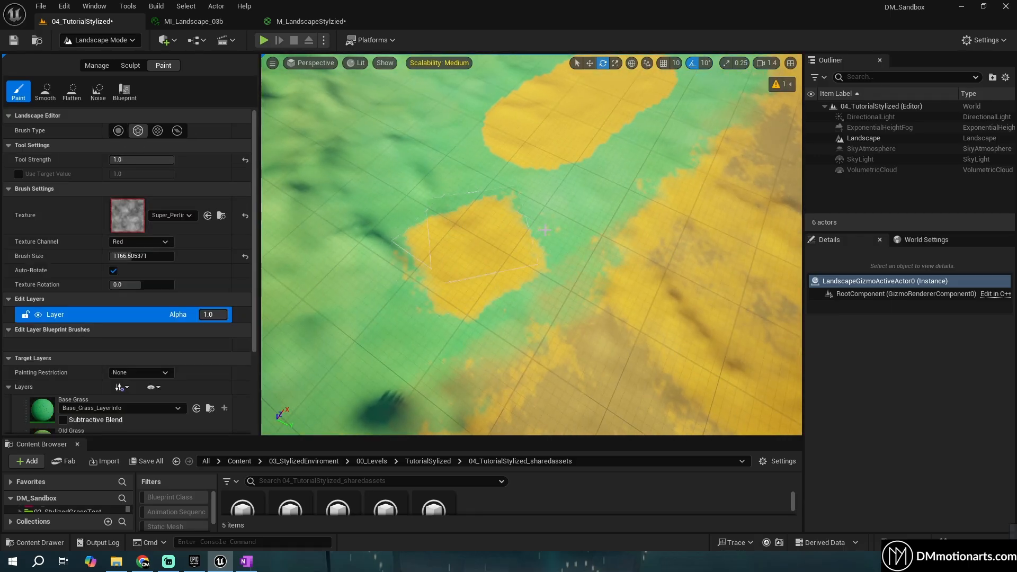
{"action": "key", "text": "ctrl+z"}
{"action": "key", "text": "ctrl+z"}
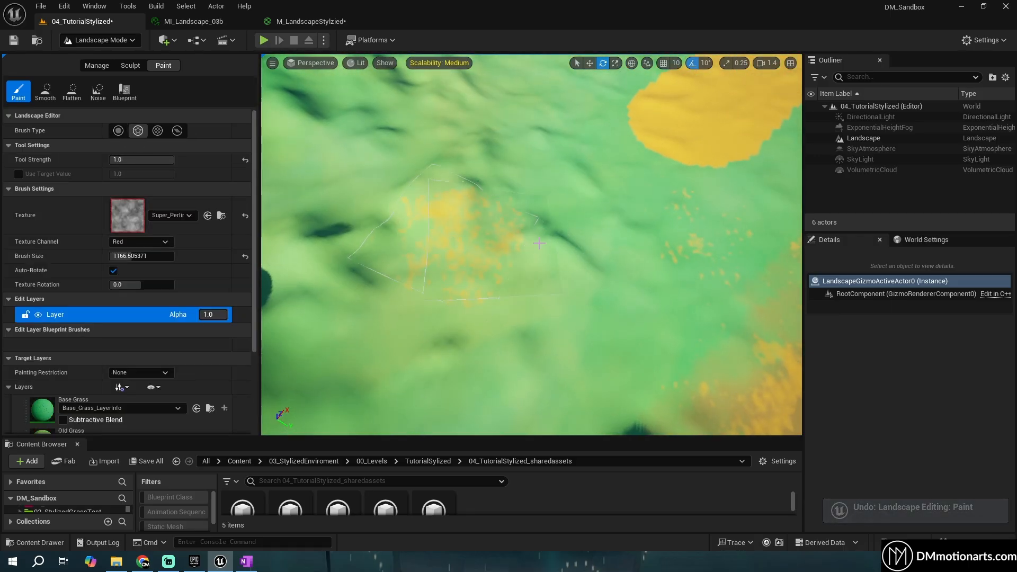
{"action": "left_click", "coordinate": [520, 240]}
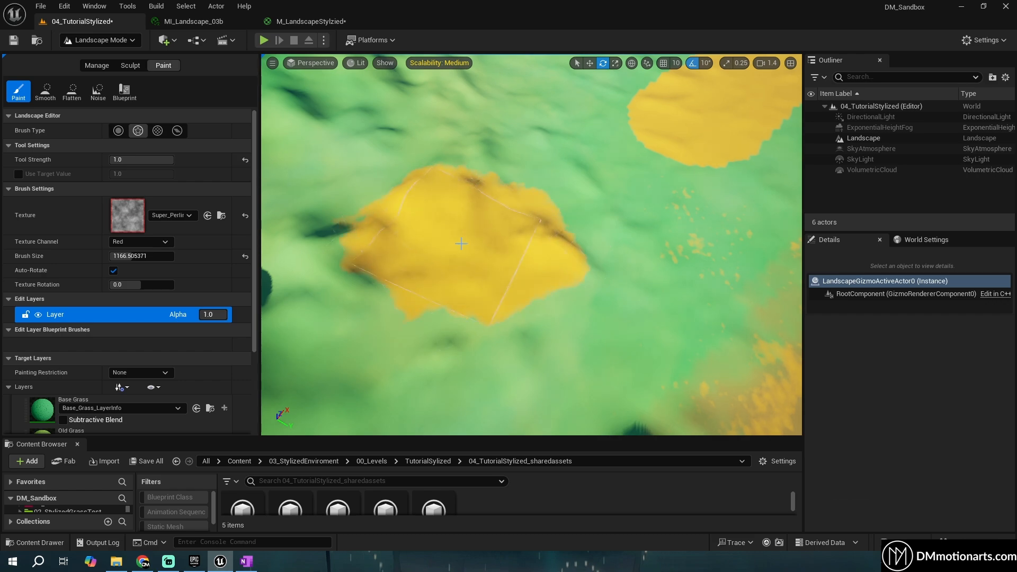
{"action": "mouse_move", "coordinate": [518, 244]}
{"action": "right_mouse_down"}
{"action": "mouse_move", "coordinate": [602, 211]}
{"action": "mouse_move", "coordinate": [683, 286]}
{"action": "mouse_move", "coordinate": [594, 255]}
{"action": "mouse_move", "coordinate": [474, 272]}
{"action": "right_mouse_up"}
{"action": "key", "text": "ctrl+z"}
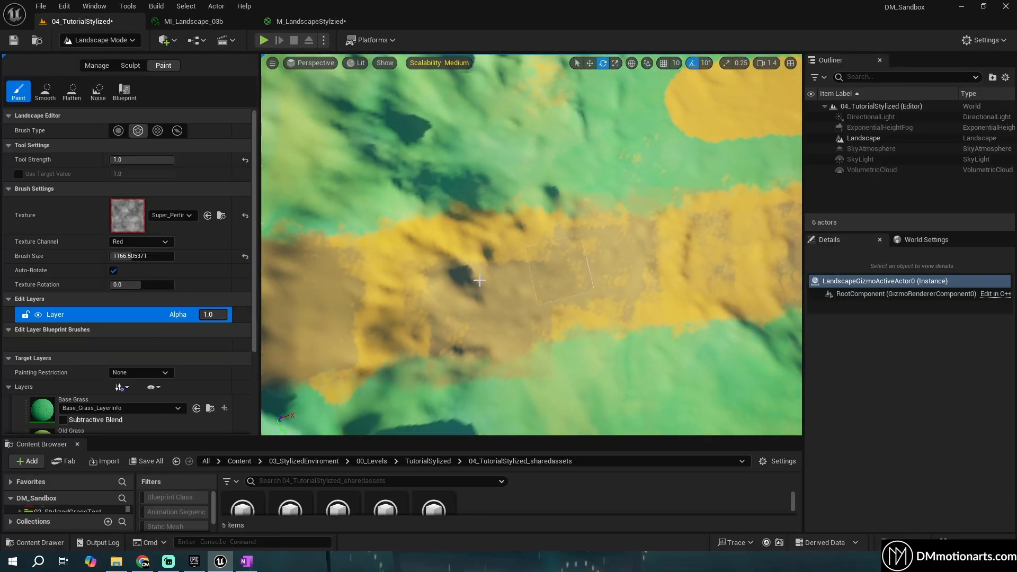
Paint Dirt over the dark dirt areas along the length of the path with the alpha brush
{"action": "mouse_move", "coordinate": [511, 300]}
{"action": "left_mouse_down"}
{"action": "mouse_move", "coordinate": [616, 281]}
{"action": "mouse_move", "coordinate": [571, 247]}
{"action": "left_mouse_up"}
{"action": "right_click_drag", "start_coordinate": [572, 246], "coordinate": [466, 241]}
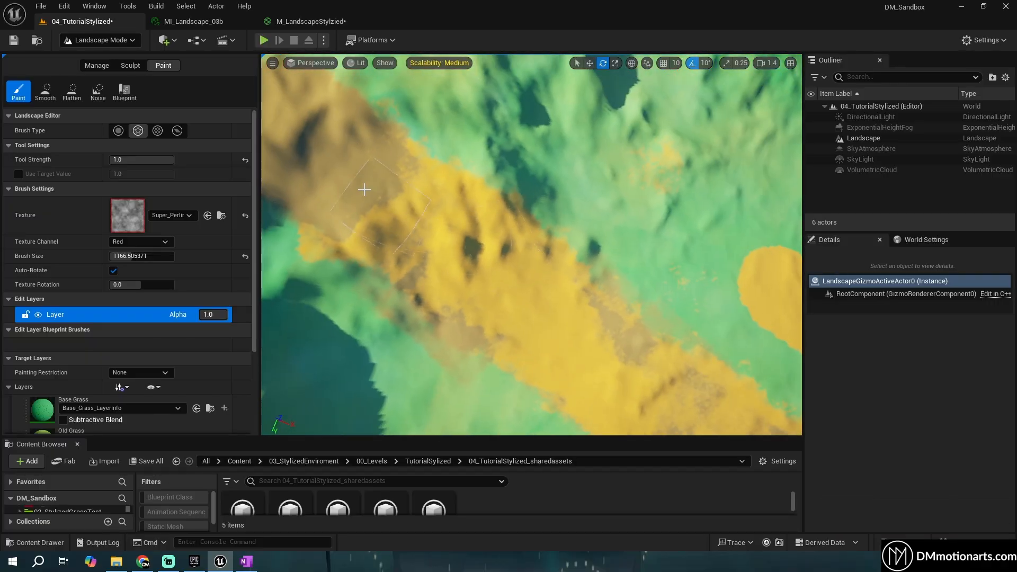
{"action": "mouse_move", "coordinate": [363, 190]}
{"action": "left_mouse_down"}
{"action": "mouse_move", "coordinate": [344, 161]}
{"action": "mouse_move", "coordinate": [615, 309]}
{"action": "left_mouse_up"}
{"action": "mouse_move", "coordinate": [616, 309]}
{"action": "right_mouse_down"}
{"action": "mouse_move", "coordinate": [683, 264]}
{"action": "mouse_move", "coordinate": [593, 297]}
{"action": "right_mouse_up"}
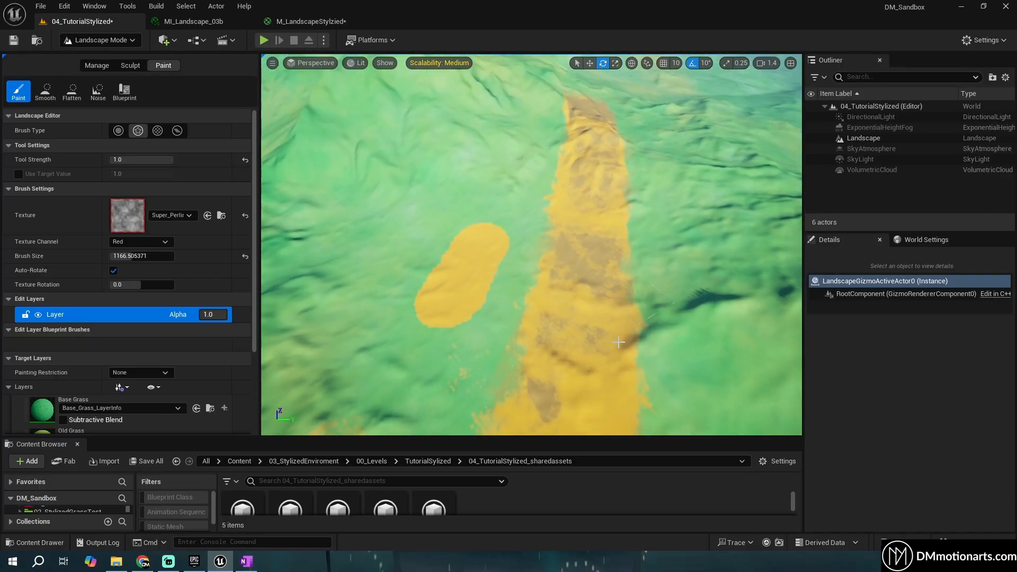
{"action": "left_click_drag", "start_coordinate": [569, 298], "coordinate": [585, 226]}
Remove the dirt test patch beside the path and paint Old Grass over that spot
{"action": "mouse_move", "coordinate": [479, 241]}
{"action": "left_mouse_down"}
{"action": "mouse_move", "coordinate": [434, 276]}
{"action": "mouse_move", "coordinate": [476, 254]}
{"action": "mouse_move", "coordinate": [475, 303]}
{"action": "left_mouse_up"}
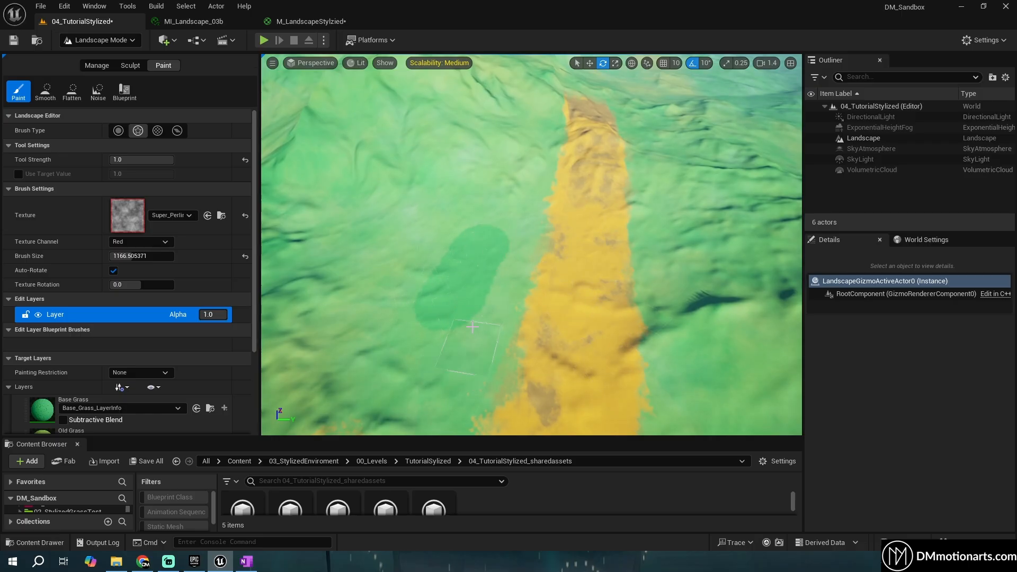
{"action": "scroll", "coordinate": [73, 380], "scroll_direction": "down", "scroll_amount": 3}
{"action": "left_click", "coordinate": [45, 383]}
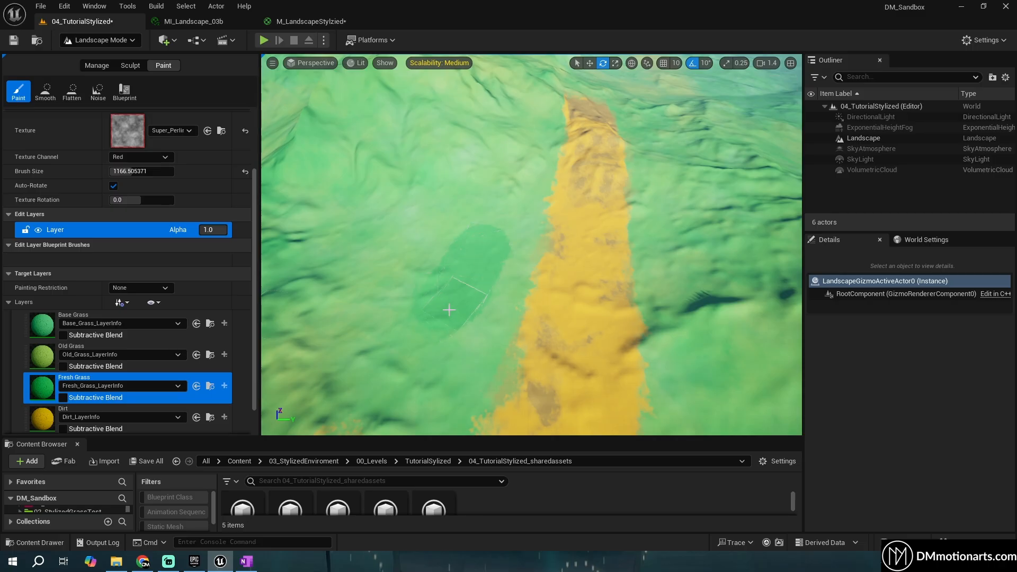
{"action": "left_click", "coordinate": [45, 354]}
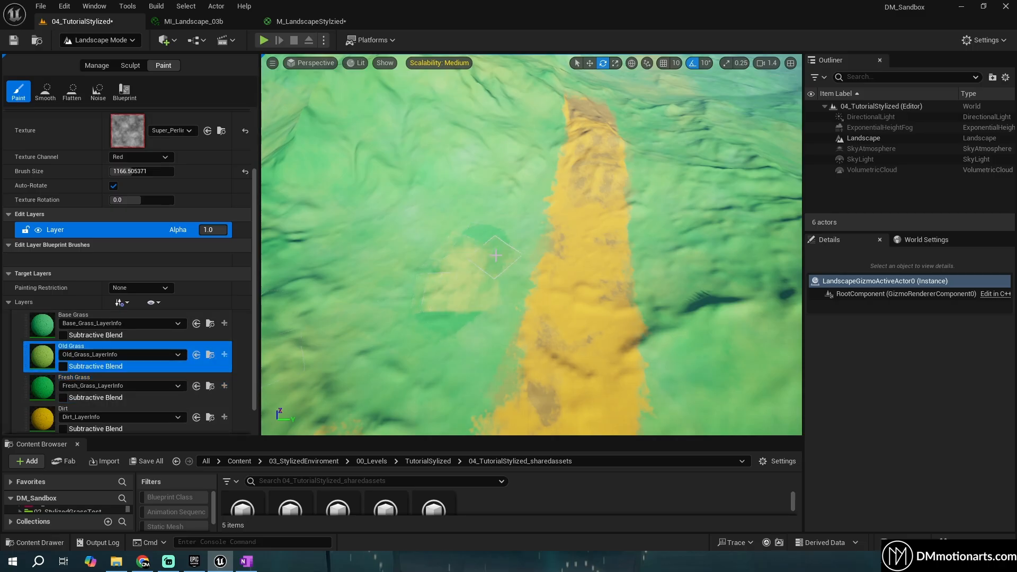
{"action": "right_click_drag", "start_coordinate": [529, 254], "coordinate": [683, 240]}
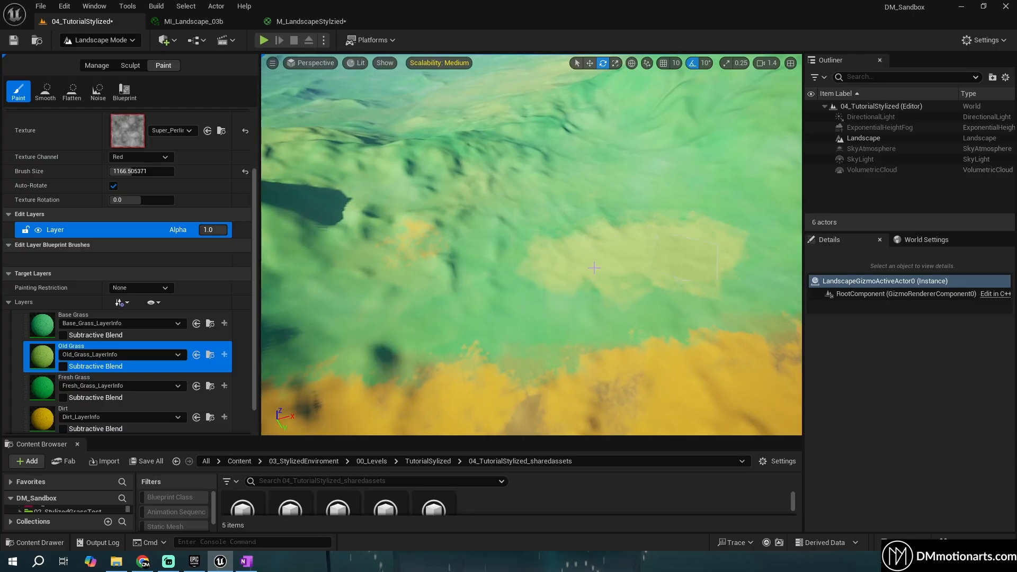
{"action": "right_click_drag", "start_coordinate": [594, 268], "coordinate": [403, 320]}
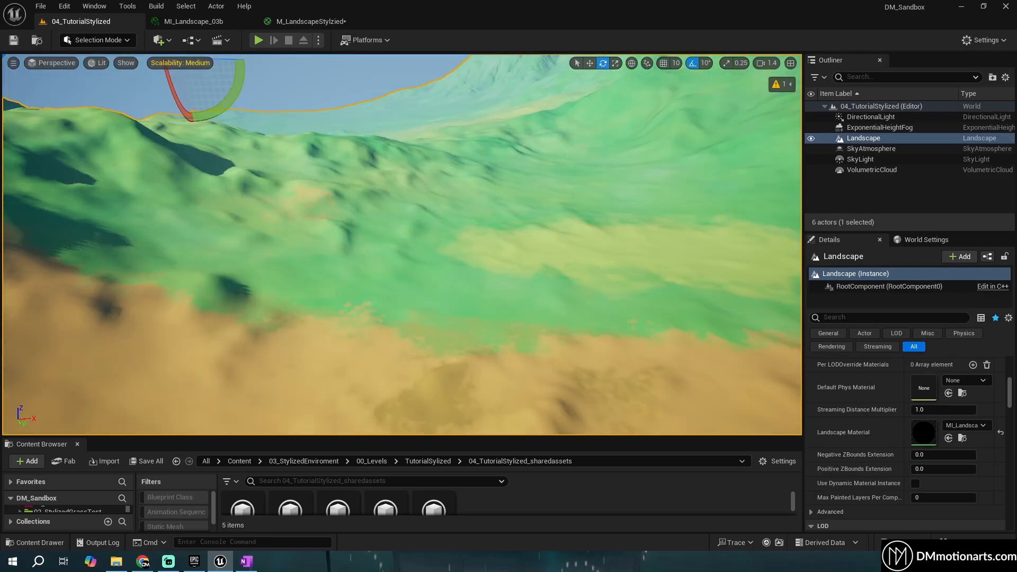
Examine the whole painted landscape from above and the dirt path's blended edge close up
{"action": "right_click_drag", "start_coordinate": [403, 244], "coordinate": [347, 204]}
{"action": "scroll", "coordinate": [402, 244], "scroll_direction": "up", "scroll_amount": 4}
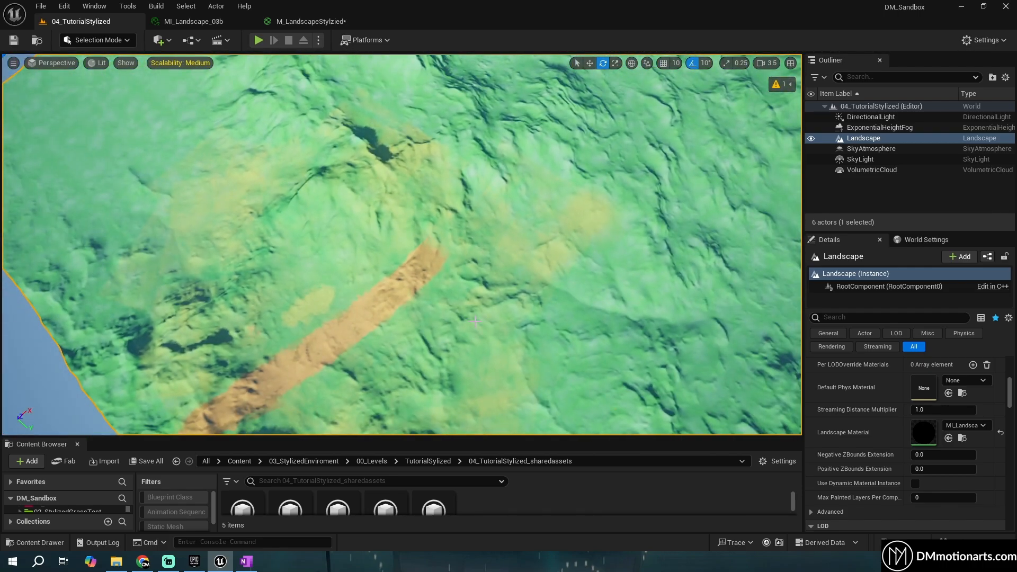
{"action": "right_click_drag", "start_coordinate": [475, 321], "coordinate": [475, 259]}
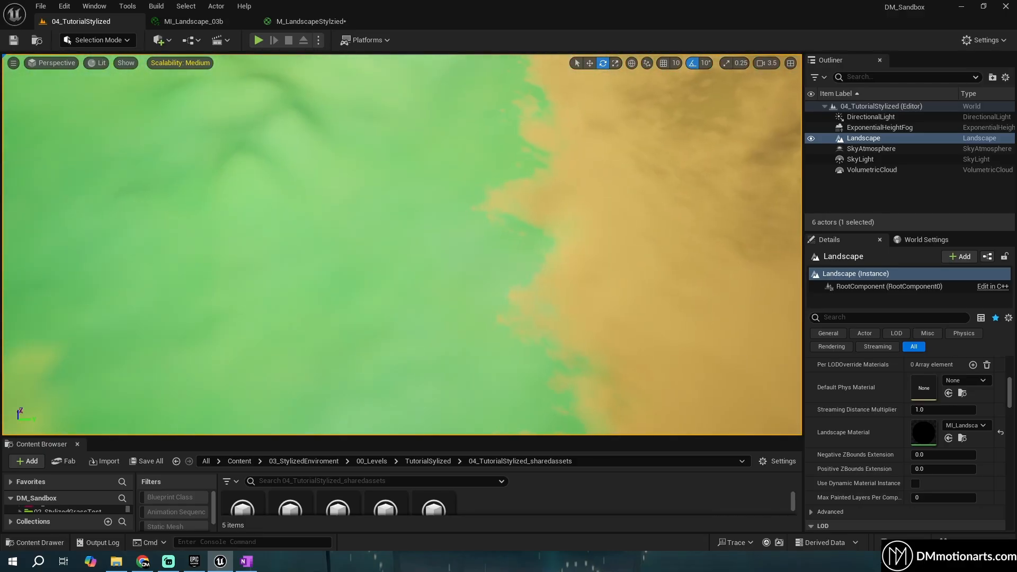
{"action": "right_click_drag", "start_coordinate": [448, 325], "coordinate": [495, 359]}
{"action": "key", "text": "w"}
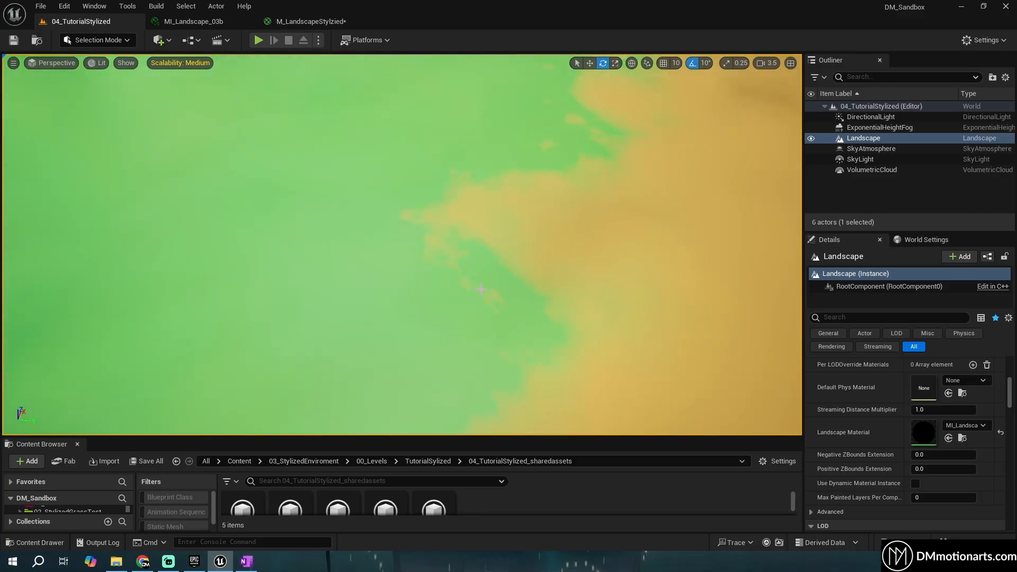
{"action": "key", "text": "s"}
{"action": "right_click_drag", "start_coordinate": [481, 289], "coordinate": [471, 201]}
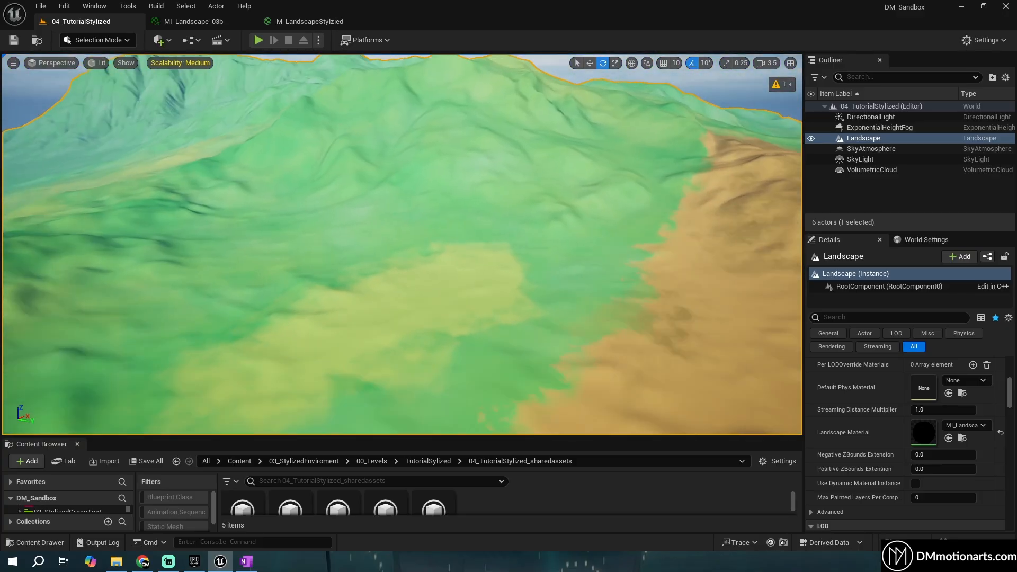
Examine the grass color blending across the hills and mountains around the path
{"action": "key", "text": "w"}
{"action": "right_click_drag", "start_coordinate": [471, 201], "coordinate": [257, 168]}
{"action": "key", "text": "w"}
{"action": "key", "text": "s"}
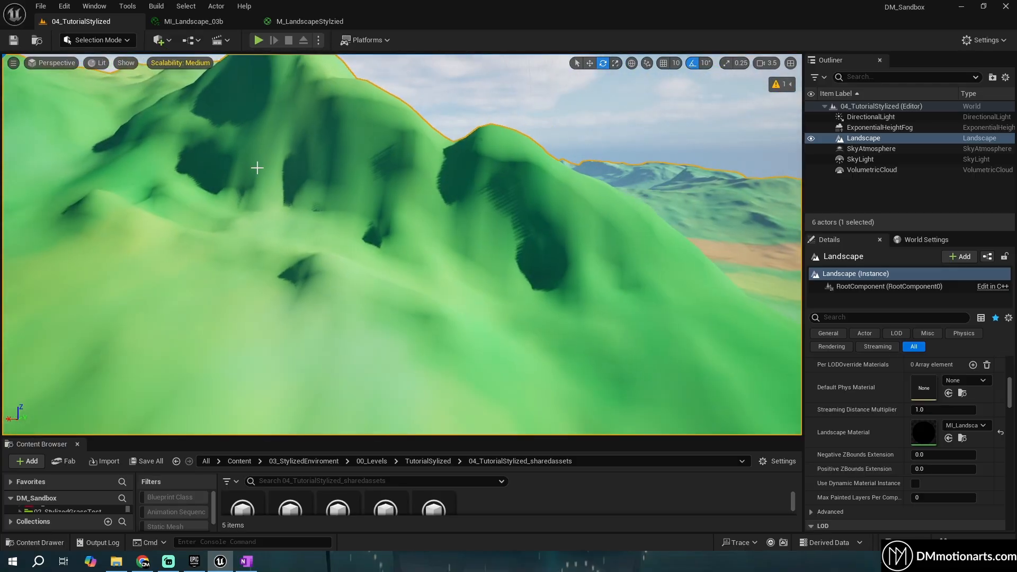
{"action": "right_click_drag", "start_coordinate": [510, 261], "coordinate": [148, 271]}
{"action": "key", "text": "w"}
{"action": "key", "text": "s"}
{"action": "mouse_move", "coordinate": [571, 249]}
{"action": "right_mouse_down"}
{"action": "mouse_move", "coordinate": [503, 217]}
{"action": "mouse_move", "coordinate": [688, 302]}
{"action": "mouse_move", "coordinate": [570, 248]}
{"action": "right_mouse_up"}
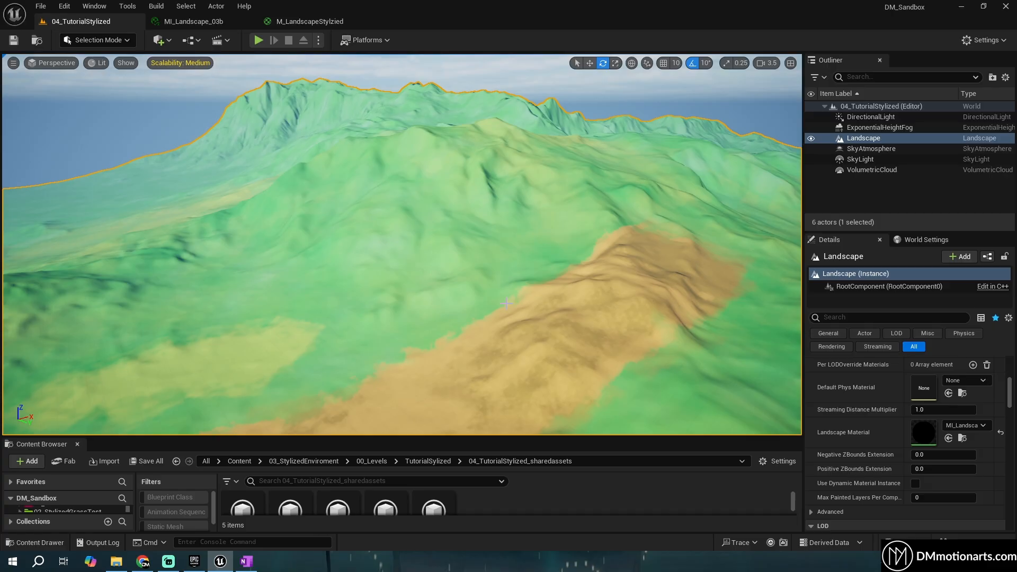
Return to the M_LandscapeStylzied material graph and bring the Landscape Layer Blend node and its dirt inputs into view
{"action": "left_click", "coordinate": [310, 21]}
{"action": "right_click_drag", "start_coordinate": [497, 153], "coordinate": [495, 269]}
{"action": "scroll", "coordinate": [495, 269], "scroll_direction": "down", "scroll_amount": 2}
{"action": "scroll", "coordinate": [495, 269], "scroll_direction": "up", "scroll_amount": 4}
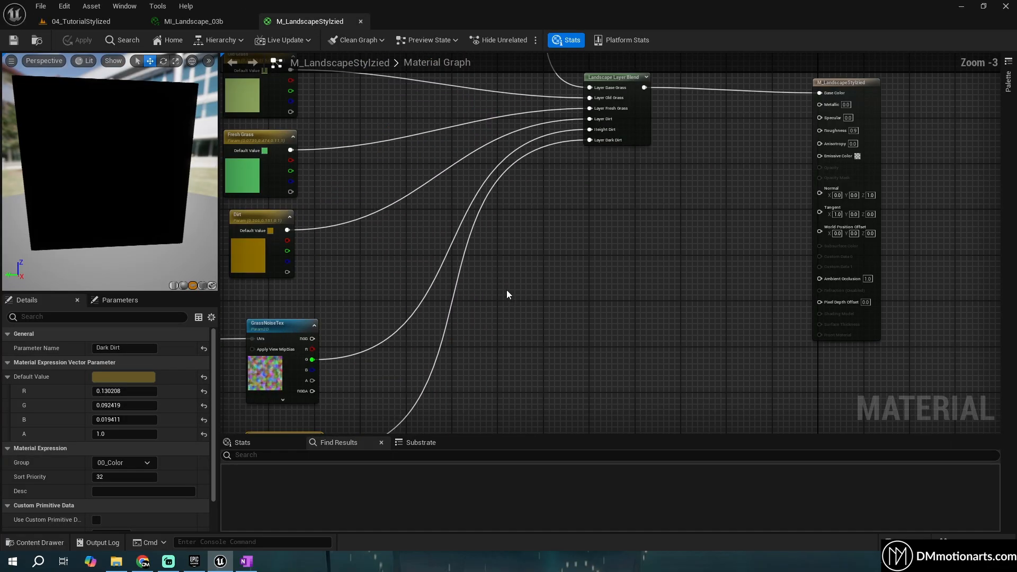
Add a VertexNormalWS node in the empty graph area below the Landscape Layer Blend node, moving the material output node aside for room
{"action": "scroll", "coordinate": [506, 290], "scroll_direction": "down", "scroll_amount": 2}
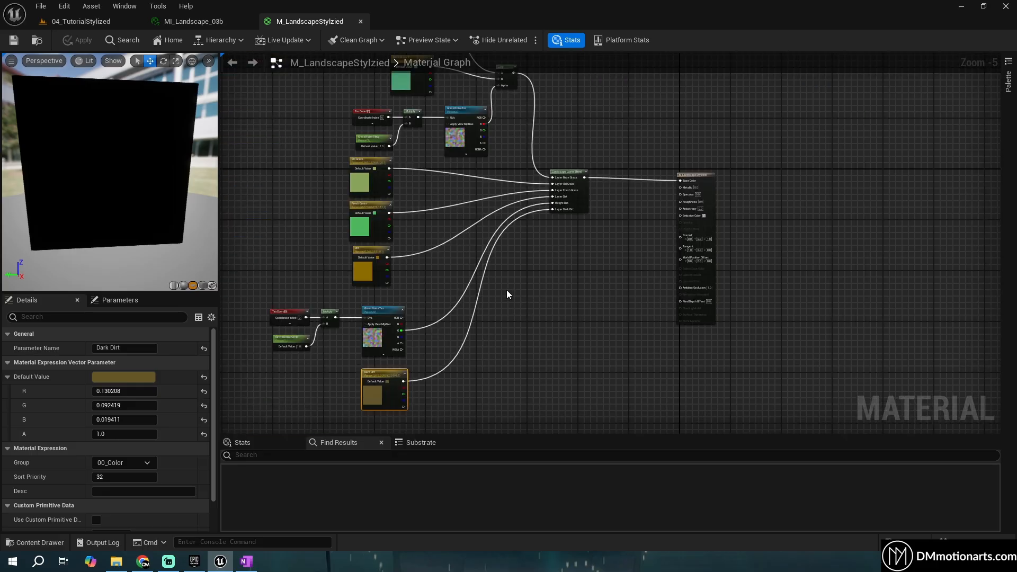
{"action": "right_click_drag", "start_coordinate": [506, 290], "coordinate": [532, 215]}
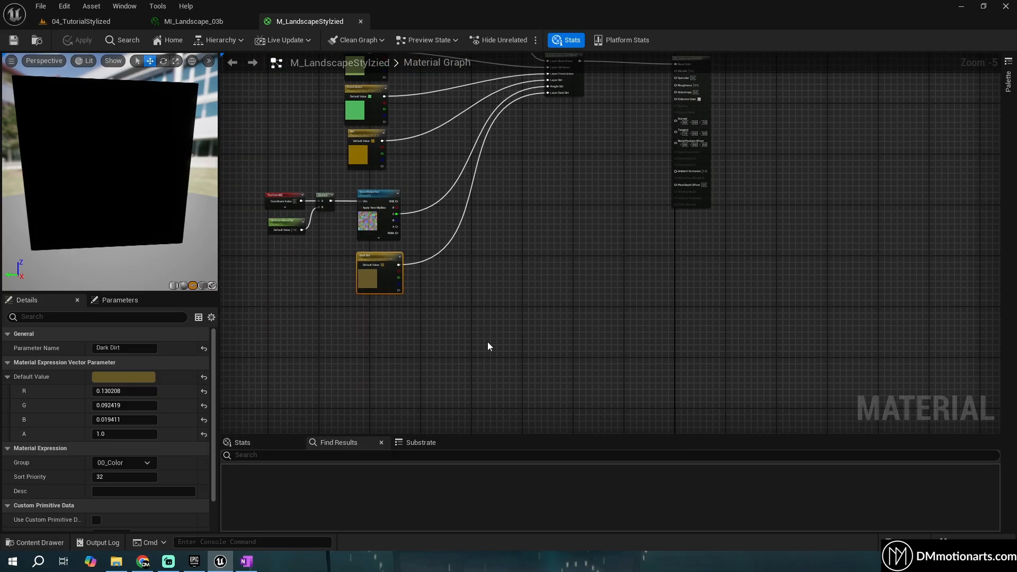
{"action": "right_click_drag", "start_coordinate": [611, 212], "coordinate": [573, 289]}
{"action": "left_click_drag", "start_coordinate": [643, 185], "coordinate": [708, 183]}
{"action": "scroll", "coordinate": [510, 304], "scroll_direction": "up", "scroll_amount": 1}
{"action": "right_click", "coordinate": [502, 285]}
{"action": "type", "text": "ver"}
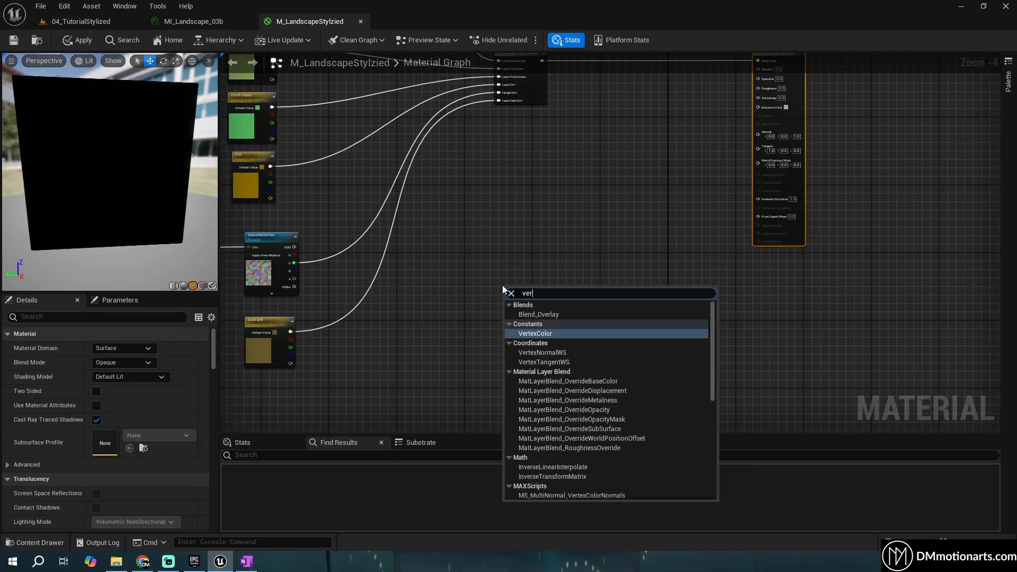
{"action": "type", "text": "texnormal"}
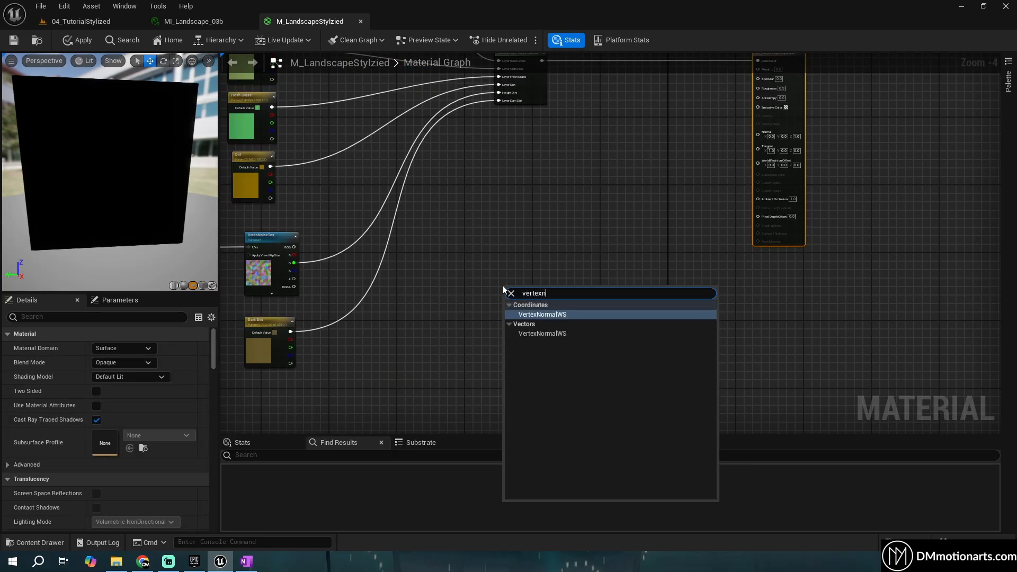
{"action": "key", "text": "Return"}
{"action": "scroll", "coordinate": [503, 286], "scroll_direction": "up", "scroll_amount": 4}
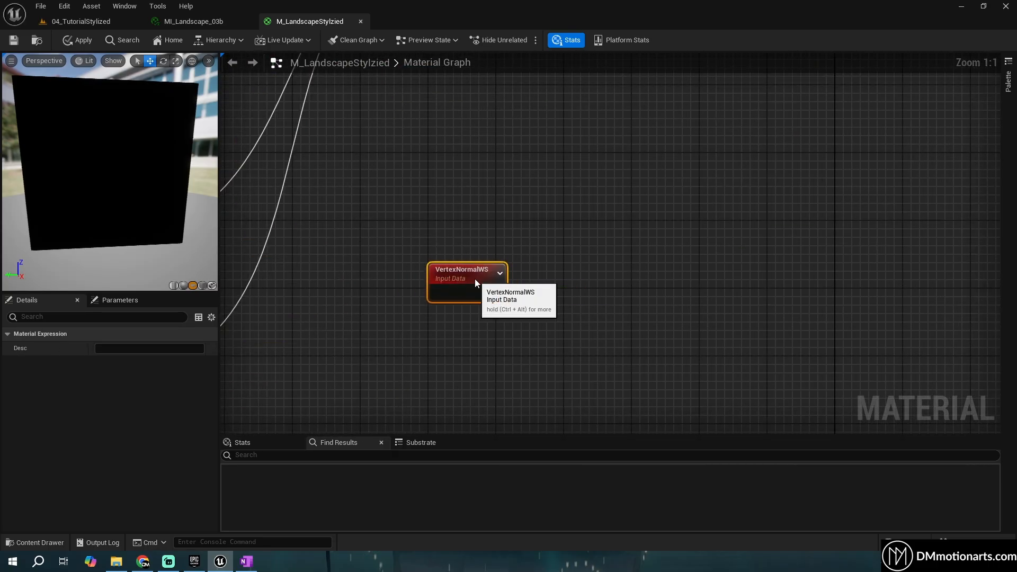
Place a basic Sphere shape in the 04_TutorialStylized level above the landscape
{"action": "left_click", "coordinate": [81, 21]}
{"action": "right_click_drag", "start_coordinate": [401, 244], "coordinate": [521, 288]}
{"action": "left_click", "coordinate": [158, 40]}
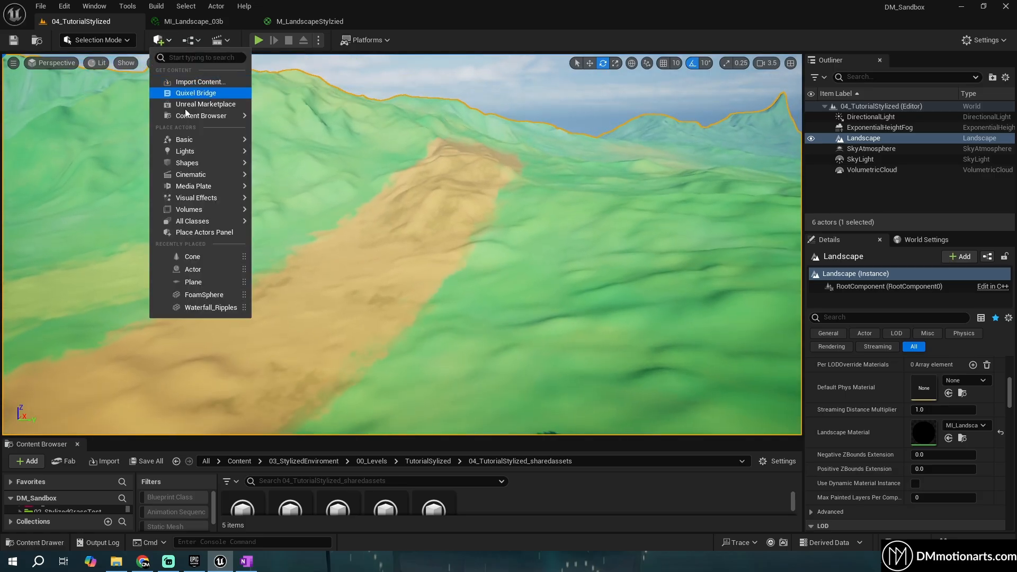
{"action": "mouse_move", "coordinate": [218, 164]}
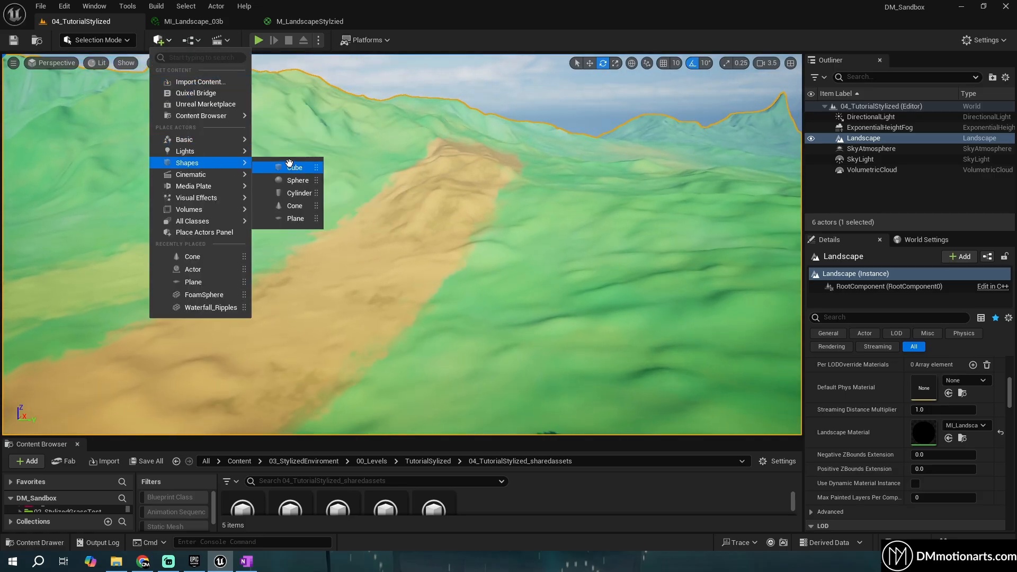
{"action": "left_click", "coordinate": [294, 180]}
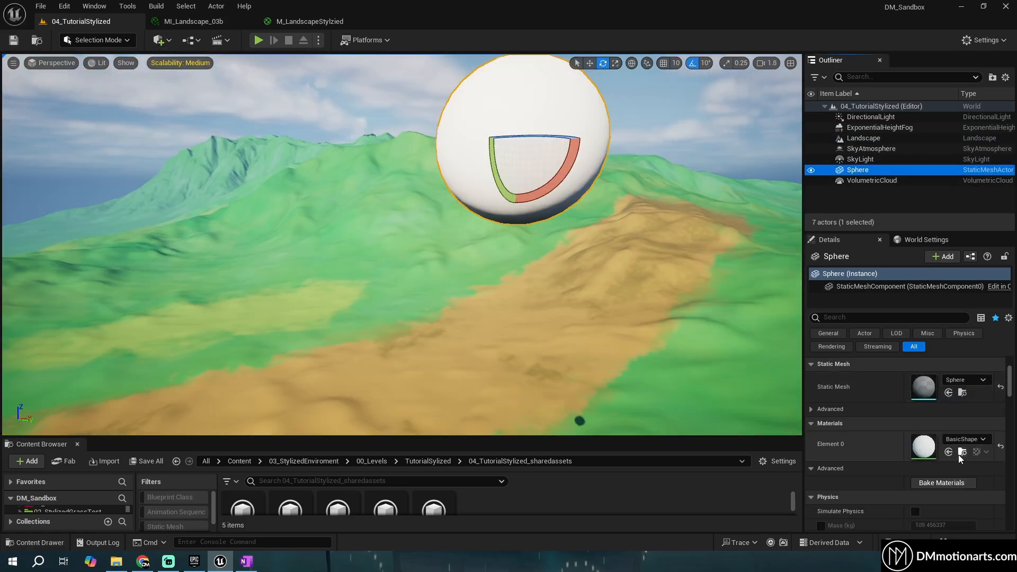
Open the placed sphere's static mesh asset and show its vertex normals in the preview
{"action": "left_click", "coordinate": [961, 393]}
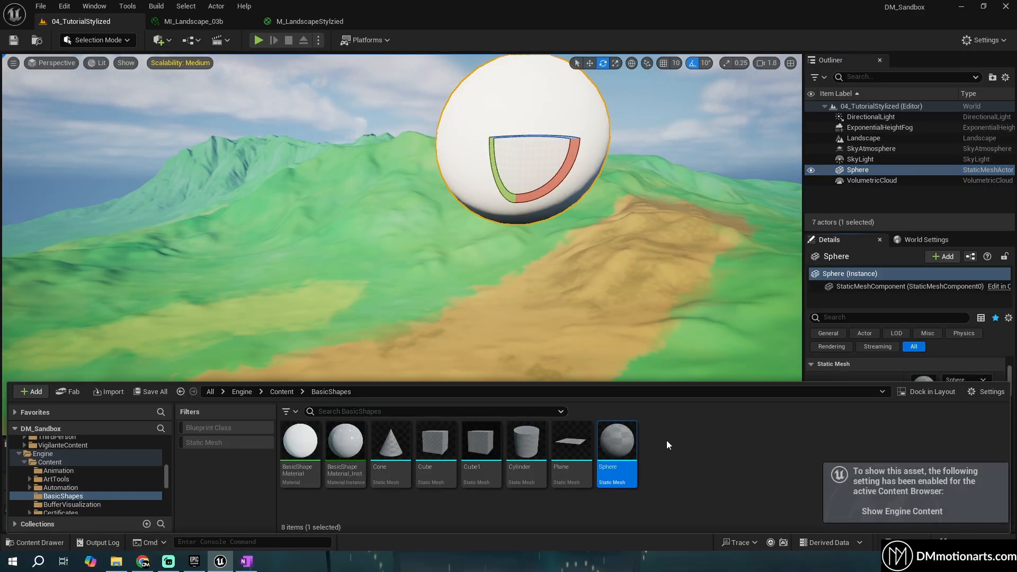
{"action": "double_click", "coordinate": [628, 436]}
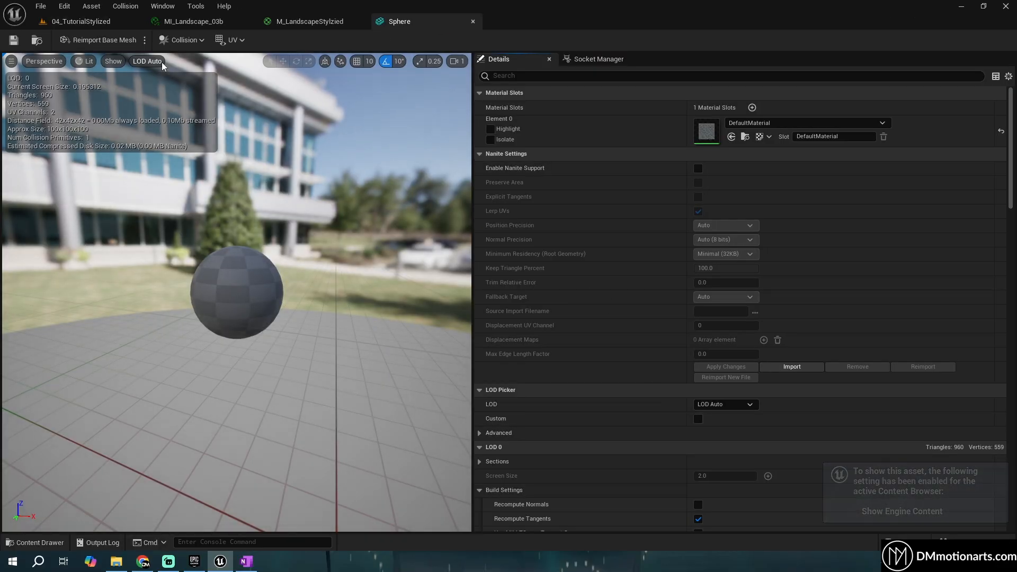
{"action": "left_click", "coordinate": [109, 63]}
{"action": "left_click", "coordinate": [150, 140]}
{"action": "scroll", "coordinate": [187, 268], "scroll_direction": "up", "scroll_amount": 3}
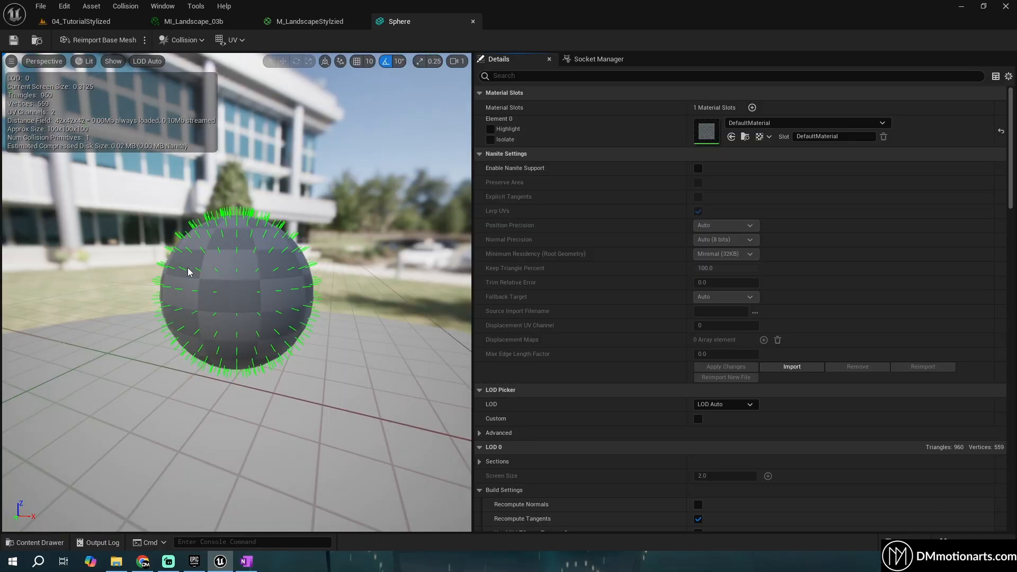
Examine the directions of the vertex normals around the sphere from several angles and close up, and close the mesh editor
{"action": "left_click_drag", "start_coordinate": [188, 268], "coordinate": [108, 278]}
{"action": "left_click_drag", "start_coordinate": [334, 203], "coordinate": [180, 238]}
{"action": "mouse_move", "coordinate": [245, 237]}
{"action": "left_mouse_down"}
{"action": "mouse_move", "coordinate": [196, 238]}
{"action": "mouse_move", "coordinate": [198, 175]}
{"action": "mouse_move", "coordinate": [245, 237]}
{"action": "left_mouse_up"}
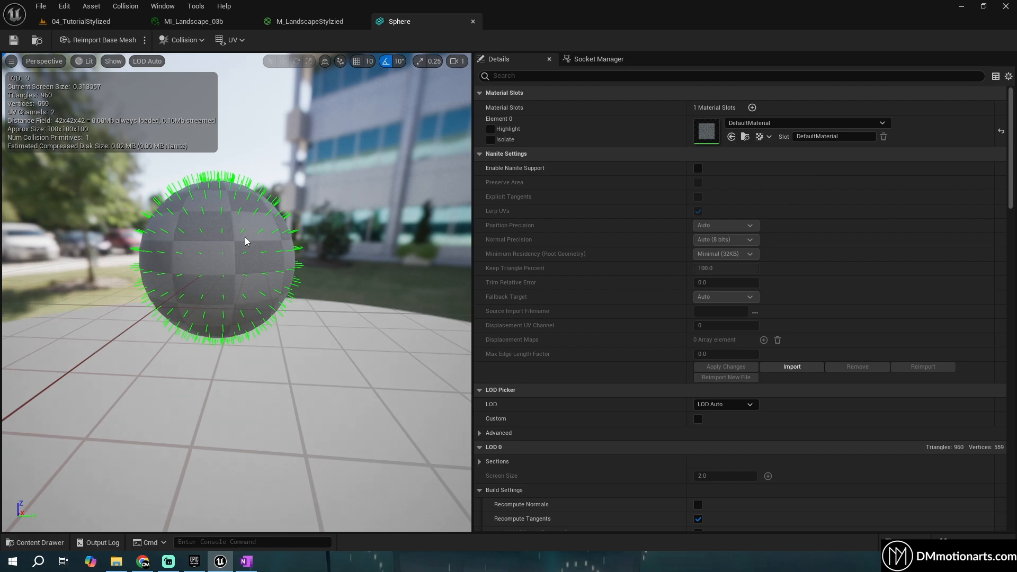
{"action": "left_click_drag", "start_coordinate": [245, 237], "coordinate": [237, 240]}
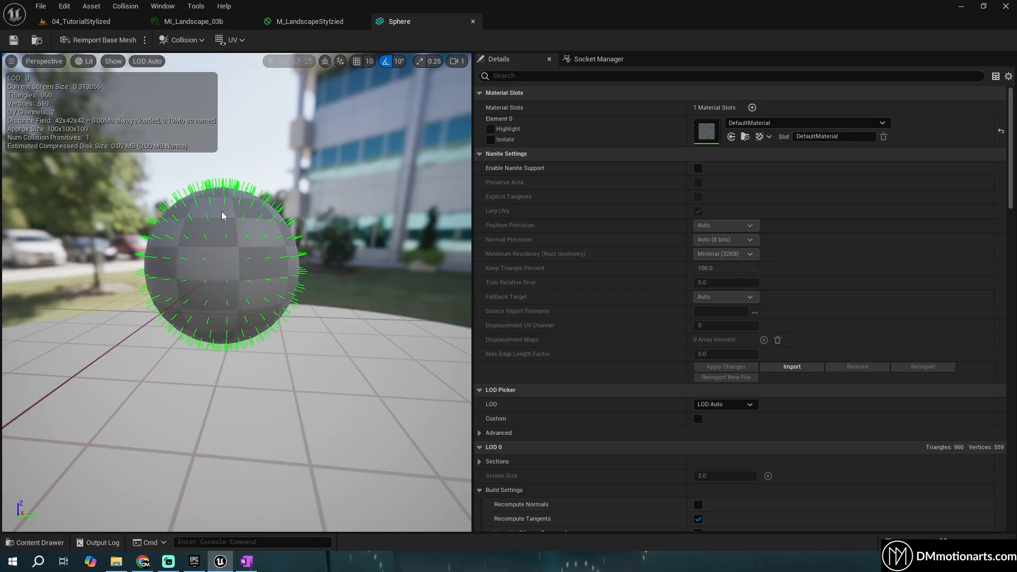
{"action": "scroll", "coordinate": [233, 236], "scroll_direction": "up", "scroll_amount": 5}
{"action": "scroll", "coordinate": [282, 237], "scroll_direction": "down", "scroll_amount": 5}
{"action": "scroll", "coordinate": [281, 237], "scroll_direction": "up", "scroll_amount": 5}
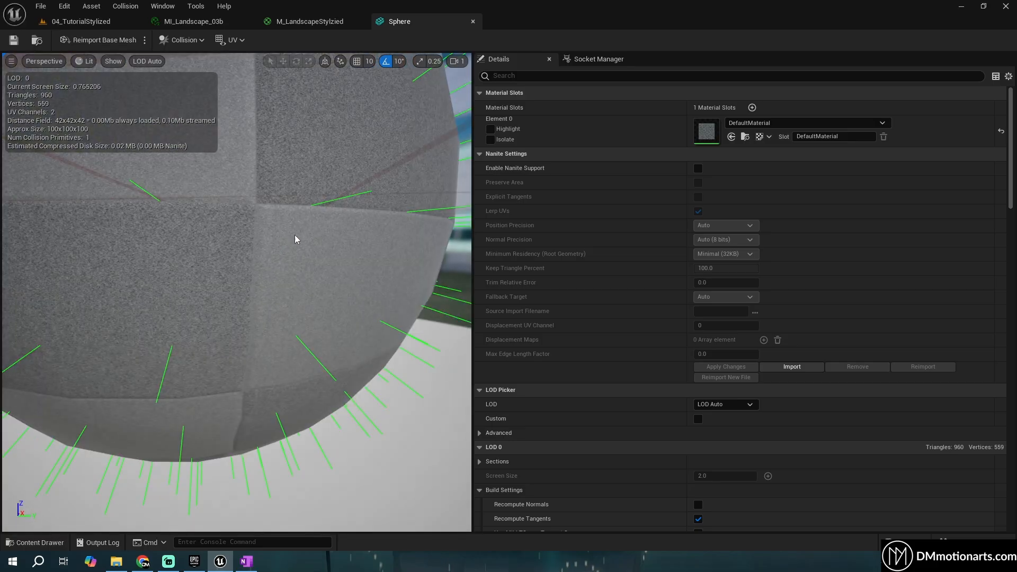
{"action": "scroll", "coordinate": [312, 212], "scroll_direction": "down", "scroll_amount": 5}
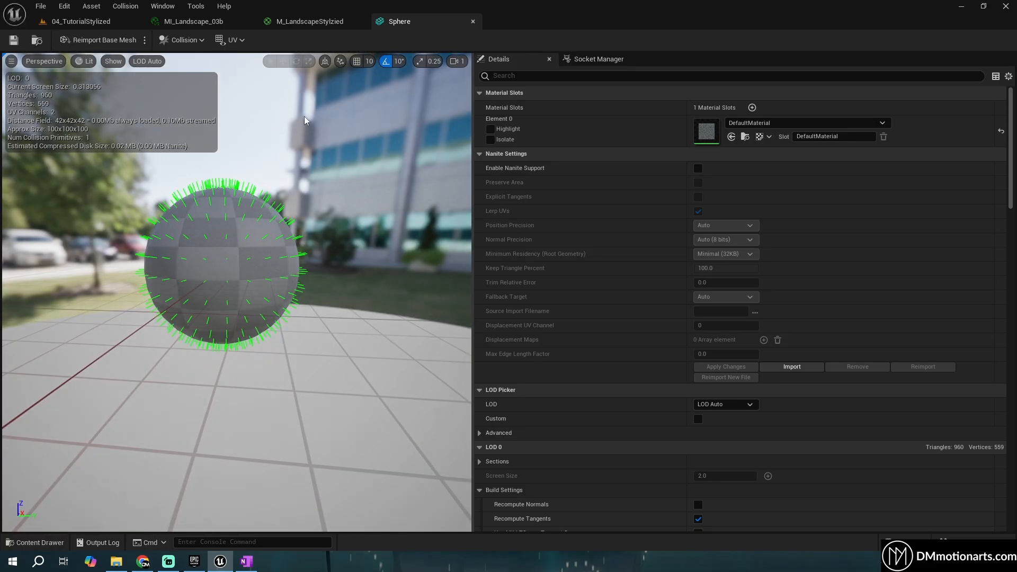
{"action": "middle_click", "coordinate": [408, 26]}
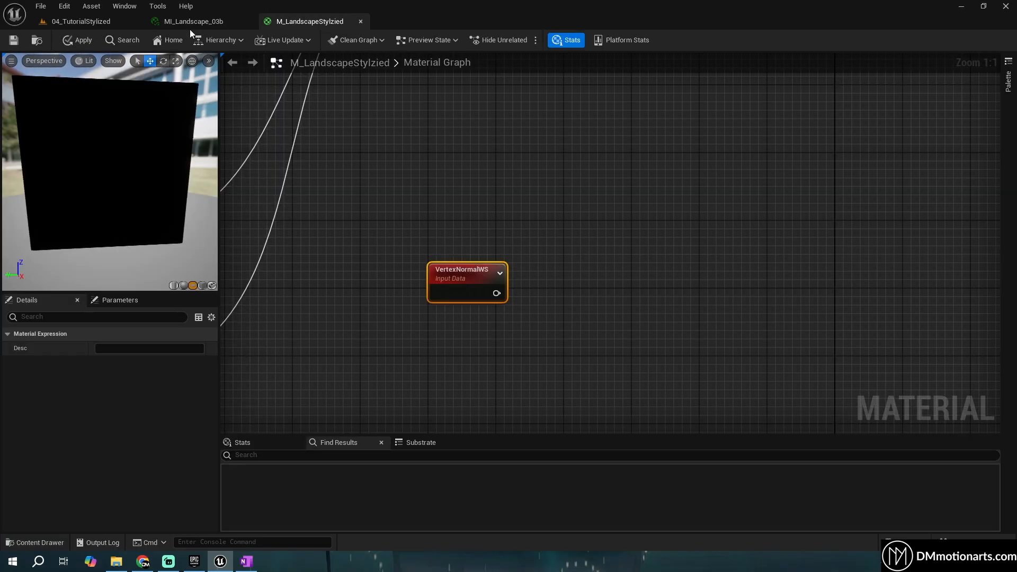
Return to the 04_TutorialStylized level and examine the sphere's surface and its axis directions above the terrain
{"action": "left_click", "coordinate": [71, 27]}
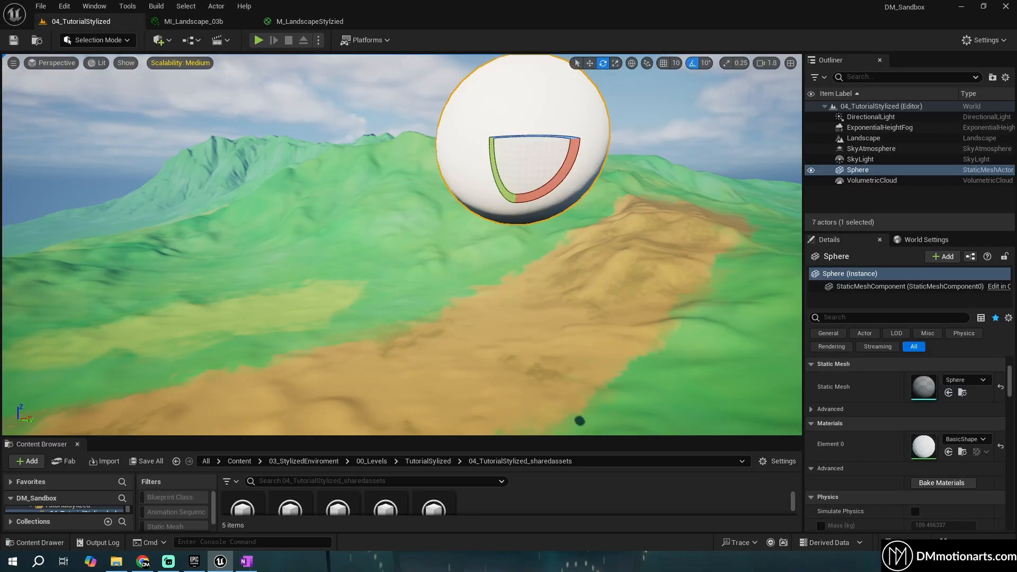
{"action": "mouse_move", "coordinate": [503, 233]}
{"action": "right_mouse_down"}
{"action": "mouse_move", "coordinate": [524, 295]}
{"action": "mouse_move", "coordinate": [561, 304]}
{"action": "mouse_move", "coordinate": [550, 323]}
{"action": "mouse_move", "coordinate": [502, 237]}
{"action": "mouse_move", "coordinate": [496, 248]}
{"action": "right_mouse_up"}
{"action": "key", "text": "w"}
{"action": "key", "text": "w"}
{"action": "key", "text": "q"}
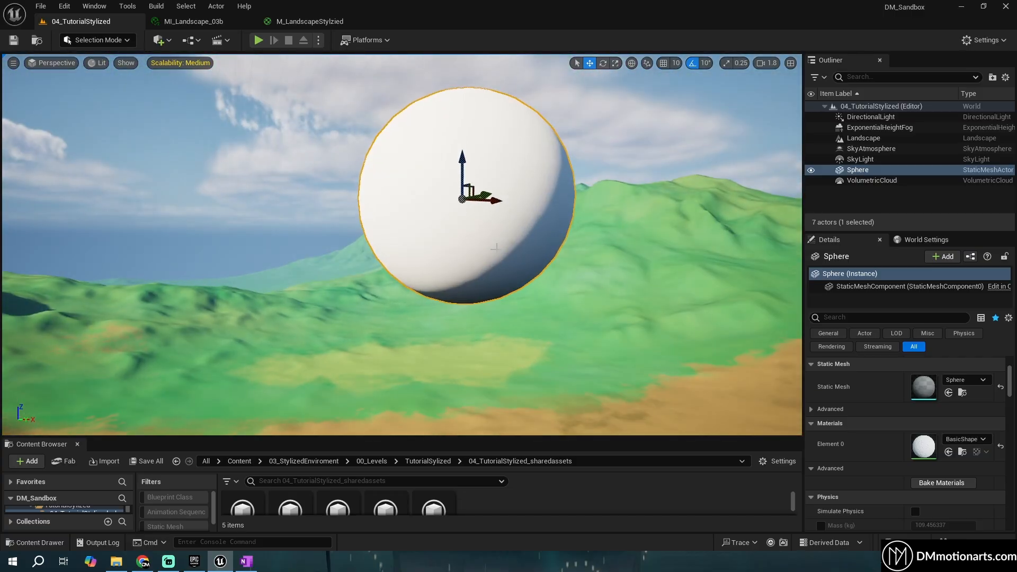
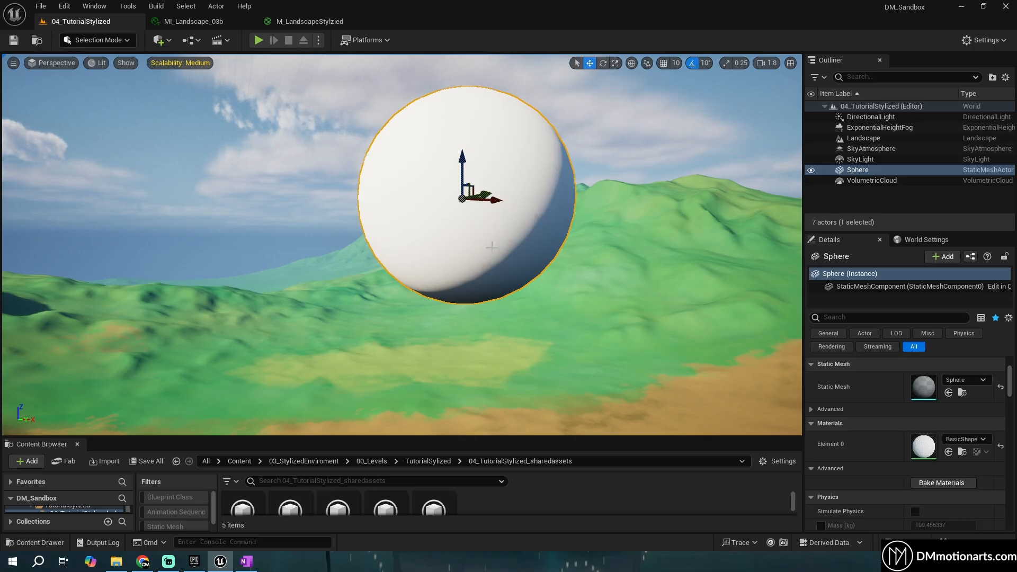
Delete the sphere from the level and save the level
{"action": "right_click_drag", "start_coordinate": [496, 248], "coordinate": [495, 296]}
{"action": "key", "text": "s"}
{"action": "key", "text": "w"}
{"action": "key", "text": "s"}
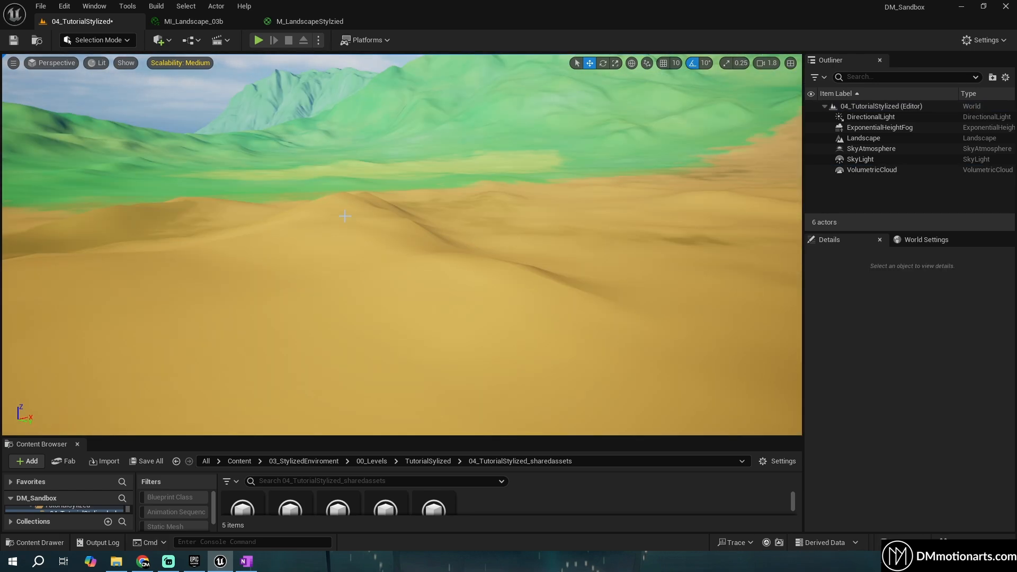
{"action": "right_click_drag", "start_coordinate": [406, 206], "coordinate": [518, 173]}
{"action": "key", "text": "w"}
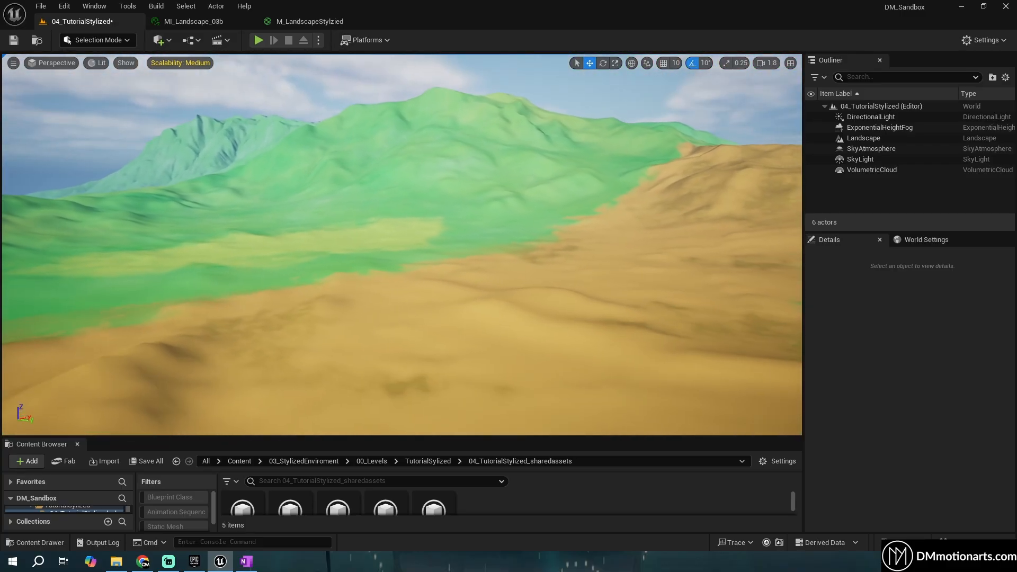
{"action": "key", "text": "ctrl+s"}
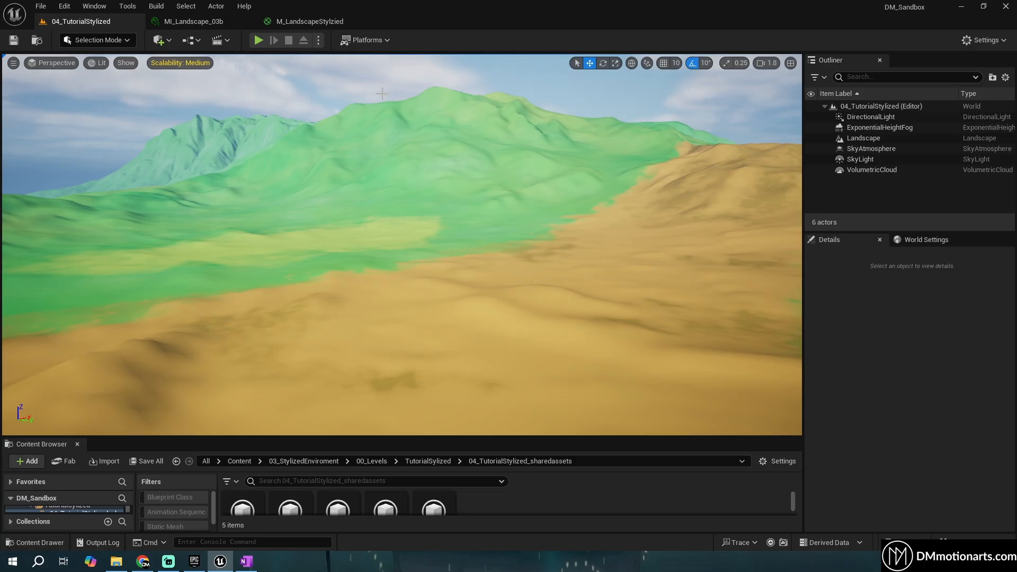
In the M_LandscapeStylzied graph, move the VertexNormalWS node beside the material output and connect it to Base Color
{"action": "left_click", "coordinate": [309, 26]}
{"action": "scroll", "coordinate": [431, 207], "scroll_direction": "down", "scroll_amount": 1}
{"action": "right_click_drag", "start_coordinate": [430, 206], "coordinate": [335, 330]}
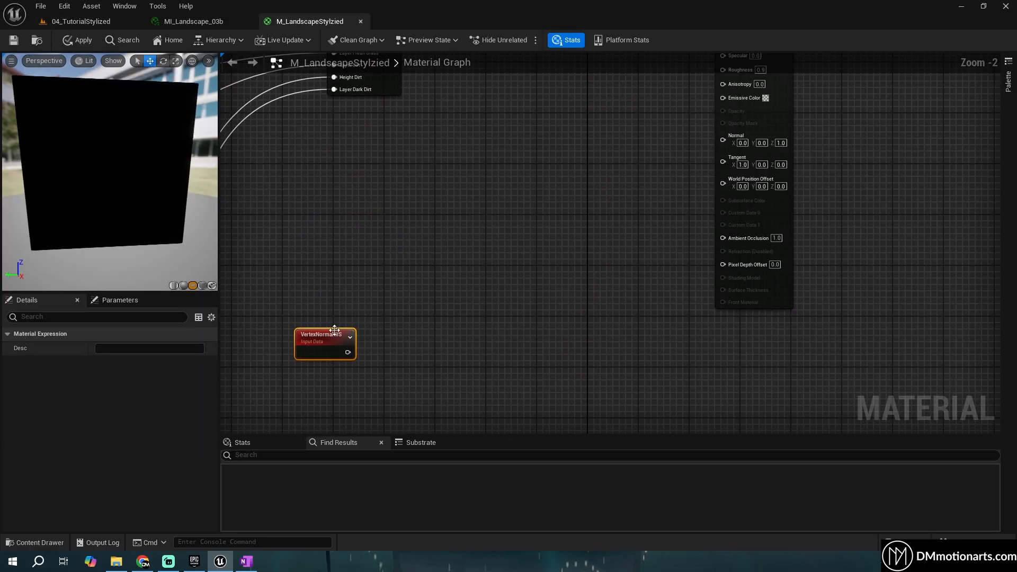
{"action": "left_click_drag", "start_coordinate": [335, 330], "coordinate": [570, 114]}
{"action": "right_click_drag", "start_coordinate": [554, 128], "coordinate": [386, 297]}
{"action": "left_click_drag", "start_coordinate": [386, 297], "coordinate": [556, 198]}
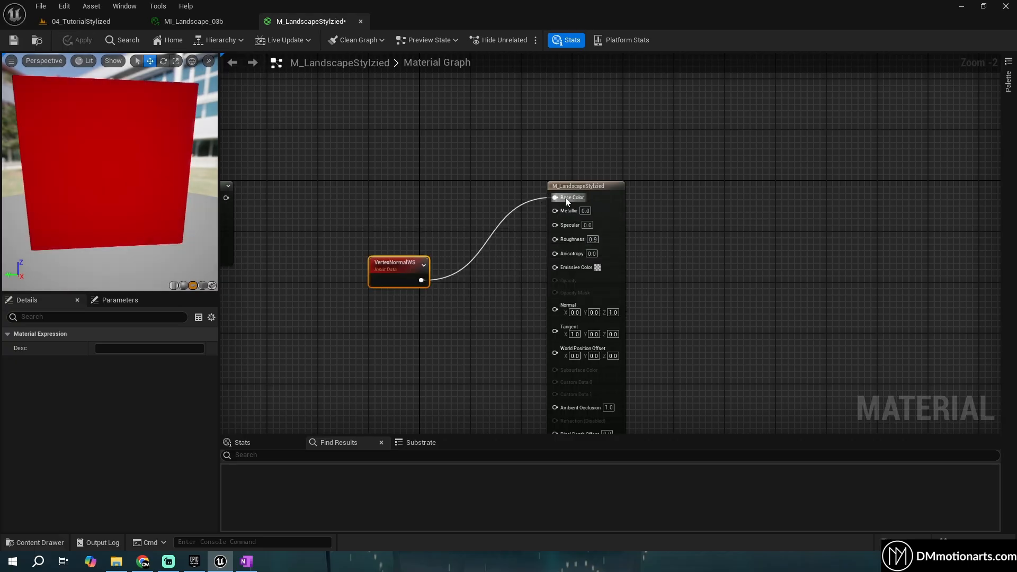
Examine the vertex normal colors on the landscape's slopes and flat areas in the level viewport
{"action": "left_click", "coordinate": [85, 22]}
{"action": "mouse_move", "coordinate": [394, 207]}
{"action": "right_mouse_down"}
{"action": "mouse_move", "coordinate": [360, 233]}
{"action": "mouse_move", "coordinate": [286, 233]}
{"action": "mouse_move", "coordinate": [243, 217]}
{"action": "right_mouse_up"}
{"action": "right_click_drag", "start_coordinate": [402, 243], "coordinate": [455, 217]}
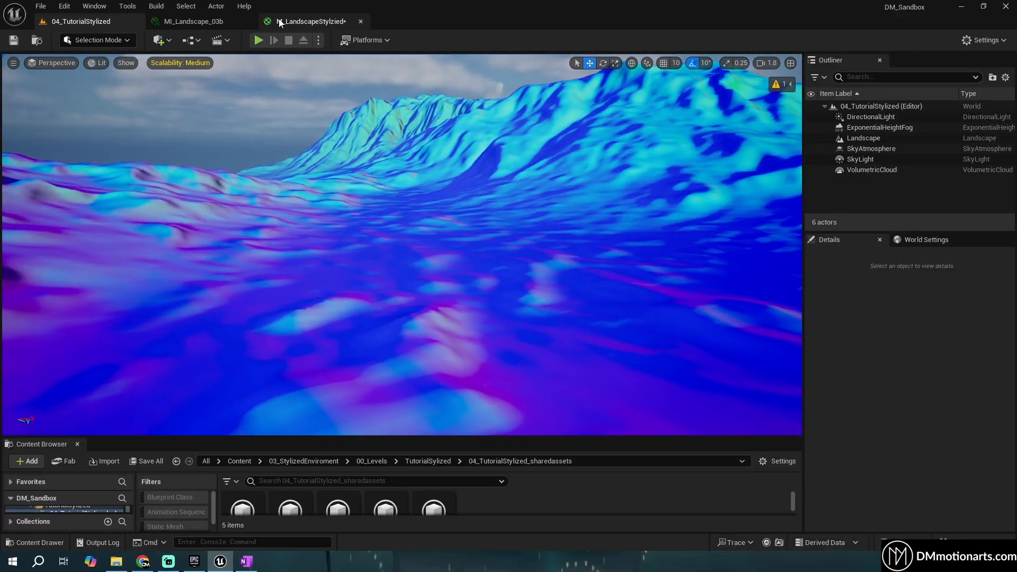
Return to the material graph and line up the VertexNormalWS node with the output's Base Color input
{"action": "left_click", "coordinate": [311, 21]}
{"action": "right_click_drag", "start_coordinate": [320, 186], "coordinate": [407, 202]}
{"action": "scroll", "coordinate": [464, 211], "scroll_direction": "up", "scroll_amount": 2}
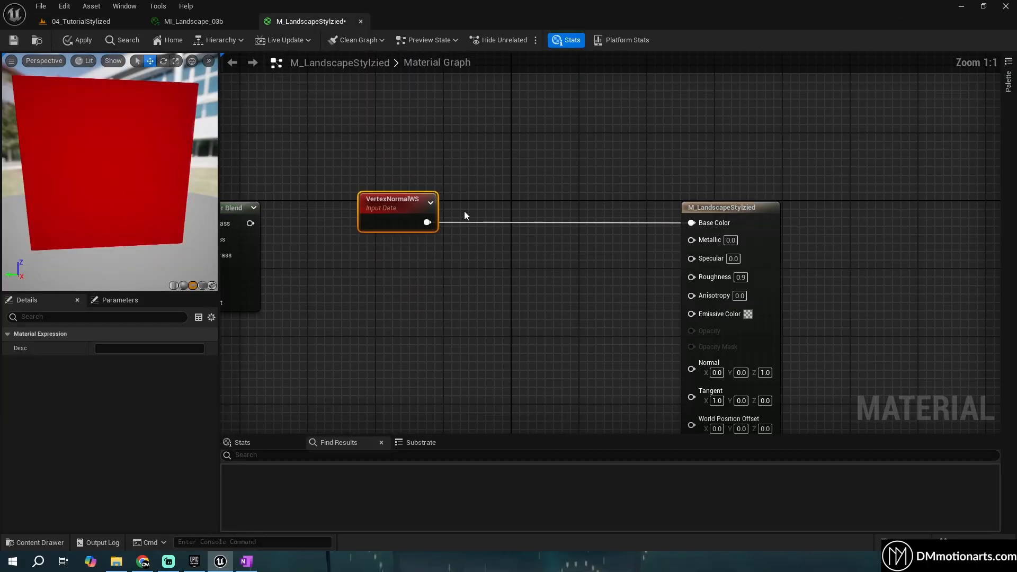
{"action": "key", "text": "m"}
{"action": "left_click", "coordinate": [464, 205]}
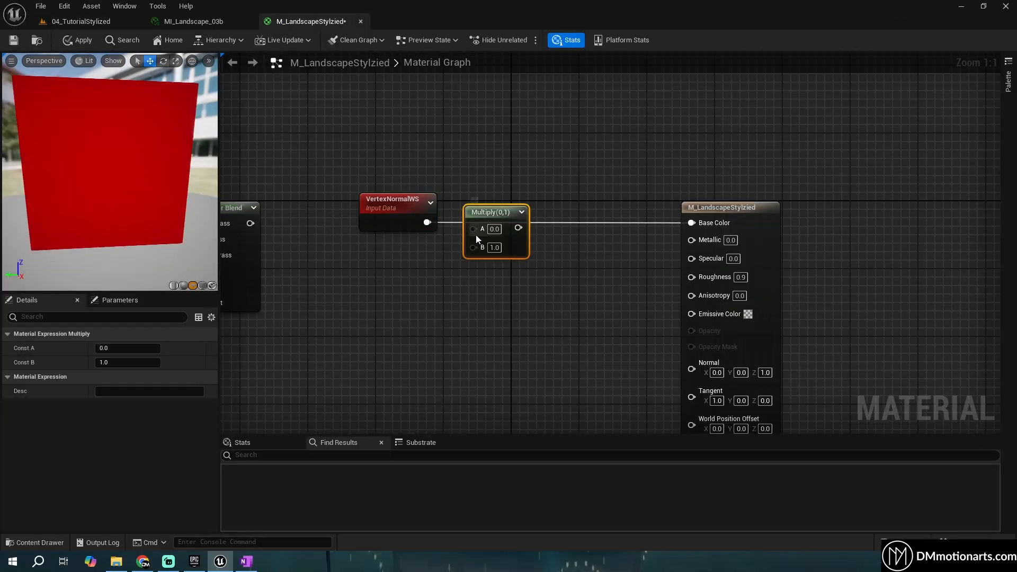
{"action": "key", "text": "Delete"}
Add a component Mask node fed by the VertexNormalWS output
{"action": "left_click_drag", "start_coordinate": [427, 222], "coordinate": [486, 192]}
{"action": "type", "text": "mask"}
{"action": "key", "text": "Return"}
{"action": "left_click_drag", "start_coordinate": [348, 173], "coordinate": [443, 258]}
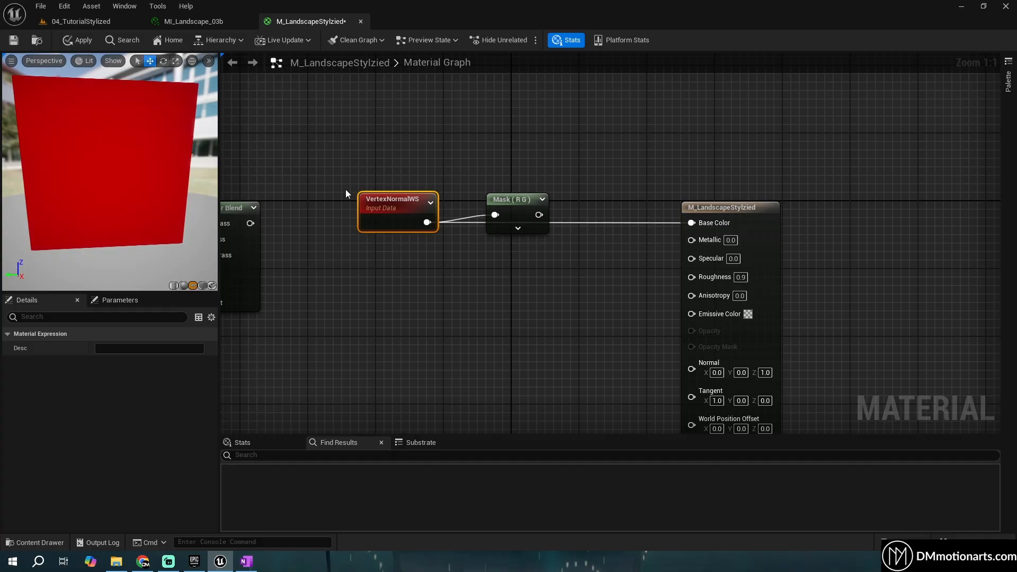
Compare the normal colors on the level's flat ground and mountain slopes against the world axis directions
{"action": "left_click", "coordinate": [80, 22]}
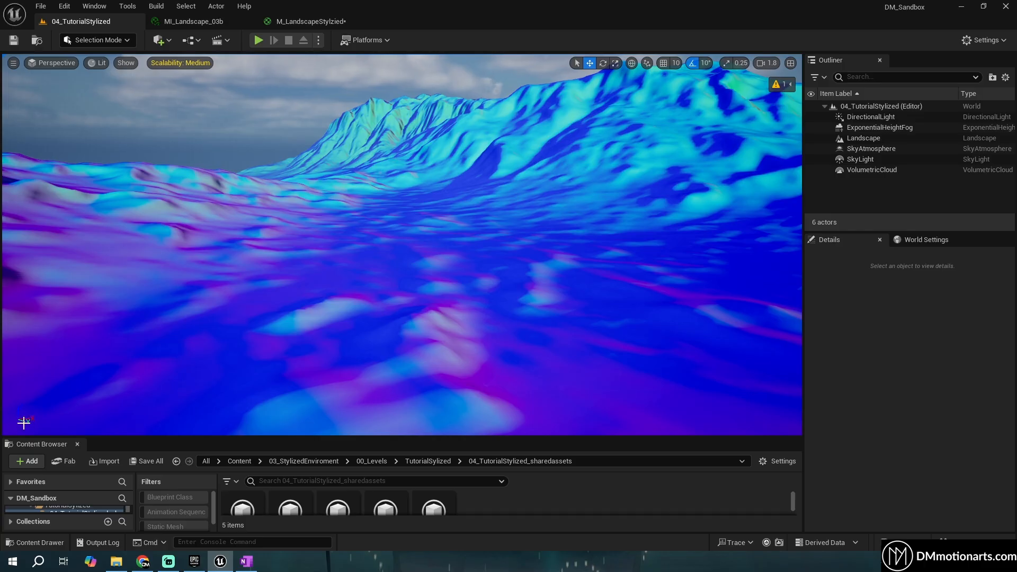
{"action": "right_click_drag", "start_coordinate": [335, 291], "coordinate": [413, 307]}
{"action": "right_click_drag", "start_coordinate": [397, 246], "coordinate": [422, 244]}
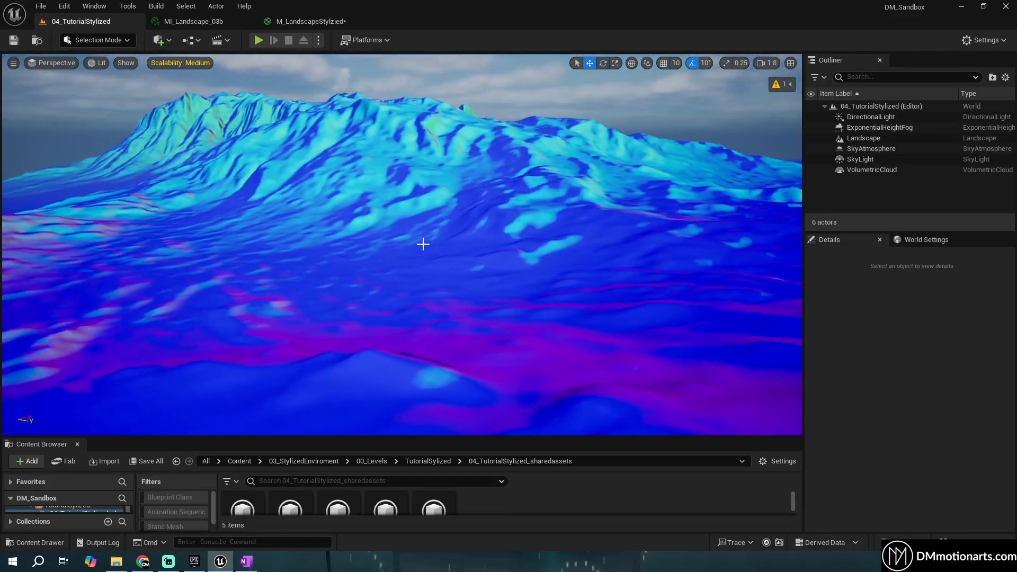
{"action": "right_click_drag", "start_coordinate": [408, 313], "coordinate": [365, 344]}
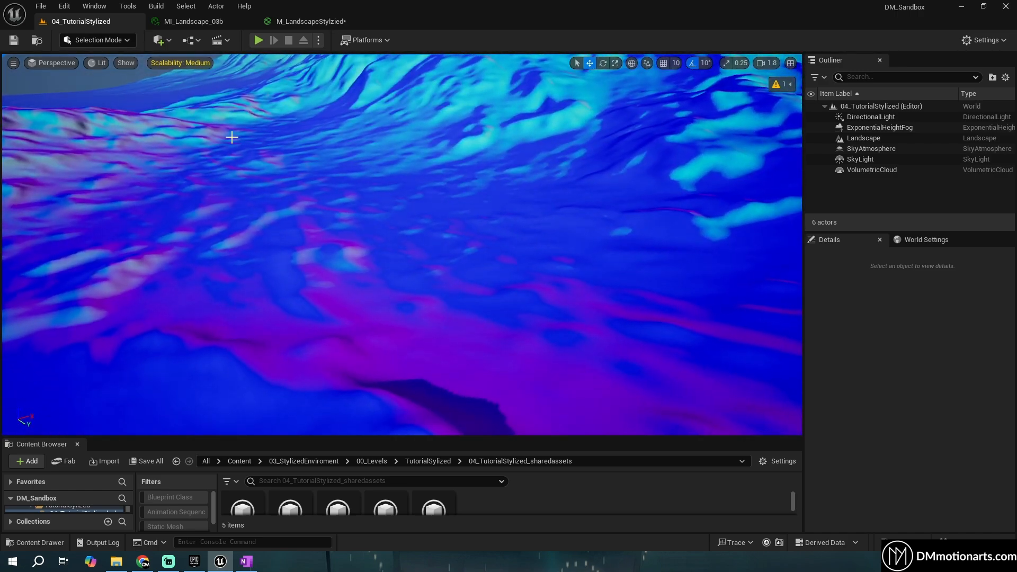
Set the Mask node after VertexNormalWS to pass only the B channel, with R and G disabled, and collapse its channel options
{"action": "left_click", "coordinate": [316, 17]}
{"action": "left_click", "coordinate": [487, 204]}
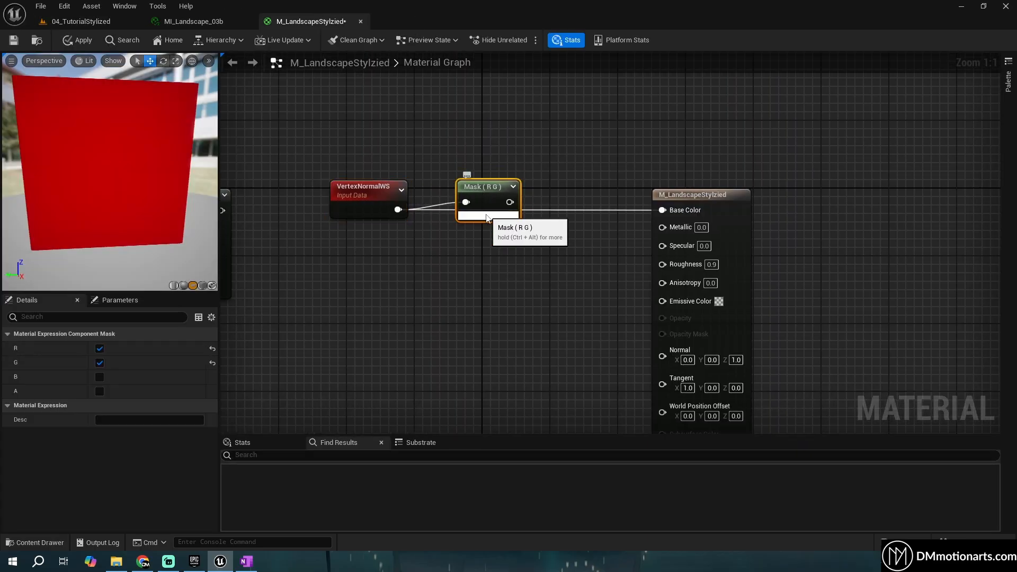
{"action": "left_click", "coordinate": [488, 215]}
{"action": "left_click", "coordinate": [484, 219]}
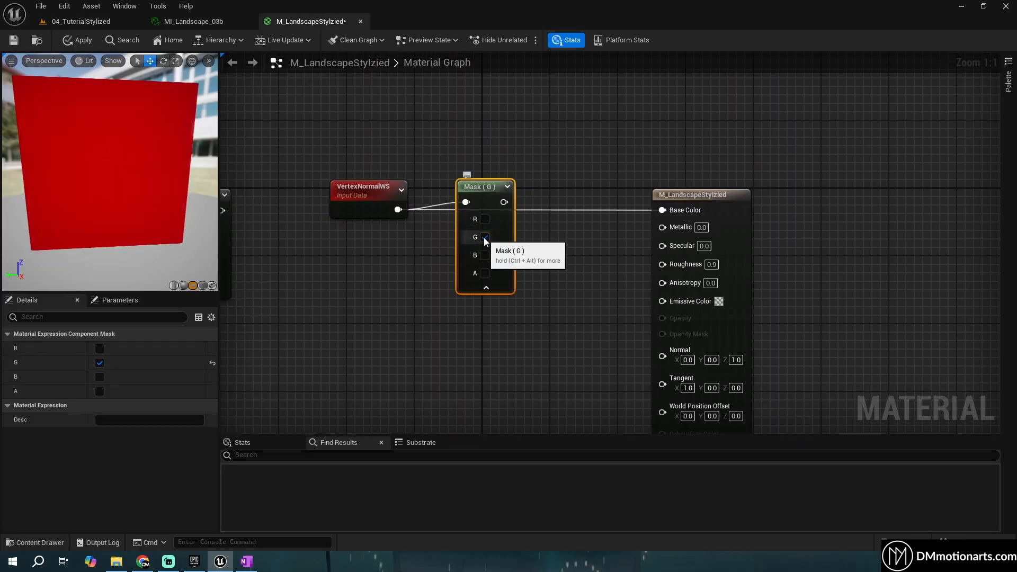
{"action": "left_click", "coordinate": [485, 237]}
{"action": "left_click", "coordinate": [484, 255]}
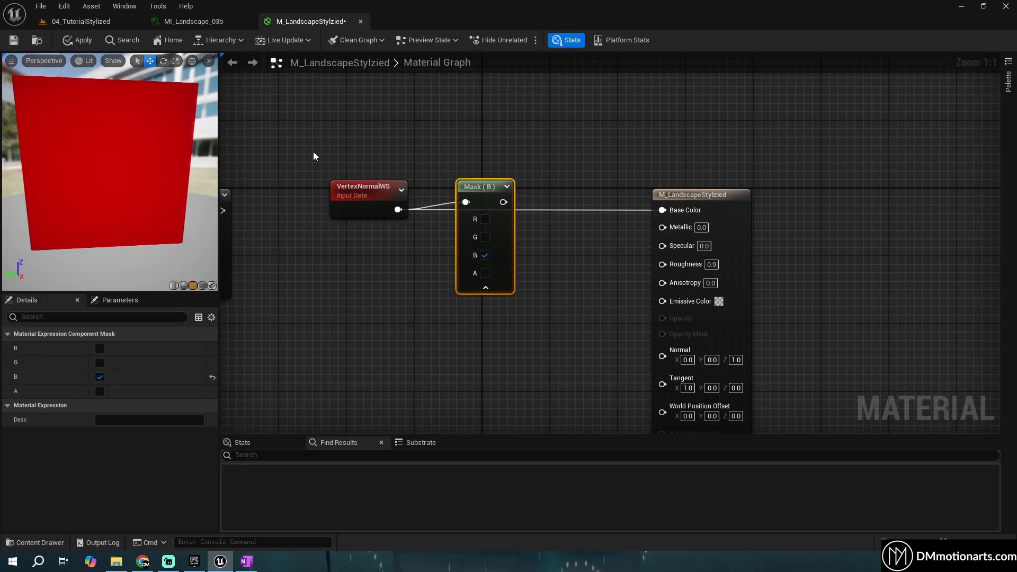
{"action": "left_click_drag", "start_coordinate": [313, 151], "coordinate": [412, 252]}
{"action": "left_click", "coordinate": [485, 287]}
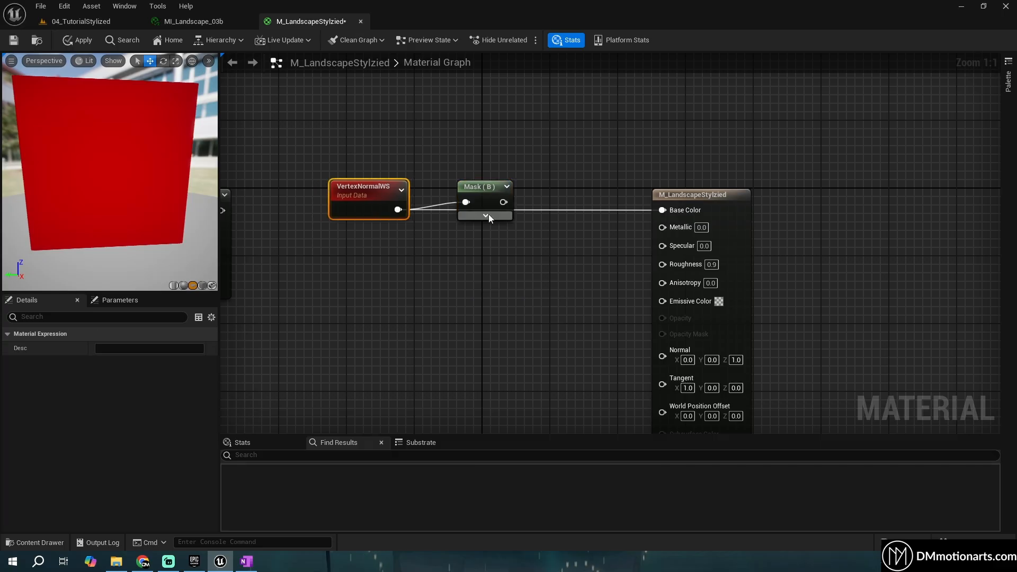
Feed the Mask (B) output into Base Color, line the Mask node up with VertexNormalWS, and apply the material
{"action": "left_click_drag", "start_coordinate": [493, 199], "coordinate": [662, 210]}
{"action": "left_click_drag", "start_coordinate": [451, 183], "coordinate": [452, 192]}
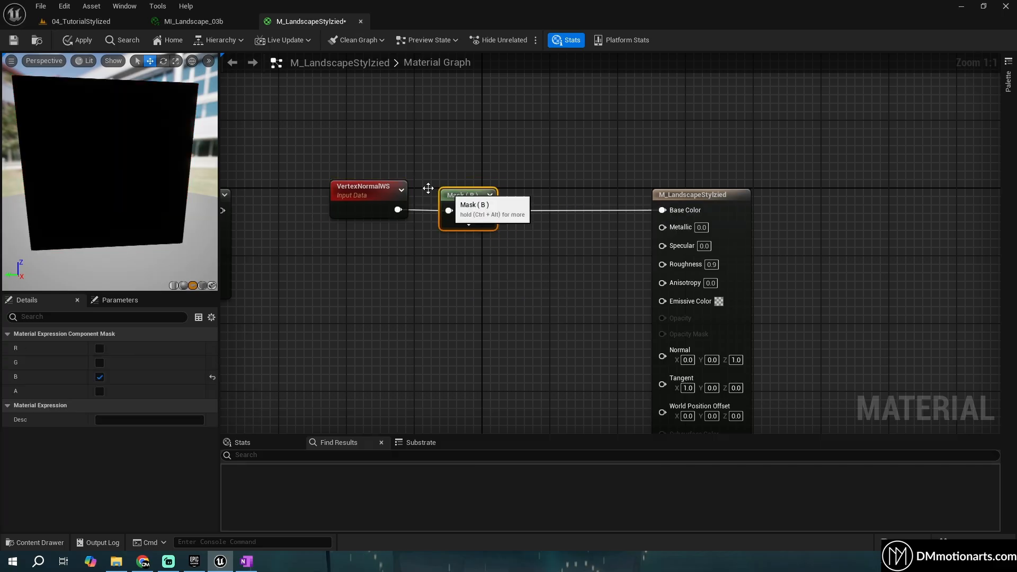
{"action": "left_click", "coordinate": [89, 45]}
Turn to the mountains in the 04_TutorialStylized level and switch the viewport shading from Lit to Unlit
{"action": "left_click", "coordinate": [104, 24]}
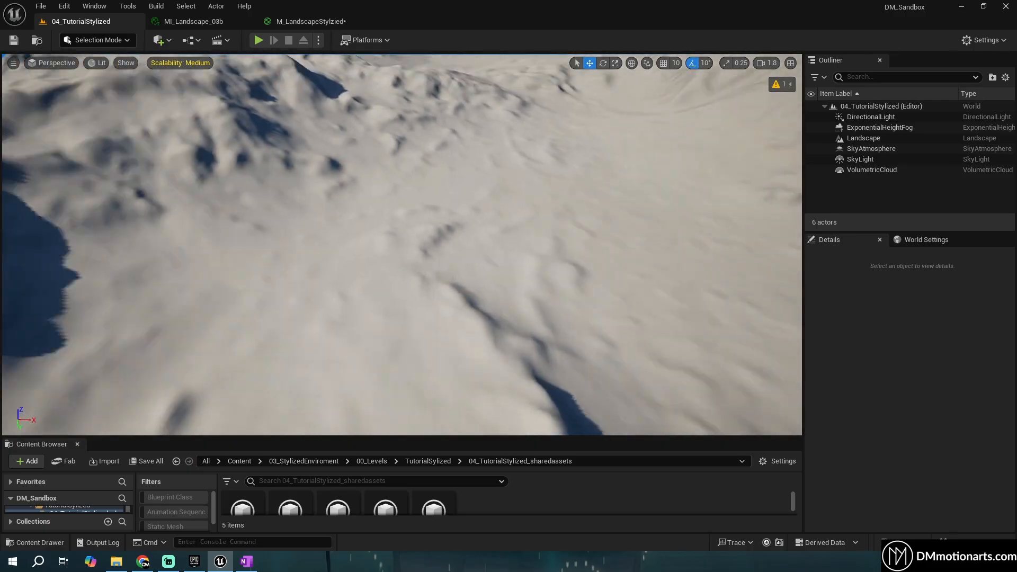
{"action": "right_click_drag", "start_coordinate": [401, 245], "coordinate": [248, 223]}
{"action": "left_click", "coordinate": [101, 63]}
{"action": "left_click", "coordinate": [117, 115]}
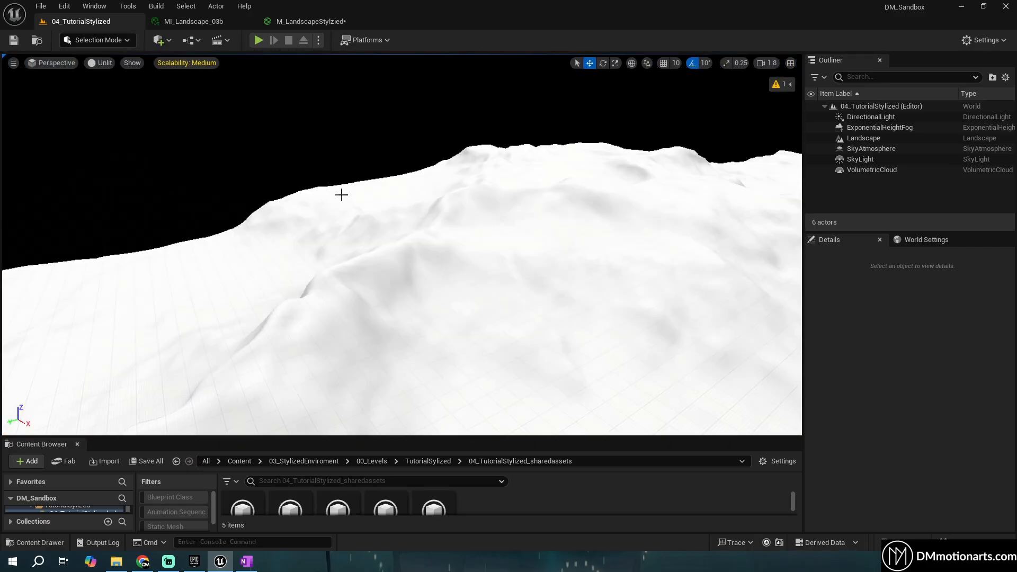
Examine how the blue-channel mask shades the landscape's flat ground and steep mountain slopes from several distances
{"action": "right_click_drag", "start_coordinate": [341, 194], "coordinate": [434, 141]}
{"action": "key", "text": "w"}
{"action": "scroll", "coordinate": [402, 245], "scroll_direction": "up", "scroll_amount": 2}
{"action": "key", "text": "w"}
{"action": "scroll", "coordinate": [401, 245], "scroll_direction": "up", "scroll_amount": 2}
{"action": "key", "text": "w"}
{"action": "key", "text": "s"}
{"action": "key", "text": "s"}
{"action": "key", "text": "w"}
{"action": "key", "text": "s"}
{"action": "key", "text": "w"}
{"action": "key", "text": "w"}
{"action": "key", "text": "s"}
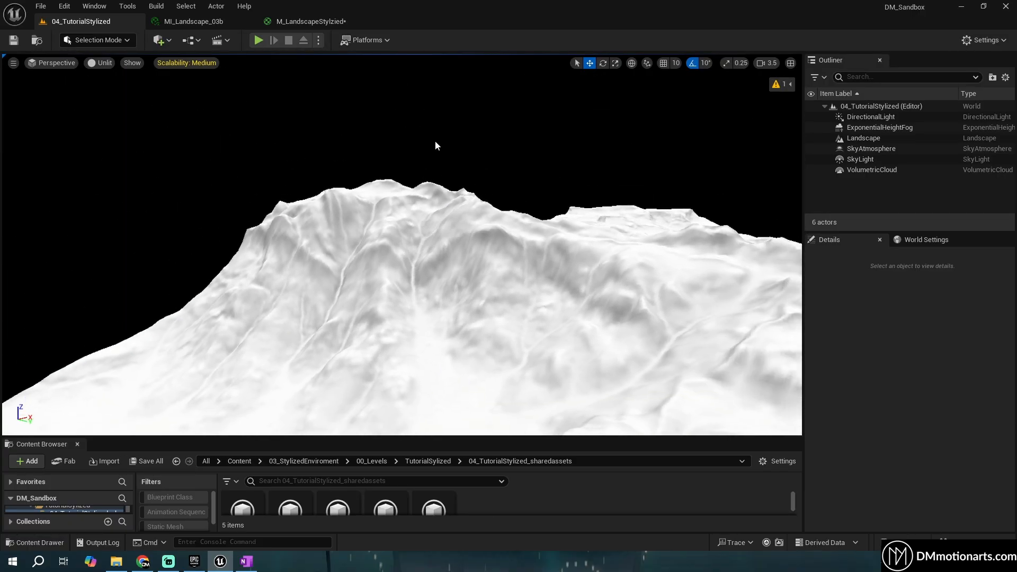
Insert a Saturate node between Mask (B) and Base Color in M_LandscapeStylzied and apply the material
{"action": "left_click", "coordinate": [317, 21]}
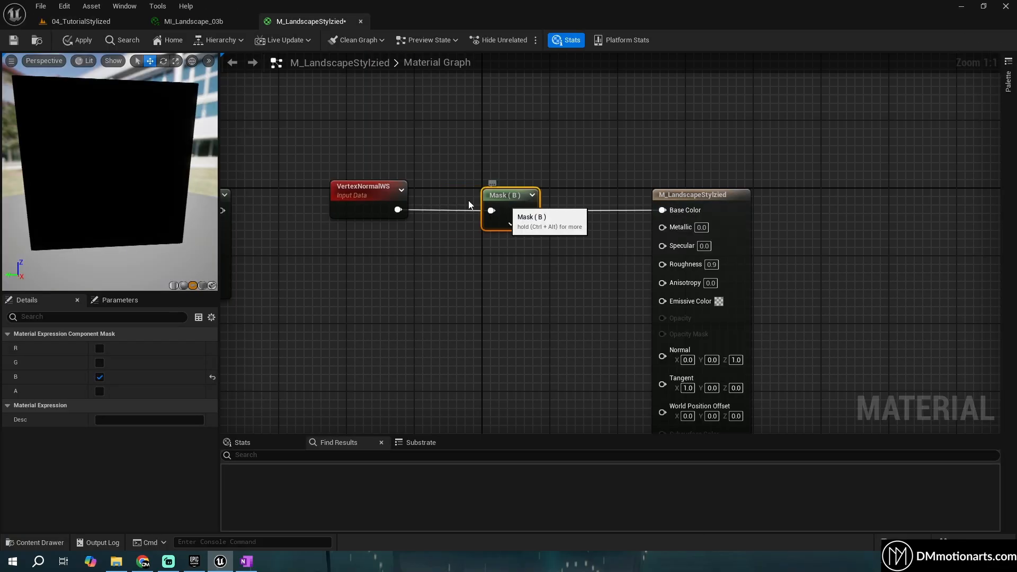
{"action": "left_click_drag", "start_coordinate": [509, 196], "coordinate": [662, 210]}
{"action": "type", "text": "sat"}
{"action": "left_click", "coordinate": [540, 265]}
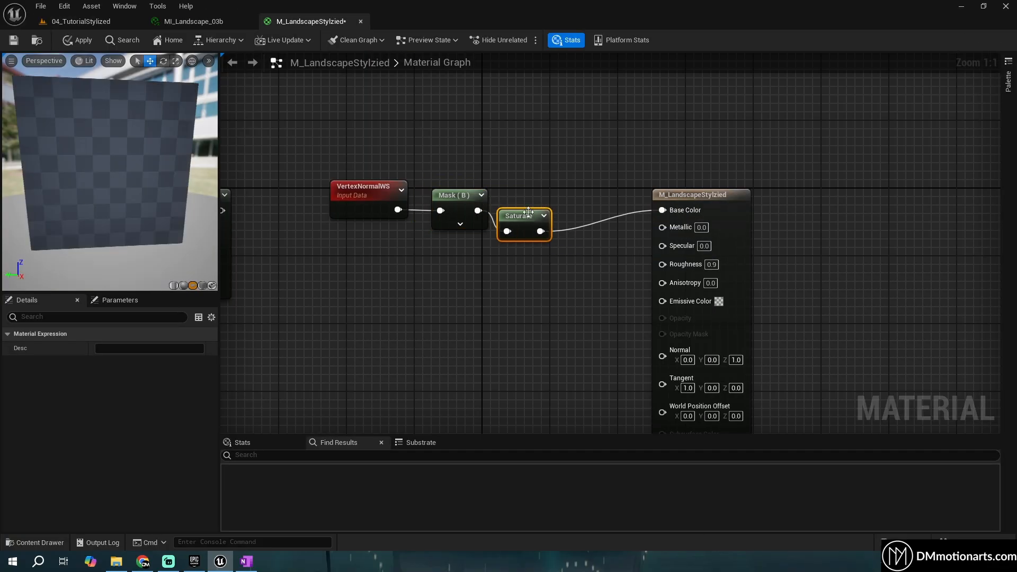
{"action": "left_click_drag", "start_coordinate": [518, 216], "coordinate": [528, 203]}
{"action": "left_click", "coordinate": [78, 40]}
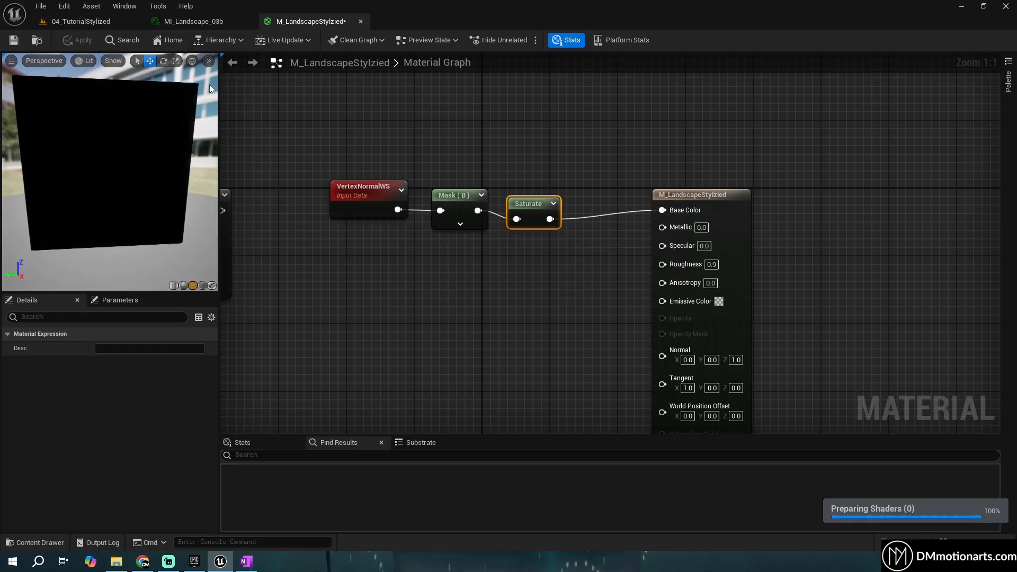
Check the saturated mask on the level's landscape and compare it with the node chain in the material graph
{"action": "left_click", "coordinate": [84, 21]}
{"action": "right_click_drag", "start_coordinate": [402, 245], "coordinate": [377, 159]}
{"action": "left_click", "coordinate": [307, 22]}
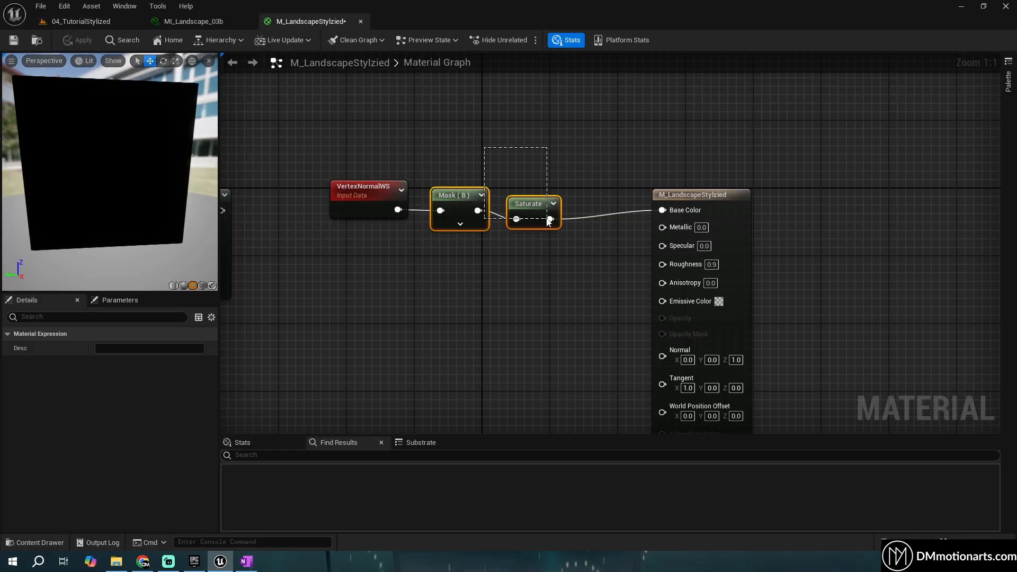
{"action": "left_click", "coordinate": [81, 21]}
{"action": "key", "text": "s"}
{"action": "right_click_drag", "start_coordinate": [402, 245], "coordinate": [333, 308]}
{"action": "left_click", "coordinate": [302, 22]}
Straighten the VertexNormalWS, Mask (B) and Saturate nodes into one row with Base Color and shift them slightly toward the output
{"action": "left_click_drag", "start_coordinate": [366, 153], "coordinate": [558, 221]}
{"action": "left_click_drag", "start_coordinate": [348, 138], "coordinate": [524, 211]}
{"action": "key", "text": "q"}
{"action": "right_click", "coordinate": [487, 206]}
{"action": "left_click_drag", "start_coordinate": [365, 119], "coordinate": [449, 196]}
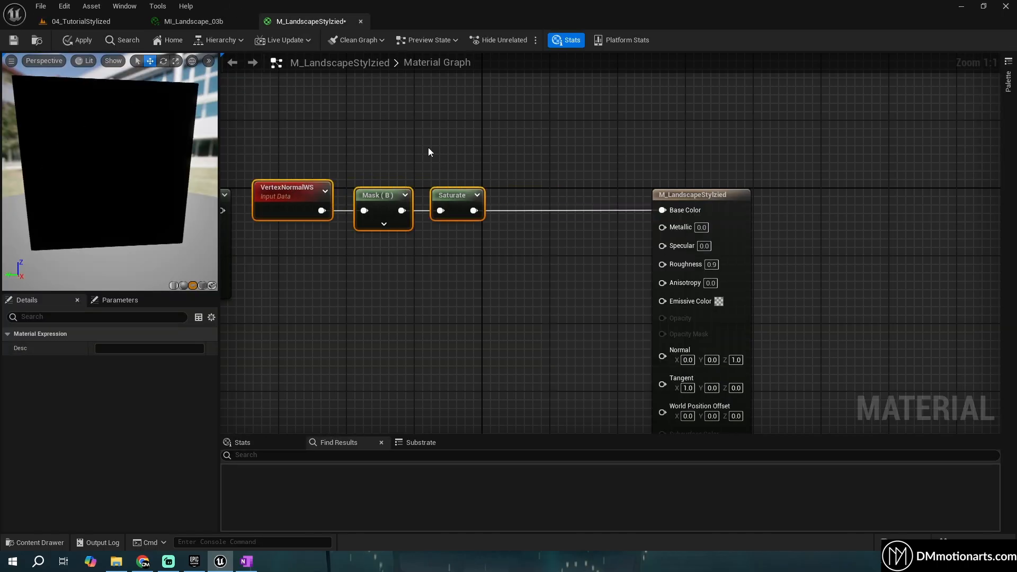
{"action": "right_click_drag", "start_coordinate": [428, 147], "coordinate": [538, 143]}
{"action": "left_click_drag", "start_coordinate": [381, 131], "coordinate": [550, 188]}
{"action": "left_click_drag", "start_coordinate": [549, 191], "coordinate": [568, 191]}
{"action": "left_click", "coordinate": [112, 23]}
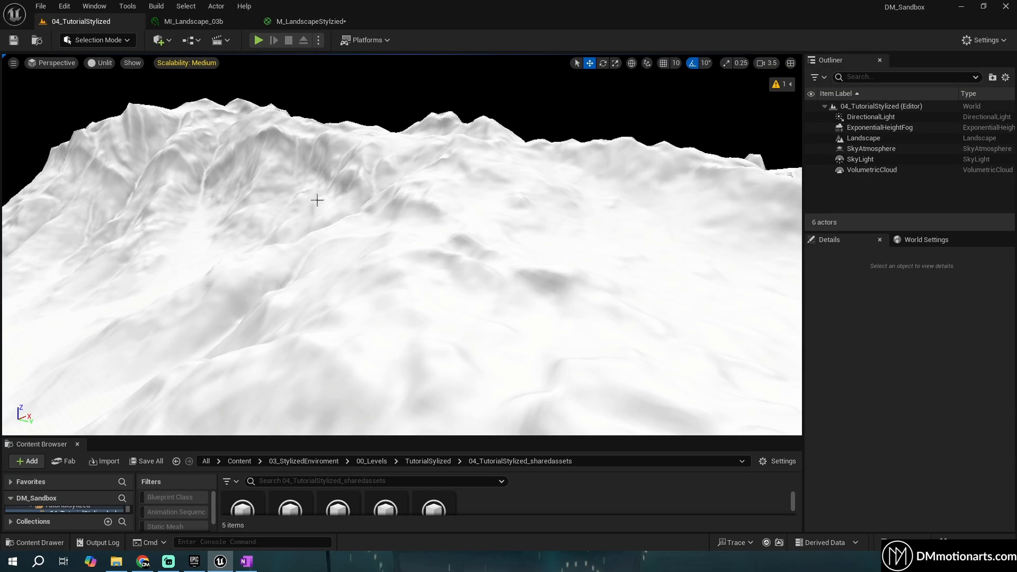
{"action": "left_click", "coordinate": [305, 22]}
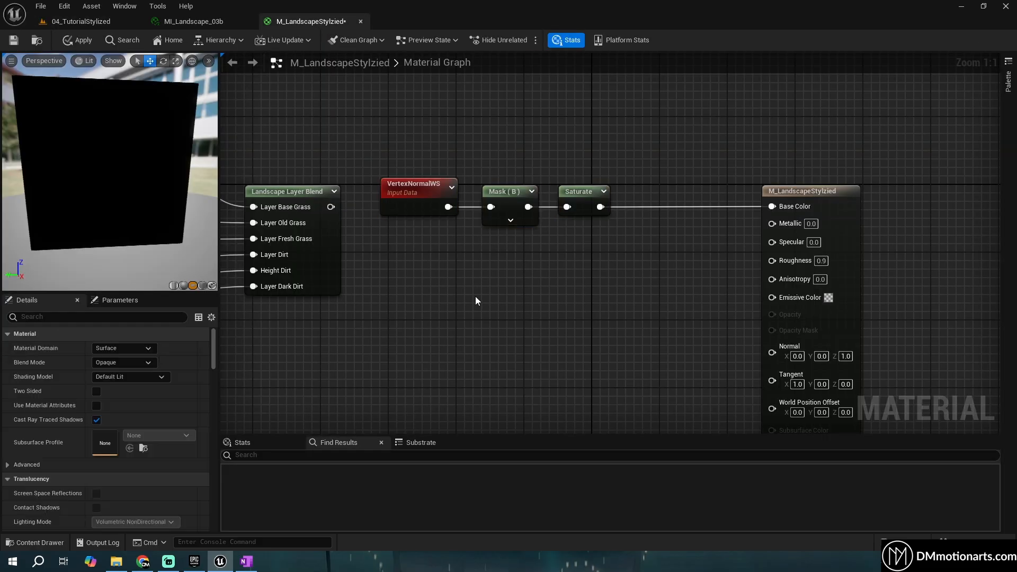
Add a Constant3Vector node below VertexNormalWS and set its value to 0,0,1
{"action": "key", "text": "3"}
{"action": "left_click", "coordinate": [421, 279]}
{"action": "left_click_drag", "start_coordinate": [438, 287], "coordinate": [416, 277]}
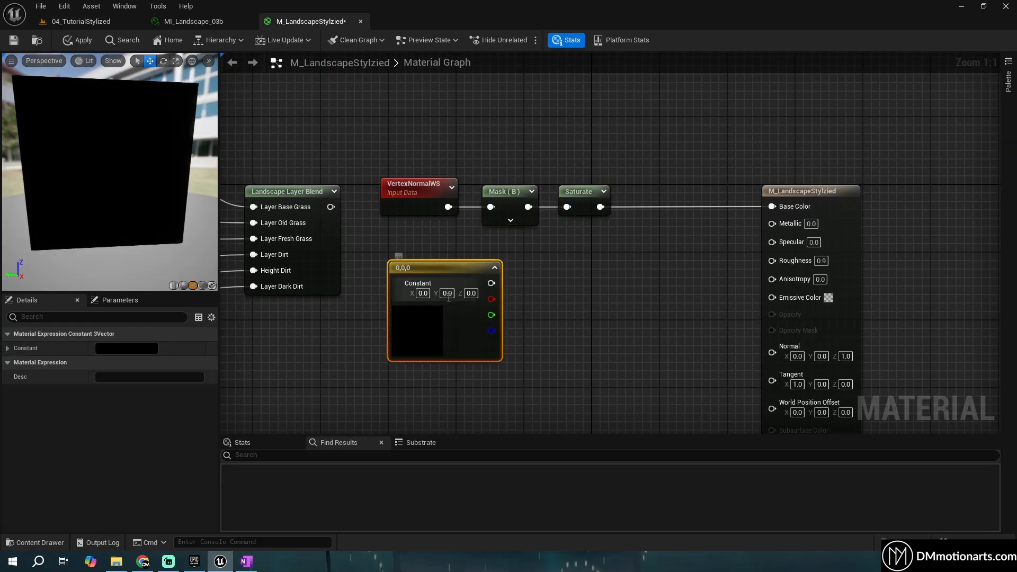
{"action": "left_click", "coordinate": [466, 294]}
{"action": "type", "text": "1"}
{"action": "left_click", "coordinate": [504, 360]}
{"action": "left_click_drag", "start_coordinate": [462, 303], "coordinate": [445, 295]}
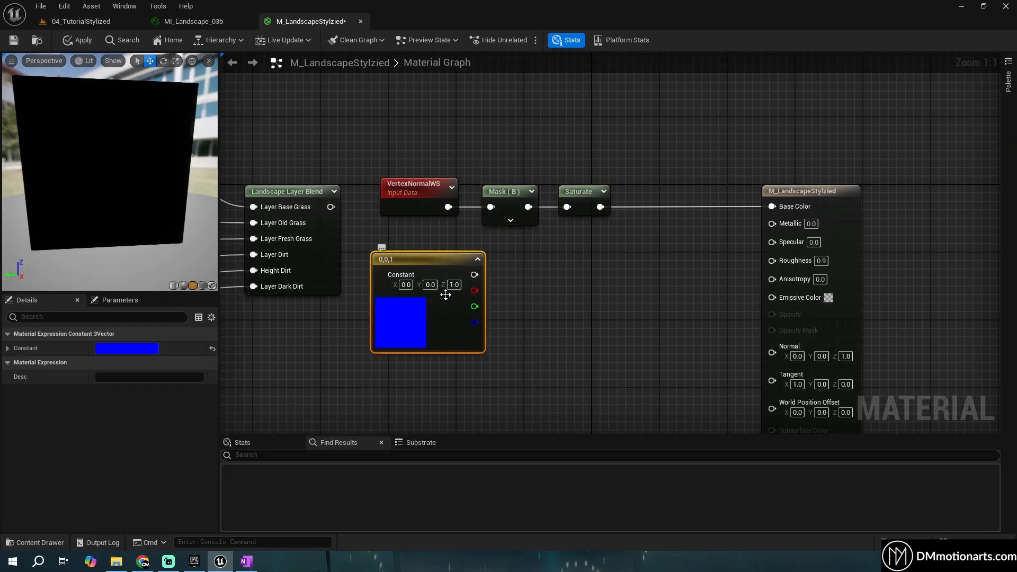
Compare the 0,0,1 constant and the normal mask chain with the direction of the level's ground and slopes
{"action": "left_click_drag", "start_coordinate": [363, 240], "coordinate": [441, 320]}
{"action": "left_click_drag", "start_coordinate": [510, 377], "coordinate": [509, 377]}
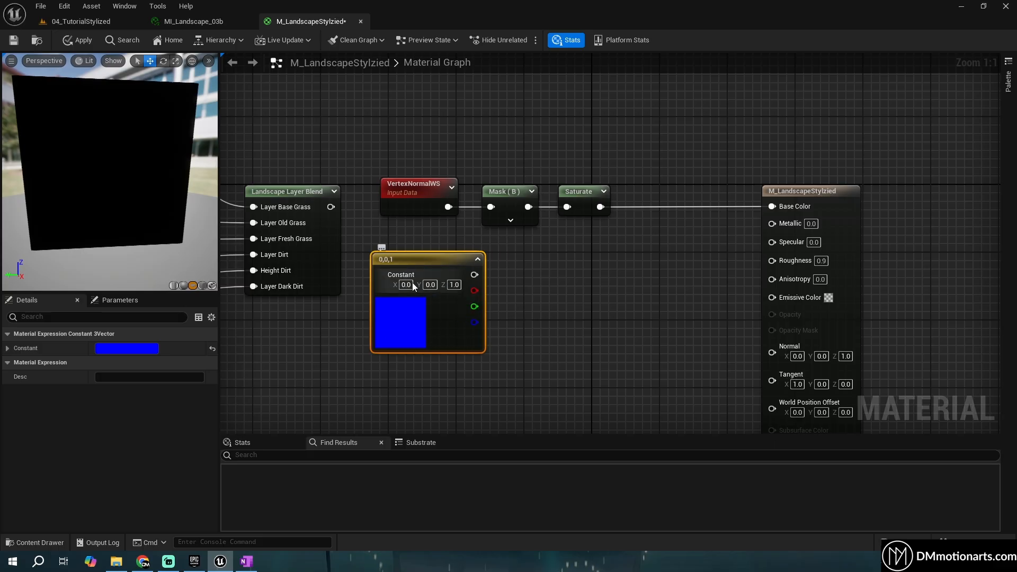
{"action": "left_click", "coordinate": [114, 17]}
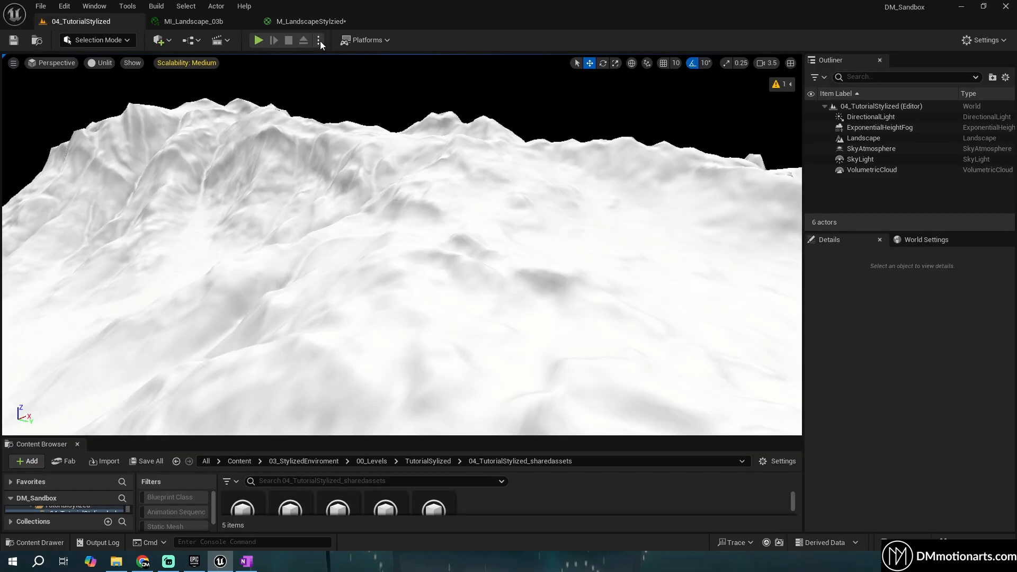
{"action": "left_click", "coordinate": [311, 21]}
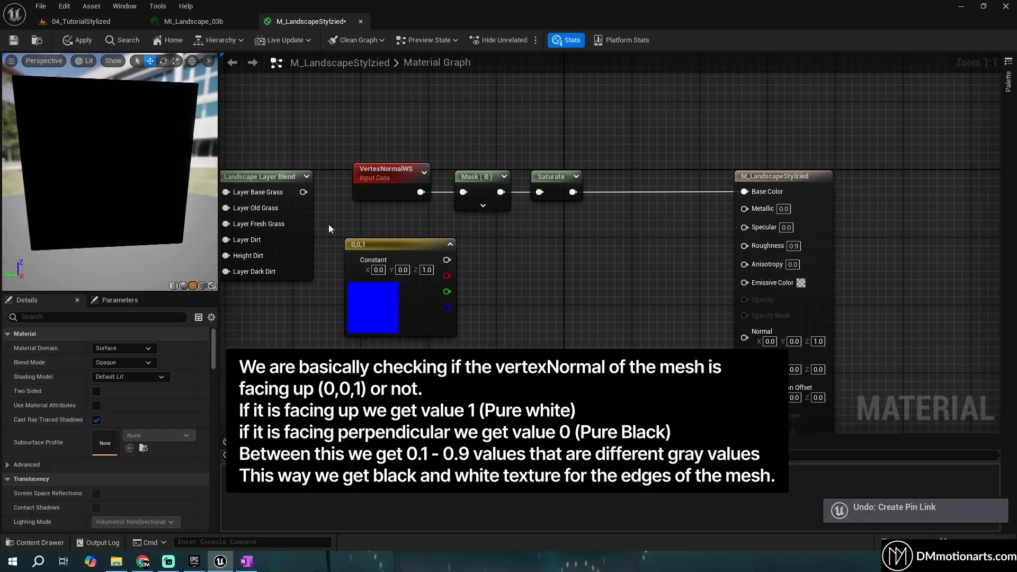
{"action": "left_click_drag", "start_coordinate": [328, 225], "coordinate": [488, 358]}
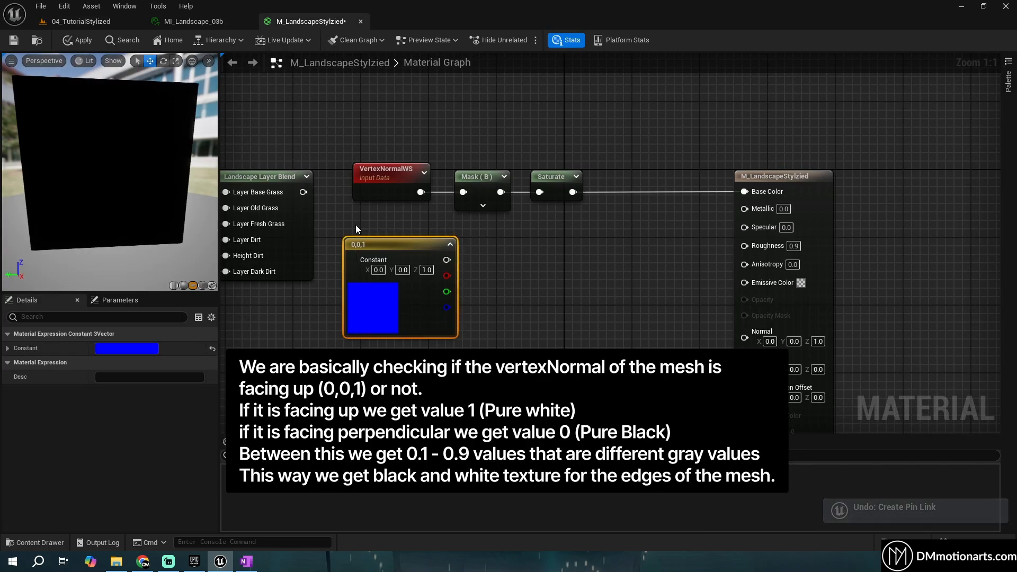
{"action": "left_click_drag", "start_coordinate": [341, 226], "coordinate": [497, 370]}
{"action": "left_click_drag", "start_coordinate": [347, 121], "coordinate": [600, 233]}
{"action": "left_click_drag", "start_coordinate": [343, 232], "coordinate": [446, 334]}
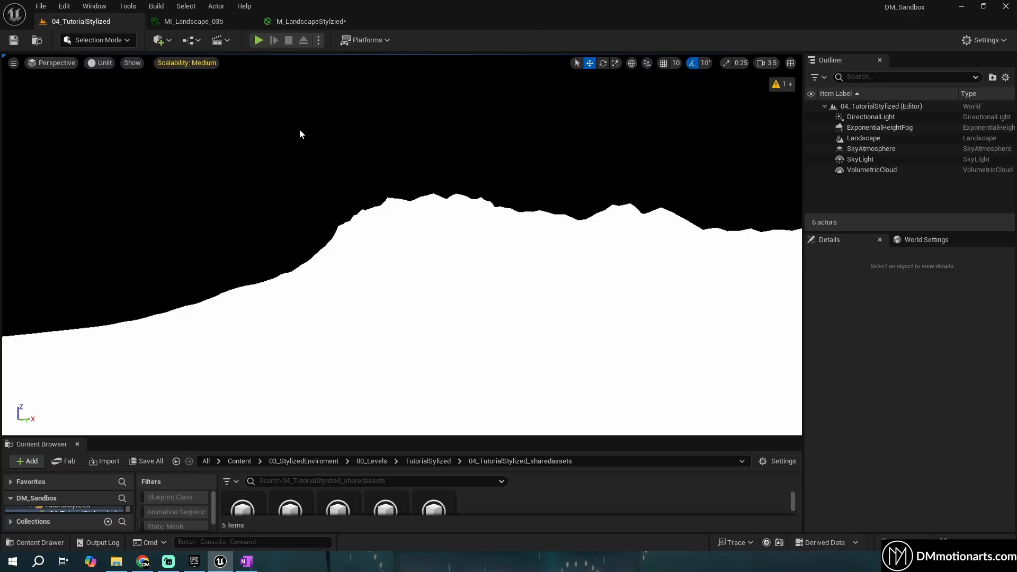
{"action": "right_click_drag", "start_coordinate": [377, 256], "coordinate": [313, 313]}
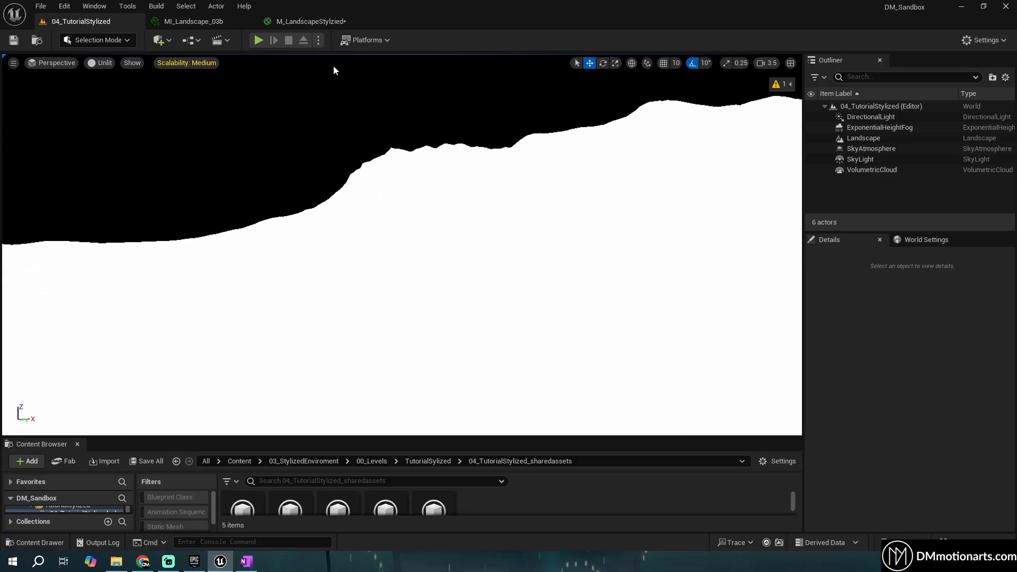
{"action": "right_click_drag", "start_coordinate": [338, 228], "coordinate": [368, 255]}
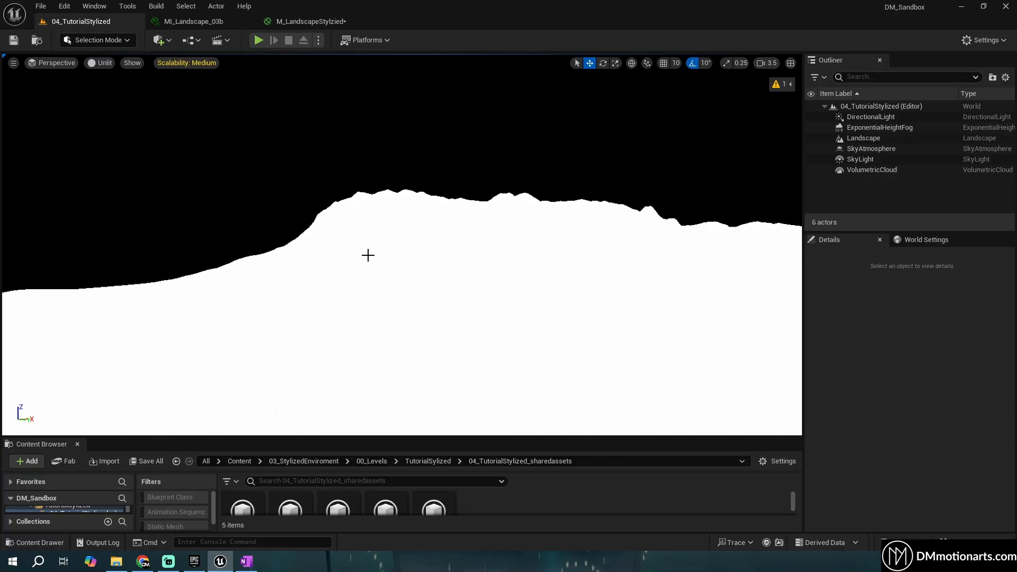
{"action": "left_click", "coordinate": [311, 21]}
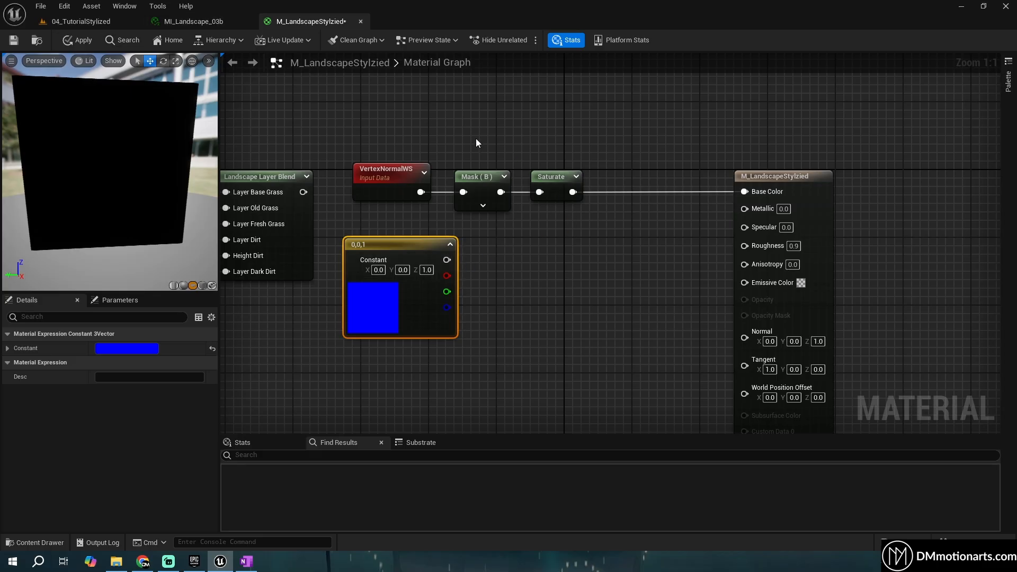
Add a Dot node with the Saturate output in A and the 0,0,1 constant in B
{"action": "left_click_drag", "start_coordinate": [475, 143], "coordinate": [576, 213]}
{"action": "right_click", "coordinate": [572, 249]}
{"action": "type", "text": "d"}
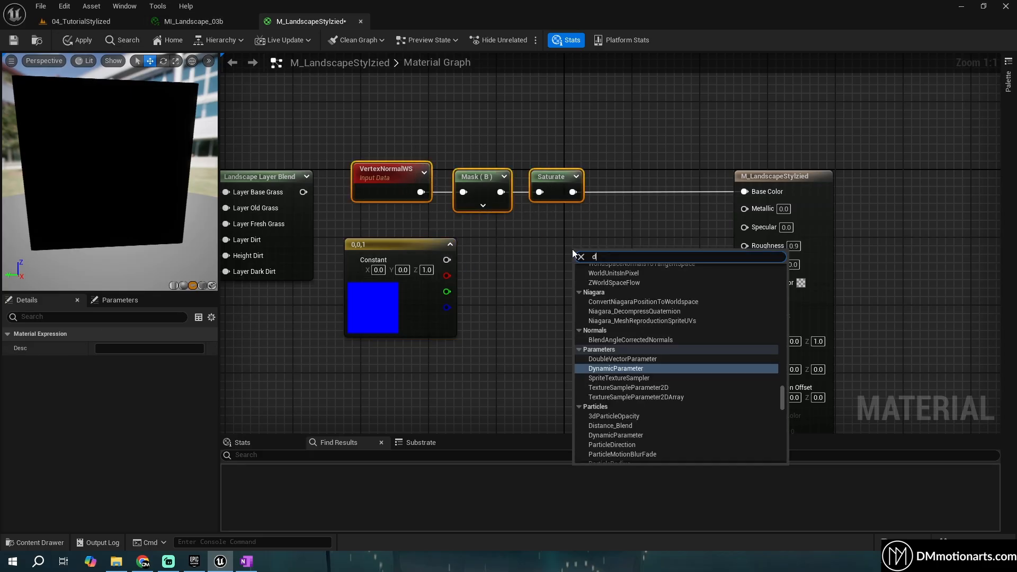
{"action": "type", "text": "ot"}
{"action": "key", "text": "Return"}
{"action": "left_click_drag", "start_coordinate": [573, 191], "coordinate": [593, 268]}
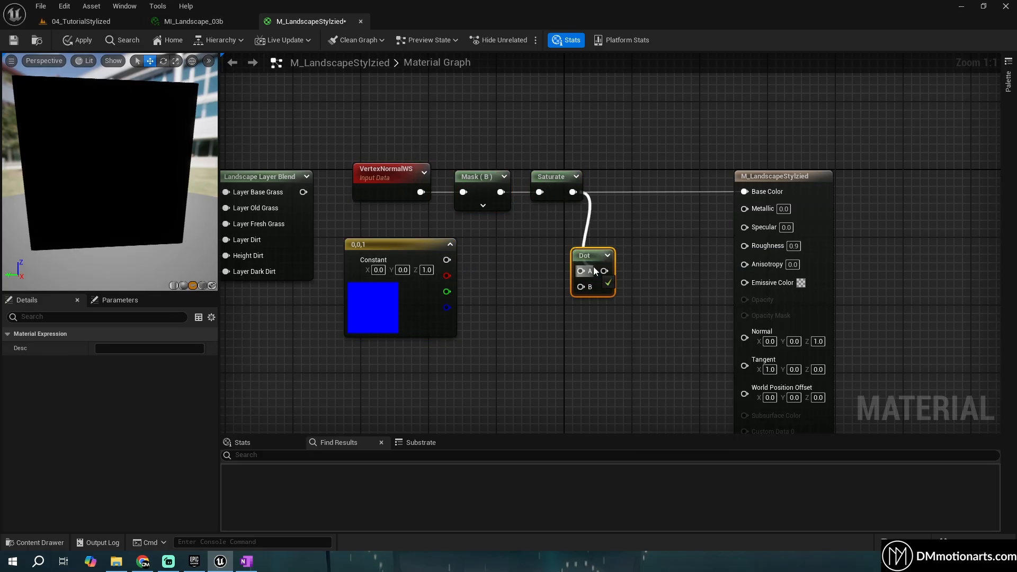
{"action": "left_click_drag", "start_coordinate": [447, 259], "coordinate": [589, 288]}
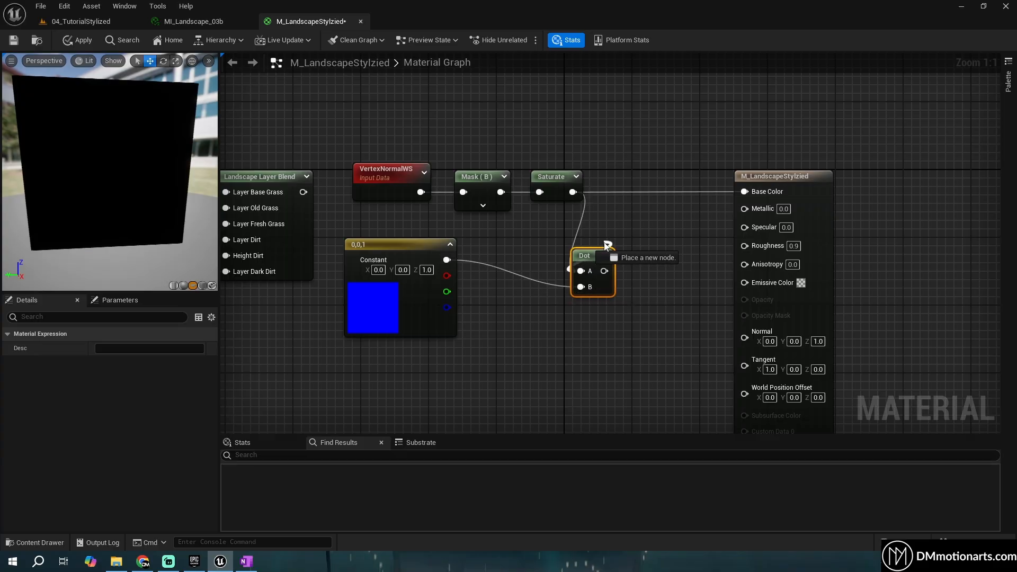
Place the Dot node closer to the output, feed it into Base Color, and apply the material
{"action": "left_click_drag", "start_coordinate": [588, 253], "coordinate": [606, 233]}
{"action": "left_click_drag", "start_coordinate": [750, 198], "coordinate": [751, 196]}
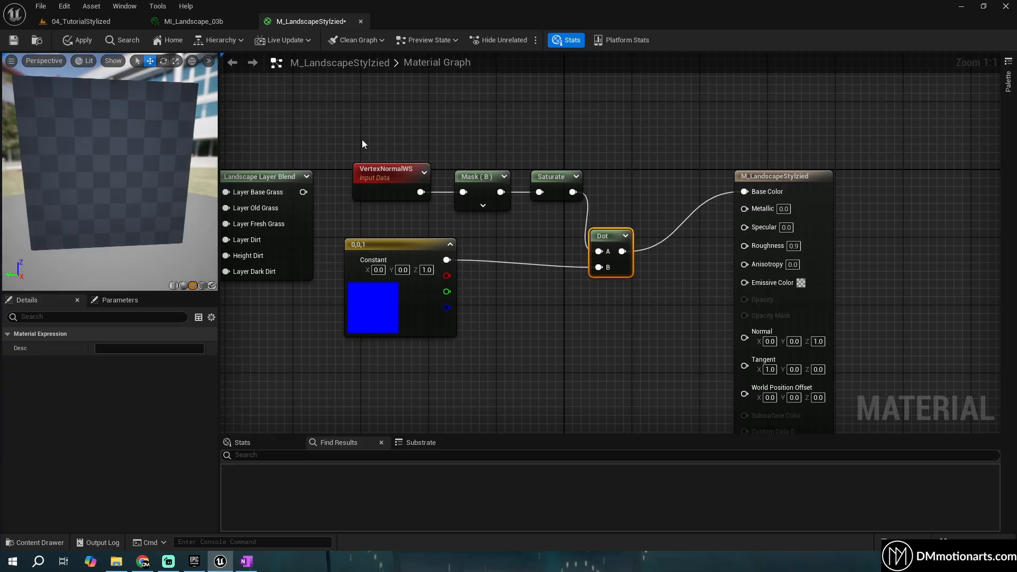
{"action": "left_click", "coordinate": [81, 40]}
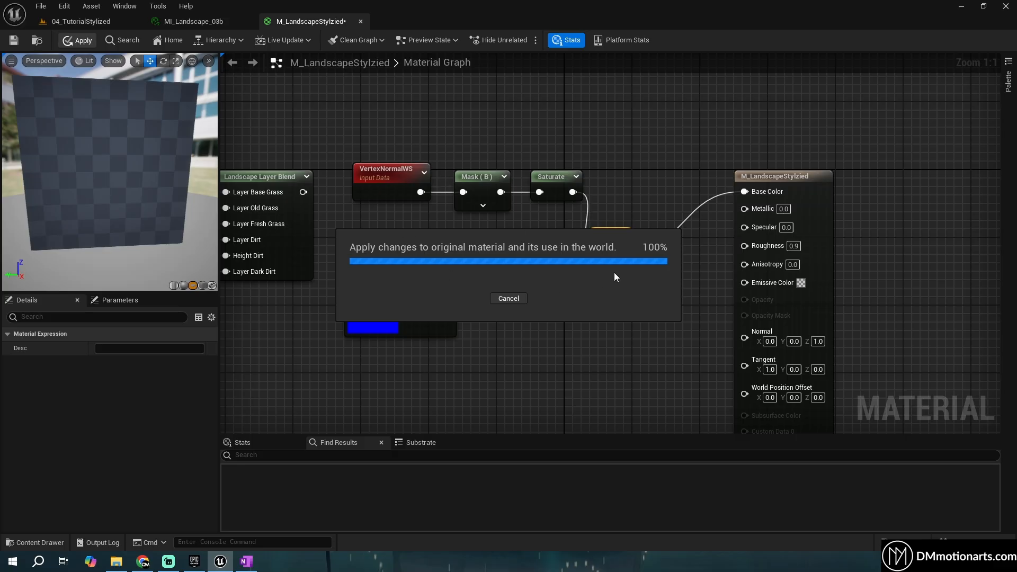
{"action": "left_click", "coordinate": [450, 334]}
Examine the dot-product shading on the level's flat ground, hills and steep mountain slopes from different angles
{"action": "left_click", "coordinate": [90, 21]}
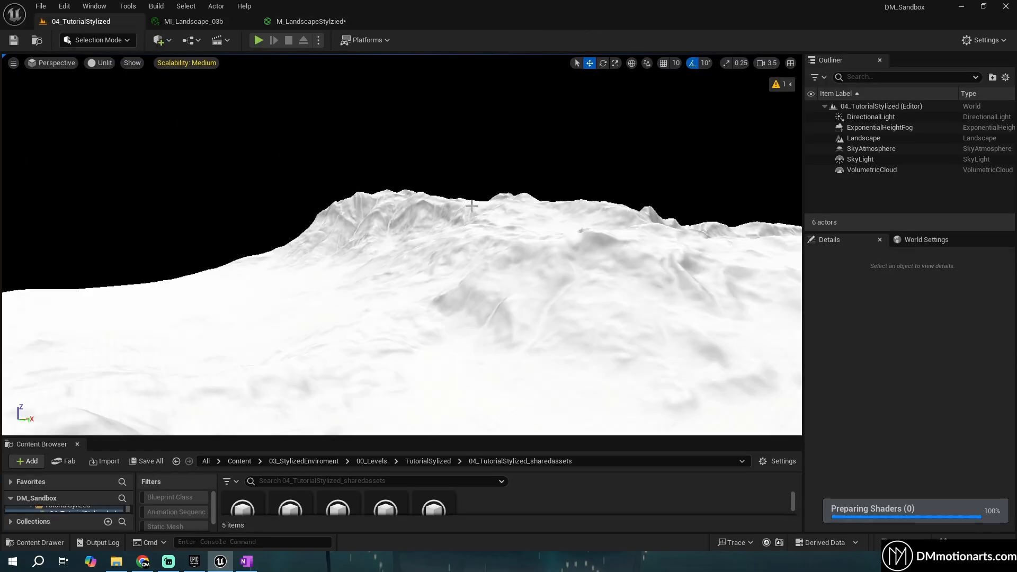
{"action": "right_click_drag", "start_coordinate": [471, 205], "coordinate": [472, 205]}
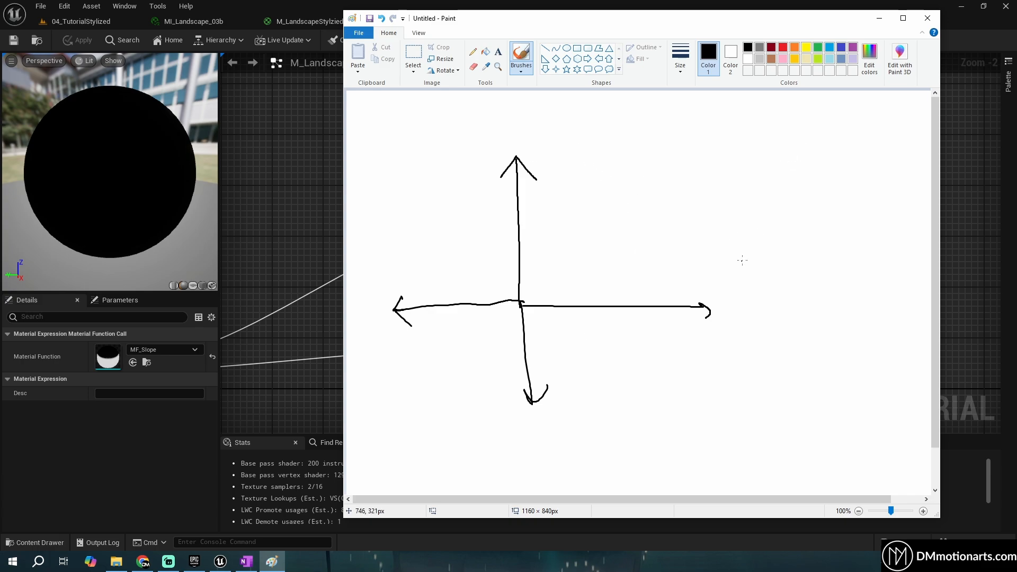
{"action": "left_click", "coordinate": [75, 20]}
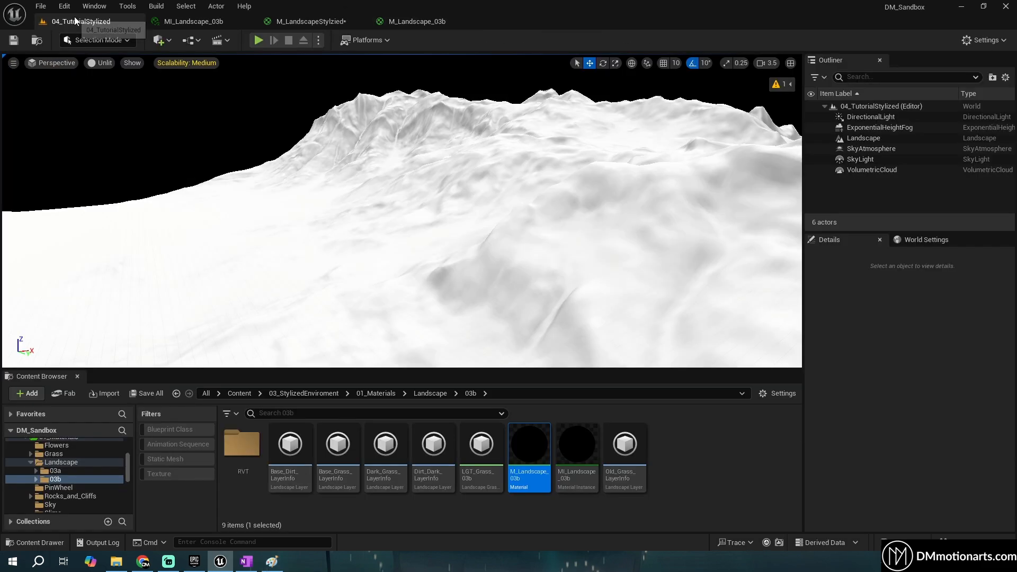
{"action": "right_click_drag", "start_coordinate": [383, 178], "coordinate": [476, 163]}
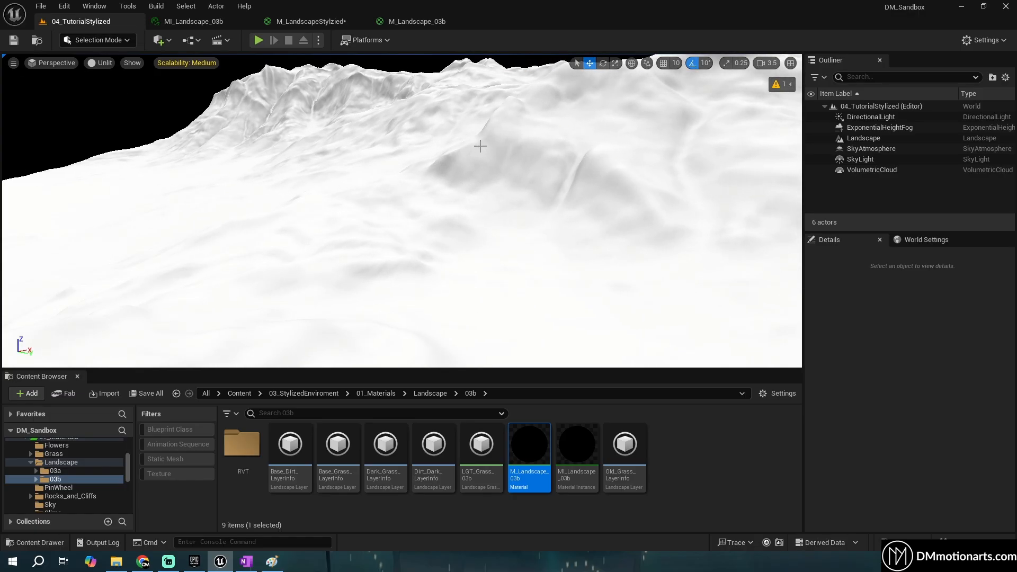
{"action": "right_click_drag", "start_coordinate": [438, 195], "coordinate": [437, 195]}
{"action": "right_click_drag", "start_coordinate": [415, 271], "coordinate": [415, 270]}
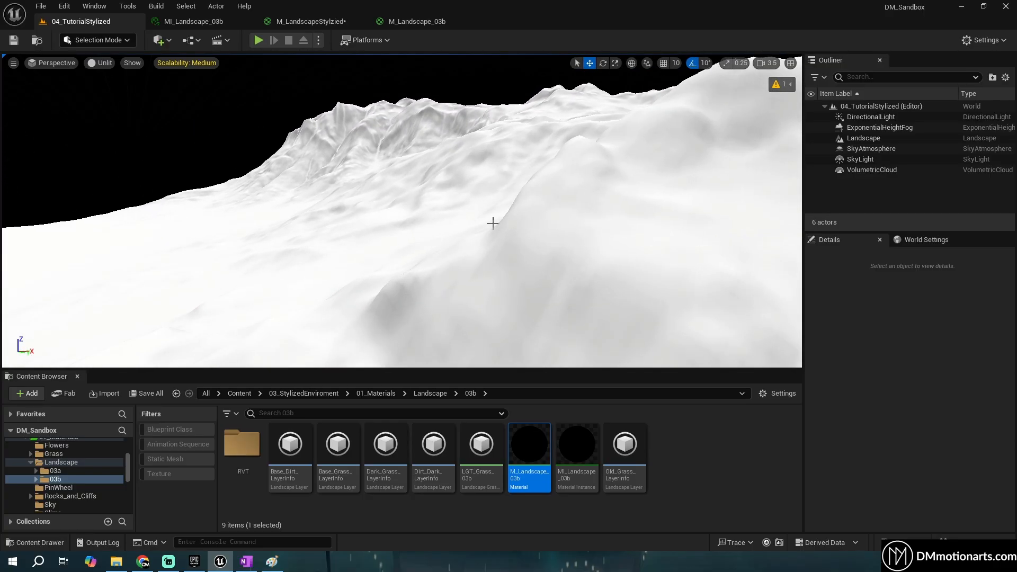
{"action": "right_click_drag", "start_coordinate": [325, 243], "coordinate": [324, 243]}
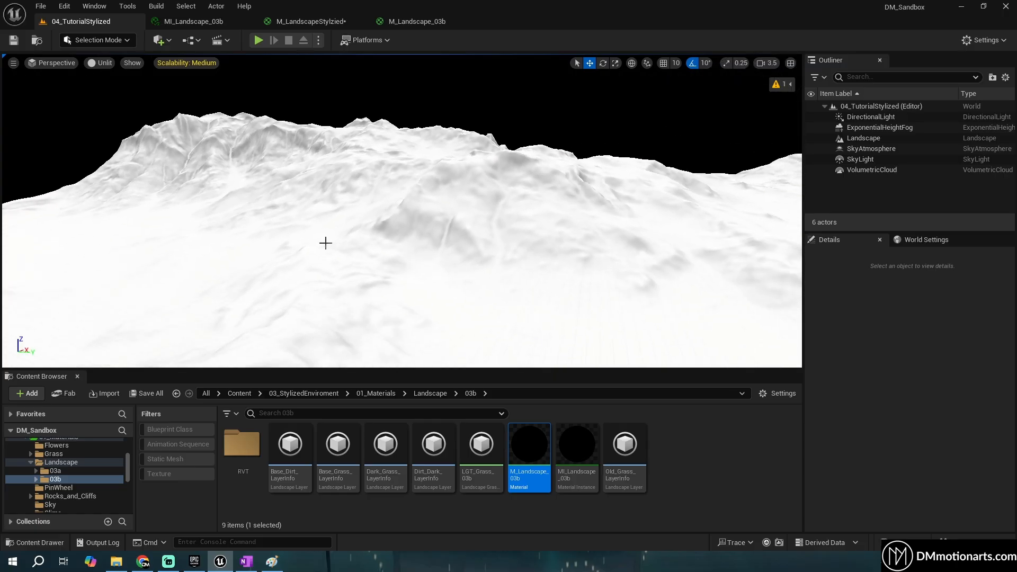
{"action": "right_click_drag", "start_coordinate": [581, 161], "coordinate": [581, 161]}
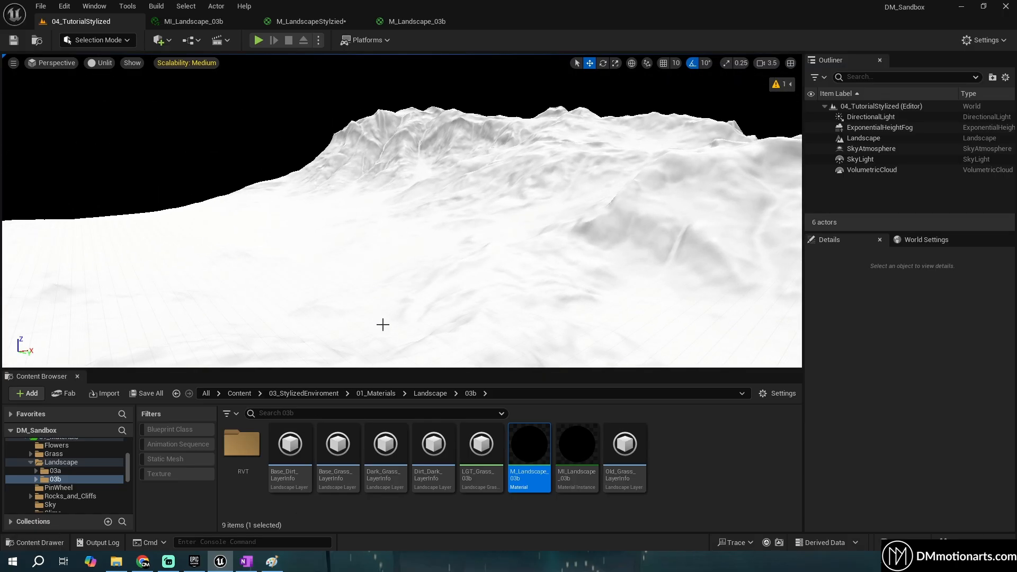
Switch to the Paint axis sketch and draw a few short freehand strokes in the blank area beside the upward arrow
{"action": "left_click", "coordinate": [272, 561]}
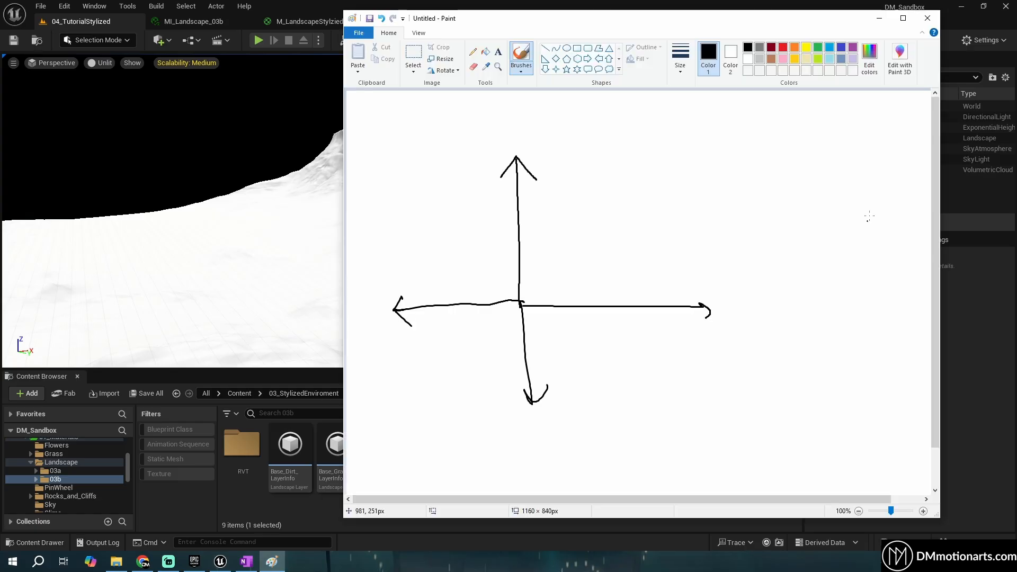
{"action": "left_click_drag", "start_coordinate": [798, 133], "coordinate": [800, 173]}
{"action": "left_click_drag", "start_coordinate": [796, 128], "coordinate": [805, 141]}
{"action": "left_click_drag", "start_coordinate": [859, 112], "coordinate": [861, 134]}
{"action": "left_click_drag", "start_coordinate": [825, 111], "coordinate": [828, 137]}
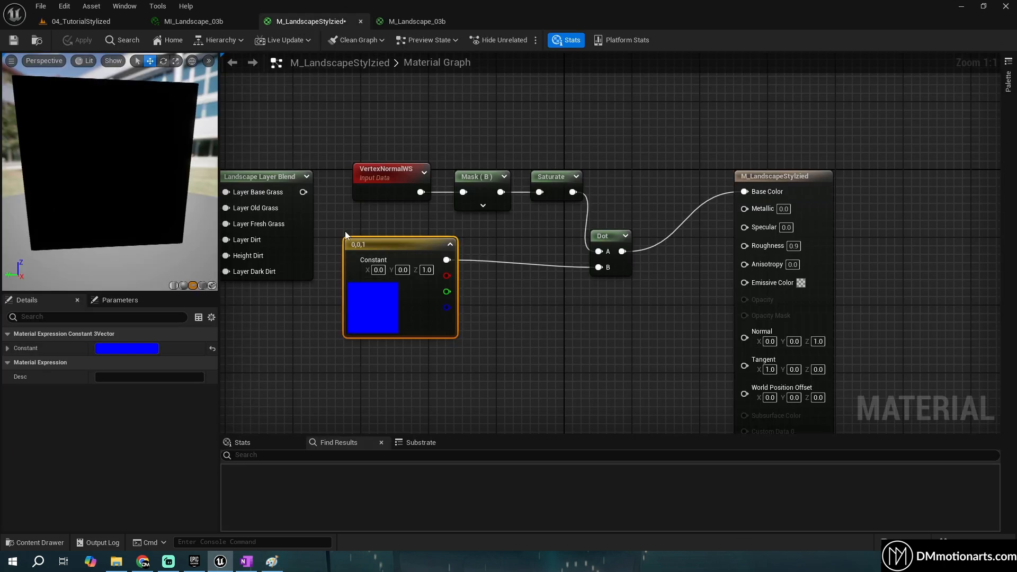
{"action": "left_click_drag", "start_coordinate": [344, 223], "coordinate": [466, 347]}
{"action": "left_click", "coordinate": [271, 560]}
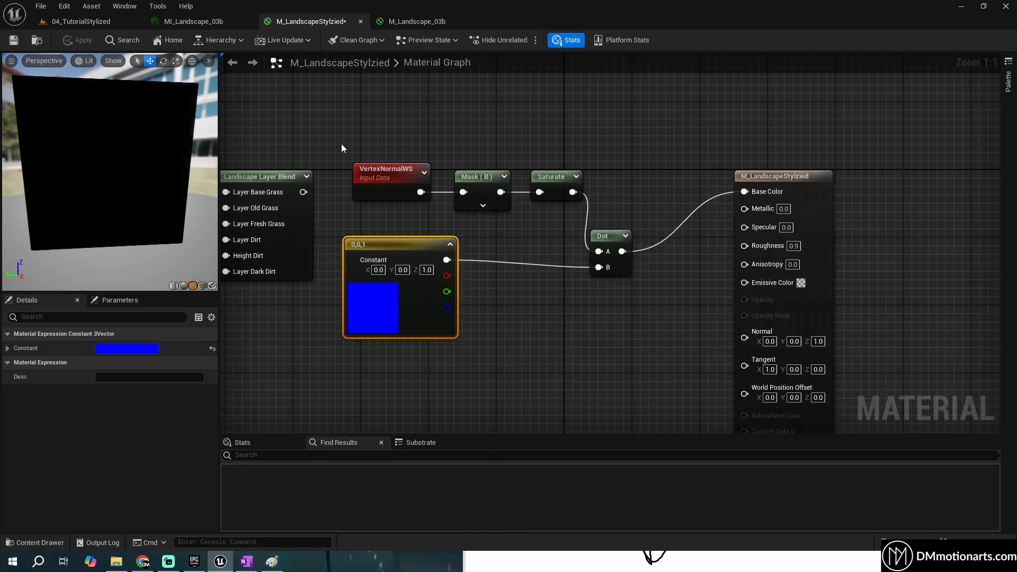
{"action": "mouse_move", "coordinate": [452, 167]}
{"action": "right_mouse_down"}
{"action": "mouse_move", "coordinate": [325, 104]}
{"action": "mouse_move", "coordinate": [389, 114]}
{"action": "right_mouse_up"}
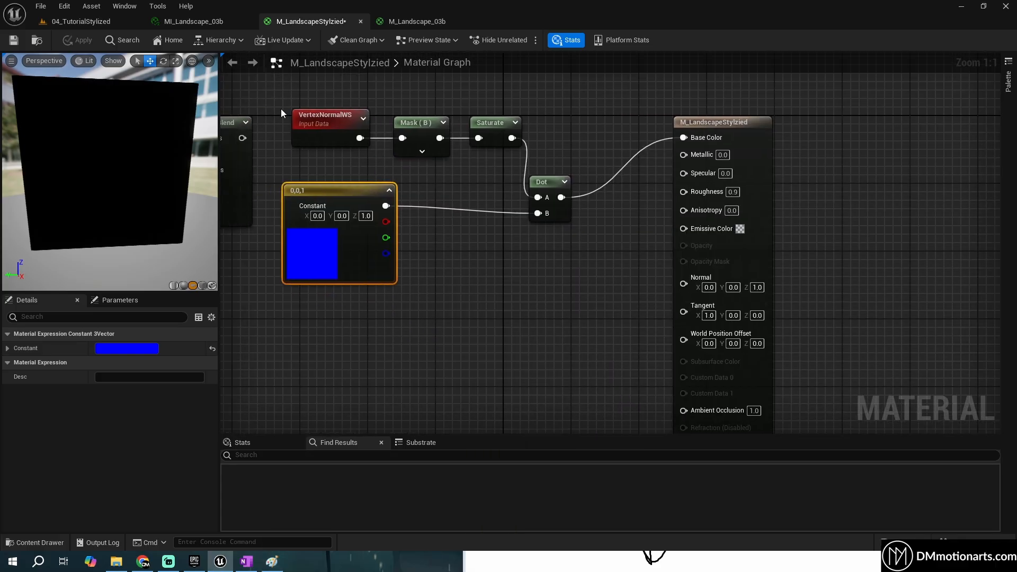
{"action": "left_click_drag", "start_coordinate": [281, 113], "coordinate": [520, 166]}
{"action": "left_click_drag", "start_coordinate": [397, 99], "coordinate": [455, 177]}
{"action": "left_click_drag", "start_coordinate": [275, 177], "coordinate": [402, 304]}
Return to the Paint sketch, label the upward axis 1 and the rightward axis 0, and draw perpendicular arrows below the (0,0,1) arrow
{"action": "left_click", "coordinate": [271, 561]}
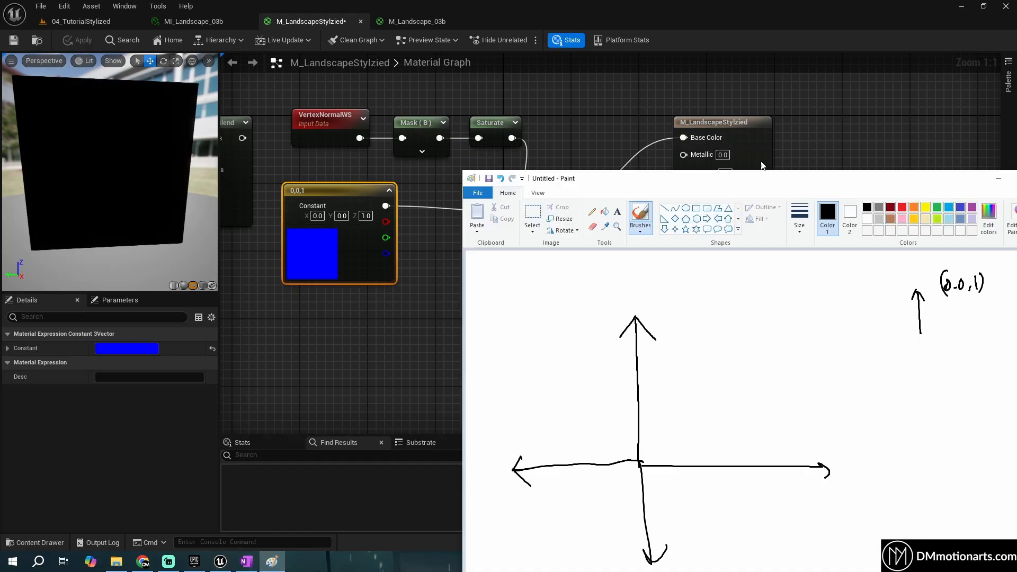
{"action": "left_click_drag", "start_coordinate": [761, 180], "coordinate": [723, 96]}
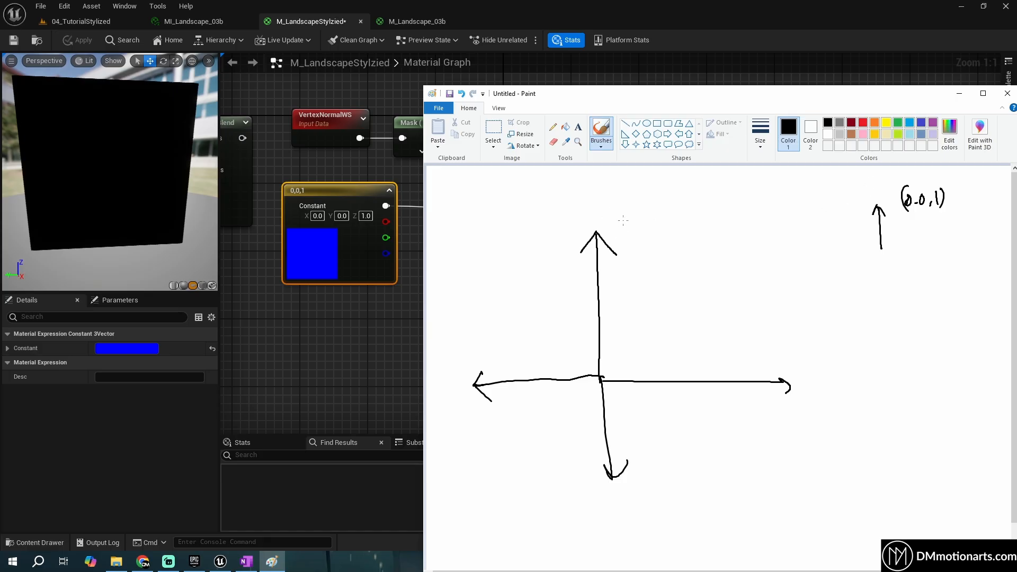
{"action": "mouse_move", "coordinate": [603, 191]}
{"action": "left_mouse_down"}
{"action": "mouse_move", "coordinate": [604, 215]}
{"action": "mouse_move", "coordinate": [617, 212]}
{"action": "left_mouse_up"}
{"action": "left_click_drag", "start_coordinate": [813, 379], "coordinate": [814, 382]}
{"action": "left_click_drag", "start_coordinate": [882, 320], "coordinate": [922, 322]}
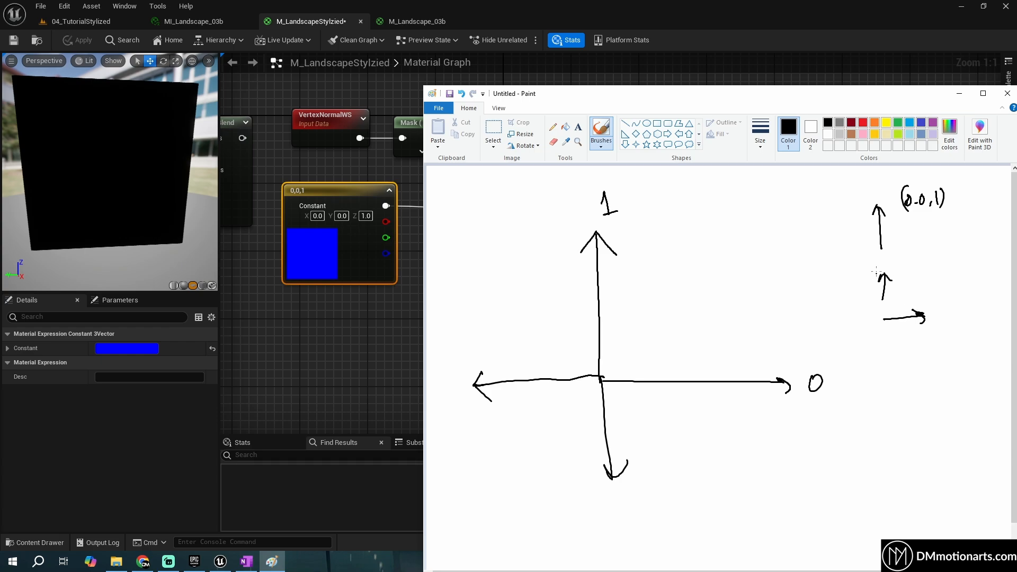
Label the sketch's downward axis -1 and leftward axis 0, and draw a second pair of up and right arrows below the first
{"action": "left_click_drag", "start_coordinate": [889, 261], "coordinate": [897, 264]}
{"action": "key", "text": "ctrl+z"}
{"action": "left_click_drag", "start_coordinate": [632, 487], "coordinate": [647, 507]}
{"action": "left_click_drag", "start_coordinate": [455, 379], "coordinate": [467, 391]}
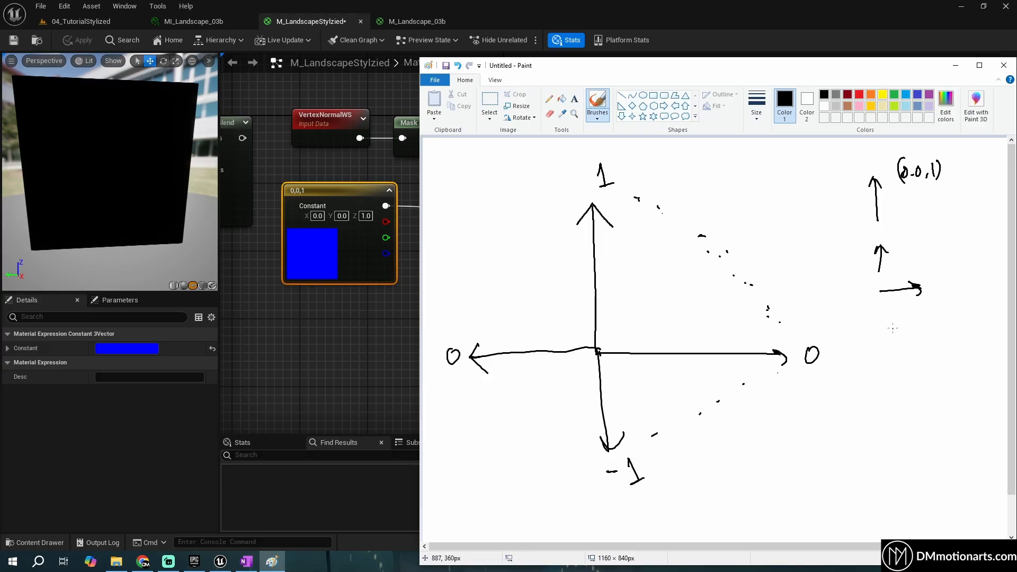
{"action": "mouse_move", "coordinate": [891, 338]}
{"action": "left_mouse_down"}
{"action": "mouse_move", "coordinate": [907, 339]}
{"action": "mouse_move", "coordinate": [901, 359]}
{"action": "left_mouse_up"}
{"action": "key", "text": "ctrl+z"}
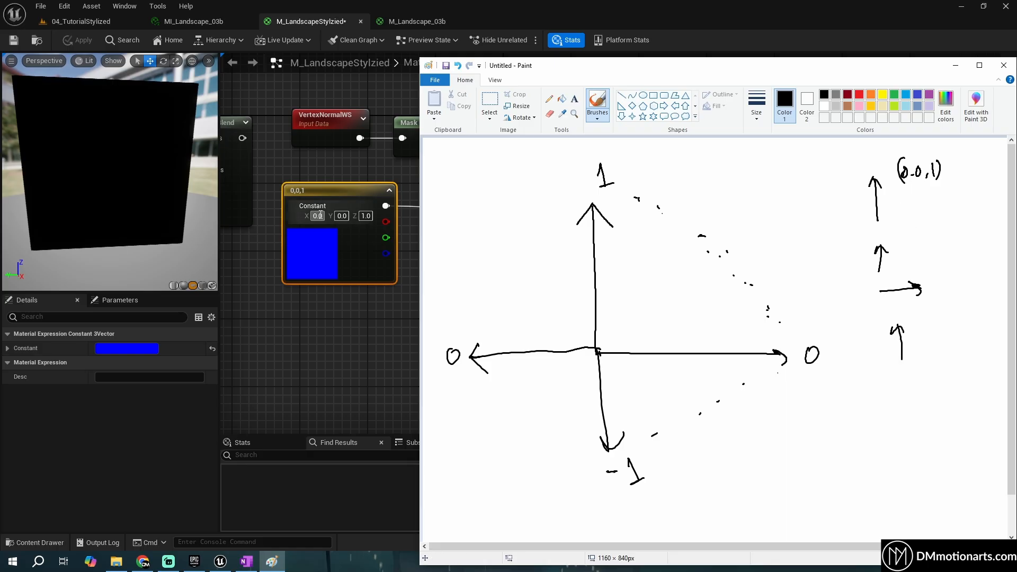
{"action": "left_click_drag", "start_coordinate": [935, 360], "coordinate": [936, 371]}
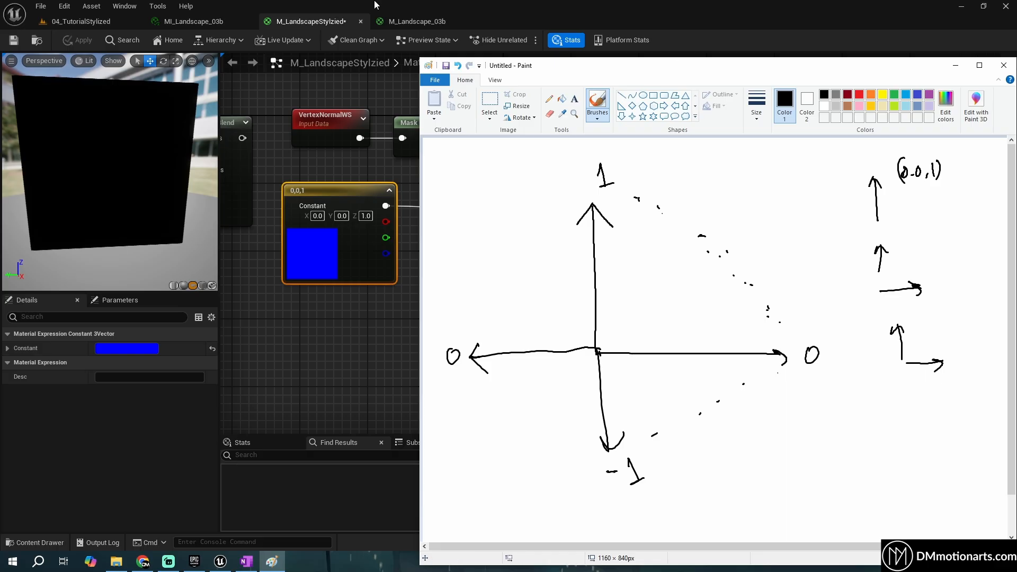
Add a plane shape to the 04_TutorialStylized level and assign it the MI_LandscapeStylized material instance
{"action": "left_click", "coordinate": [75, 23]}
{"action": "left_click", "coordinate": [167, 40]}
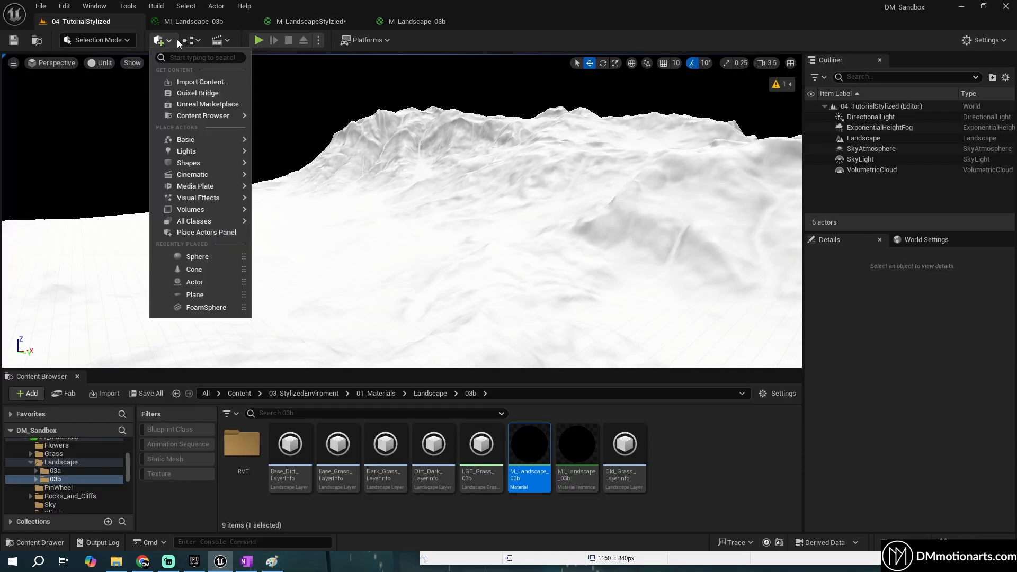
{"action": "mouse_move", "coordinate": [197, 173]}
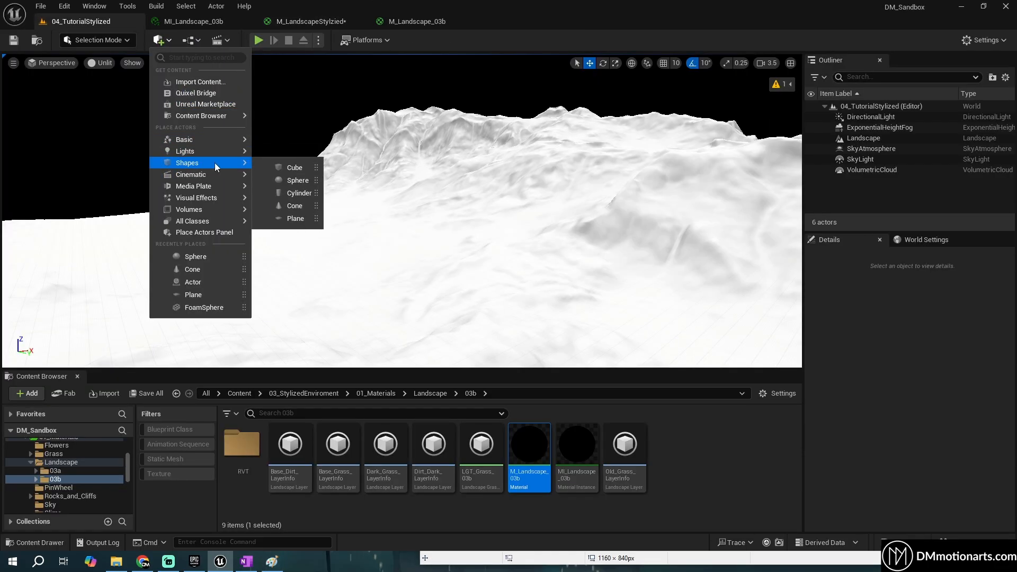
{"action": "left_click", "coordinate": [288, 218]}
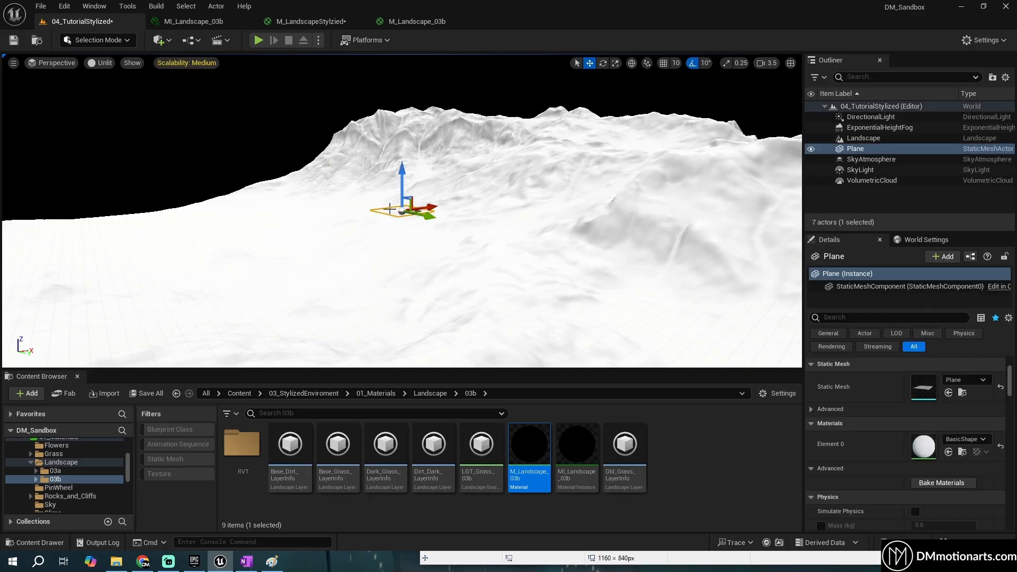
{"action": "key", "text": "f"}
{"action": "right_click_drag", "start_coordinate": [402, 211], "coordinate": [487, 270]}
{"action": "key", "text": "e"}
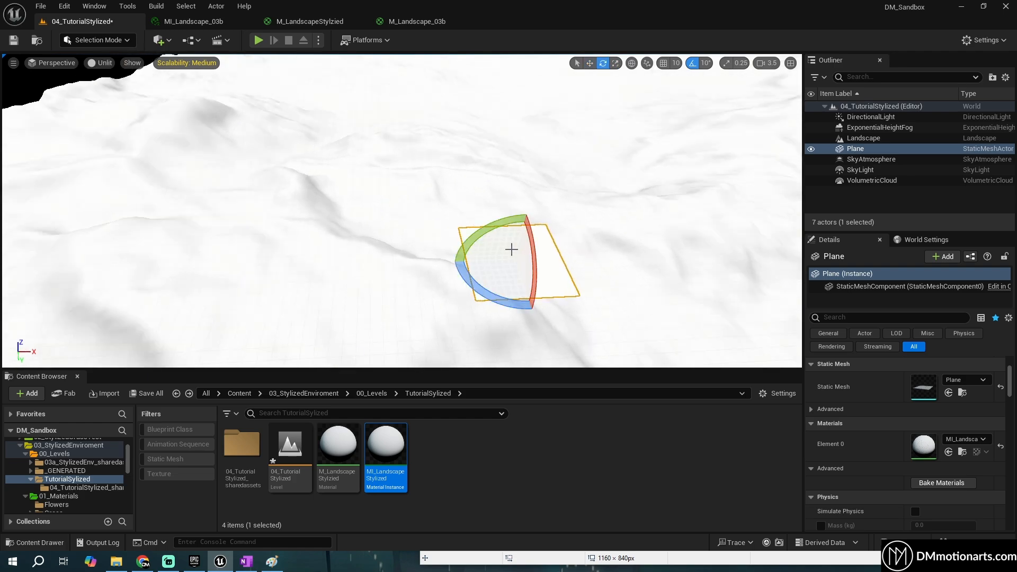
Rotate the plane upright and compare its shading with the Paint axis sketch placed beside it
{"action": "left_click_drag", "start_coordinate": [576, 254], "coordinate": [508, 212]}
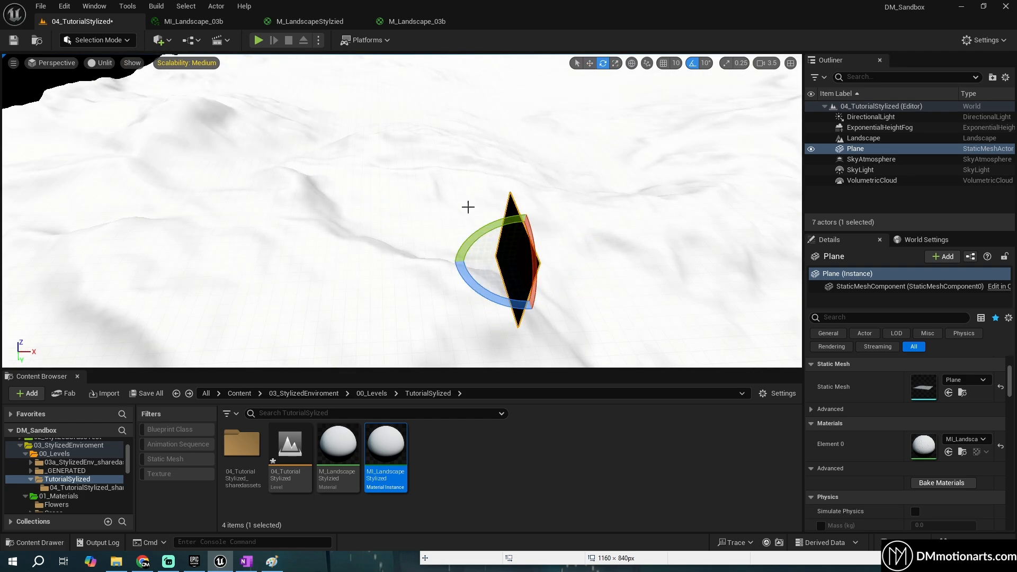
{"action": "key", "text": "w"}
{"action": "mouse_move", "coordinate": [468, 207]}
{"action": "right_mouse_down"}
{"action": "mouse_move", "coordinate": [619, 204]}
{"action": "mouse_move", "coordinate": [519, 204]}
{"action": "mouse_move", "coordinate": [498, 185]}
{"action": "mouse_move", "coordinate": [567, 188]}
{"action": "mouse_move", "coordinate": [614, 225]}
{"action": "right_mouse_up"}
{"action": "left_click", "coordinate": [272, 562]}
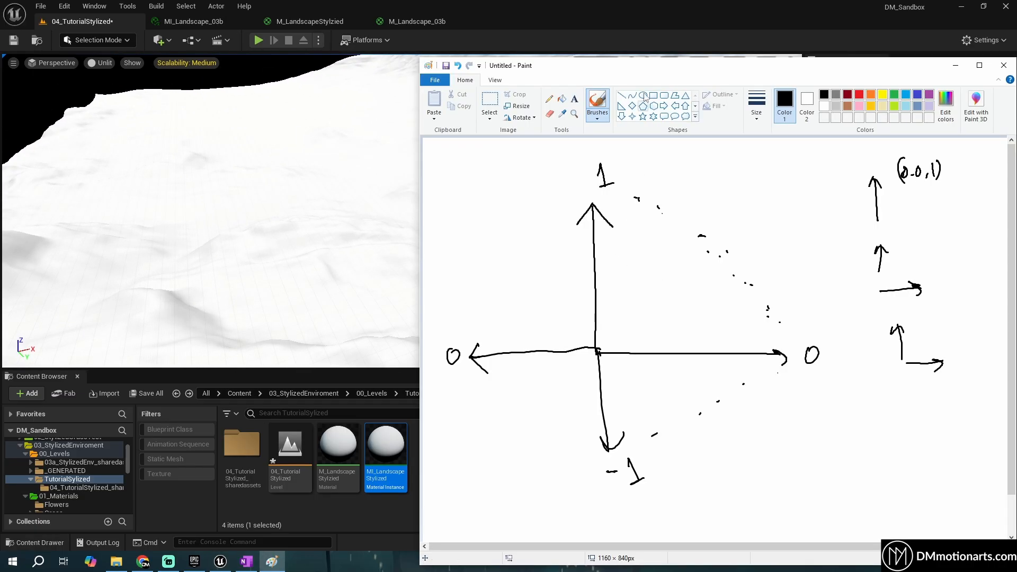
{"action": "mouse_move", "coordinate": [614, 65]}
{"action": "left_mouse_down"}
{"action": "mouse_move", "coordinate": [716, 70]}
{"action": "mouse_move", "coordinate": [732, 102]}
{"action": "mouse_move", "coordinate": [792, 132]}
{"action": "left_mouse_up"}
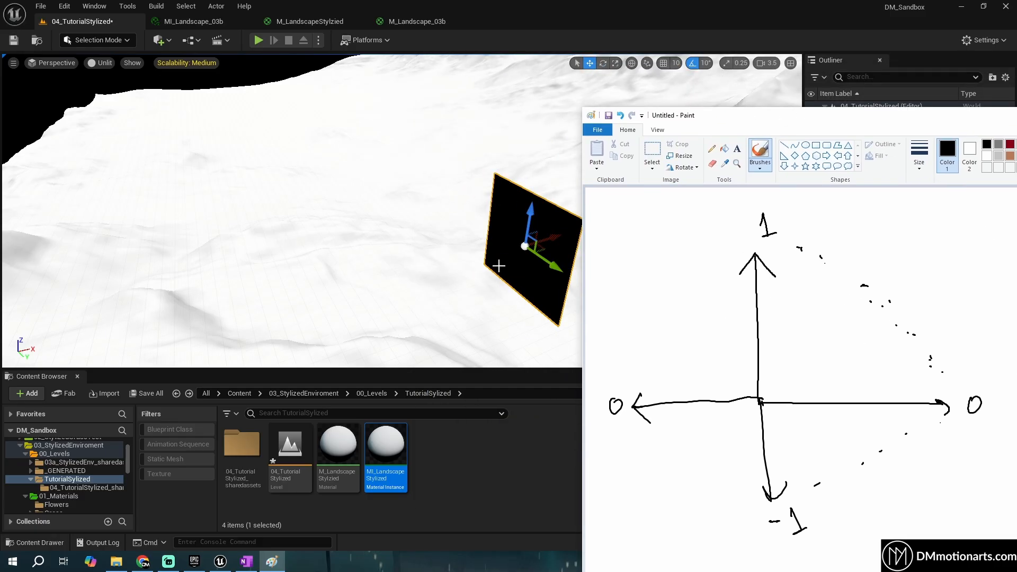
{"action": "mouse_move", "coordinate": [743, 121]}
{"action": "left_mouse_down"}
{"action": "mouse_move", "coordinate": [796, 116]}
{"action": "mouse_move", "coordinate": [589, 72]}
{"action": "left_mouse_up"}
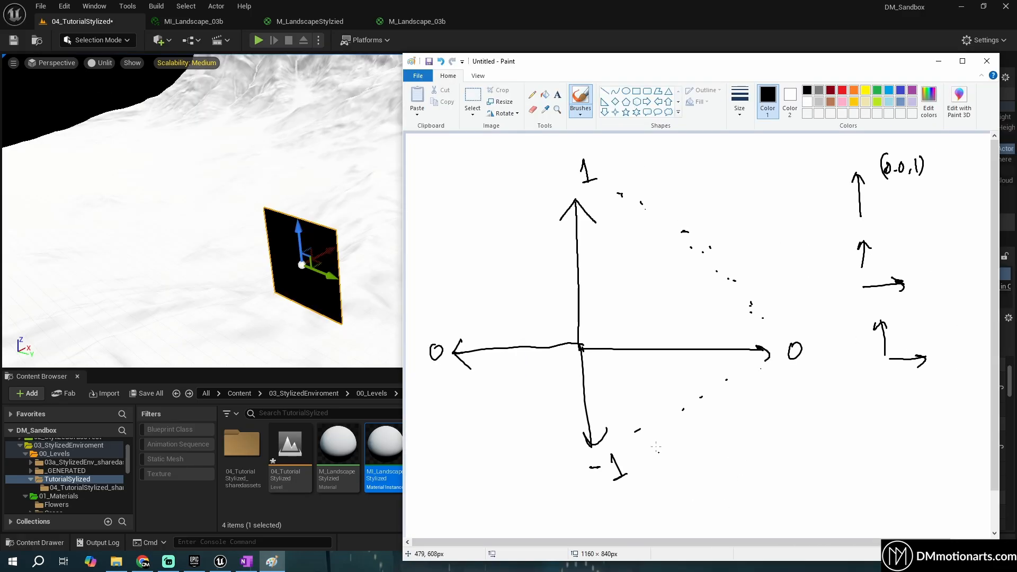
{"action": "mouse_move", "coordinate": [275, 263]}
{"action": "right_mouse_down"}
{"action": "mouse_move", "coordinate": [265, 223]}
{"action": "mouse_move", "coordinate": [274, 263]}
{"action": "right_mouse_up"}
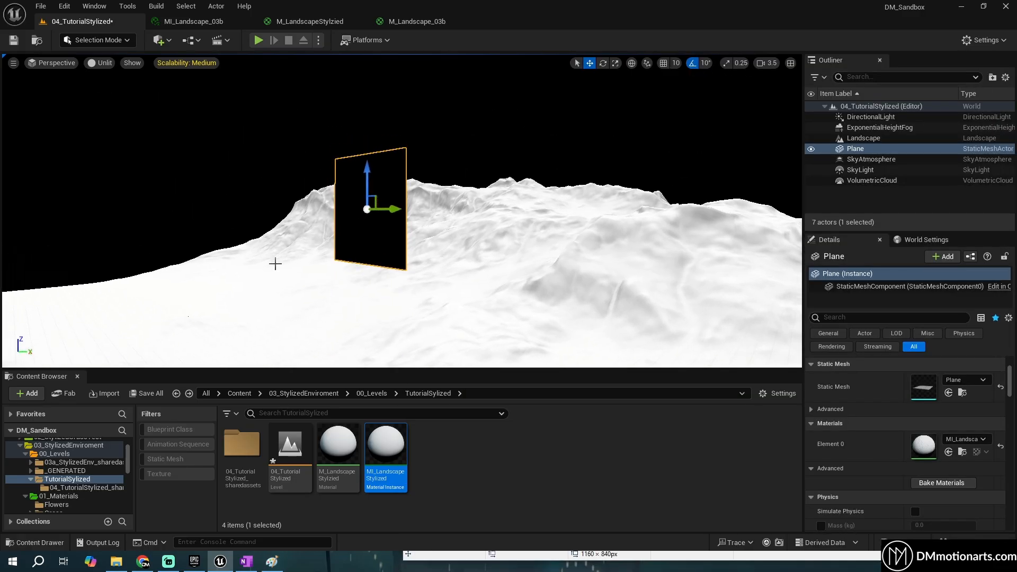
Rotate the upright plane until its surface faces the ground and view it from above
{"action": "key", "text": "e"}
{"action": "left_click_drag", "start_coordinate": [335, 239], "coordinate": [366, 271]}
{"action": "right_click_drag", "start_coordinate": [335, 238], "coordinate": [296, 170]}
{"action": "key", "text": "w"}
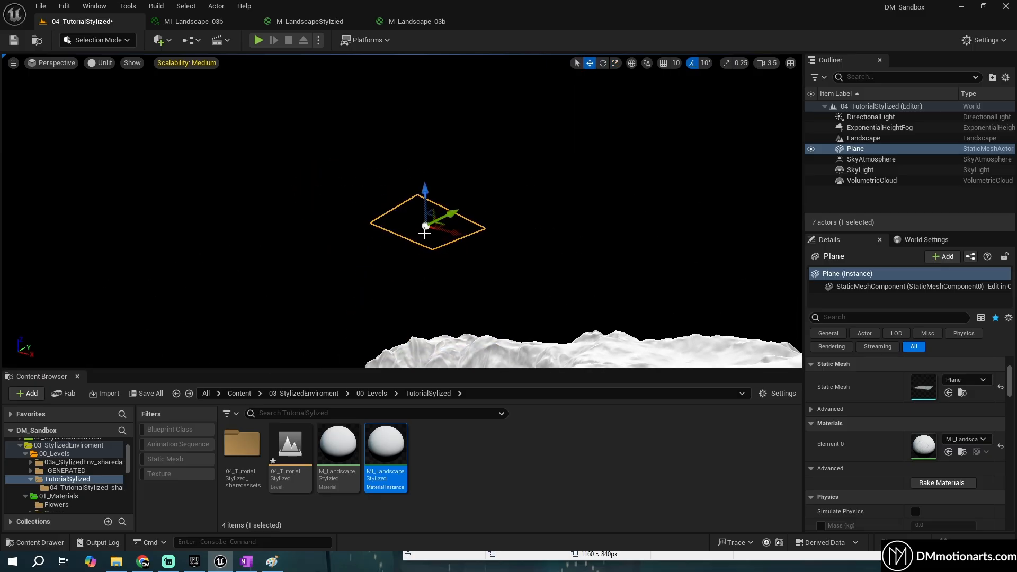
Tilt the downward-facing plane to sloped angles and delete it from the level
{"action": "right_click_drag", "start_coordinate": [425, 233], "coordinate": [429, 252]}
{"action": "key", "text": "e"}
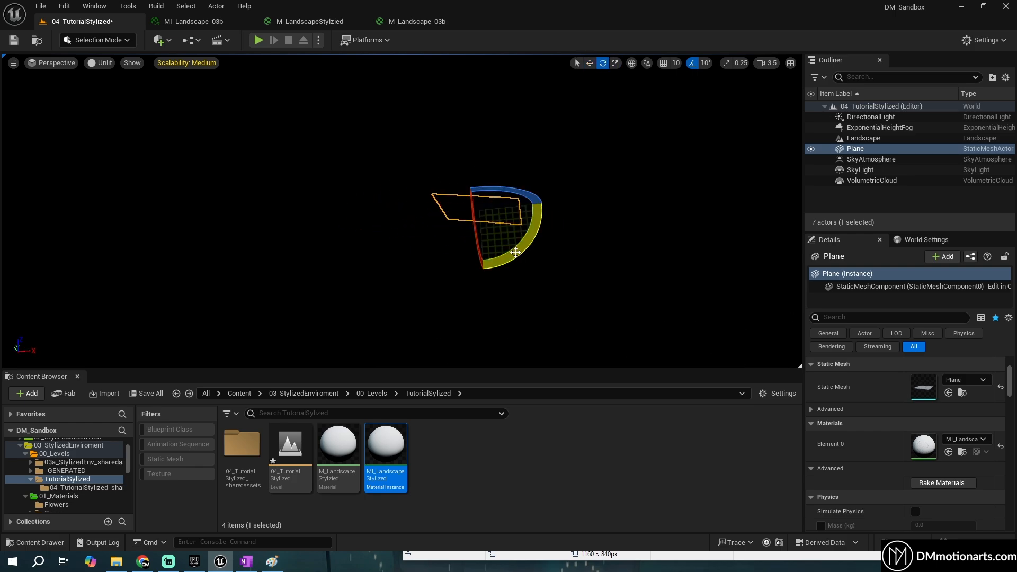
{"action": "left_click_drag", "start_coordinate": [515, 252], "coordinate": [537, 223]}
{"action": "mouse_move", "coordinate": [542, 246]}
{"action": "right_mouse_down"}
{"action": "mouse_move", "coordinate": [542, 222]}
{"action": "mouse_move", "coordinate": [542, 245]}
{"action": "right_mouse_up"}
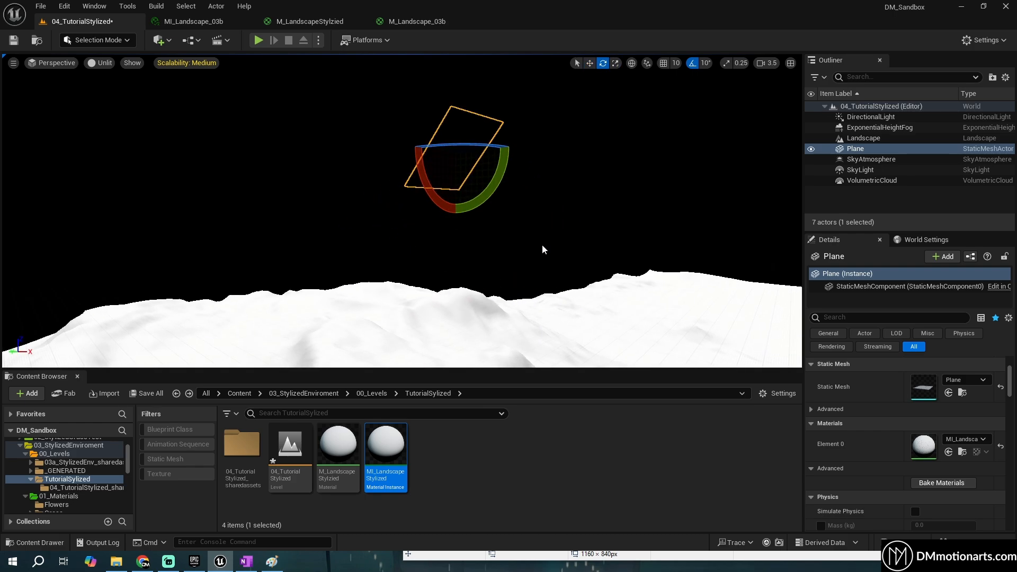
{"action": "mouse_move", "coordinate": [493, 186]}
{"action": "left_mouse_down"}
{"action": "mouse_move", "coordinate": [534, 119]}
{"action": "mouse_move", "coordinate": [529, 126]}
{"action": "mouse_move", "coordinate": [450, 90]}
{"action": "mouse_move", "coordinate": [490, 98]}
{"action": "mouse_move", "coordinate": [472, 88]}
{"action": "left_mouse_up"}
{"action": "key", "text": "Delete"}
Draw arrows between the sketch's upward and rightward axes in Paint and label them 0.9, 0.7, 0.3 and 0.1
{"action": "left_click", "coordinate": [246, 562]}
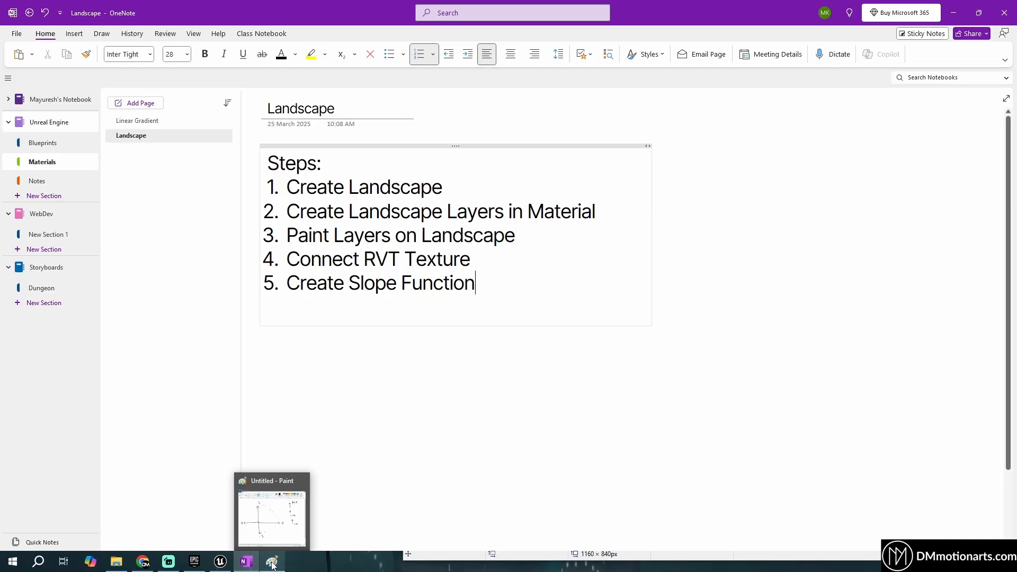
{"action": "left_click", "coordinate": [272, 562]}
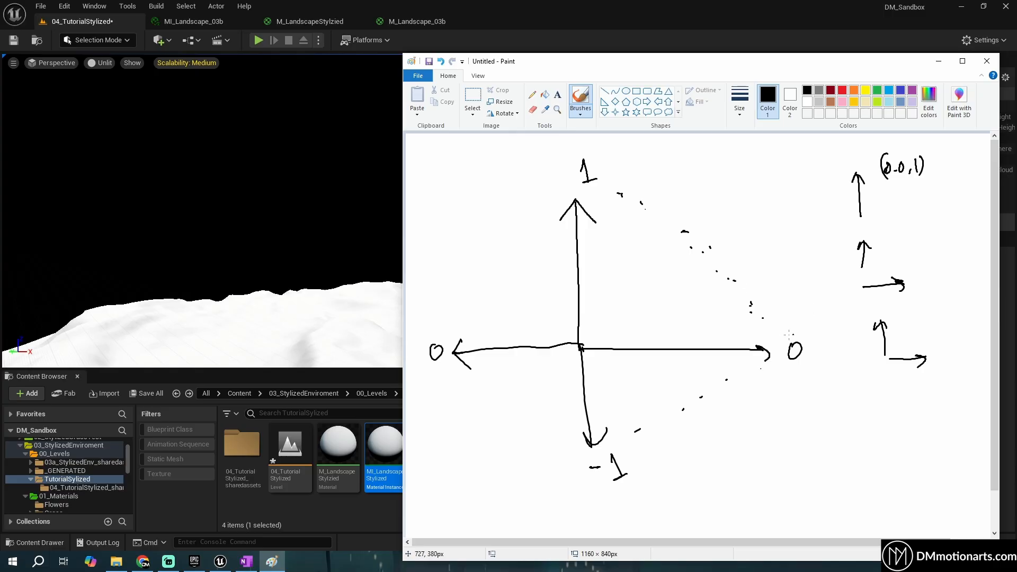
{"action": "mouse_move", "coordinate": [588, 342]}
{"action": "left_mouse_down"}
{"action": "mouse_move", "coordinate": [734, 291]}
{"action": "mouse_move", "coordinate": [718, 306]}
{"action": "mouse_move", "coordinate": [645, 249]}
{"action": "mouse_move", "coordinate": [640, 267]}
{"action": "mouse_move", "coordinate": [587, 265]}
{"action": "mouse_move", "coordinate": [603, 255]}
{"action": "mouse_move", "coordinate": [604, 223]}
{"action": "mouse_move", "coordinate": [692, 245]}
{"action": "left_mouse_up"}
{"action": "left_click", "coordinate": [619, 229]}
{"action": "left_click", "coordinate": [677, 243]}
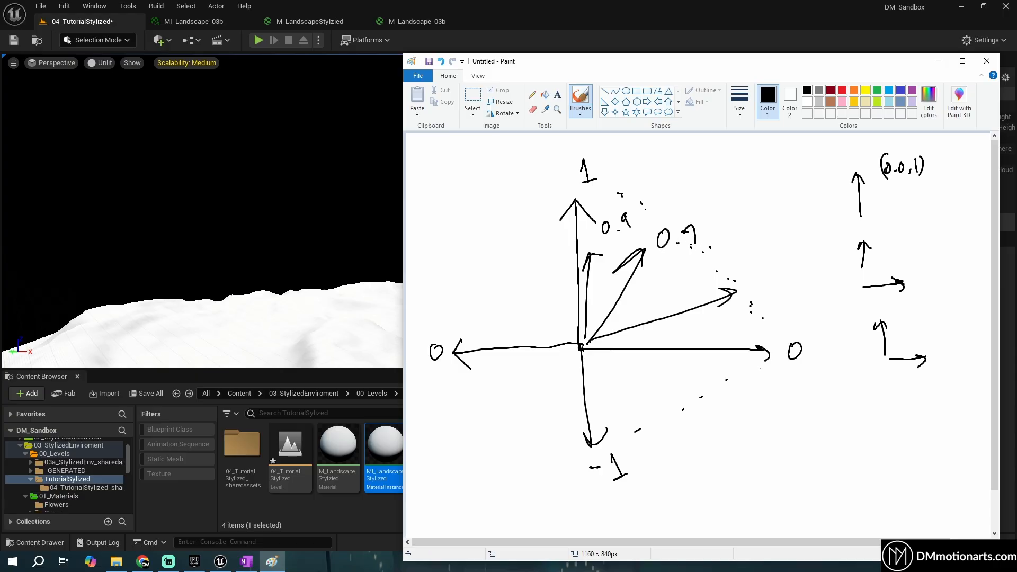
{"action": "left_click_drag", "start_coordinate": [748, 275], "coordinate": [772, 298]}
{"action": "left_click", "coordinate": [763, 289]}
{"action": "left_click_drag", "start_coordinate": [588, 343], "coordinate": [728, 316]}
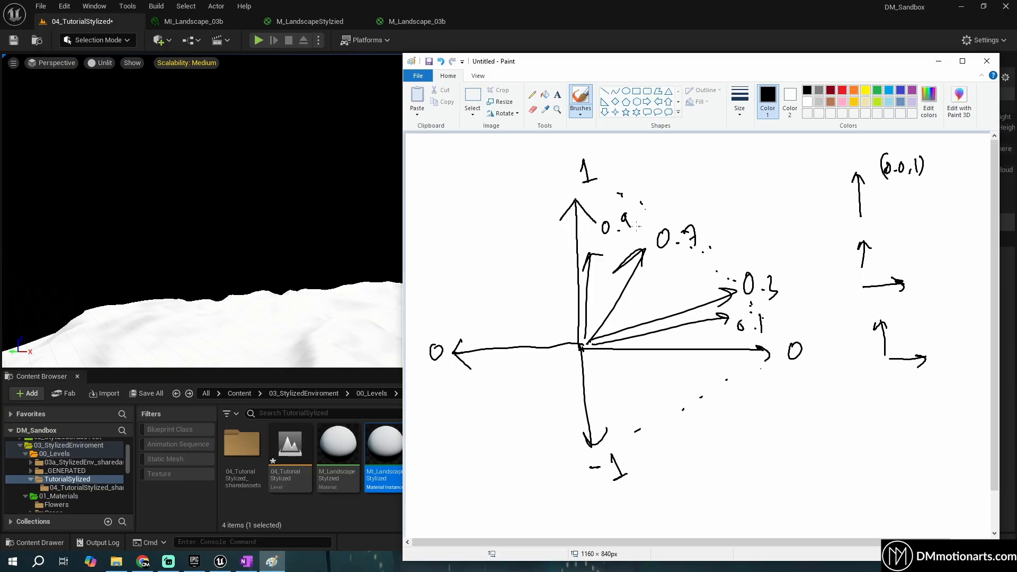
Mark the 0.9, 0.7, 0.3 and 0.1 labels with curved strokes and close the Paint sketch without saving
{"action": "left_click_drag", "start_coordinate": [612, 203], "coordinate": [654, 252]}
{"action": "mouse_move", "coordinate": [661, 203]}
{"action": "left_mouse_down"}
{"action": "mouse_move", "coordinate": [686, 264]}
{"action": "mouse_move", "coordinate": [745, 307]}
{"action": "mouse_move", "coordinate": [751, 352]}
{"action": "left_mouse_up"}
{"action": "left_click_drag", "start_coordinate": [763, 301], "coordinate": [770, 332]}
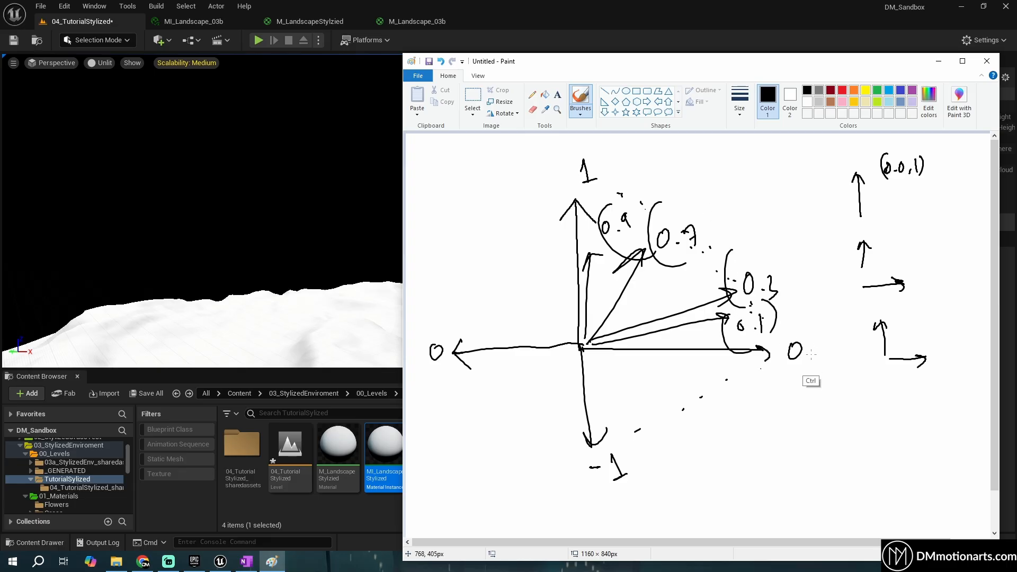
{"action": "key", "text": "ctrl+z"}
{"action": "left_click_drag", "start_coordinate": [708, 223], "coordinate": [726, 201]}
{"action": "mouse_move", "coordinate": [636, 202]}
{"action": "left_mouse_down"}
{"action": "mouse_move", "coordinate": [660, 171]}
{"action": "mouse_move", "coordinate": [662, 180]}
{"action": "left_mouse_up"}
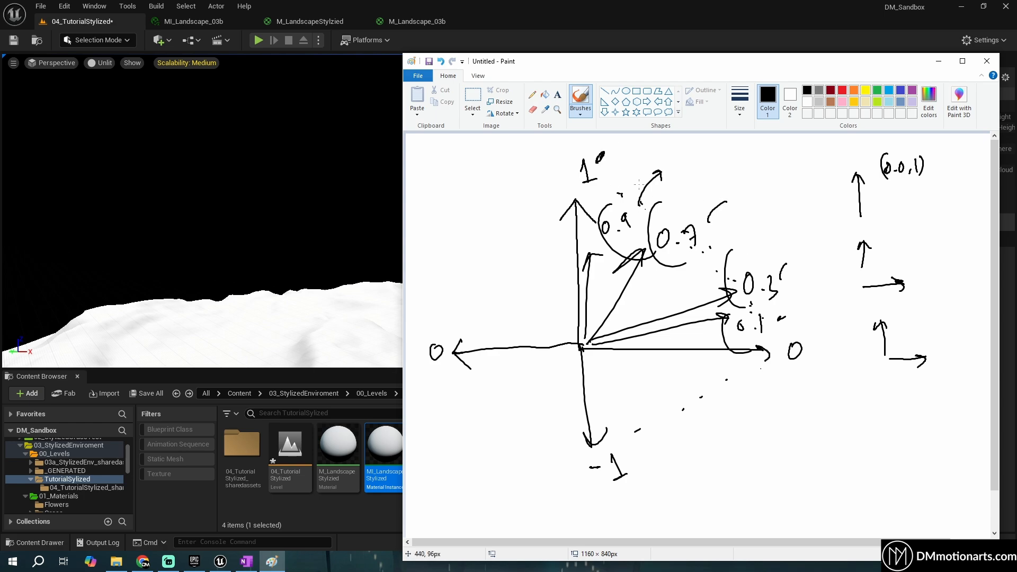
{"action": "left_click", "coordinate": [986, 60]}
{"action": "left_click", "coordinate": [716, 314]}
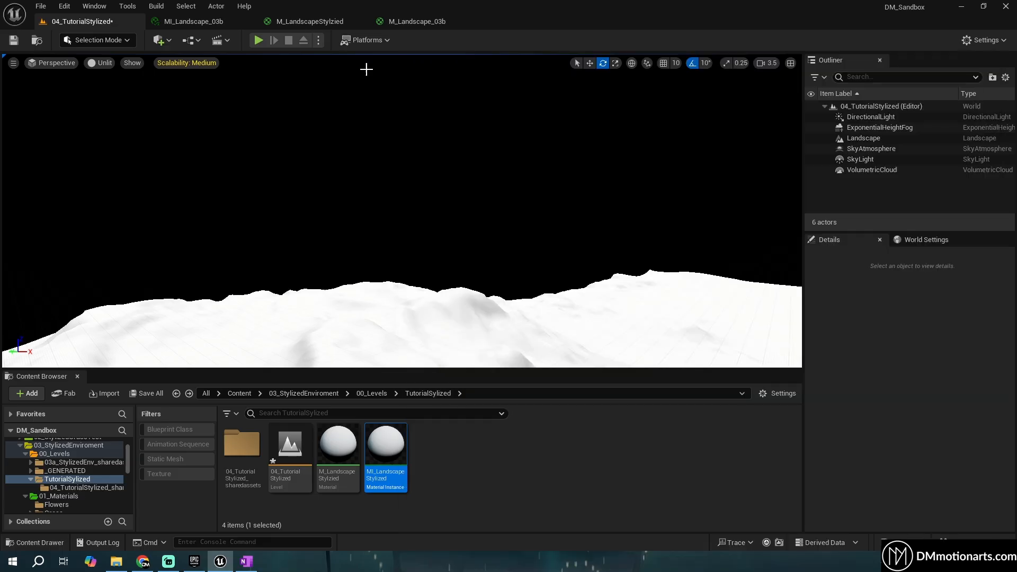
Look over the M_Landscape_03b reference graph and return to the slope nodes in M_LandscapeStylzied
{"action": "left_click", "coordinate": [417, 21]}
{"action": "mouse_move", "coordinate": [444, 194]}
{"action": "right_mouse_down"}
{"action": "mouse_move", "coordinate": [574, 136]}
{"action": "mouse_move", "coordinate": [601, 113]}
{"action": "right_mouse_up"}
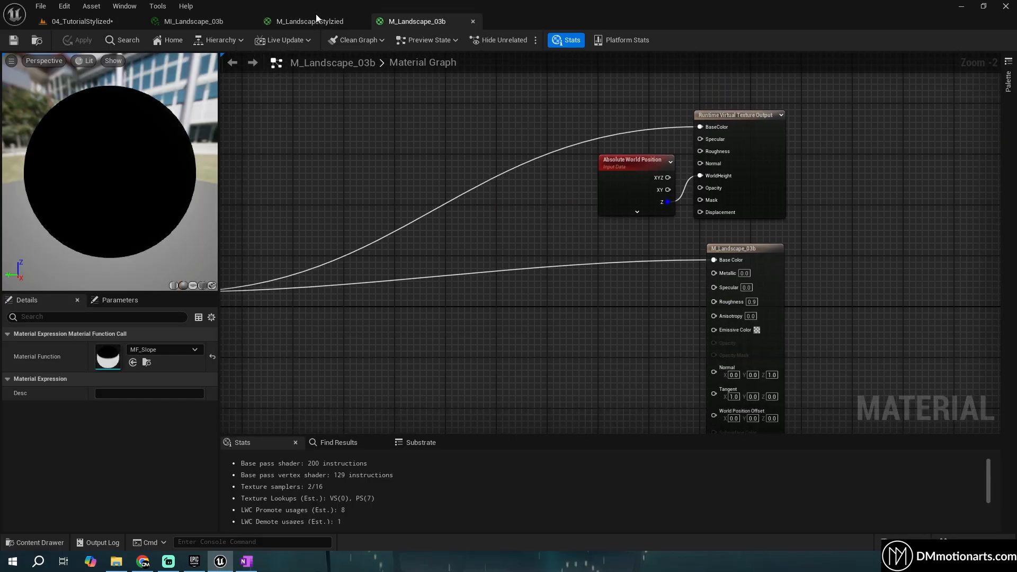
{"action": "left_click", "coordinate": [309, 21]}
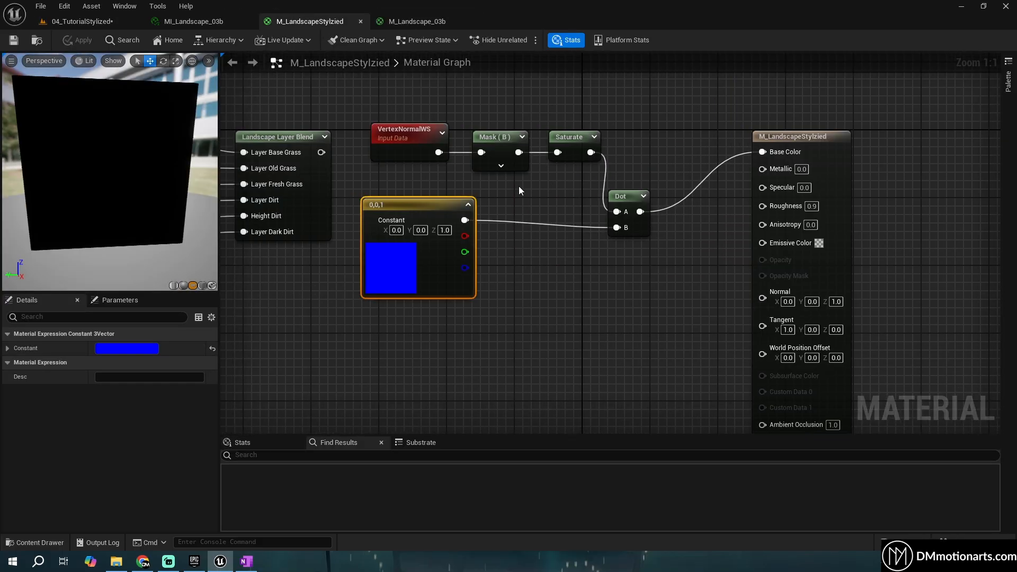
{"action": "mouse_move", "coordinate": [354, 192]}
{"action": "left_mouse_down"}
{"action": "mouse_move", "coordinate": [488, 325]}
{"action": "mouse_move", "coordinate": [365, 183]}
{"action": "left_mouse_up"}
{"action": "left_click_drag", "start_coordinate": [359, 114], "coordinate": [648, 332]}
Save the 04_TutorialStylized level and check the slope shading on the hills and mountains
{"action": "left_click", "coordinate": [97, 21]}
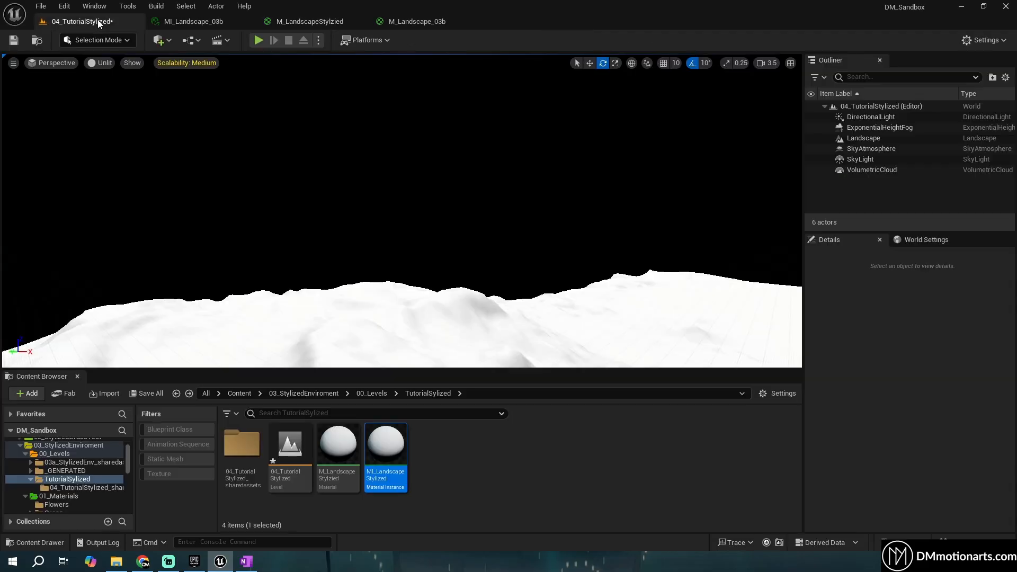
{"action": "right_click_drag", "start_coordinate": [318, 175], "coordinate": [429, 229]}
{"action": "key", "text": "ctrl+s"}
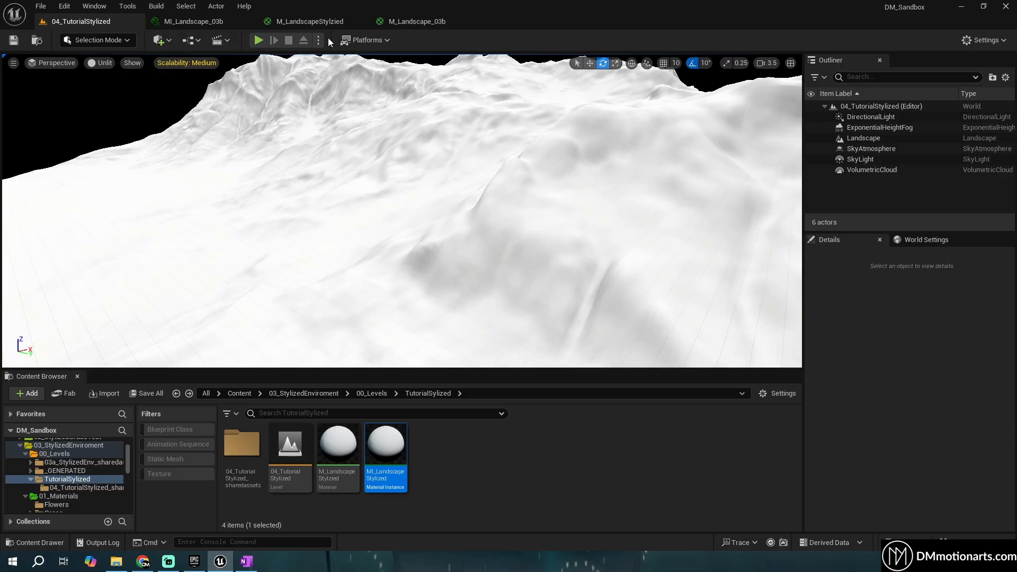
{"action": "mouse_move", "coordinate": [394, 150]}
{"action": "right_mouse_down"}
{"action": "mouse_move", "coordinate": [402, 174]}
{"action": "mouse_move", "coordinate": [394, 150]}
{"action": "right_mouse_up"}
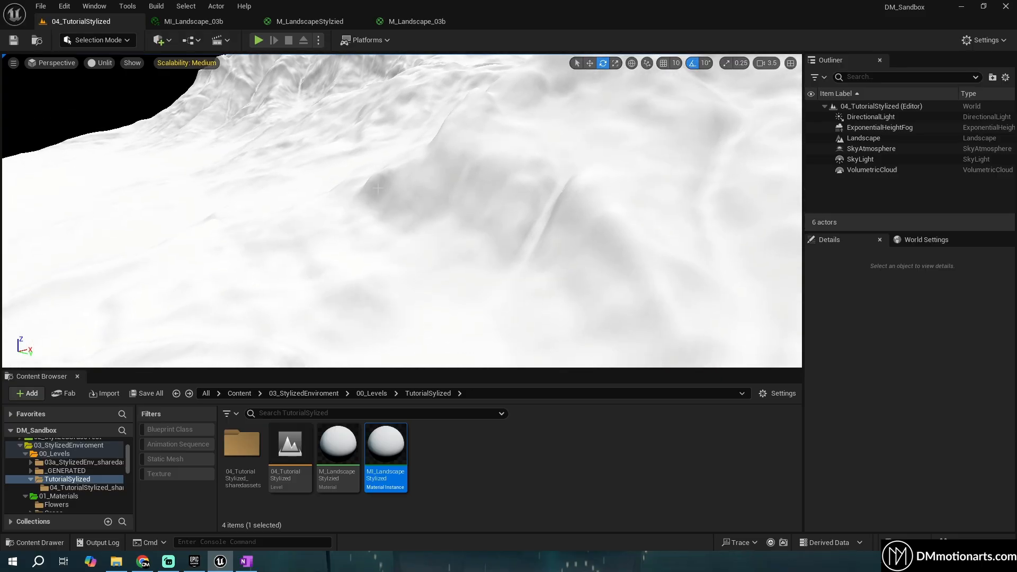
Add a Lerp node to M_LandscapeStylzied with the Dot output in Alpha and feed it into Base Color
{"action": "left_click", "coordinate": [306, 25]}
{"action": "left_click", "coordinate": [672, 130]}
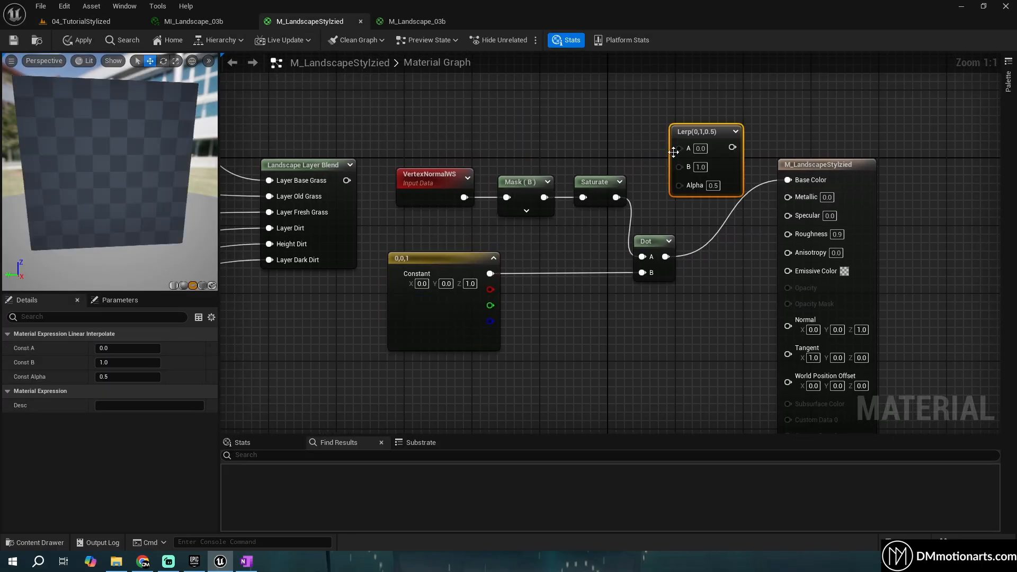
{"action": "left_click_drag", "start_coordinate": [665, 257], "coordinate": [681, 185]}
{"action": "left_click_drag", "start_coordinate": [732, 147], "coordinate": [787, 180]}
Move the material output node farther from the Lerp to make room, and select the Lerp node
{"action": "scroll", "coordinate": [701, 239], "scroll_direction": "down", "scroll_amount": 1}
{"action": "scroll", "coordinate": [700, 239], "scroll_direction": "down", "scroll_amount": 5}
{"action": "scroll", "coordinate": [689, 253], "scroll_direction": "up", "scroll_amount": 3}
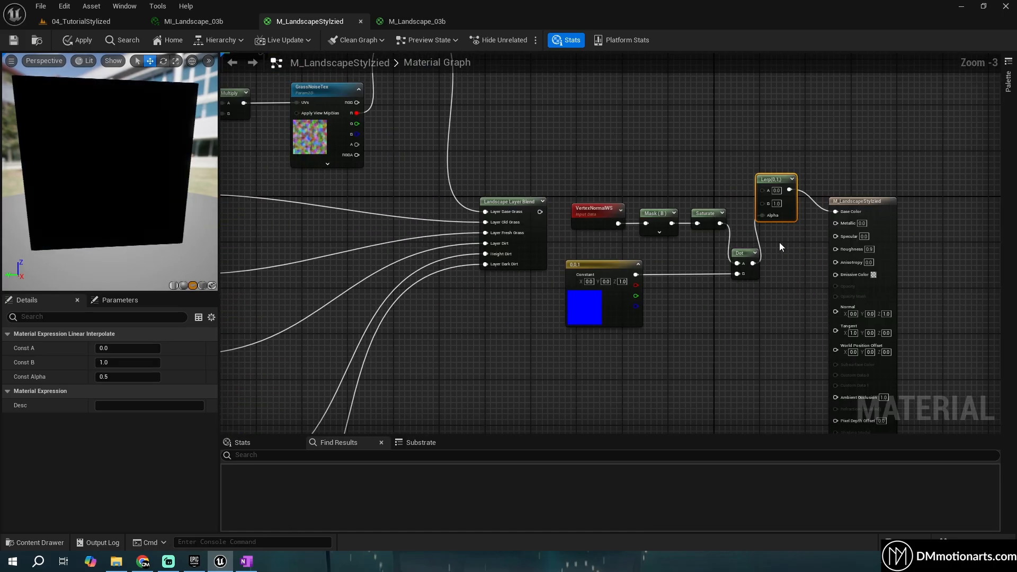
{"action": "left_click", "coordinate": [941, 210]}
{"action": "left_click", "coordinate": [773, 179]}
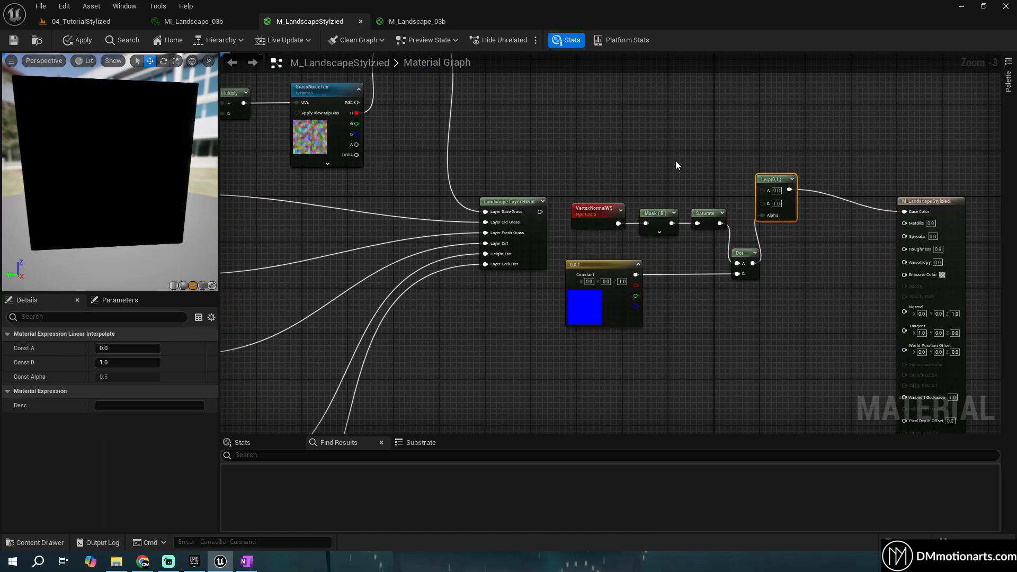
Add two Constant3Vector nodes near the Lerp, coloured blue (0, 0.124, 1) and pink (1, 0.255, 0.585)
{"action": "right_click_drag", "start_coordinate": [675, 160], "coordinate": [621, 200]}
{"action": "left_click", "coordinate": [576, 92]}
{"action": "left_click", "coordinate": [590, 171]}
{"action": "double_click", "coordinate": [595, 134]}
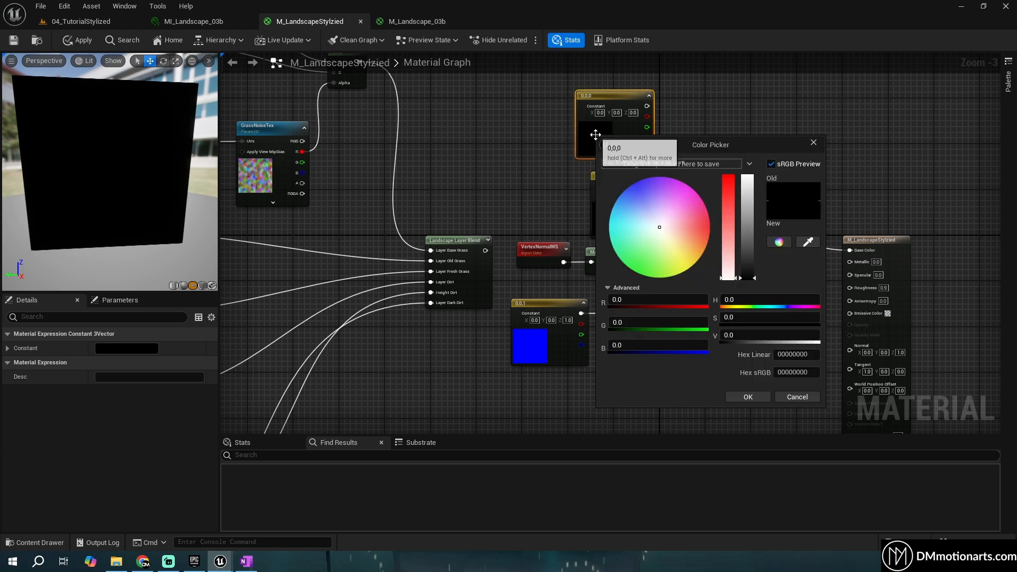
{"action": "left_click_drag", "start_coordinate": [656, 230], "coordinate": [629, 187]}
{"action": "left_click", "coordinate": [746, 397]}
{"action": "left_click", "coordinate": [608, 222]}
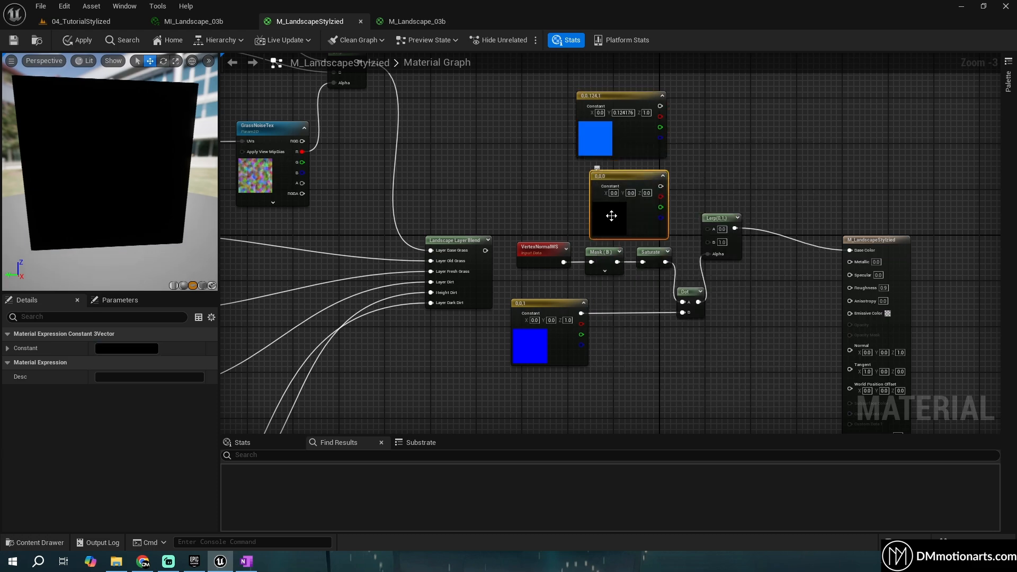
{"action": "double_click", "coordinate": [608, 222]}
{"action": "left_click", "coordinate": [709, 291]}
{"action": "left_click", "coordinate": [763, 478]}
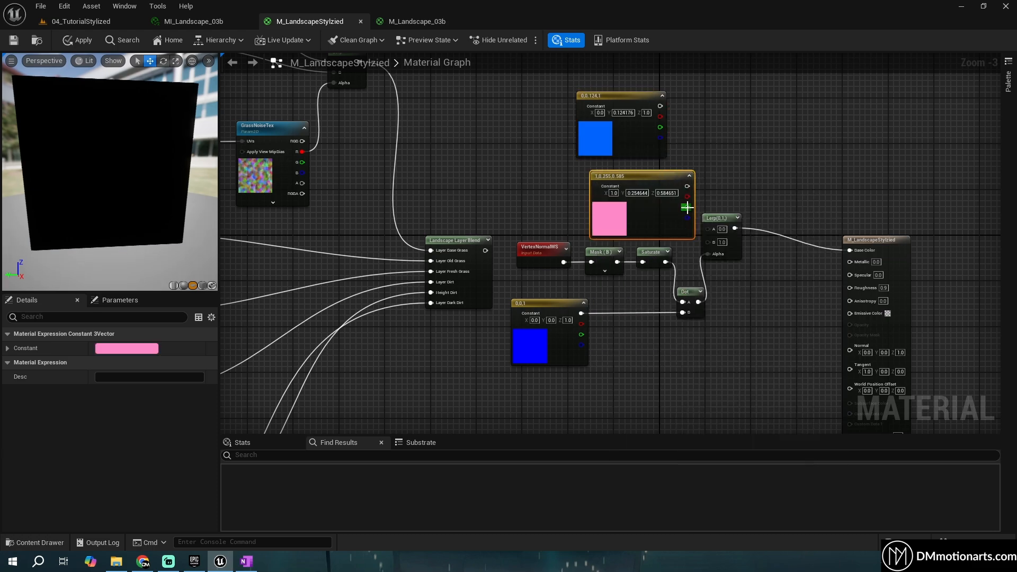
Feed the blue constant into the Lerp's A and the pink one into B, and apply the material
{"action": "left_click_drag", "start_coordinate": [687, 187], "coordinate": [709, 242]}
{"action": "left_click_drag", "start_coordinate": [723, 218], "coordinate": [765, 211]}
{"action": "left_click_drag", "start_coordinate": [660, 106], "coordinate": [756, 223]}
{"action": "left_click", "coordinate": [94, 32]}
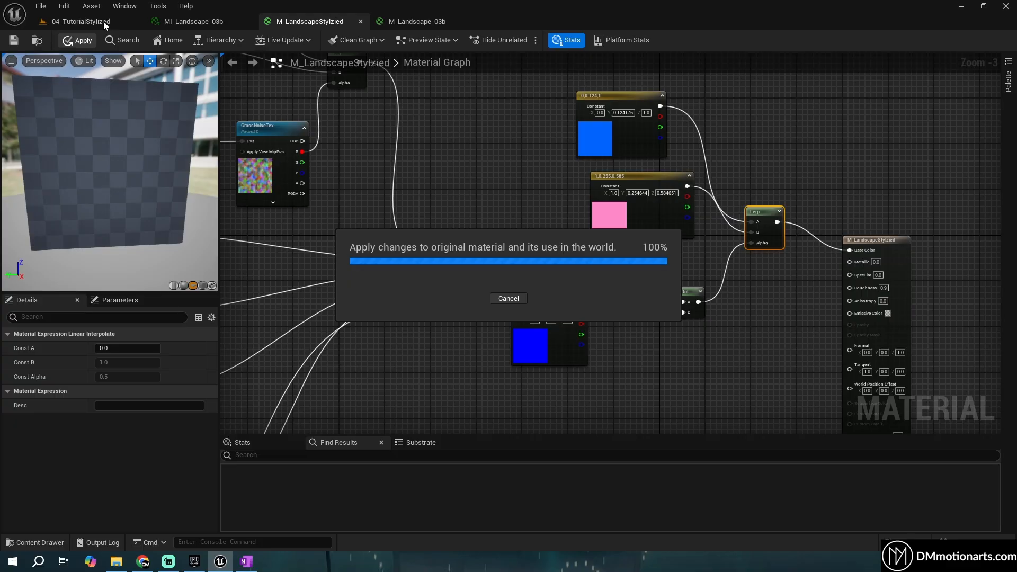
Switch the 04_TutorialStylized viewport to Lit, inspect the slope colour blend on the mountains, and return to the M_LandscapeStylzied graph
{"action": "left_click", "coordinate": [104, 21]}
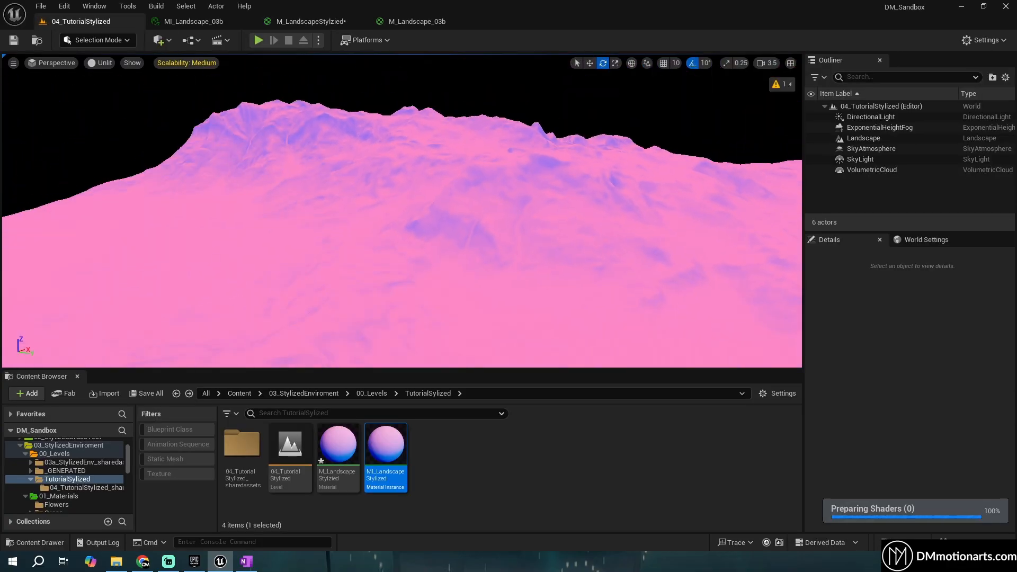
{"action": "left_click", "coordinate": [100, 62]}
{"action": "left_click", "coordinate": [115, 97]}
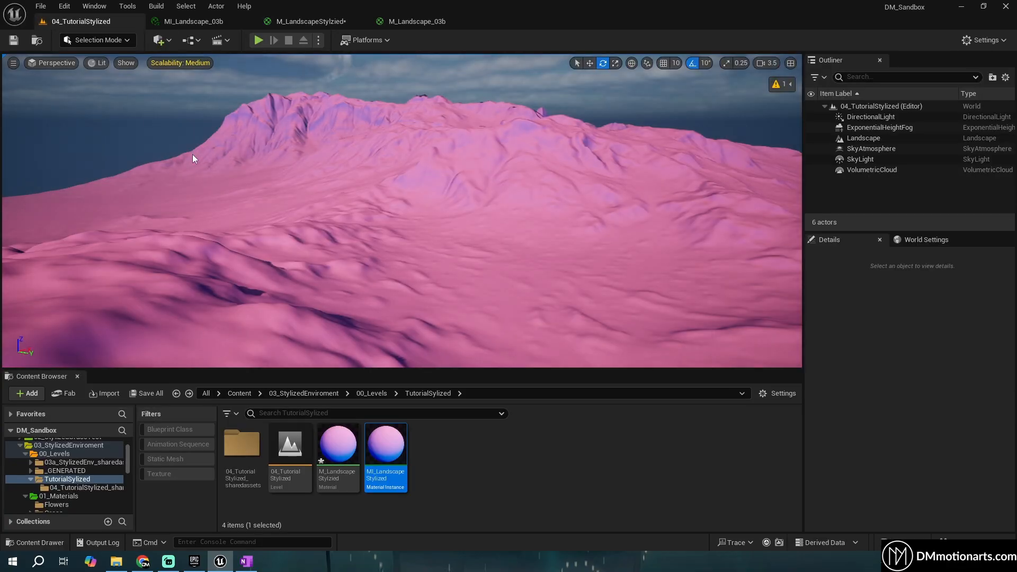
{"action": "mouse_move", "coordinate": [192, 154]}
{"action": "right_mouse_down"}
{"action": "mouse_move", "coordinate": [192, 228]}
{"action": "mouse_move", "coordinate": [180, 217]}
{"action": "mouse_move", "coordinate": [222, 164]}
{"action": "mouse_move", "coordinate": [201, 137]}
{"action": "right_mouse_up"}
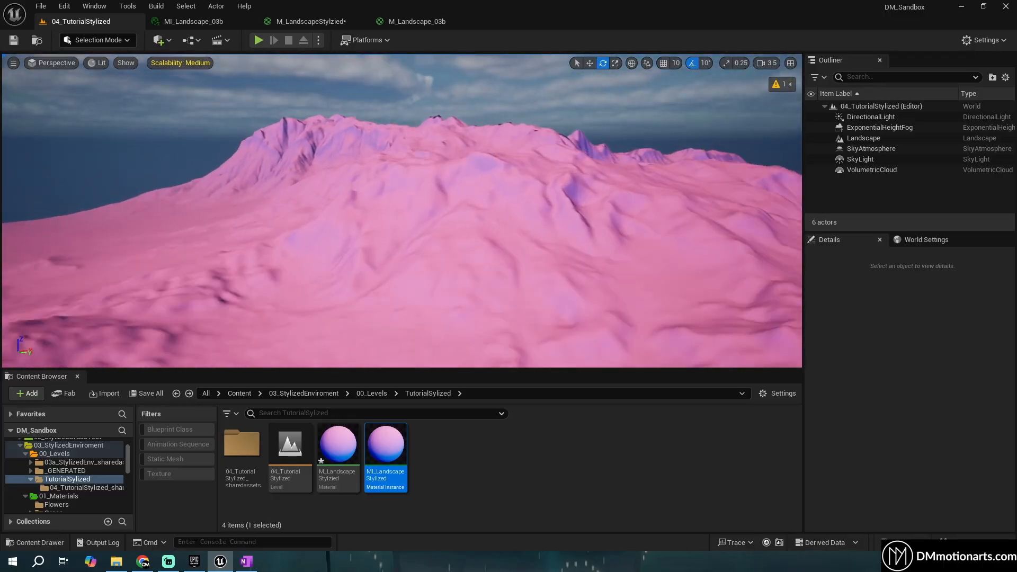
{"action": "mouse_move", "coordinate": [303, 184]}
{"action": "right_mouse_down"}
{"action": "mouse_move", "coordinate": [402, 212]}
{"action": "mouse_move", "coordinate": [303, 184]}
{"action": "right_mouse_up"}
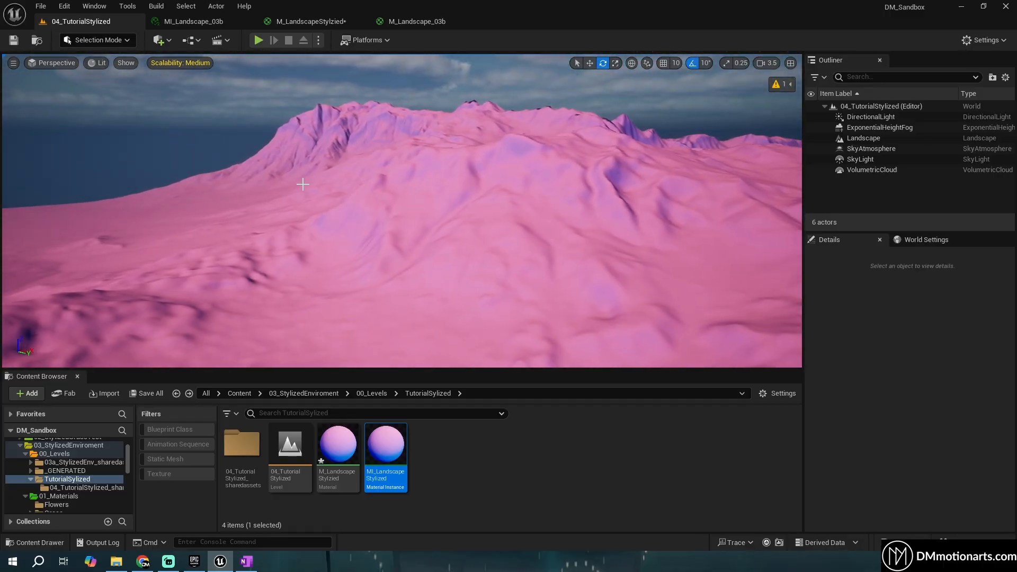
{"action": "left_click", "coordinate": [413, 27]}
{"action": "left_click", "coordinate": [327, 23]}
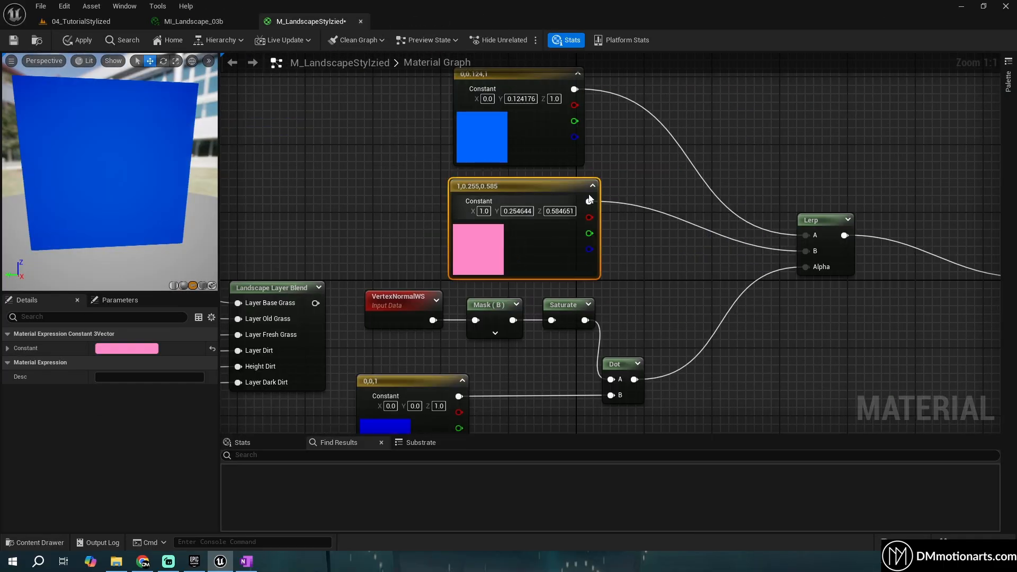
Delete the blue and pink constant nodes feeding the Lerp
{"action": "right_click_drag", "start_coordinate": [633, 221], "coordinate": [618, 290]}
{"action": "left_click", "coordinate": [517, 180], "text": "shift"}
{"action": "key", "text": "Delete"}
{"action": "right_click_drag", "start_coordinate": [567, 230], "coordinate": [537, 192]}
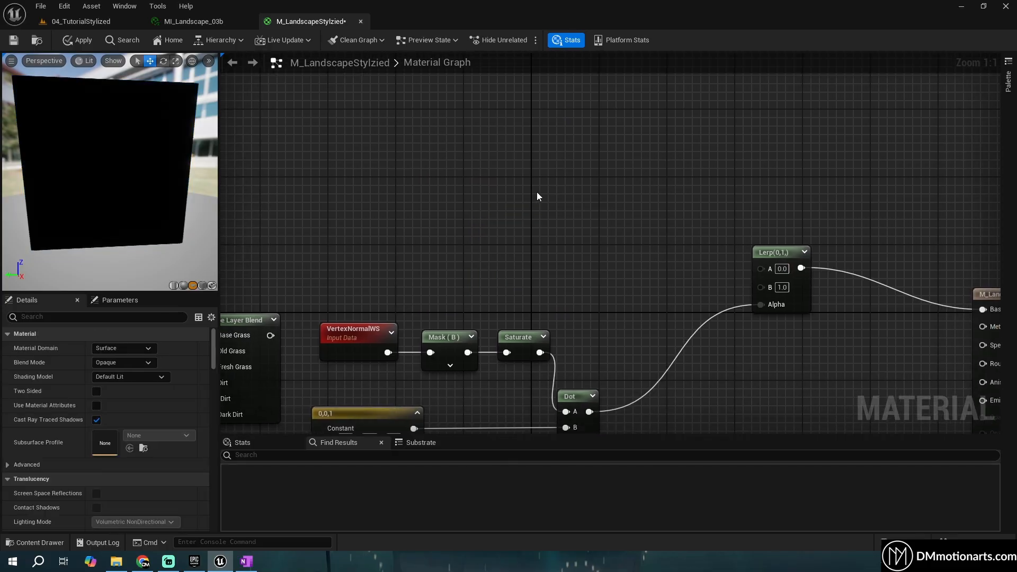
Add two scalar Constant nodes above the slope nodes and stack them one above the other
{"action": "key", "text": "1"}
{"action": "left_click", "coordinate": [498, 154]}
{"action": "key", "text": "1"}
{"action": "left_click", "coordinate": [517, 231]}
{"action": "left_click_drag", "start_coordinate": [532, 239], "coordinate": [495, 237]}
{"action": "left_click_drag", "start_coordinate": [529, 167], "coordinate": [512, 164]}
{"action": "key", "text": "1"}
{"action": "left_click", "coordinate": [606, 157]}
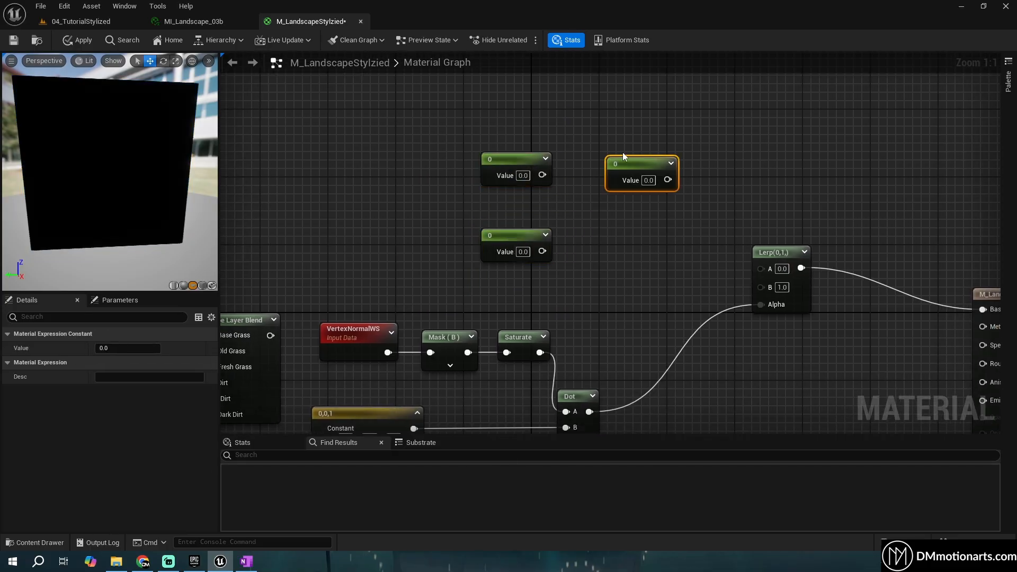
{"action": "key", "text": "Delete"}
{"action": "right_click", "coordinate": [616, 167]}
{"action": "type", "text": "sca"}
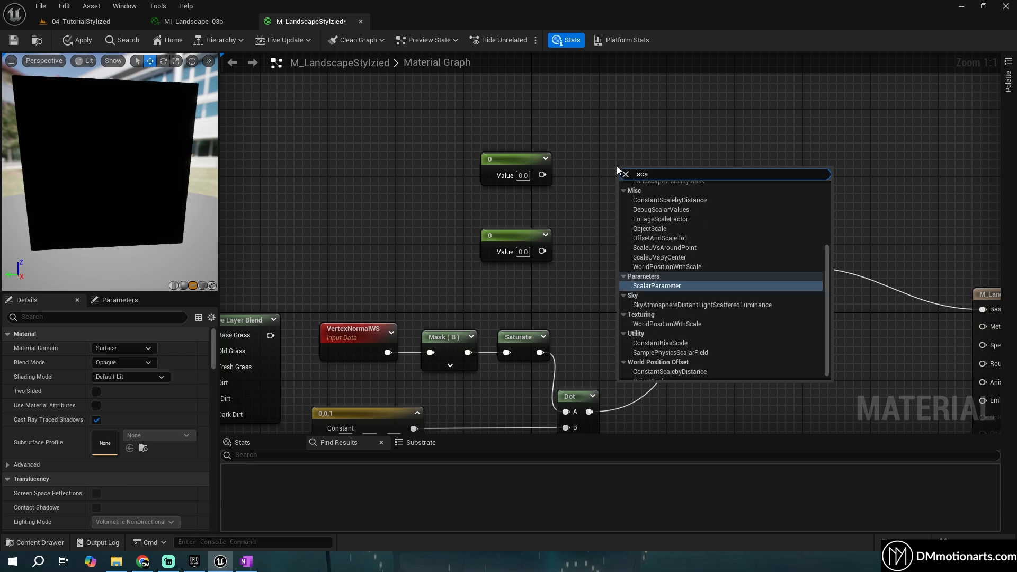
{"action": "left_click", "coordinate": [655, 289]}
{"action": "left_click_drag", "start_coordinate": [681, 250], "coordinate": [627, 159]}
{"action": "key", "text": "Delete"}
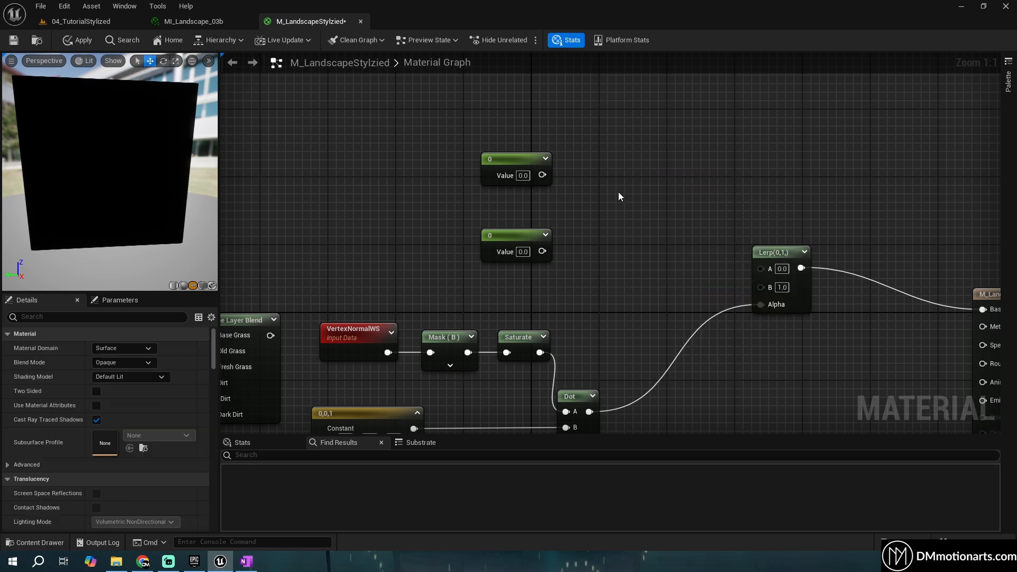
{"action": "right_click", "coordinate": [611, 187]}
Convert the upper Constant node to a parameter named HeightMax
{"action": "right_click_drag", "start_coordinate": [581, 207], "coordinate": [574, 180]}
{"action": "right_click", "coordinate": [490, 133]}
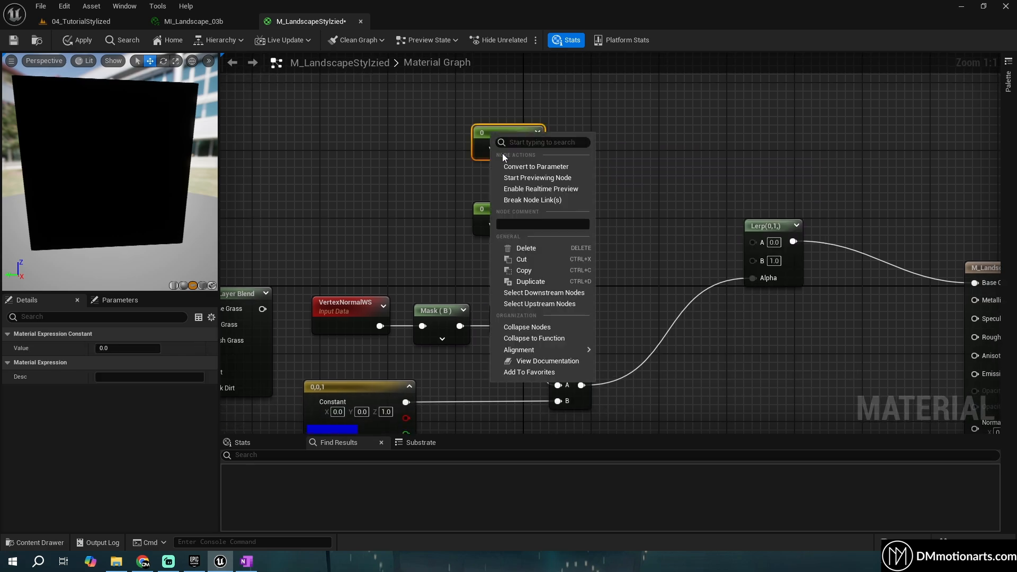
{"action": "left_click", "coordinate": [533, 169]}
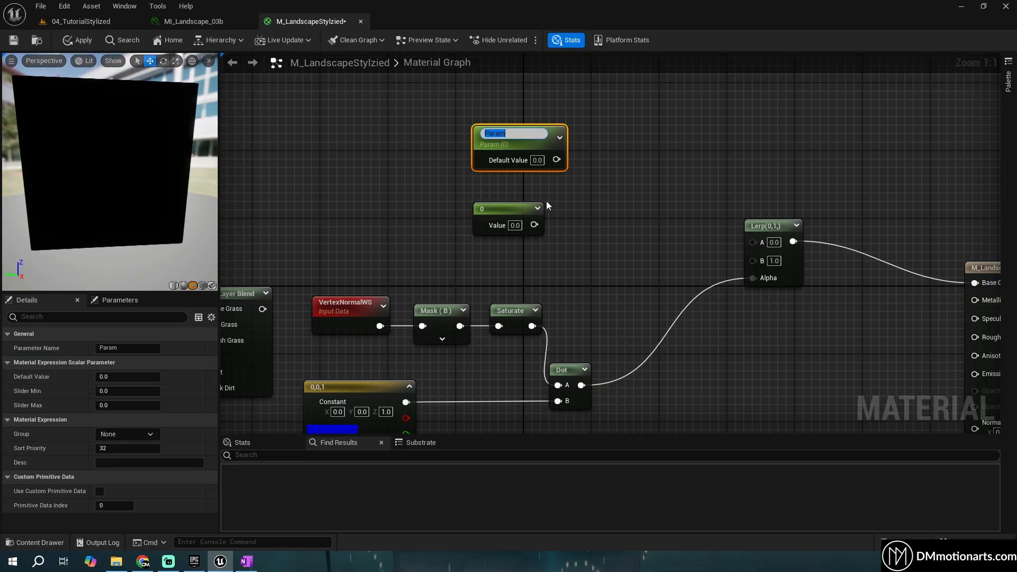
{"action": "type", "text": "HeightMax"}
{"action": "key", "text": "Return"}
Convert the lower Constant node to a parameter named HeightMin
{"action": "left_click", "coordinate": [516, 210]}
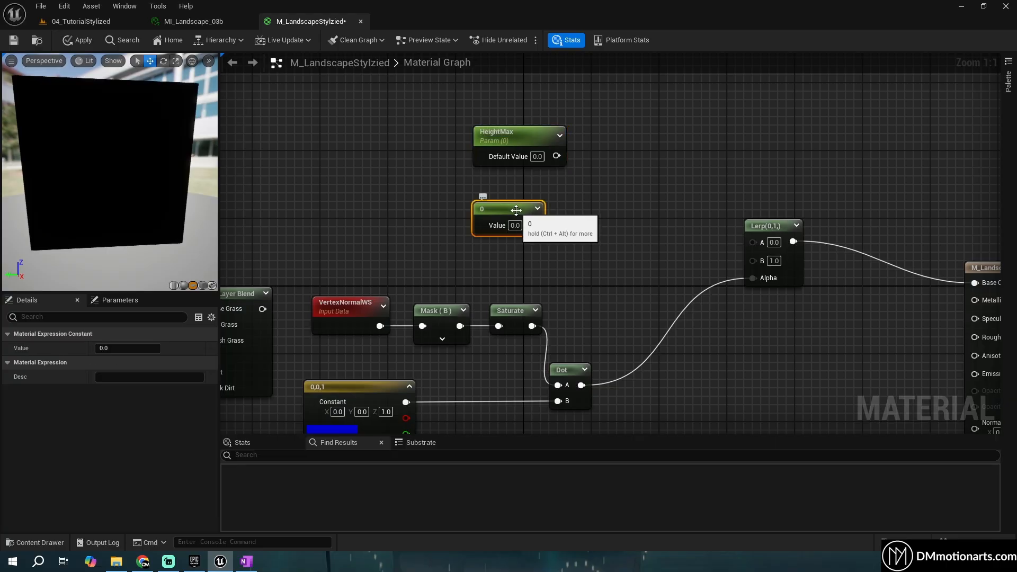
{"action": "right_click", "coordinate": [516, 210]}
{"action": "left_click", "coordinate": [563, 256]}
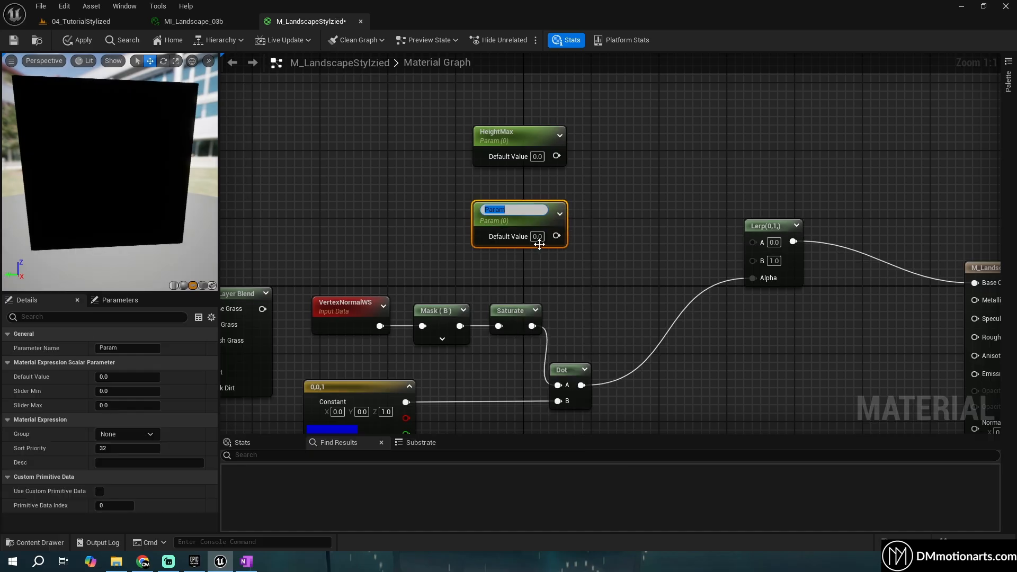
{"action": "type", "text": "HeightMi"}
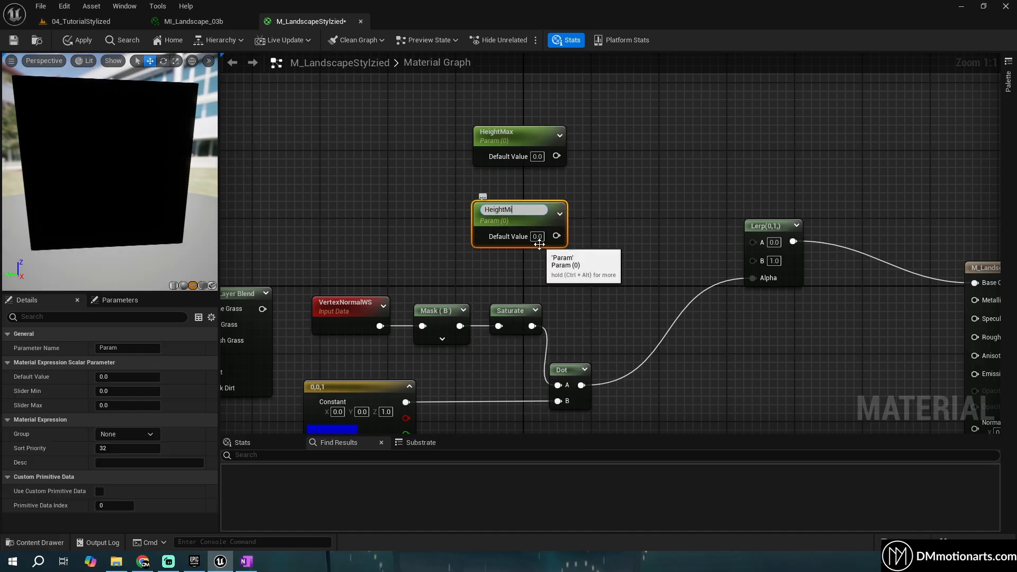
{"action": "type", "text": "n"}
{"action": "key", "text": "Return"}
Set the default value of HeightMin to -5 and of HeightMax to 5
{"action": "left_click", "coordinate": [537, 233]}
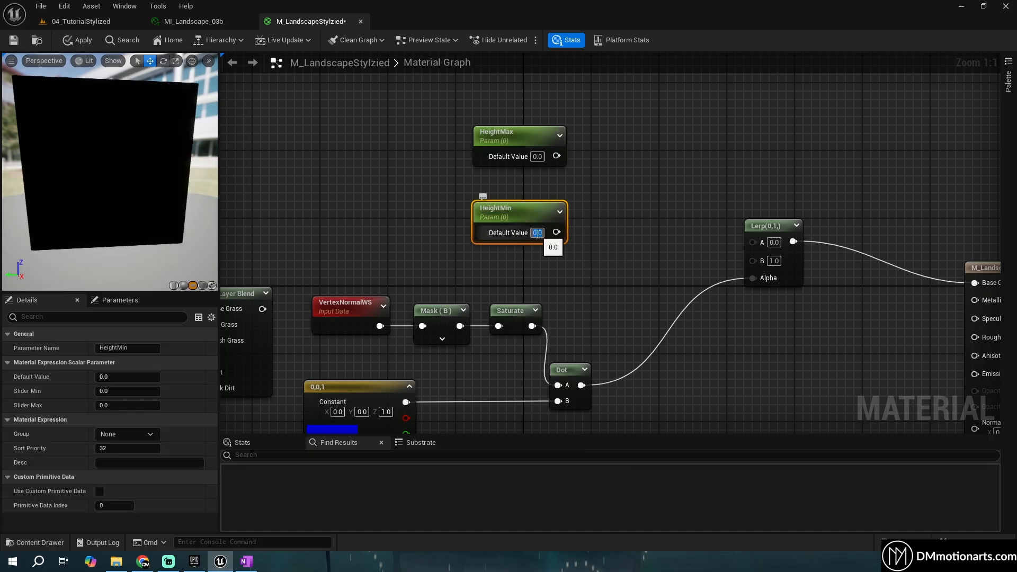
{"action": "type", "text": "-5"}
{"action": "key", "text": "Return"}
{"action": "left_click", "coordinate": [564, 192]}
{"action": "left_click", "coordinate": [537, 157]}
{"action": "type", "text": "5"}
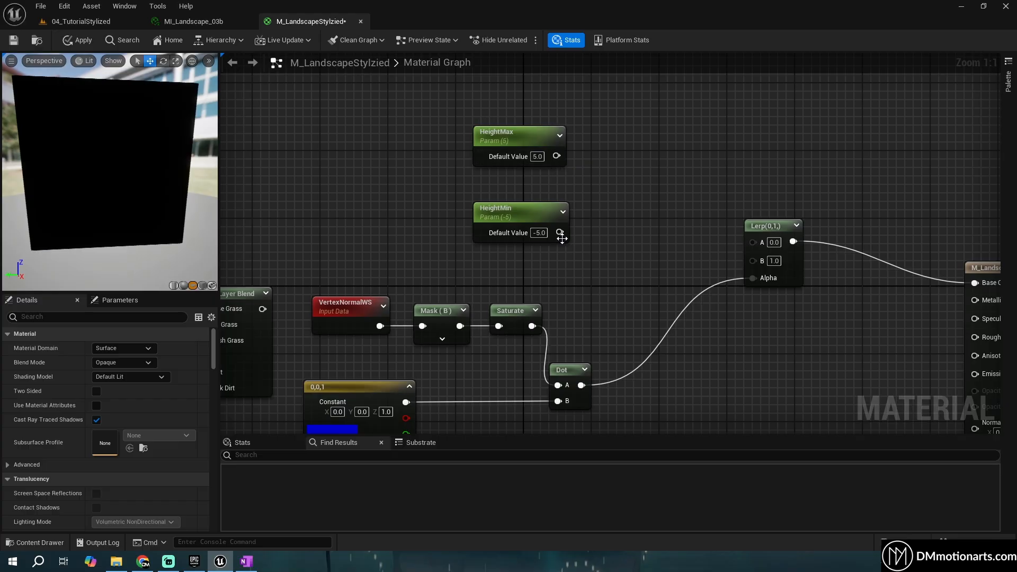
Connect HeightMin to the Lerp's B and HeightMax to its A, and apply the material
{"action": "left_click_drag", "start_coordinate": [560, 232], "coordinate": [752, 260]}
{"action": "left_click_drag", "start_coordinate": [556, 156], "coordinate": [752, 242]}
{"action": "scroll", "coordinate": [710, 363], "scroll_direction": "down", "scroll_amount": 3}
{"action": "left_click", "coordinate": [80, 40]}
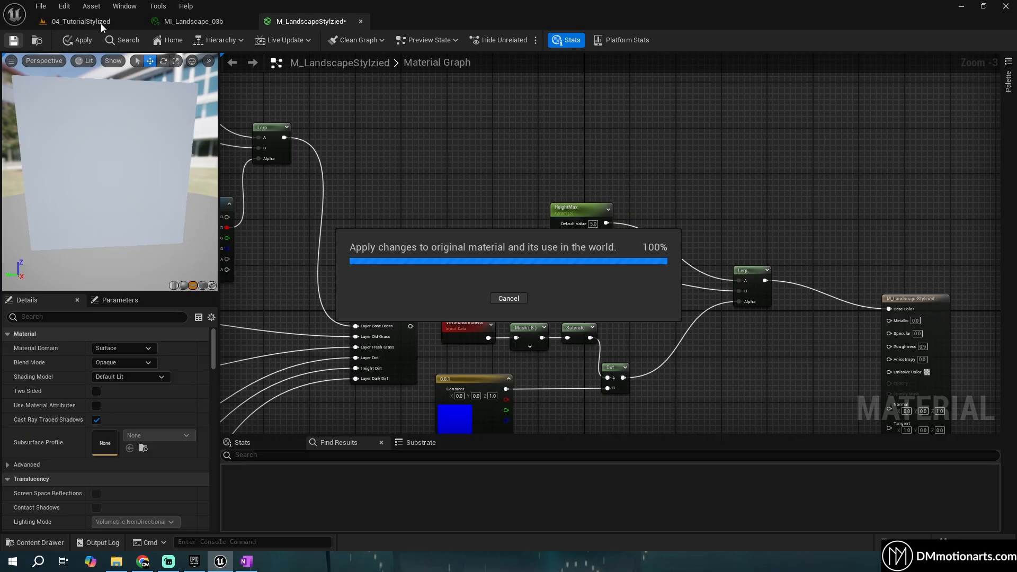
Open MI_LandscapeStylized in a floating window beside the level and enable its HeightMax and HeightMin overrides
{"action": "left_click", "coordinate": [101, 24]}
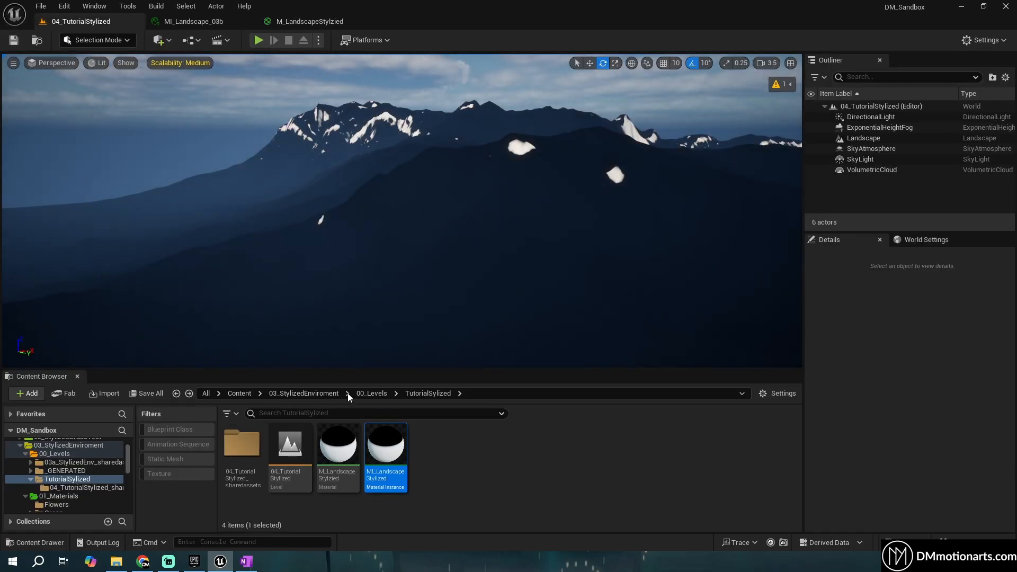
{"action": "double_click", "coordinate": [394, 468]}
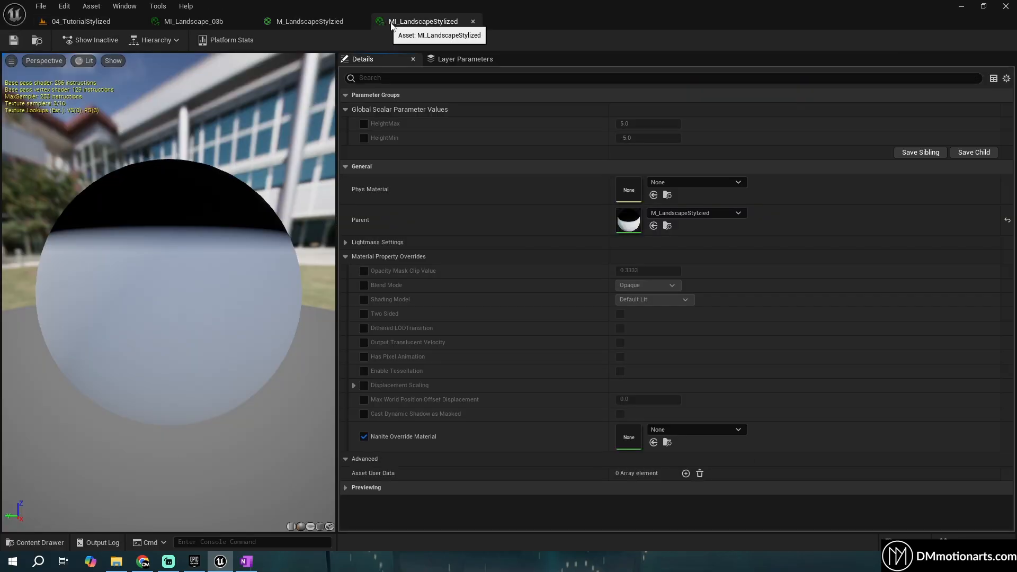
{"action": "left_click", "coordinate": [81, 21]}
{"action": "left_click_drag", "start_coordinate": [692, 127], "coordinate": [830, 157]}
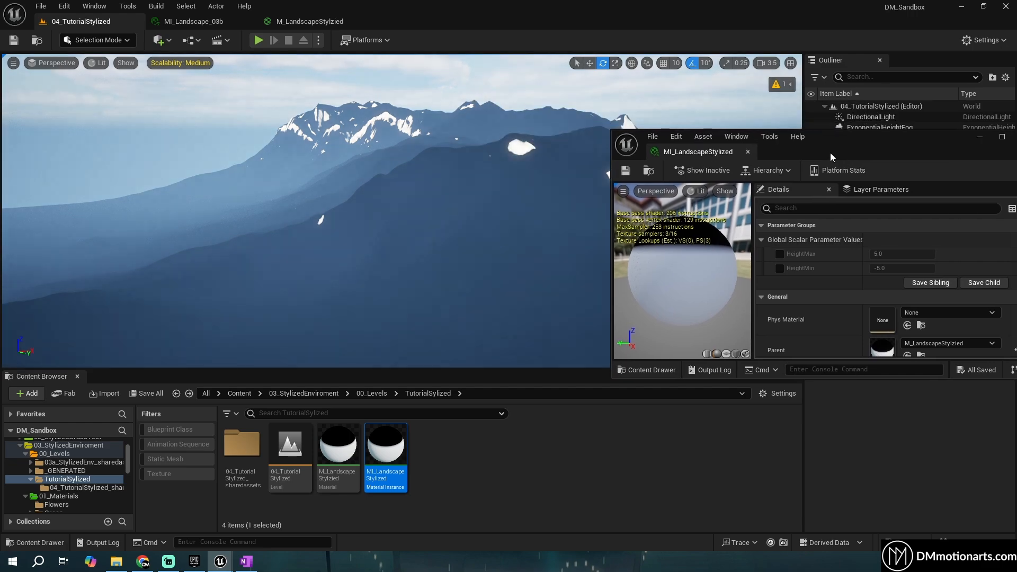
{"action": "left_click", "coordinate": [778, 253]}
{"action": "left_click", "coordinate": [779, 267]}
Tune the instance to HeightMax about 14.75 and HeightMin about -2.88 while checking the landscape, saving the level along the way
{"action": "mouse_move", "coordinate": [900, 253]}
{"action": "left_mouse_down"}
{"action": "mouse_move", "coordinate": [932, 253]}
{"action": "mouse_move", "coordinate": [919, 268]}
{"action": "mouse_move", "coordinate": [874, 268]}
{"action": "mouse_move", "coordinate": [910, 267]}
{"action": "mouse_move", "coordinate": [895, 255]}
{"action": "left_mouse_up"}
{"action": "right_click_drag", "start_coordinate": [402, 211], "coordinate": [381, 259]}
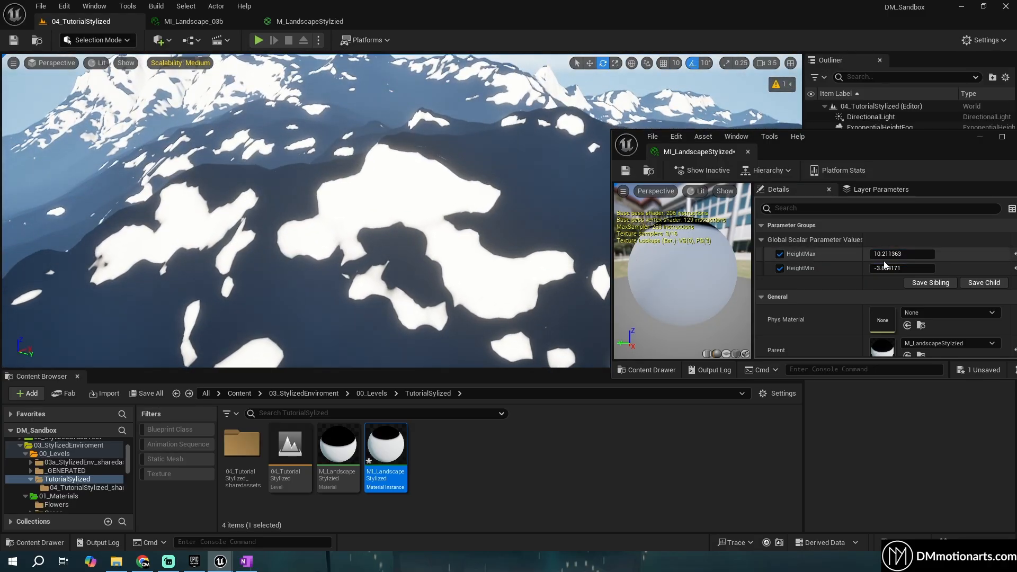
{"action": "left_click_drag", "start_coordinate": [886, 255], "coordinate": [913, 255]}
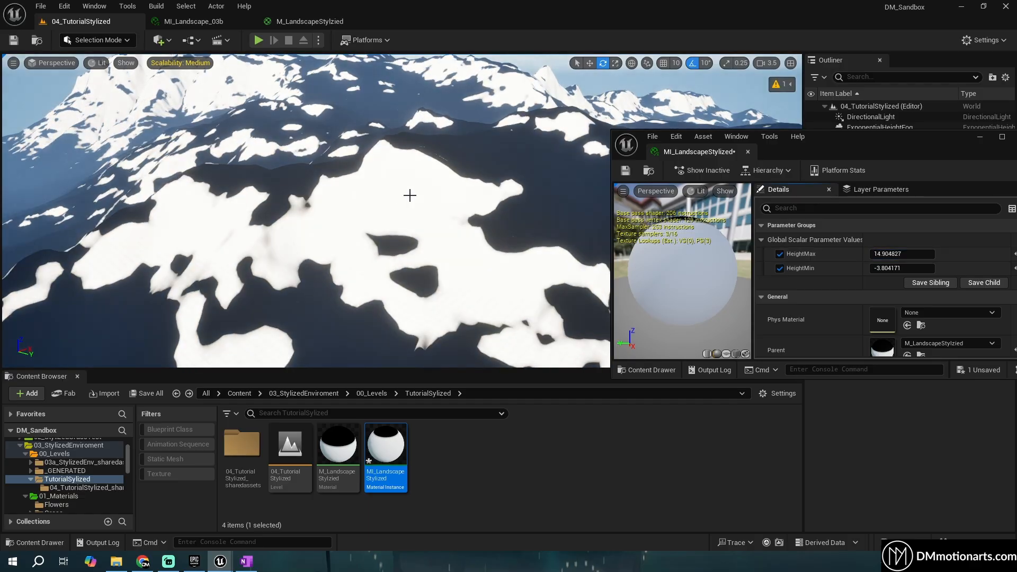
{"action": "mouse_move", "coordinate": [409, 195]}
{"action": "right_mouse_down"}
{"action": "mouse_move", "coordinate": [519, 143]}
{"action": "mouse_move", "coordinate": [434, 201]}
{"action": "mouse_move", "coordinate": [410, 195]}
{"action": "right_mouse_up"}
{"action": "key", "text": "ctrl+s"}
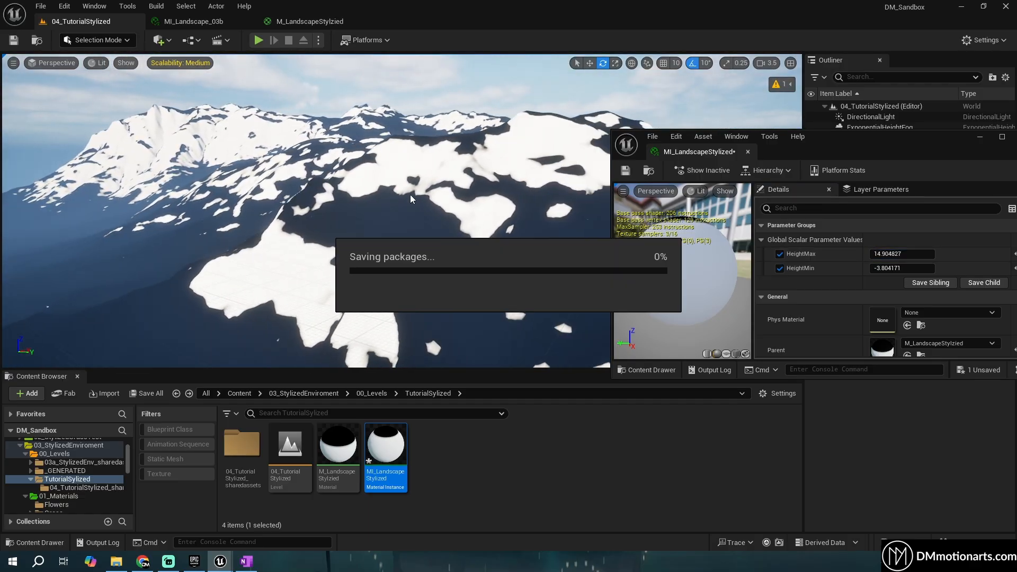
{"action": "right_click_drag", "start_coordinate": [447, 242], "coordinate": [370, 249]}
{"action": "mouse_move", "coordinate": [910, 268]}
{"action": "left_mouse_down"}
{"action": "mouse_move", "coordinate": [924, 268]}
{"action": "mouse_move", "coordinate": [895, 254]}
{"action": "mouse_move", "coordinate": [907, 254]}
{"action": "left_mouse_up"}
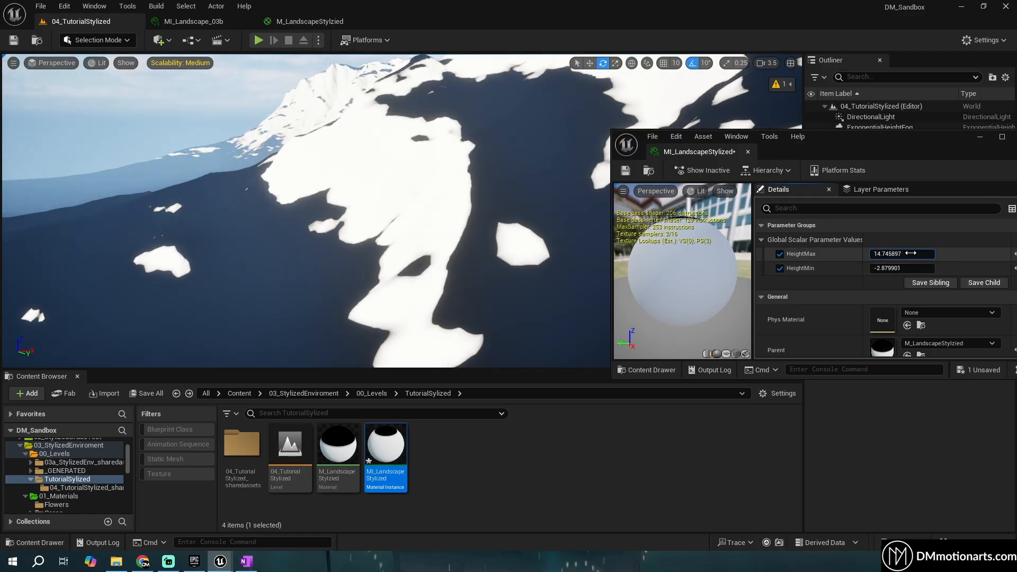
Minimize the instance window and add a CheapContrast node fed by the Lerp output in M_LandscapeStylzied
{"action": "left_click", "coordinate": [279, 19]}
{"action": "left_click_drag", "start_coordinate": [980, 149], "coordinate": [866, 150]}
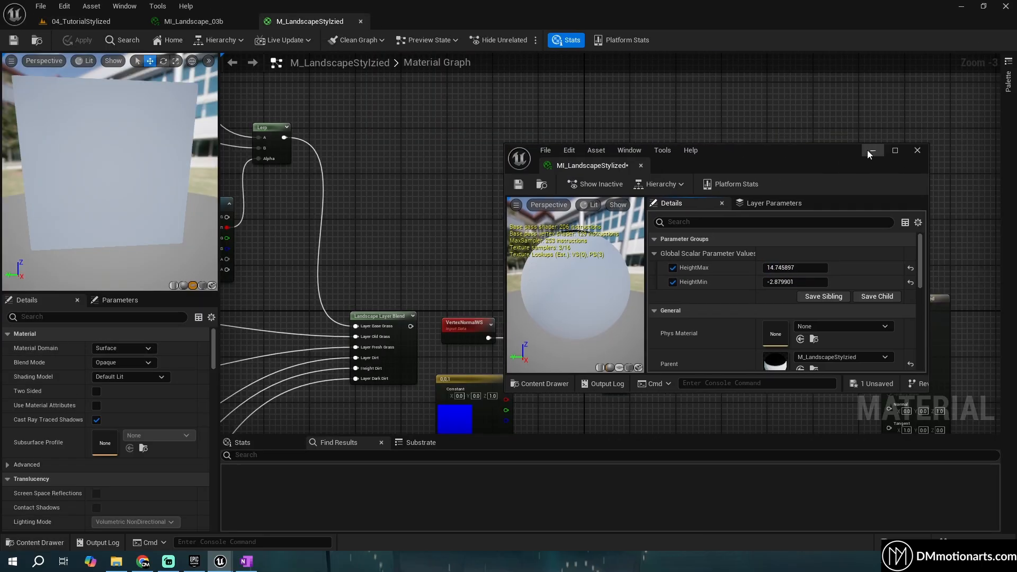
{"action": "left_click", "coordinate": [866, 150]}
{"action": "left_click_drag", "start_coordinate": [656, 195], "coordinate": [686, 217]}
{"action": "type", "text": "cheap"}
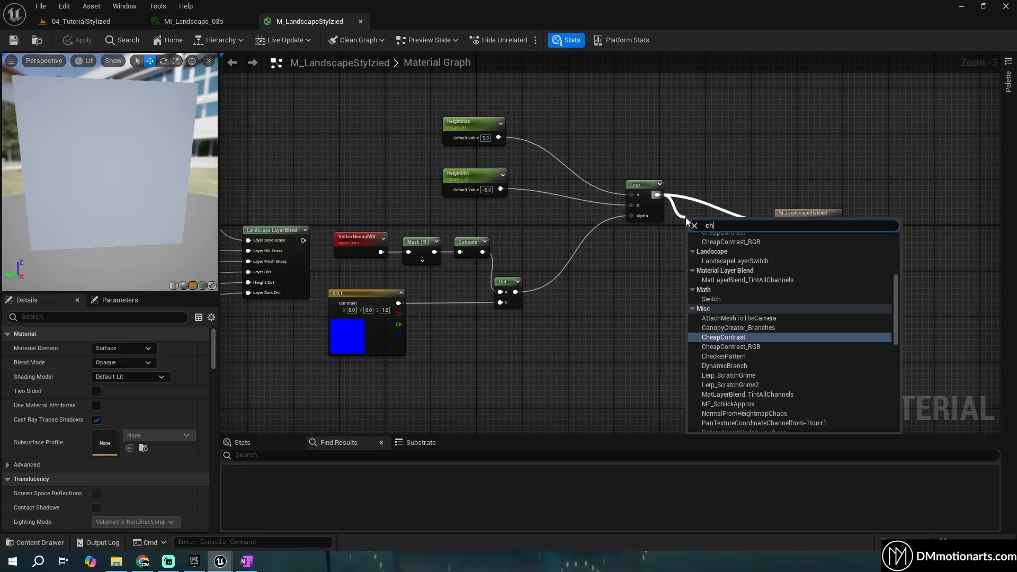
{"action": "key", "text": "Return"}
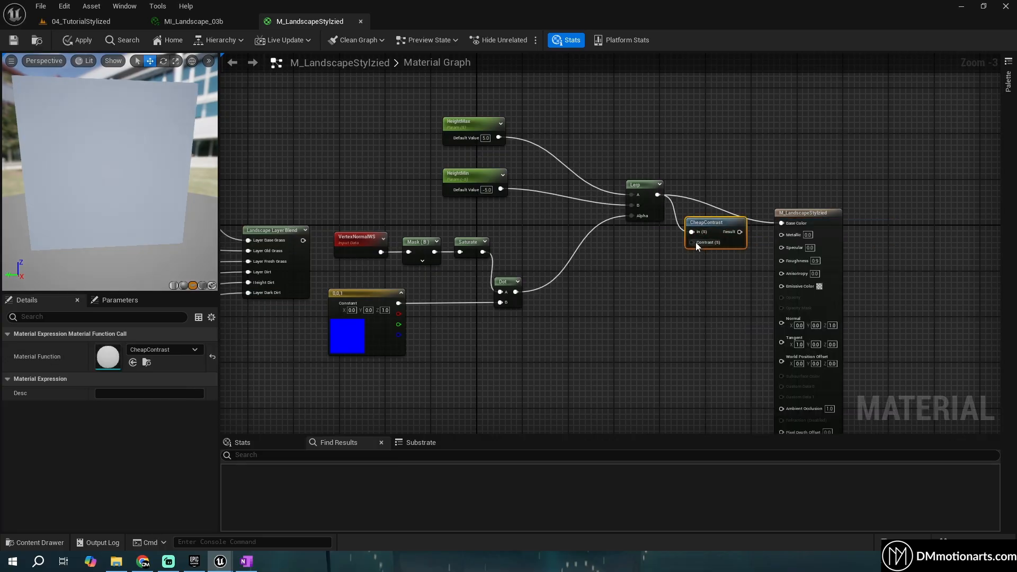
Promote CheapContrast's Contrast input to a parameter, connect its Result to Base Color, and apply the material
{"action": "right_click", "coordinate": [694, 243]}
{"action": "left_click", "coordinate": [723, 320]}
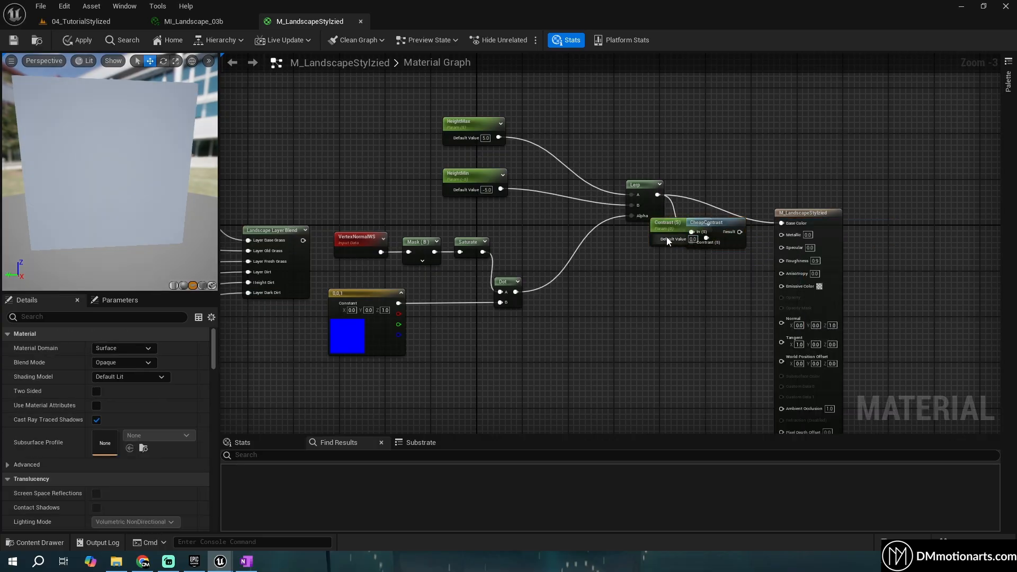
{"action": "left_click_drag", "start_coordinate": [666, 237], "coordinate": [618, 296]}
{"action": "left_click_drag", "start_coordinate": [737, 236], "coordinate": [742, 231]}
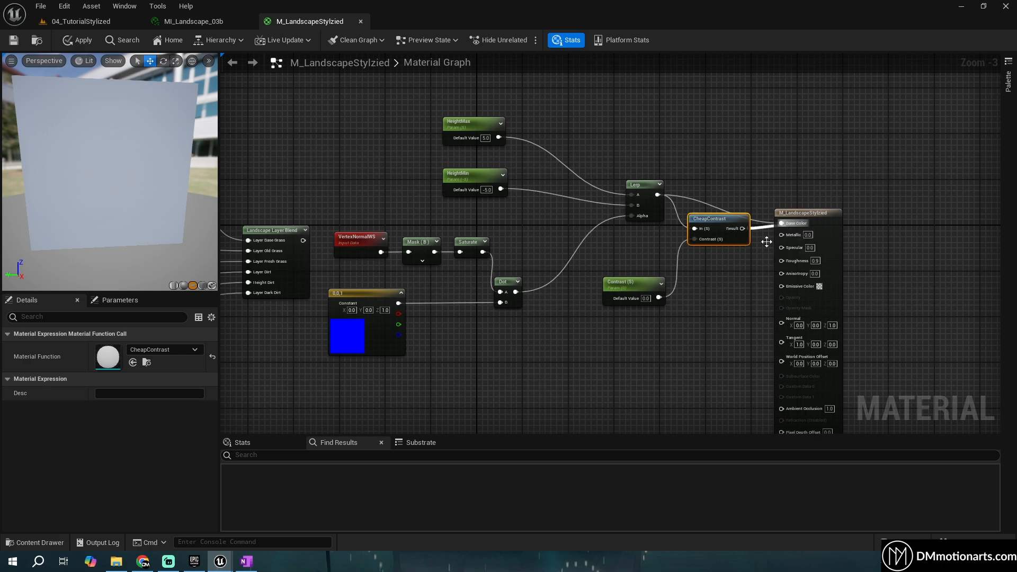
{"action": "scroll", "coordinate": [767, 242], "scroll_direction": "up", "scroll_amount": 3}
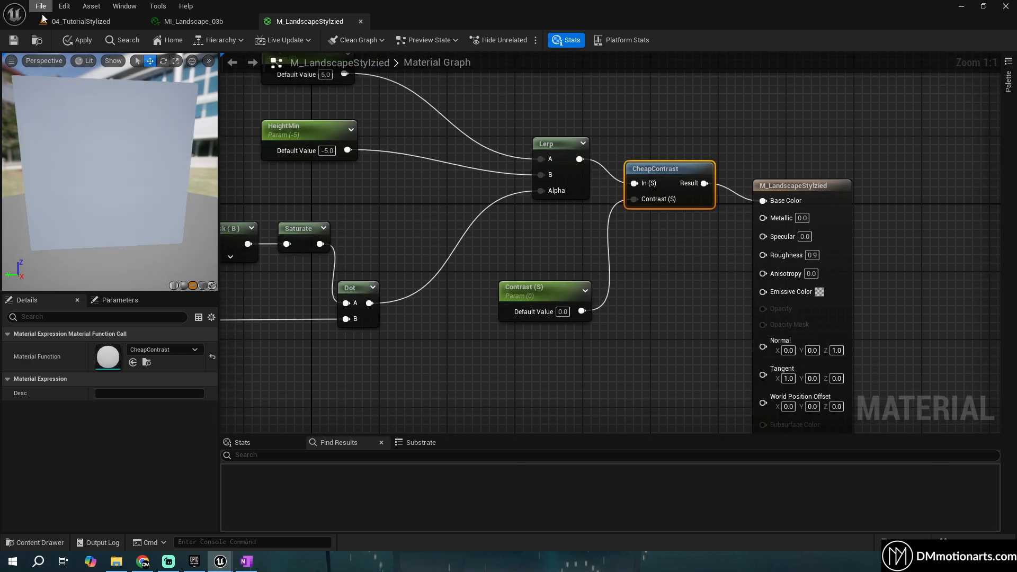
{"action": "left_click", "coordinate": [80, 29]}
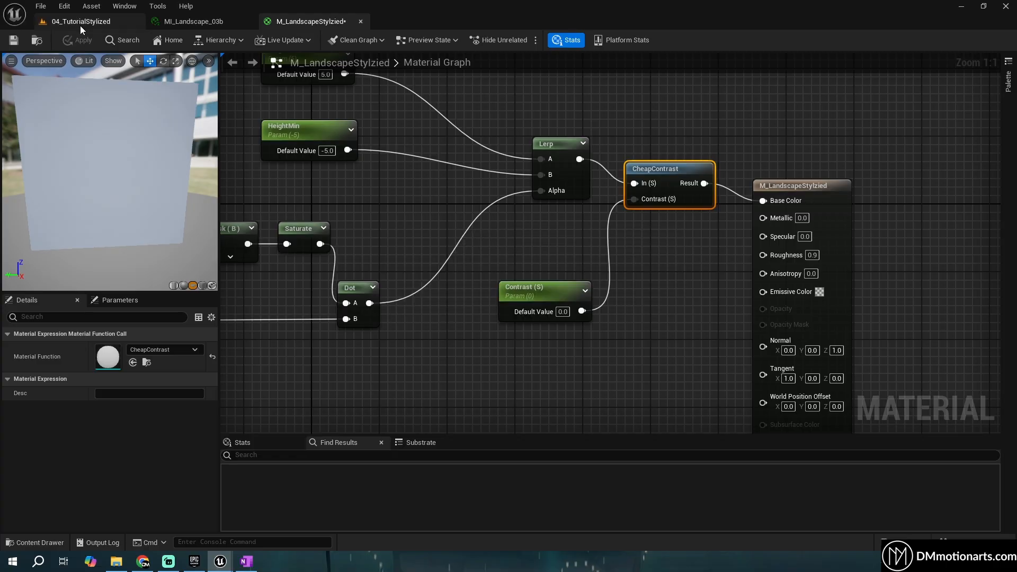
Reopen MI_LandscapeStylized beside the level, override Contrast (S) with about -0.21, and save and close the instance
{"action": "left_click", "coordinate": [80, 25]}
{"action": "mouse_move", "coordinate": [223, 564]}
{"action": "left_click", "coordinate": [313, 510]}
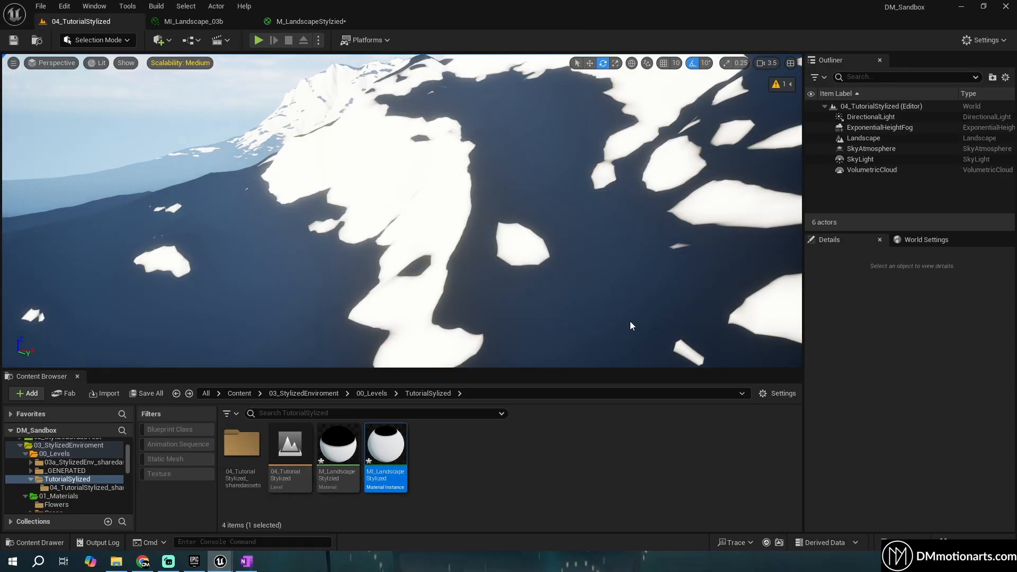
{"action": "left_click", "coordinate": [673, 267]}
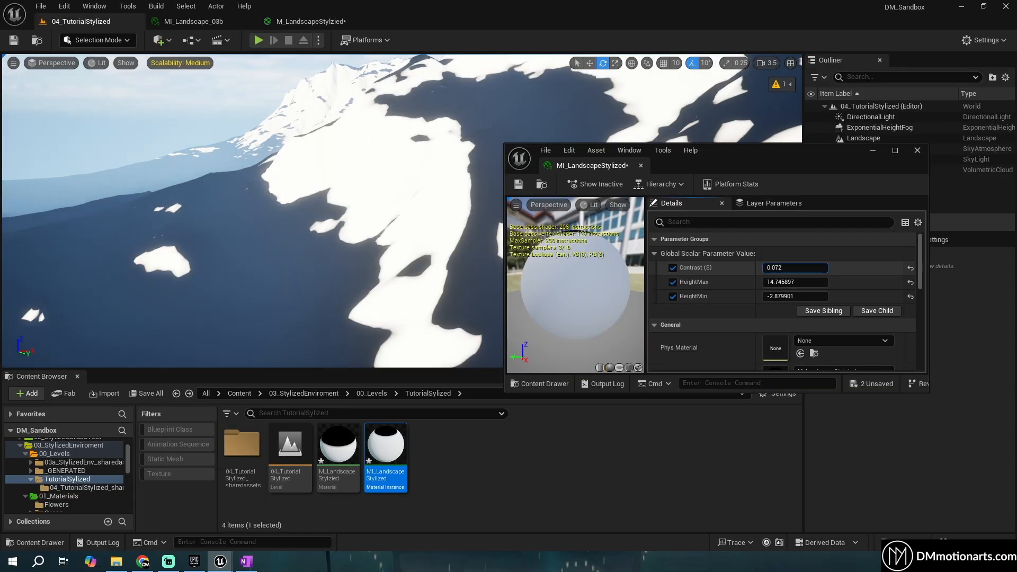
{"action": "mouse_move", "coordinate": [794, 267]}
{"action": "left_mouse_down"}
{"action": "mouse_move", "coordinate": [815, 267]}
{"action": "mouse_move", "coordinate": [773, 267]}
{"action": "mouse_move", "coordinate": [800, 268]}
{"action": "left_mouse_up"}
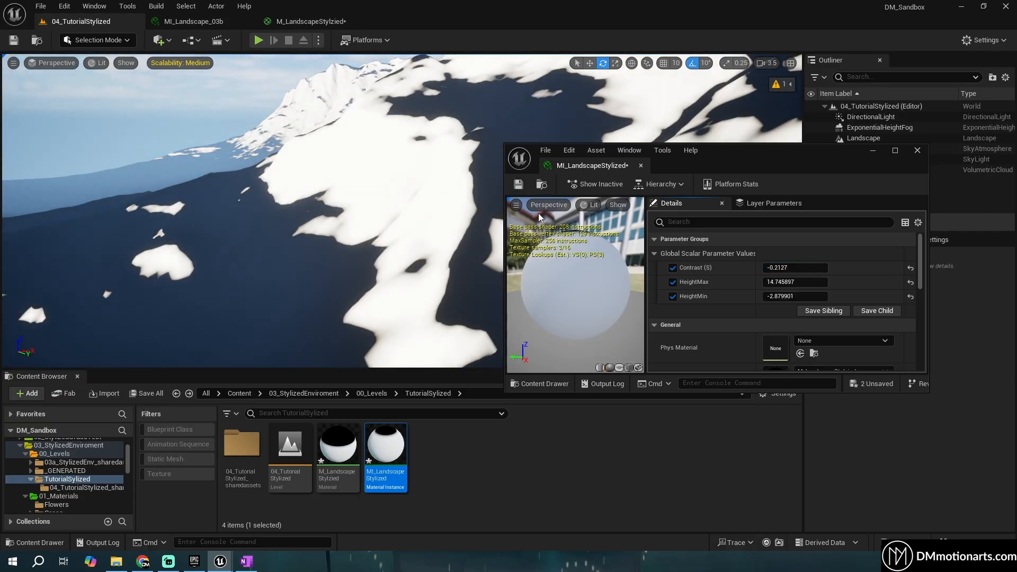
{"action": "left_click", "coordinate": [640, 165]}
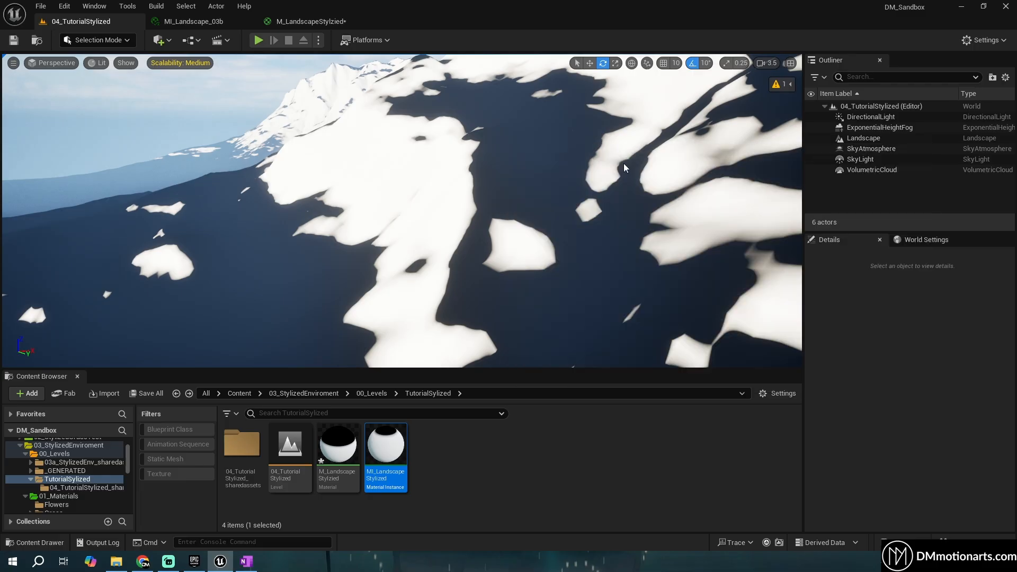
Cut the slope mask nodes in front of Base Color in M_LandscapeStylzied and paste them near the base grass nodes
{"action": "left_click", "coordinate": [306, 23]}
{"action": "scroll", "coordinate": [720, 293], "scroll_direction": "down", "scroll_amount": 3}
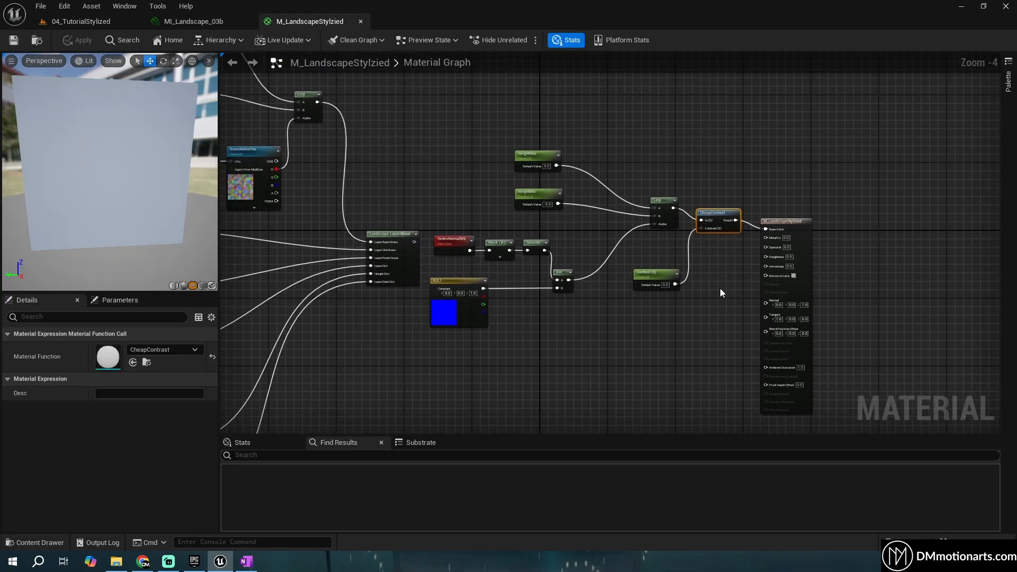
{"action": "left_click_drag", "start_coordinate": [719, 288], "coordinate": [443, 155]}
{"action": "left_click_drag", "start_coordinate": [442, 136], "coordinate": [709, 339]}
{"action": "key", "text": "Delete"}
{"action": "right_click_drag", "start_coordinate": [408, 192], "coordinate": [912, 232]}
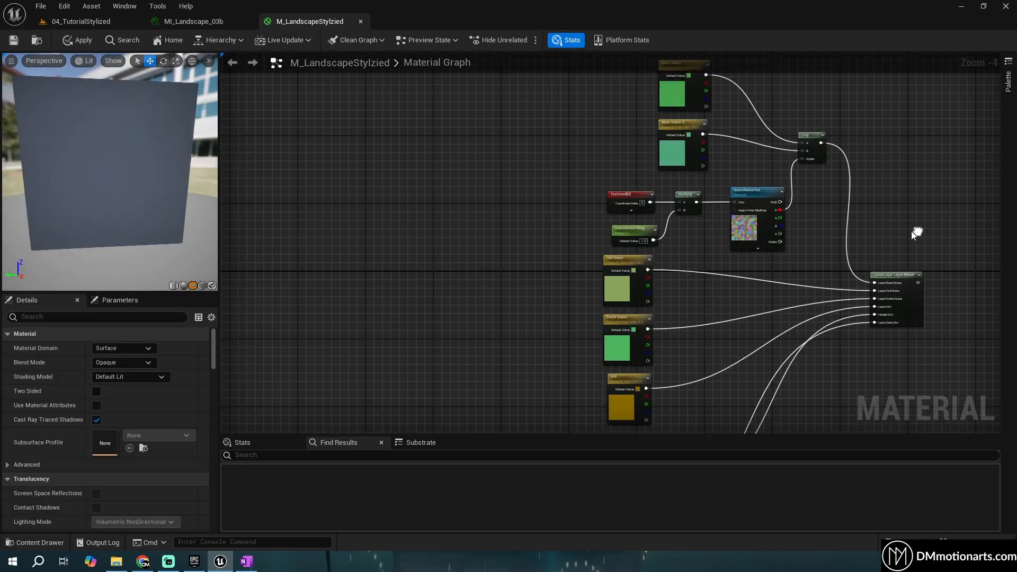
{"action": "key", "text": "ctrl+v"}
Move the pasted slope mask nodes further left, clear of the base grass color nodes
{"action": "right_click_drag", "start_coordinate": [516, 196], "coordinate": [545, 273]}
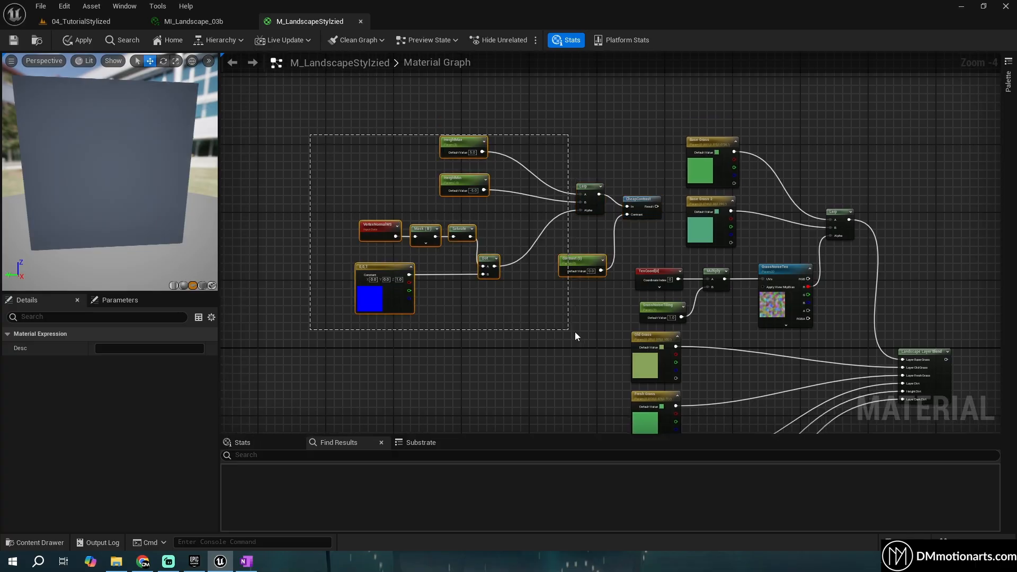
{"action": "left_click_drag", "start_coordinate": [639, 200], "coordinate": [511, 273]}
{"action": "right_click_drag", "start_coordinate": [472, 227], "coordinate": [650, 186]}
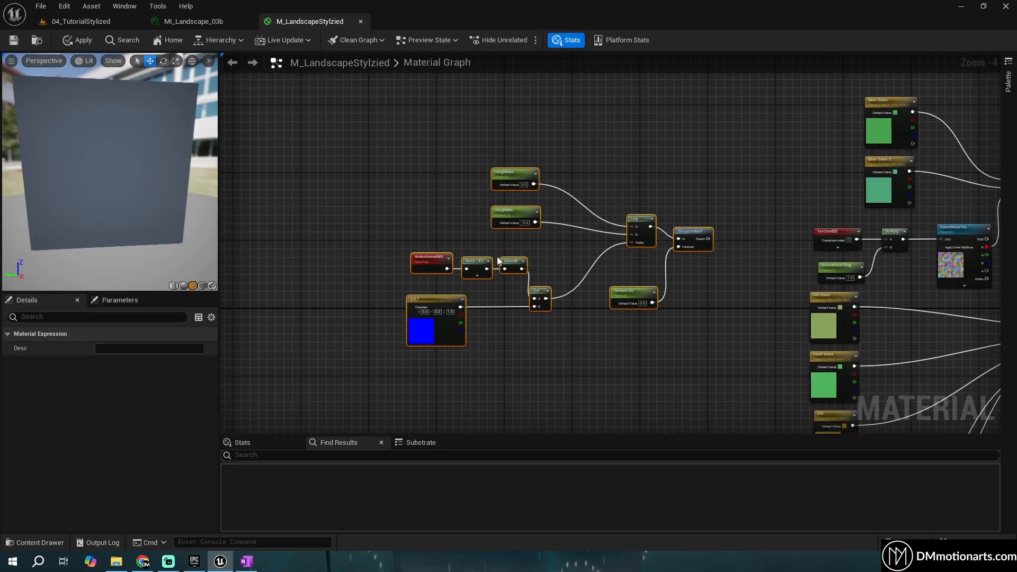
{"action": "scroll", "coordinate": [497, 256], "scroll_direction": "up", "scroll_amount": 3}
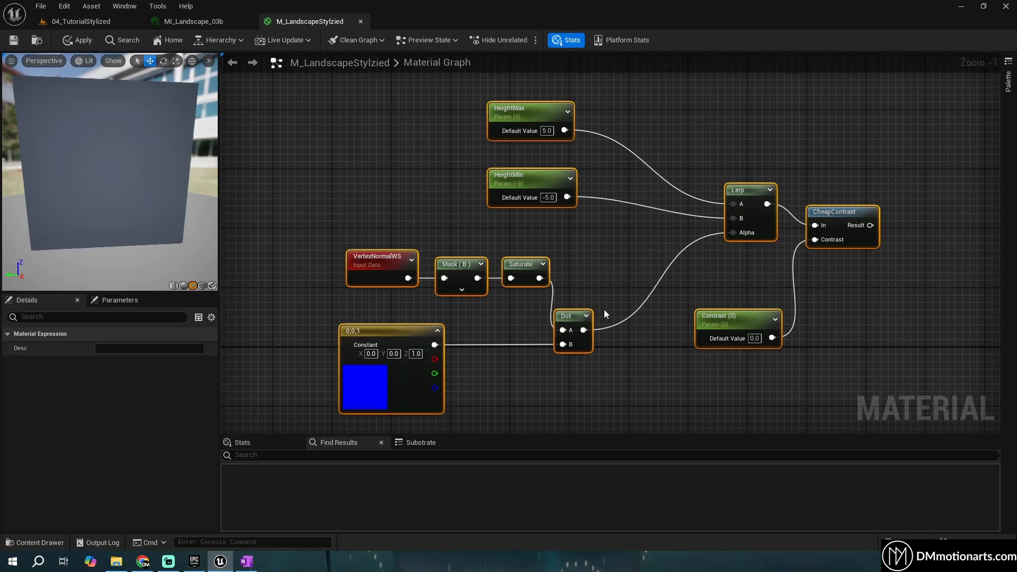
{"action": "scroll", "coordinate": [605, 313], "scroll_direction": "down", "scroll_amount": 4}
{"action": "left_click_drag", "start_coordinate": [736, 356], "coordinate": [459, 212]}
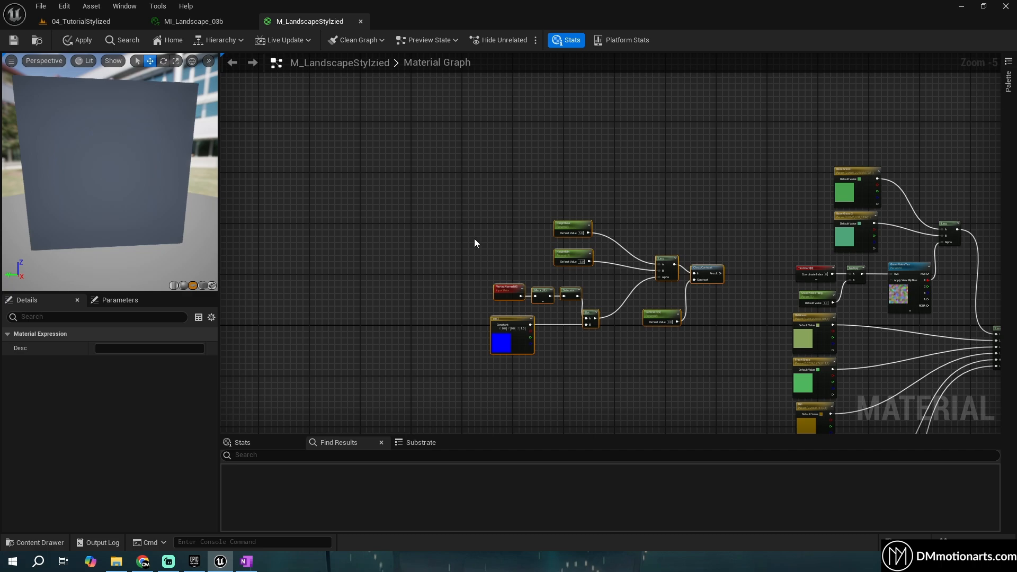
{"action": "scroll", "coordinate": [474, 244], "scroll_direction": "up", "scroll_amount": 2}
Browse from the level to 01_Materials > Landscape > 03b and open the M_Landscape_03b material
{"action": "left_click", "coordinate": [110, 27]}
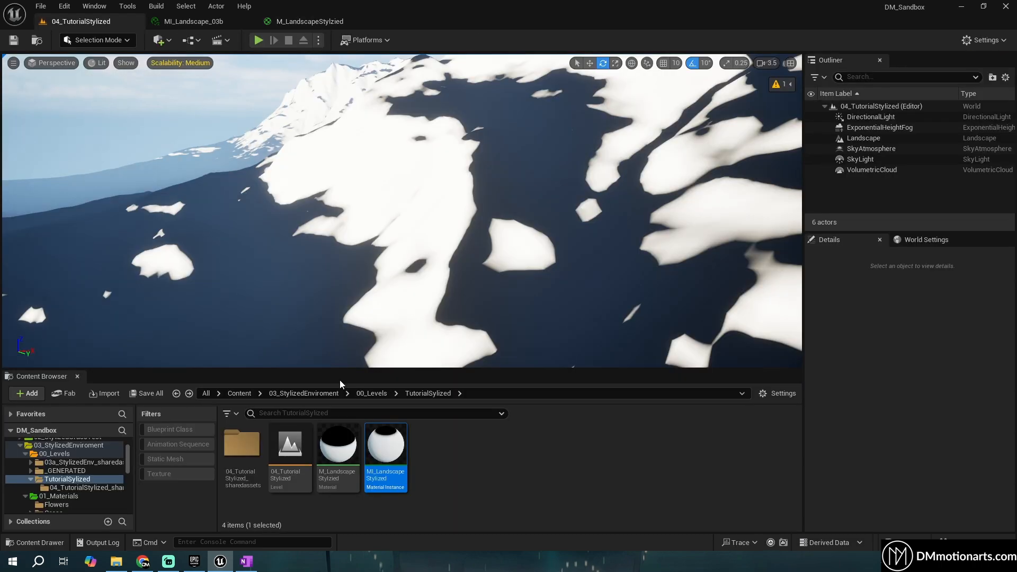
{"action": "left_click", "coordinate": [309, 388]}
{"action": "left_click", "coordinate": [310, 391]}
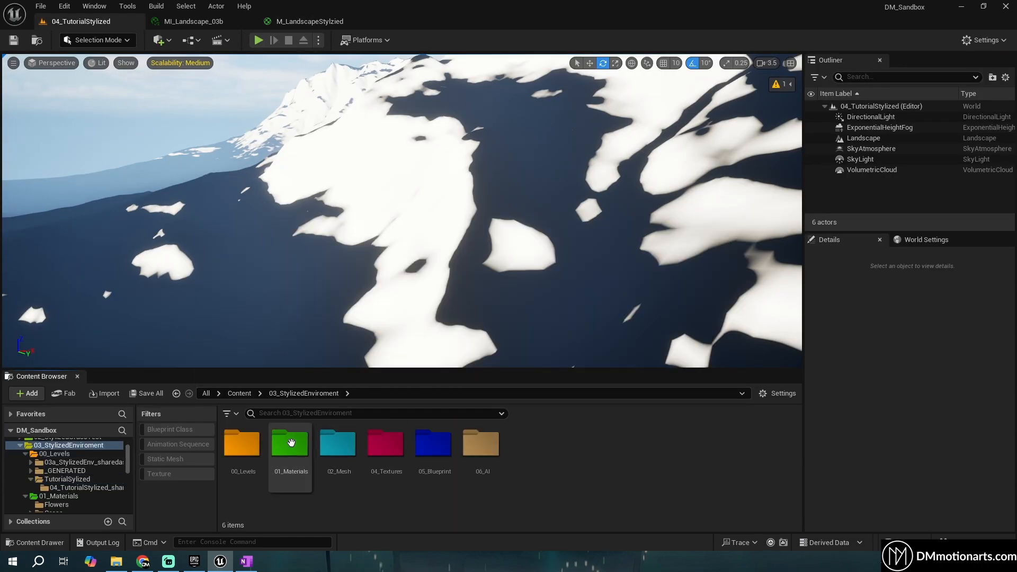
{"action": "left_click", "coordinate": [386, 439]}
{"action": "double_click", "coordinate": [290, 443]}
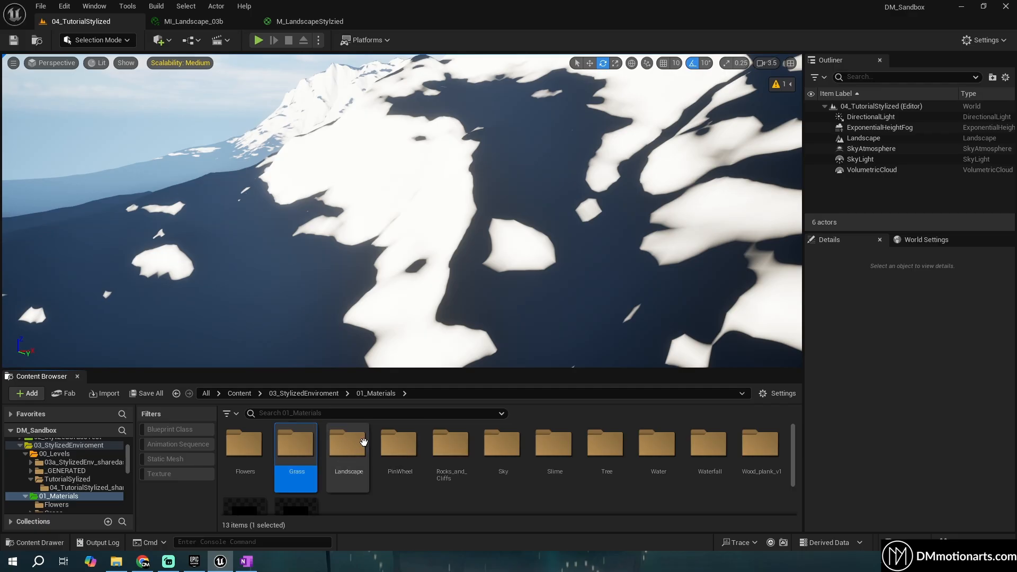
{"action": "double_click", "coordinate": [347, 443]}
{"action": "scroll", "coordinate": [549, 481], "scroll_direction": "down", "scroll_amount": 2}
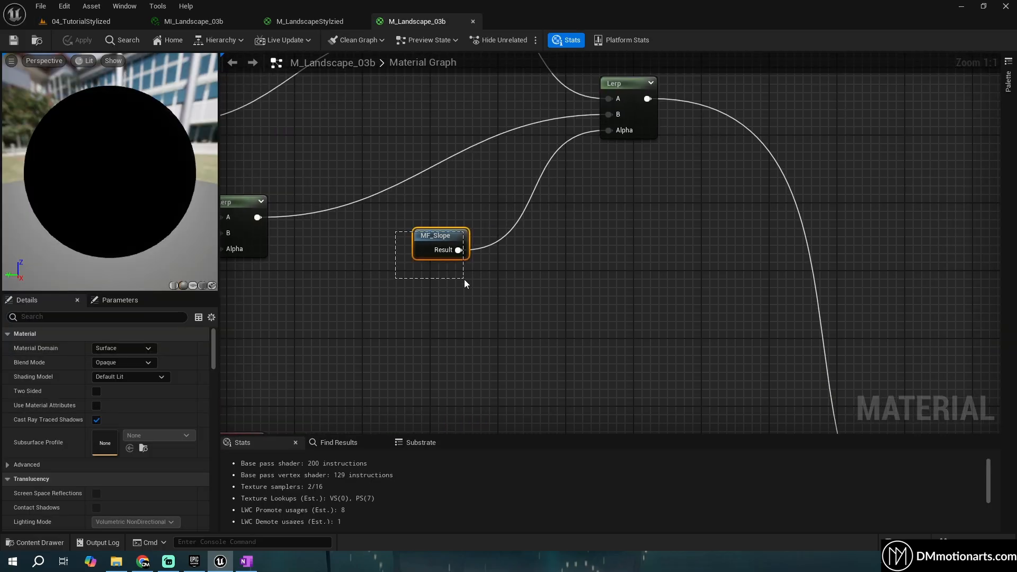
Select the MF_Slope function node feeding the Lerp's Alpha in M_Landscape_03b and open its graph
{"action": "left_click_drag", "start_coordinate": [464, 279], "coordinate": [478, 284]}
{"action": "left_click_drag", "start_coordinate": [476, 280], "coordinate": [406, 226]}
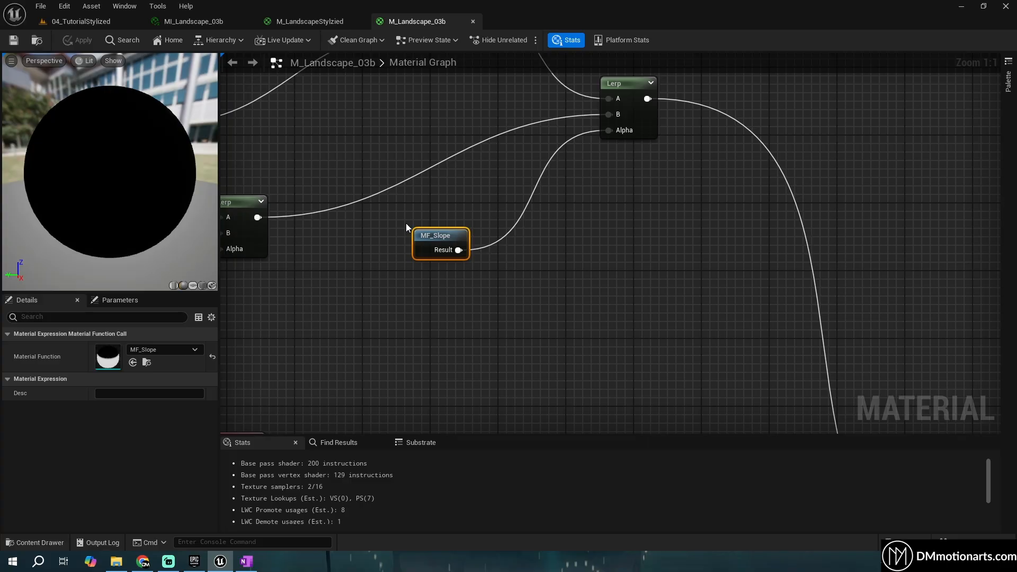
{"action": "left_click_drag", "start_coordinate": [405, 211], "coordinate": [488, 269]}
{"action": "double_click", "coordinate": [433, 240]}
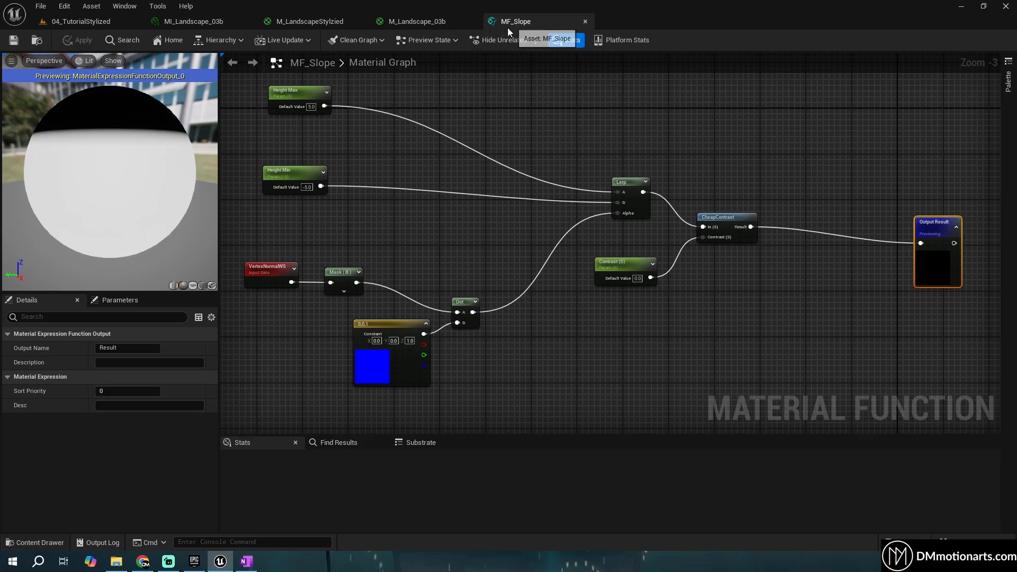
Return to the level and browse to the TutorialSylized folder under 03_StylizedEnviroment > 00_Levels
{"action": "left_click", "coordinate": [85, 24]}
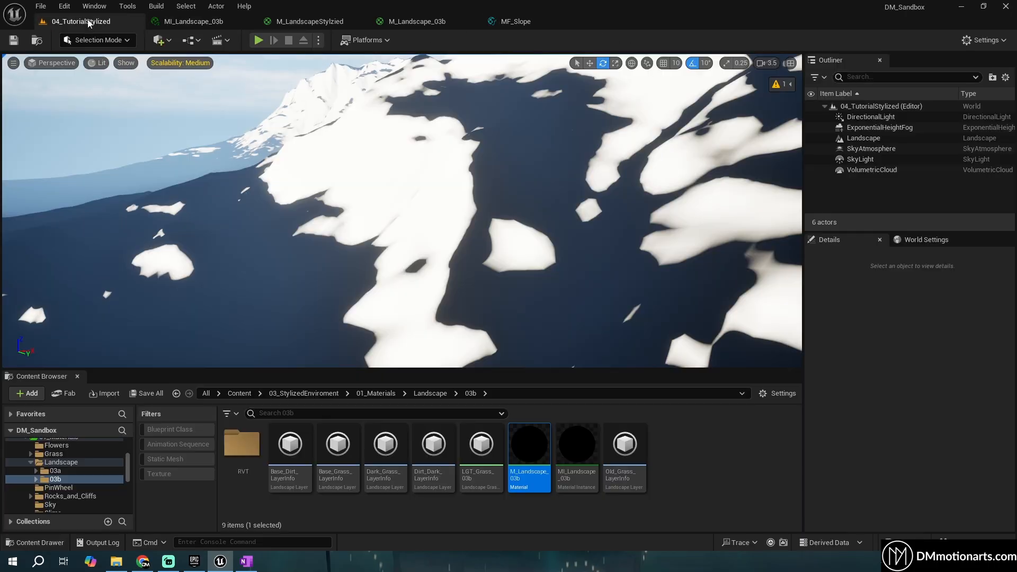
{"action": "left_click", "coordinate": [374, 393]}
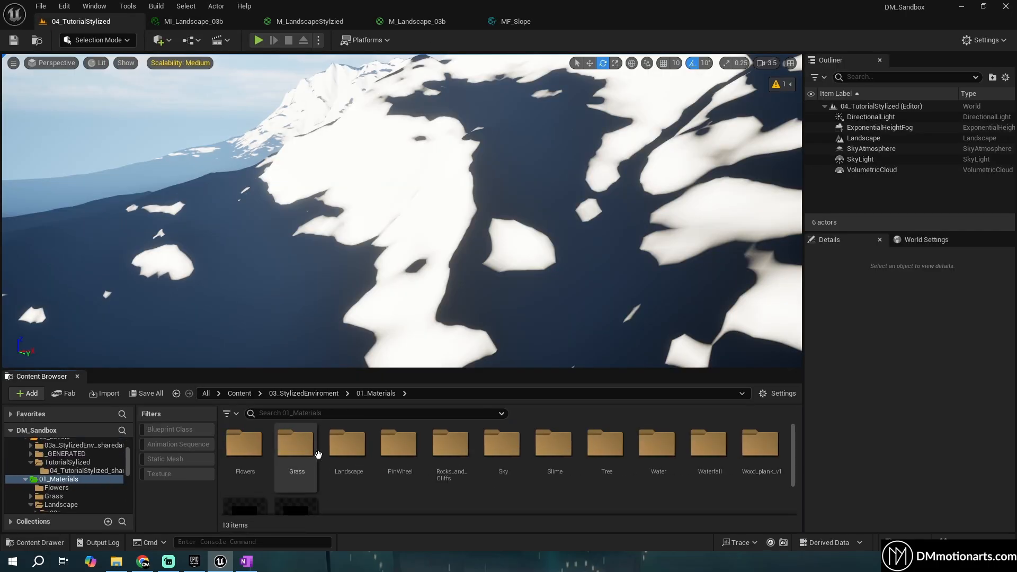
{"action": "left_click", "coordinate": [239, 393]}
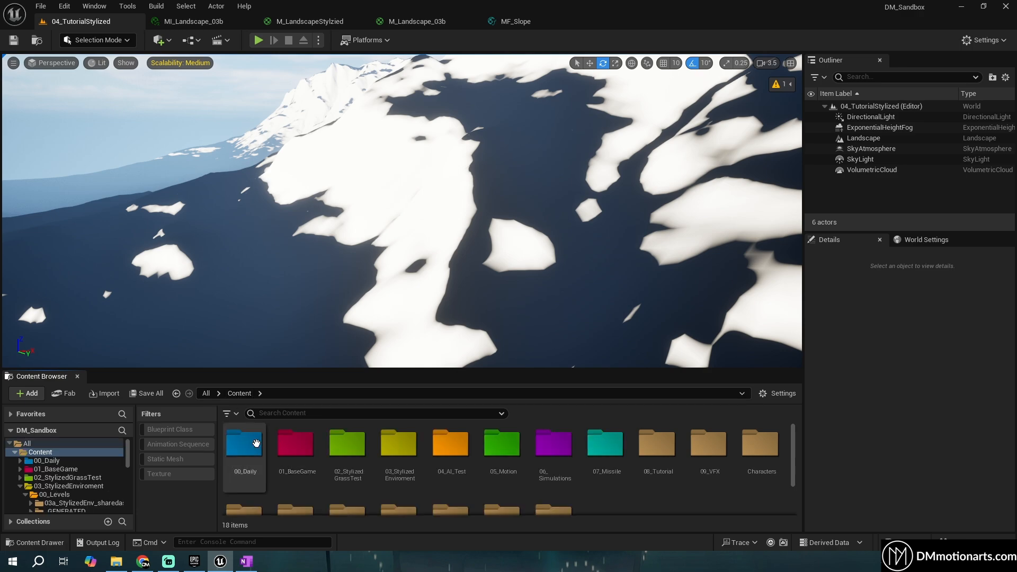
{"action": "double_click", "coordinate": [399, 443]}
{"action": "double_click", "coordinate": [242, 444]}
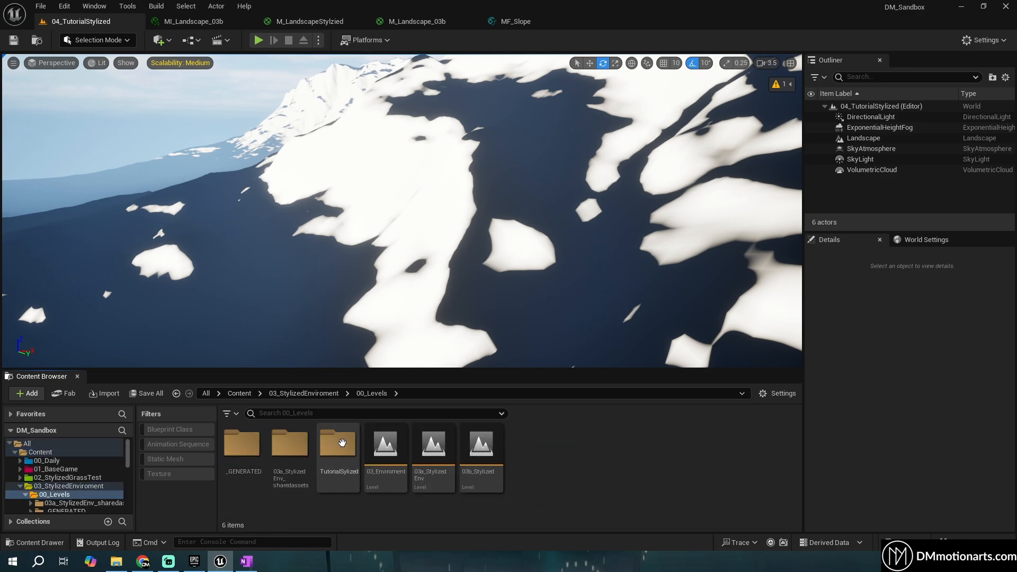
{"action": "double_click", "coordinate": [341, 443]}
Create a Material Function named MF_Sloep in the TutorialSylized folder, open it, and close its editor
{"action": "right_click", "coordinate": [512, 459]}
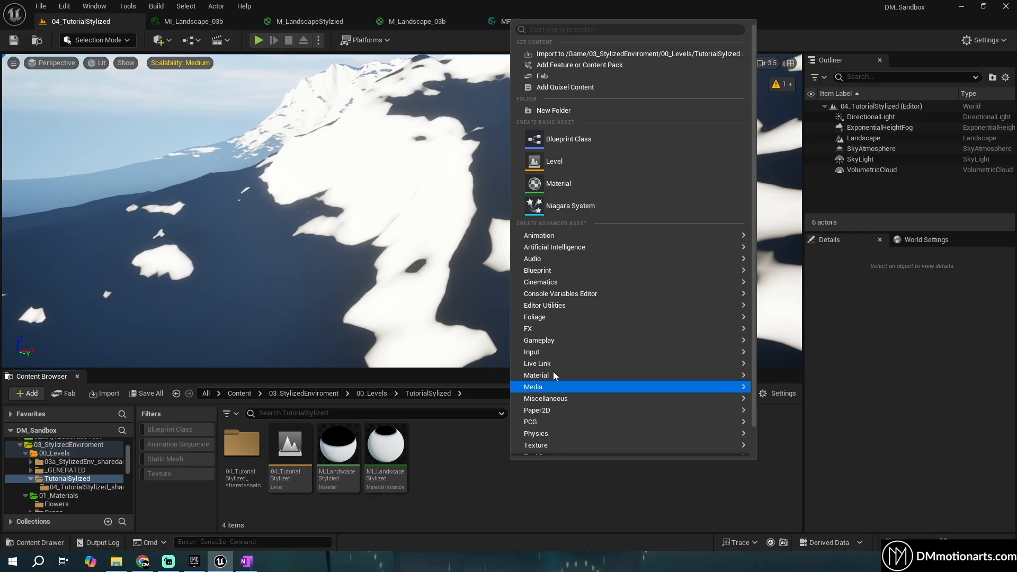
{"action": "mouse_move", "coordinate": [555, 376]}
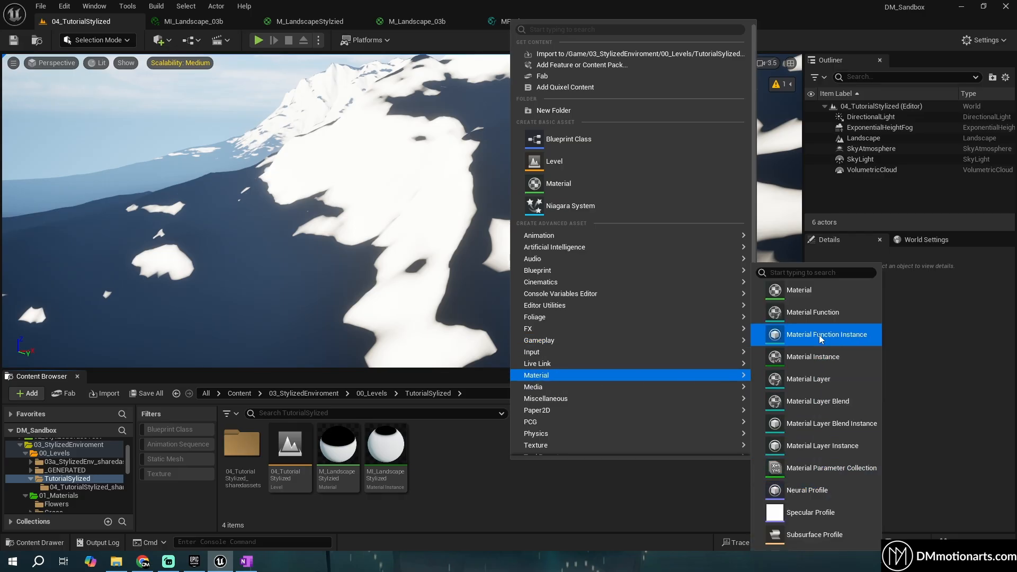
{"action": "left_click", "coordinate": [812, 312]}
{"action": "type", "text": "MF_Sloep"}
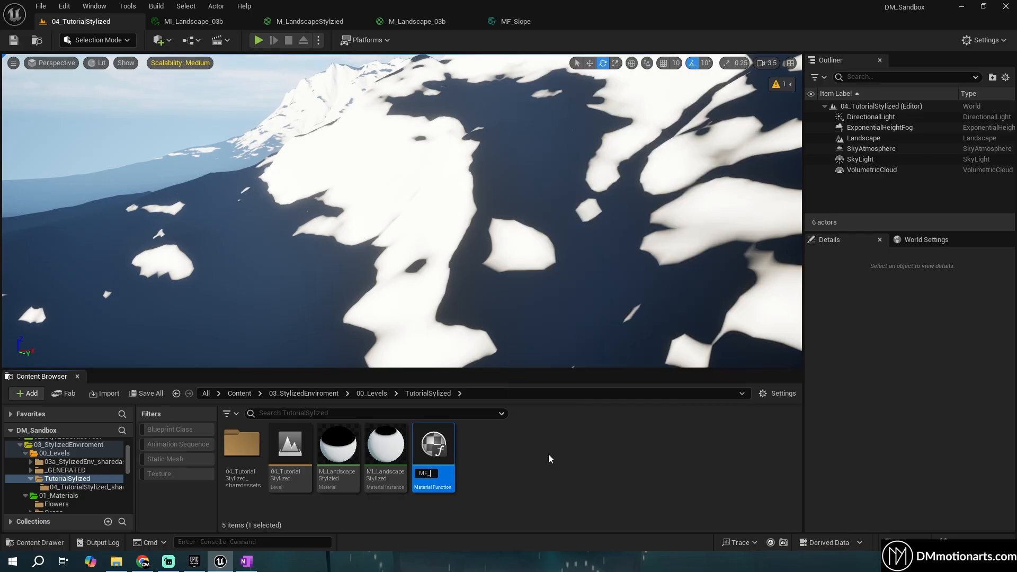
{"action": "key", "text": "Return"}
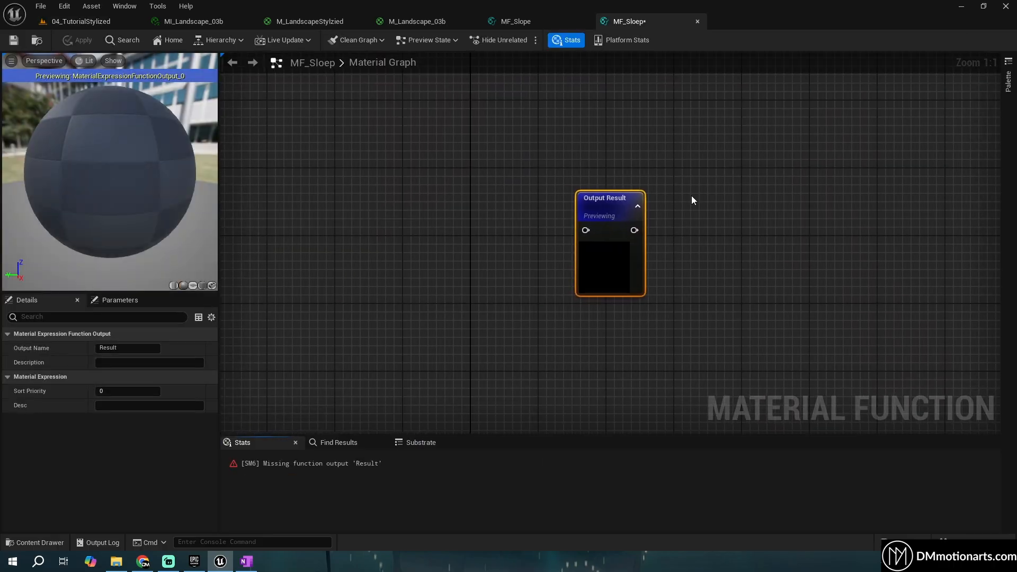
{"action": "middle_click", "coordinate": [650, 20]}
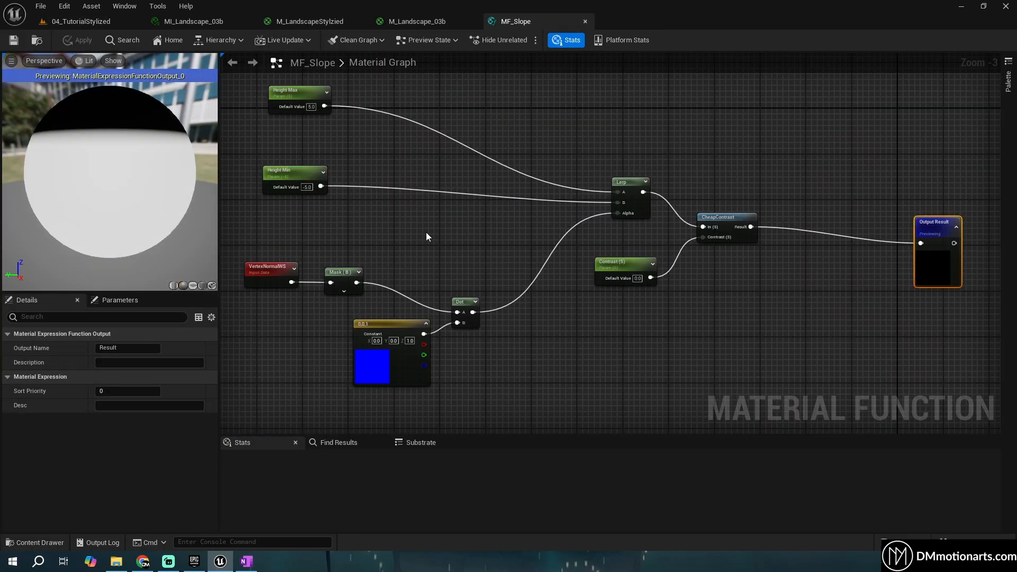
Return to the MF_Slope graph and move its Output Result node closer to CheapContrast
{"action": "left_click", "coordinate": [90, 21]}
{"action": "left_click", "coordinate": [520, 25]}
{"action": "right_click_drag", "start_coordinate": [534, 236], "coordinate": [571, 231]}
{"action": "scroll", "coordinate": [571, 232], "scroll_direction": "down", "scroll_amount": 1}
{"action": "right_click_drag", "start_coordinate": [706, 285], "coordinate": [618, 259]}
{"action": "left_click_drag", "start_coordinate": [798, 211], "coordinate": [725, 201]}
{"action": "scroll", "coordinate": [636, 256], "scroll_direction": "up", "scroll_amount": 2}
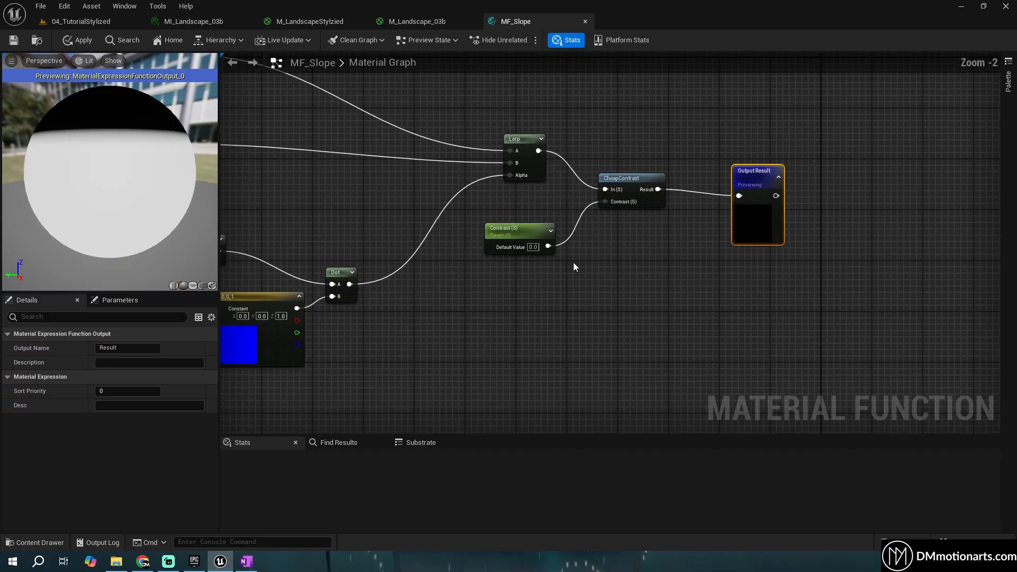
Straighten the connections between VertexNormalWS, Mask (B) and Dot in MF_Slope, and go over its height parameters and CheapContrast node
{"action": "right_click_drag", "start_coordinate": [450, 298], "coordinate": [621, 294]}
{"action": "scroll", "coordinate": [621, 295], "scroll_direction": "down", "scroll_amount": 1}
{"action": "left_click_drag", "start_coordinate": [294, 223], "coordinate": [561, 287]}
{"action": "key", "text": "q"}
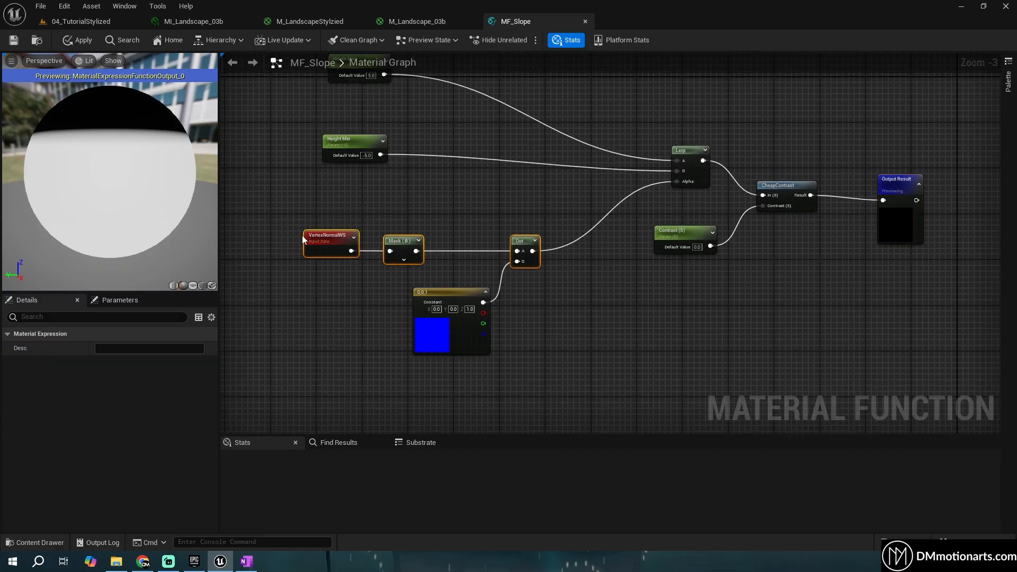
{"action": "right_click_drag", "start_coordinate": [371, 175], "coordinate": [414, 245]}
{"action": "left_click_drag", "start_coordinate": [310, 124], "coordinate": [439, 239]}
{"action": "right_click_drag", "start_coordinate": [716, 288], "coordinate": [537, 231]}
{"action": "left_click", "coordinate": [648, 200]}
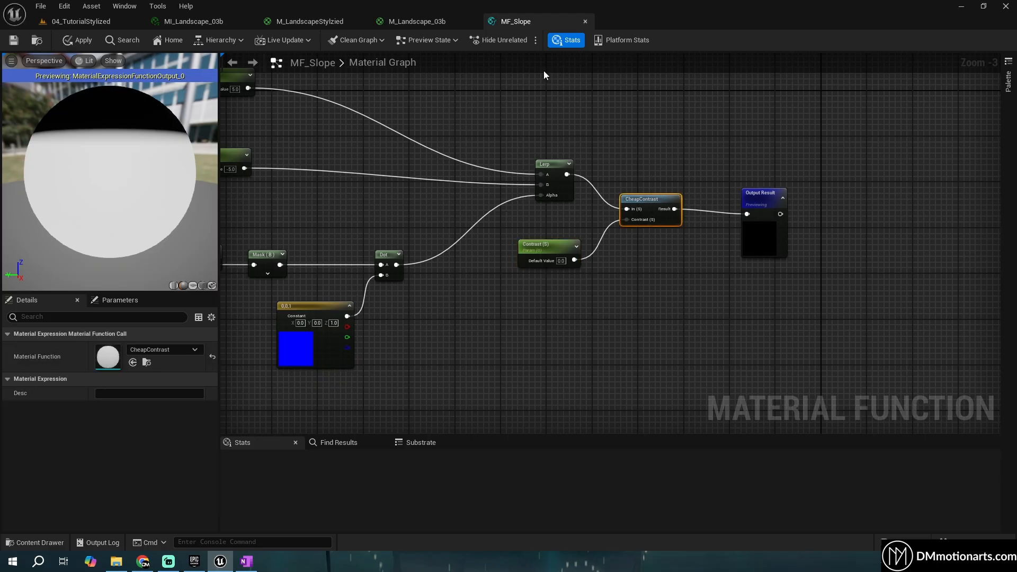
Close the MF_Slope and M_Landscape_03b editors and return to the level
{"action": "middle_click", "coordinate": [532, 21]}
{"action": "left_click", "coordinate": [583, 305]}
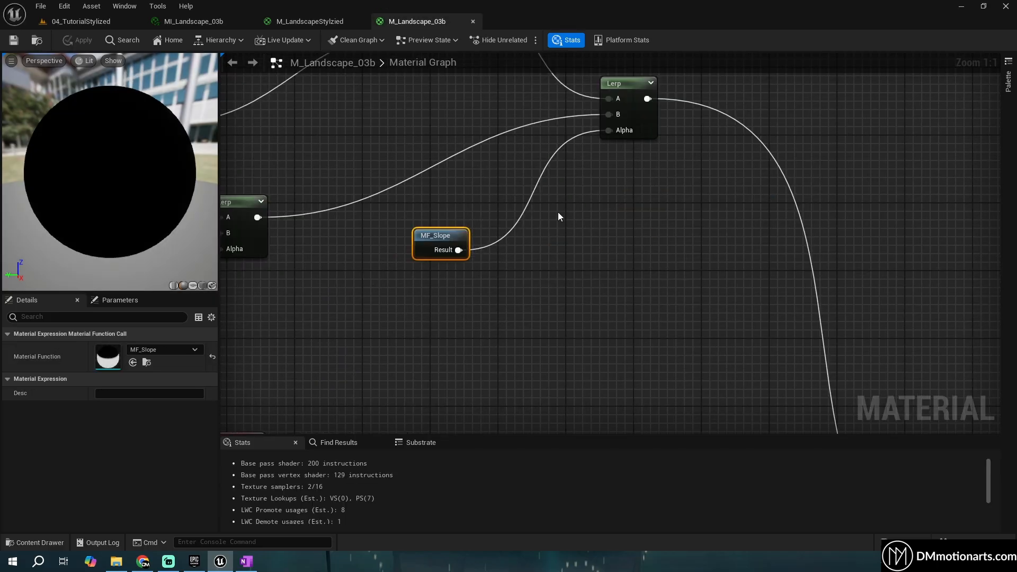
{"action": "middle_click", "coordinate": [415, 27]}
{"action": "left_click", "coordinate": [97, 22]}
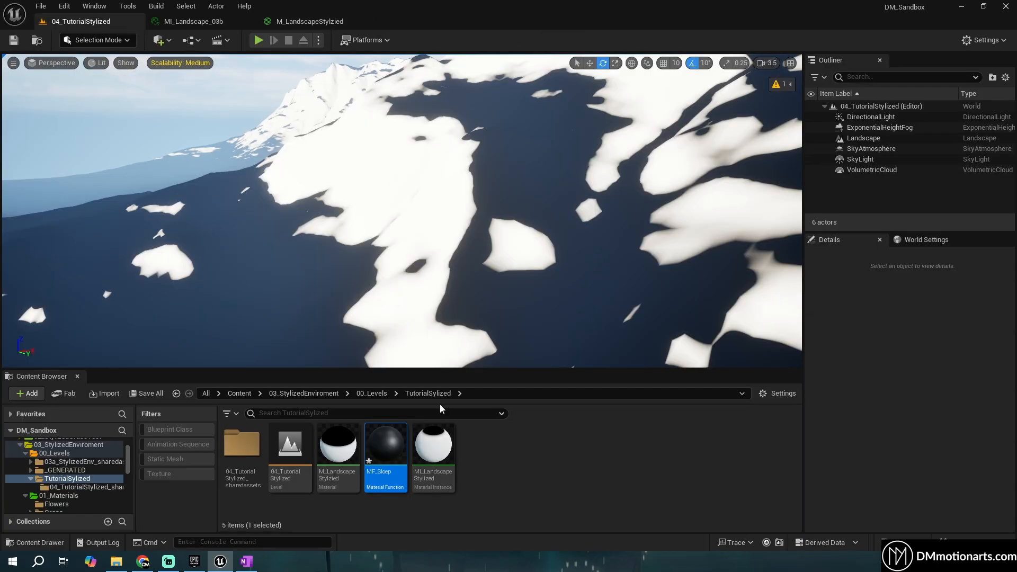
Place the MF_Sloep function below the slope mask nodes in M_LandscapeStylzied and delete the node again
{"action": "left_click_drag", "start_coordinate": [387, 444], "coordinate": [501, 354]}
{"action": "right_click_drag", "start_coordinate": [558, 358], "coordinate": [540, 295]}
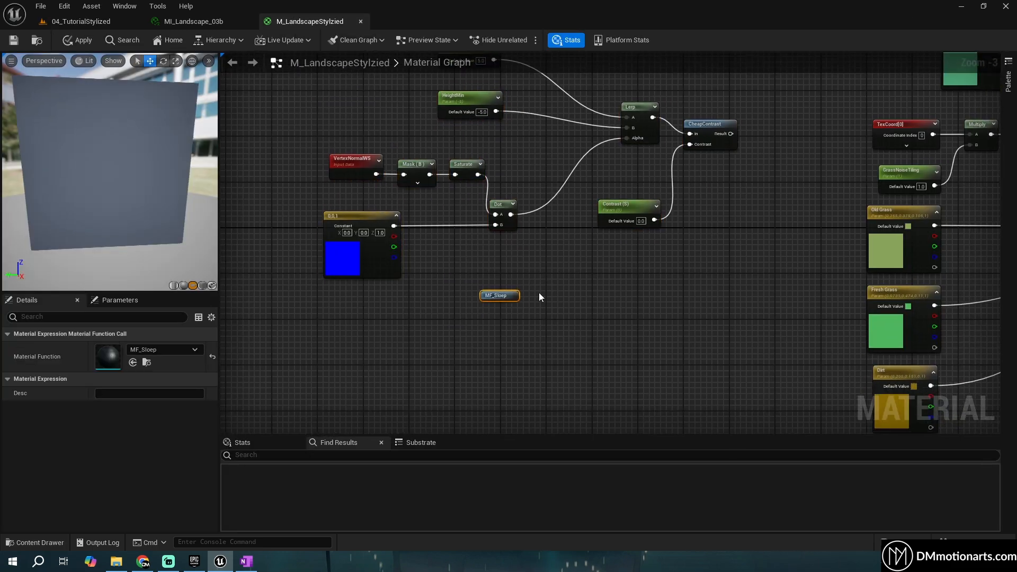
{"action": "scroll", "coordinate": [539, 292], "scroll_direction": "up", "scroll_amount": 2}
{"action": "key", "text": "Delete"}
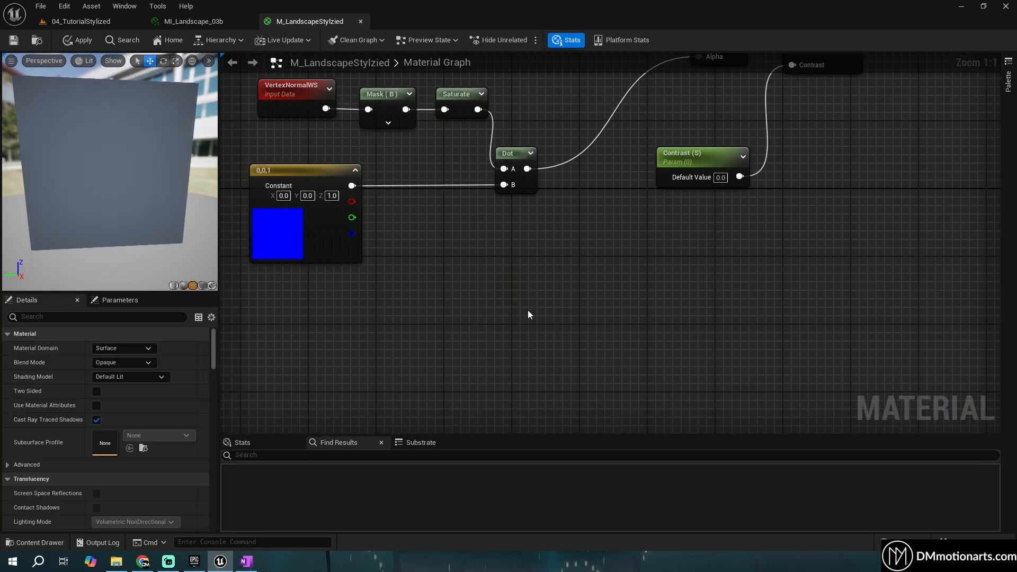
Examine the slope mask nodes and the base grass color blend feeding the Landscape Layer Blend in M_LandscapeStylzied
{"action": "scroll", "coordinate": [529, 311], "scroll_direction": "down", "scroll_amount": 5}
{"action": "left_click_drag", "start_coordinate": [397, 133], "coordinate": [641, 326]}
{"action": "scroll", "coordinate": [633, 303], "scroll_direction": "down", "scroll_amount": 1}
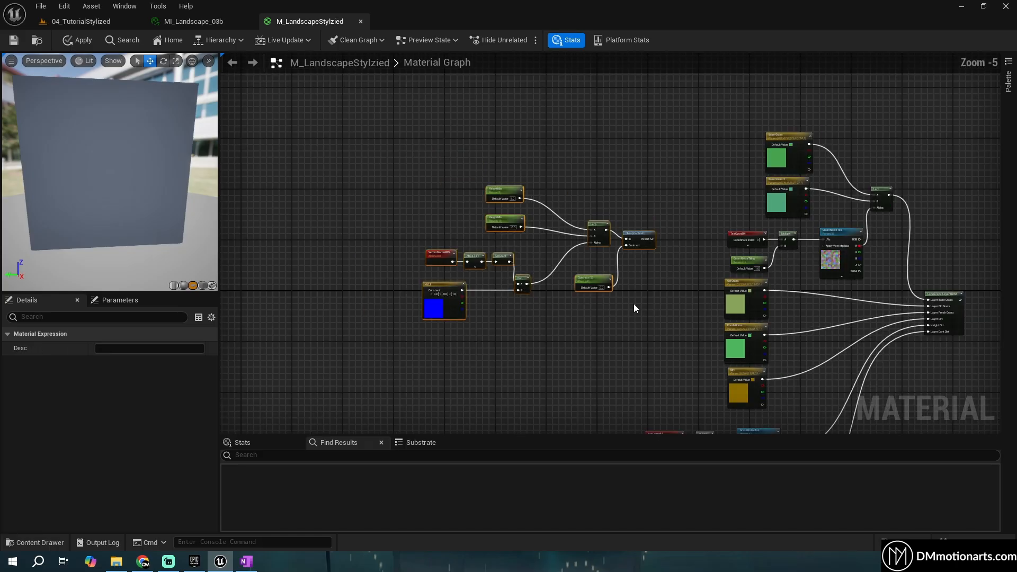
{"action": "scroll", "coordinate": [633, 304], "scroll_direction": "up", "scroll_amount": 3}
{"action": "right_click_drag", "start_coordinate": [642, 277], "coordinate": [728, 272]}
{"action": "left_click_drag", "start_coordinate": [771, 388], "coordinate": [268, 89]}
{"action": "left_click_drag", "start_coordinate": [502, 109], "coordinate": [718, 244]}
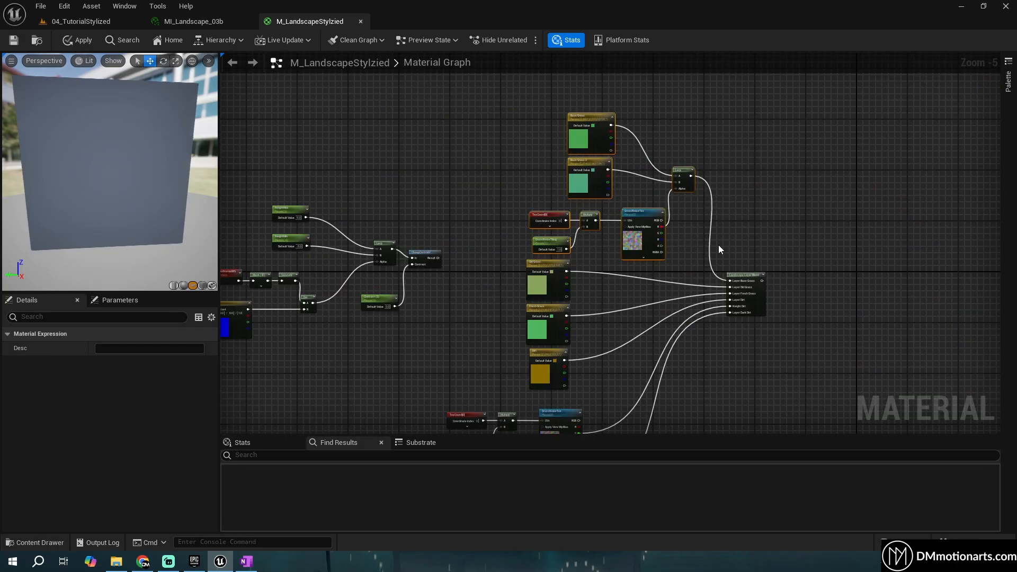
{"action": "scroll", "coordinate": [758, 329], "scroll_direction": "up", "scroll_amount": 2}
{"action": "right_click_drag", "start_coordinate": [630, 259], "coordinate": [742, 291]}
{"action": "scroll", "coordinate": [741, 296], "scroll_direction": "down", "scroll_amount": 1}
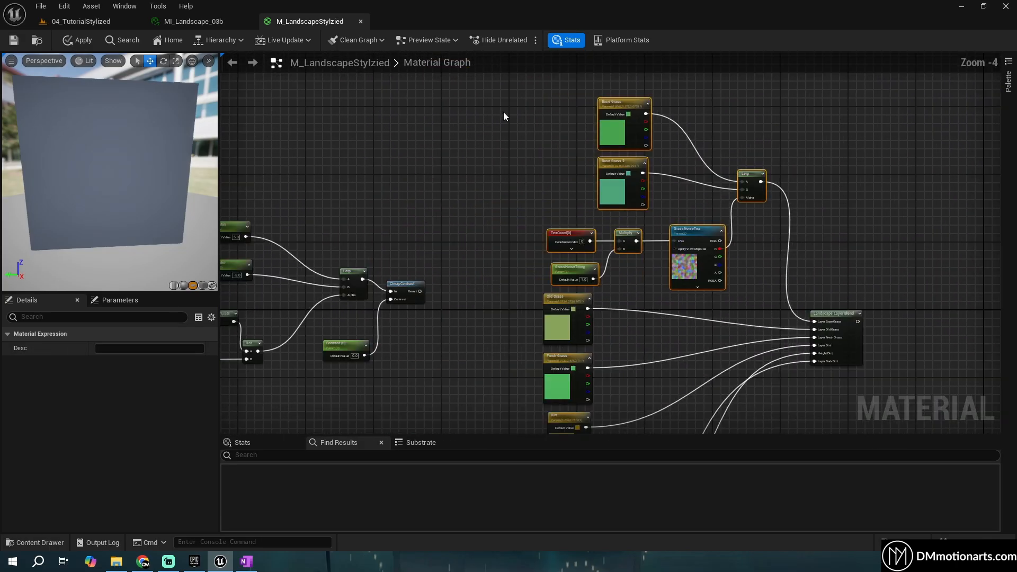
Move the base grass blend nodes, from Base Grass and GrassNoiseTex to their Lerp, up and away from the Landscape Layer Blend
{"action": "left_click_drag", "start_coordinate": [495, 100], "coordinate": [808, 273]}
{"action": "left_click_drag", "start_coordinate": [691, 226], "coordinate": [477, 161]}
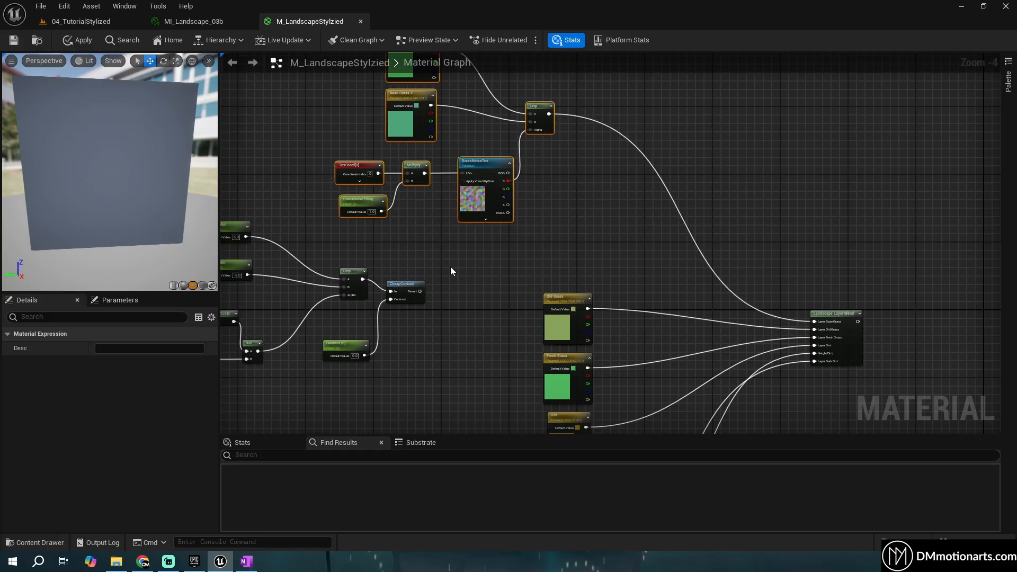
{"action": "scroll", "coordinate": [471, 263], "scroll_direction": "up", "scroll_amount": 1}
{"action": "right_click_drag", "start_coordinate": [571, 235], "coordinate": [524, 269]}
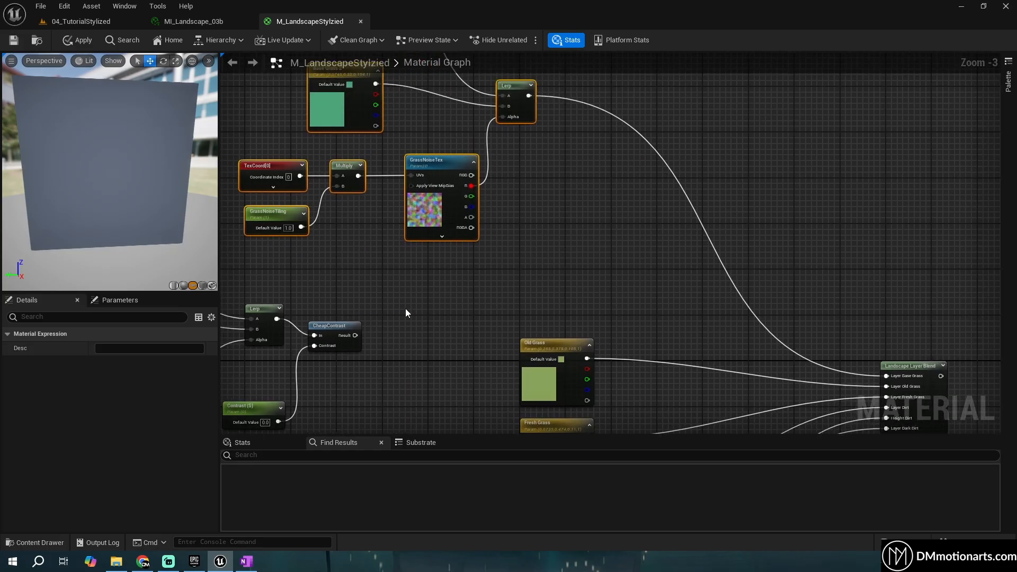
Add a Lerp node before the Landscape Layer Blend, feed the CheapContrast result into its Alpha, and check the landscape in the level
{"action": "key", "text": "l"}
{"action": "left_click", "coordinate": [541, 212]}
{"action": "left_click_drag", "start_coordinate": [575, 217], "coordinate": [668, 217]}
{"action": "left_click_drag", "start_coordinate": [354, 335], "coordinate": [364, 335]}
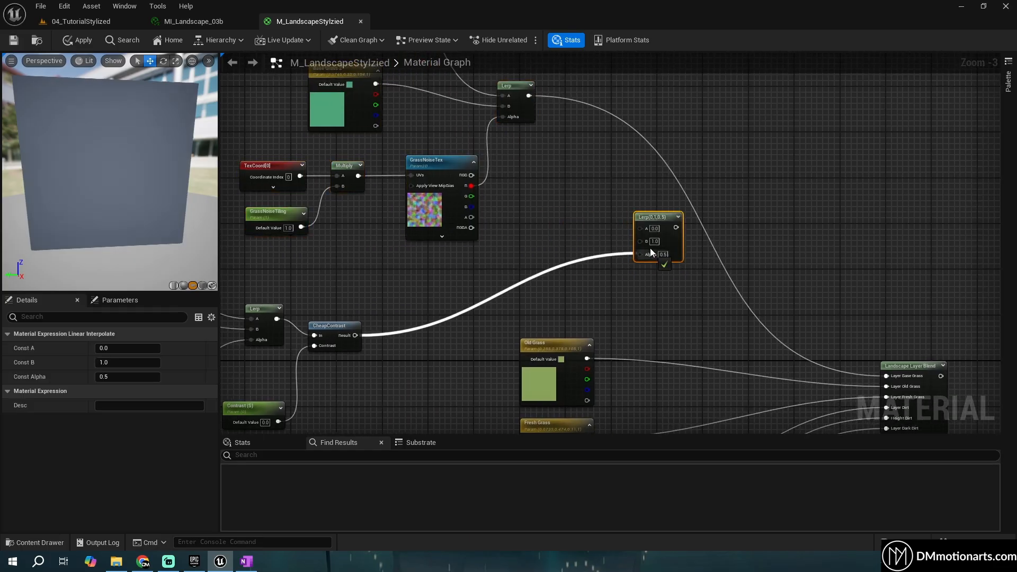
{"action": "left_click_drag", "start_coordinate": [650, 251], "coordinate": [649, 253]}
{"action": "right_click_drag", "start_coordinate": [623, 271], "coordinate": [857, 240]}
{"action": "left_click", "coordinate": [69, 23]}
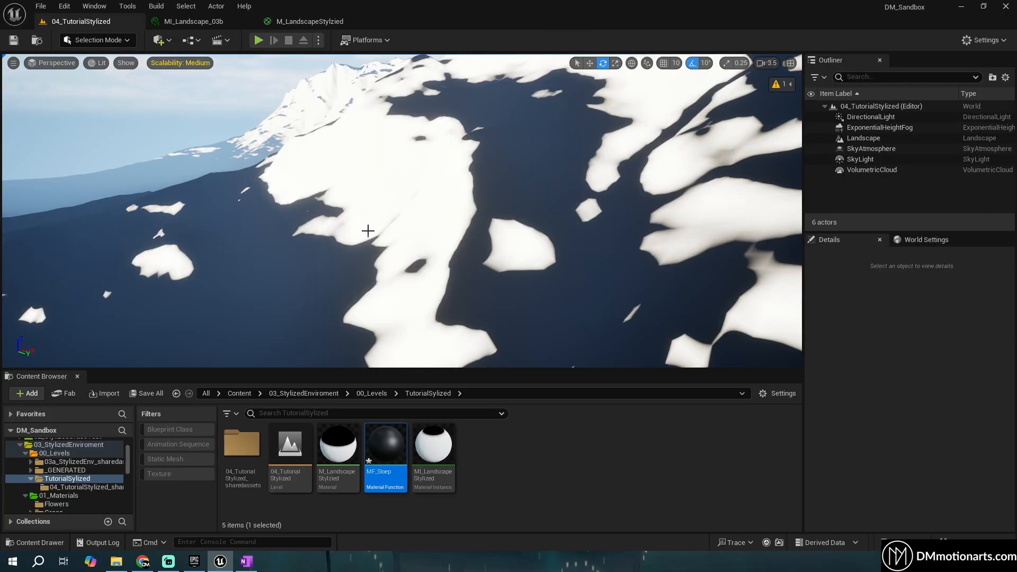
{"action": "left_click", "coordinate": [295, 24]}
Connect the base grass Lerp to the new Lerp's A and its output to Layer Base Grass, and apply the material
{"action": "scroll", "coordinate": [613, 220], "scroll_direction": "down", "scroll_amount": 2}
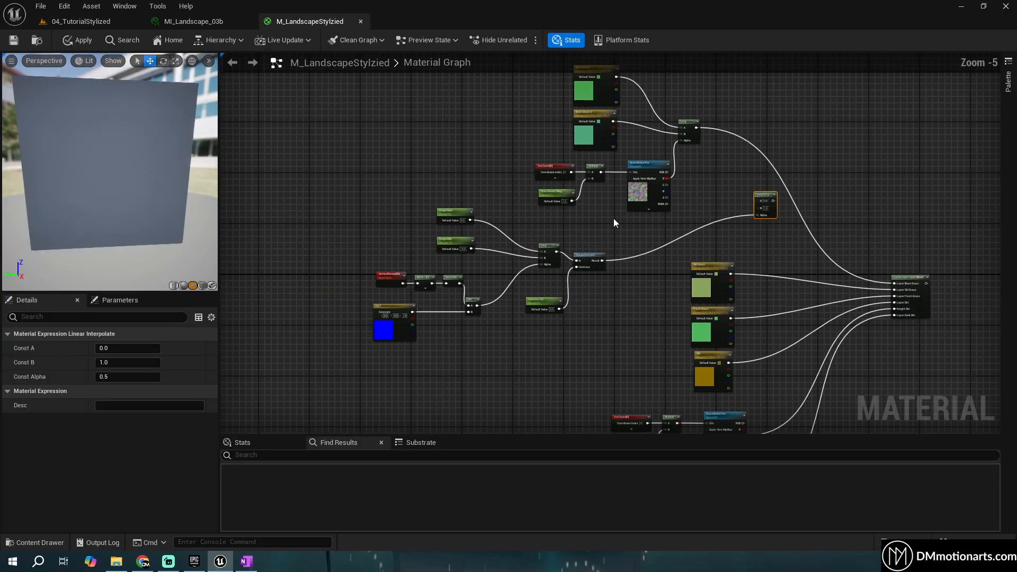
{"action": "scroll", "coordinate": [611, 242], "scroll_direction": "up", "scroll_amount": 2}
{"action": "right_click_drag", "start_coordinate": [612, 243], "coordinate": [519, 273]}
{"action": "left_click_drag", "start_coordinate": [549, 111], "coordinate": [662, 242]}
{"action": "right_click_drag", "start_coordinate": [742, 270], "coordinate": [652, 217]}
{"action": "left_click_drag", "start_coordinate": [596, 193], "coordinate": [816, 338]}
{"action": "right_click_drag", "start_coordinate": [587, 239], "coordinate": [804, 217]}
{"action": "left_click", "coordinate": [78, 40]}
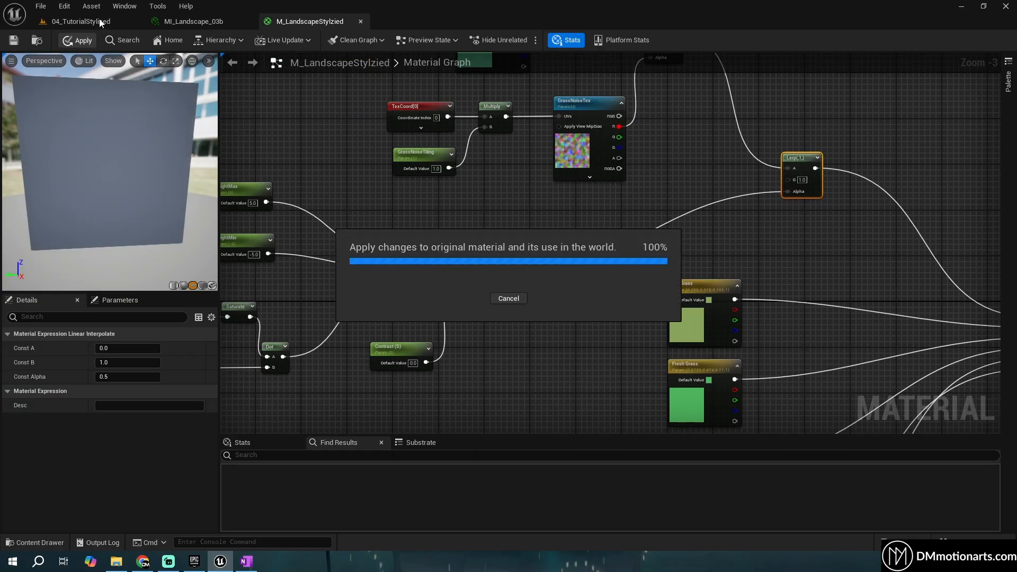
{"action": "left_click", "coordinate": [99, 22]}
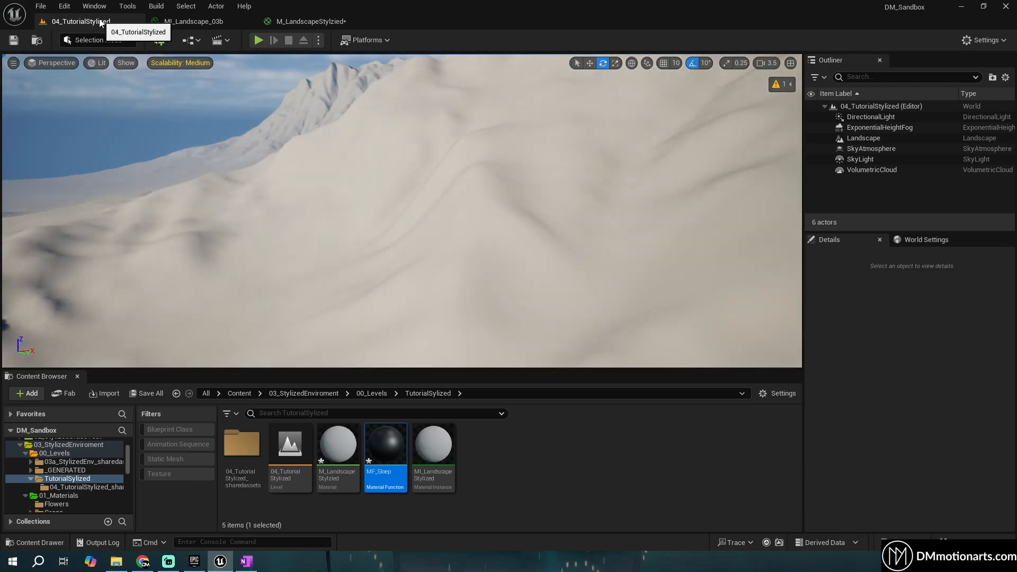
{"action": "mouse_move", "coordinate": [321, 175]}
{"action": "right_mouse_down"}
{"action": "mouse_move", "coordinate": [381, 175]}
{"action": "mouse_move", "coordinate": [322, 175]}
{"action": "right_mouse_up"}
Connect the Landscape Layer Blend output to the material's main node, apply the material and view the terrain in the level
{"action": "left_click", "coordinate": [334, 26]}
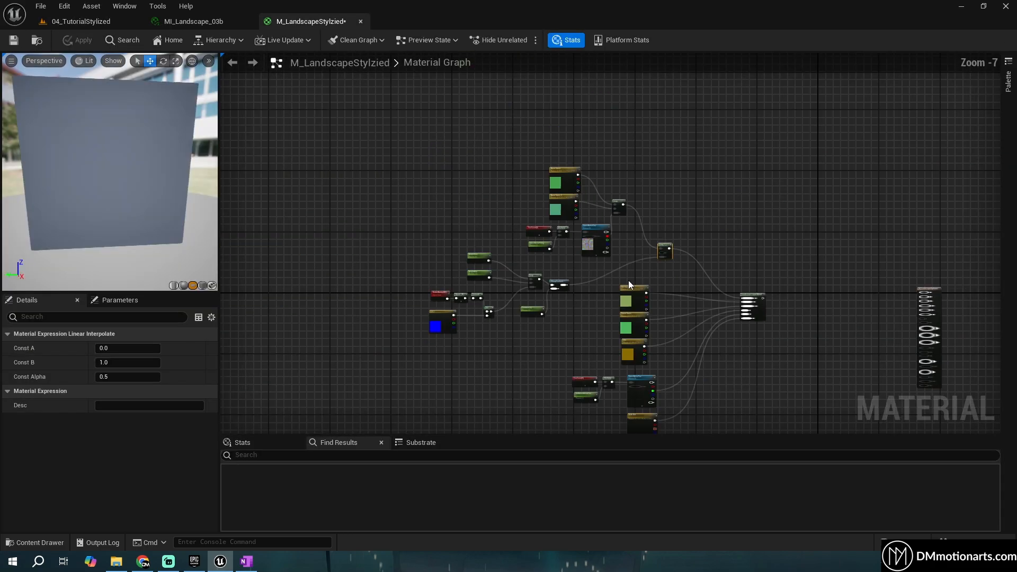
{"action": "scroll", "coordinate": [481, 223], "scroll_direction": "up", "scroll_amount": 5}
{"action": "left_click_drag", "start_coordinate": [396, 225], "coordinate": [931, 207]}
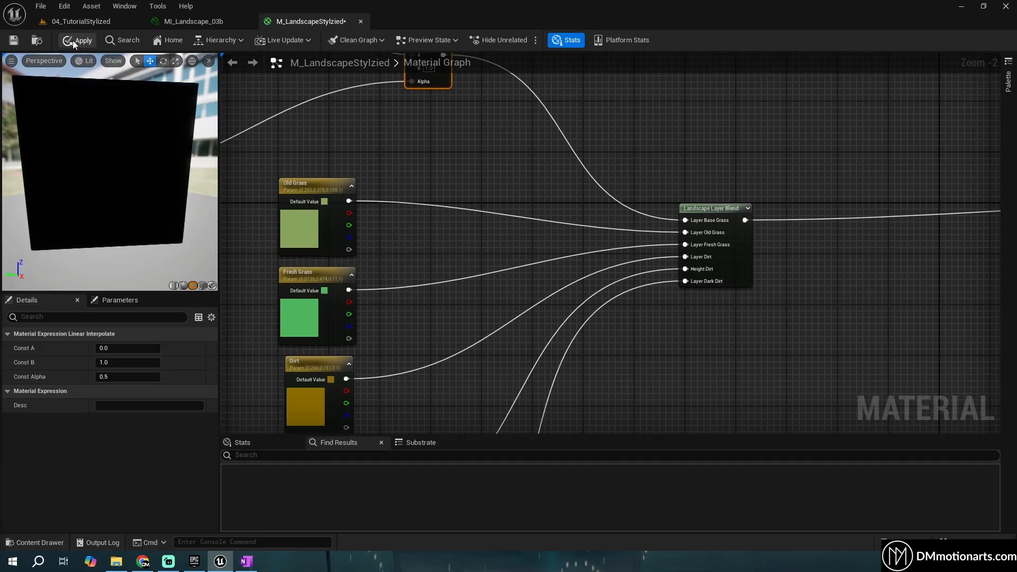
{"action": "left_click", "coordinate": [79, 26]}
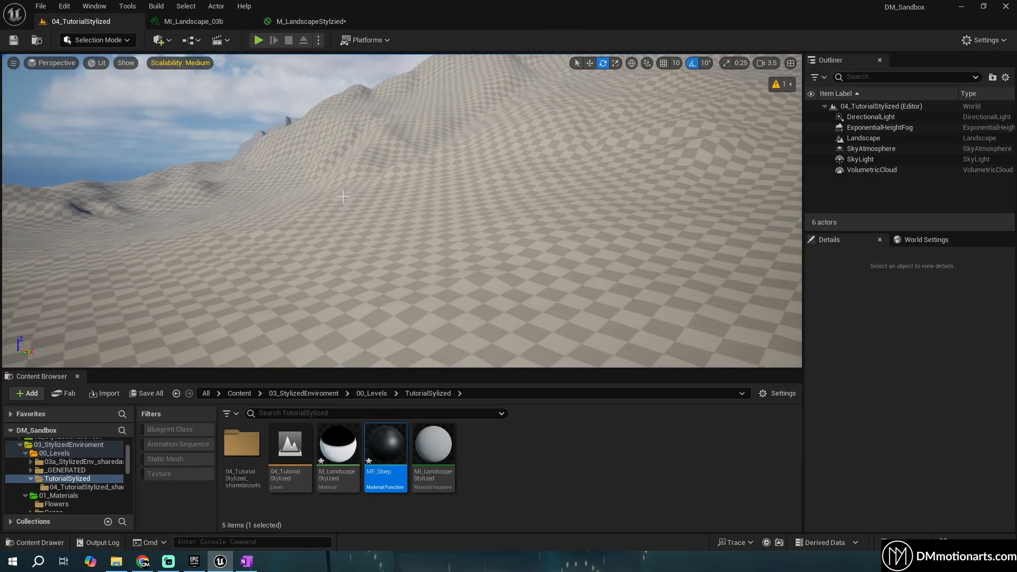
{"action": "right_click_drag", "start_coordinate": [344, 197], "coordinate": [548, 243]}
Examine how the base grass blend and the slope mask feed the new Lerp, comparing the graph with the landscape in the level
{"action": "left_click", "coordinate": [299, 22]}
{"action": "scroll", "coordinate": [548, 244], "scroll_direction": "down", "scroll_amount": 3}
{"action": "right_click_drag", "start_coordinate": [420, 203], "coordinate": [599, 244]}
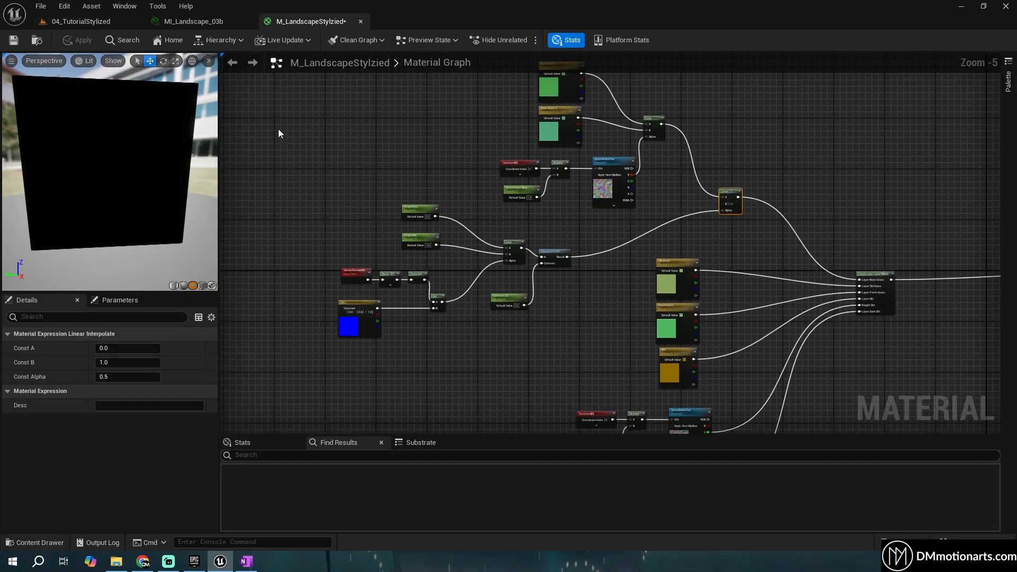
{"action": "scroll", "coordinate": [556, 212], "scroll_direction": "up", "scroll_amount": 2}
{"action": "scroll", "coordinate": [854, 244], "scroll_direction": "up", "scroll_amount": 3}
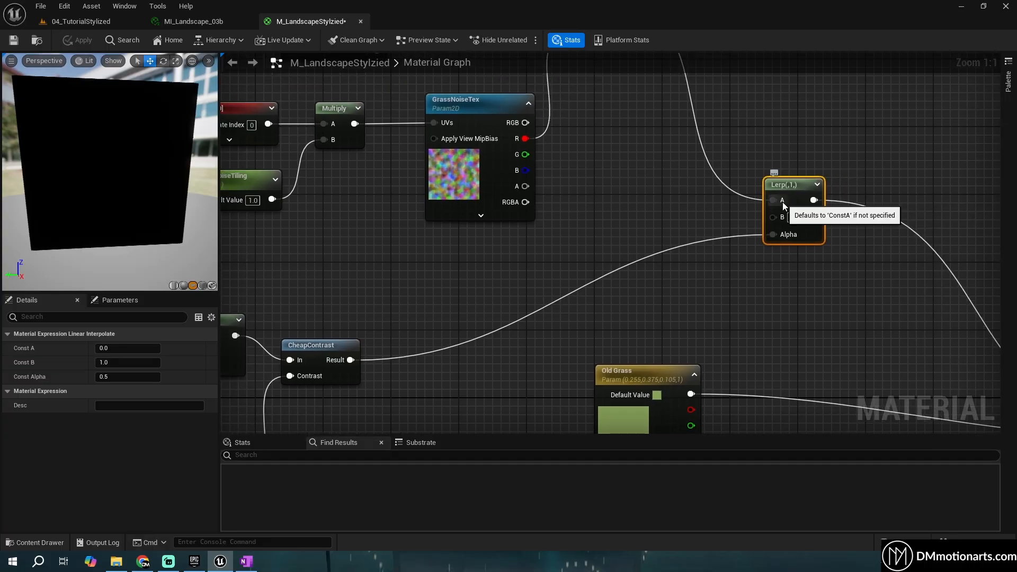
{"action": "left_click", "coordinate": [58, 23]}
{"action": "mouse_move", "coordinate": [394, 222]}
{"action": "right_mouse_down"}
{"action": "mouse_move", "coordinate": [339, 209]}
{"action": "mouse_move", "coordinate": [427, 215]}
{"action": "mouse_move", "coordinate": [395, 212]}
{"action": "right_mouse_up"}
{"action": "left_click", "coordinate": [313, 21]}
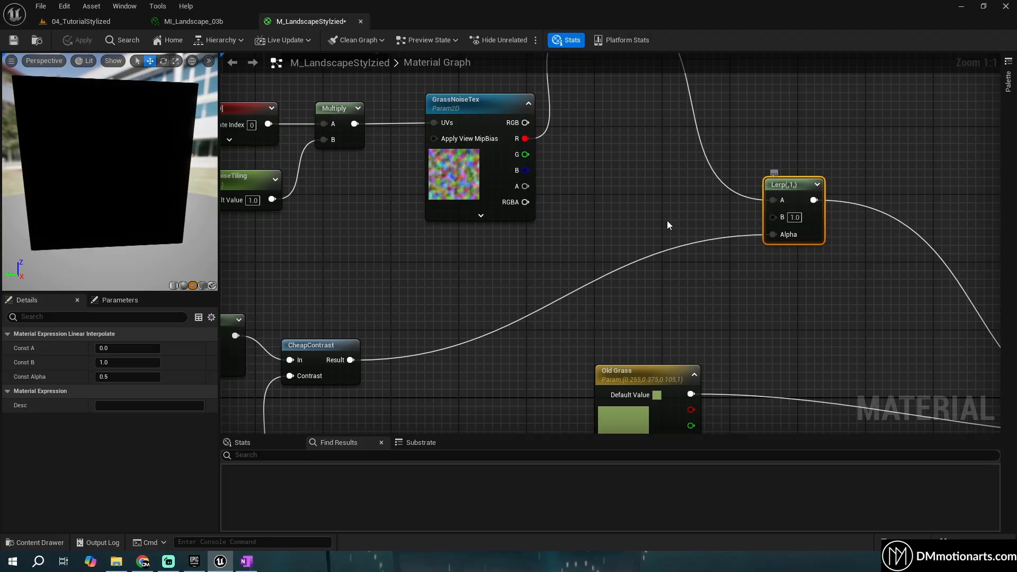
{"action": "scroll", "coordinate": [667, 225], "scroll_direction": "down", "scroll_amount": 7}
{"action": "left_click", "coordinate": [682, 209]}
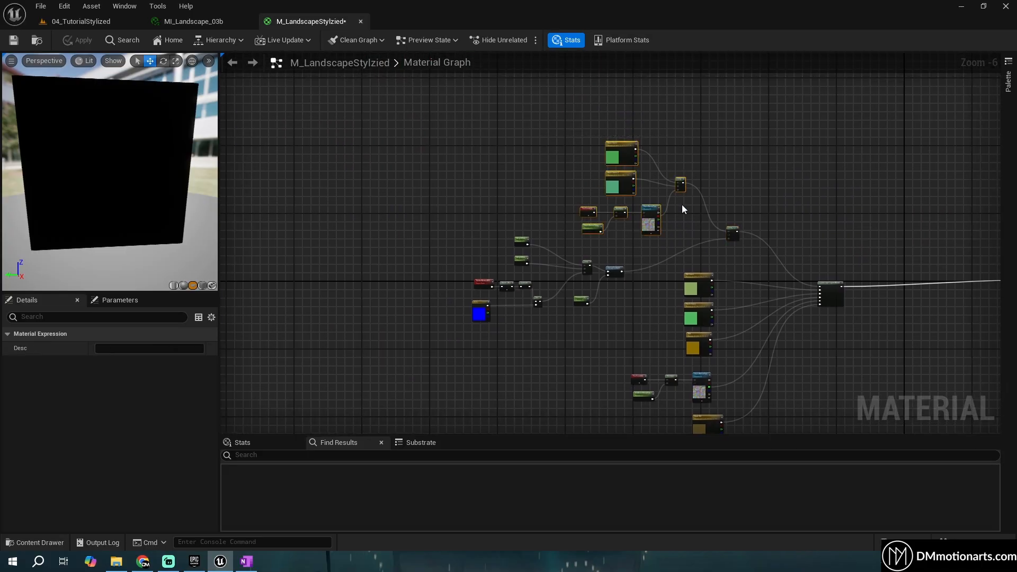
{"action": "scroll", "coordinate": [681, 208], "scroll_direction": "up", "scroll_amount": 4}
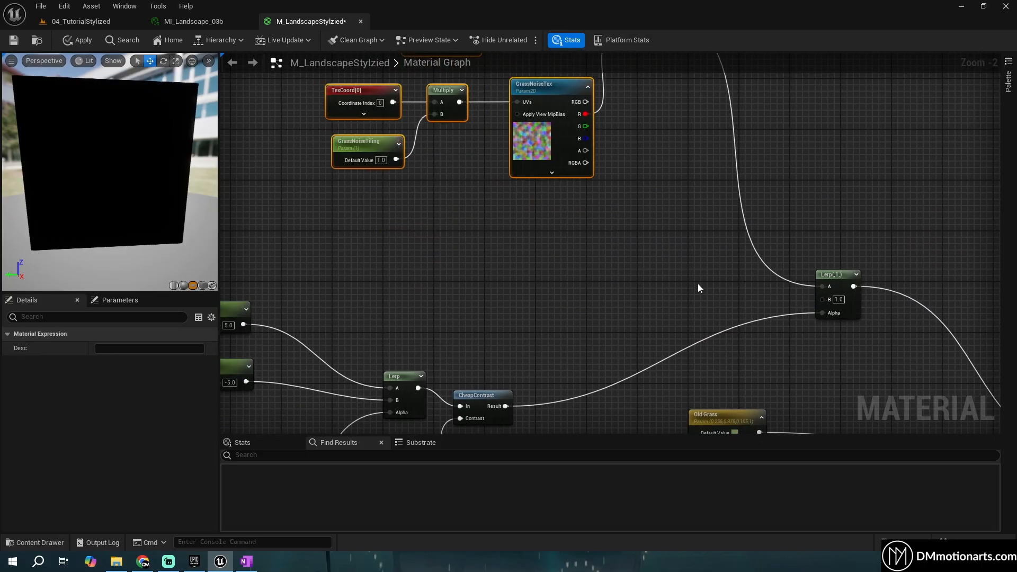
{"action": "scroll", "coordinate": [698, 288], "scroll_direction": "up", "scroll_amount": 2}
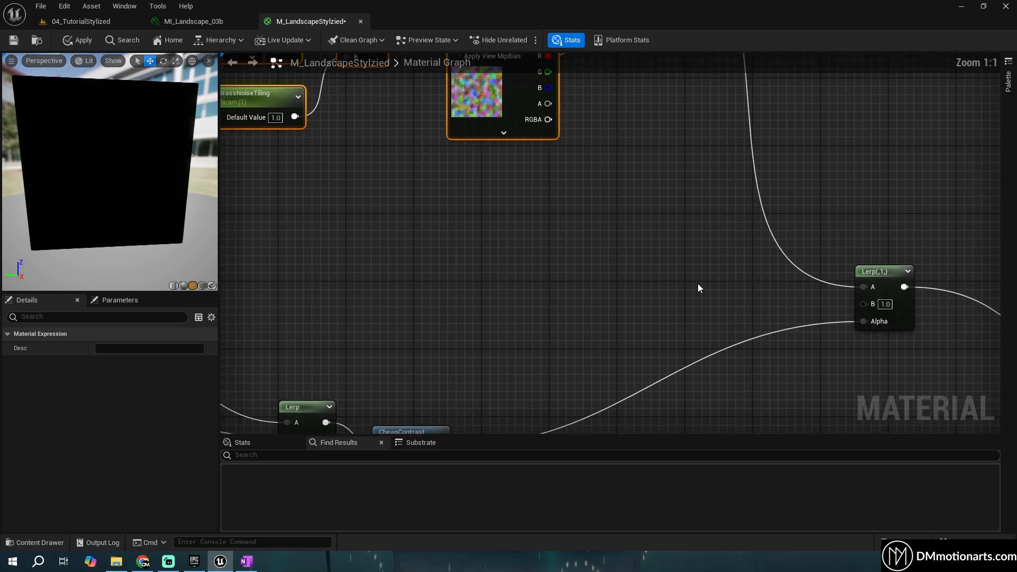
{"action": "left_click", "coordinate": [678, 287]}
{"action": "scroll", "coordinate": [606, 269], "scroll_direction": "down", "scroll_amount": 2}
{"action": "right_click_drag", "start_coordinate": [605, 264], "coordinate": [581, 180]}
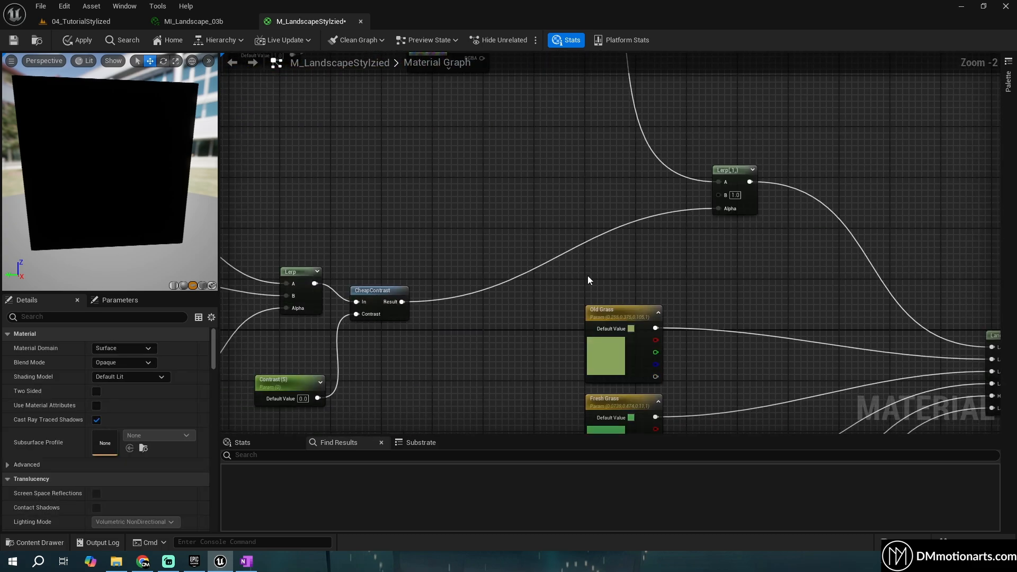
Duplicate the Old Grass color parameter as CliffColor, connect it to the new Lerp's B input and save the material
{"action": "left_click", "coordinate": [601, 312]}
{"action": "key", "text": "ctrl+d"}
{"action": "left_click", "coordinate": [494, 160]}
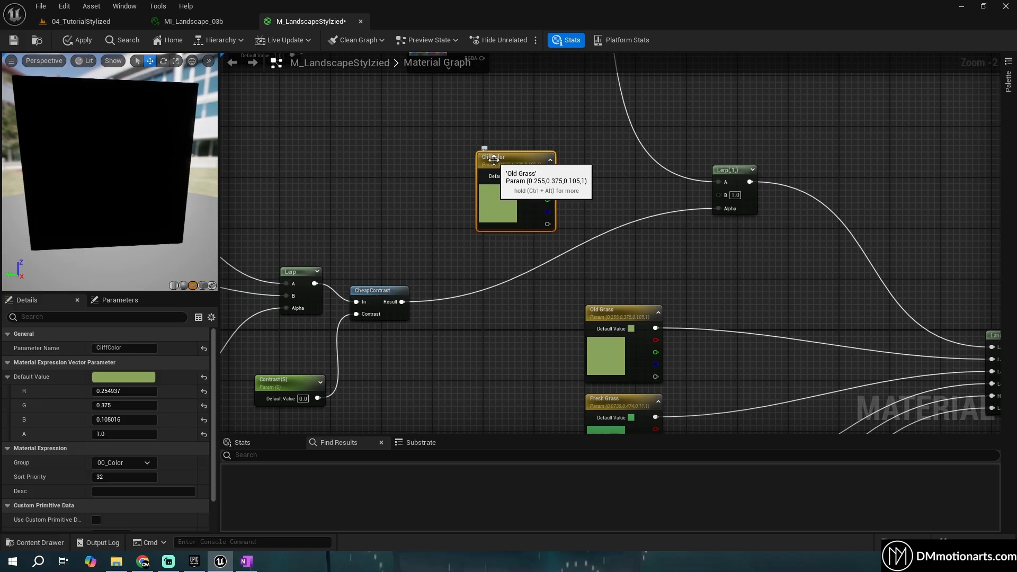
{"action": "scroll", "coordinate": [494, 160], "scroll_direction": "up", "scroll_amount": 2}
{"action": "left_click_drag", "start_coordinate": [532, 159], "coordinate": [758, 184]}
{"action": "key", "text": "ctrl+s"}
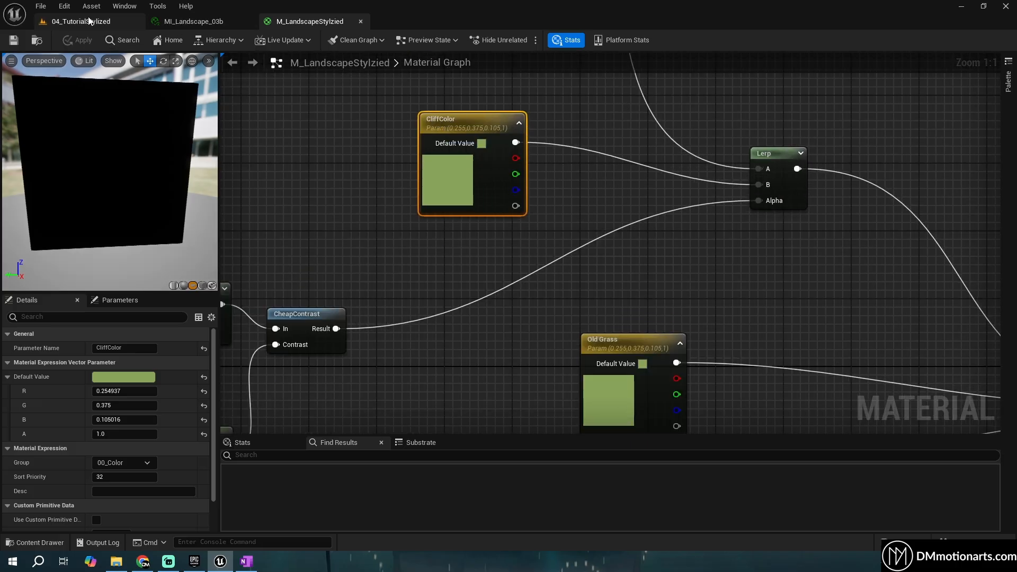
Select the landscape in the level, open its MI_LandscapeStylized material instance and arrange that window beside the viewport
{"action": "left_click", "coordinate": [79, 21]}
{"action": "right_click_drag", "start_coordinate": [378, 160], "coordinate": [350, 153]}
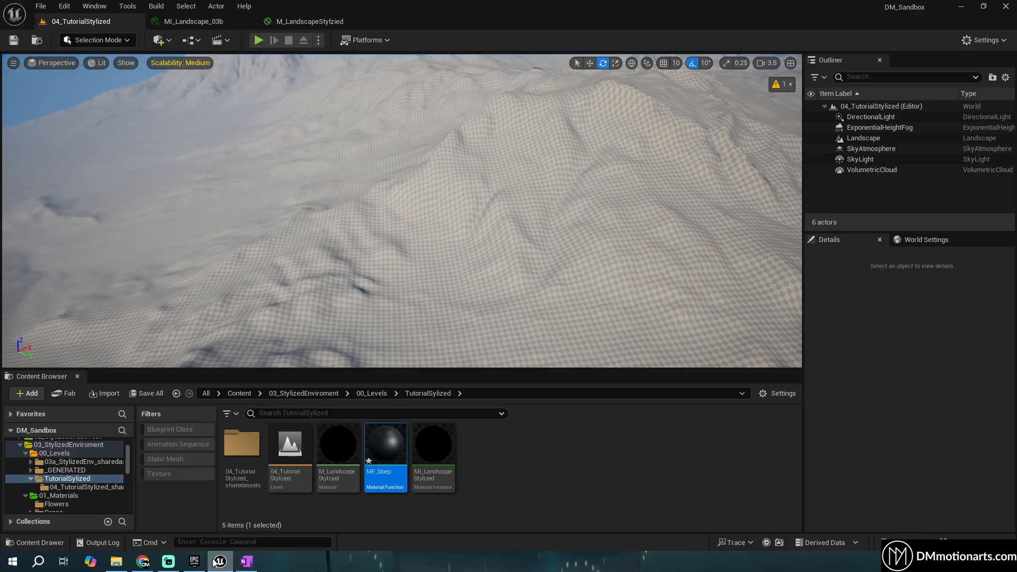
{"action": "left_click", "coordinate": [583, 296]}
{"action": "scroll", "coordinate": [898, 458], "scroll_direction": "down", "scroll_amount": 5}
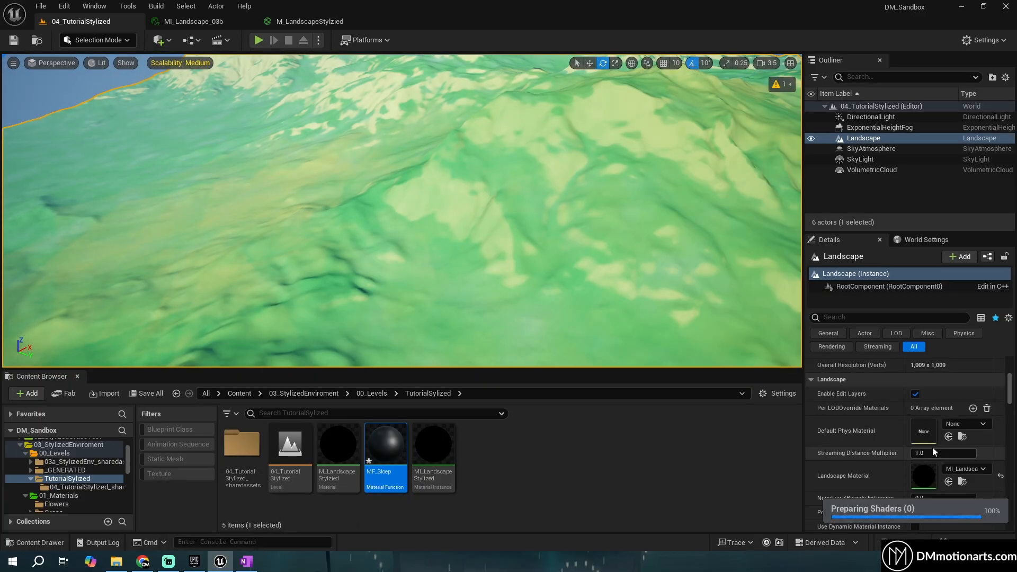
{"action": "double_click", "coordinate": [927, 486]}
{"action": "left_click_drag", "start_coordinate": [407, 20], "coordinate": [601, 100]}
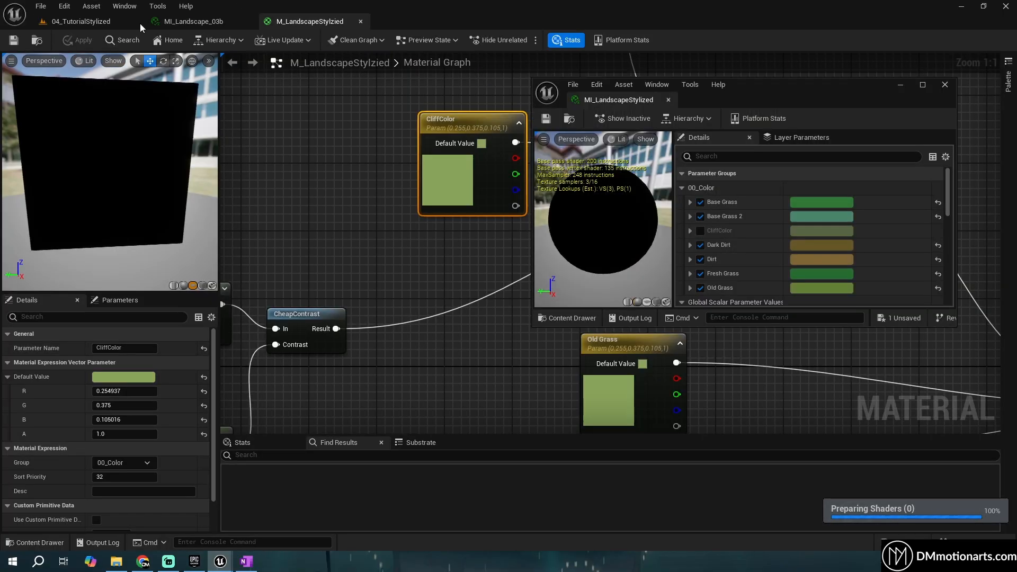
{"action": "left_click", "coordinate": [139, 22]}
{"action": "left_click_drag", "start_coordinate": [532, 331], "coordinate": [522, 491]}
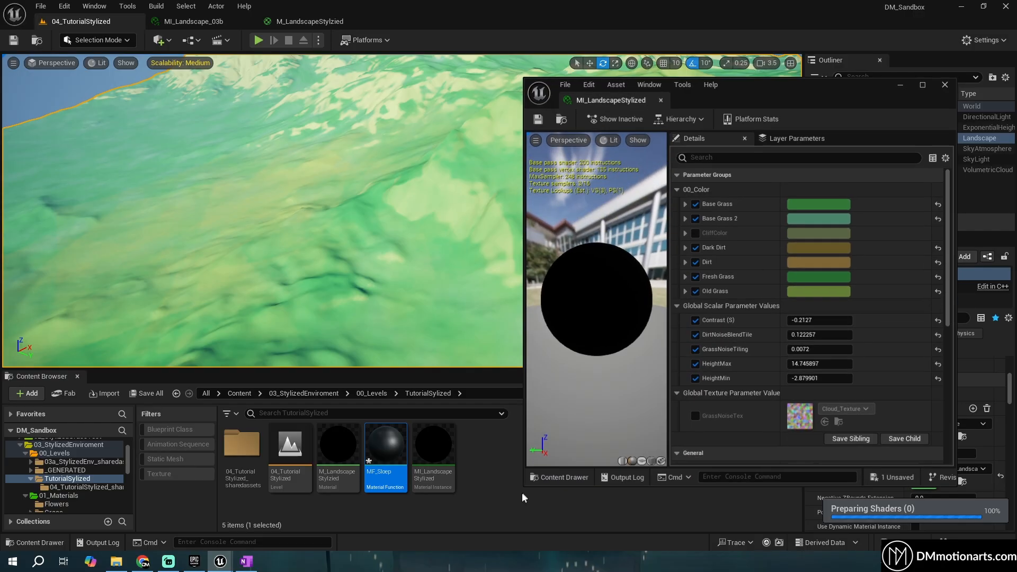
Enable the CliffColor override in MI_LandscapeStylized and set it to a pale yellow-green, hex sRGB 9AA561FF
{"action": "left_click", "coordinate": [693, 230]}
{"action": "left_click", "coordinate": [831, 231]}
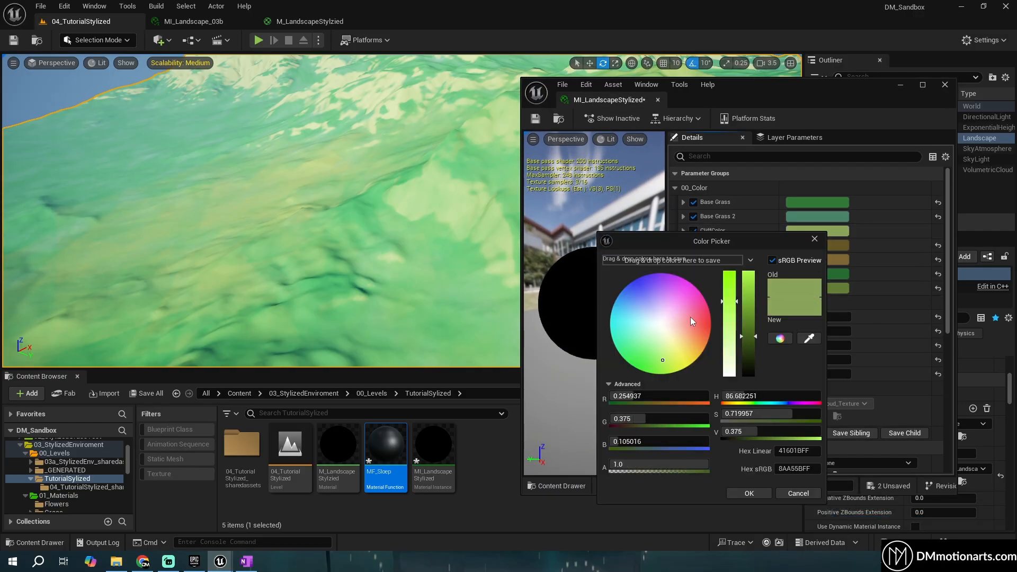
{"action": "left_click_drag", "start_coordinate": [691, 317], "coordinate": [671, 347]}
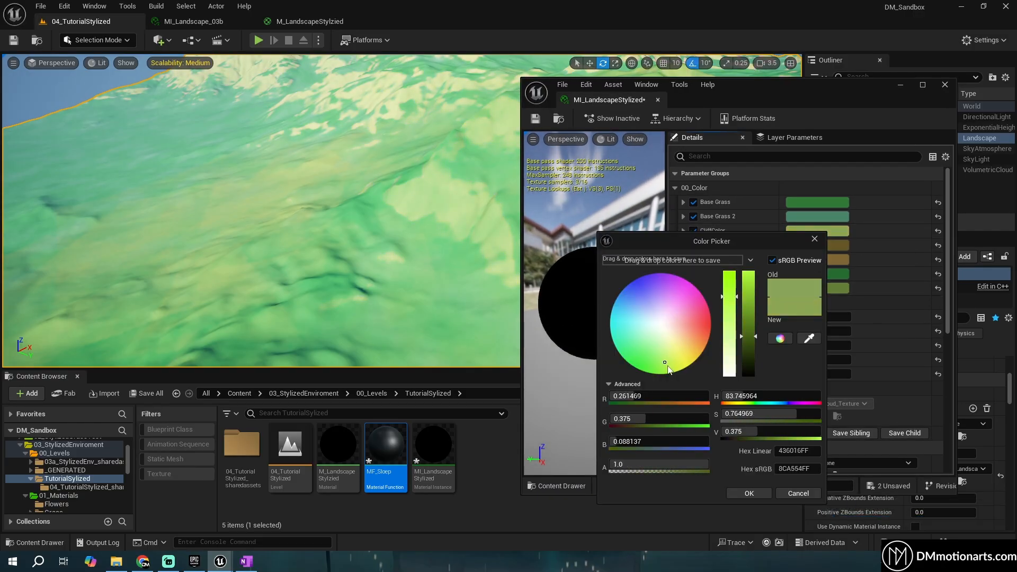
Minimize the material instance window and examine the Base Grass colors, noise texture and Lerp of the base grass blend in M_LandscapeStylzied
{"action": "left_click", "coordinate": [197, 22]}
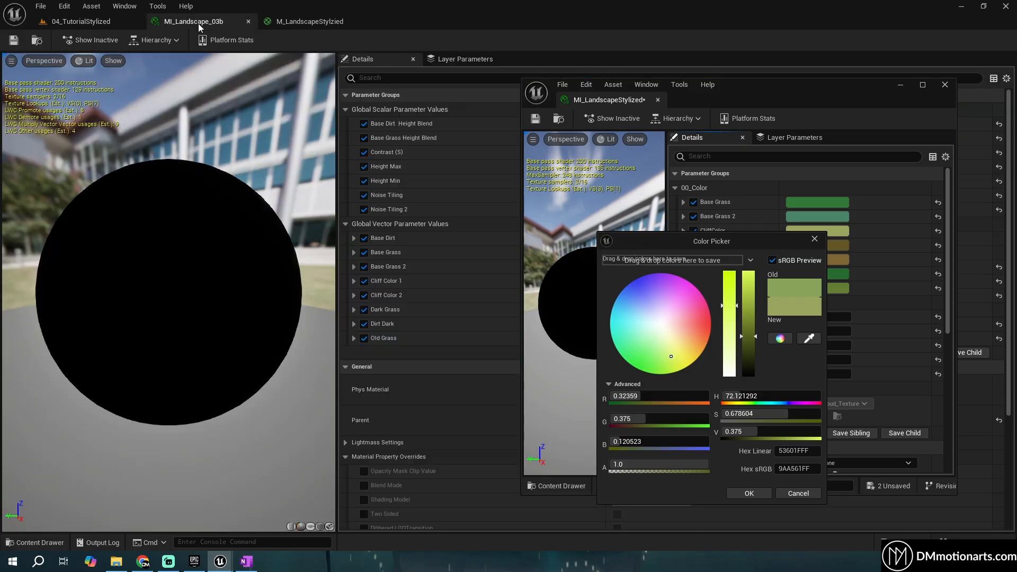
{"action": "left_click", "coordinate": [307, 20]}
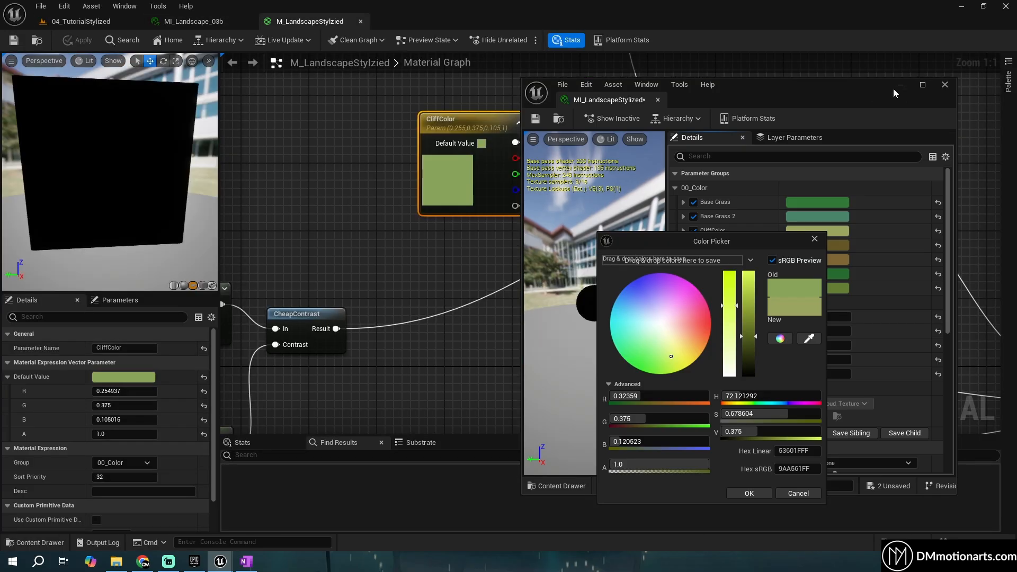
{"action": "left_click", "coordinate": [899, 85]}
{"action": "scroll", "coordinate": [521, 242], "scroll_direction": "down", "scroll_amount": 4}
{"action": "right_click_drag", "start_coordinate": [431, 127], "coordinate": [700, 323]}
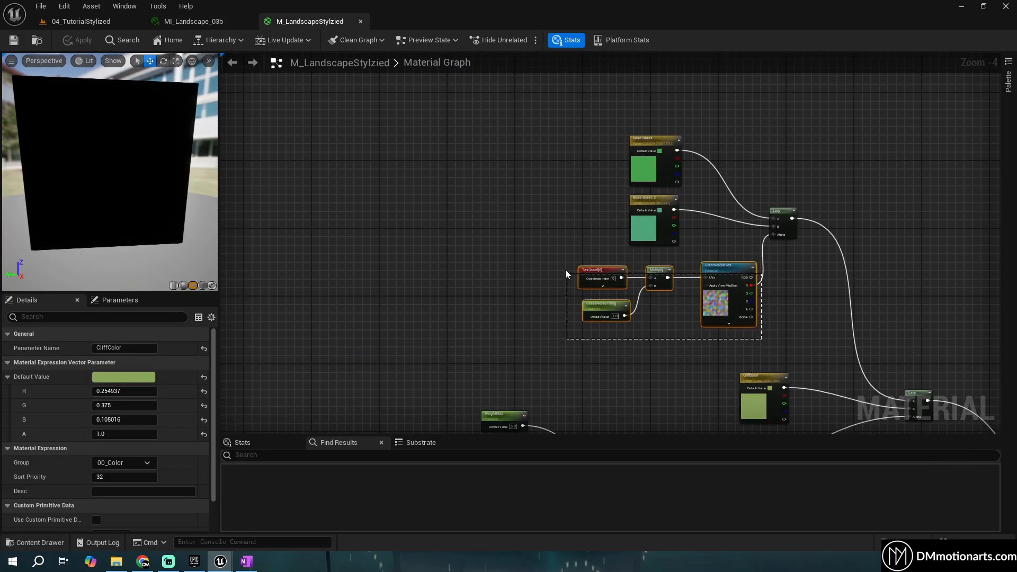
{"action": "left_click_drag", "start_coordinate": [565, 270], "coordinate": [565, 271]}
{"action": "scroll", "coordinate": [614, 298], "scroll_direction": "up", "scroll_amount": 3}
{"action": "left_click_drag", "start_coordinate": [519, 244], "coordinate": [868, 323]}
{"action": "right_click_drag", "start_coordinate": [919, 267], "coordinate": [623, 379]}
{"action": "left_click_drag", "start_coordinate": [307, 128], "coordinate": [561, 294]}
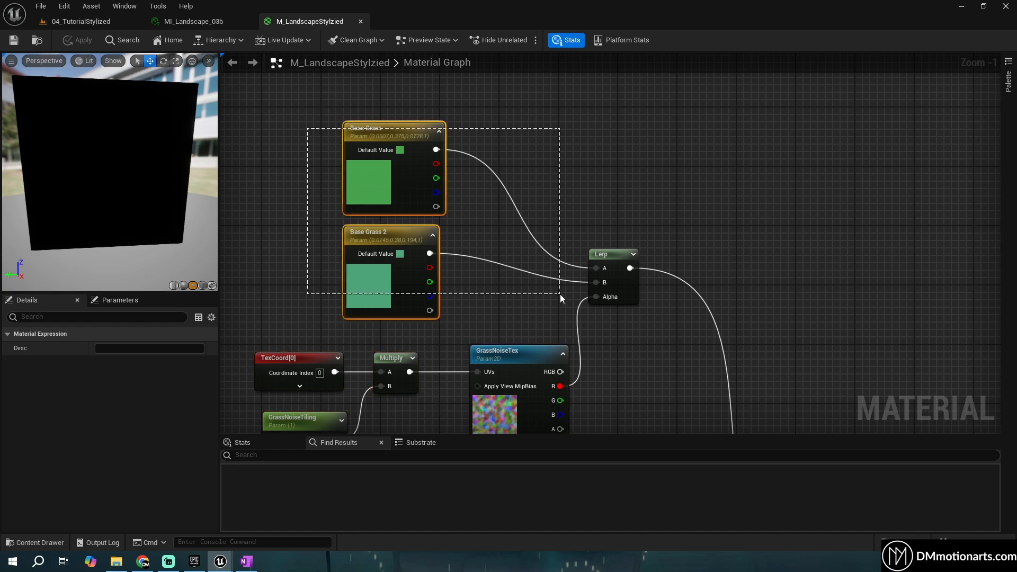
{"action": "left_click_drag", "start_coordinate": [514, 325], "coordinate": [504, 314]}
{"action": "scroll", "coordinate": [530, 317], "scroll_direction": "down", "scroll_amount": 3}
{"action": "right_click_drag", "start_coordinate": [548, 322], "coordinate": [562, 97]}
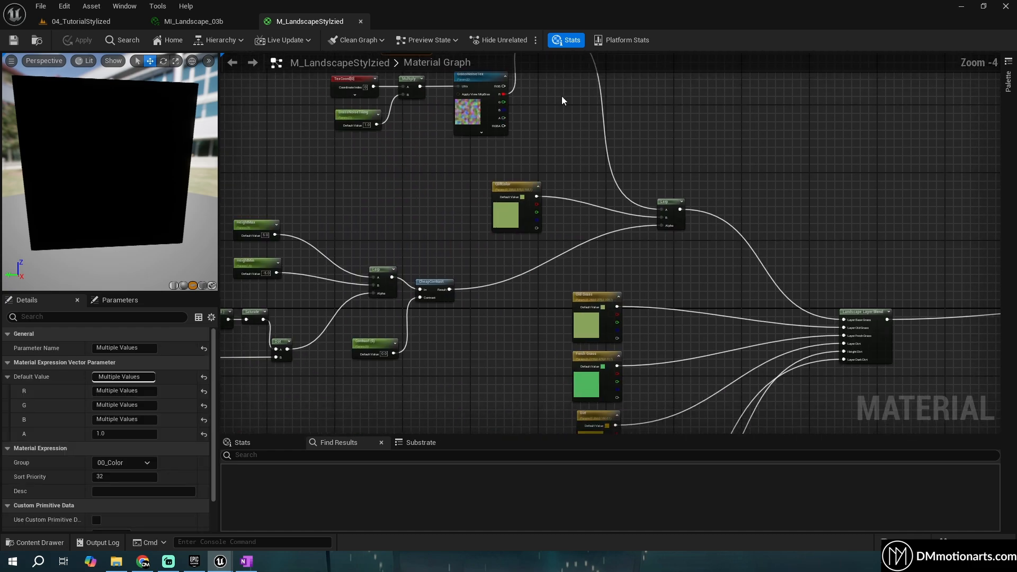
Move the CliffColor node farther away from the Lerp it feeds, and save the 04_TutorialStylized level
{"action": "scroll", "coordinate": [467, 218], "scroll_direction": "up", "scroll_amount": 2}
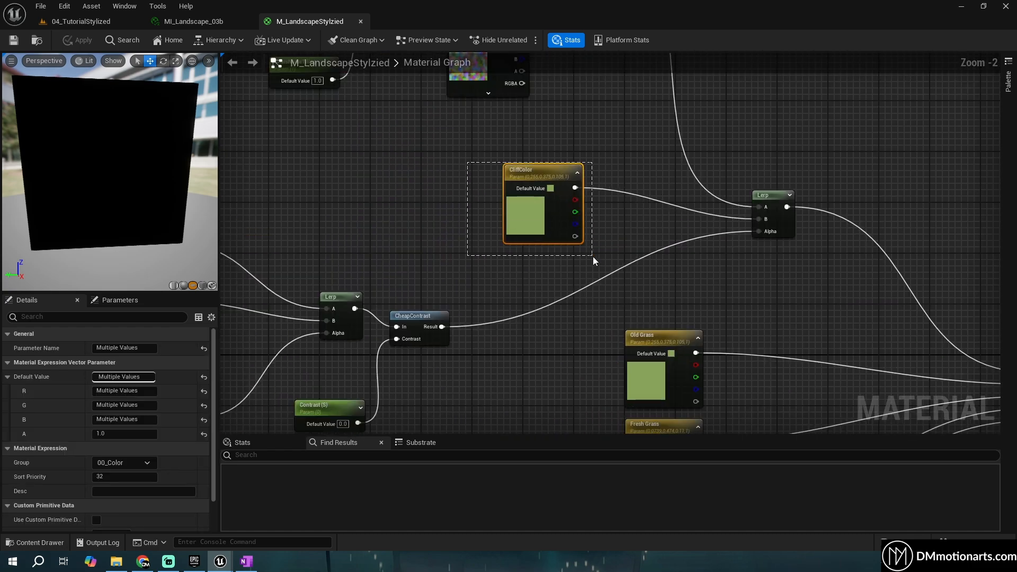
{"action": "left_click_drag", "start_coordinate": [593, 256], "coordinate": [597, 253]}
{"action": "scroll", "coordinate": [483, 206], "scroll_direction": "up", "scroll_amount": 2}
{"action": "left_click_drag", "start_coordinate": [537, 173], "coordinate": [442, 153]}
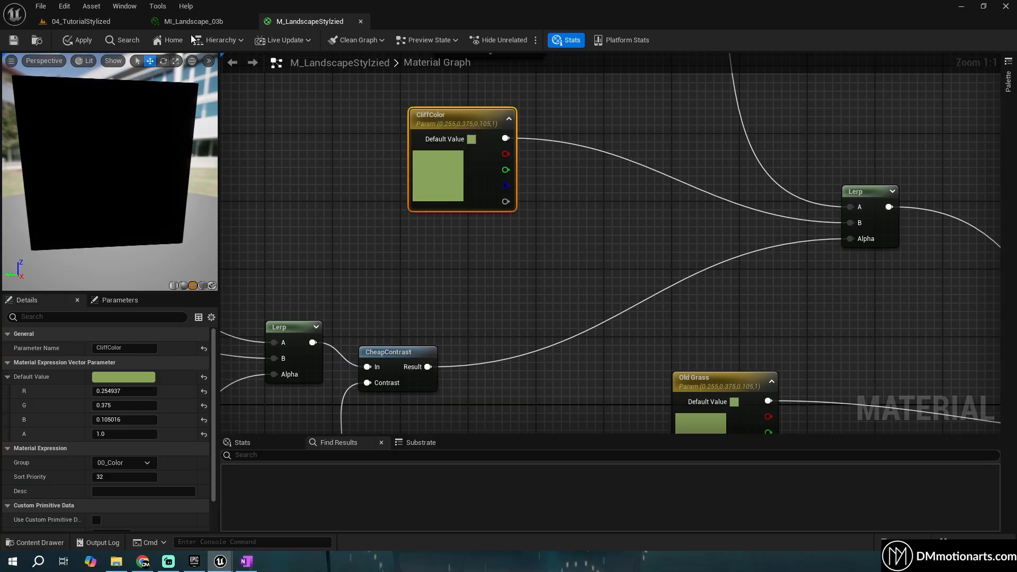
{"action": "left_click", "coordinate": [65, 21]}
{"action": "right_click_drag", "start_coordinate": [445, 204], "coordinate": [388, 196]}
{"action": "key", "text": "ctrl+s"}
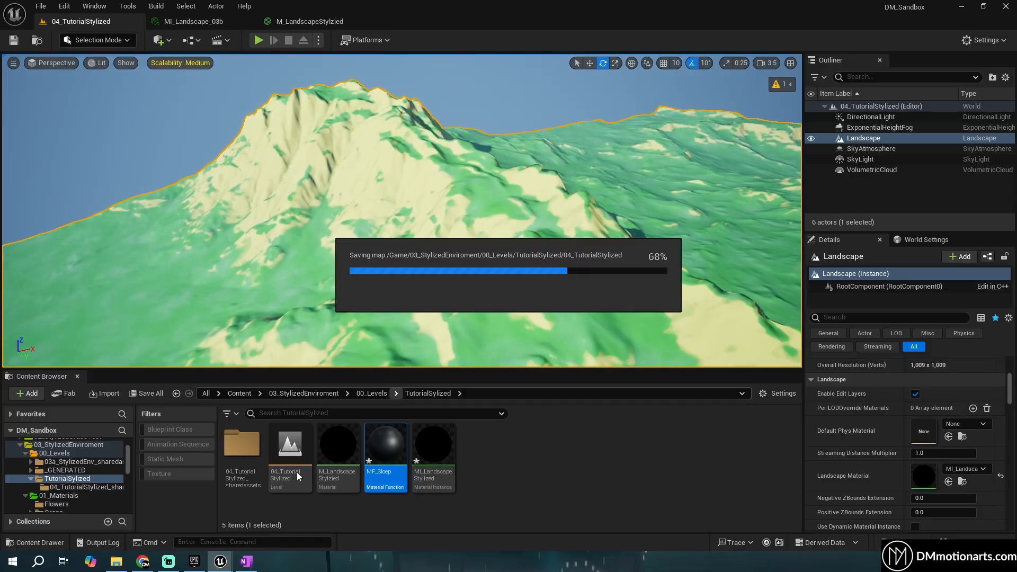
Bring back the MI_LandscapeStylized window and set HeightMax to about 5.25 and HeightMin to about -1.88
{"action": "left_click", "coordinate": [219, 561]}
{"action": "left_click", "coordinate": [273, 516]}
{"action": "scroll", "coordinate": [768, 302], "scroll_direction": "down", "scroll_amount": 2}
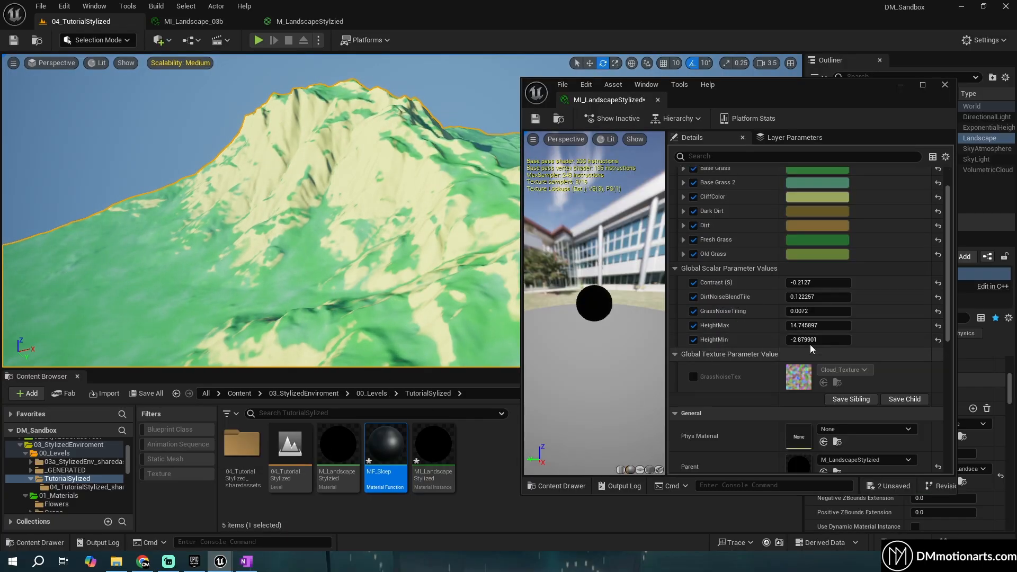
{"action": "mouse_move", "coordinate": [818, 325]}
{"action": "left_mouse_down"}
{"action": "mouse_move", "coordinate": [775, 325]}
{"action": "mouse_move", "coordinate": [834, 340]}
{"action": "mouse_move", "coordinate": [808, 325]}
{"action": "left_mouse_up"}
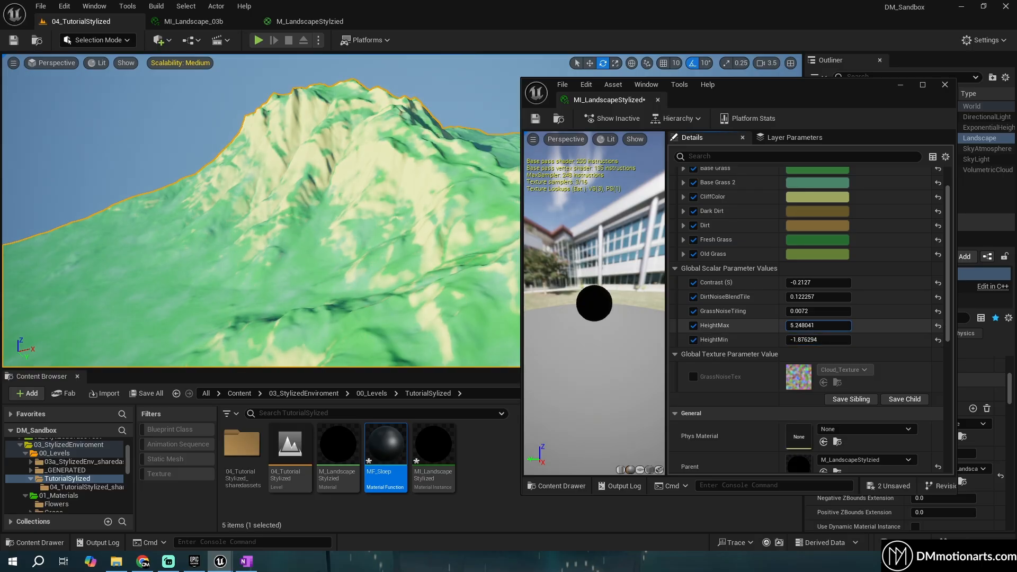
Set Contrast (S) to about -0.32 and HeightMax to about 5.16 in MI_LandscapeStylized, and save the material instance
{"action": "right_click_drag", "start_coordinate": [260, 211], "coordinate": [174, 228]}
{"action": "scroll", "coordinate": [140, 206], "scroll_direction": "up", "scroll_amount": 2}
{"action": "mouse_move", "coordinate": [826, 283]}
{"action": "left_mouse_down"}
{"action": "mouse_move", "coordinate": [856, 283]}
{"action": "mouse_move", "coordinate": [794, 282]}
{"action": "mouse_move", "coordinate": [812, 282]}
{"action": "left_mouse_up"}
{"action": "left_click", "coordinate": [535, 118]}
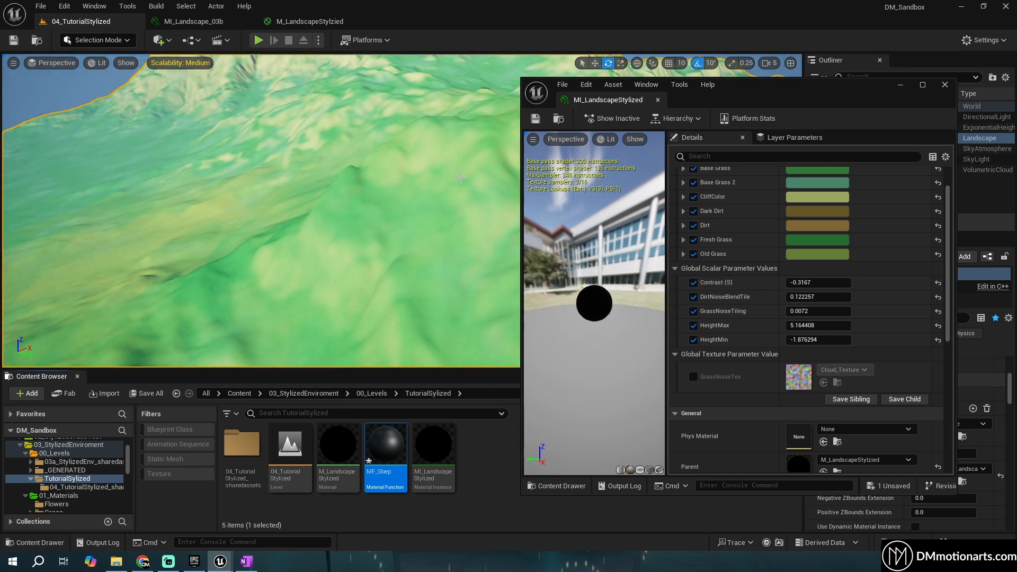
Try a HeightMax of about 5.82 in MI_LandscapeStylized and undo the last change
{"action": "right_click_drag", "start_coordinate": [466, 197], "coordinate": [466, 196]}
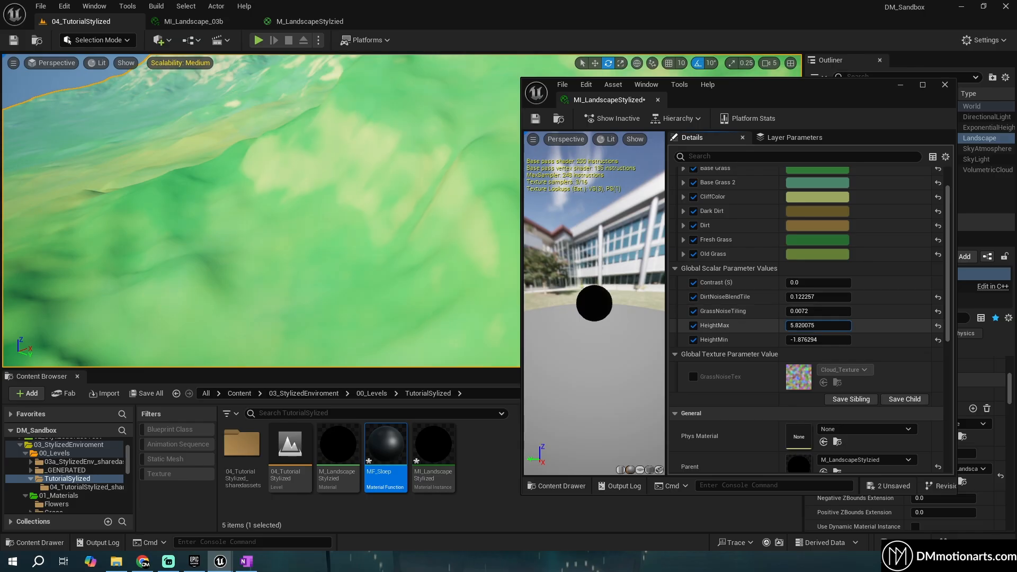
{"action": "mouse_move", "coordinate": [805, 325]}
{"action": "left_mouse_down"}
{"action": "mouse_move", "coordinate": [847, 325]}
{"action": "mouse_move", "coordinate": [810, 324]}
{"action": "mouse_move", "coordinate": [826, 339]}
{"action": "mouse_move", "coordinate": [808, 325]}
{"action": "left_mouse_up"}
{"action": "key", "text": "ctrl+z"}
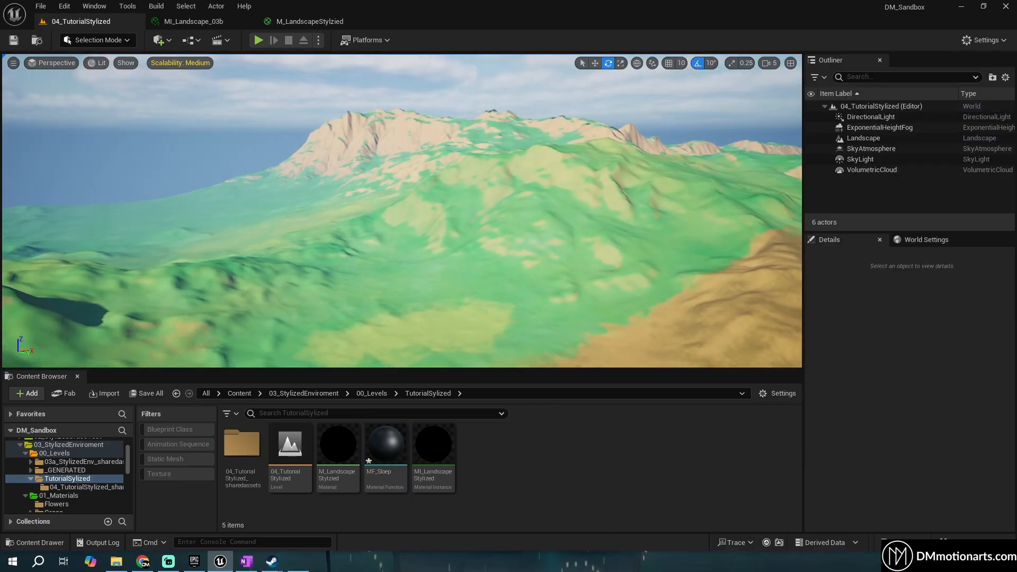
Inspect the cliff color patches on the landscape's slopes and mountain ridges from several angles in the level
{"action": "right_click_drag", "start_coordinate": [271, 162], "coordinate": [271, 162]}
{"action": "right_click_drag", "start_coordinate": [342, 196], "coordinate": [342, 195]}
{"action": "right_click_drag", "start_coordinate": [380, 145], "coordinate": [380, 146]}
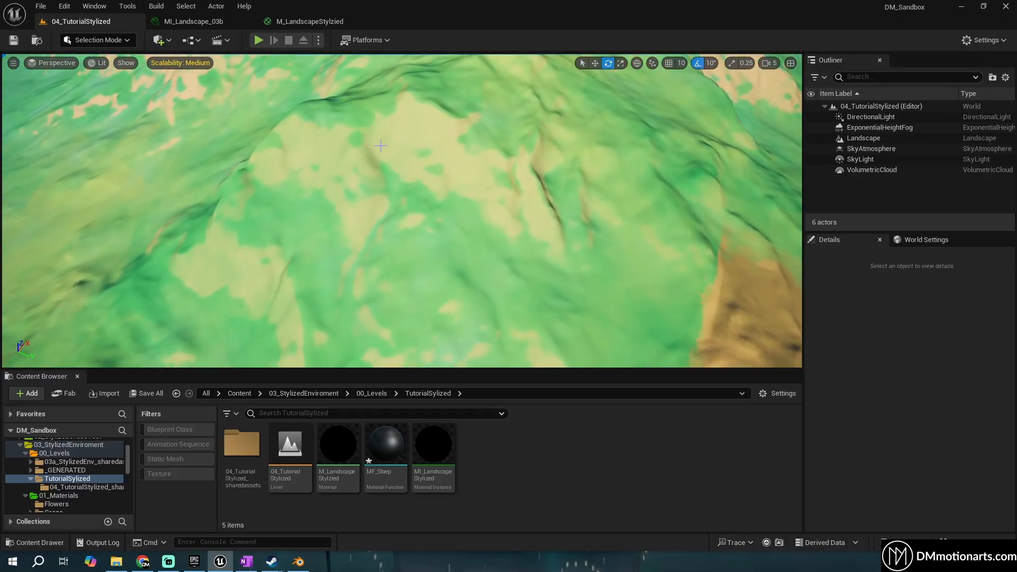
{"action": "left_click", "coordinate": [284, 21]}
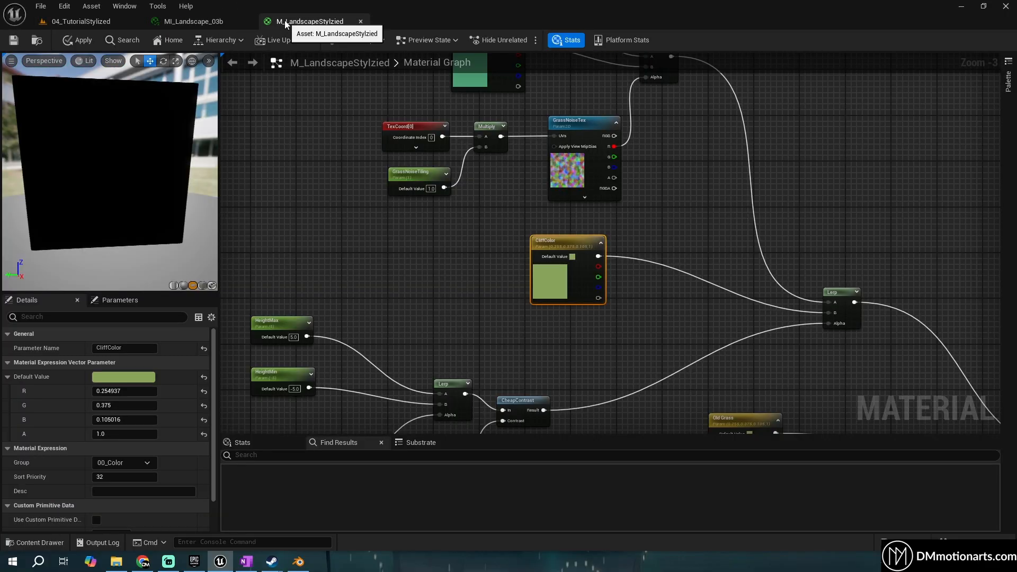
{"action": "left_click", "coordinate": [81, 21]}
{"action": "right_click_drag", "start_coordinate": [509, 235], "coordinate": [508, 235]}
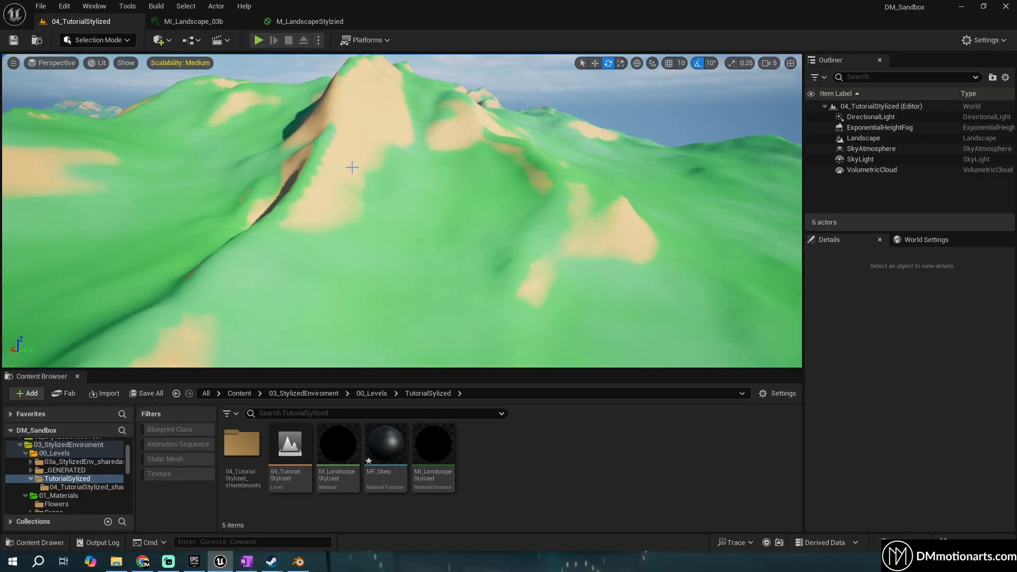
{"action": "right_click_drag", "start_coordinate": [352, 167], "coordinate": [273, 79]}
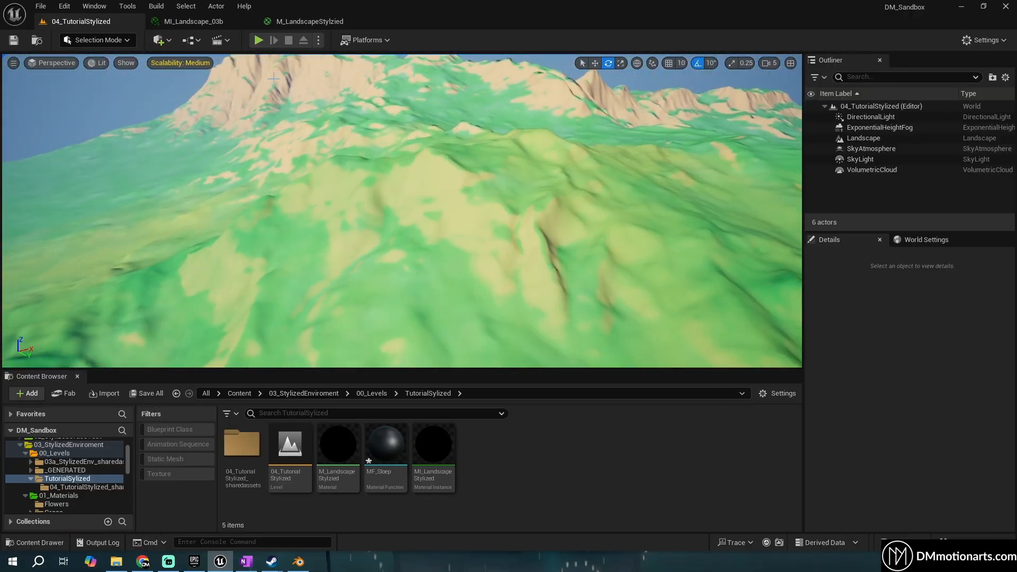
Bring up the M_LandscapeStylzied material graph and close the MI_Landscape_03b asset
{"action": "left_click", "coordinate": [214, 25]}
{"action": "left_click", "coordinate": [314, 22]}
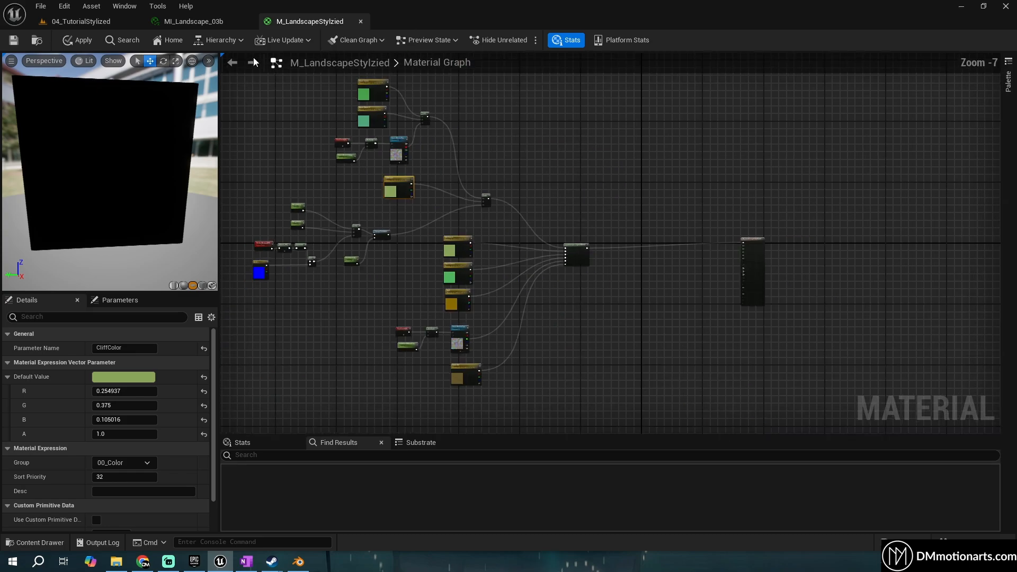
{"action": "middle_click", "coordinate": [214, 27]}
Examine how the slope mask and CliffColor Lerp connect to the Base Grass input of the Landscape Layer Blend
{"action": "scroll", "coordinate": [408, 229], "scroll_direction": "up", "scroll_amount": 4}
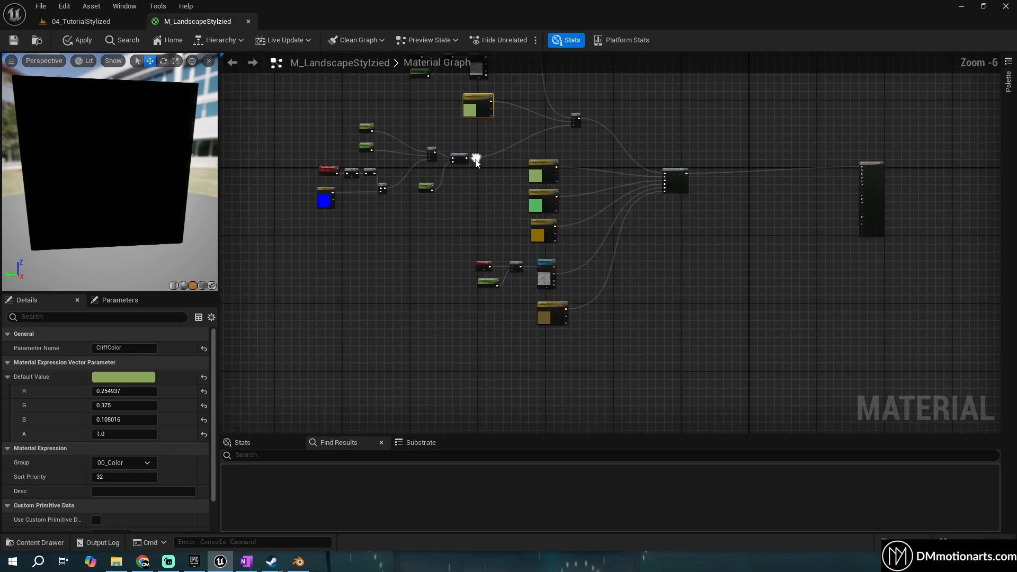
{"action": "scroll", "coordinate": [497, 198], "scroll_direction": "down", "scroll_amount": 5}
{"action": "scroll", "coordinate": [530, 239], "scroll_direction": "up", "scroll_amount": 4}
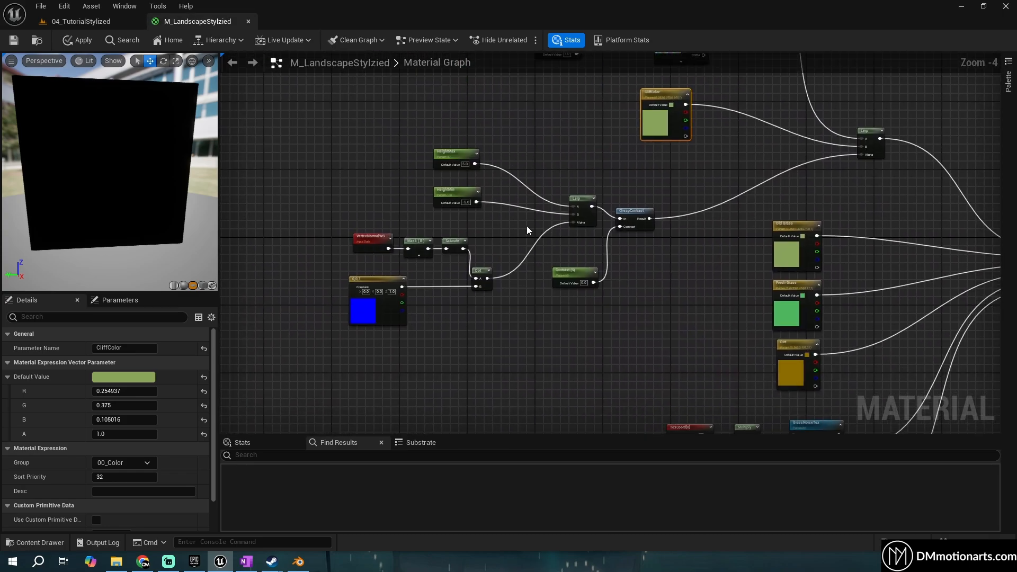
{"action": "scroll", "coordinate": [526, 226], "scroll_direction": "up", "scroll_amount": 1}
{"action": "scroll", "coordinate": [526, 227], "scroll_direction": "down", "scroll_amount": 2}
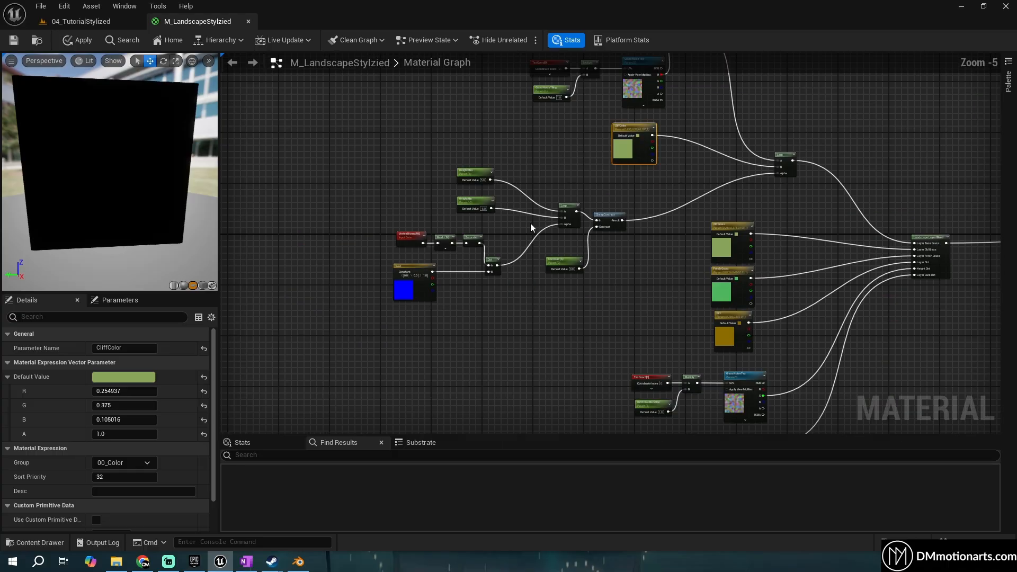
{"action": "right_click_drag", "start_coordinate": [761, 203], "coordinate": [501, 228]}
{"action": "scroll", "coordinate": [665, 243], "scroll_direction": "up", "scroll_amount": 4}
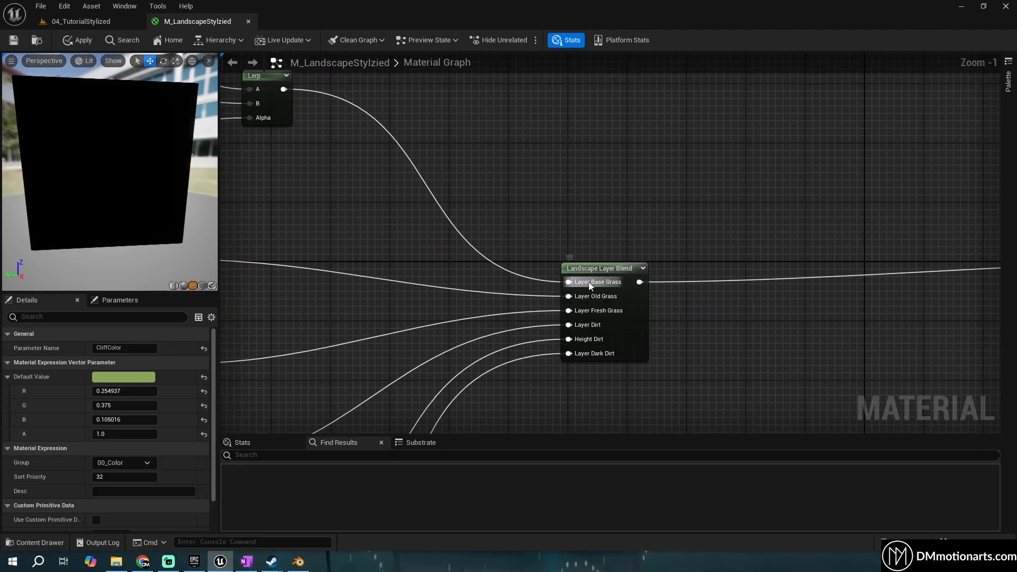
{"action": "scroll", "coordinate": [443, 275], "scroll_direction": "down", "scroll_amount": 3}
{"action": "right_click_drag", "start_coordinate": [406, 277], "coordinate": [836, 281]}
{"action": "right_click_drag", "start_coordinate": [526, 283], "coordinate": [607, 275]}
Select all the slope mask nodes and follow their path through the Lerp to the Layer Base Grass input
{"action": "left_click_drag", "start_coordinate": [624, 330], "coordinate": [314, 185]}
{"action": "left_click_drag", "start_coordinate": [333, 166], "coordinate": [375, 176]}
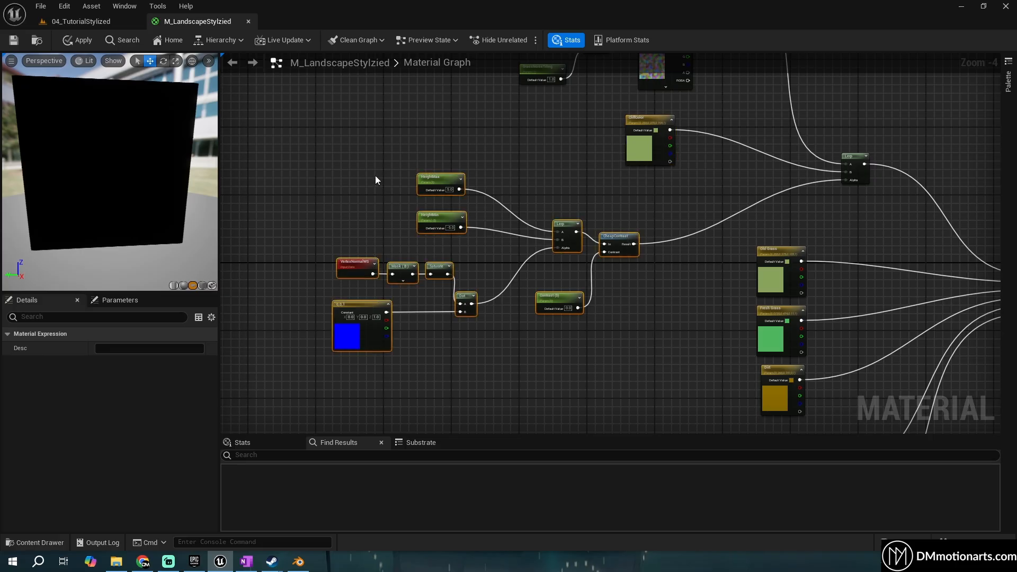
{"action": "right_click_drag", "start_coordinate": [855, 233], "coordinate": [586, 273]}
{"action": "scroll", "coordinate": [754, 314], "scroll_direction": "up", "scroll_amount": 5}
{"action": "scroll", "coordinate": [666, 323], "scroll_direction": "down", "scroll_amount": 1}
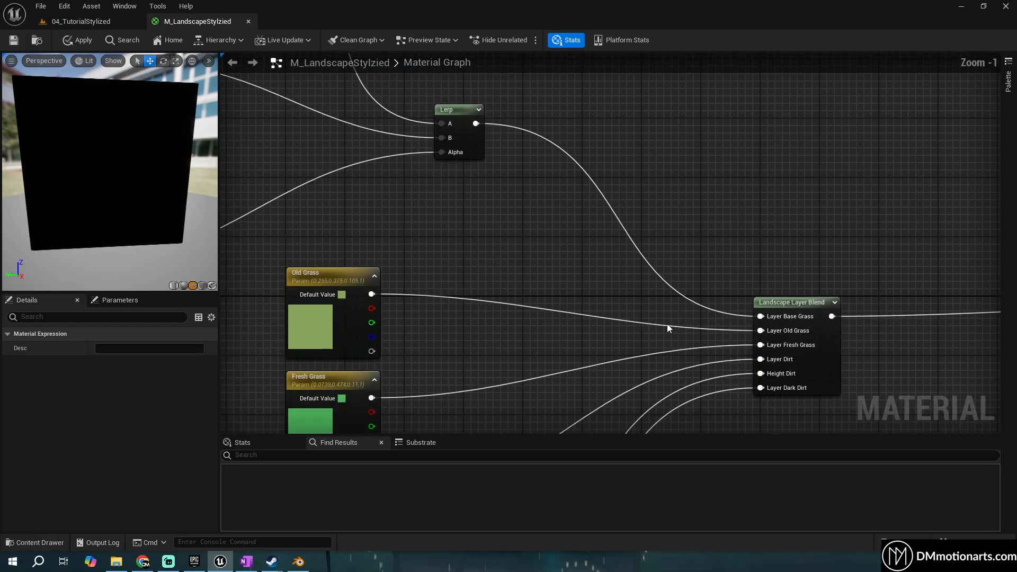
{"action": "right_click_drag", "start_coordinate": [666, 323], "coordinate": [714, 185]}
Select the Old Grass color node and examine the grass and dirt colors wired directly into the Landscape Layer Blend
{"action": "left_click", "coordinate": [81, 21]}
{"action": "left_click", "coordinate": [198, 22]}
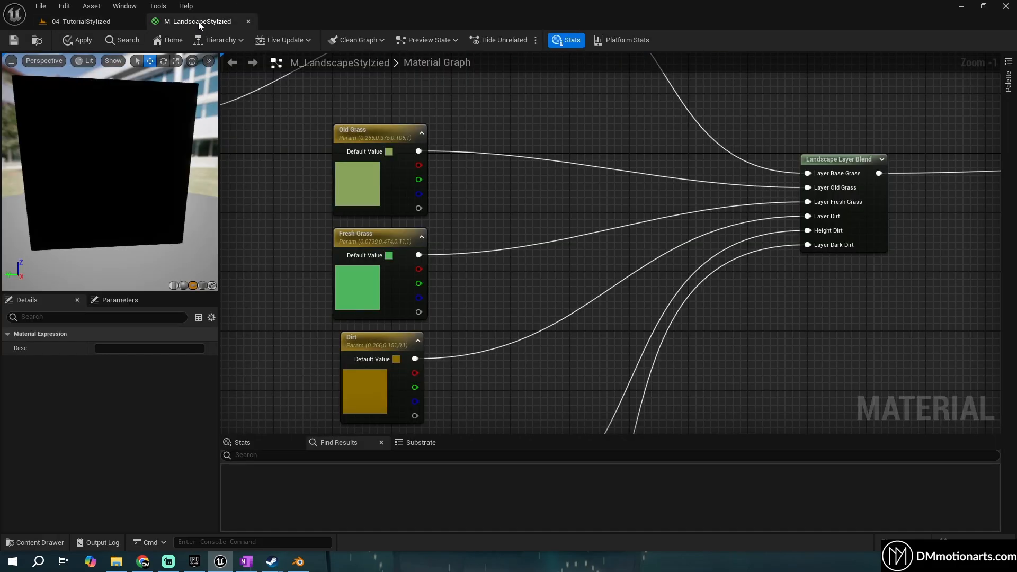
{"action": "right_click_drag", "start_coordinate": [770, 214], "coordinate": [693, 232]}
{"action": "left_click_drag", "start_coordinate": [345, 224], "coordinate": [346, 225]}
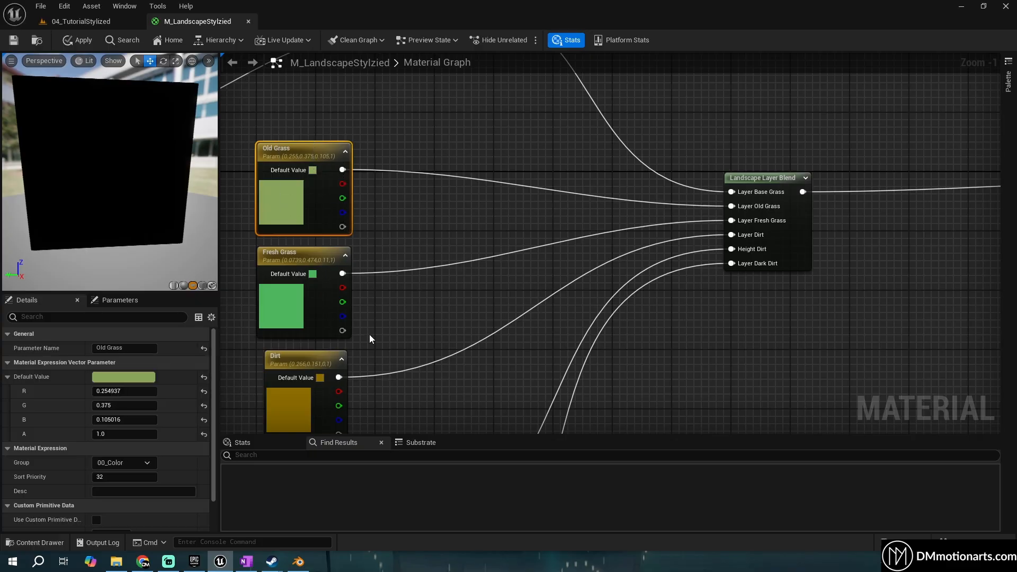
Return to the level, switch to Landscape mode and paint the Base Grass target layer over the yellow-green hillside
{"action": "left_click", "coordinate": [99, 25]}
{"action": "right_click_drag", "start_coordinate": [463, 251], "coordinate": [561, 256]}
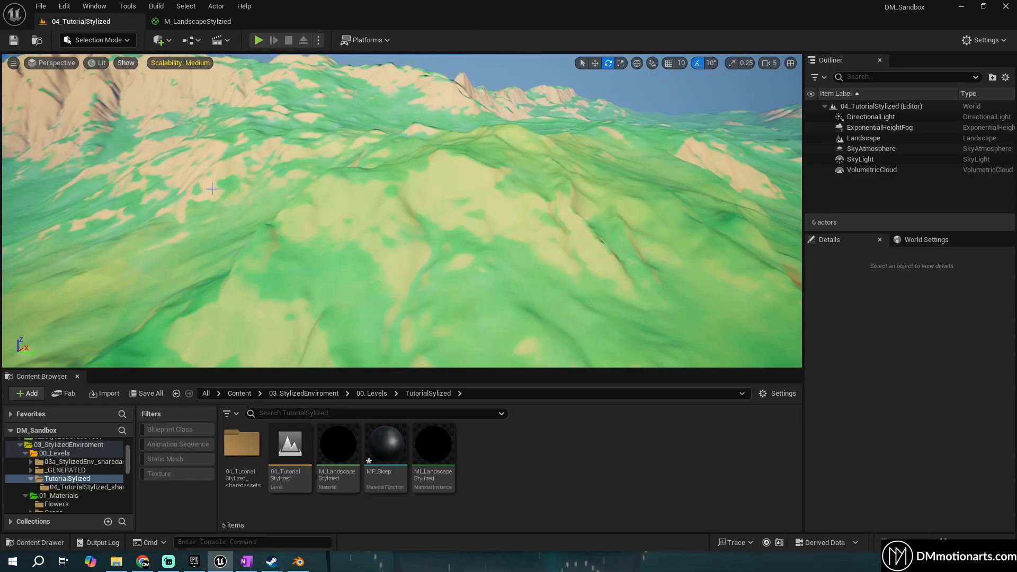
{"action": "left_click", "coordinate": [72, 40]}
{"action": "left_click", "coordinate": [109, 67]}
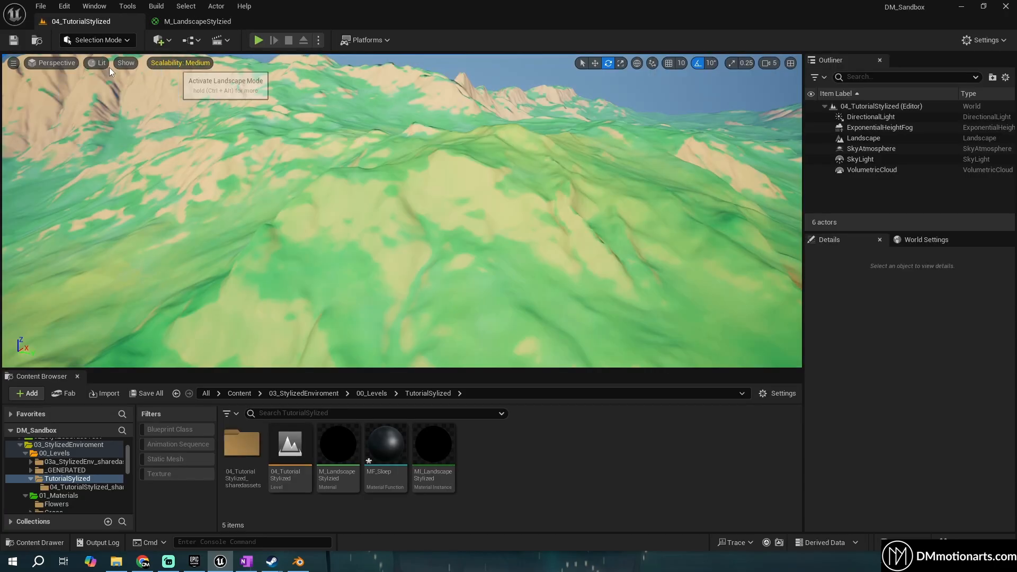
{"action": "scroll", "coordinate": [174, 237], "scroll_direction": "down", "scroll_amount": 5}
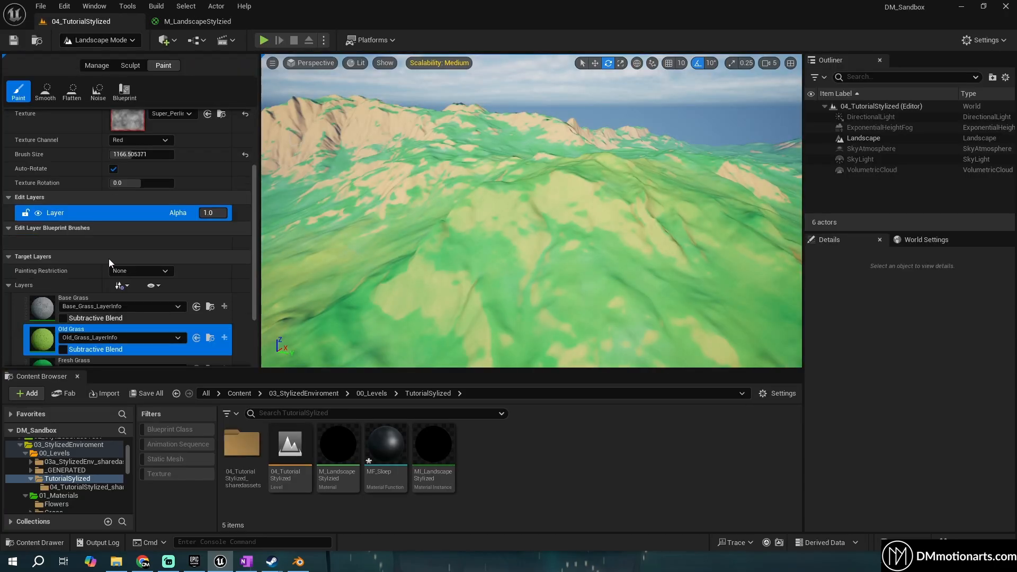
{"action": "left_click", "coordinate": [50, 225]}
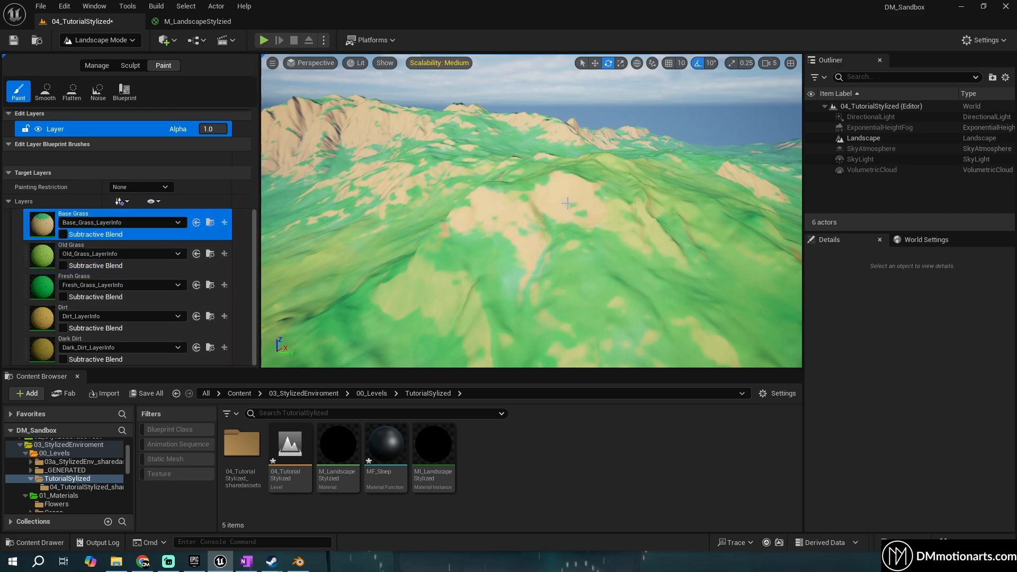
{"action": "right_click_drag", "start_coordinate": [459, 324], "coordinate": [397, 268]}
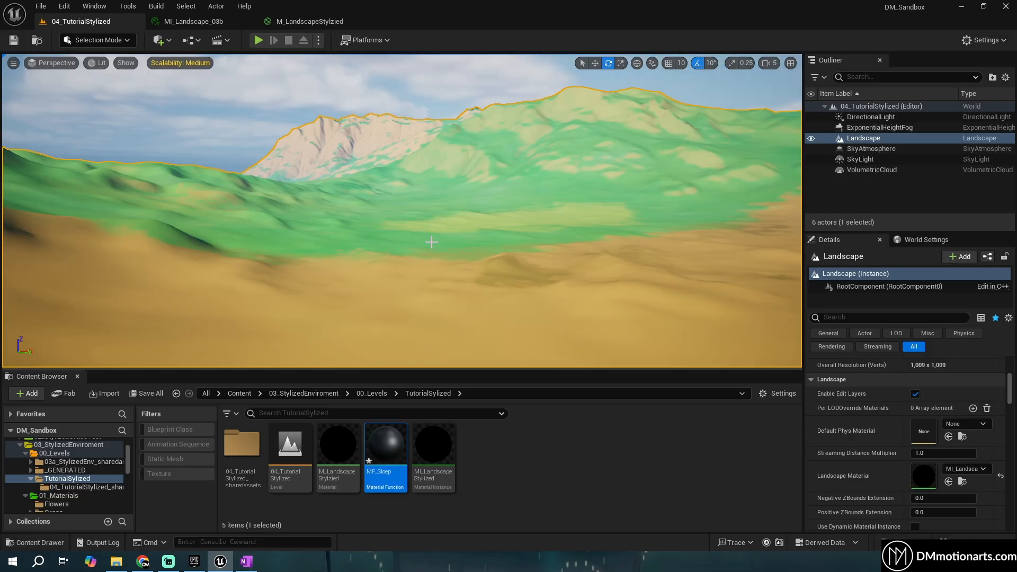
Examine the grass noise network in M_LandscapeStylzied and select the Base Grass and Base Grass 2 color nodes
{"action": "left_click", "coordinate": [323, 26]}
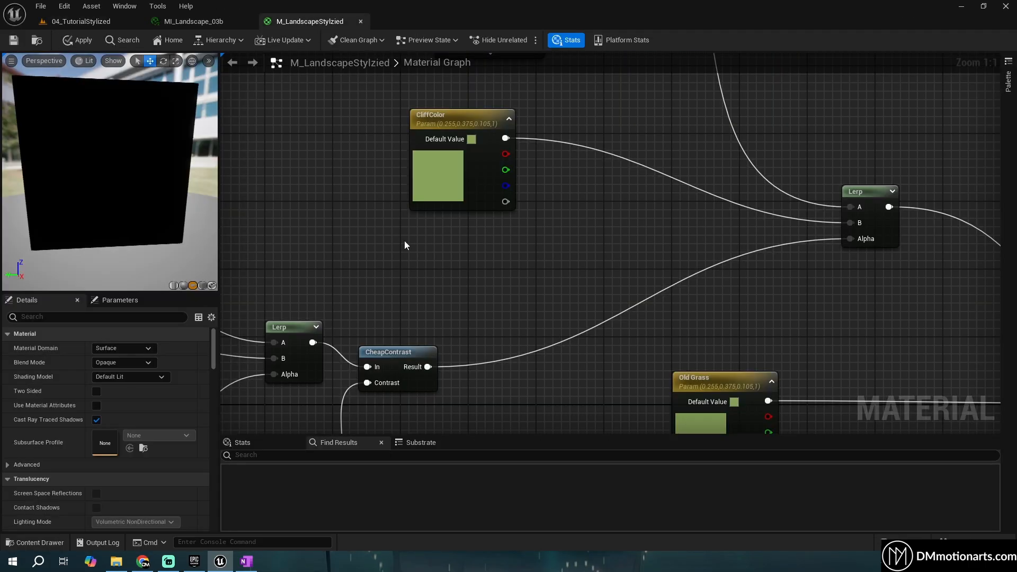
{"action": "scroll", "coordinate": [404, 241], "scroll_direction": "down", "scroll_amount": 3}
{"action": "right_click_drag", "start_coordinate": [493, 292], "coordinate": [334, 135]}
{"action": "scroll", "coordinate": [378, 211], "scroll_direction": "down", "scroll_amount": 6}
{"action": "scroll", "coordinate": [361, 165], "scroll_direction": "up", "scroll_amount": 7}
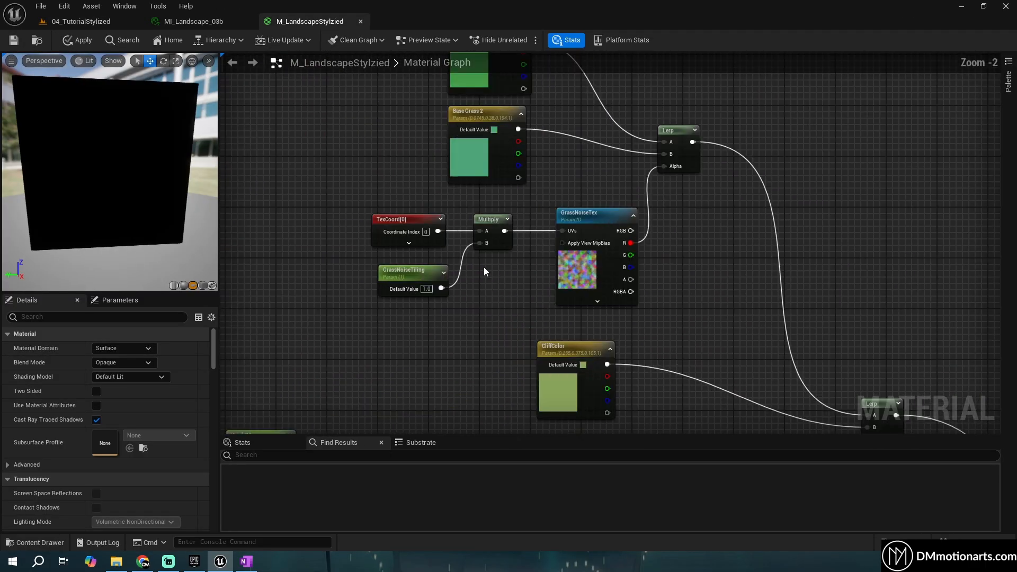
{"action": "left_click_drag", "start_coordinate": [562, 167], "coordinate": [563, 168]}
{"action": "right_click_drag", "start_coordinate": [387, 53], "coordinate": [389, 157]}
{"action": "left_click_drag", "start_coordinate": [562, 293], "coordinate": [549, 300]}
{"action": "left_click_drag", "start_coordinate": [441, 100], "coordinate": [553, 301]}
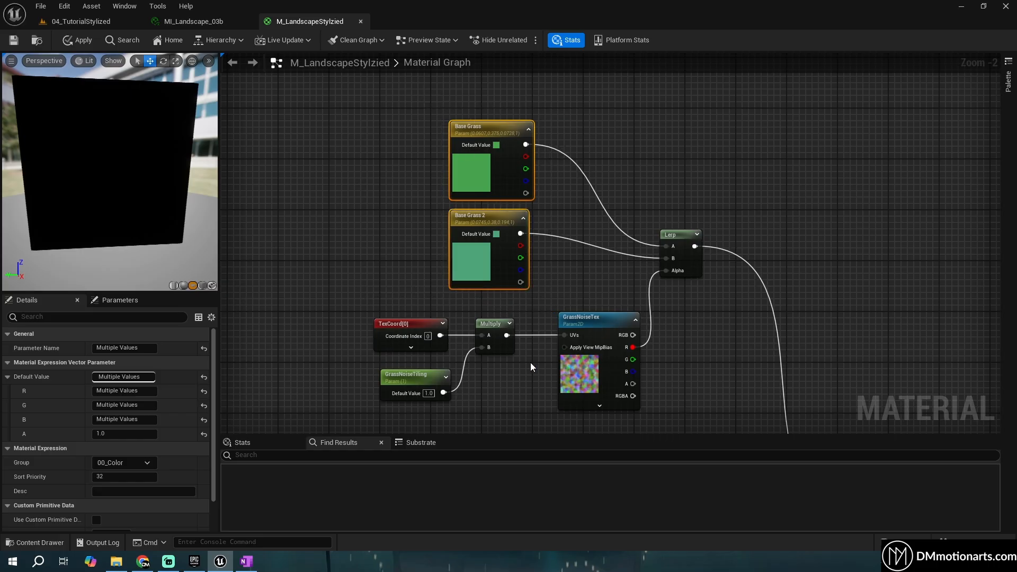
Select the CliffColor node in the material graph and examine its connection to the slope Lerp
{"action": "right_click_drag", "start_coordinate": [530, 363], "coordinate": [524, 151]}
{"action": "scroll", "coordinate": [506, 269], "scroll_direction": "down", "scroll_amount": 1}
{"action": "left_click_drag", "start_coordinate": [617, 319], "coordinate": [618, 319]}
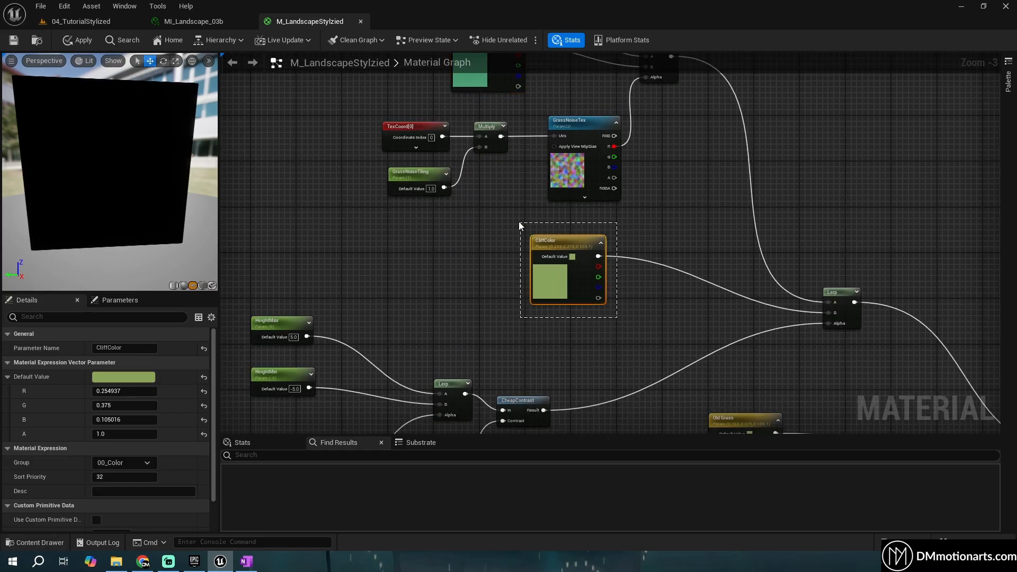
Return to the 04_TutorialStylized level and look over the dirt path and surrounding grass slopes up close
{"action": "left_click", "coordinate": [79, 22]}
{"action": "key", "text": "w"}
{"action": "right_click_drag", "start_coordinate": [402, 210], "coordinate": [524, 238]}
{"action": "key", "text": "w"}
{"action": "key", "text": "w"}
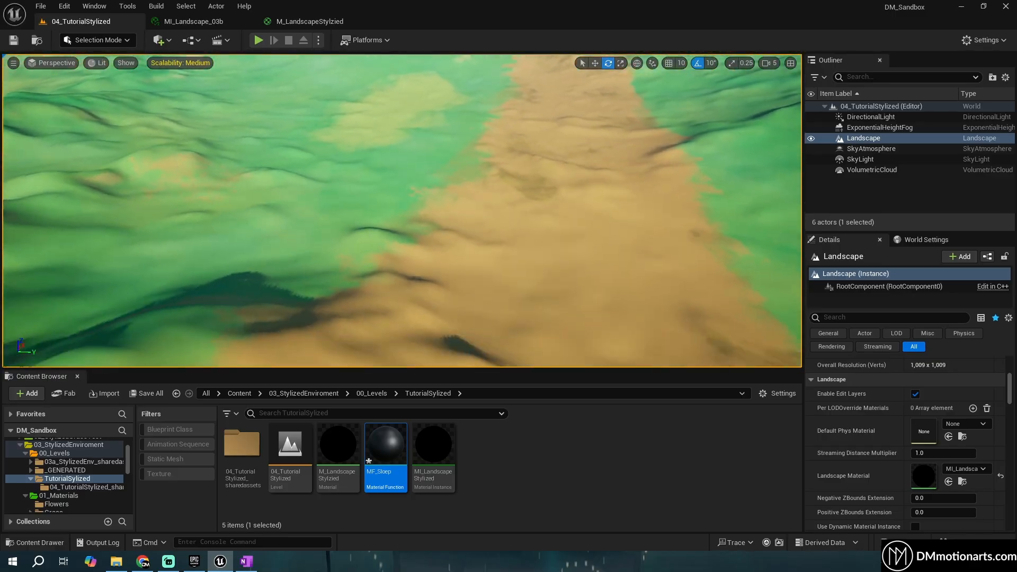